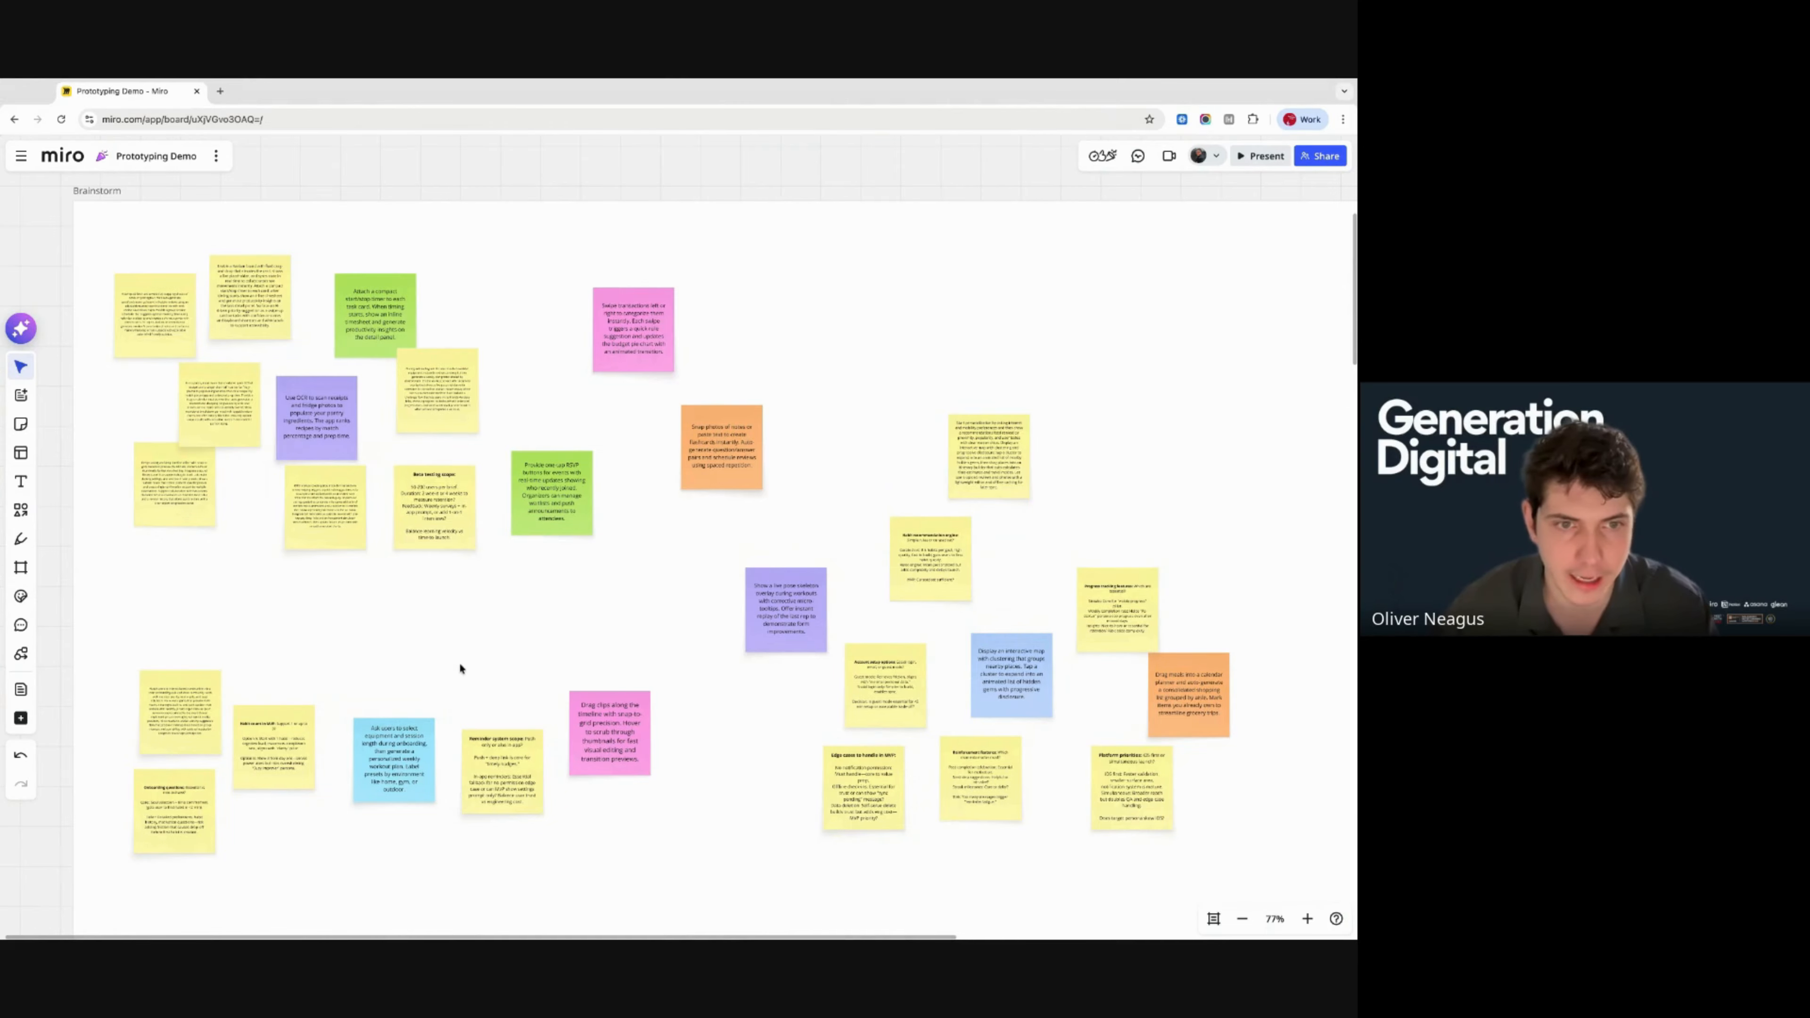
- Navigate the canvas to the Product Brief document and open it in full-page view
{"action": "scroll", "coordinate": [460, 669], "scroll_direction": "down", "scroll_amount": 5}
{"action": "scroll", "coordinate": [593, 526], "scroll_direction": "up", "scroll_amount": 5}
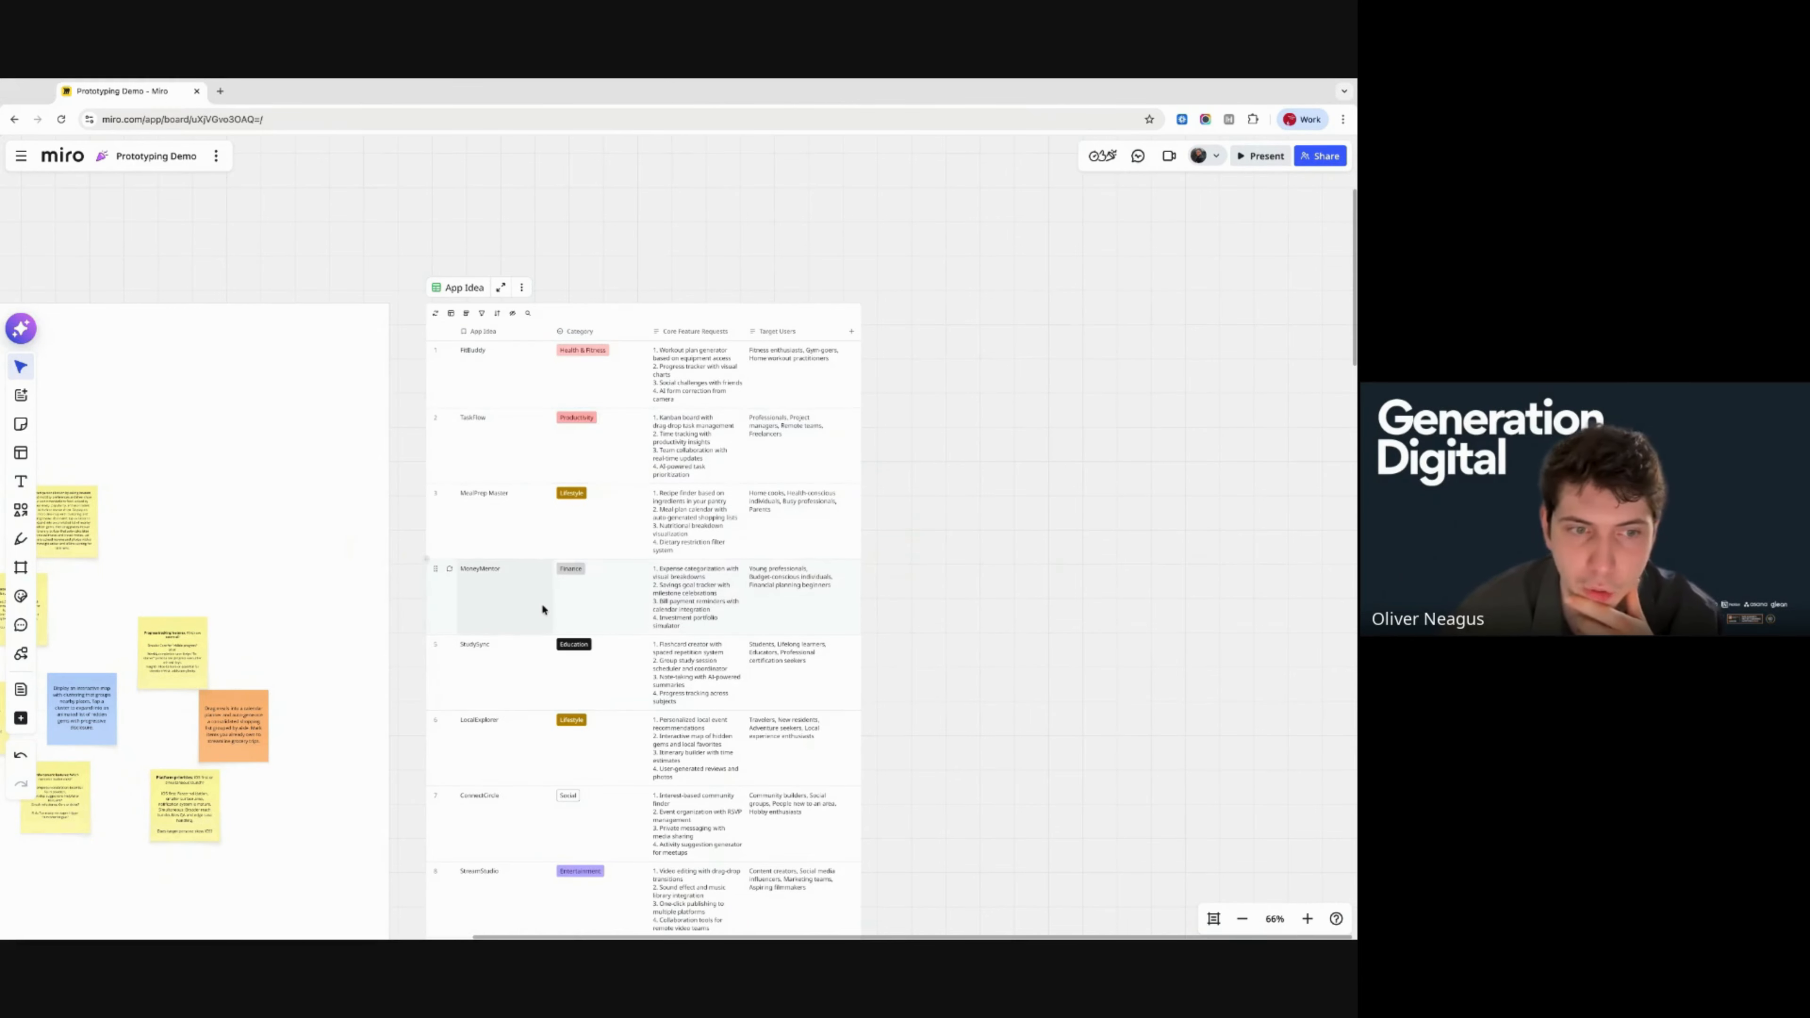
{"action": "scroll", "coordinate": [541, 602], "scroll_direction": "down", "scroll_amount": 5}
{"action": "scroll", "coordinate": [541, 602], "scroll_direction": "down", "scroll_amount": 10}
{"action": "scroll", "coordinate": [542, 602], "scroll_direction": "left", "scroll_amount": 10}
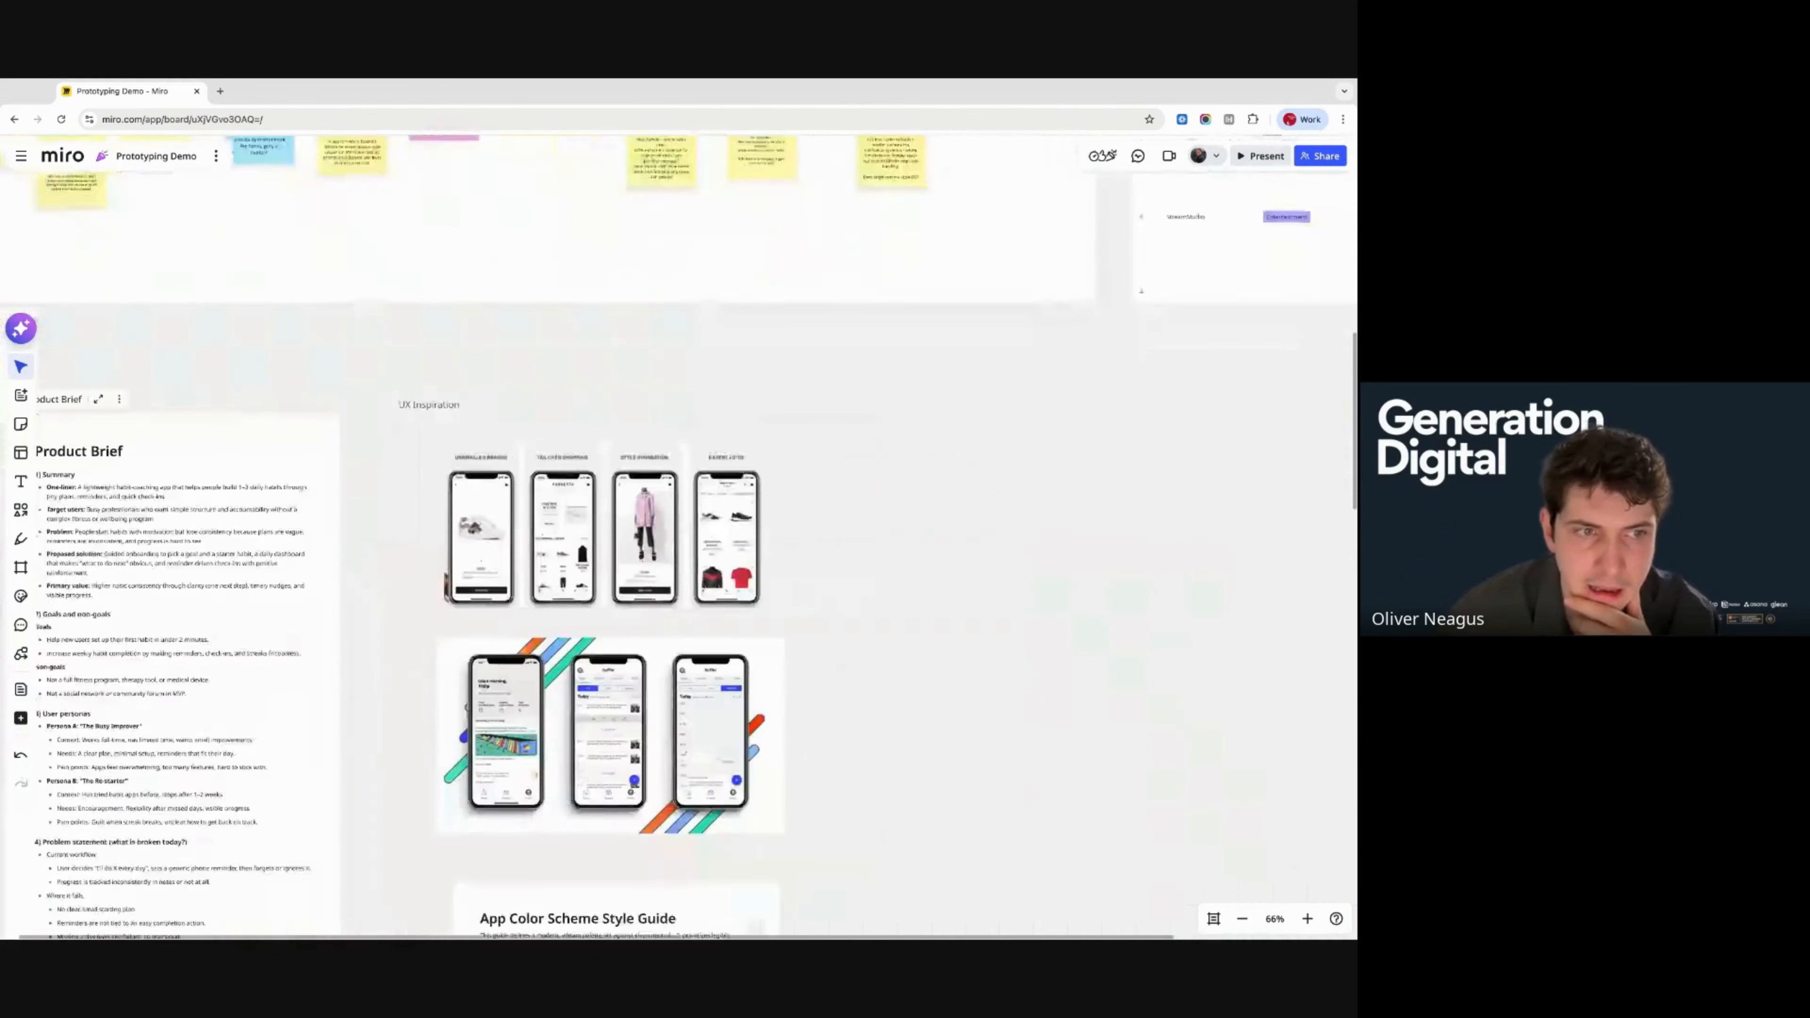
{"action": "scroll", "coordinate": [327, 304], "scroll_direction": "left", "scroll_amount": 5}
{"action": "scroll", "coordinate": [327, 304], "scroll_direction": "down", "scroll_amount": 2}
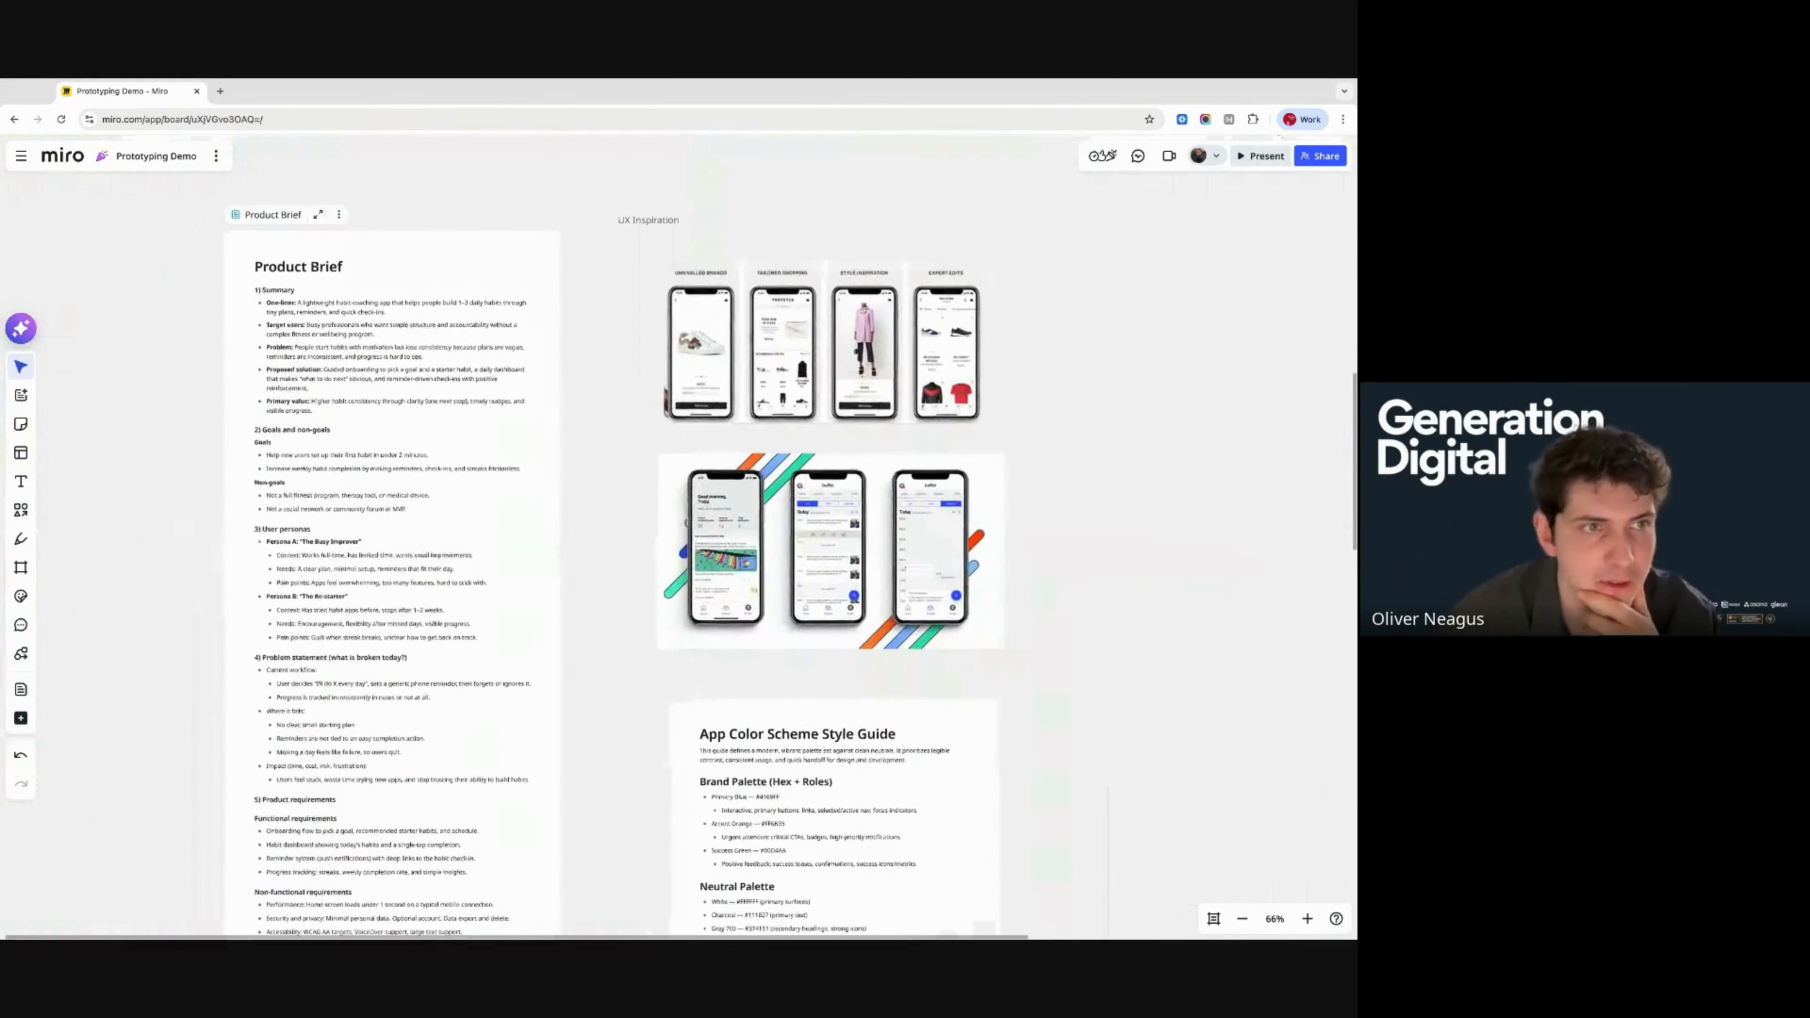
{"action": "scroll", "coordinate": [323, 299], "scroll_direction": "right", "scroll_amount": 12}
{"action": "scroll", "coordinate": [323, 299], "scroll_direction": "up", "scroll_amount": 2}
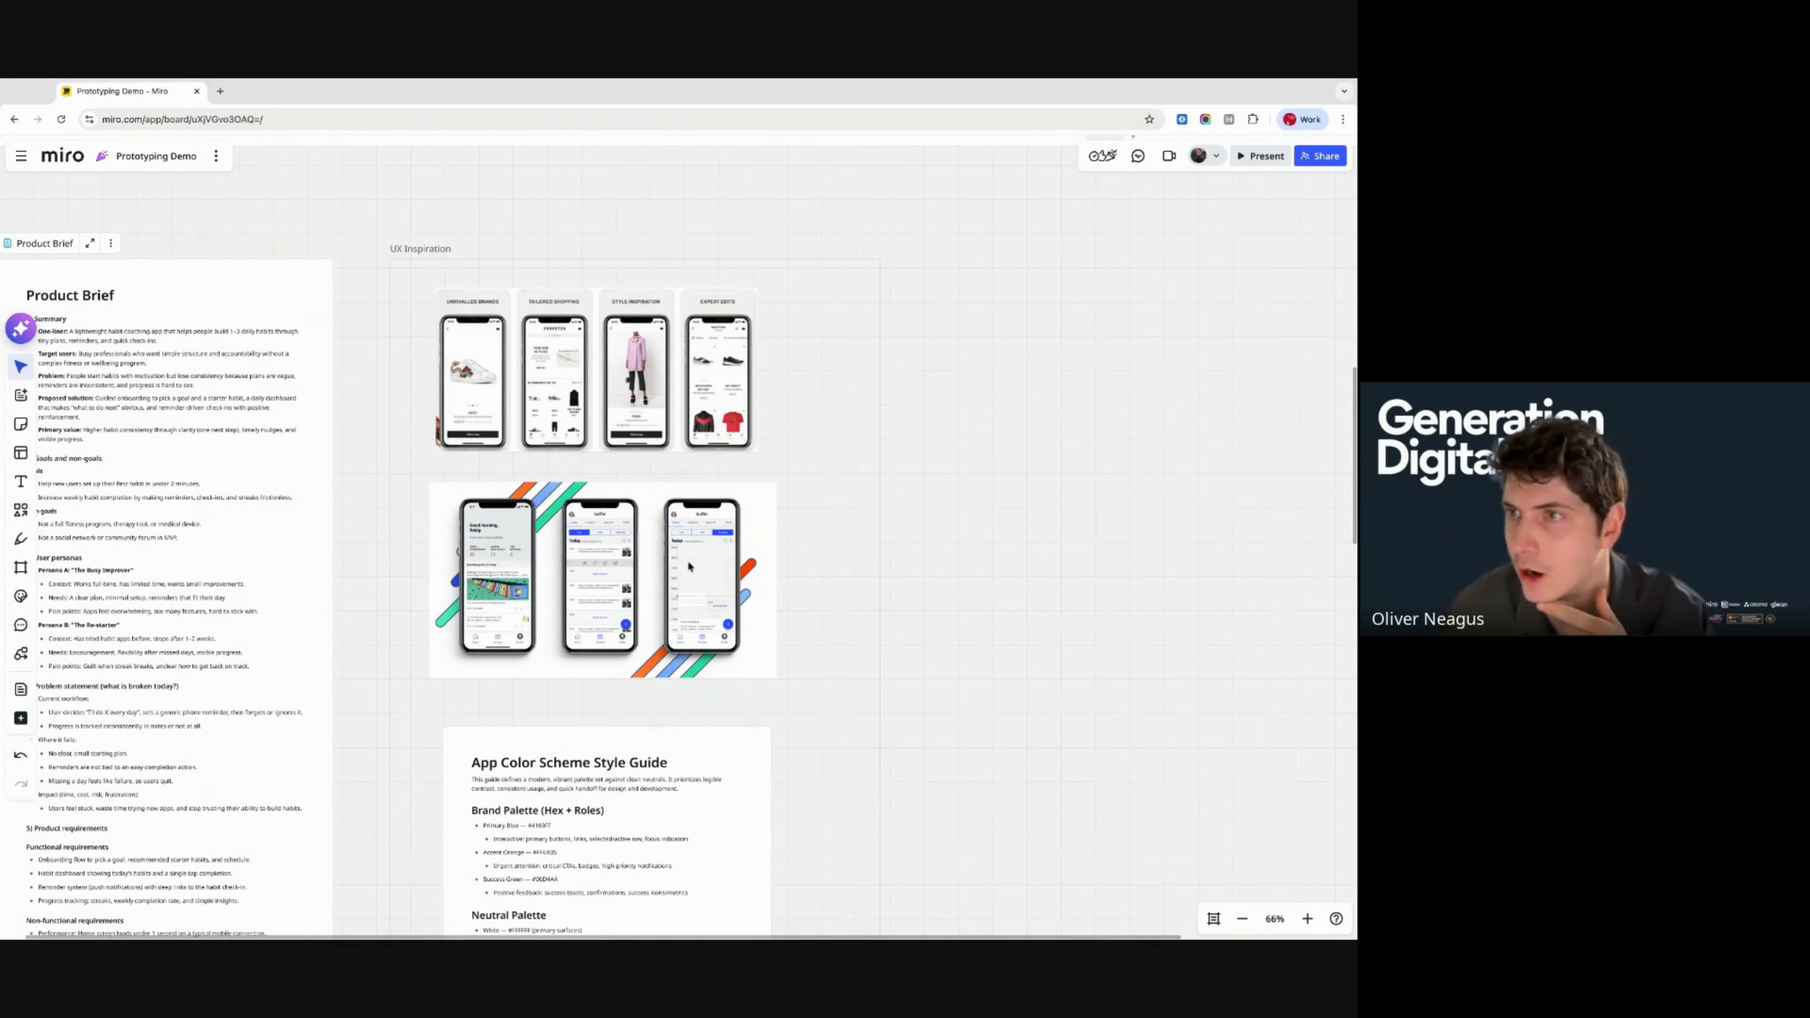
{"action": "scroll", "coordinate": [688, 567], "scroll_direction": "left", "scroll_amount": 6}
{"action": "scroll", "coordinate": [688, 567], "scroll_direction": "up", "scroll_amount": 1}
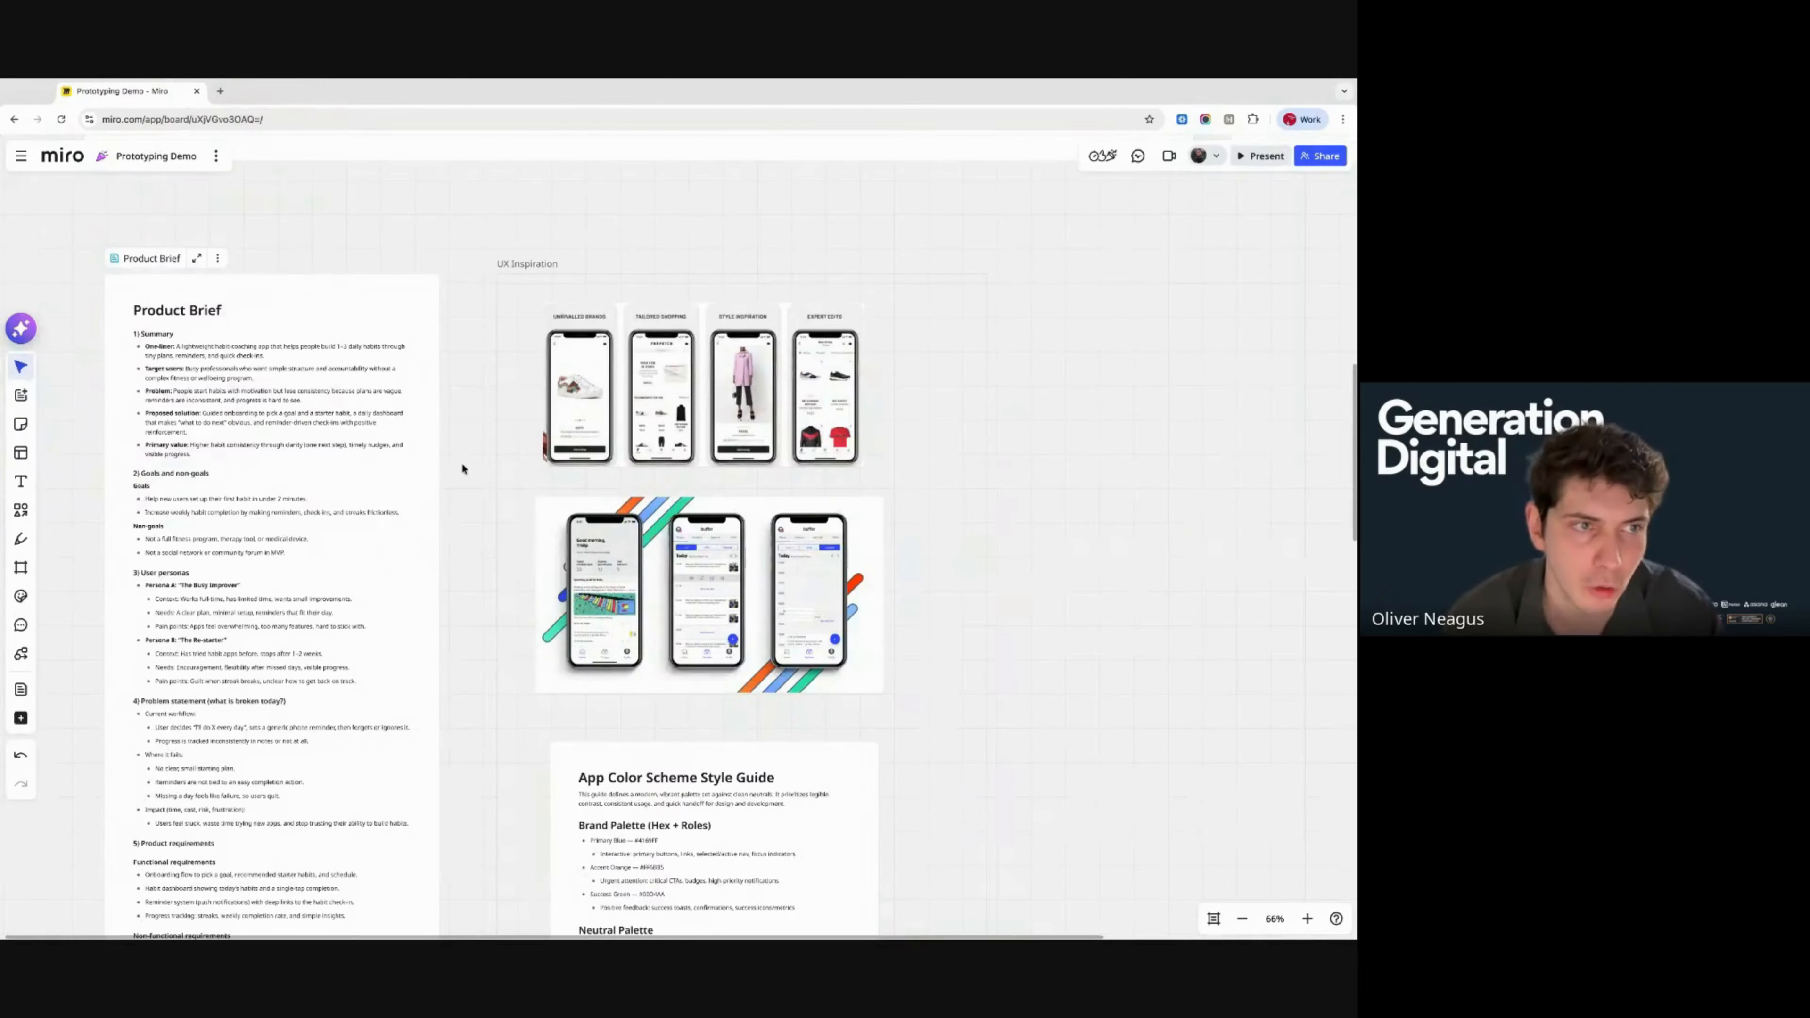
{"action": "scroll", "coordinate": [462, 465], "scroll_direction": "left", "scroll_amount": 5}
{"action": "scroll", "coordinate": [349, 351], "scroll_direction": "up", "scroll_amount": 3}
{"action": "scroll", "coordinate": [348, 351], "scroll_direction": "up", "scroll_amount": 2}
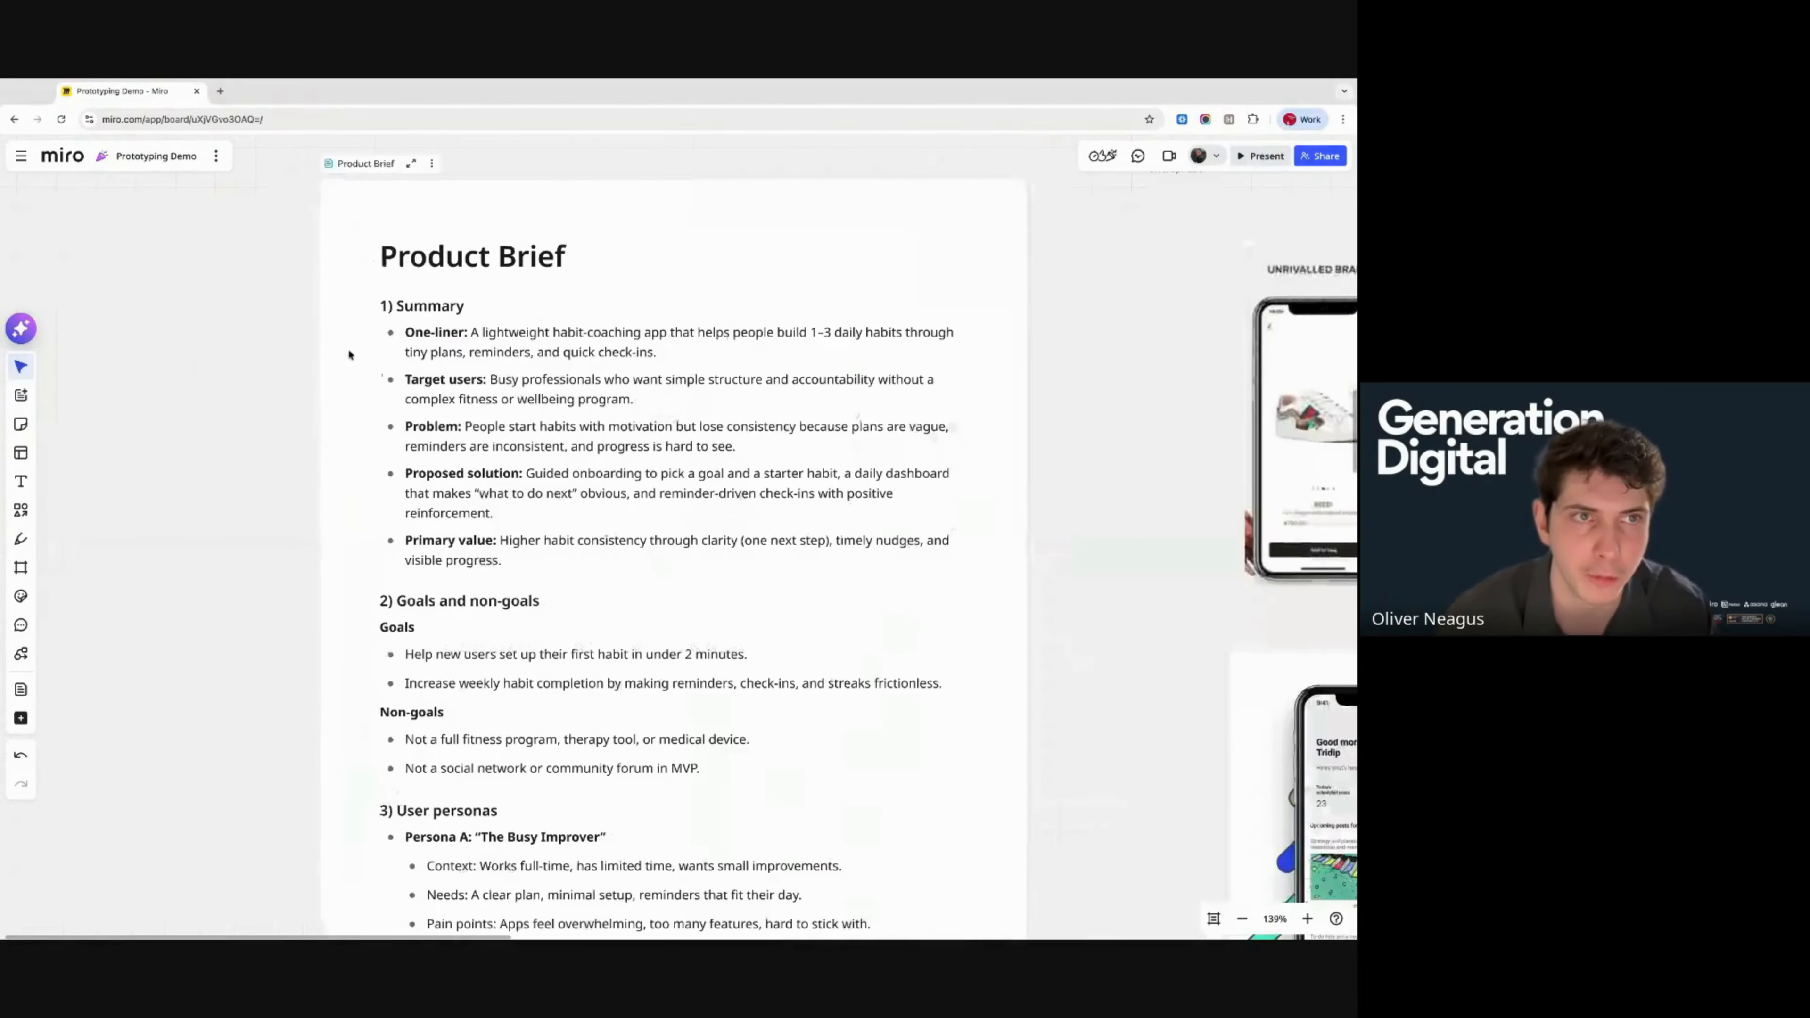
{"action": "left_click", "coordinate": [405, 163]}
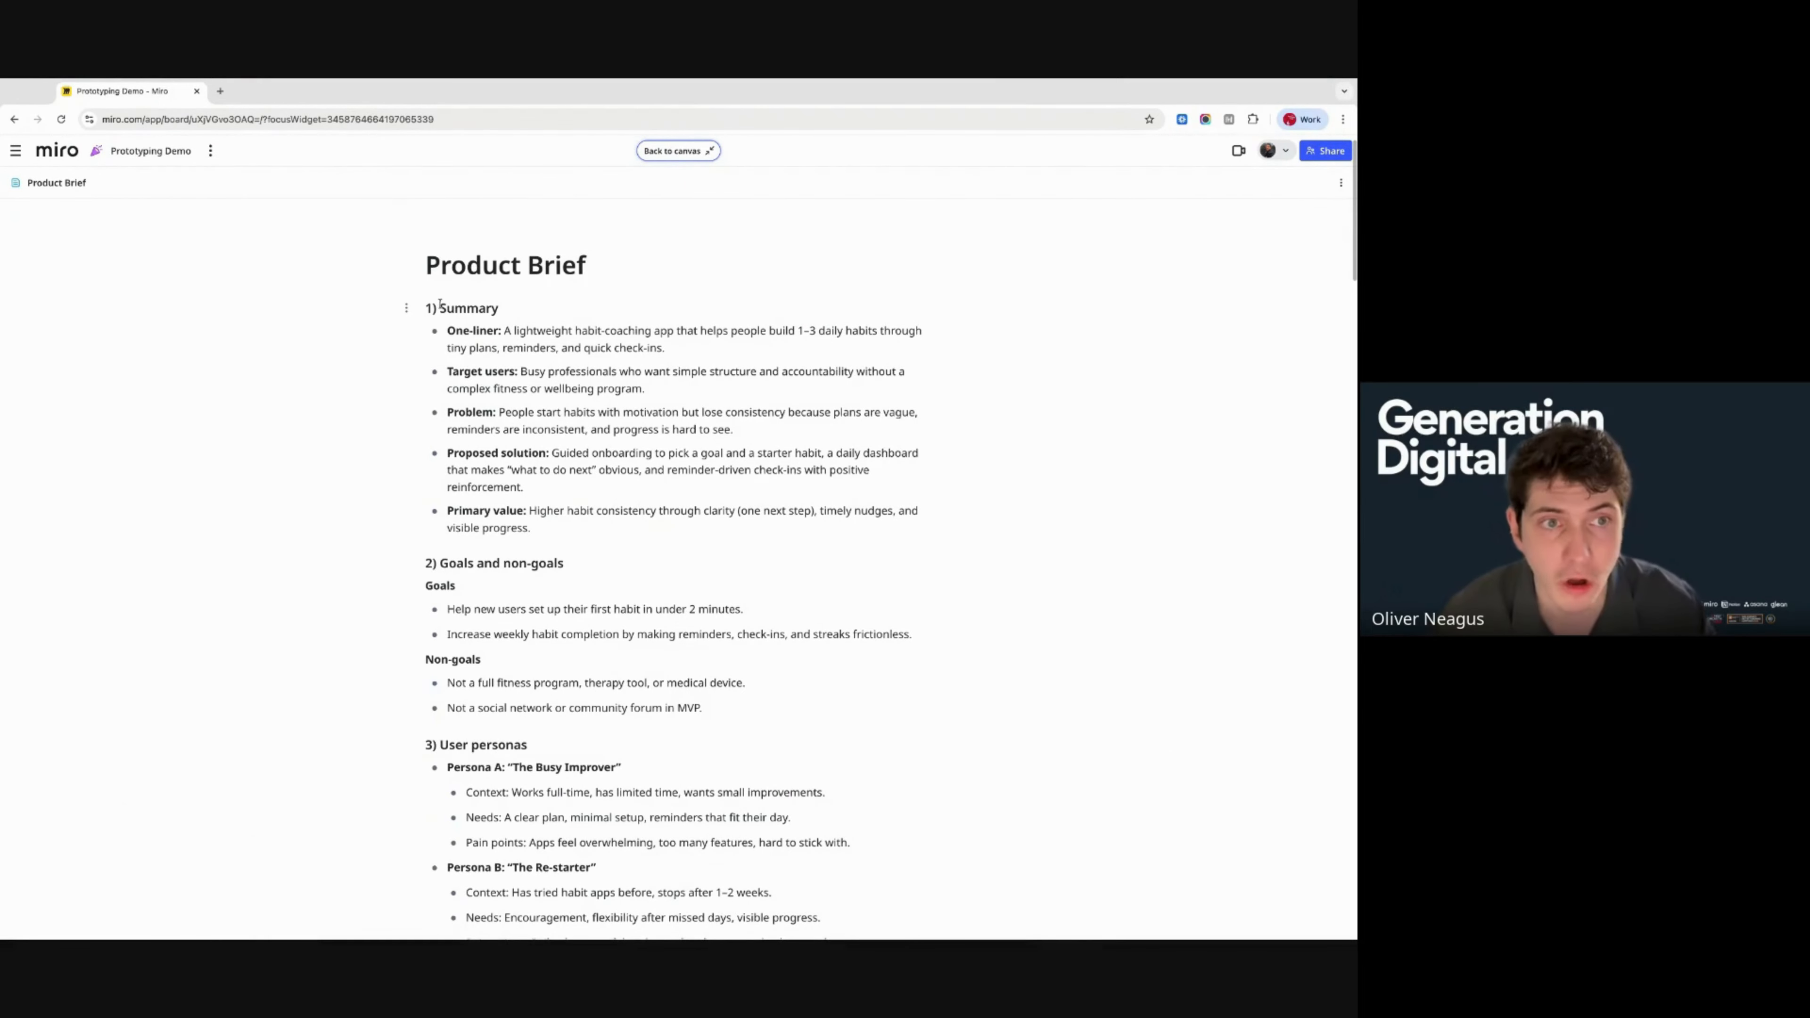
- Read through the Product Brief's summary, goals and personas, then return to the board canvas
{"action": "left_click_drag", "start_coordinate": [436, 307], "coordinate": [523, 487]}
{"action": "left_click", "coordinate": [566, 514]}
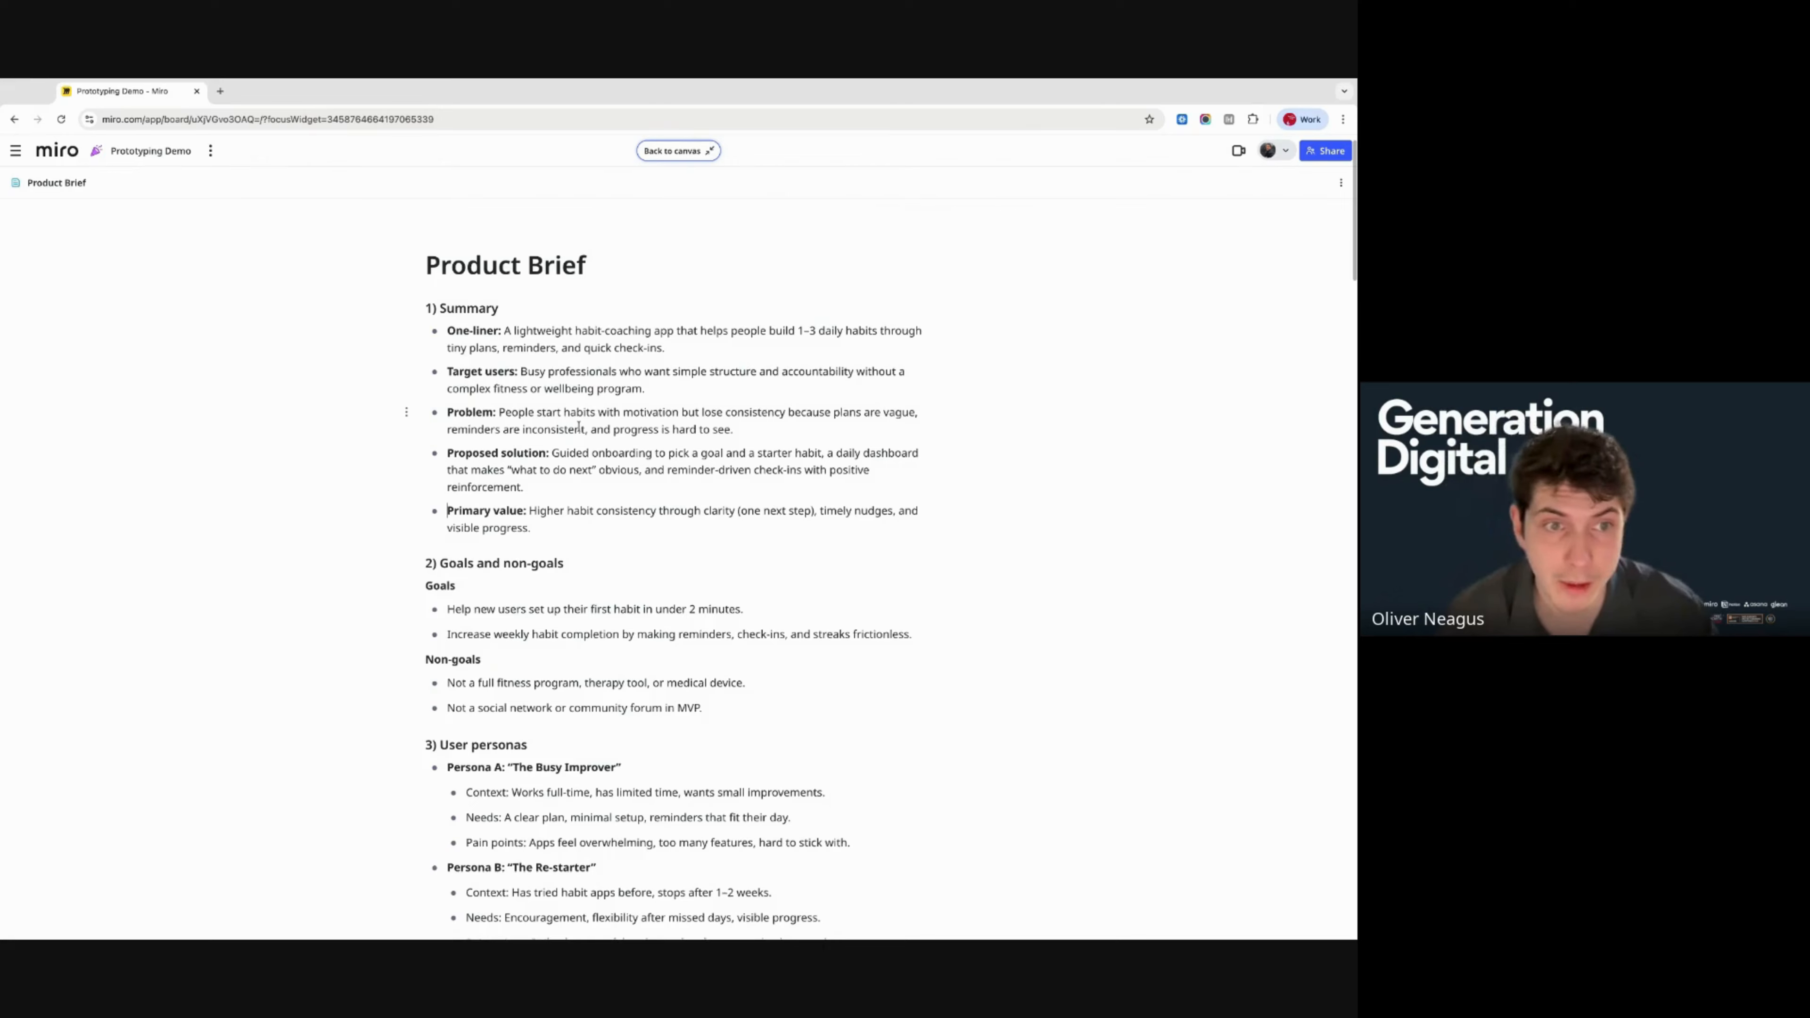
{"action": "scroll", "coordinate": [579, 426], "scroll_direction": "down", "scroll_amount": 2}
{"action": "scroll", "coordinate": [579, 426], "scroll_direction": "down", "scroll_amount": 2}
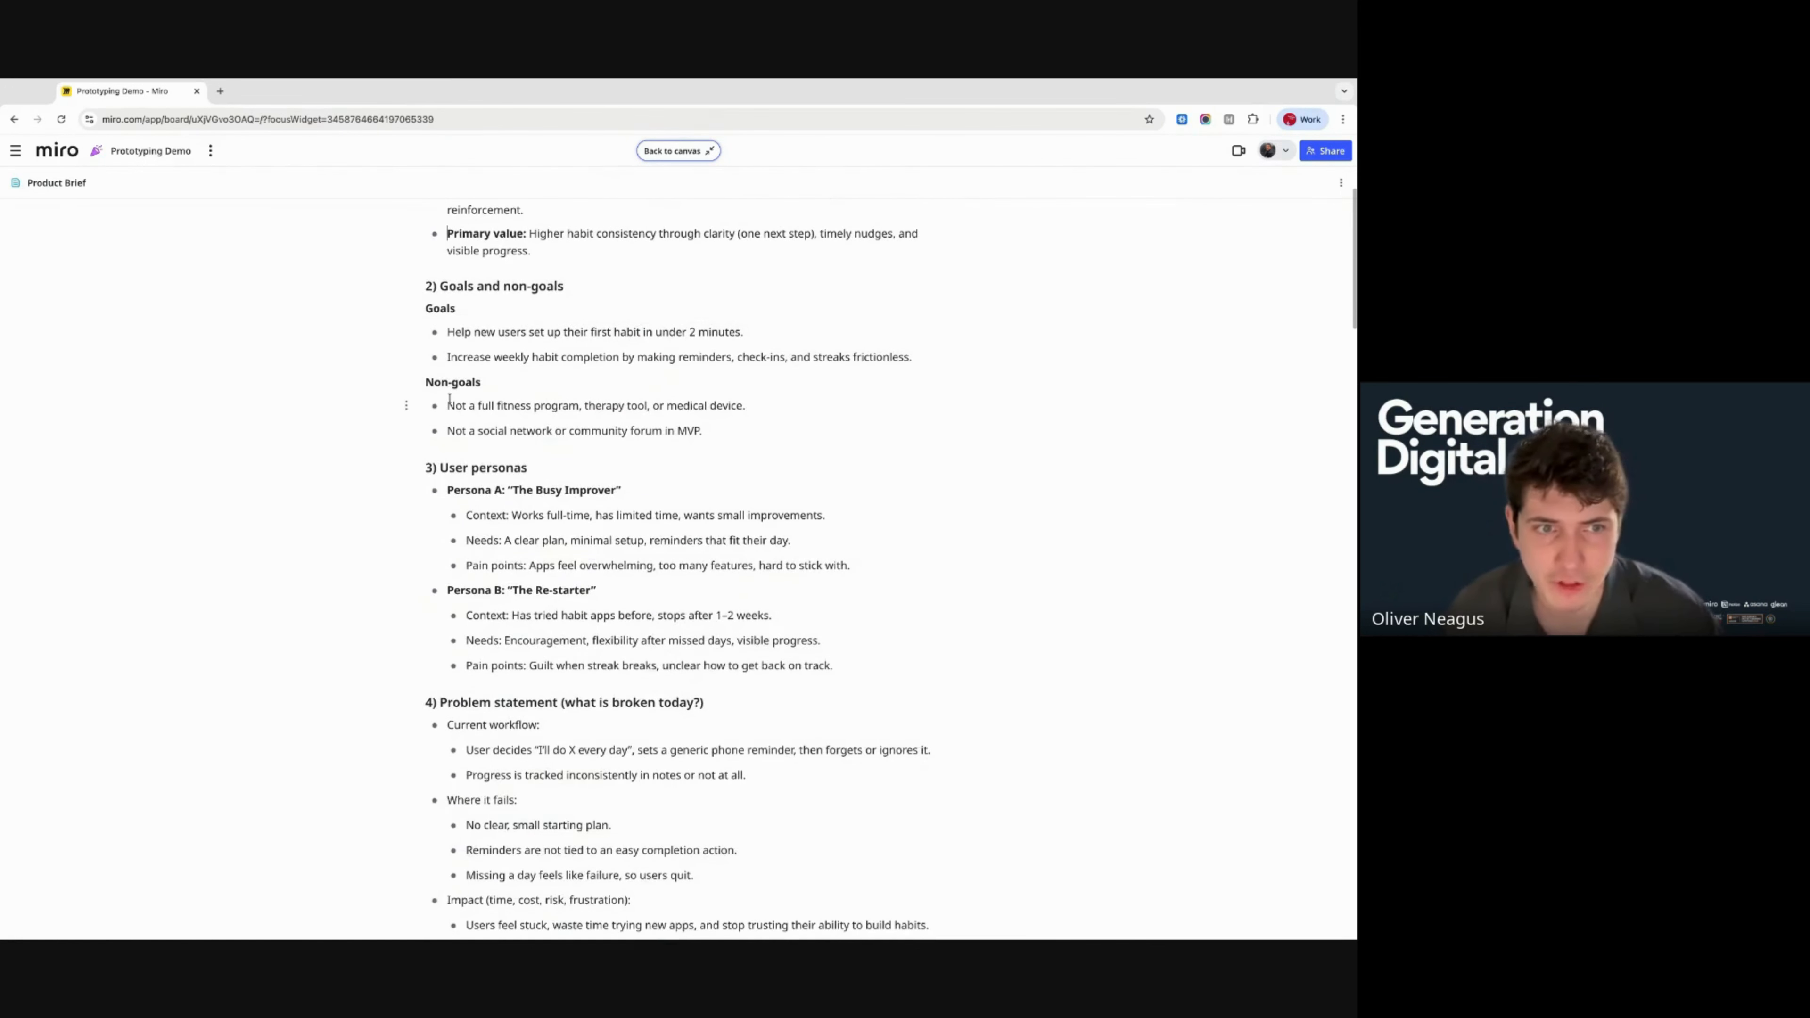
{"action": "scroll", "coordinate": [525, 439], "scroll_direction": "down", "scroll_amount": 2}
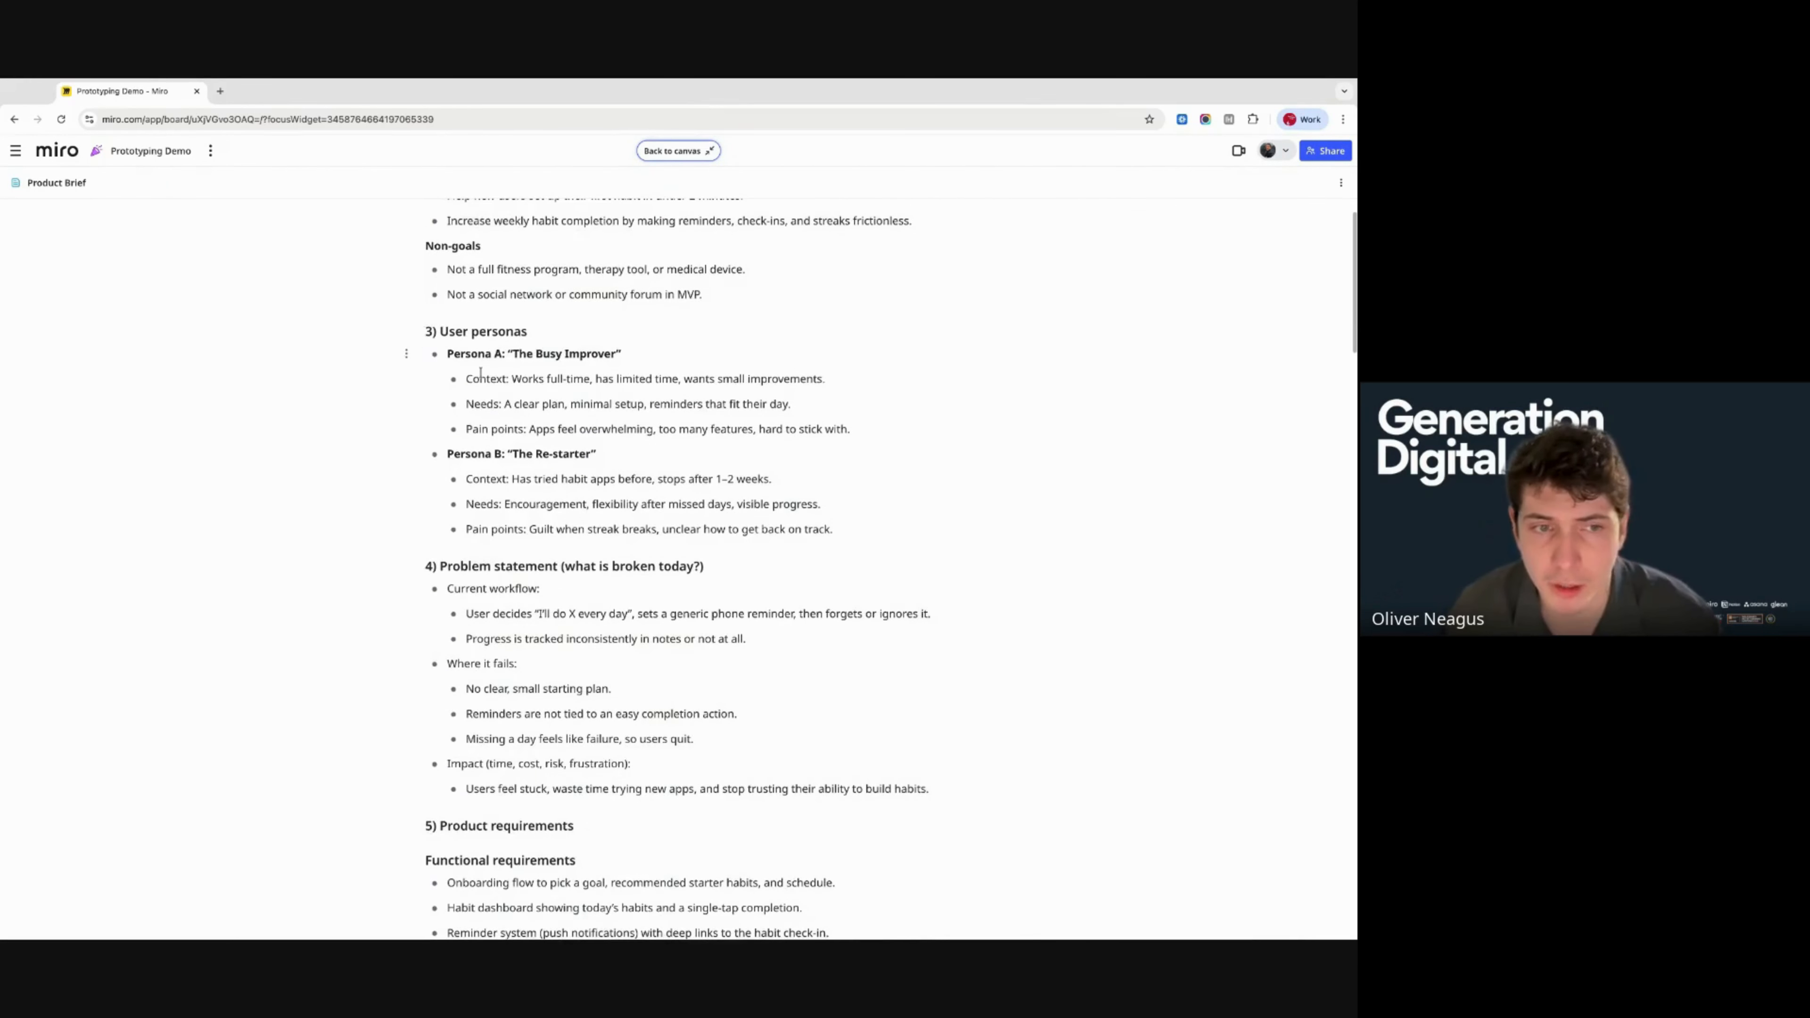
{"action": "scroll", "coordinate": [731, 572], "scroll_direction": "down", "scroll_amount": 2}
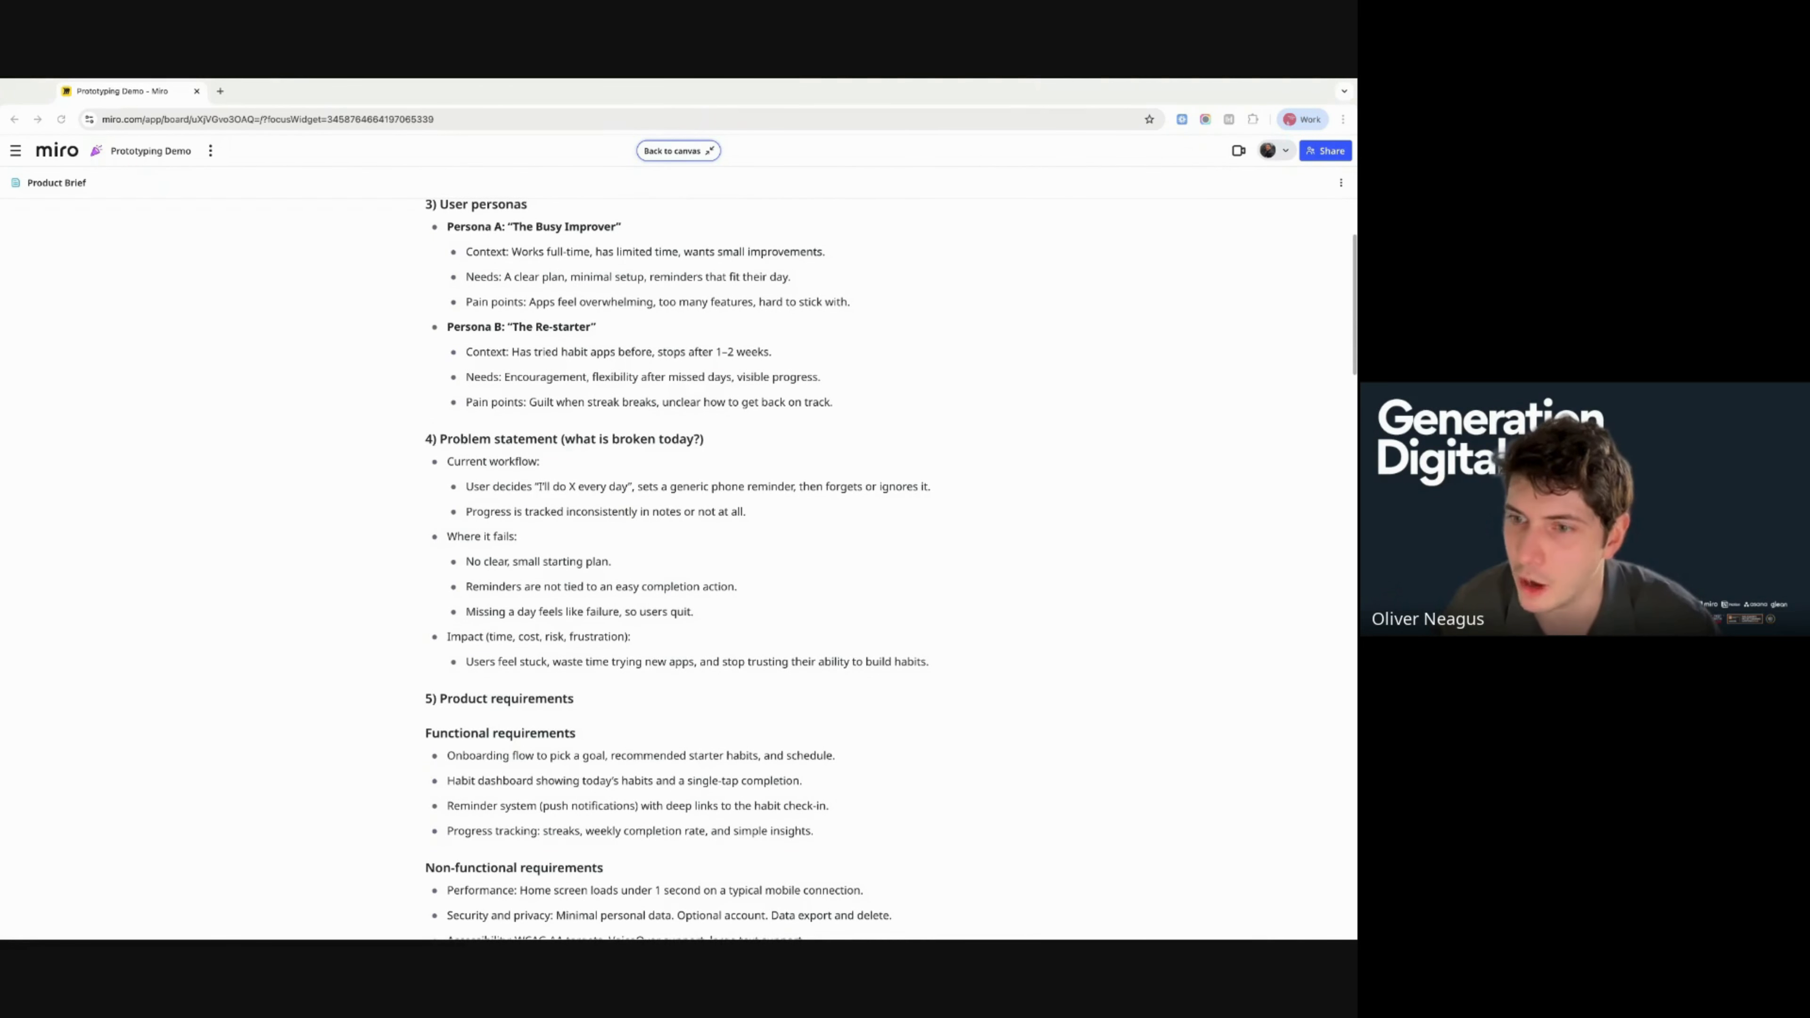
{"action": "scroll", "coordinate": [677, 562], "scroll_direction": "down", "scroll_amount": 4}
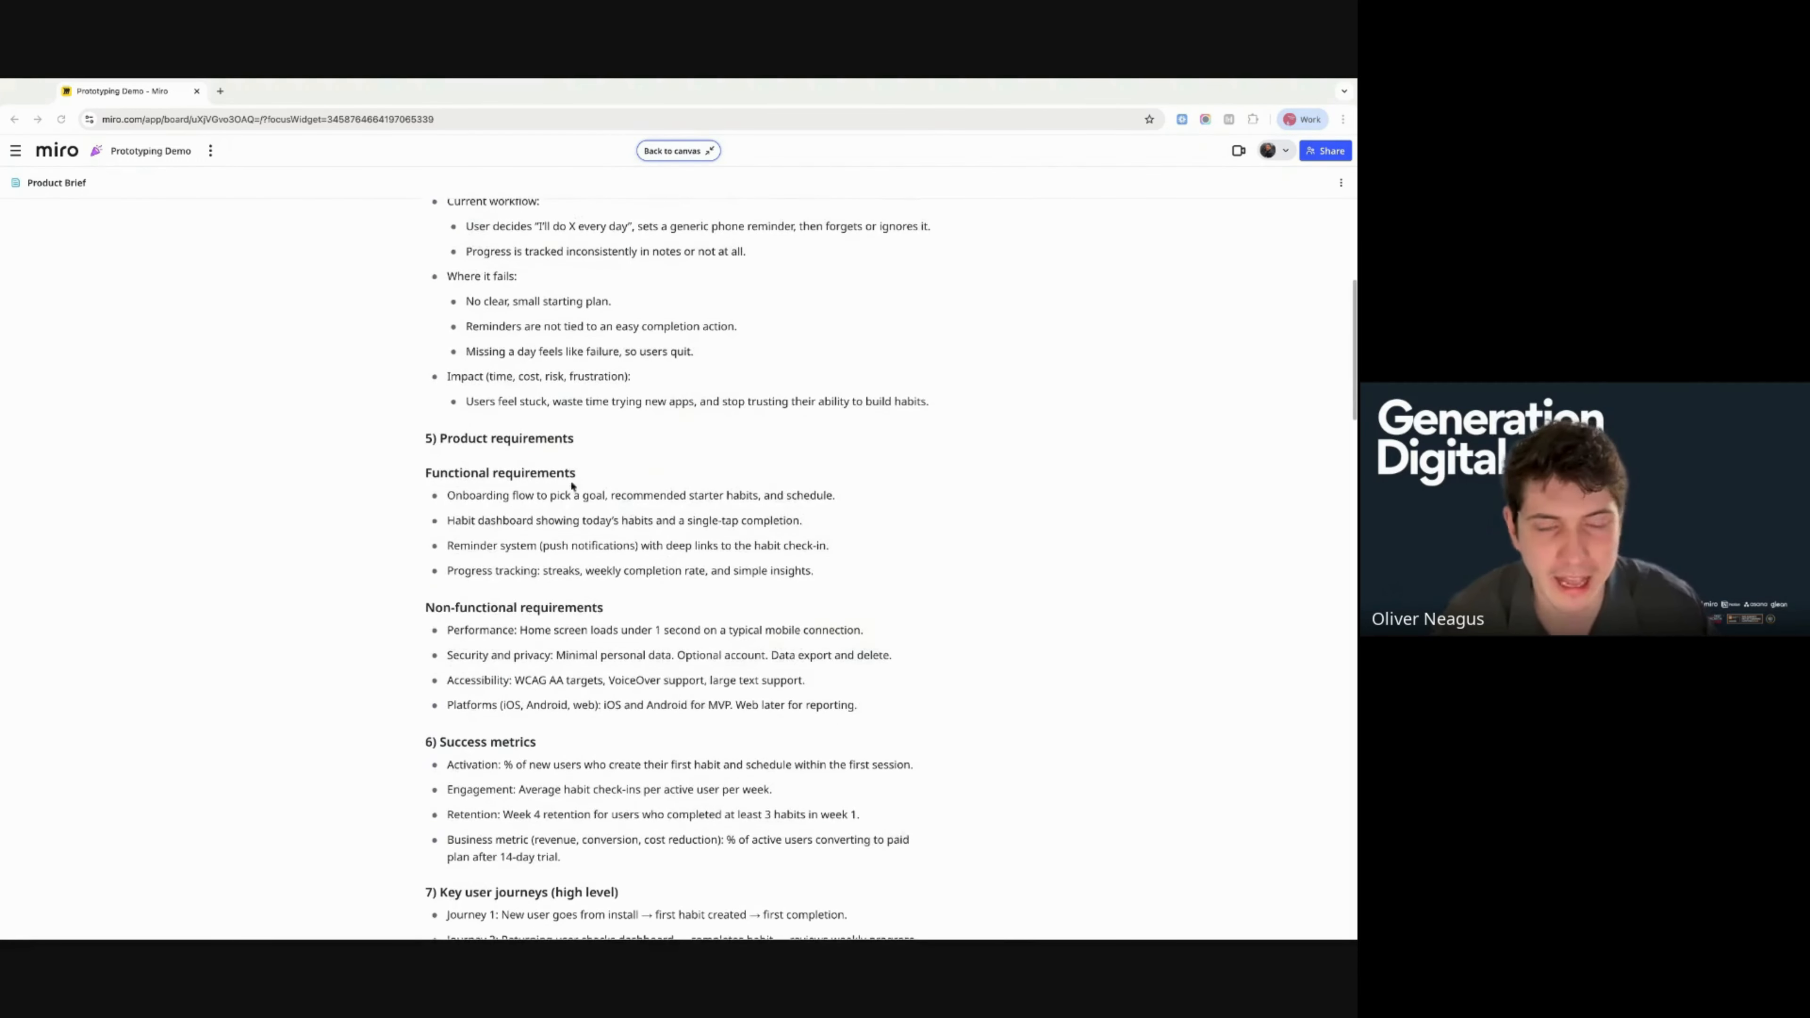
{"action": "scroll", "coordinate": [453, 442], "scroll_direction": "down", "scroll_amount": 3}
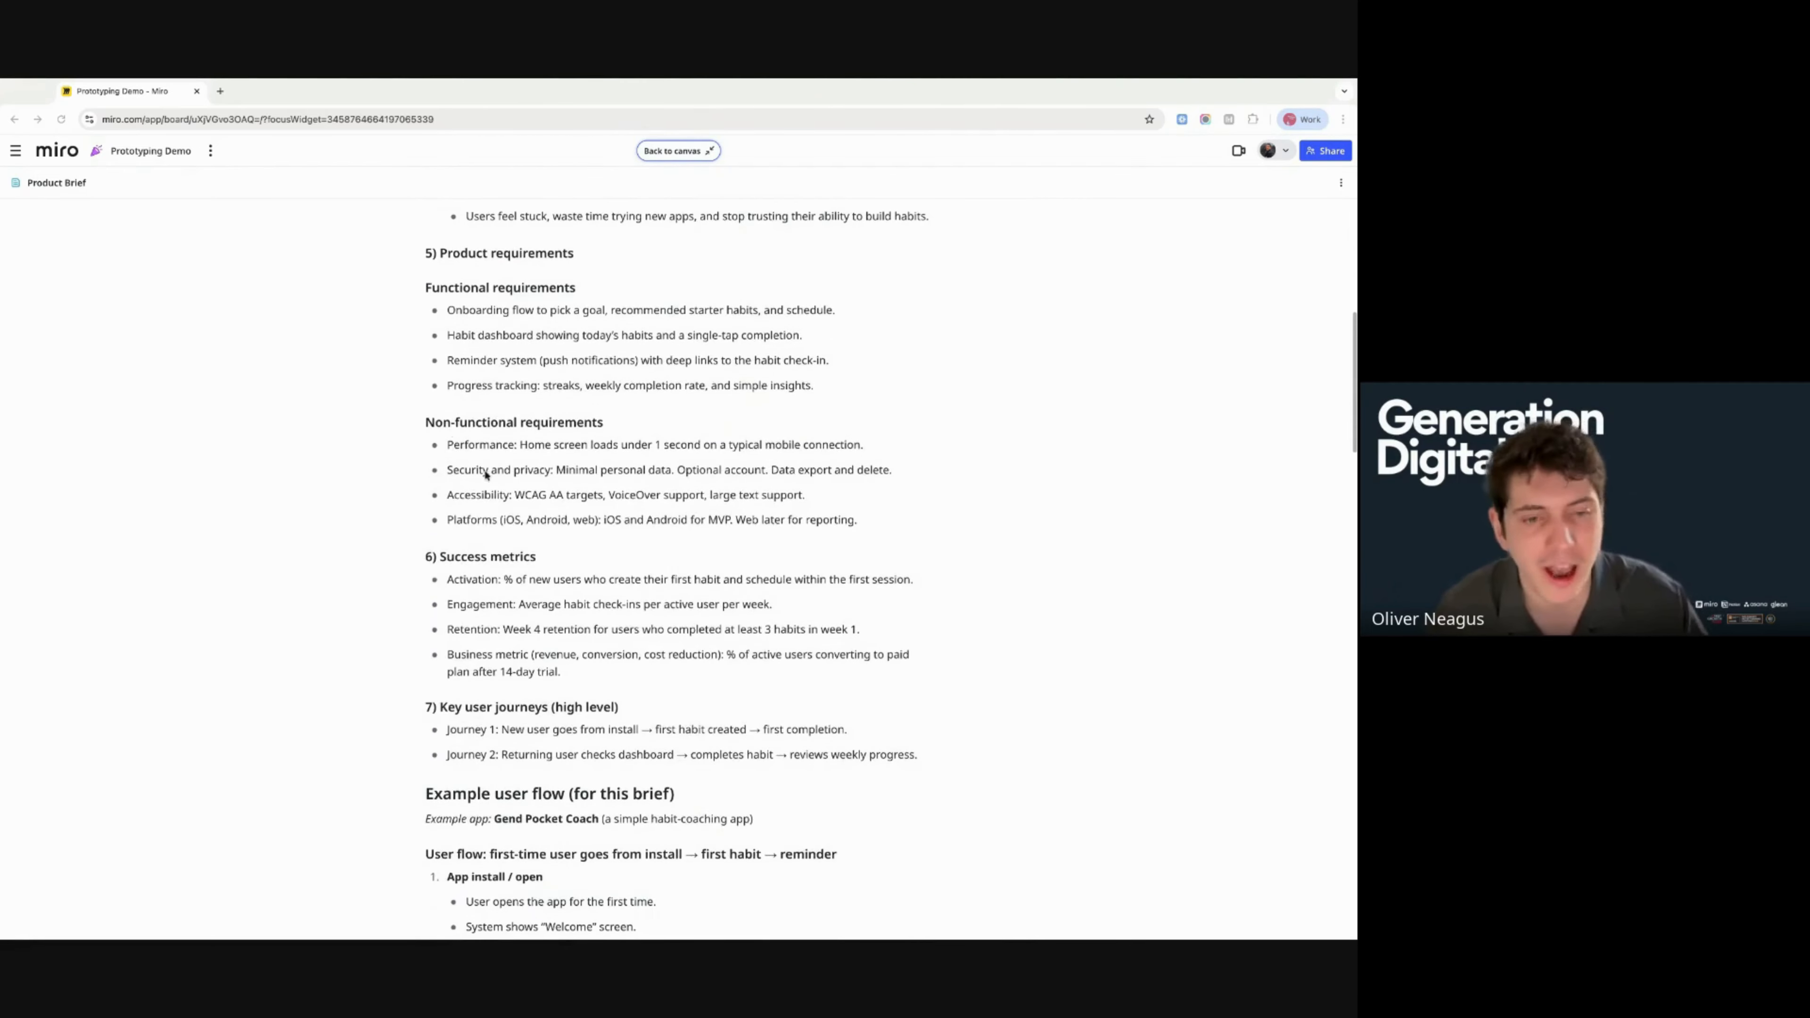
{"action": "scroll", "coordinate": [528, 507], "scroll_direction": "down", "scroll_amount": 2}
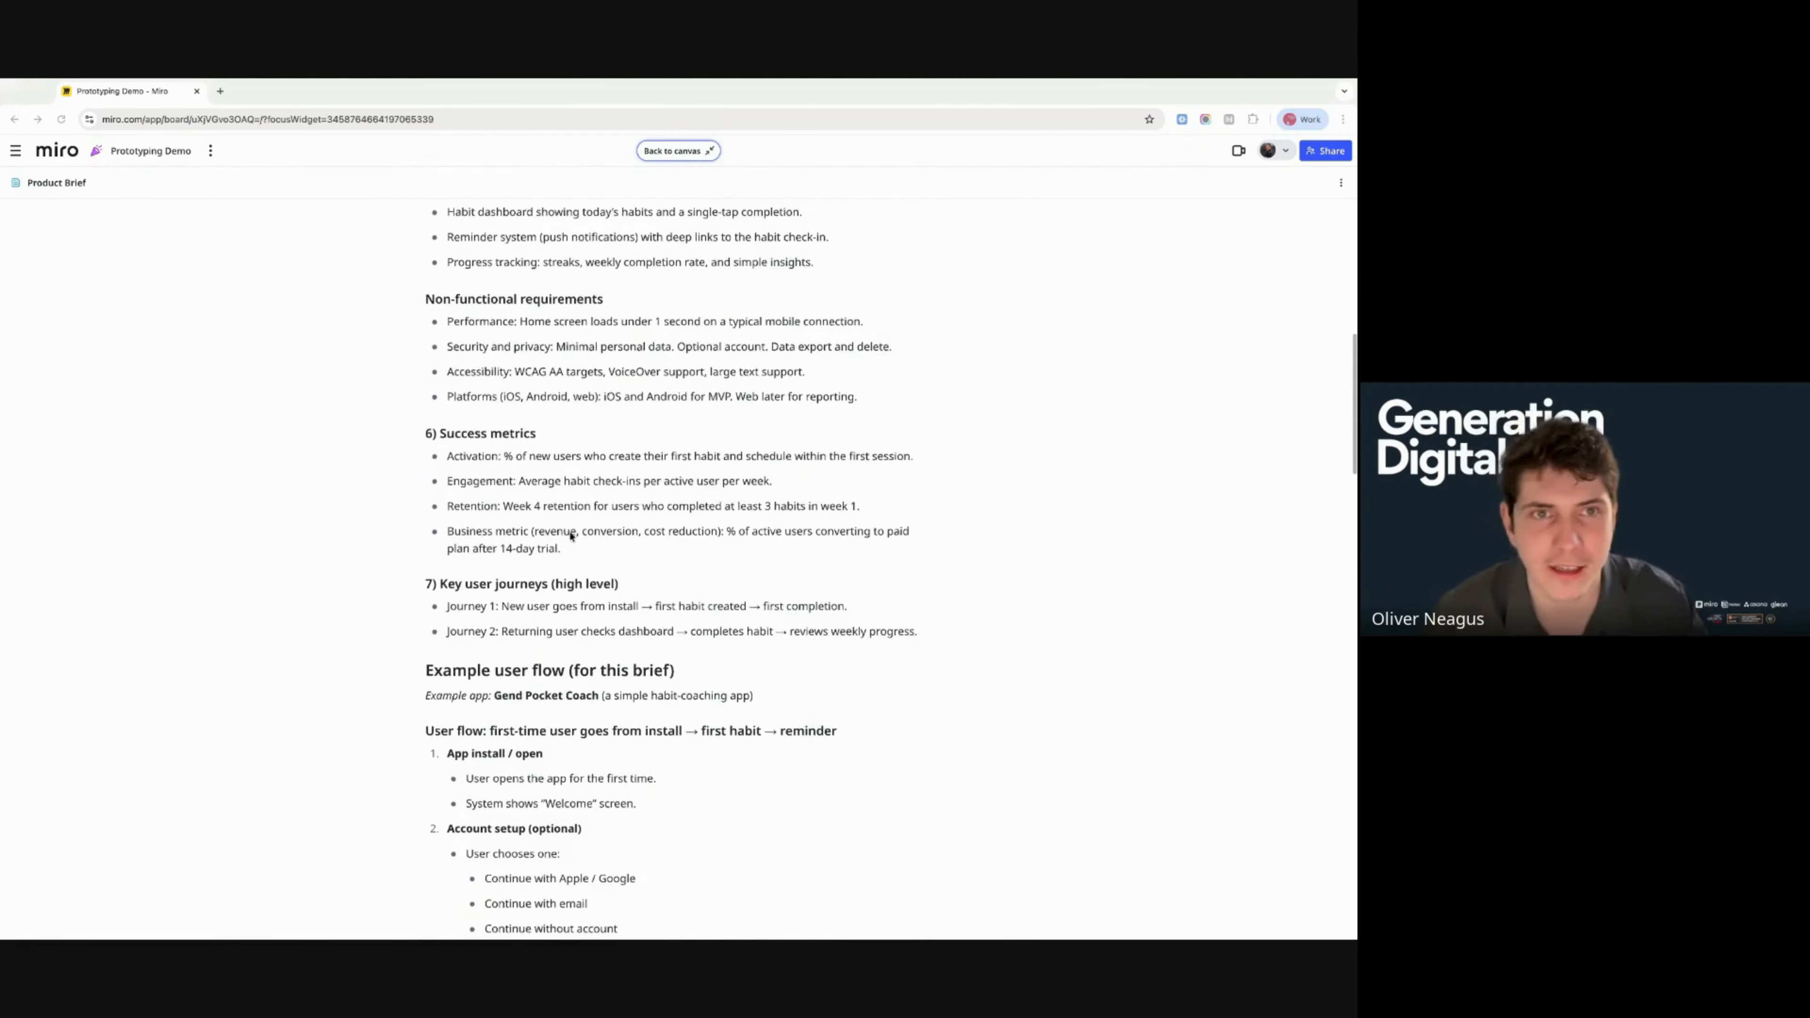
{"action": "scroll", "coordinate": [570, 536], "scroll_direction": "down", "scroll_amount": 3}
{"action": "scroll", "coordinate": [570, 536], "scroll_direction": "down", "scroll_amount": 2}
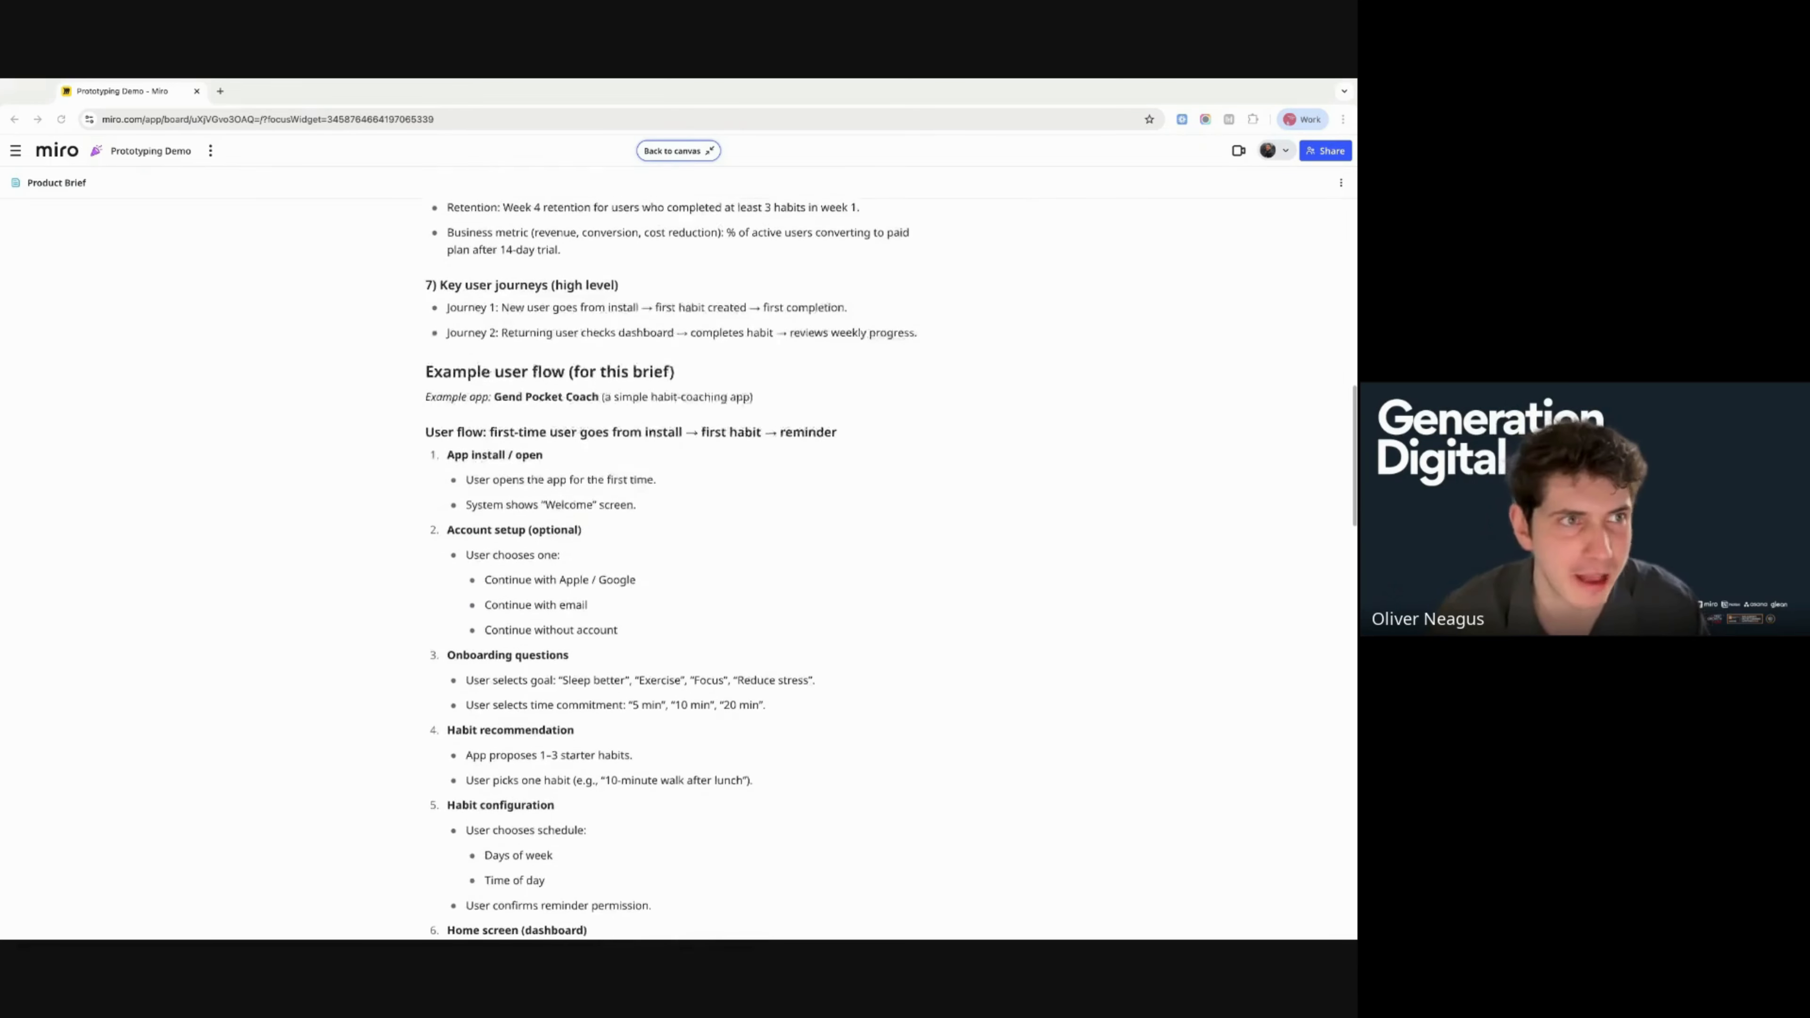
{"action": "scroll", "coordinate": [570, 535], "scroll_direction": "down", "scroll_amount": 3}
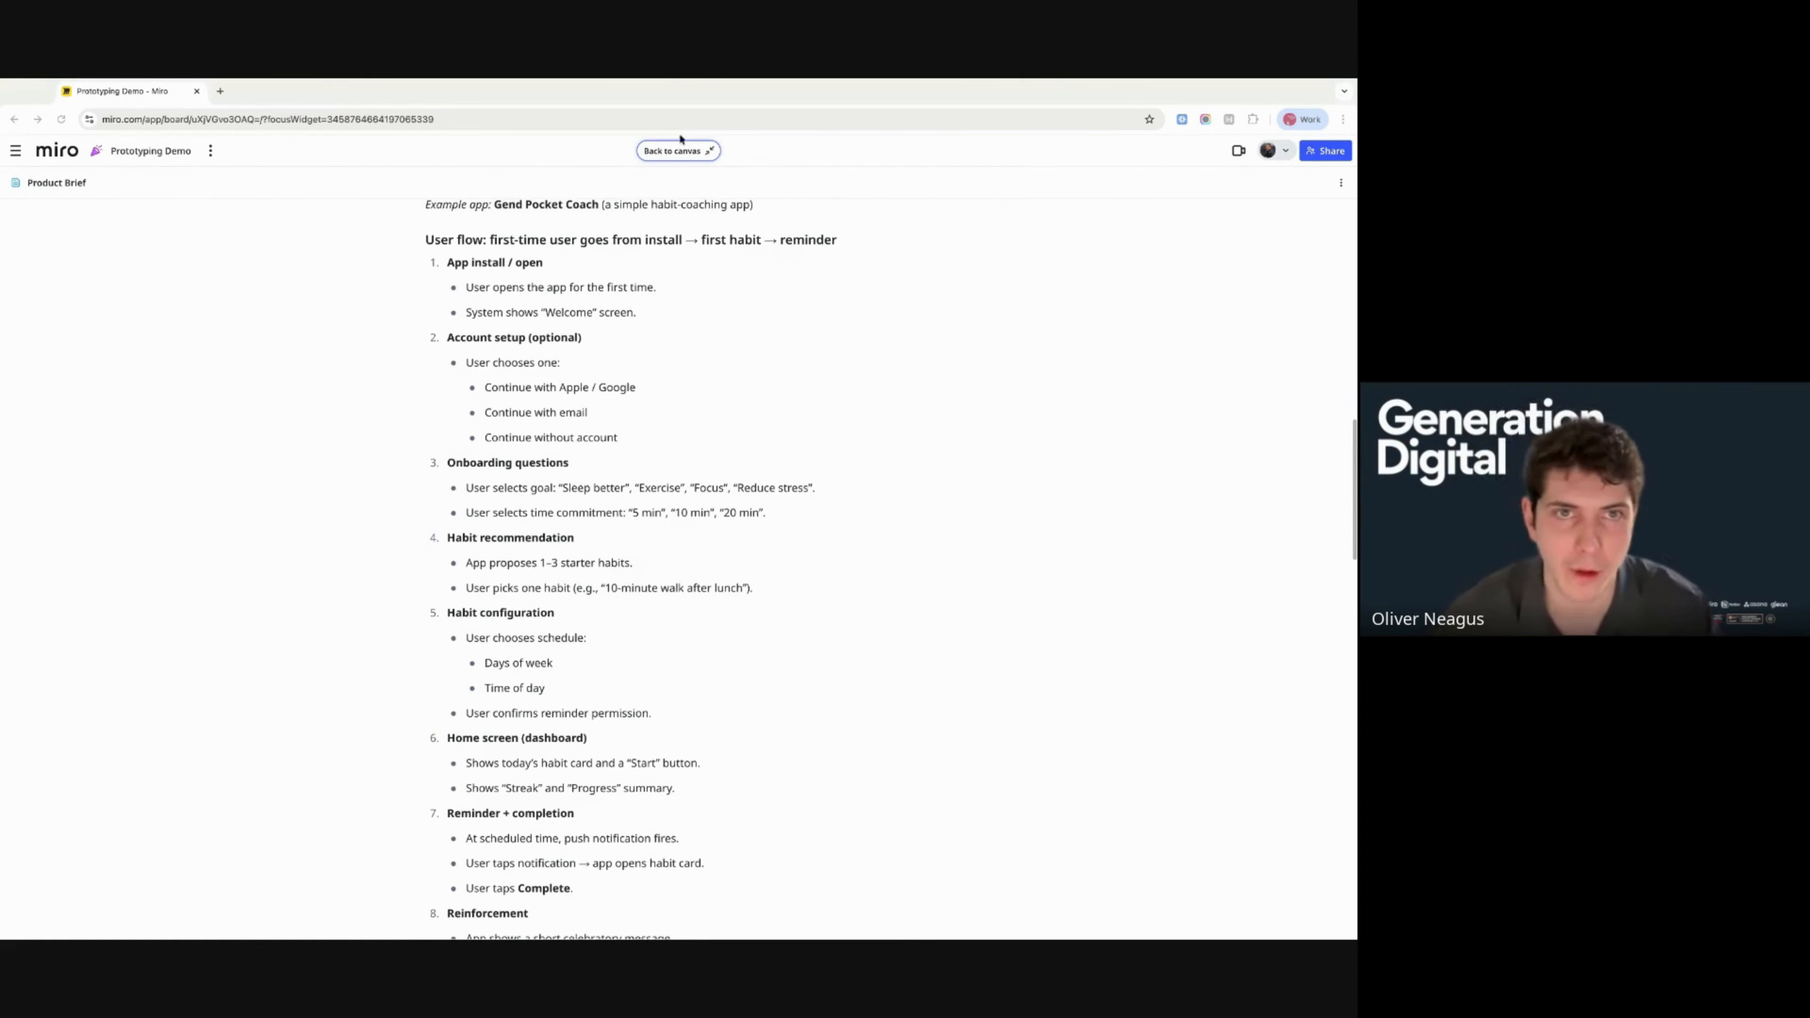
{"action": "left_click", "coordinate": [678, 150]}
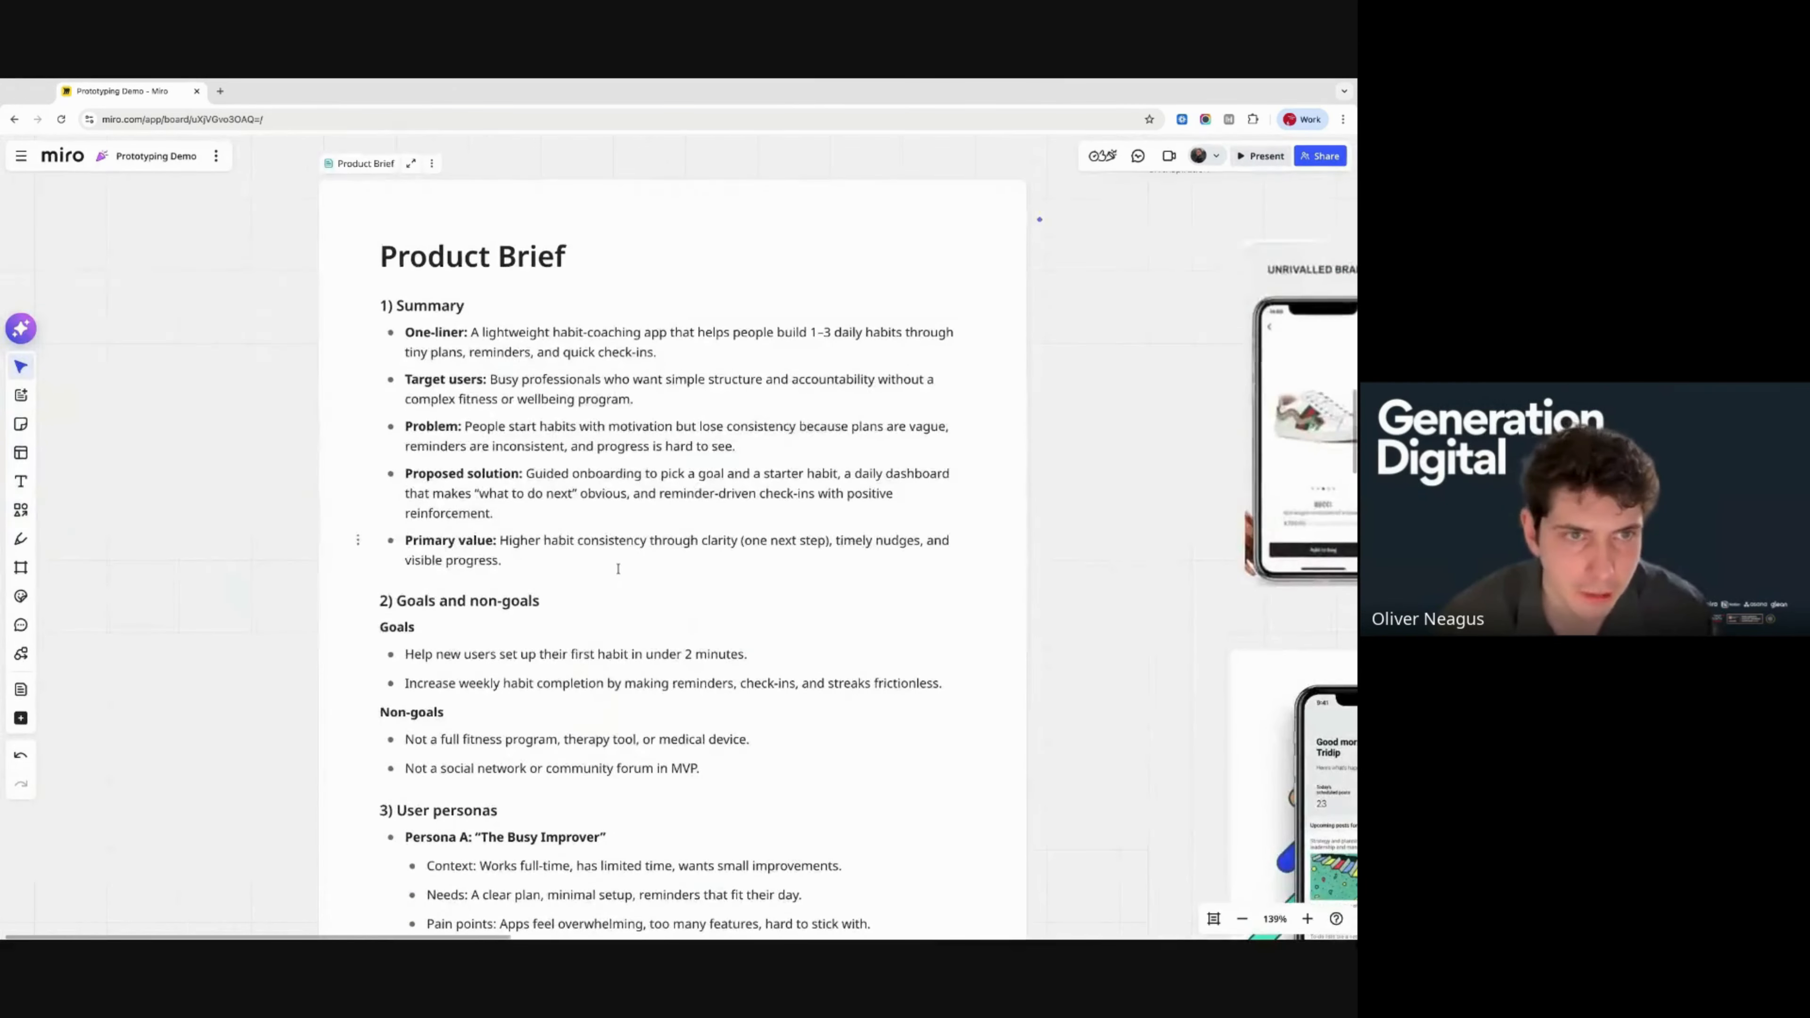
{"action": "scroll", "coordinate": [618, 569], "scroll_direction": "right", "scroll_amount": 2}
{"action": "scroll", "coordinate": [618, 568], "scroll_direction": "down", "scroll_amount": 1}
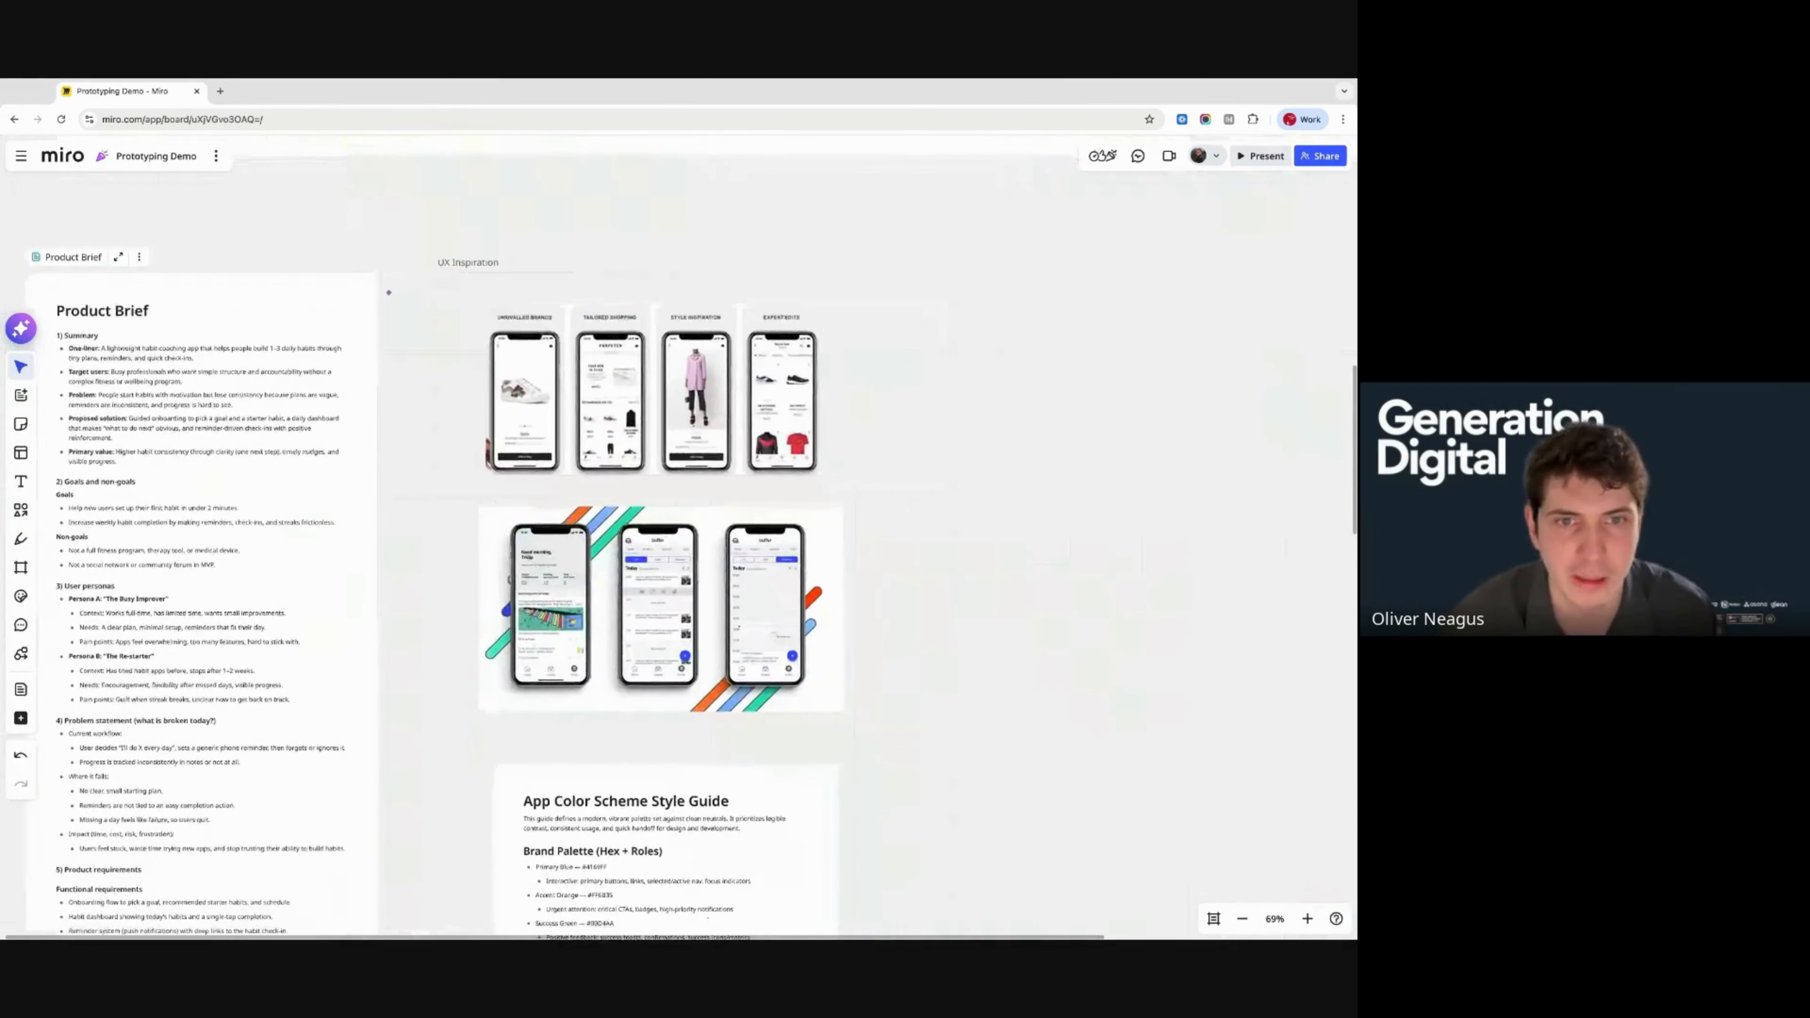
{"action": "scroll", "coordinate": [616, 500], "scroll_direction": "up", "scroll_amount": 5}
{"action": "left_click", "coordinate": [565, 383]}
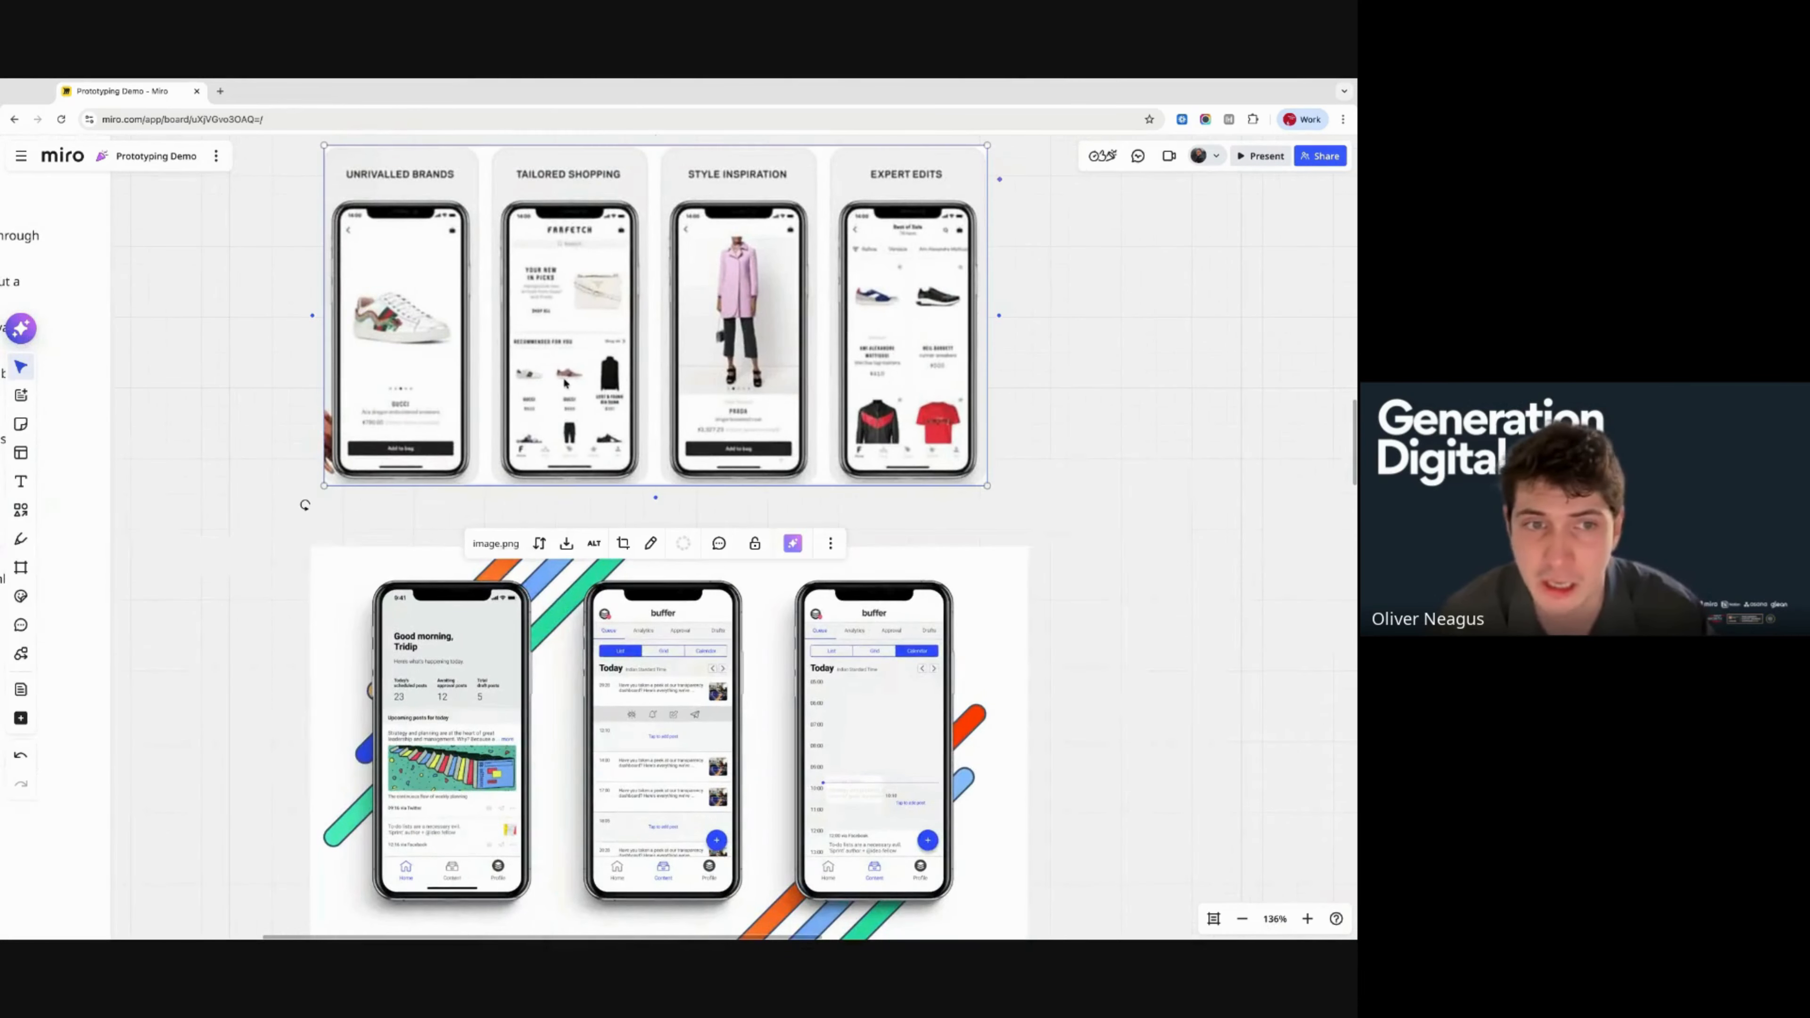
{"action": "scroll", "coordinate": [565, 383], "scroll_direction": "down", "scroll_amount": 1}
{"action": "scroll", "coordinate": [565, 384], "scroll_direction": "right", "scroll_amount": 1}
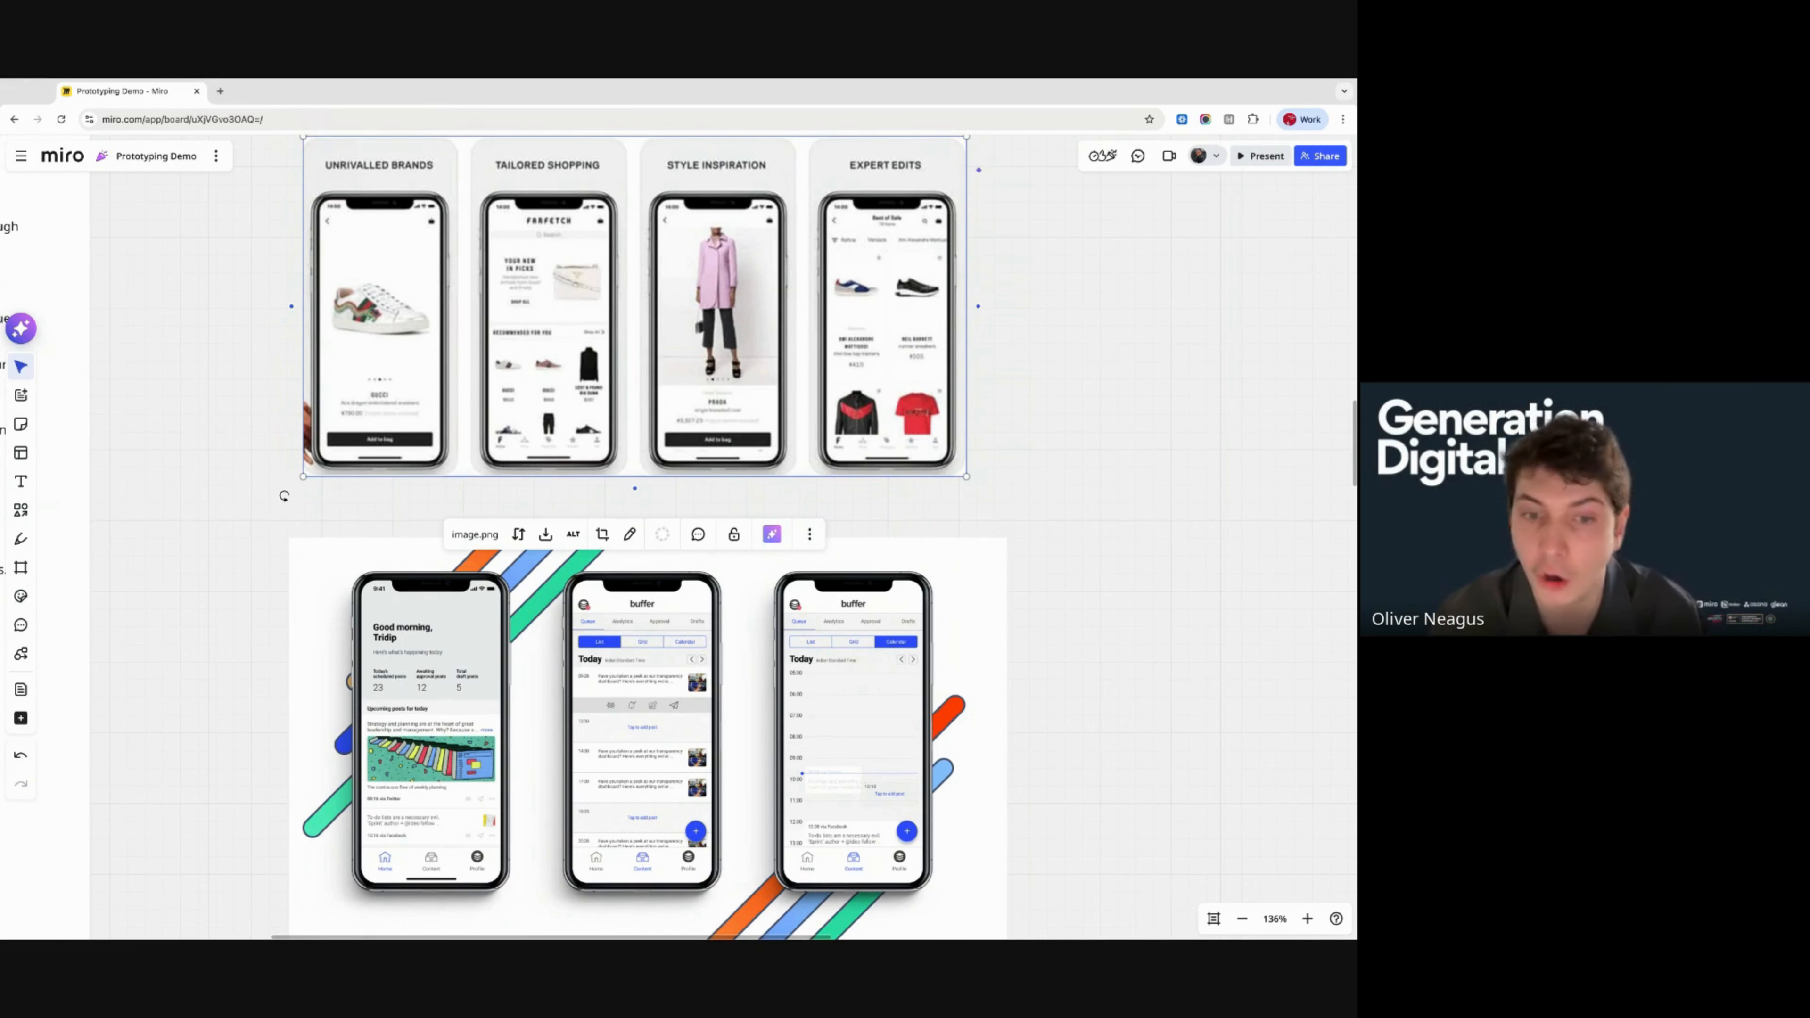
{"action": "left_click", "coordinate": [399, 511]}
{"action": "scroll", "coordinate": [428, 535], "scroll_direction": "down", "scroll_amount": 5}
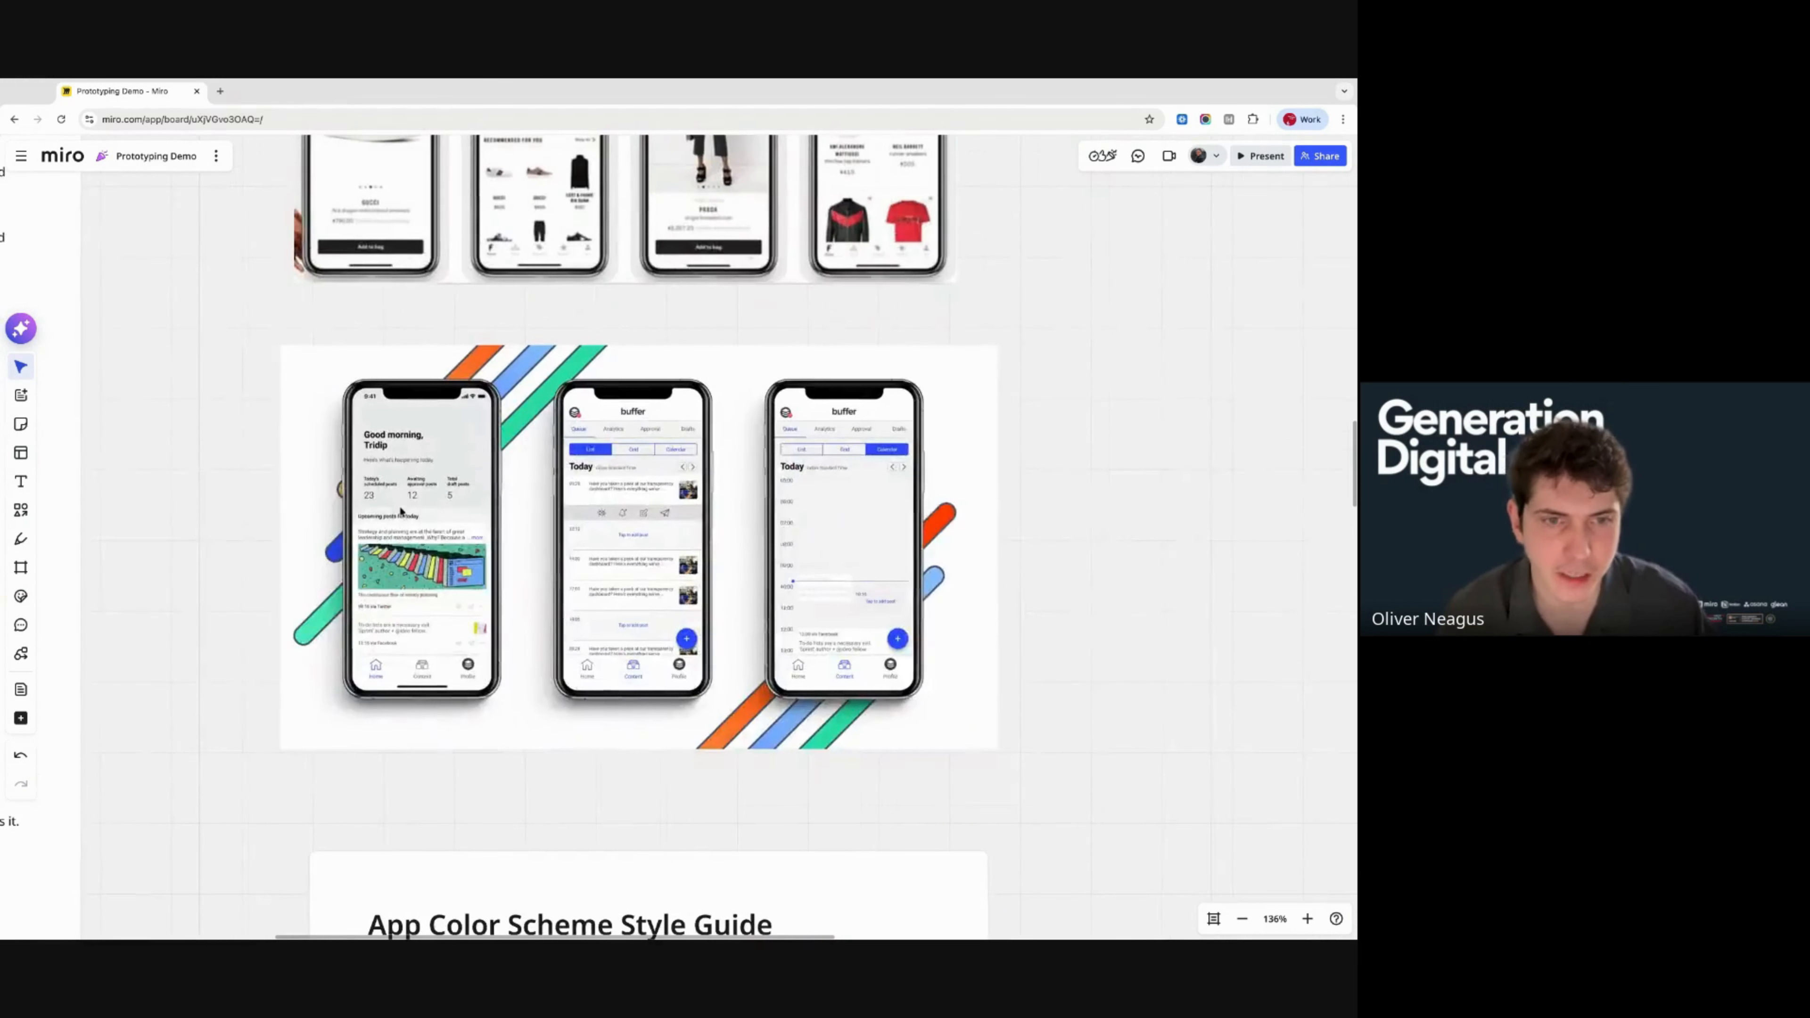
{"action": "scroll", "coordinate": [611, 615], "scroll_direction": "down", "scroll_amount": 8}
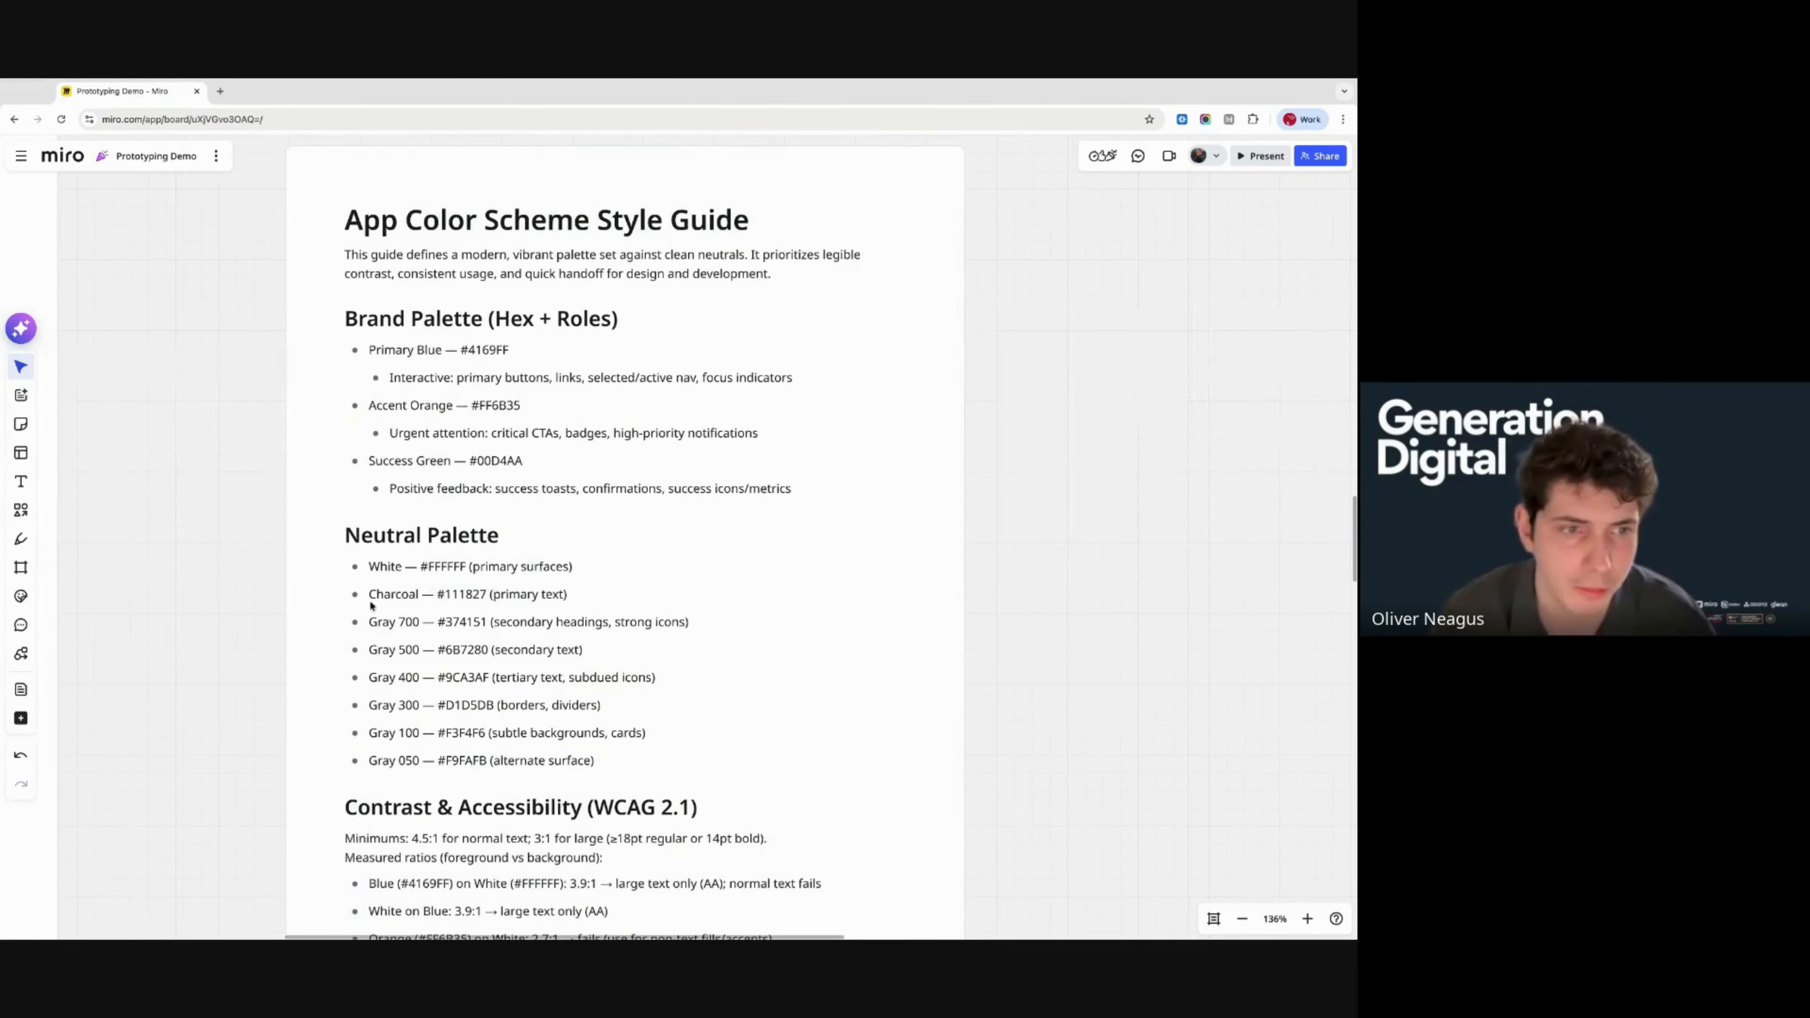
{"action": "scroll", "coordinate": [525, 618], "scroll_direction": "down", "scroll_amount": 5}
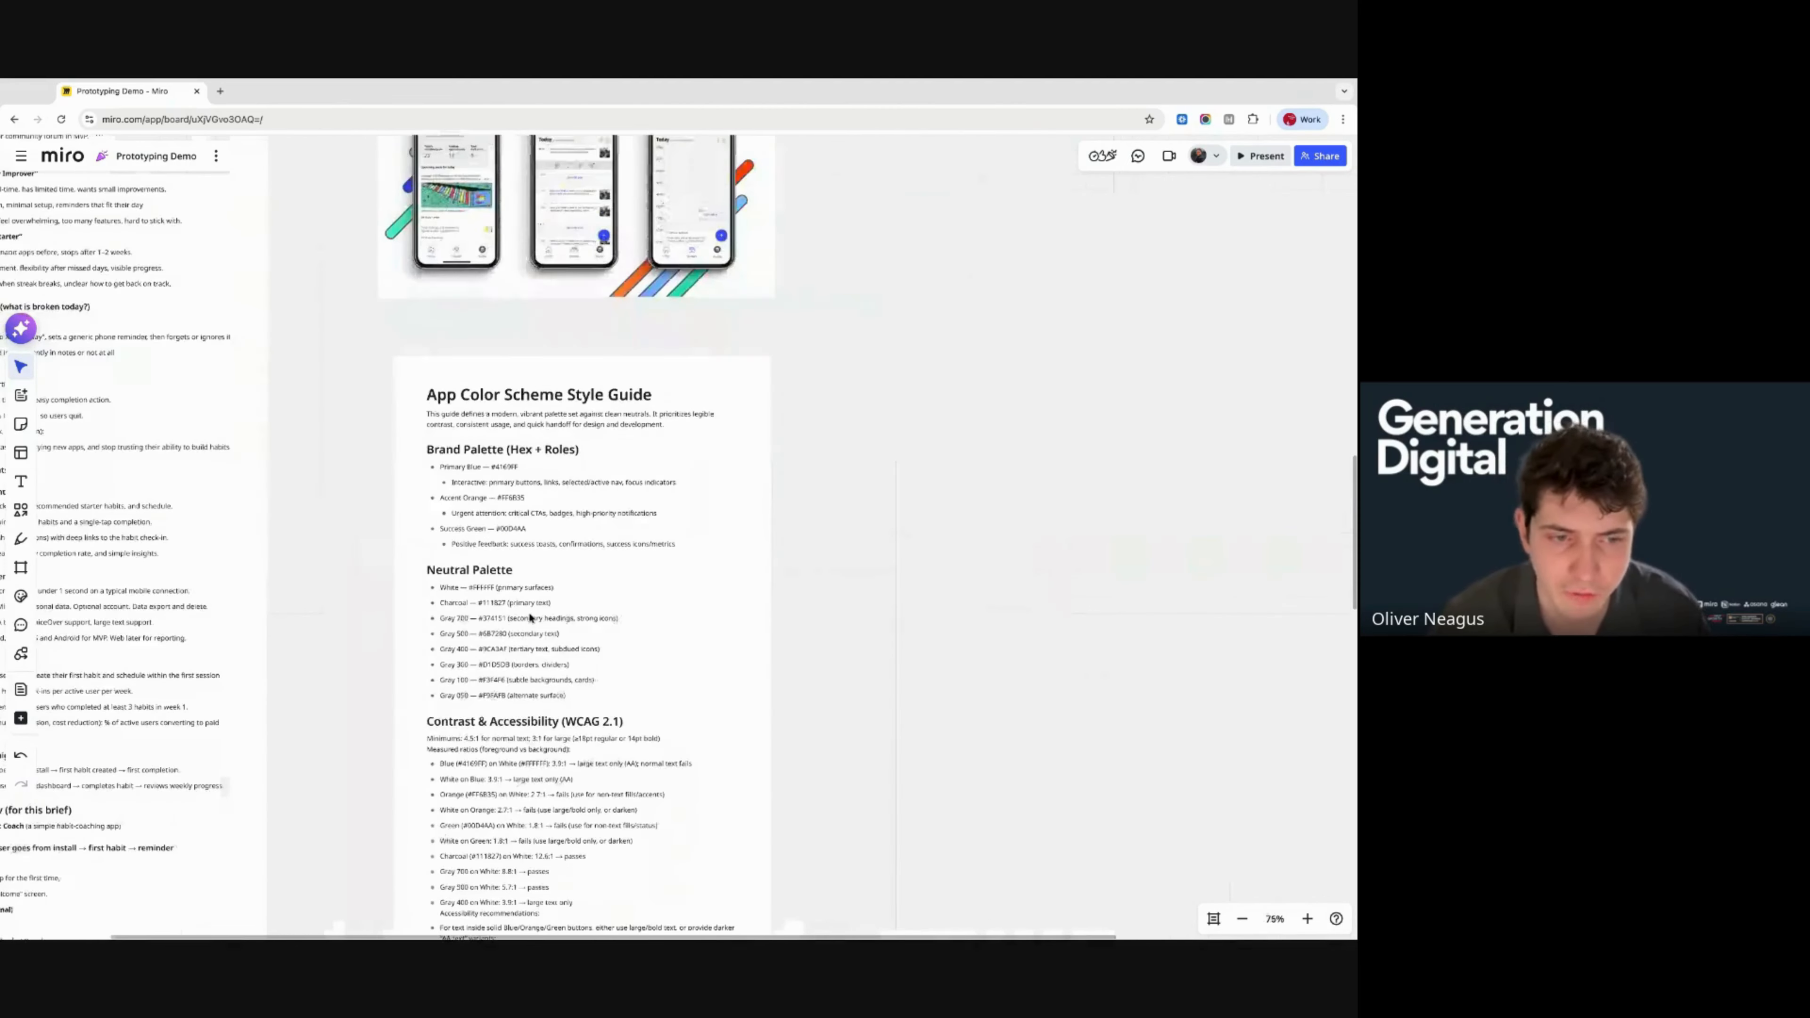
{"action": "scroll", "coordinate": [562, 646], "scroll_direction": "down", "scroll_amount": 10}
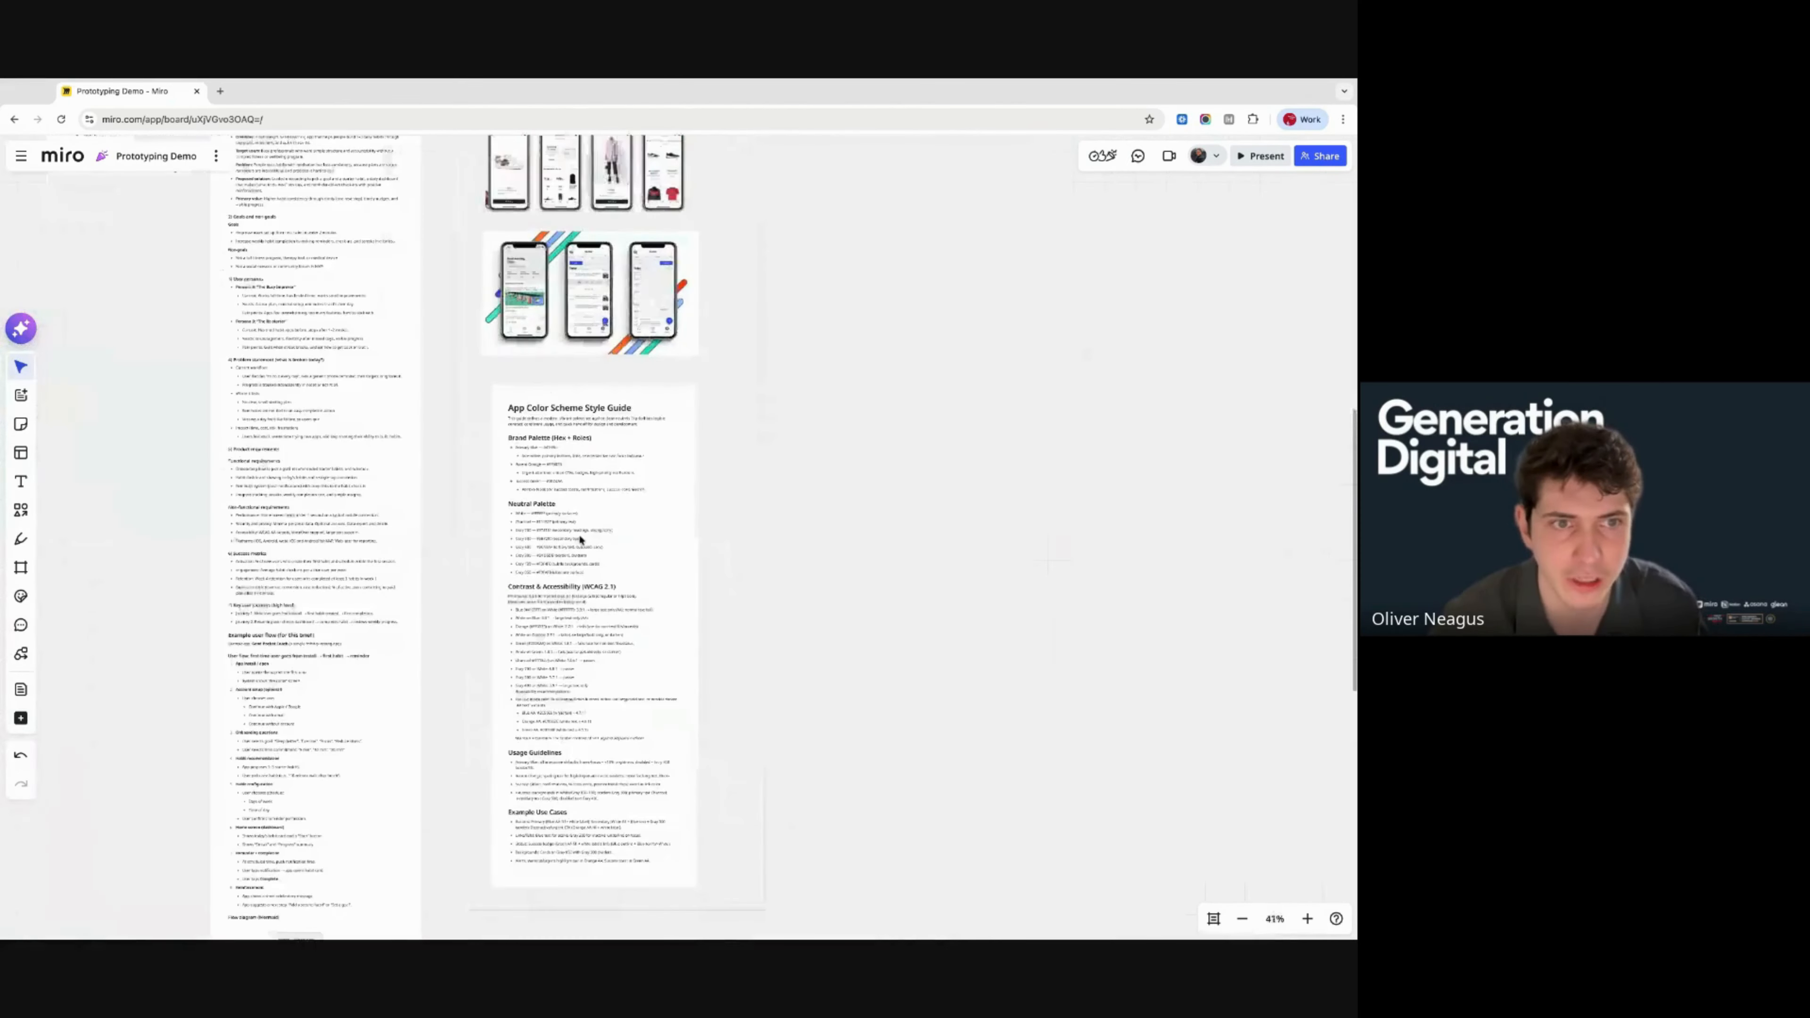
{"action": "scroll", "coordinate": [580, 539], "scroll_direction": "down", "scroll_amount": 3}
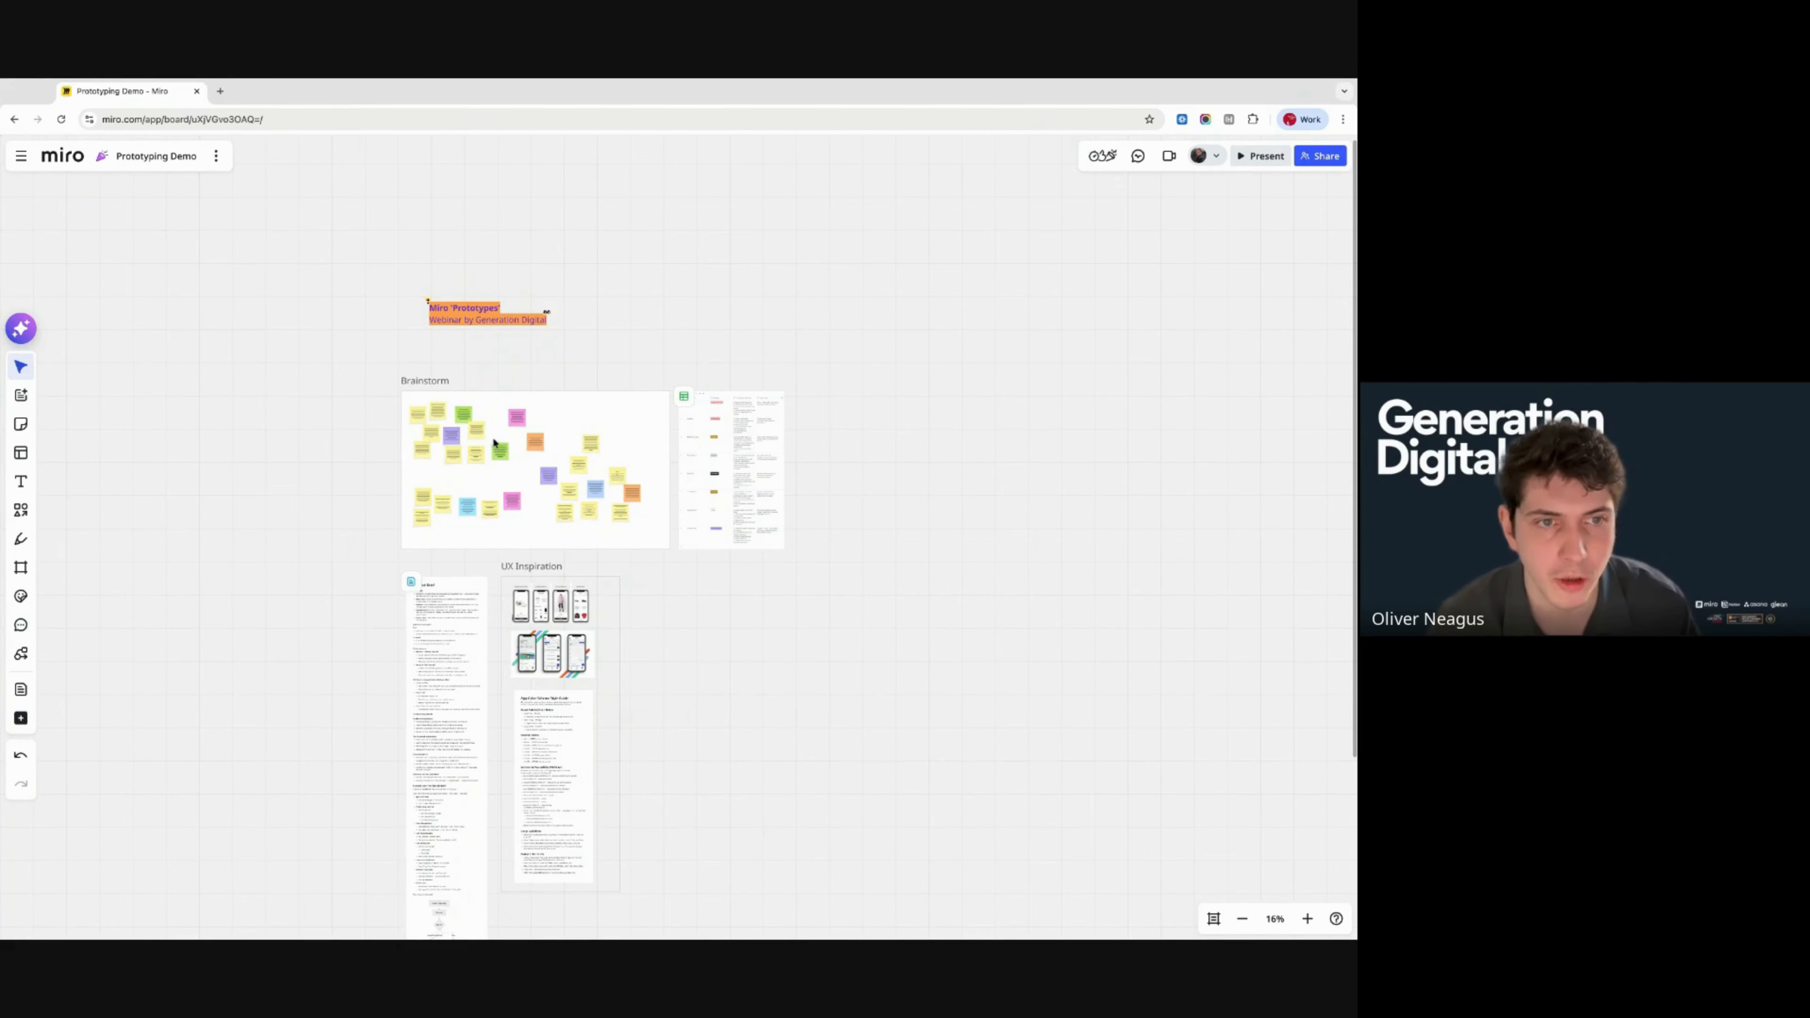
- Zoom in on the Brainstorm frame
{"action": "left_click", "coordinate": [451, 481]}
{"action": "scroll", "coordinate": [451, 482], "scroll_direction": "up", "scroll_amount": 8}
{"action": "scroll", "coordinate": [452, 482], "scroll_direction": "up", "scroll_amount": 3}
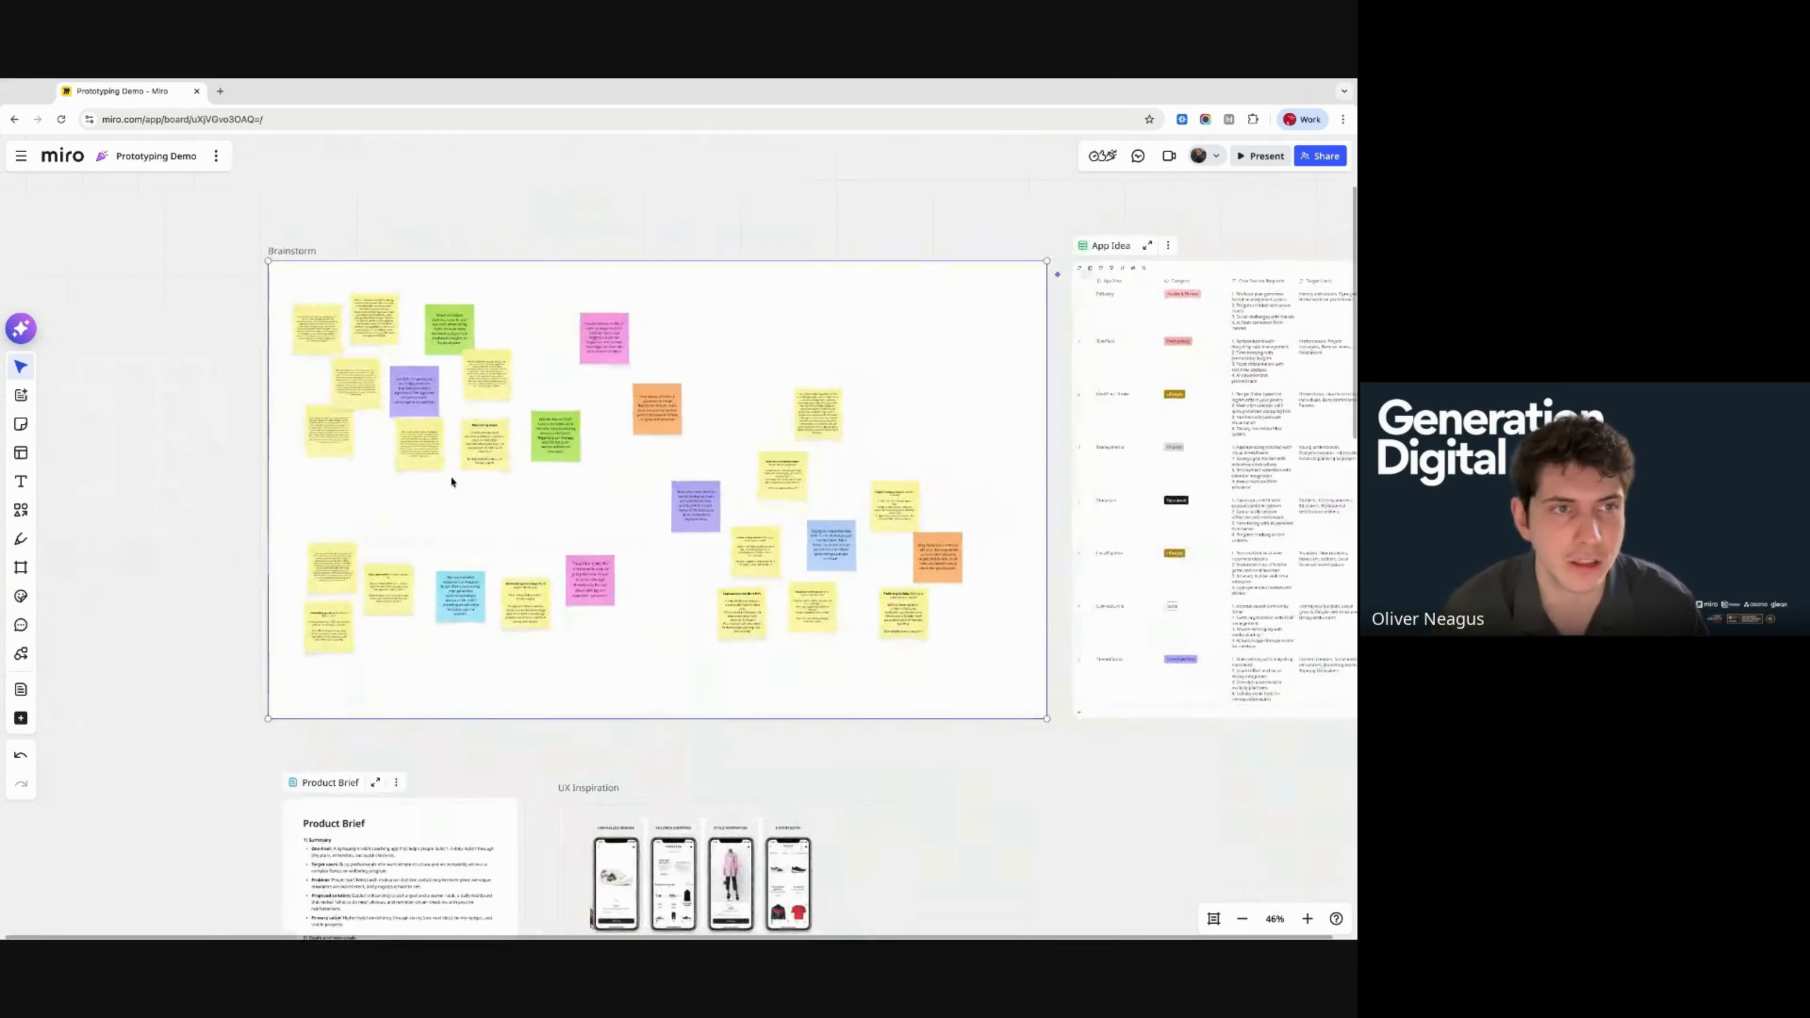
{"action": "scroll", "coordinate": [465, 488], "scroll_direction": "up", "scroll_amount": 2}
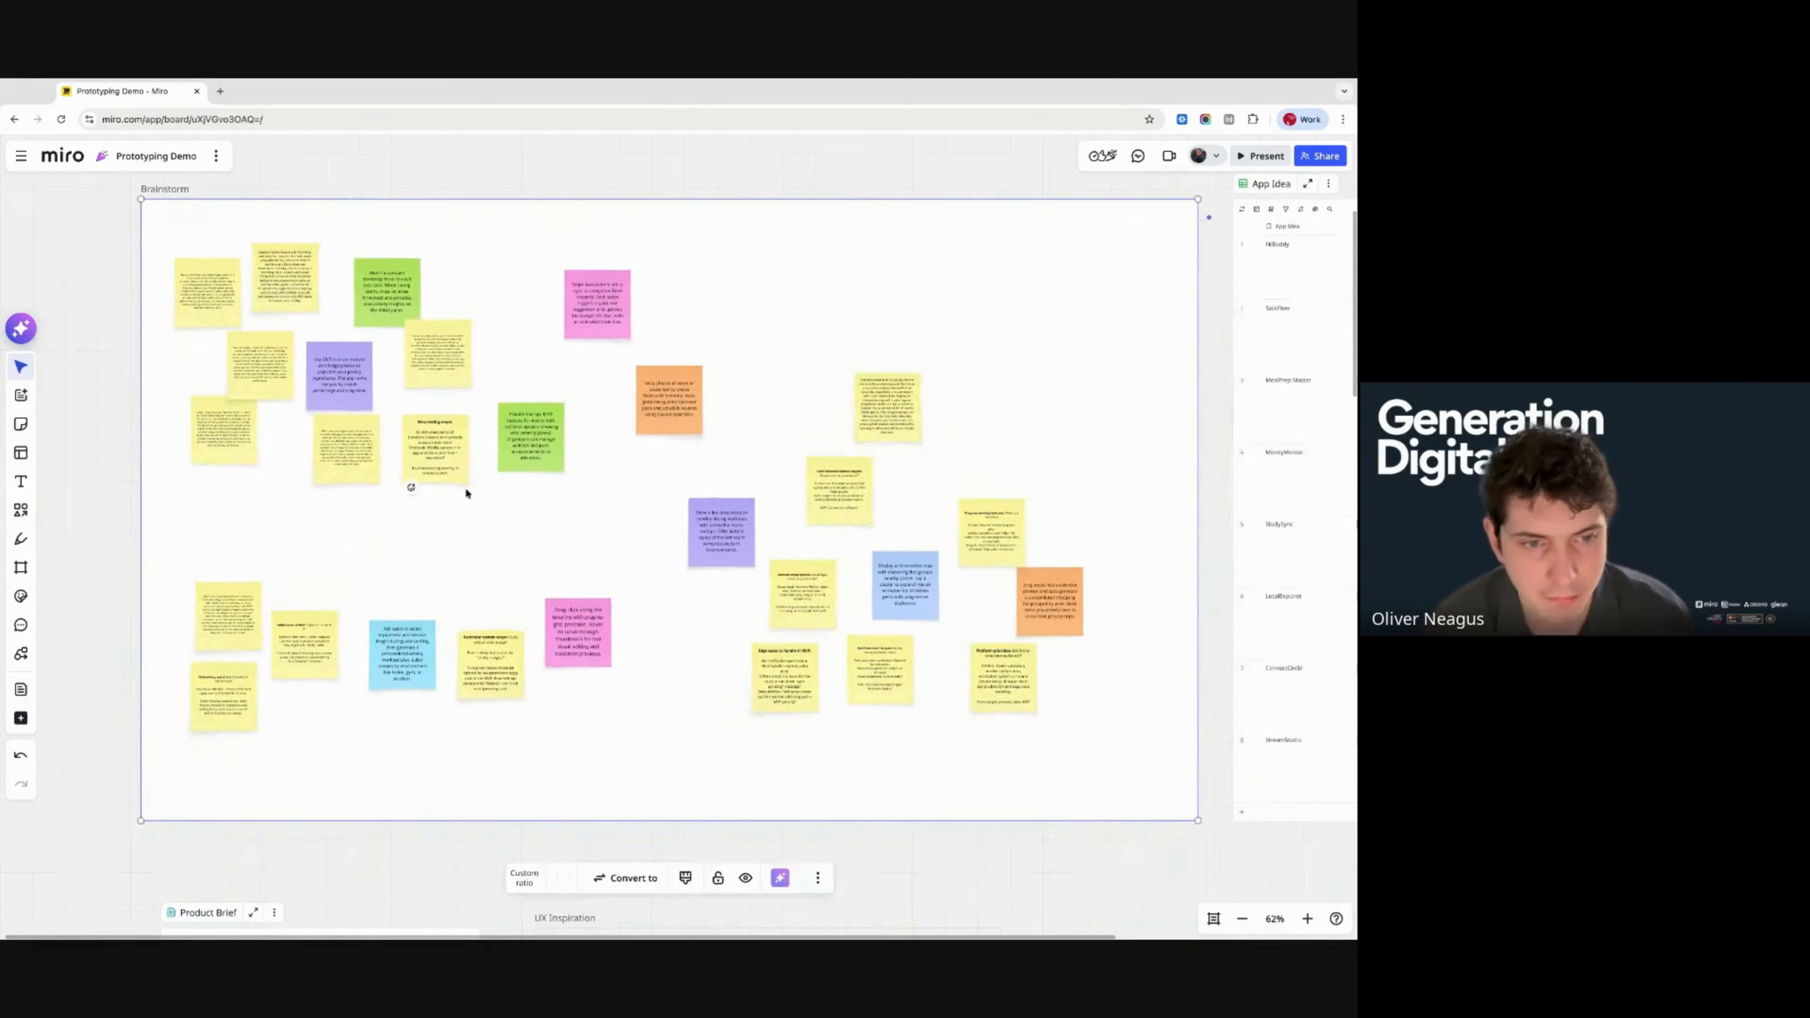
{"action": "left_click", "coordinate": [464, 523]}
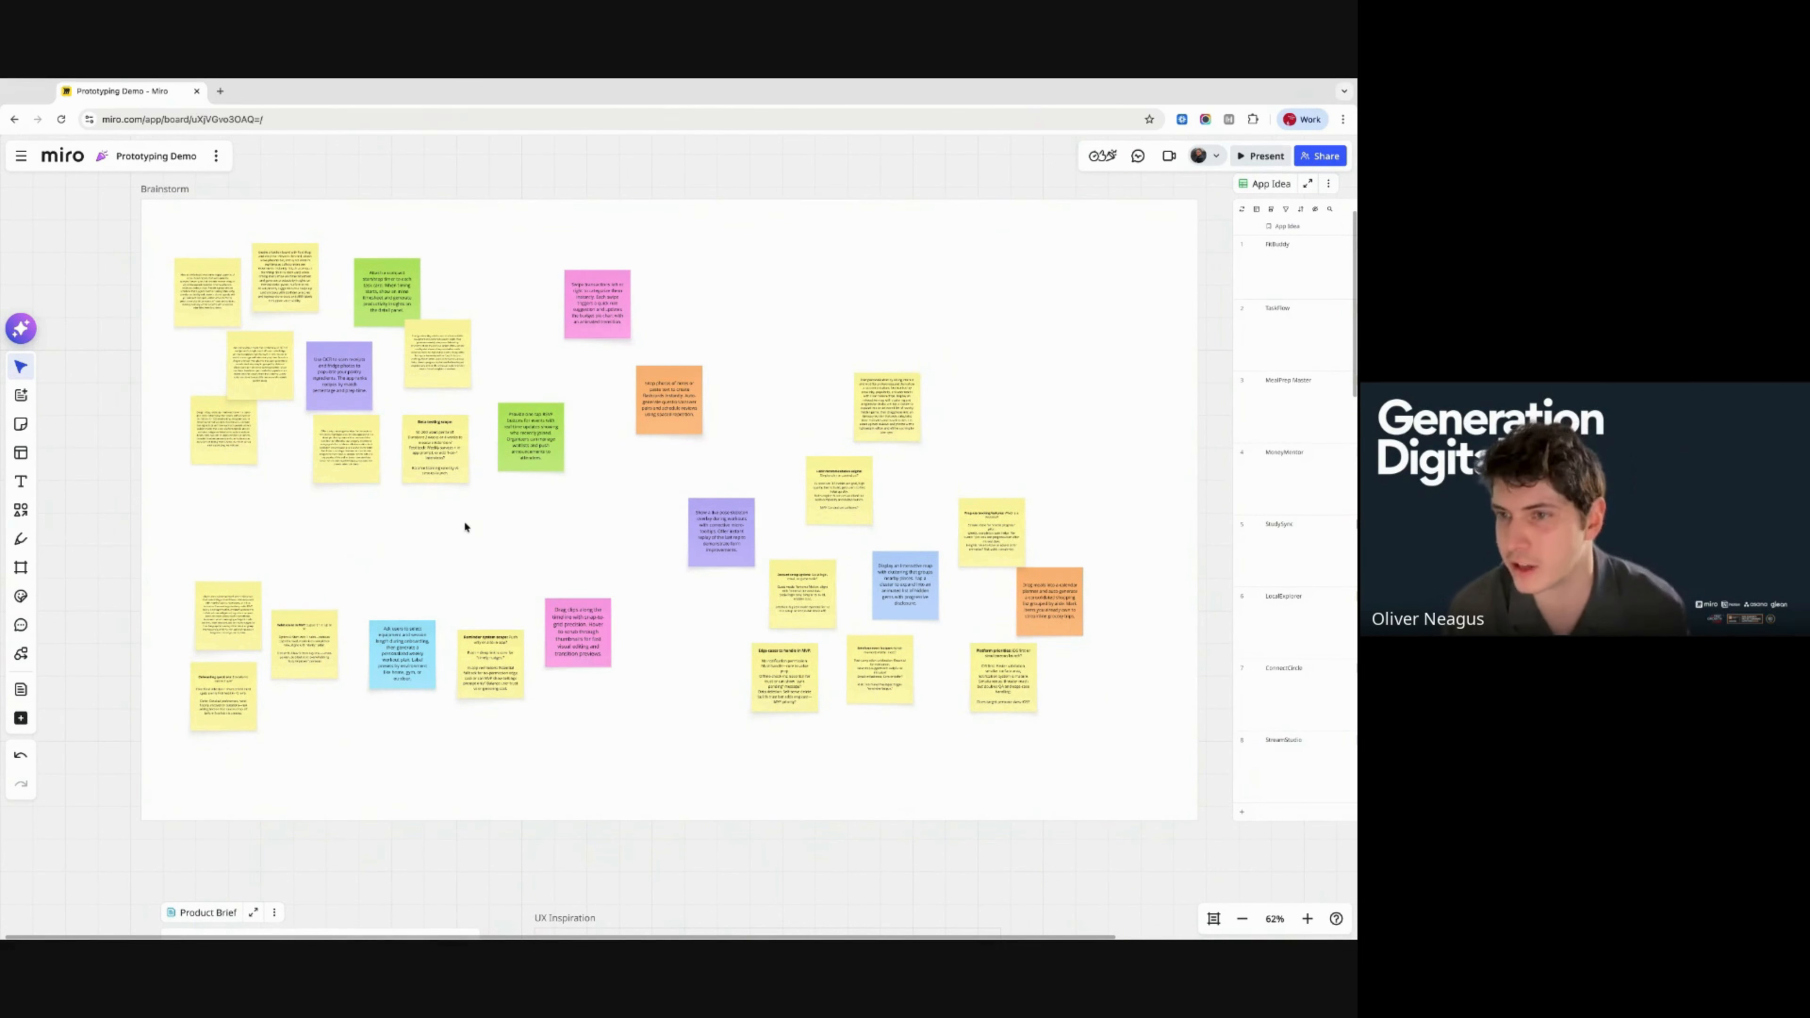
- Nudge the Brainstorm frame slightly right and down, and select all its sticky notes
{"action": "left_click", "coordinate": [169, 239]}
{"action": "left_click_drag", "start_coordinate": [165, 234], "coordinate": [1184, 792]}
{"action": "left_click", "coordinate": [187, 251]}
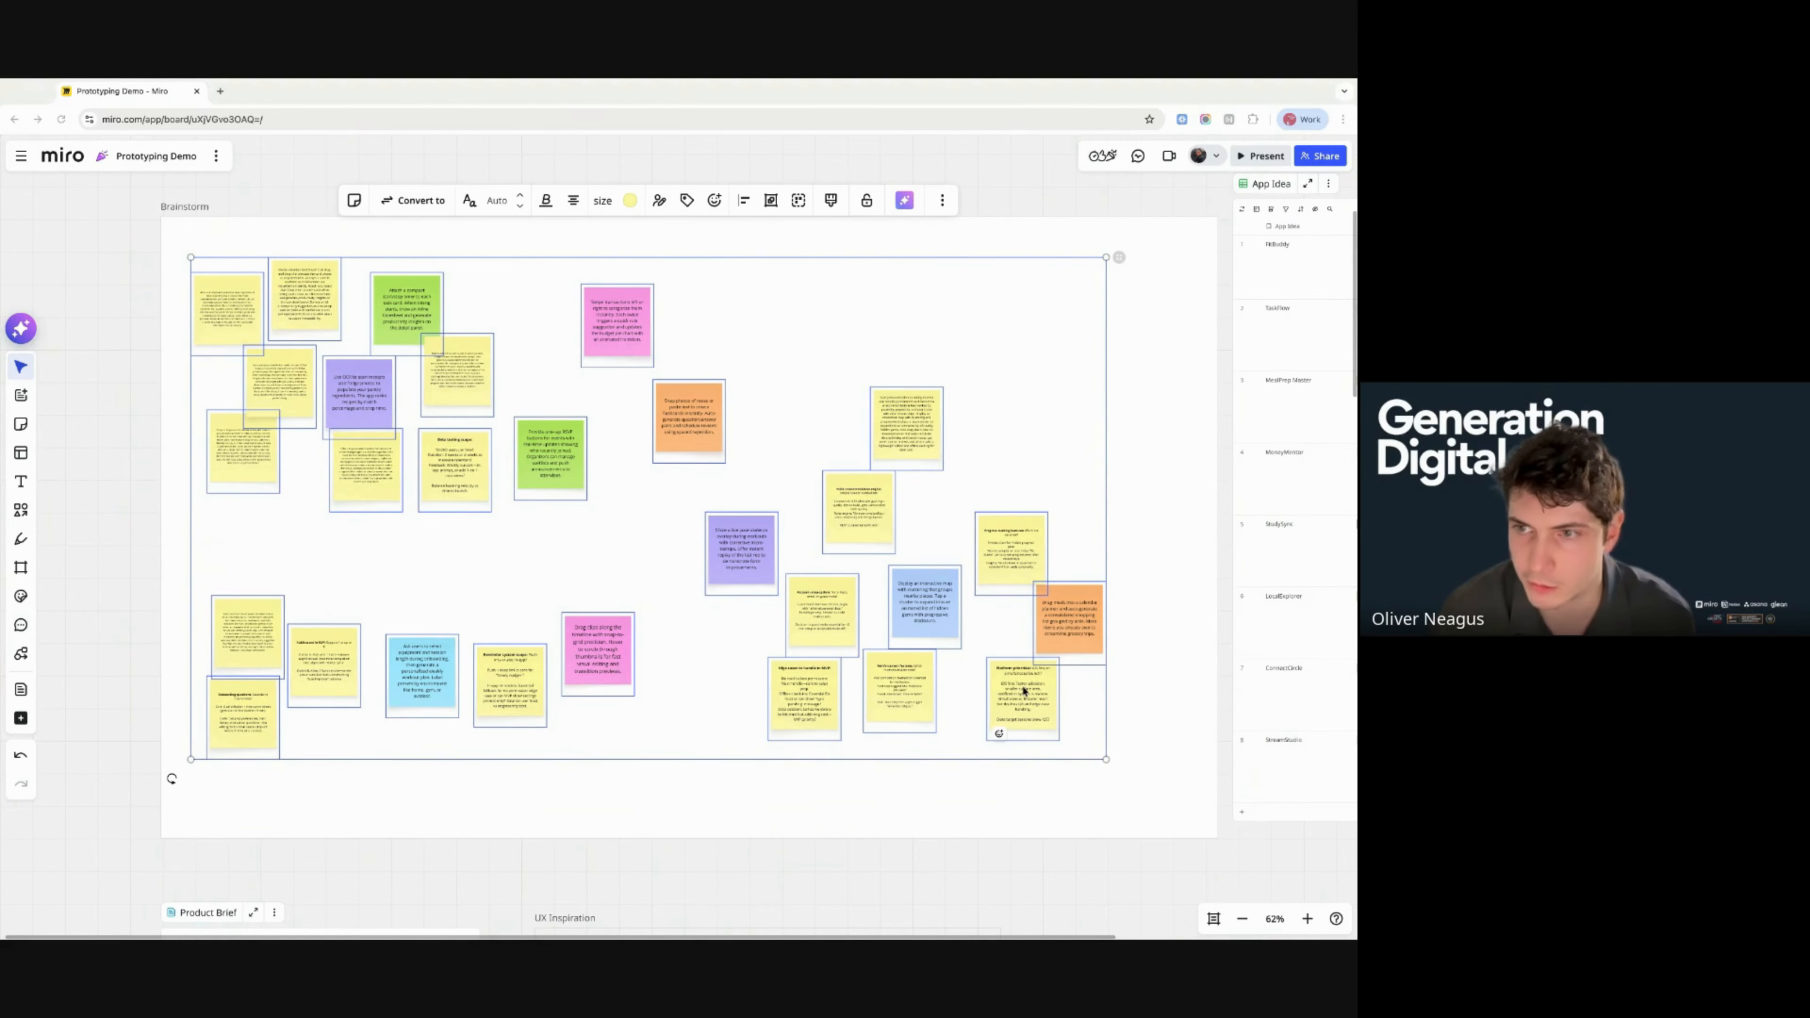
- Use Miro AI to cluster the selected brainstorm sticky notes by keywords
{"action": "left_click", "coordinate": [902, 202]}
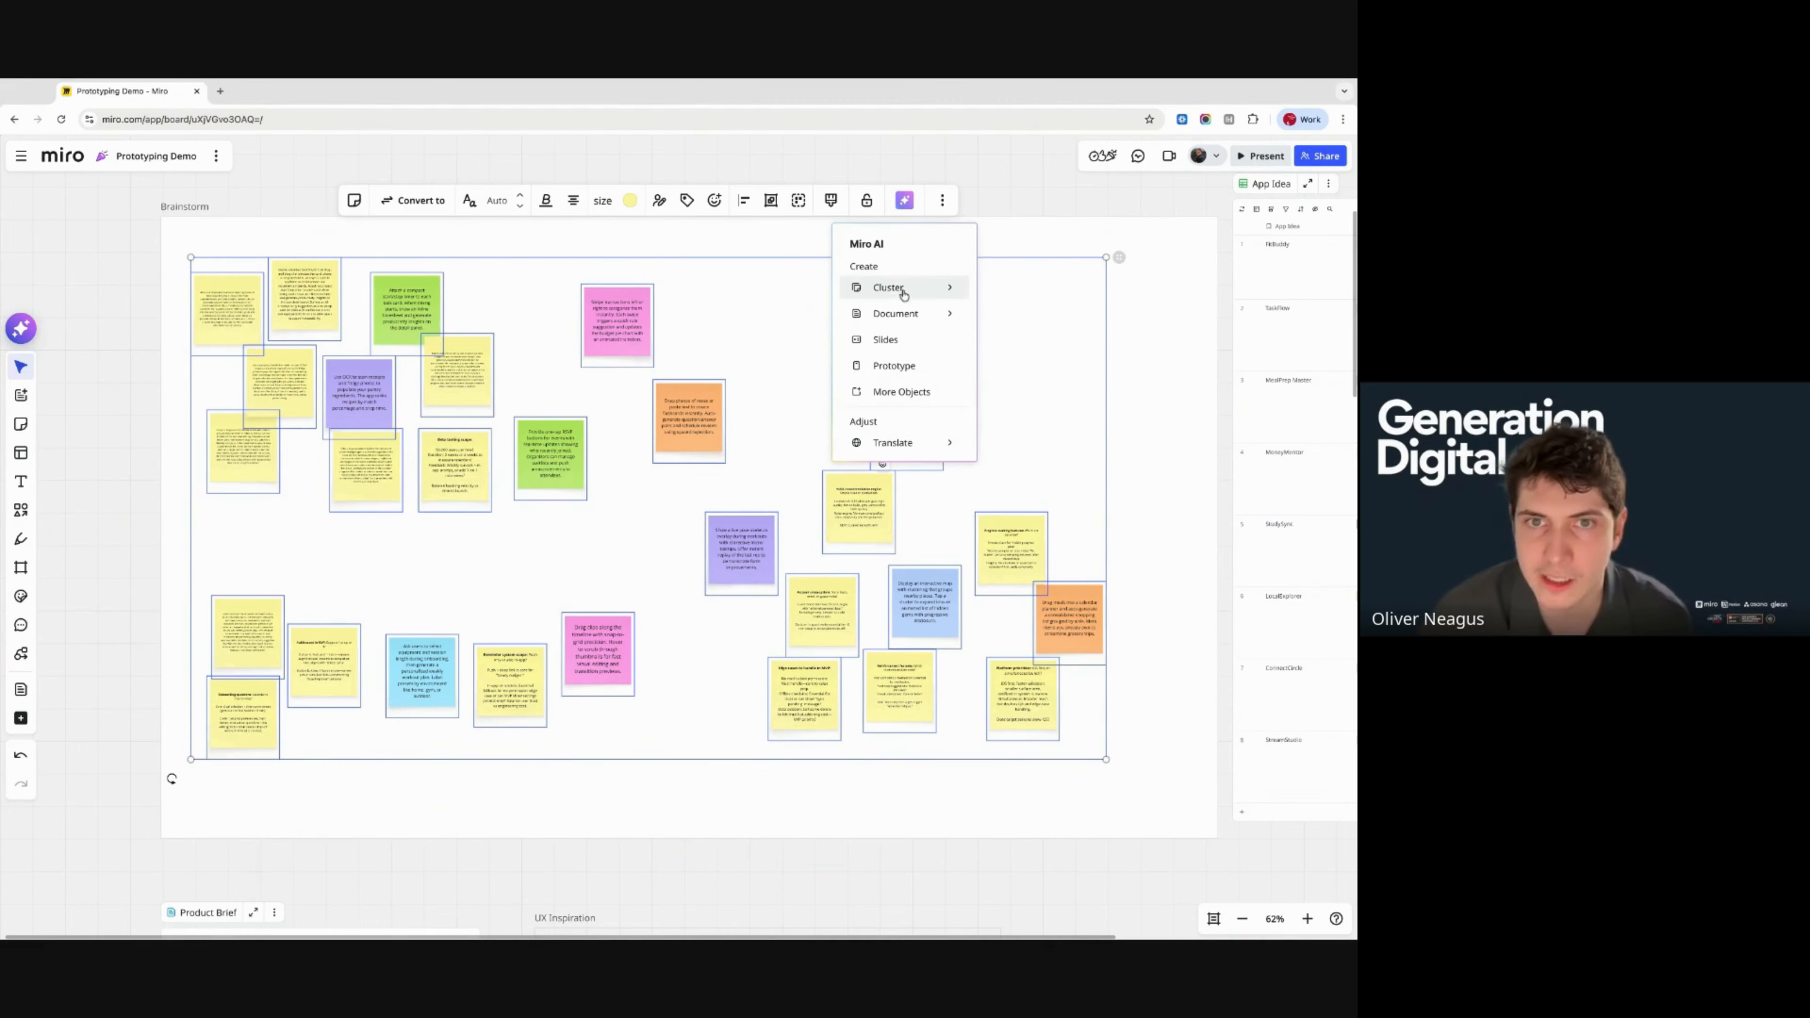
{"action": "mouse_move", "coordinate": [902, 292]}
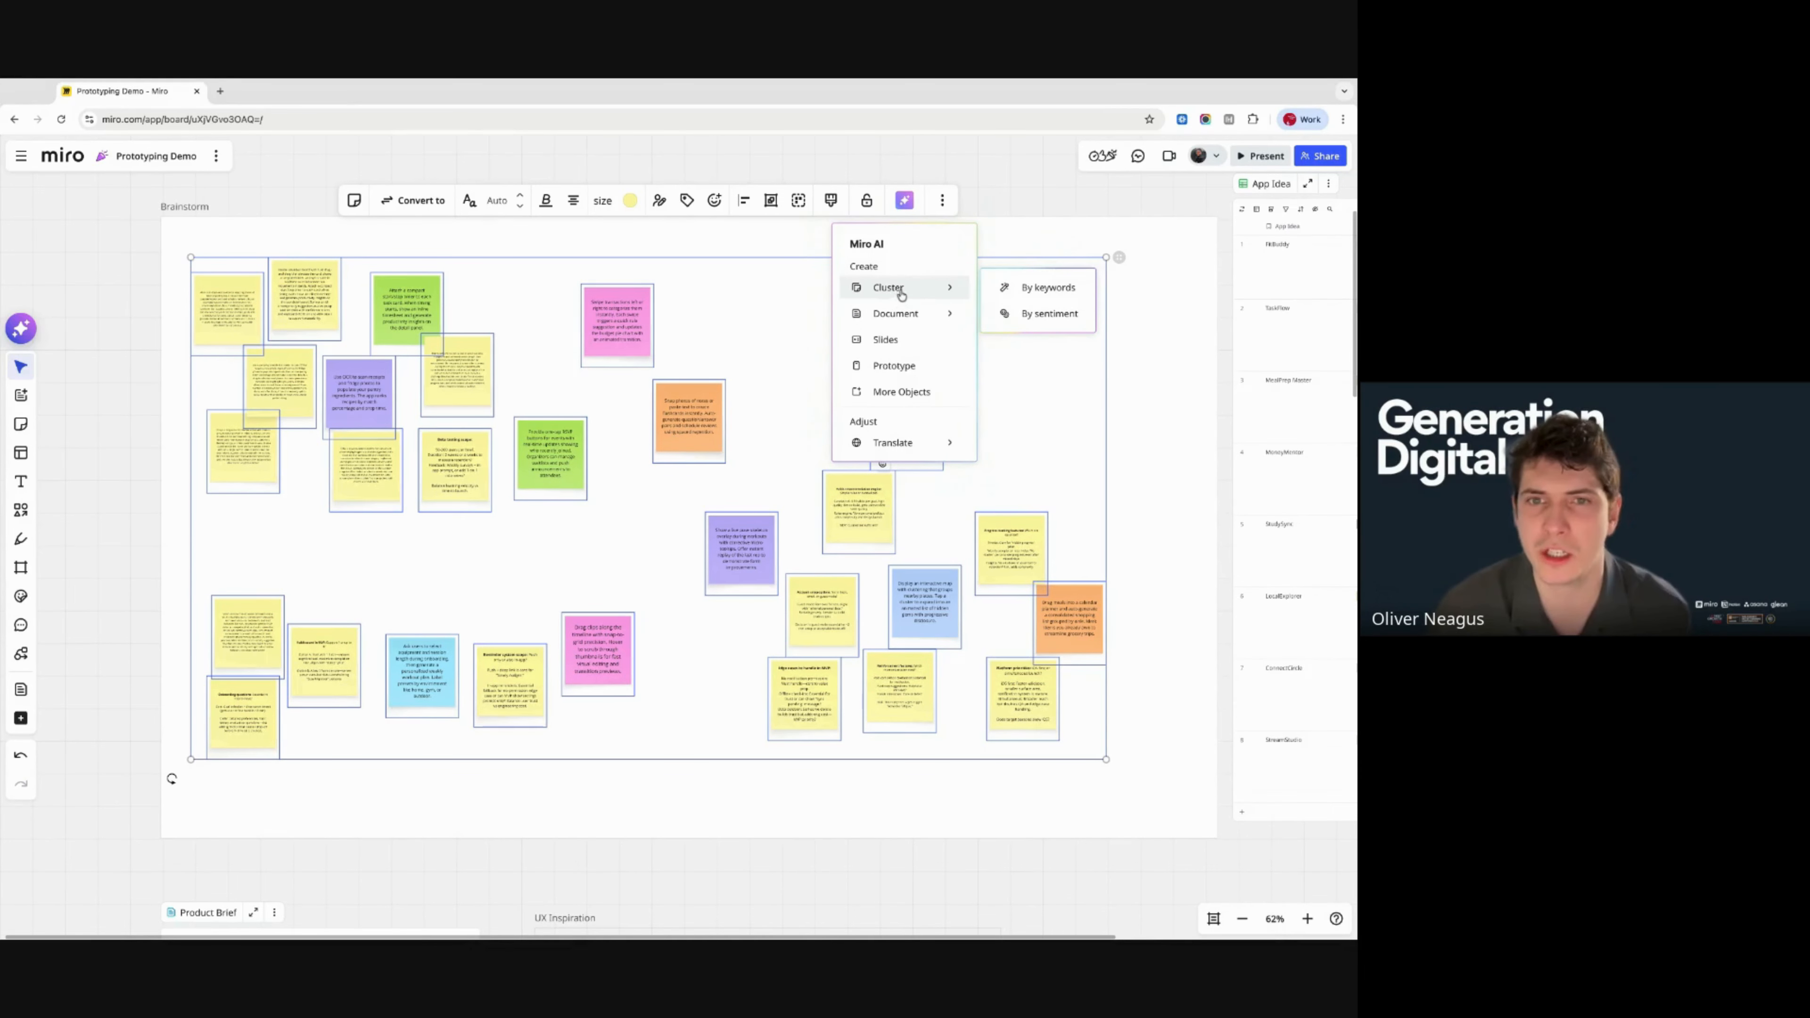
{"action": "left_click", "coordinate": [1024, 287]}
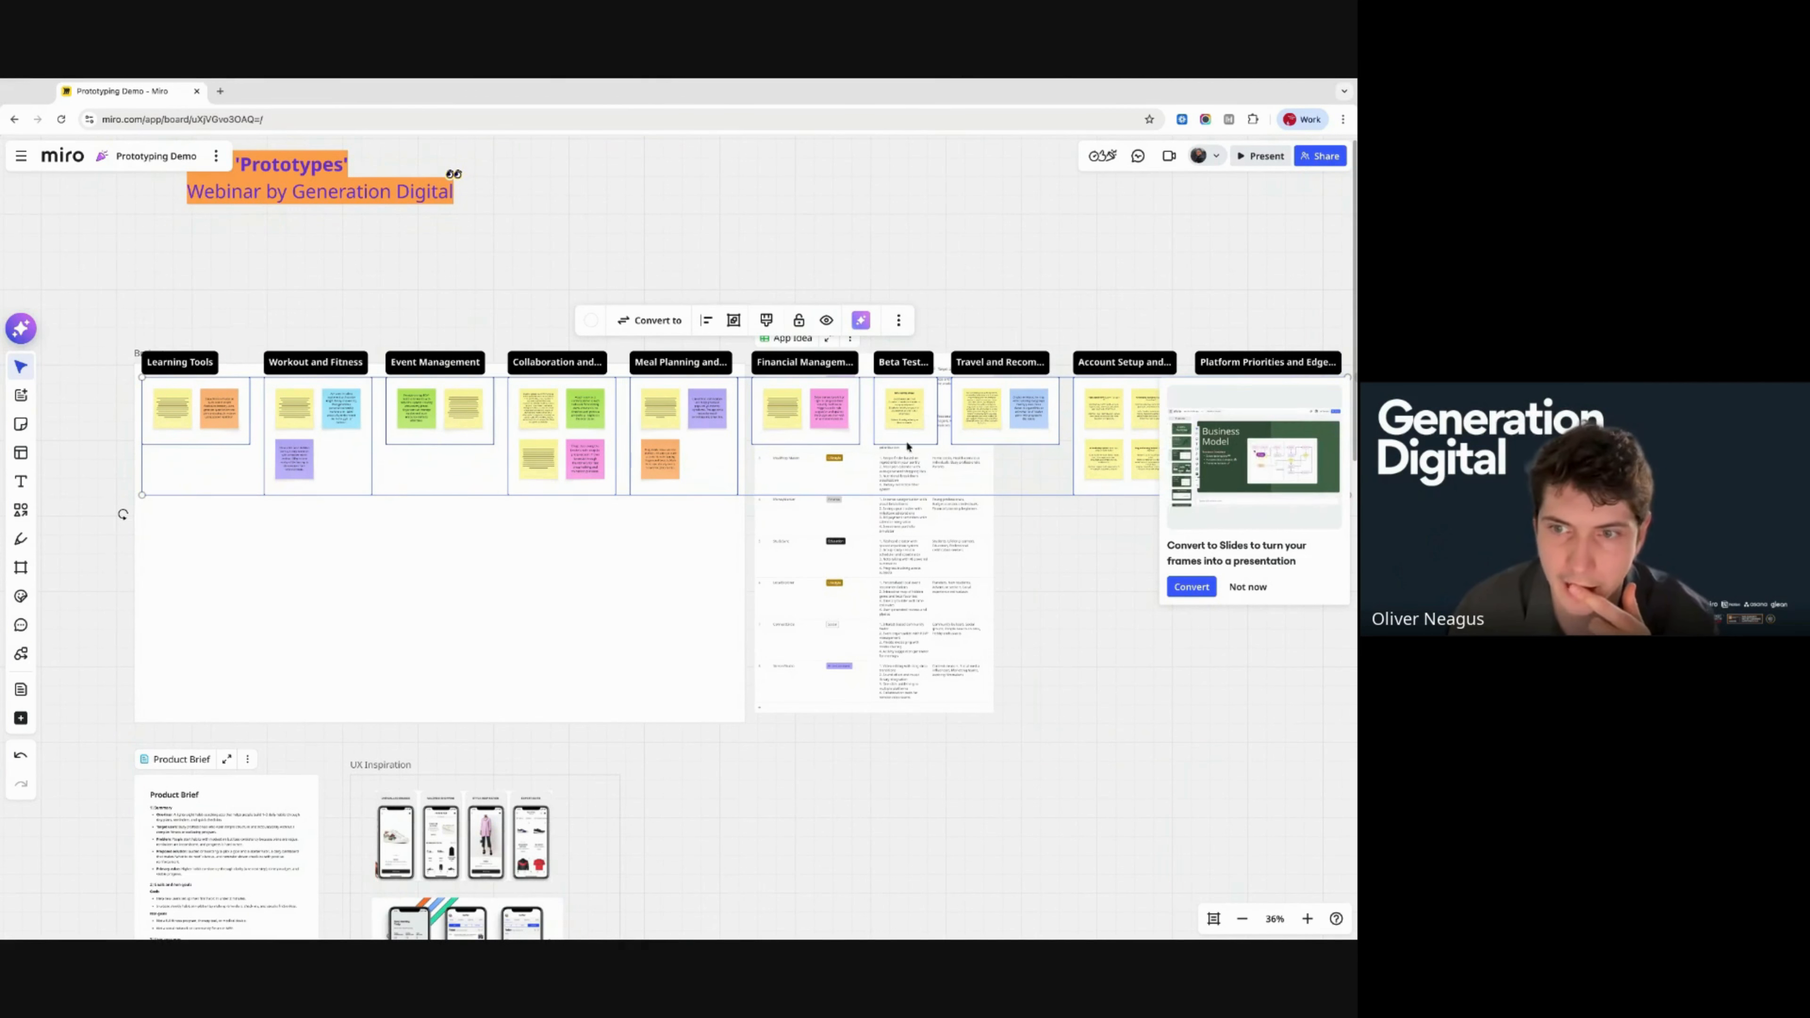
- Dismiss the slides suggestion and drag the keyword clusters left, out of the Brainstorm frame
{"action": "left_click", "coordinate": [1247, 587]}
{"action": "scroll", "coordinate": [1055, 557], "scroll_direction": "down", "scroll_amount": 5}
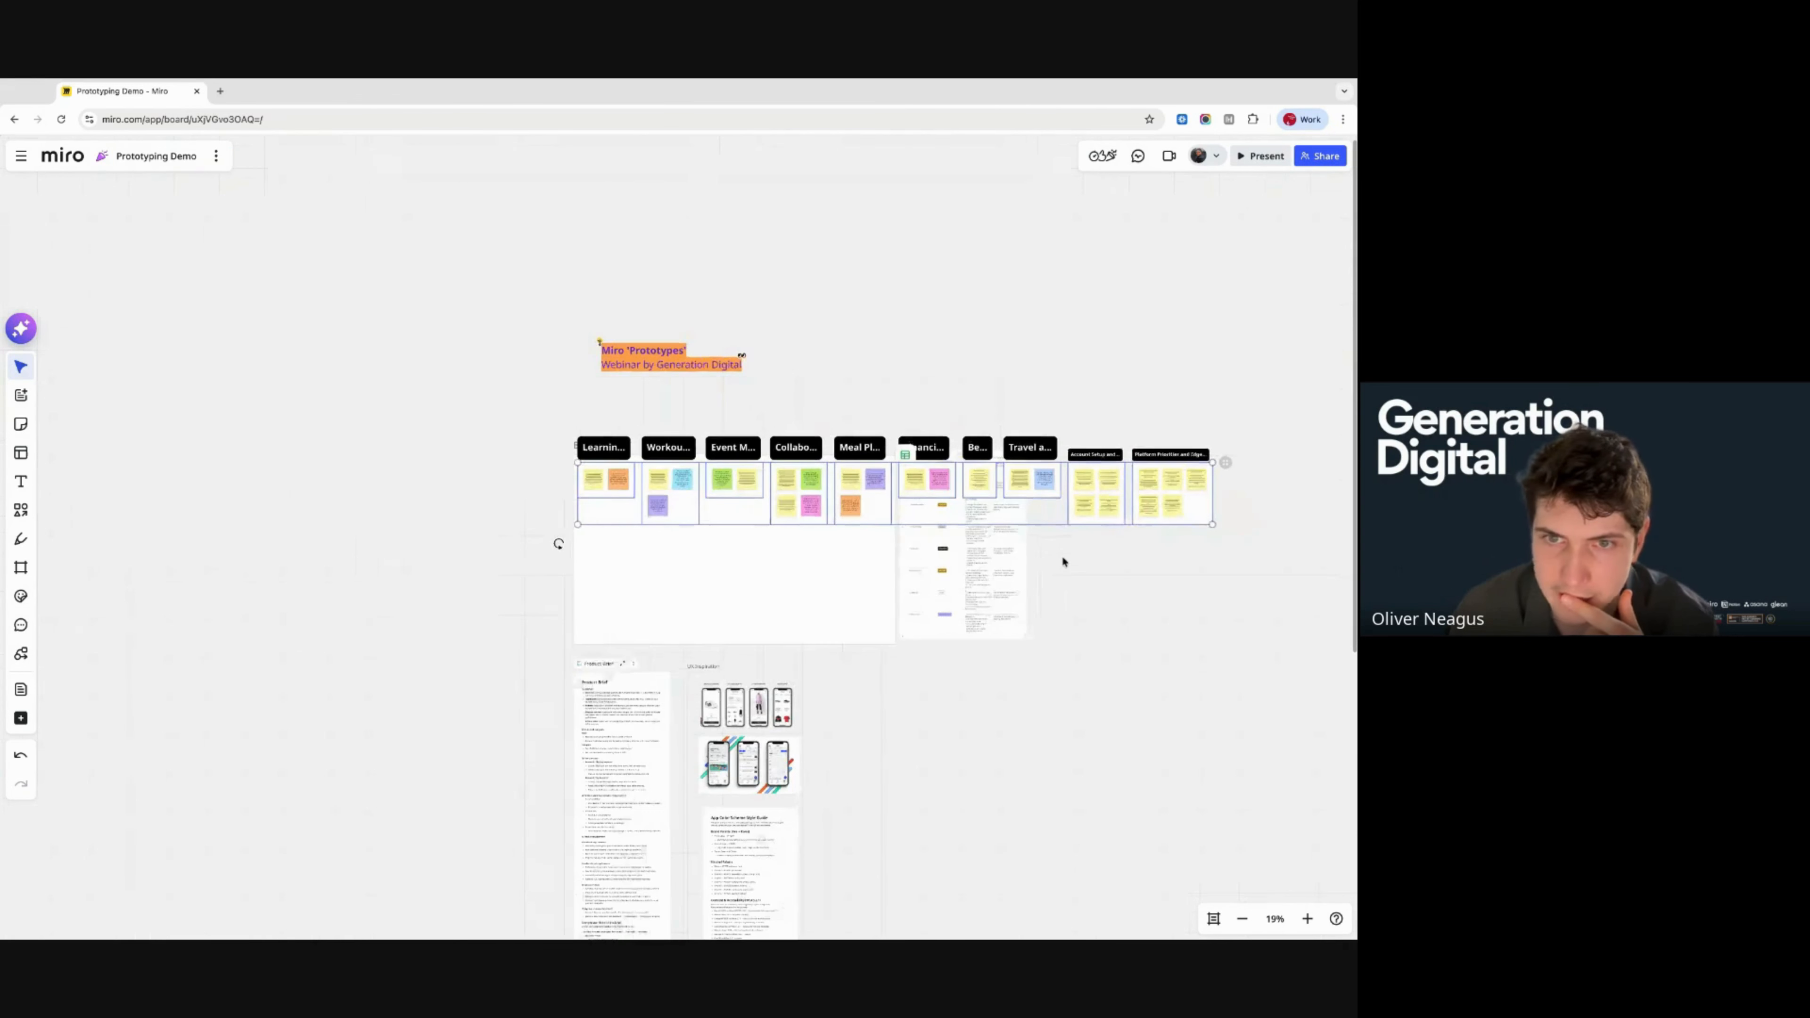
{"action": "left_click_drag", "start_coordinate": [1055, 513], "coordinate": [367, 560]}
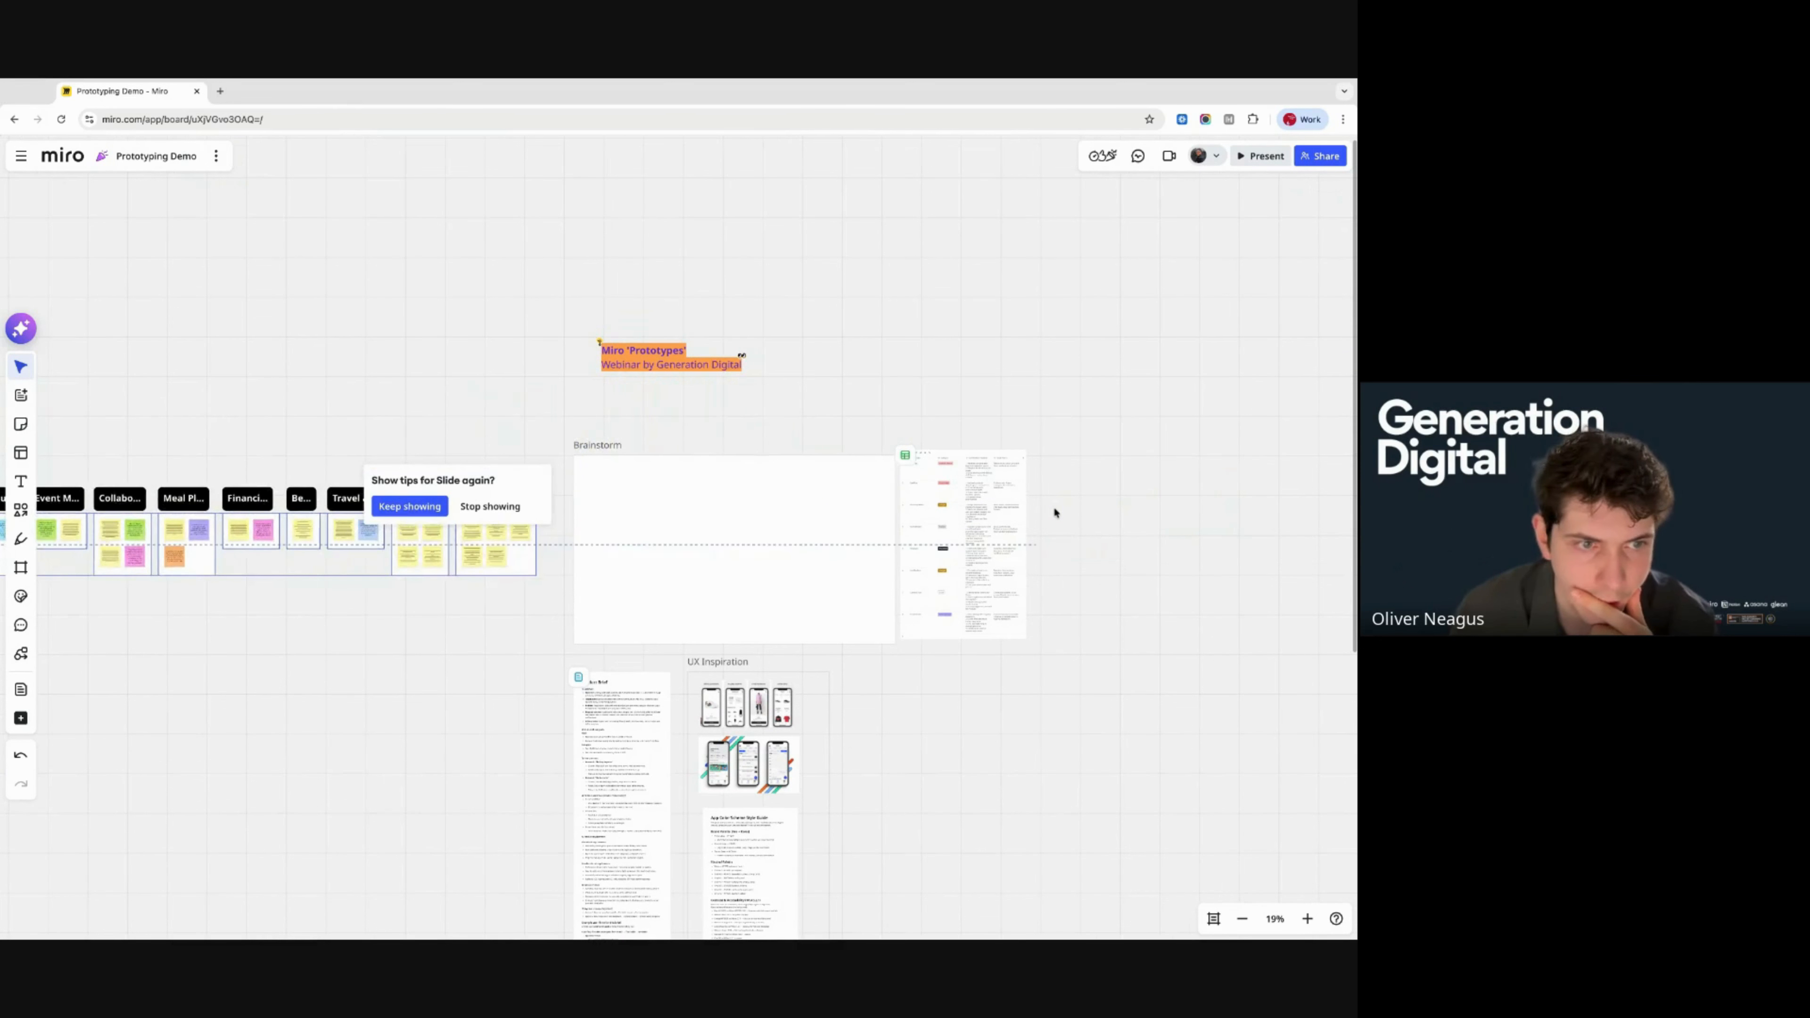
- Pan across the board and select the Product Brief document
{"action": "scroll", "coordinate": [359, 616], "scroll_direction": "left", "scroll_amount": 4}
{"action": "scroll", "coordinate": [359, 620], "scroll_direction": "up", "scroll_amount": 5}
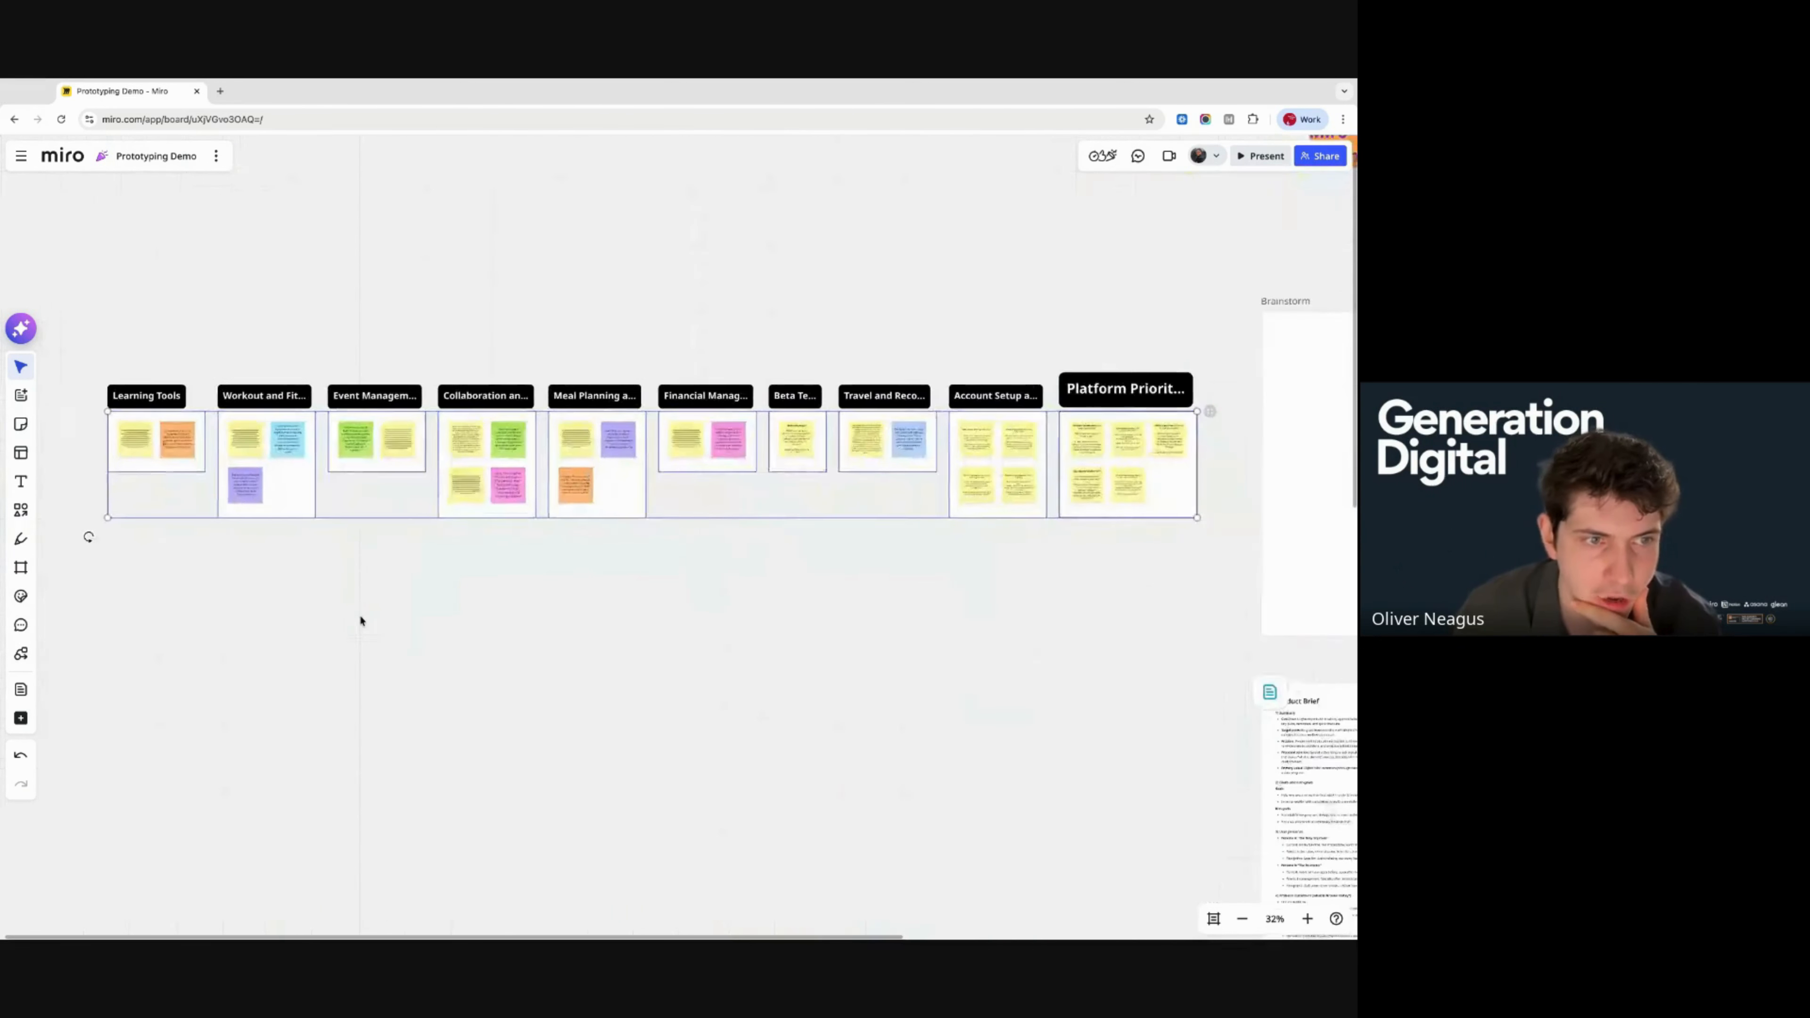
{"action": "scroll", "coordinate": [323, 546], "scroll_direction": "up", "scroll_amount": 5}
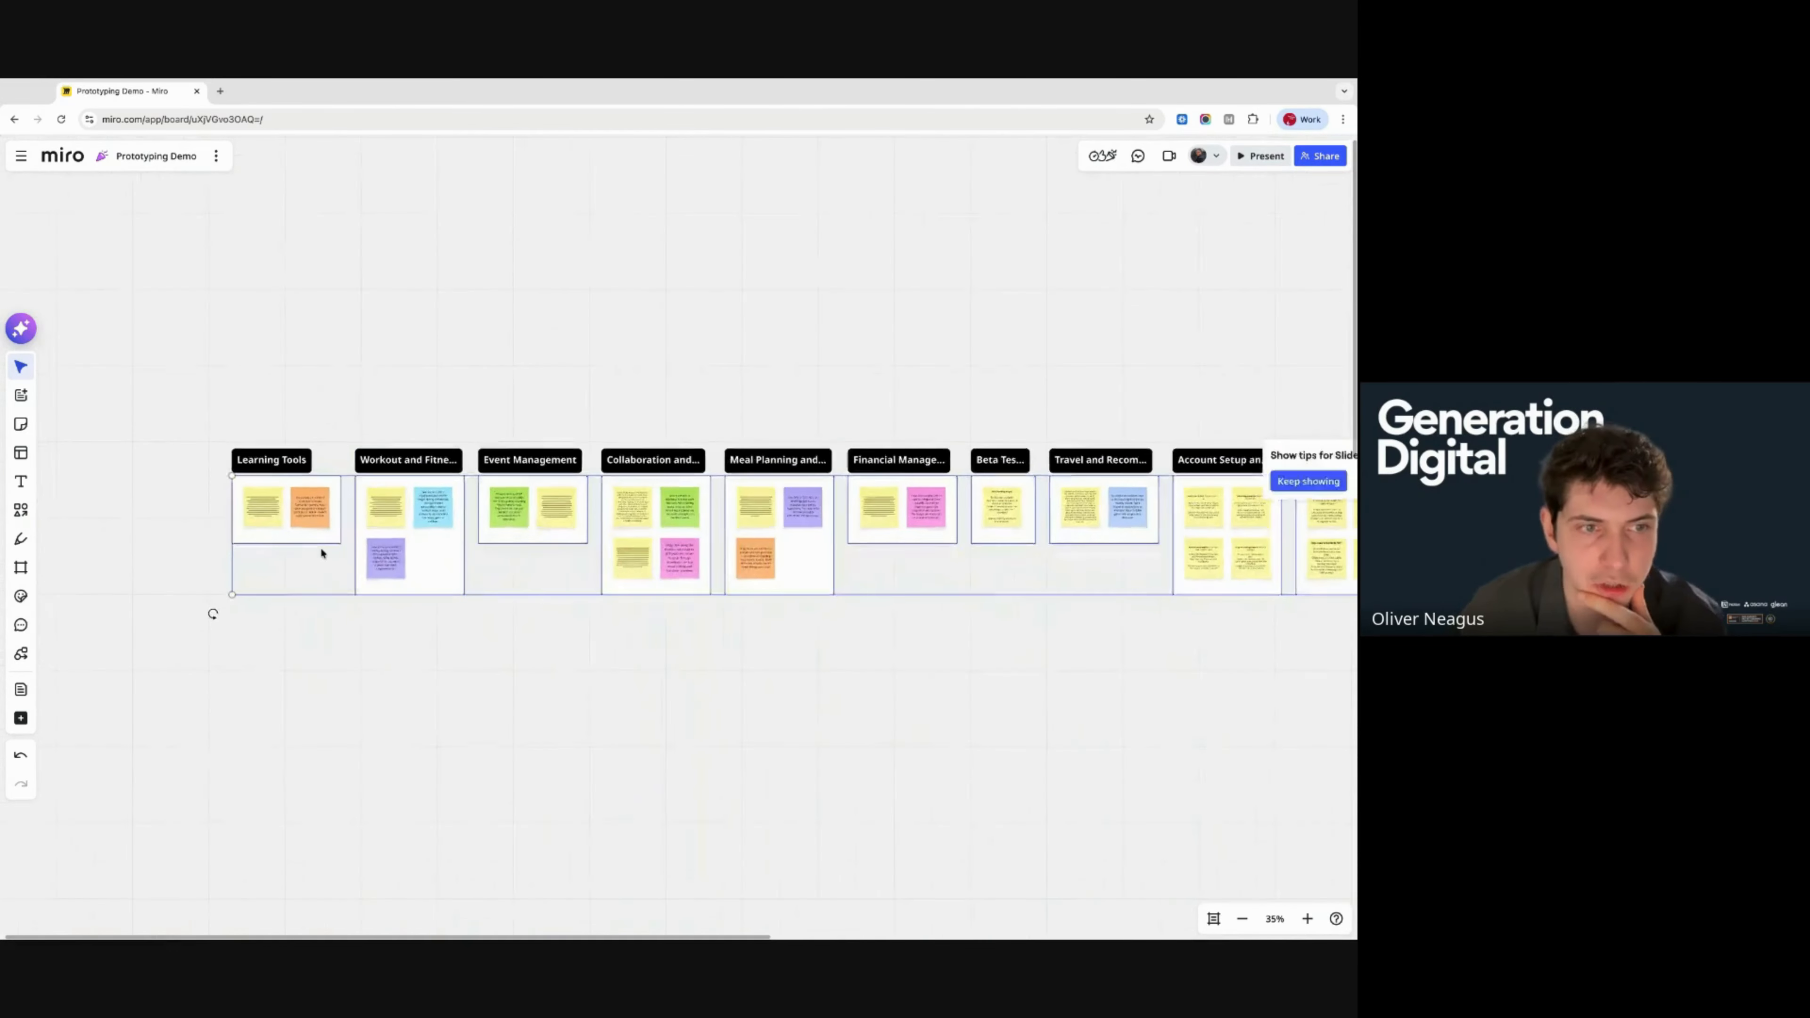
{"action": "scroll", "coordinate": [615, 550], "scroll_direction": "right", "scroll_amount": 2}
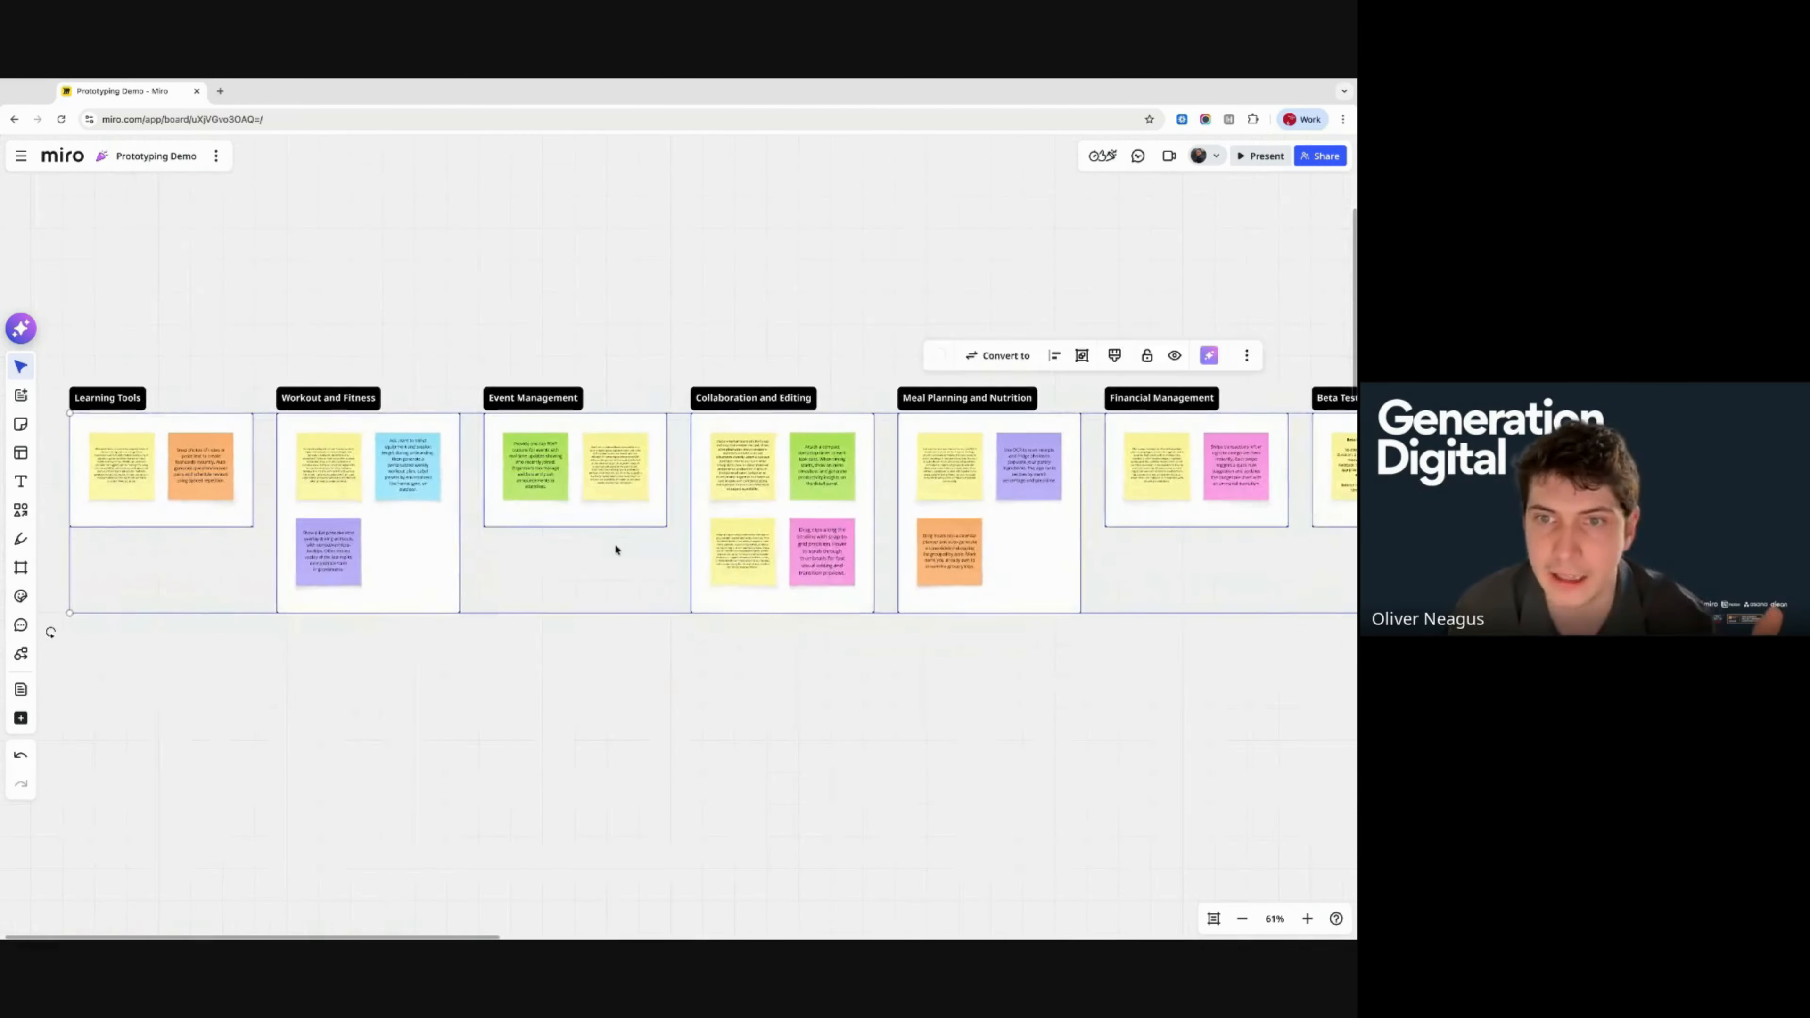
{"action": "scroll", "coordinate": [615, 550], "scroll_direction": "right", "scroll_amount": 4}
{"action": "scroll", "coordinate": [822, 547], "scroll_direction": "right", "scroll_amount": 4}
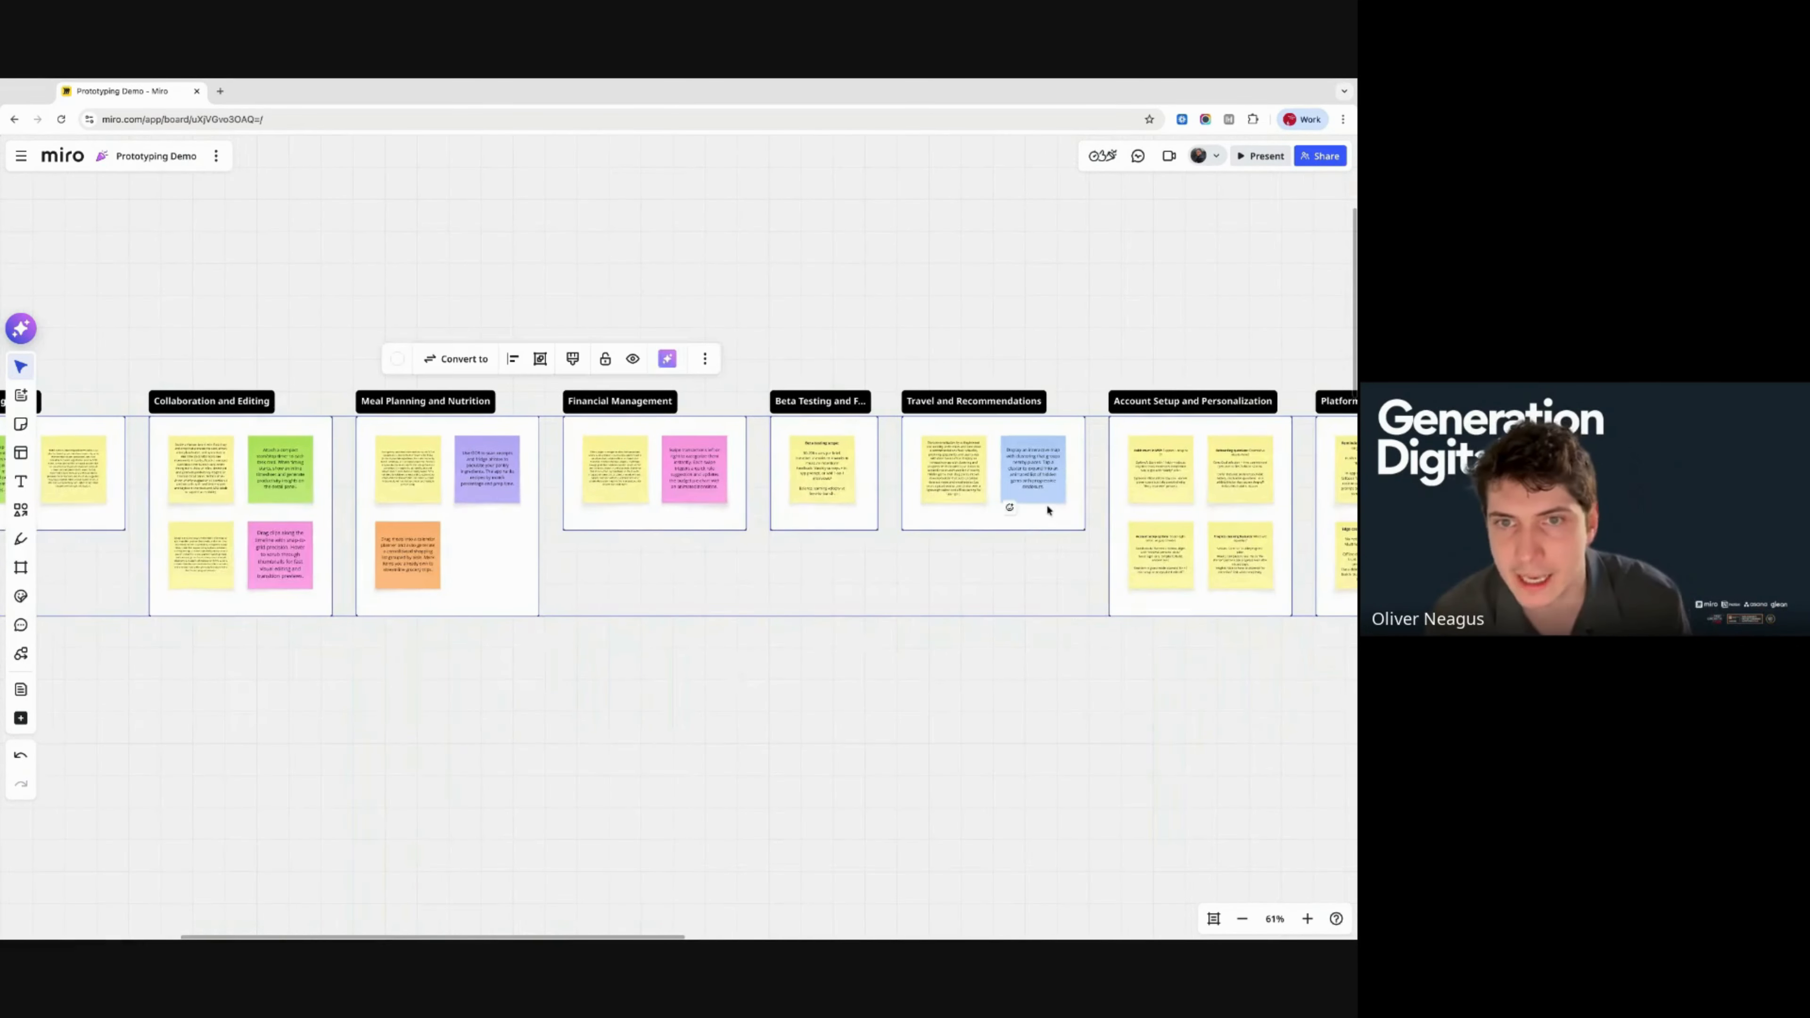
{"action": "scroll", "coordinate": [998, 503], "scroll_direction": "right", "scroll_amount": 2}
{"action": "scroll", "coordinate": [927, 499], "scroll_direction": "down", "scroll_amount": 3}
{"action": "scroll", "coordinate": [884, 491], "scroll_direction": "right", "scroll_amount": 3}
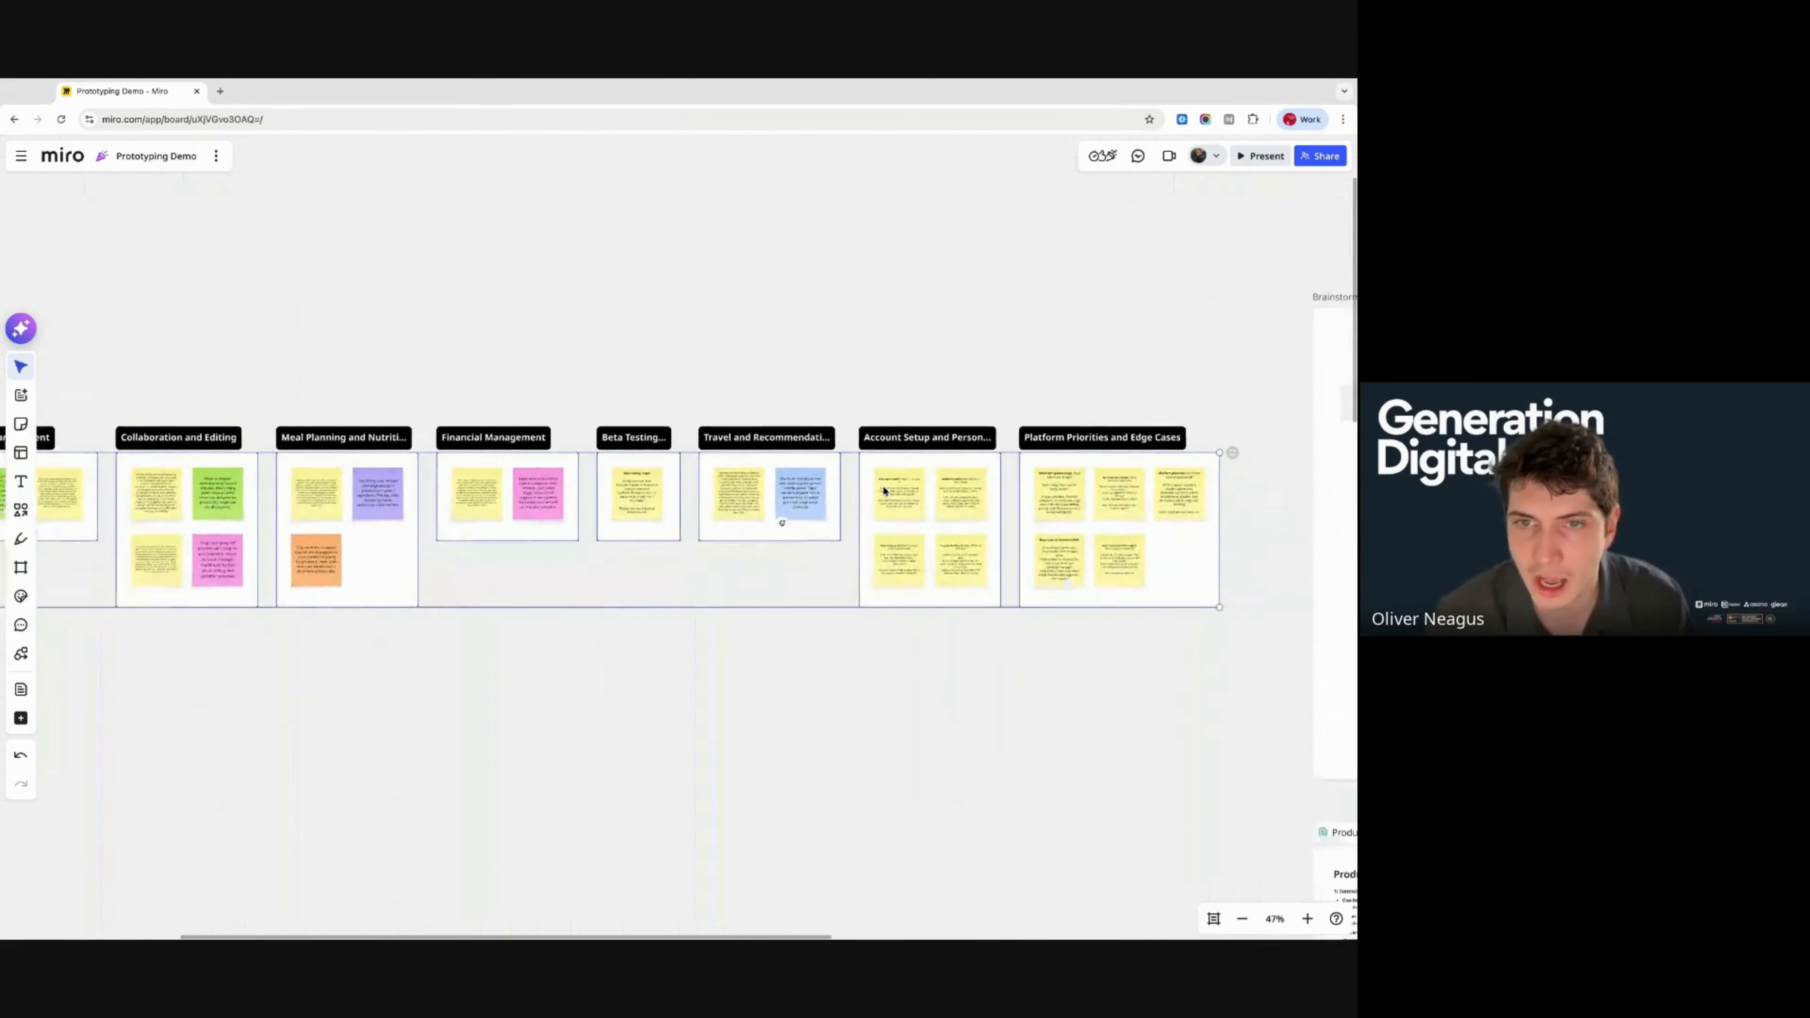
{"action": "scroll", "coordinate": [948, 631], "scroll_direction": "right", "scroll_amount": 3}
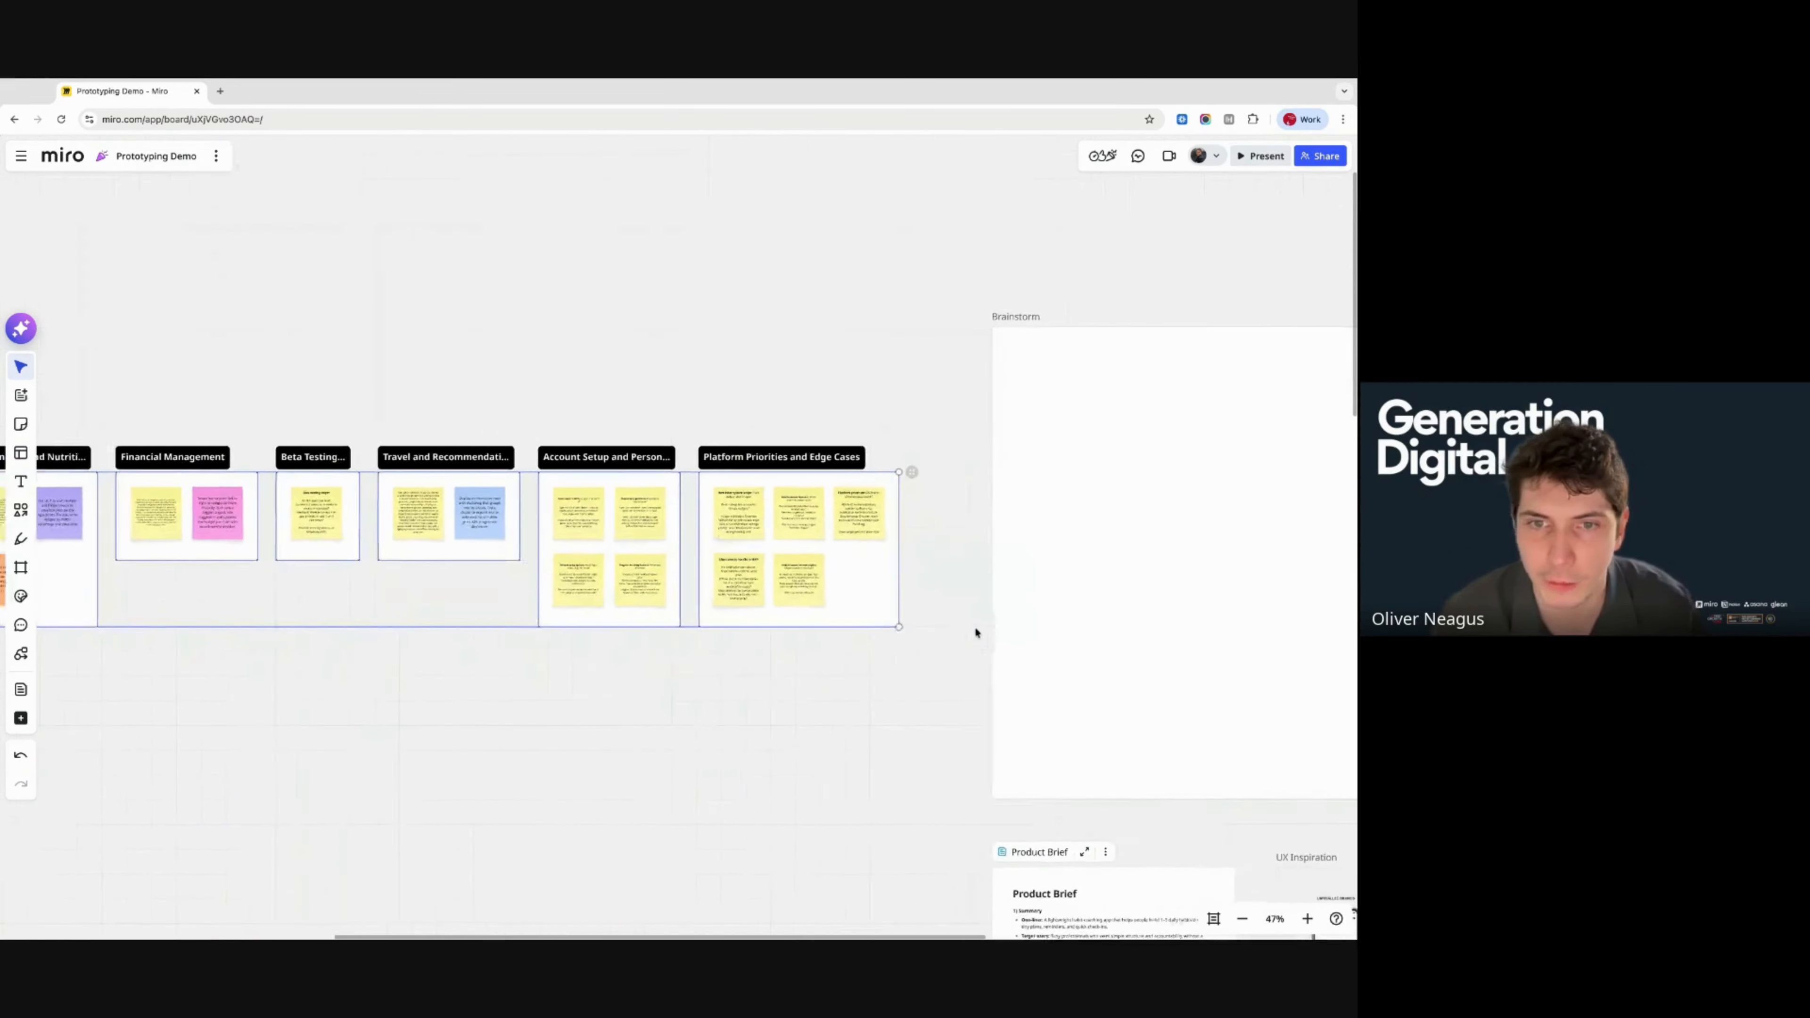
{"action": "scroll", "coordinate": [855, 663], "scroll_direction": "right", "scroll_amount": 1}
{"action": "scroll", "coordinate": [681, 745], "scroll_direction": "up", "scroll_amount": 3}
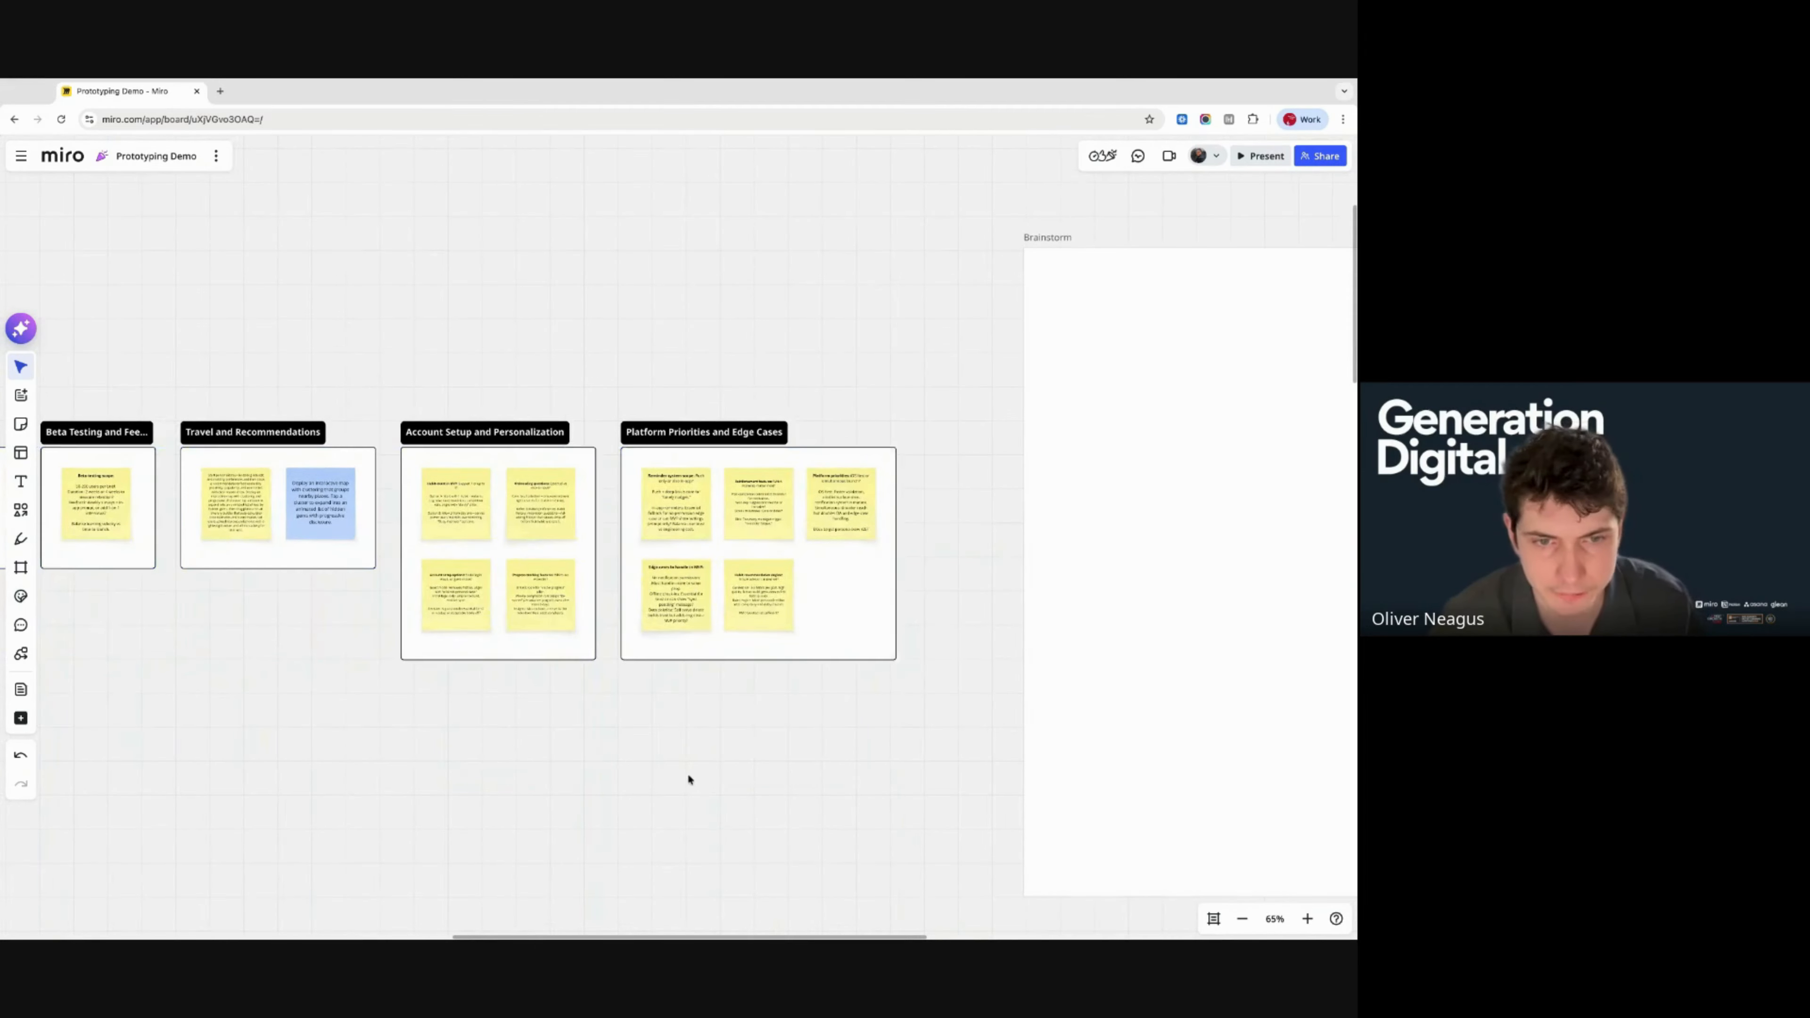
{"action": "scroll", "coordinate": [687, 772], "scroll_direction": "down", "scroll_amount": 3}
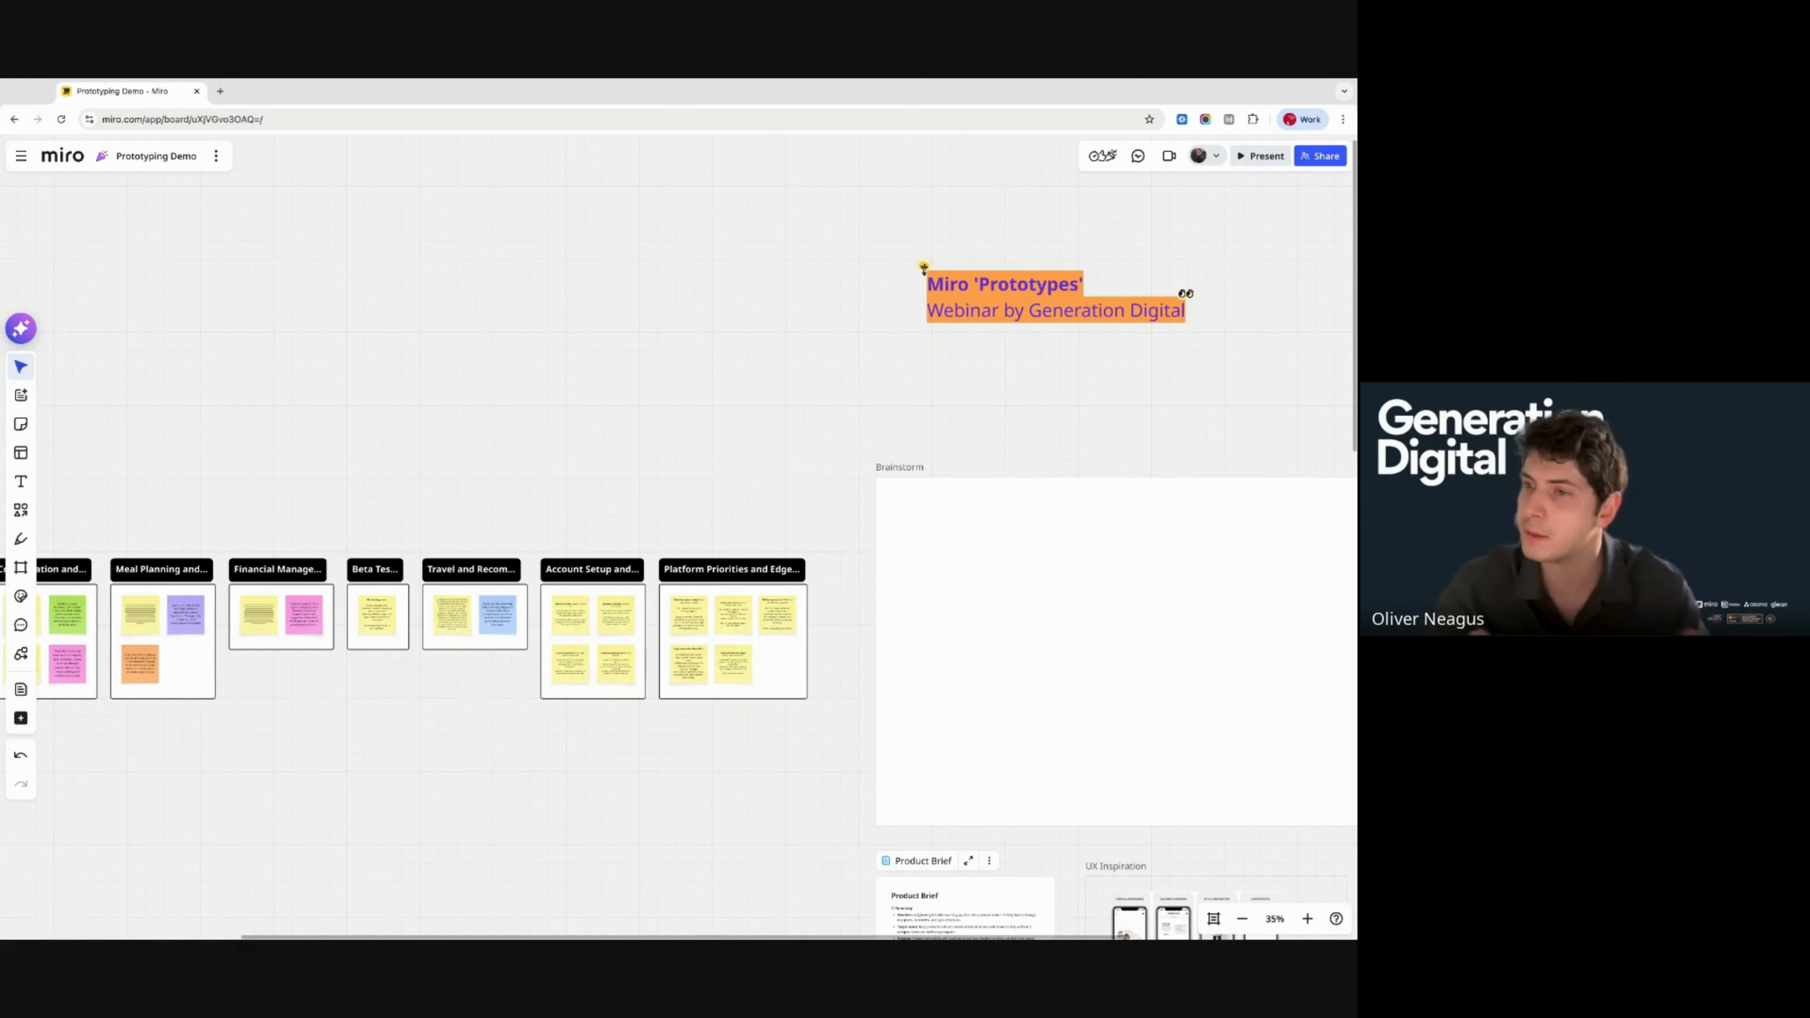
{"action": "scroll", "coordinate": [679, 542], "scroll_direction": "right", "scroll_amount": 6}
{"action": "scroll", "coordinate": [679, 542], "scroll_direction": "down", "scroll_amount": 1}
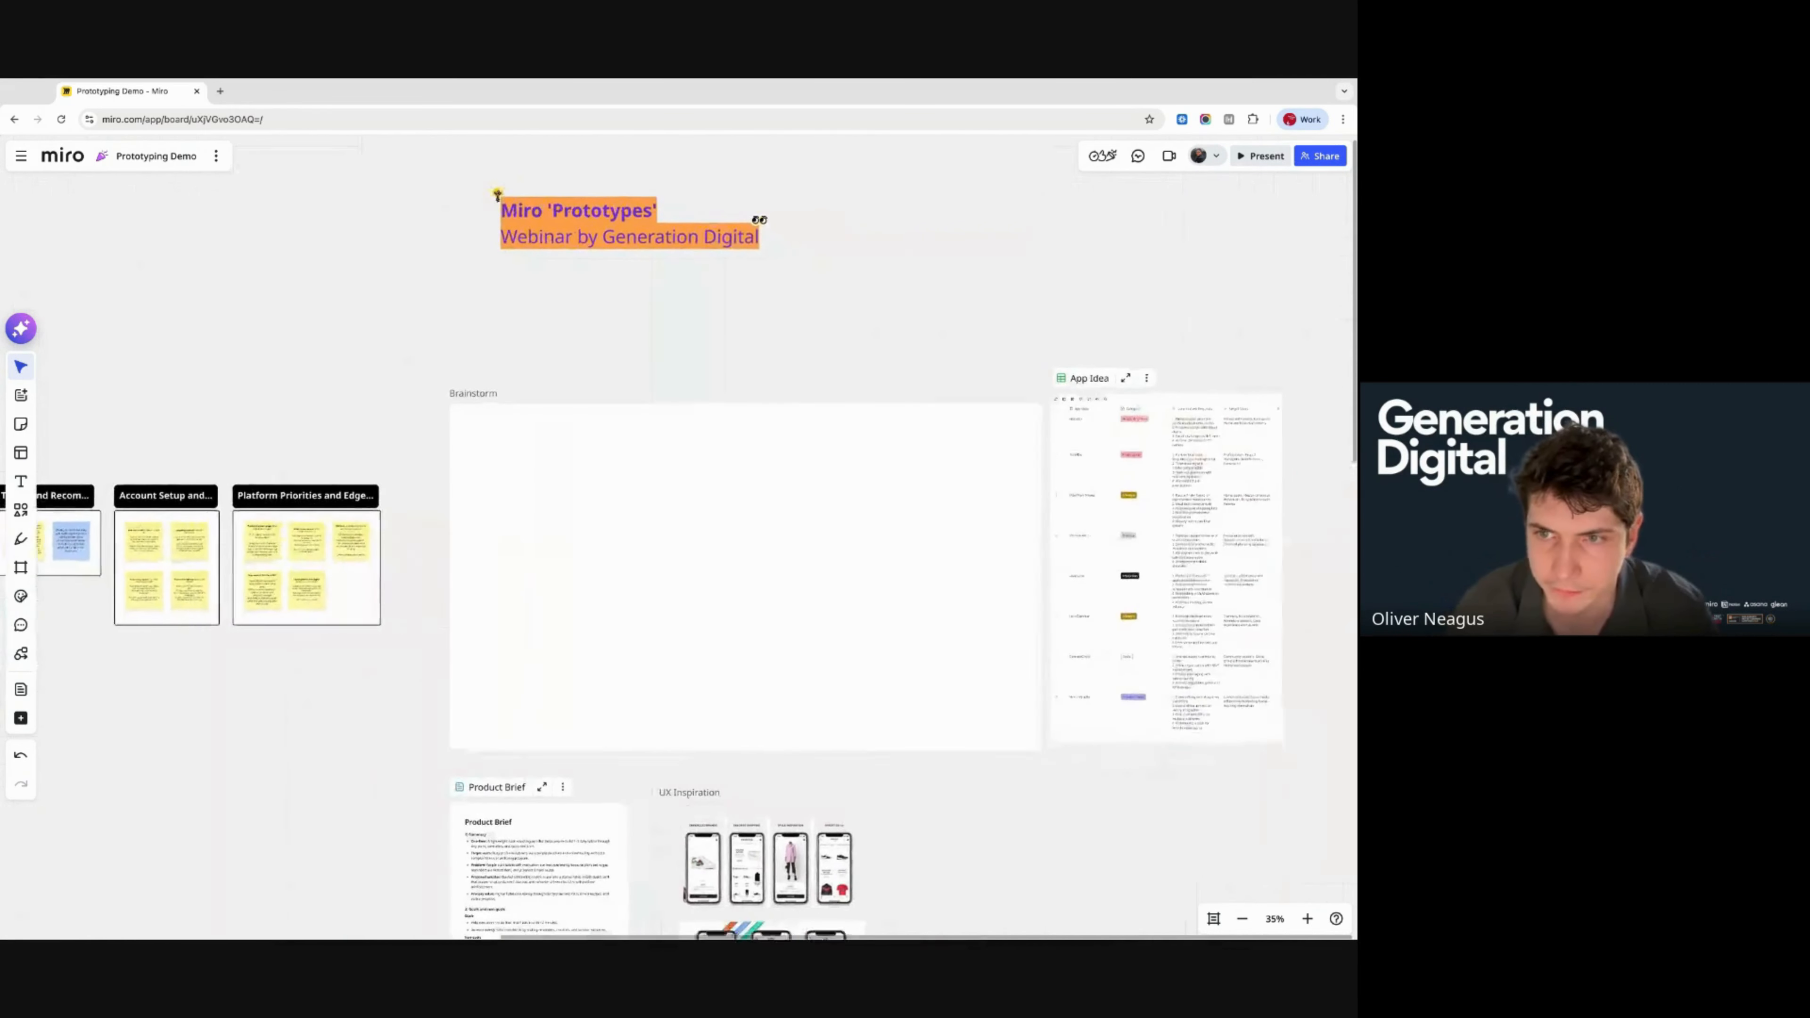
{"action": "scroll", "coordinate": [678, 542], "scroll_direction": "right", "scroll_amount": 2}
{"action": "scroll", "coordinate": [679, 542], "scroll_direction": "down", "scroll_amount": 6}
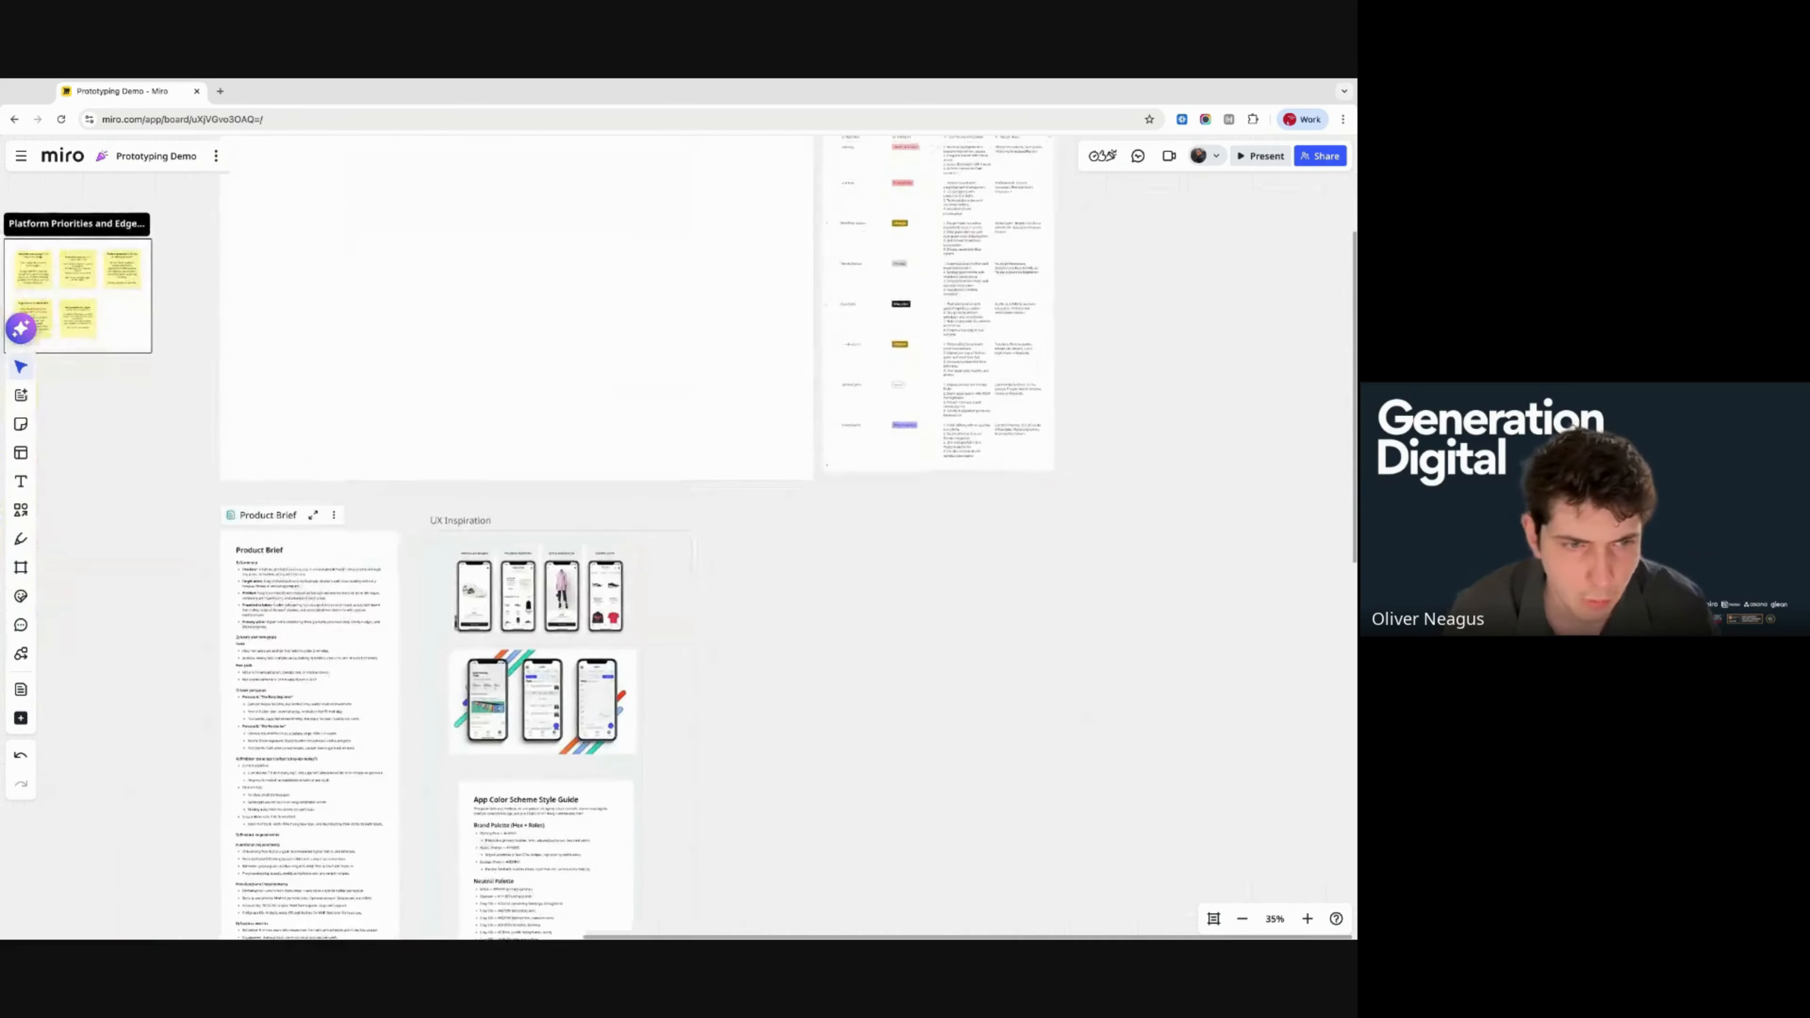
{"action": "scroll", "coordinate": [617, 274], "scroll_direction": "down", "scroll_amount": 1}
{"action": "scroll", "coordinate": [617, 274], "scroll_direction": "left", "scroll_amount": 1}
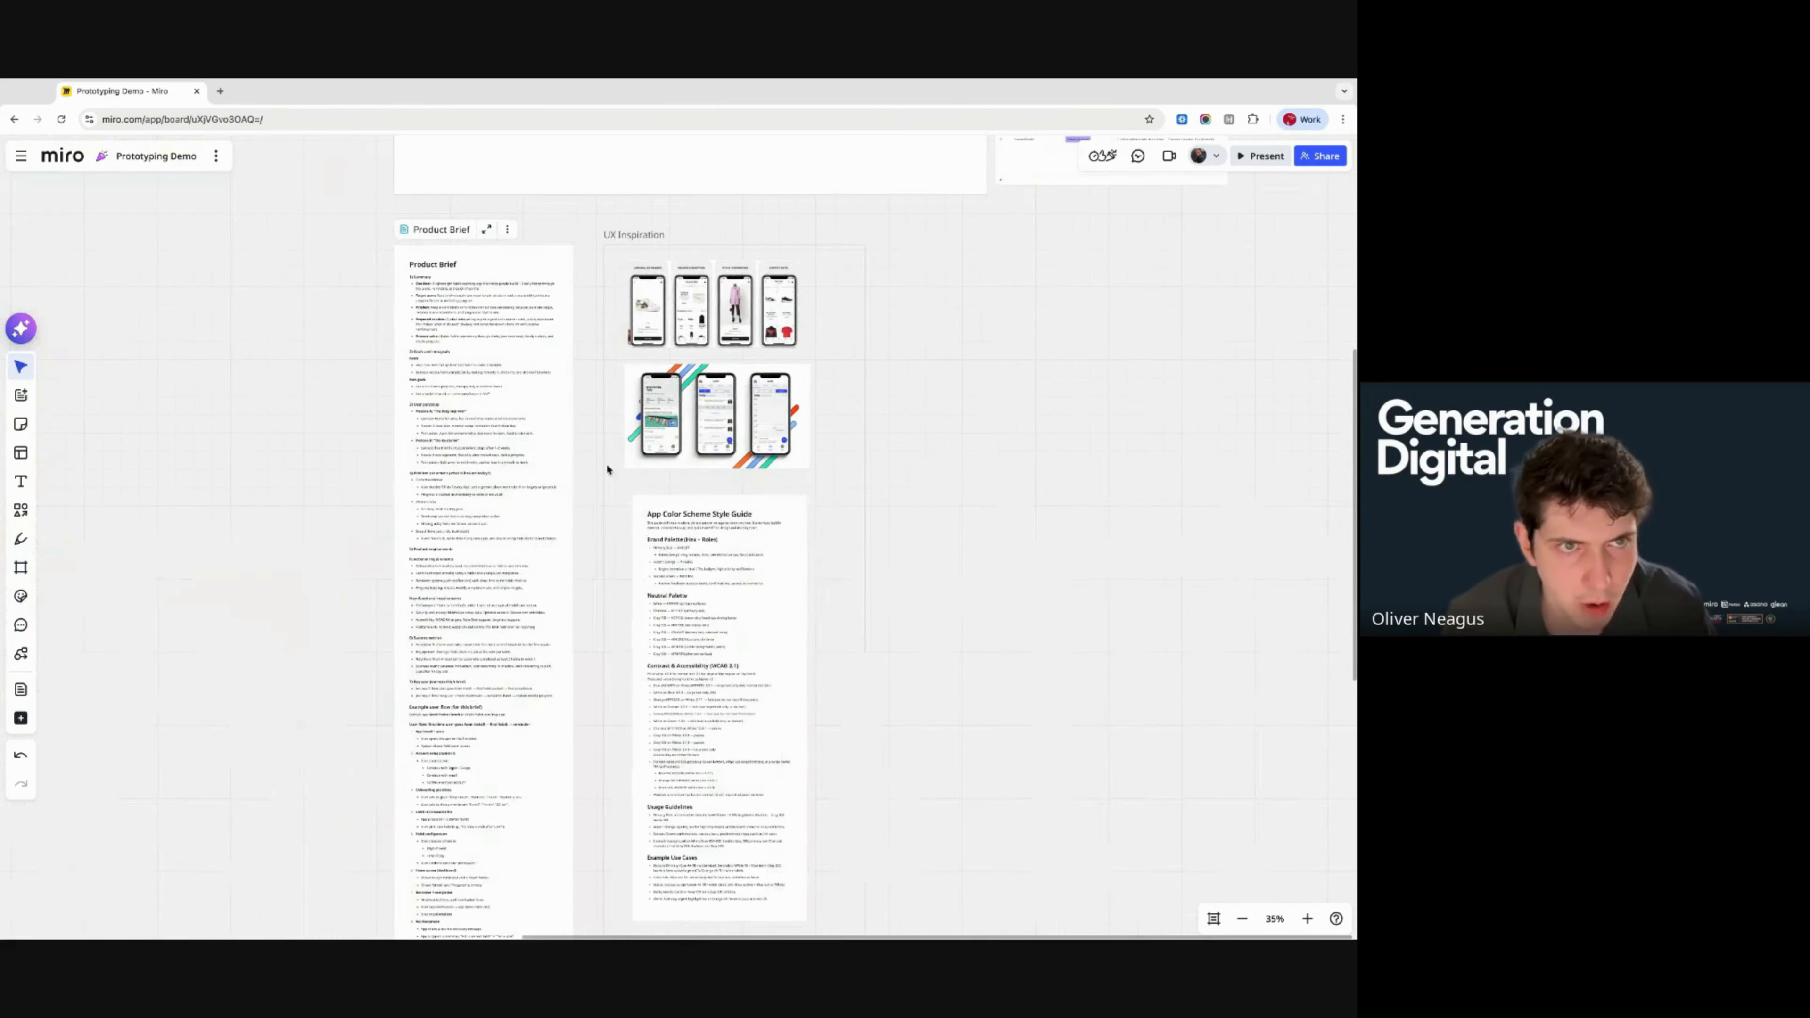
{"action": "left_click", "coordinate": [395, 252]}
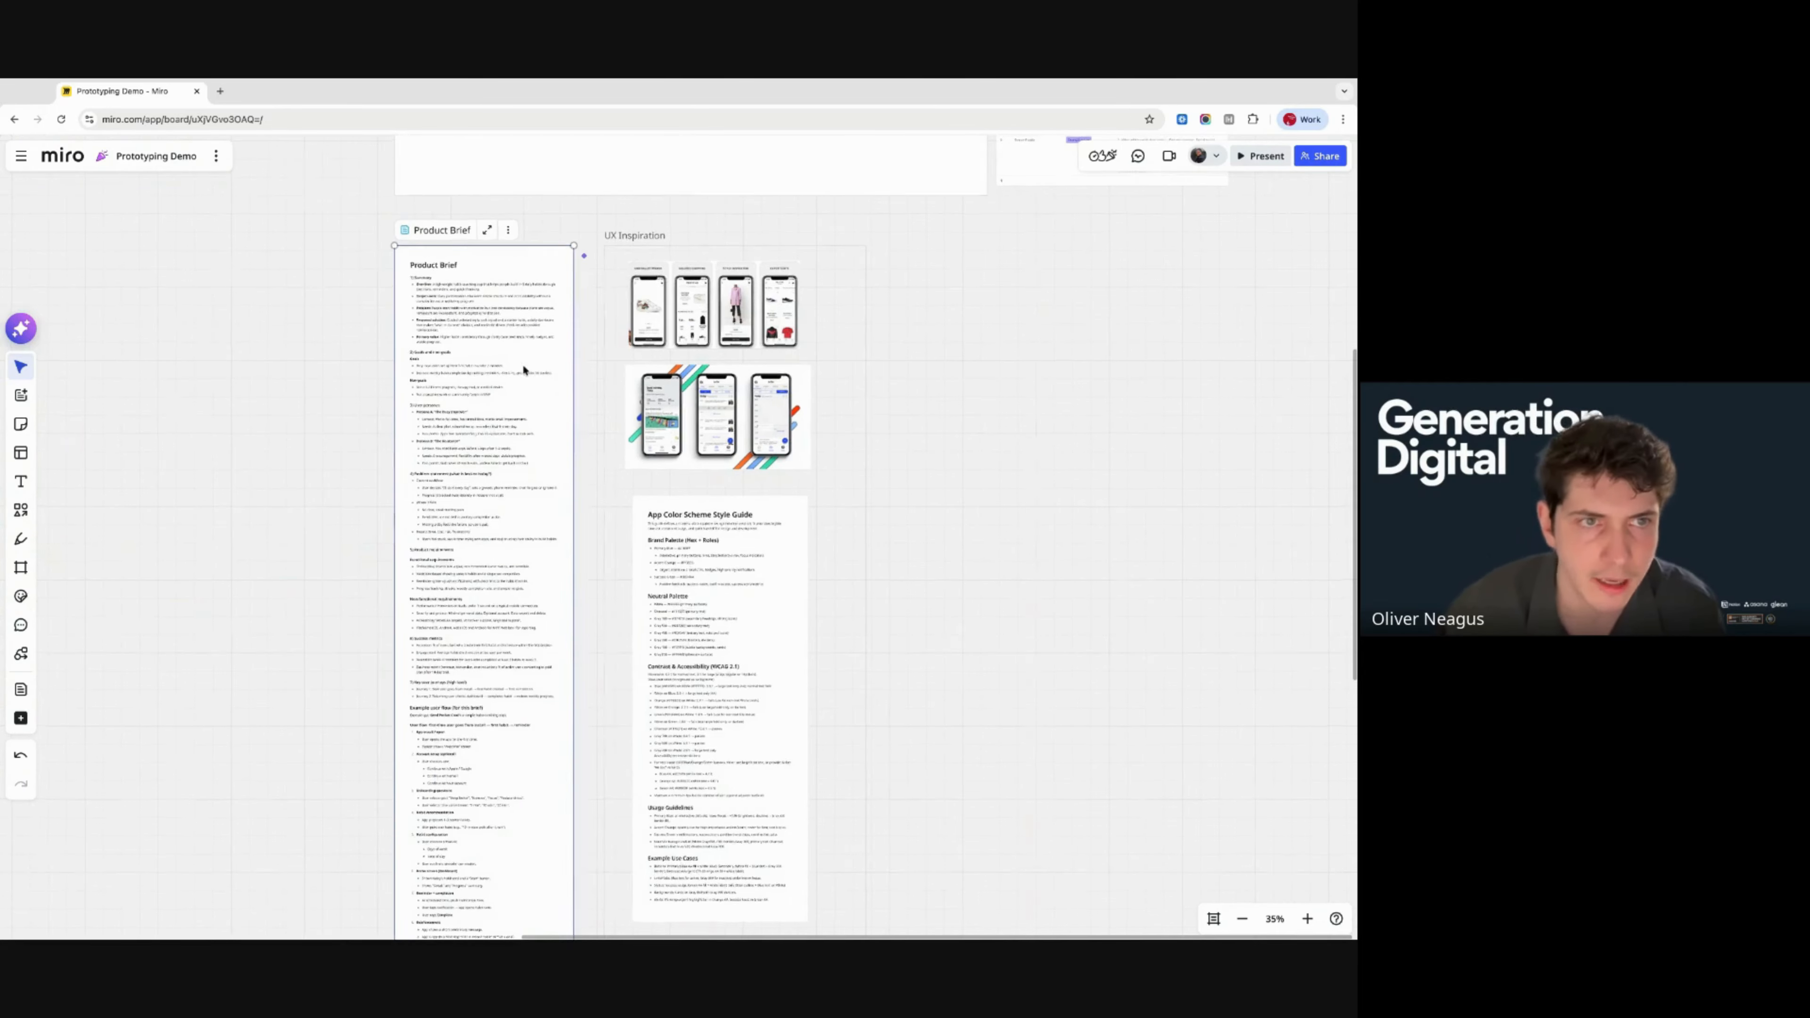
{"action": "scroll", "coordinate": [456, 422], "scroll_direction": "down", "scroll_amount": 5}
{"action": "scroll", "coordinate": [417, 425], "scroll_direction": "left", "scroll_amount": 10}
{"action": "scroll", "coordinate": [417, 425], "scroll_direction": "up", "scroll_amount": 4}
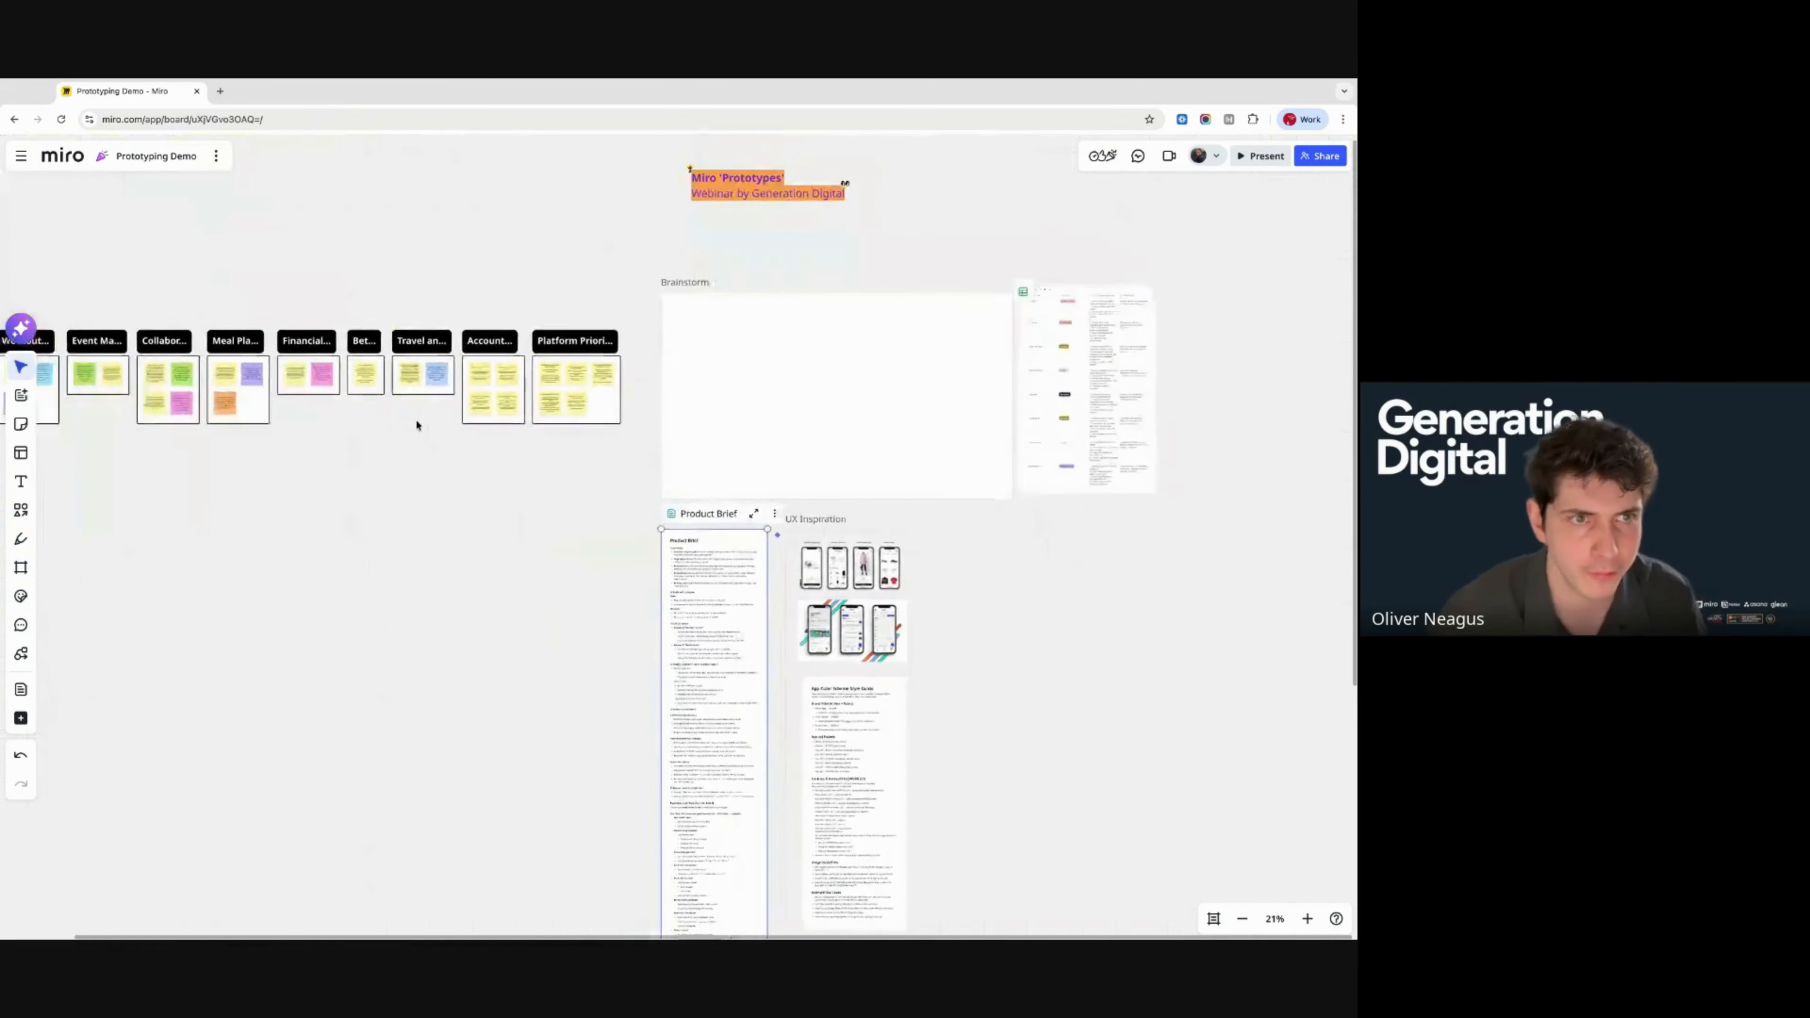
- Select all the sticky-note clusters and start a new Sidekick chat in the AI panel
{"action": "left_click_drag", "start_coordinate": [132, 310], "coordinate": [782, 522]}
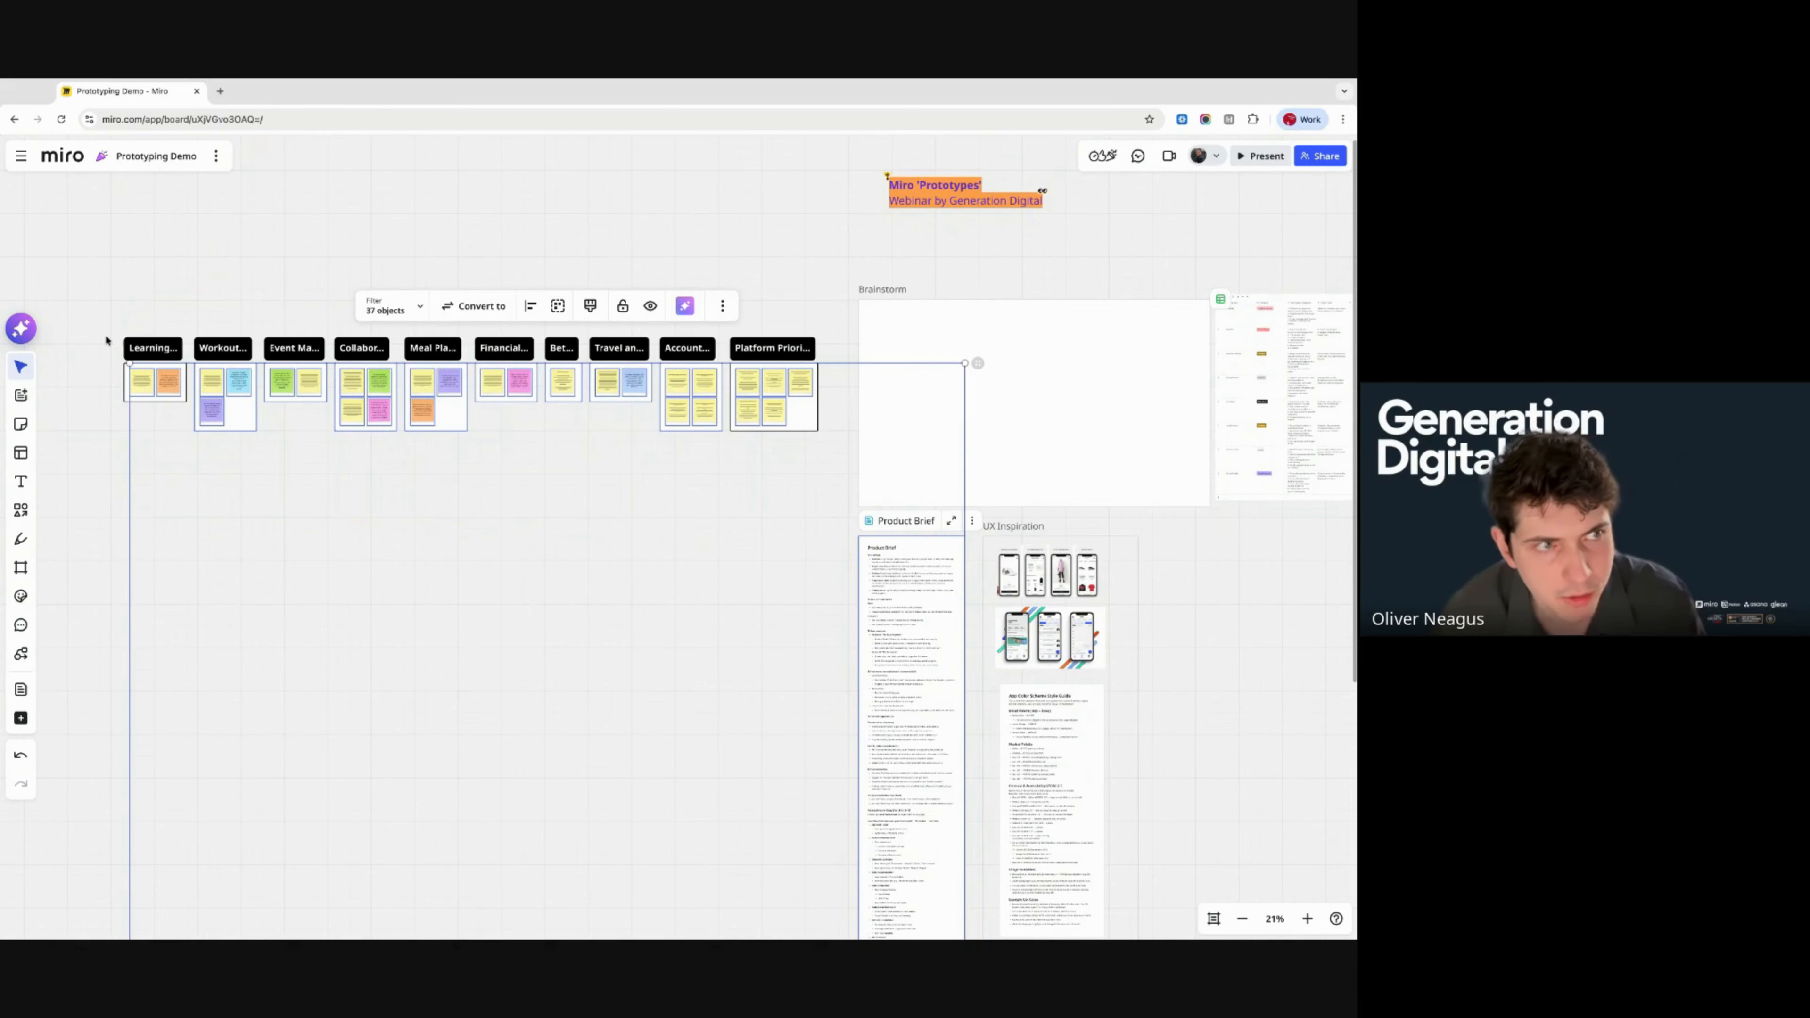
{"action": "left_click", "coordinate": [22, 329]}
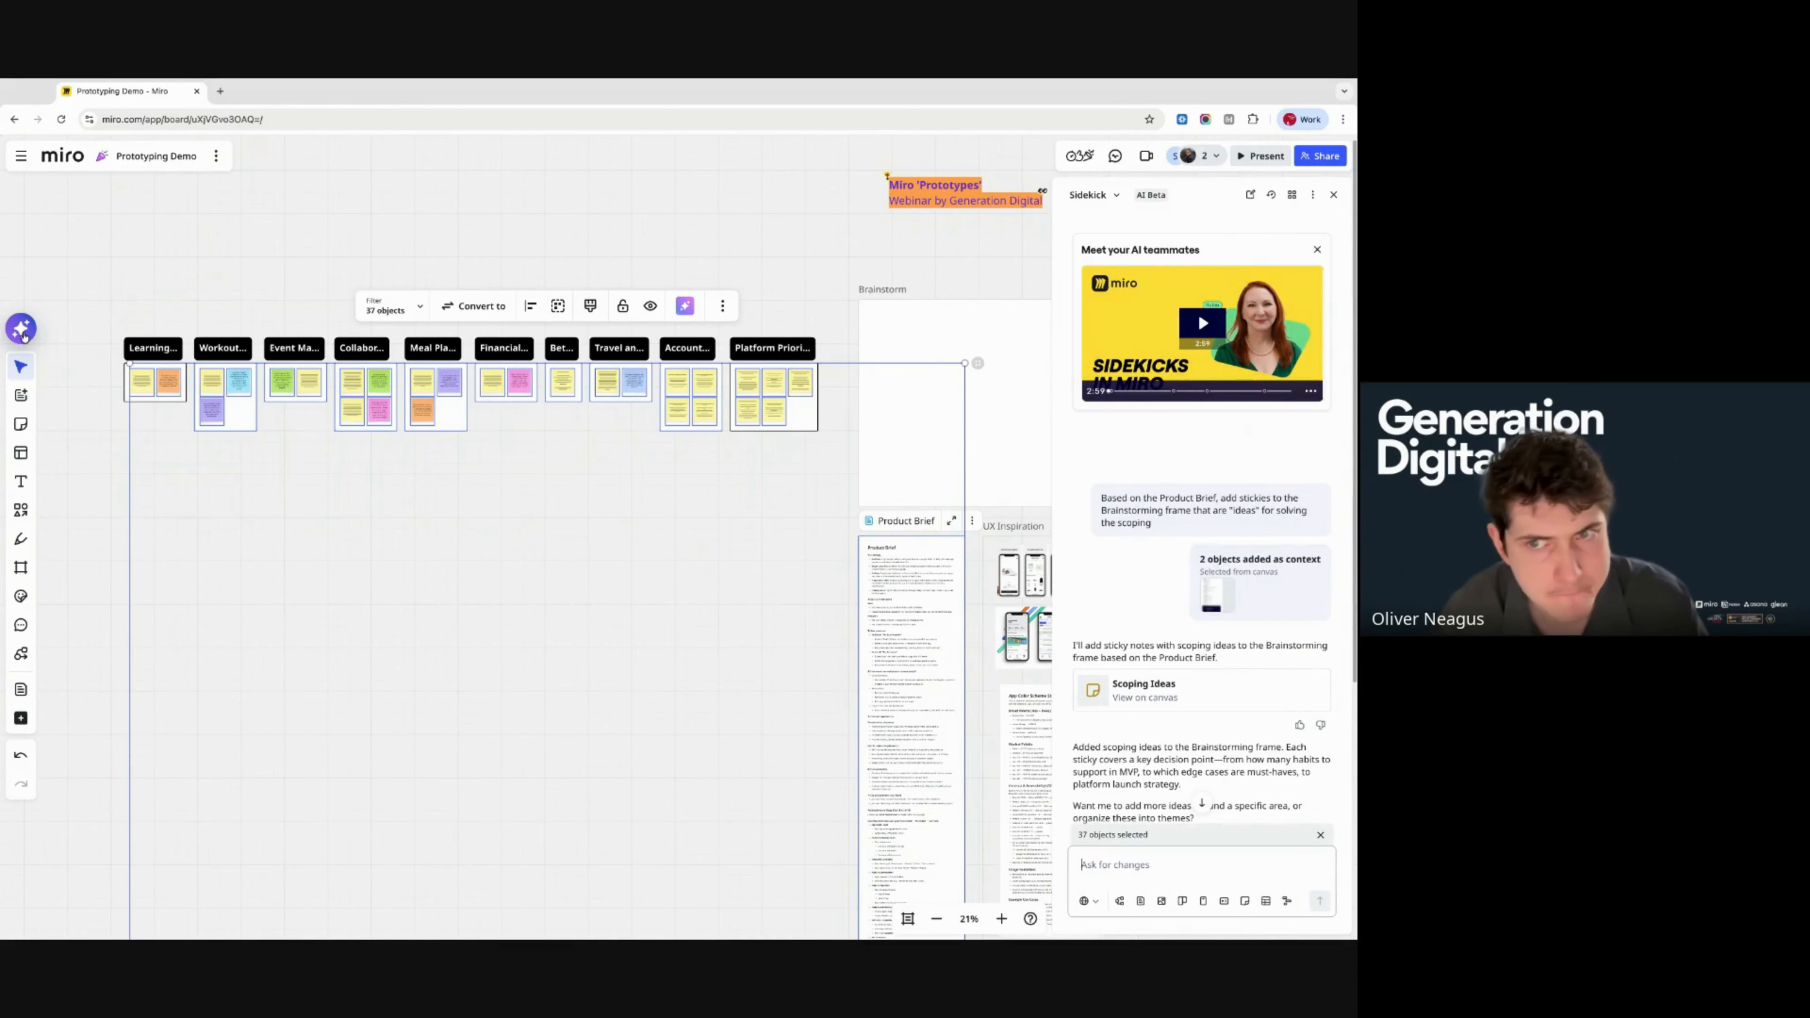
{"action": "left_click", "coordinate": [1114, 195]}
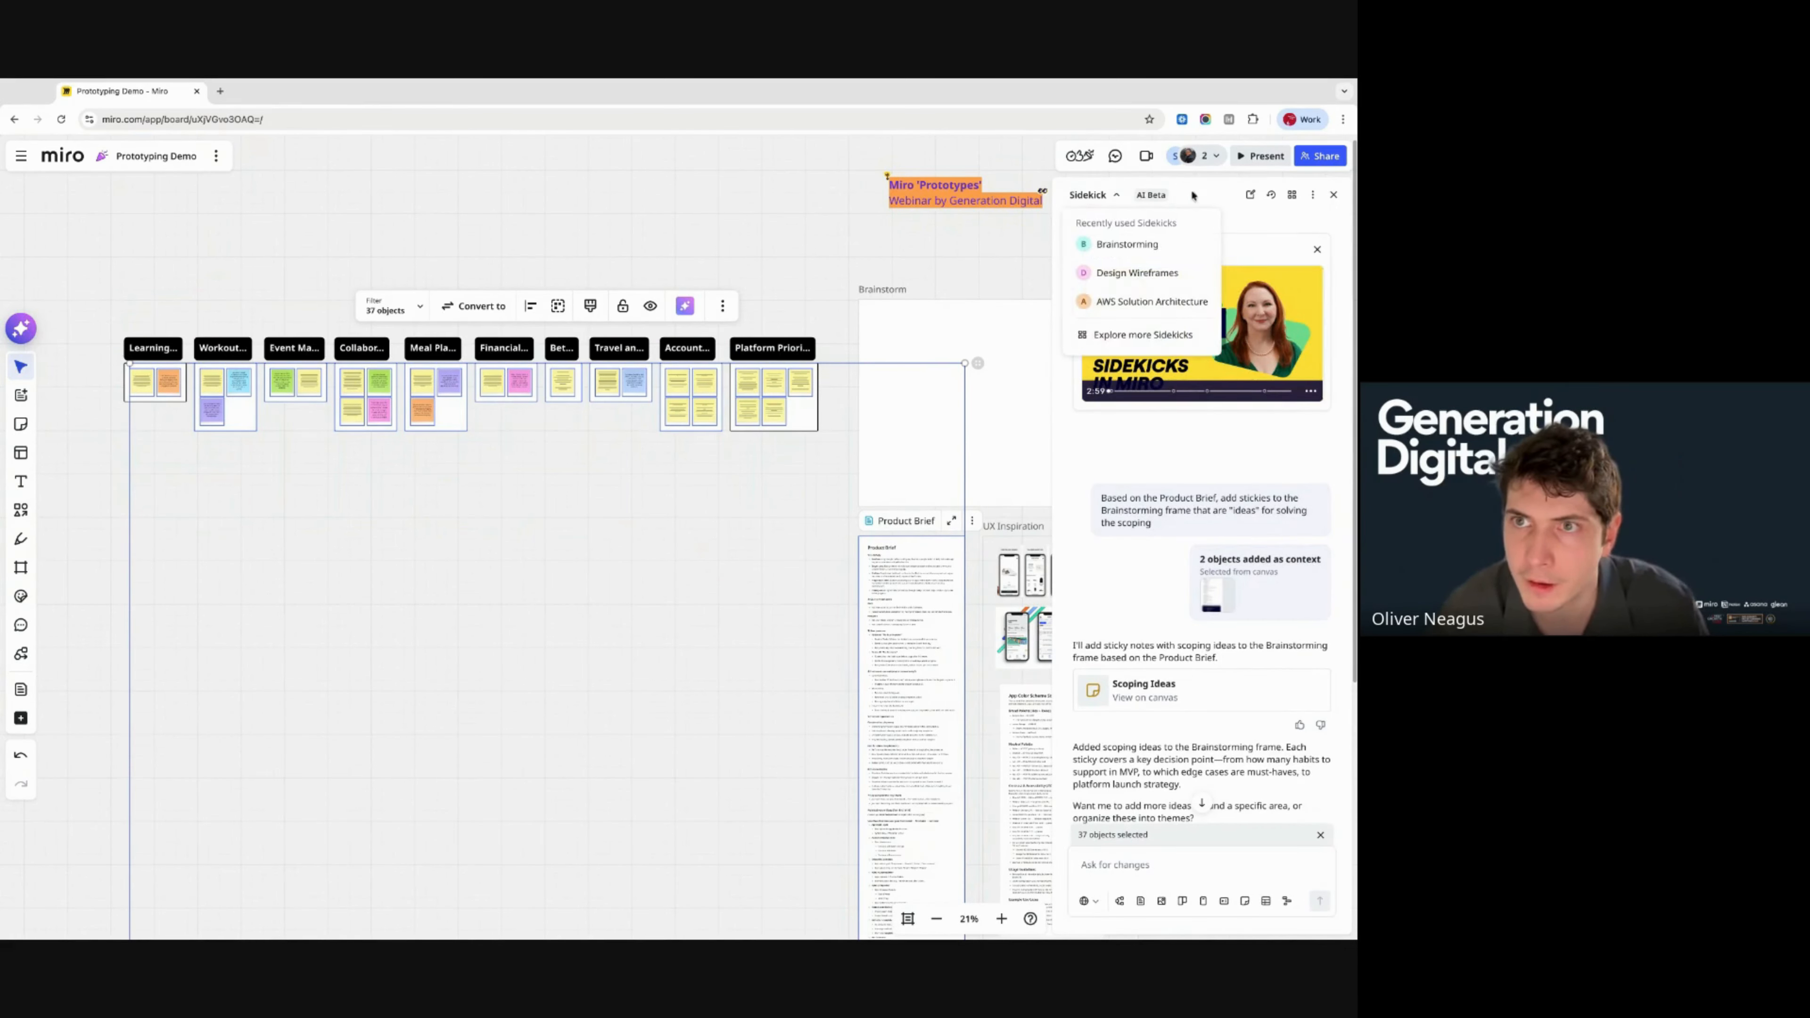
{"action": "left_click", "coordinate": [1250, 195]}
- Send Sidekick the request 'Create a flow diagrame of the user journey'
{"action": "left_click", "coordinate": [1136, 865]}
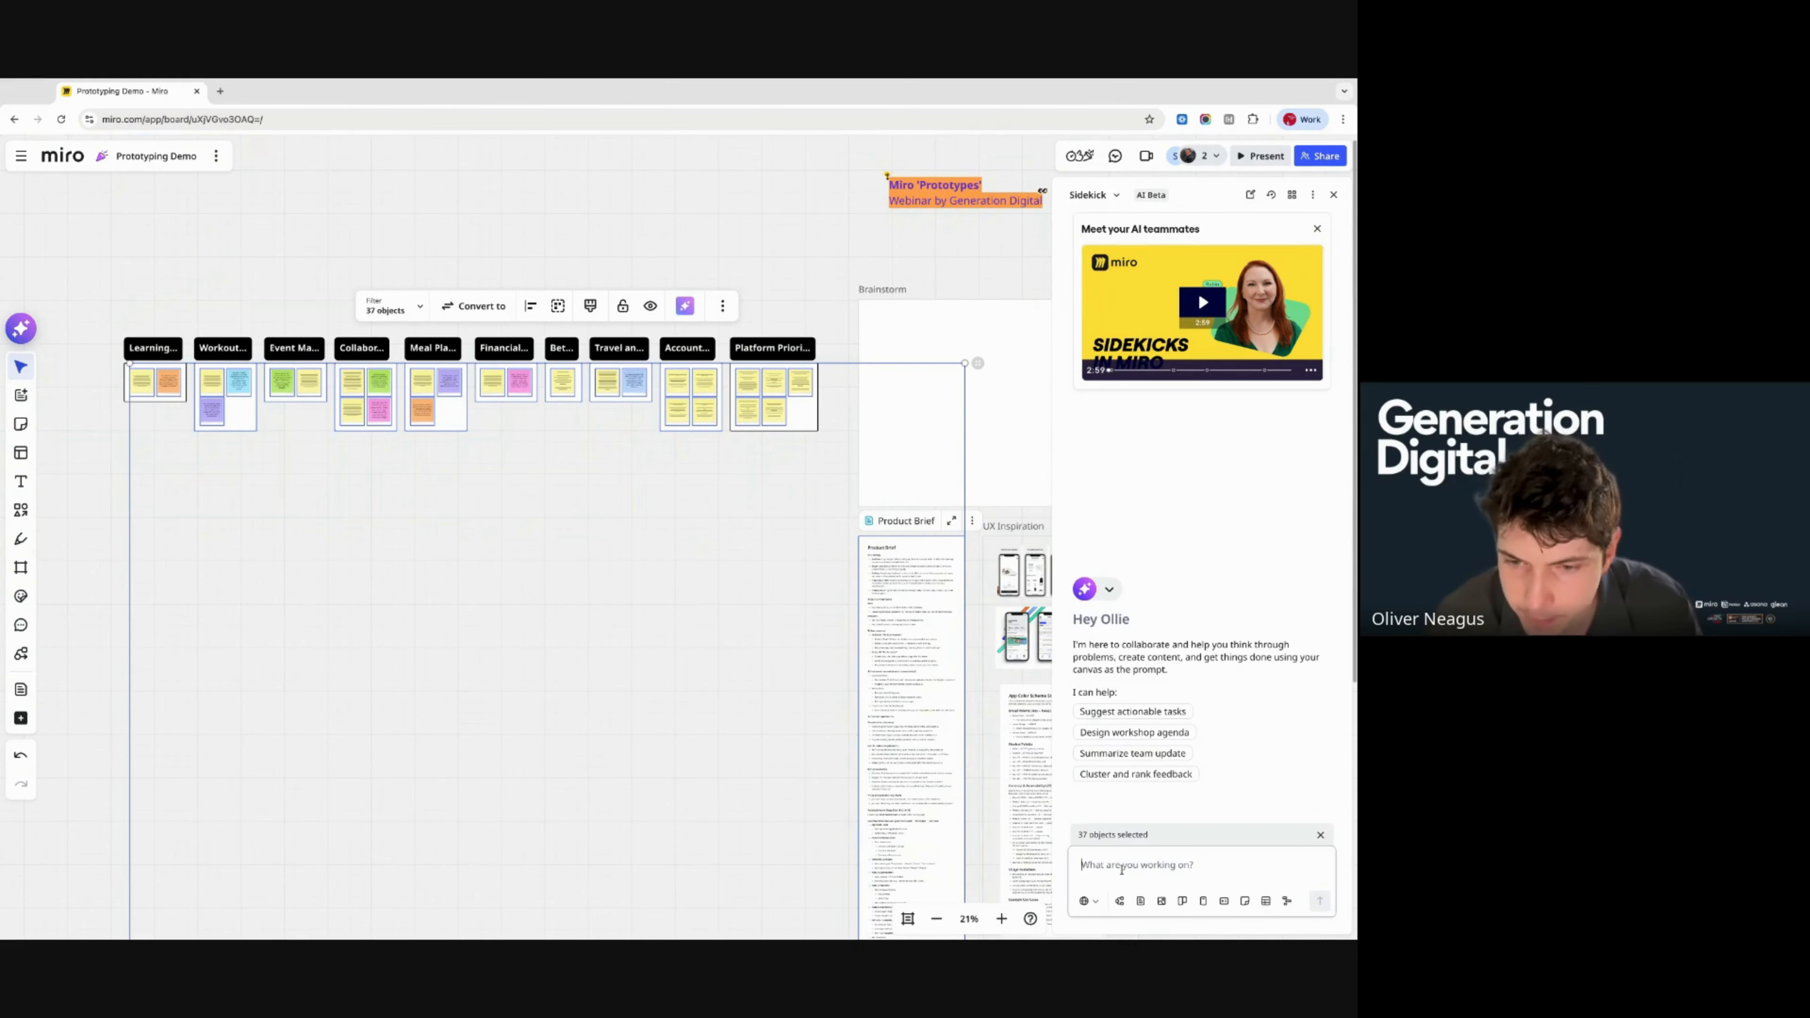
{"action": "type", "text": "Create"}
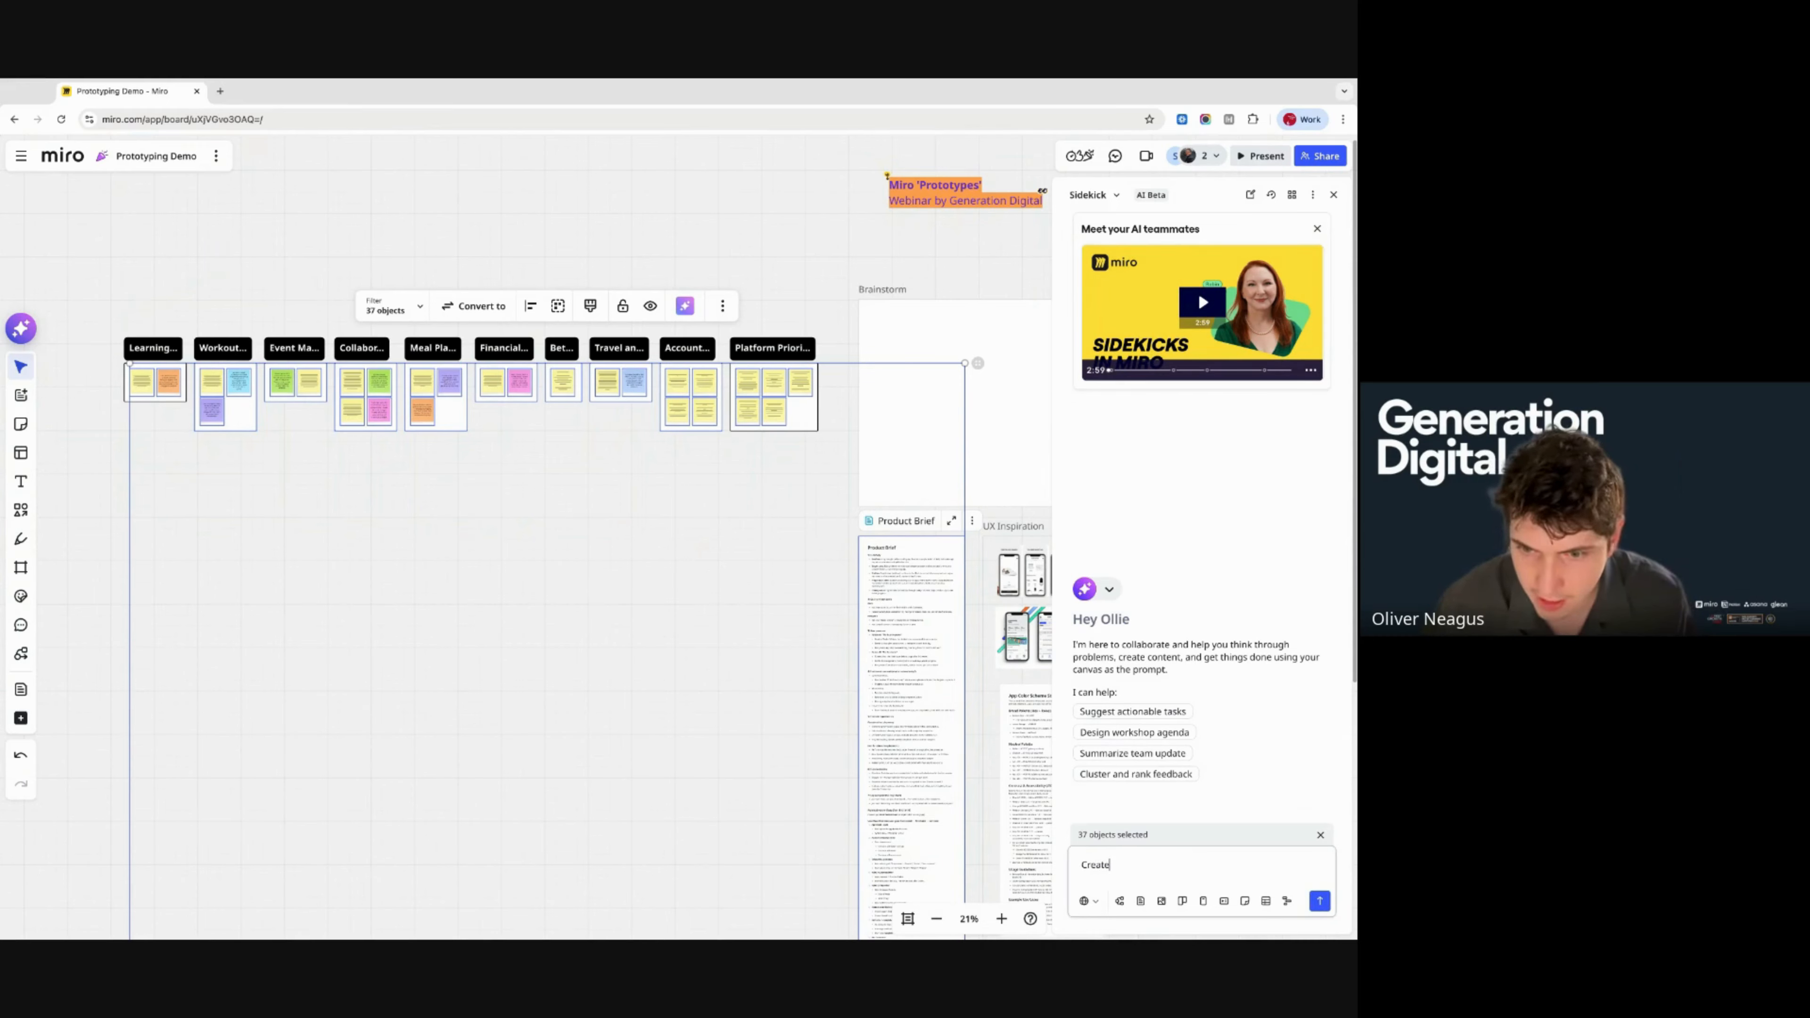
{"action": "type", "text": " a flow diagra"}
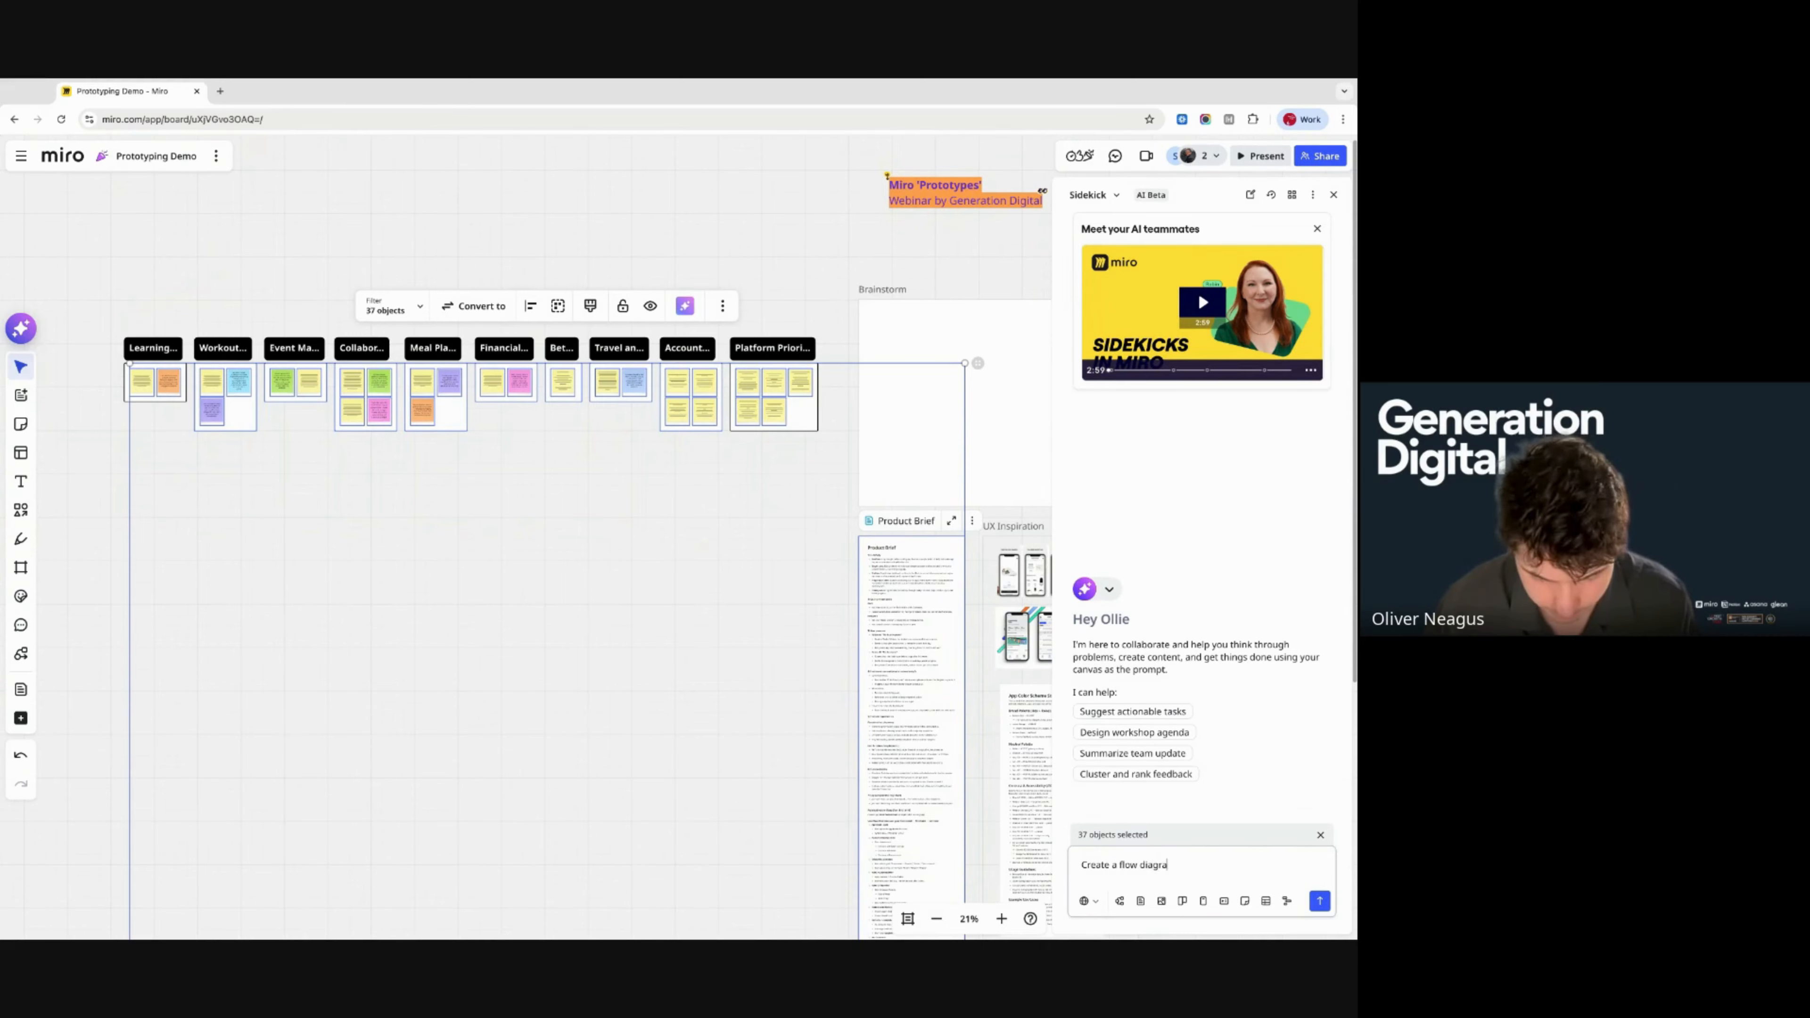
{"action": "type", "text": "me of the u"}
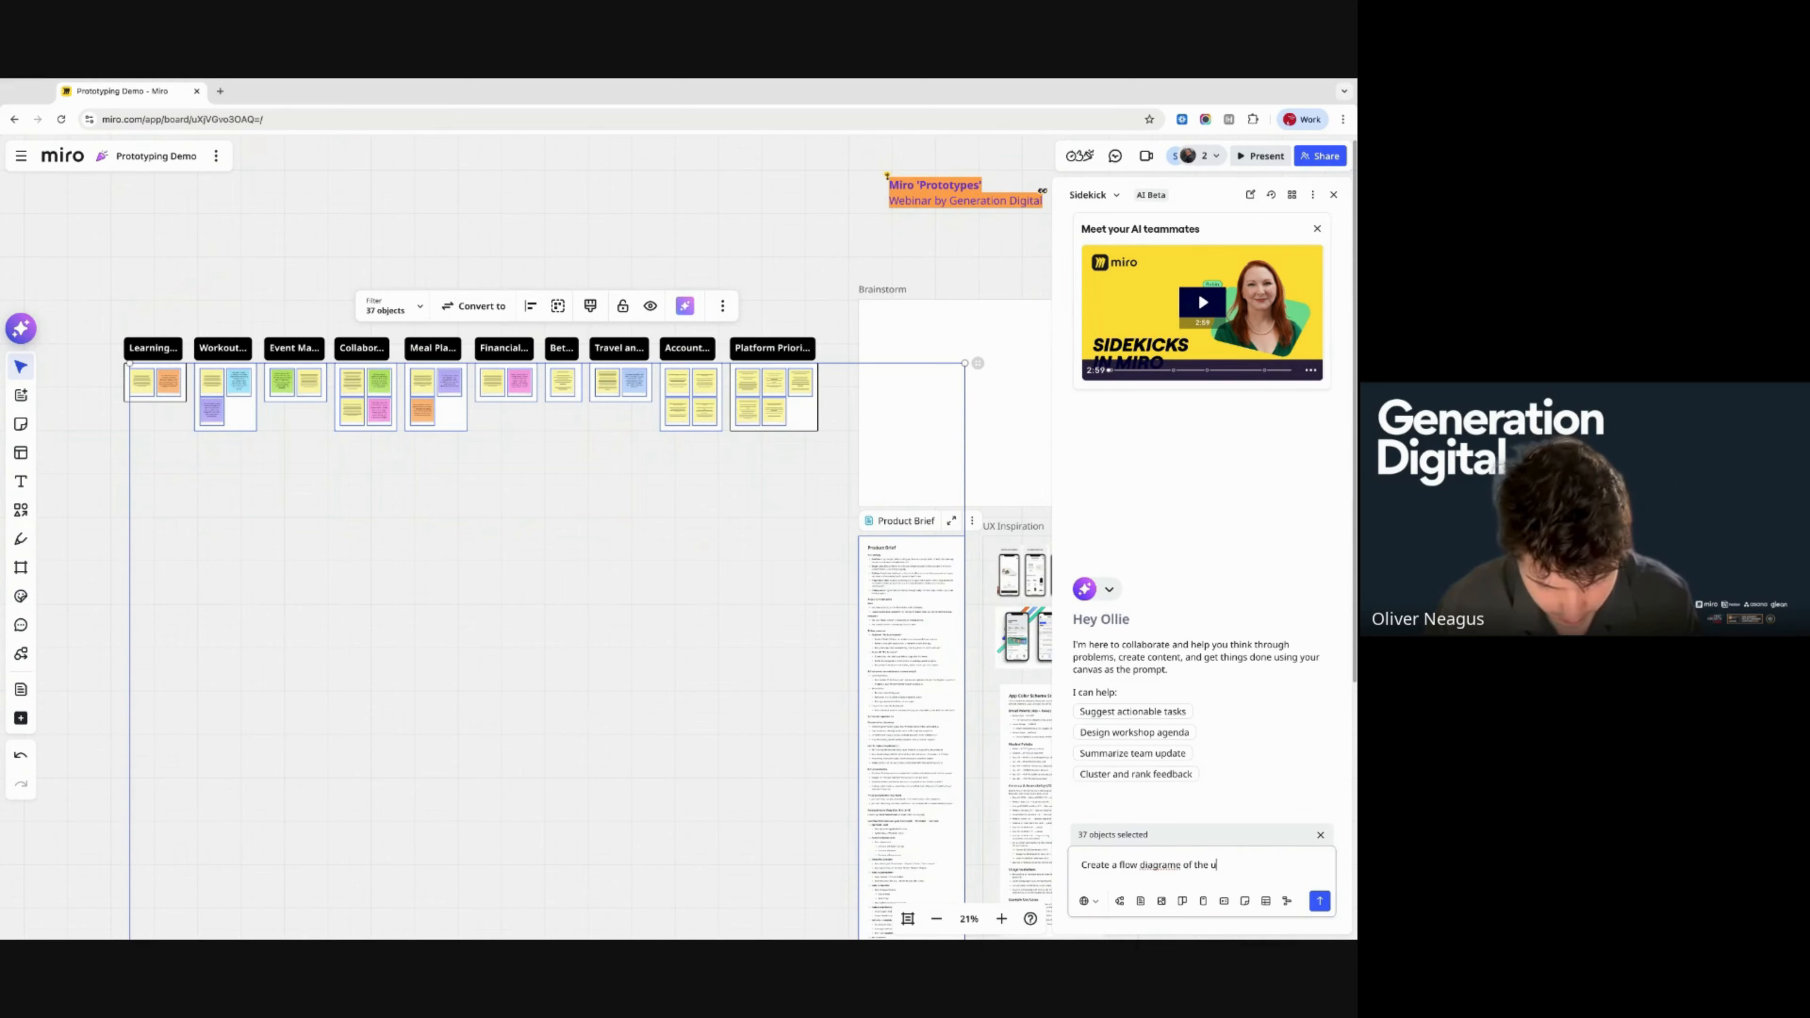
{"action": "type", "text": "ser journey"}
{"action": "key", "text": "Return"}
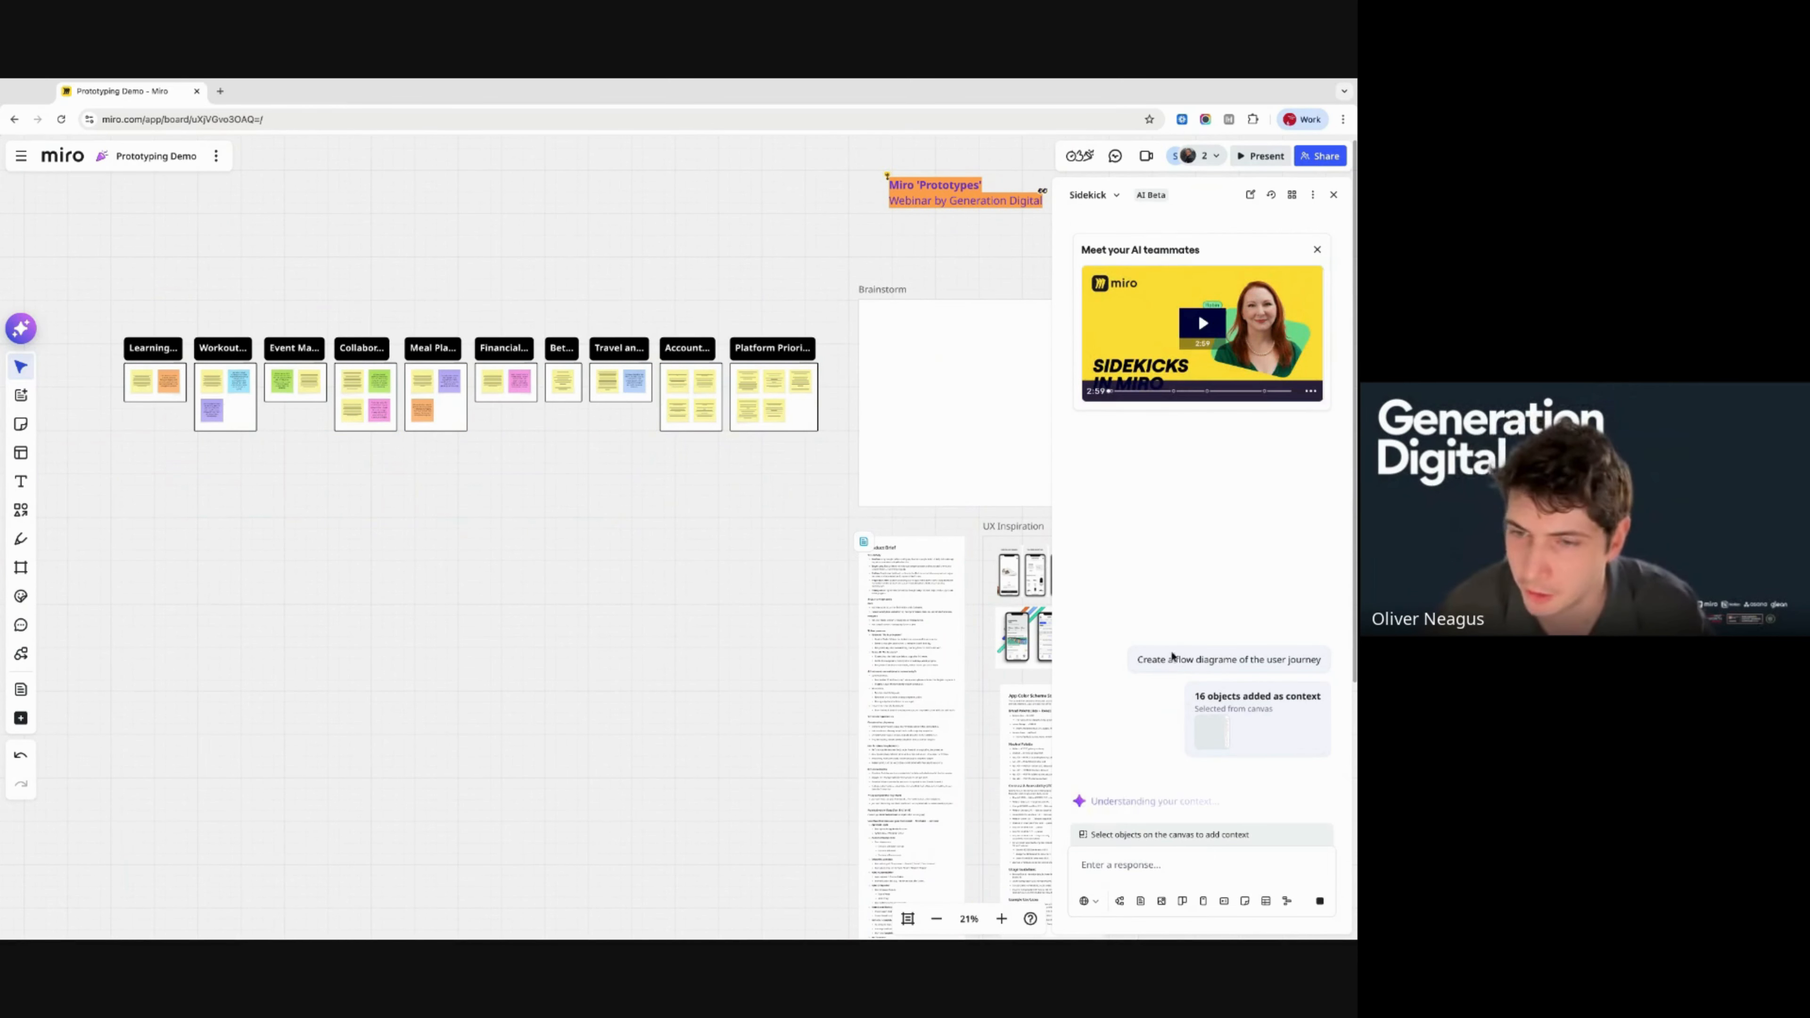
- Pan and zoom out on the canvas while Sidekick generates the User Journey Flow diagram
{"action": "scroll", "coordinate": [803, 649], "scroll_direction": "right", "scroll_amount": 4}
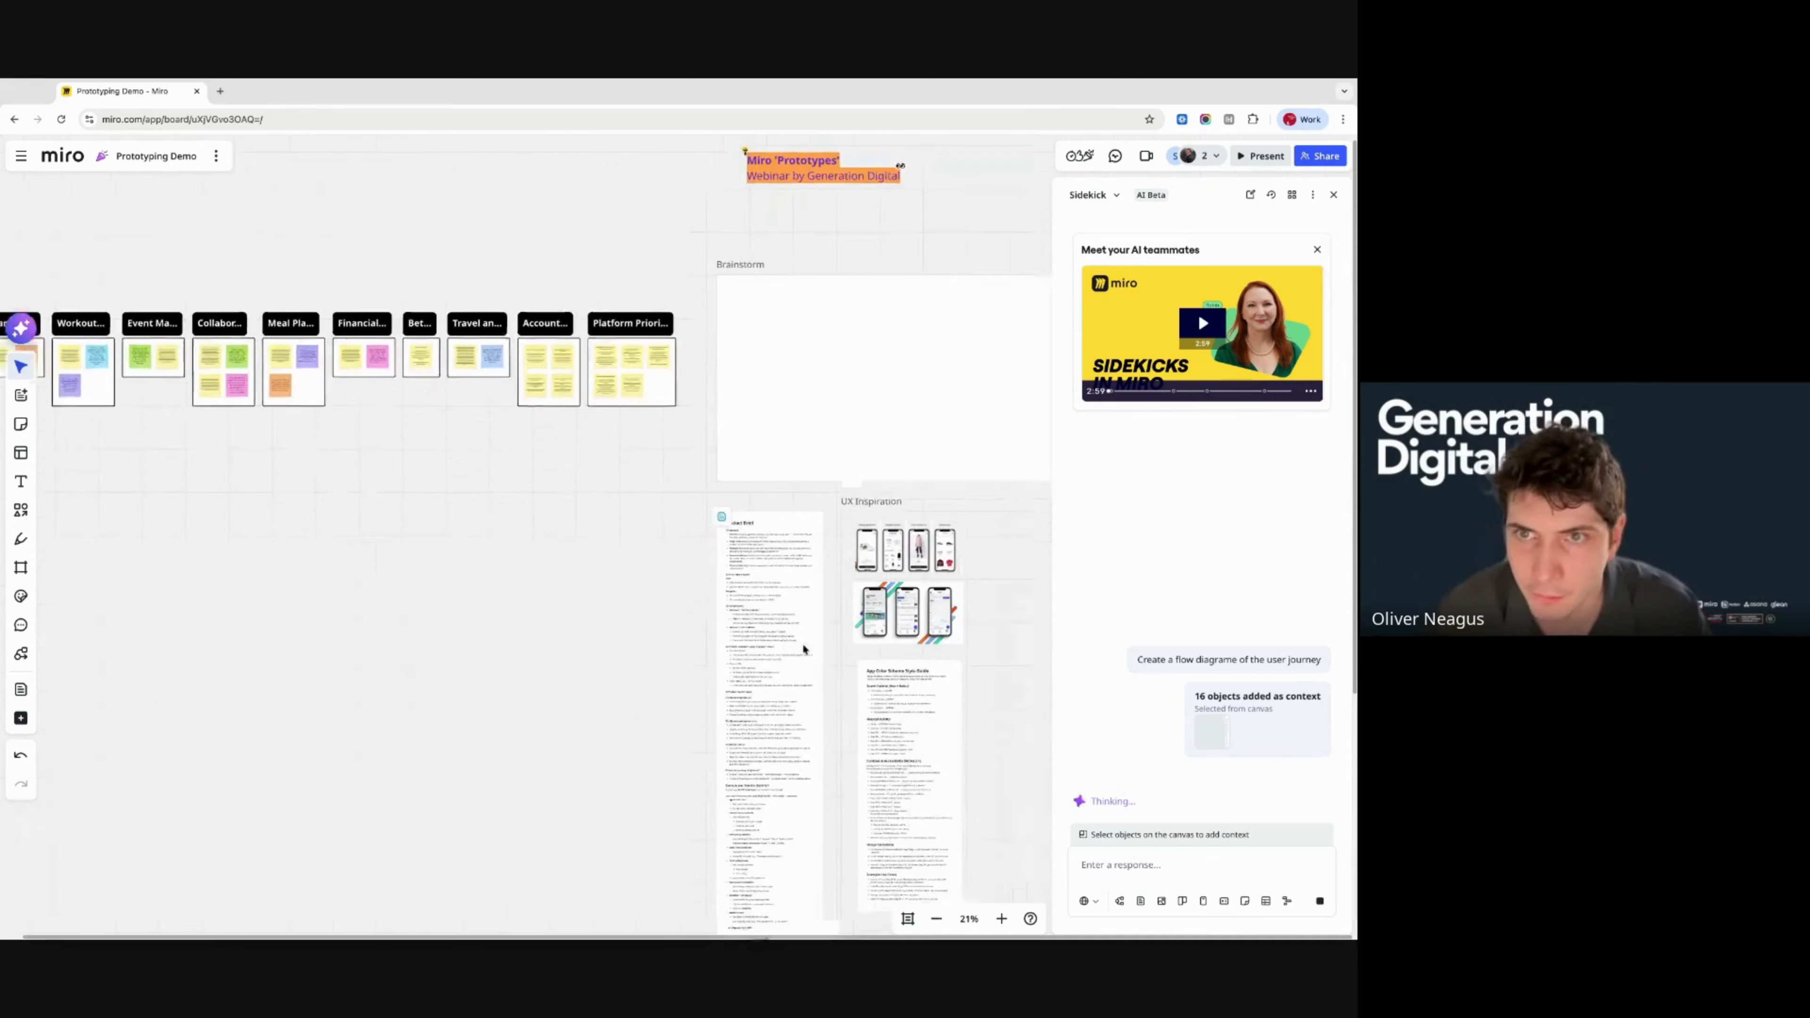
{"action": "scroll", "coordinate": [803, 649], "scroll_direction": "down", "scroll_amount": 5}
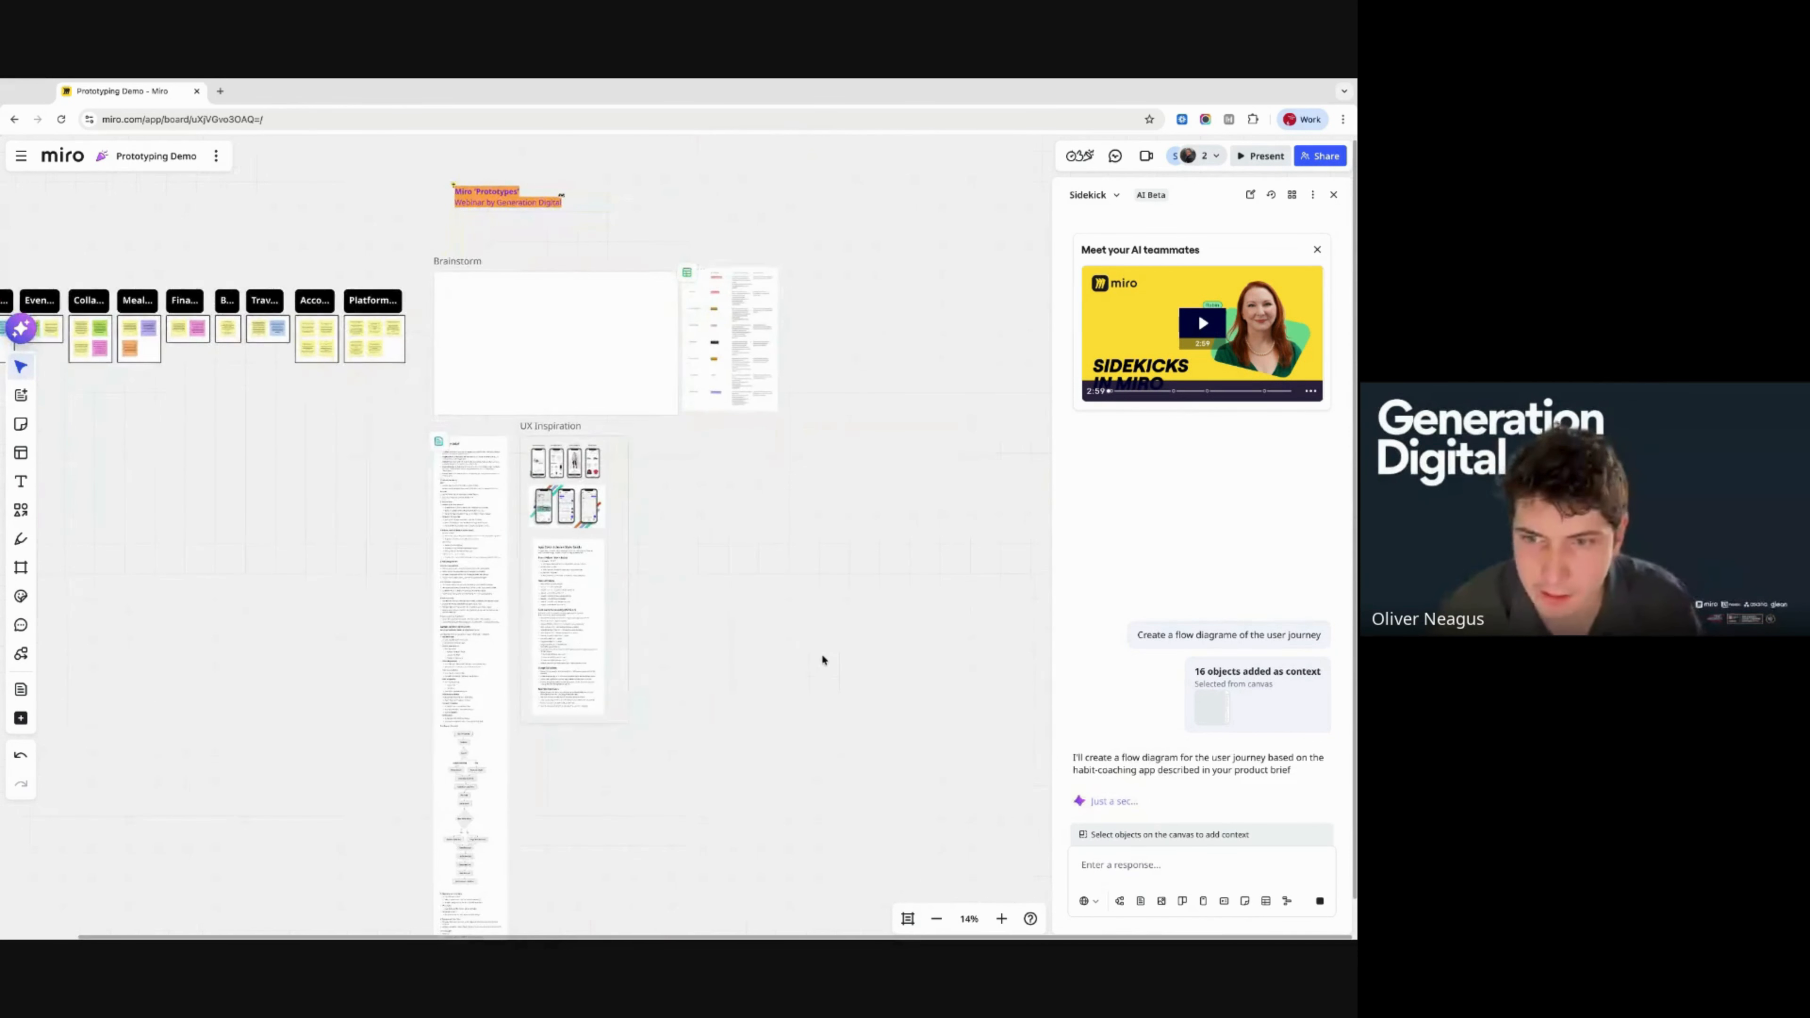
{"action": "scroll", "coordinate": [820, 652], "scroll_direction": "down", "scroll_amount": 5}
{"action": "scroll", "coordinate": [820, 653], "scroll_direction": "left", "scroll_amount": 2}
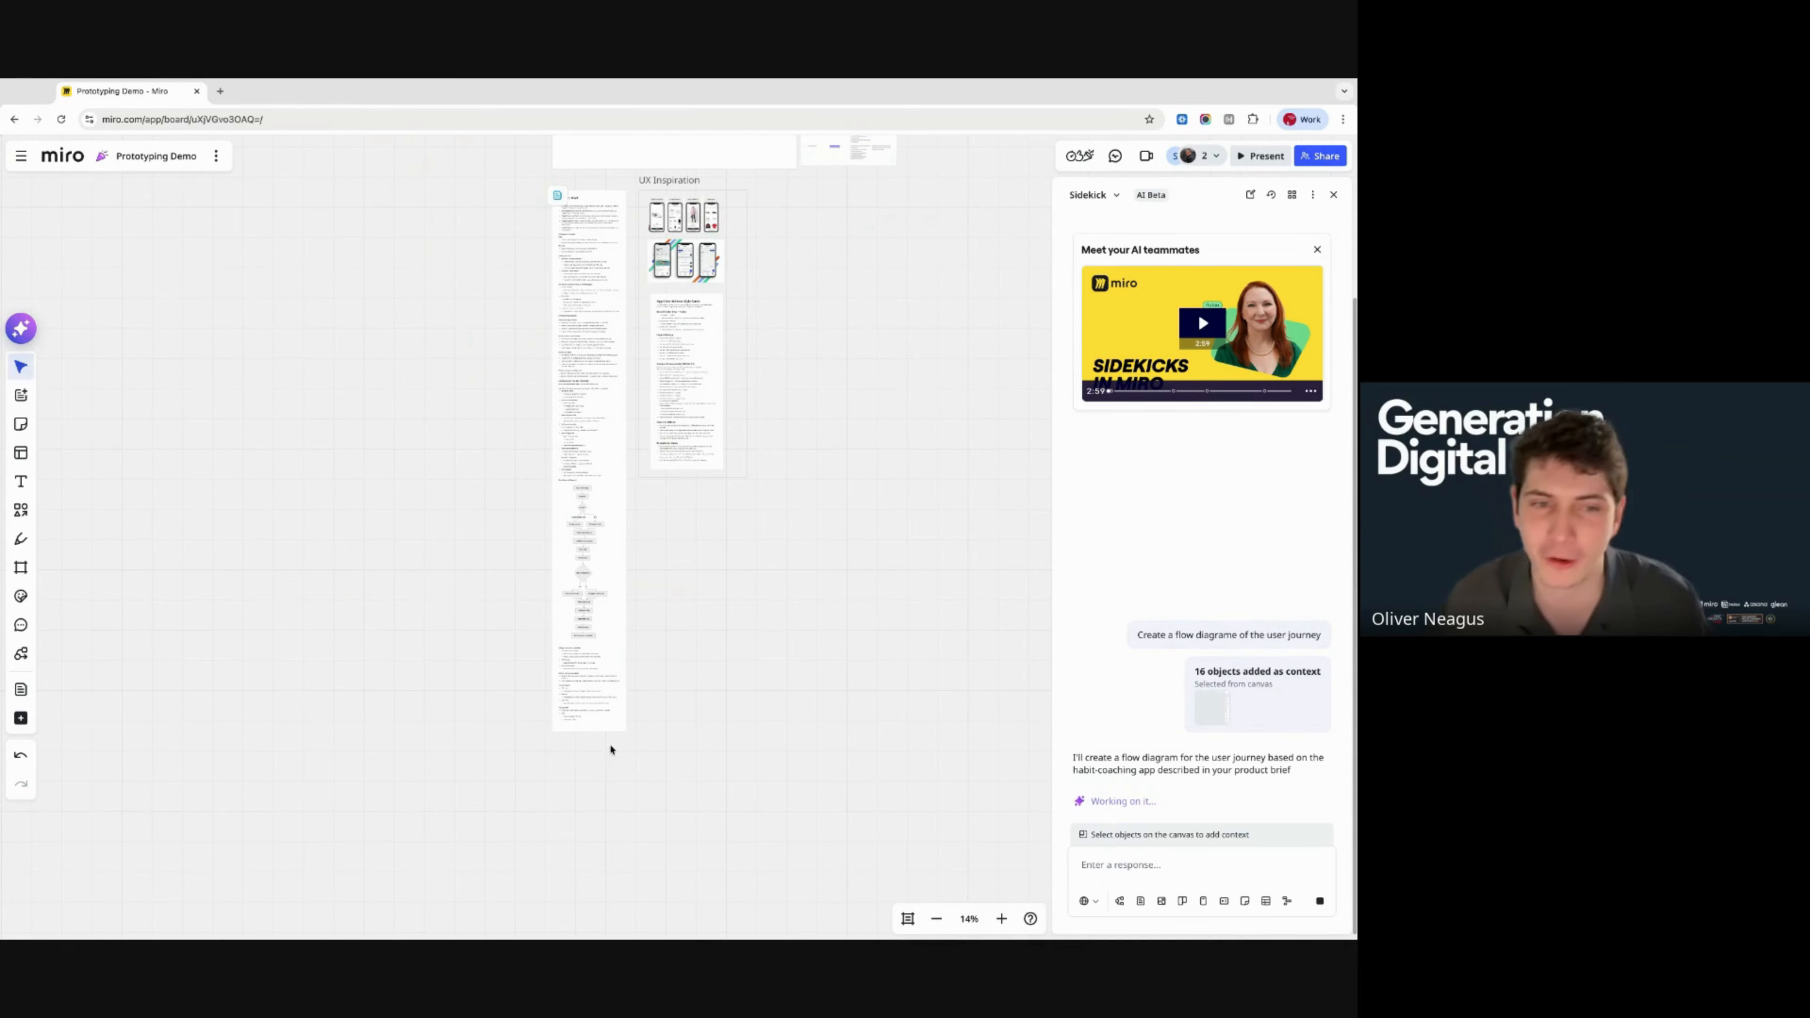
{"action": "scroll", "coordinate": [533, 390], "scroll_direction": "up", "scroll_amount": 4}
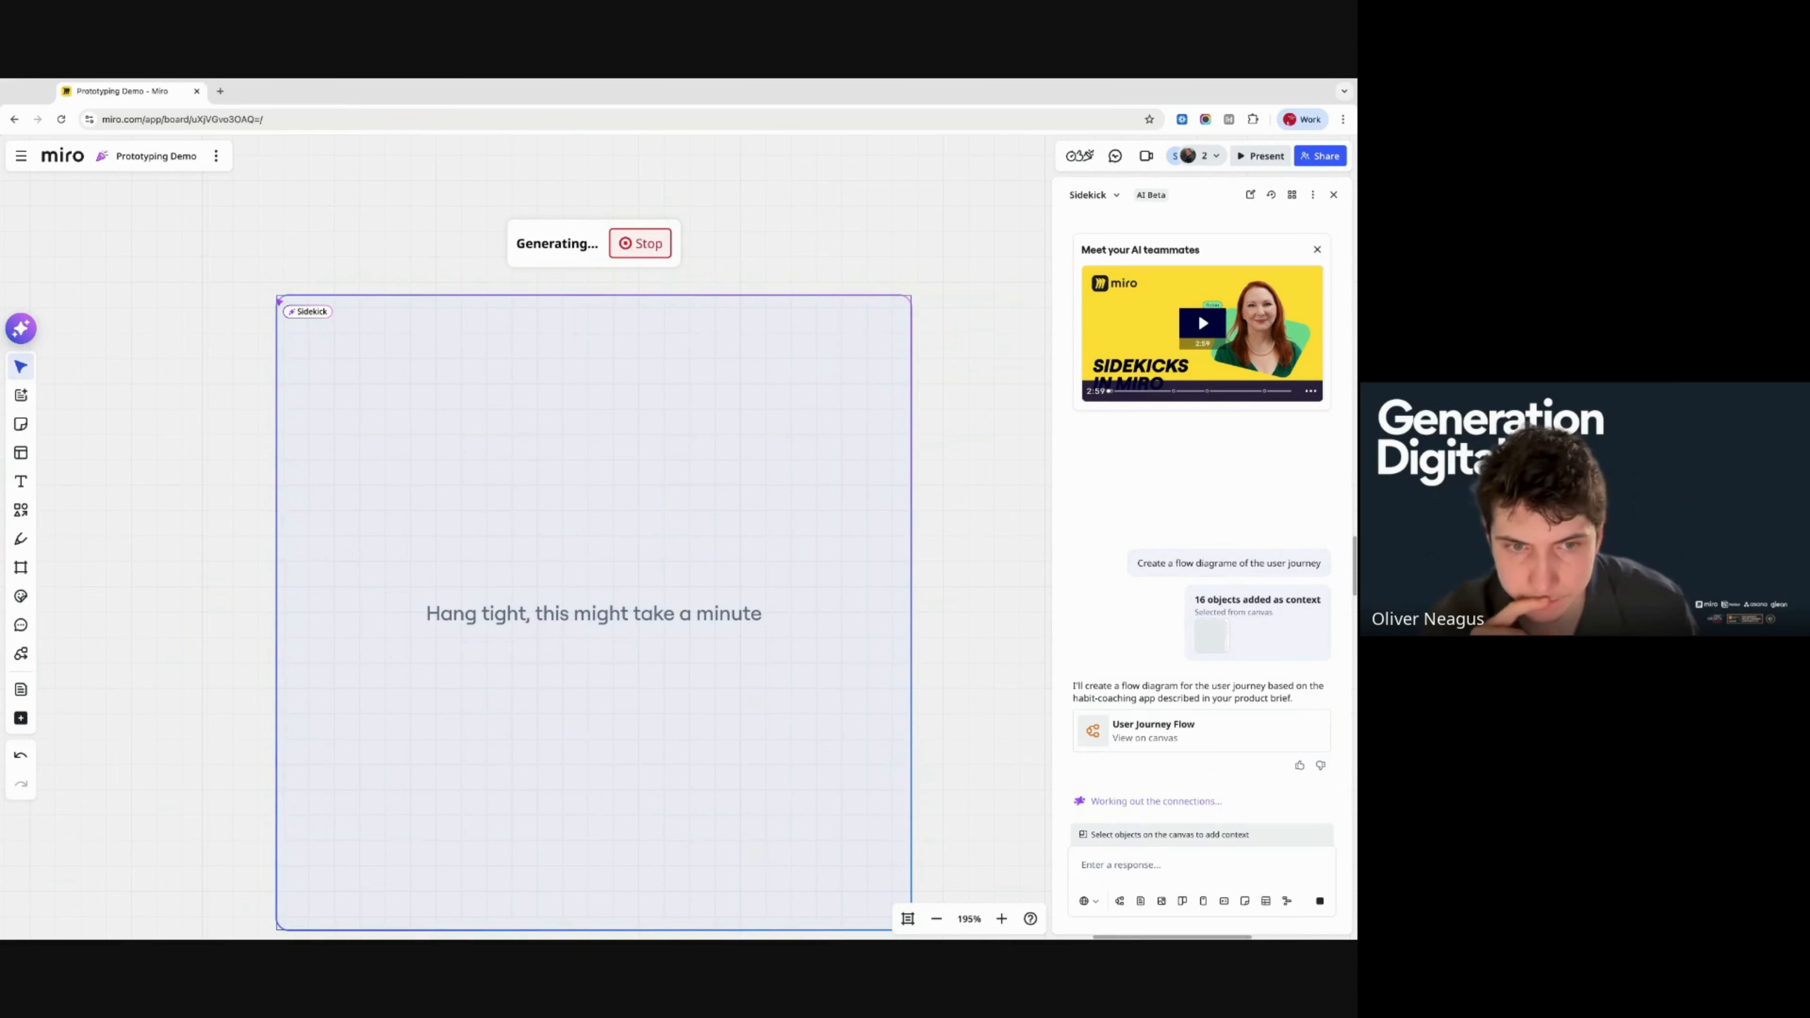
{"action": "scroll", "coordinate": [399, 331], "scroll_direction": "down", "scroll_amount": 5}
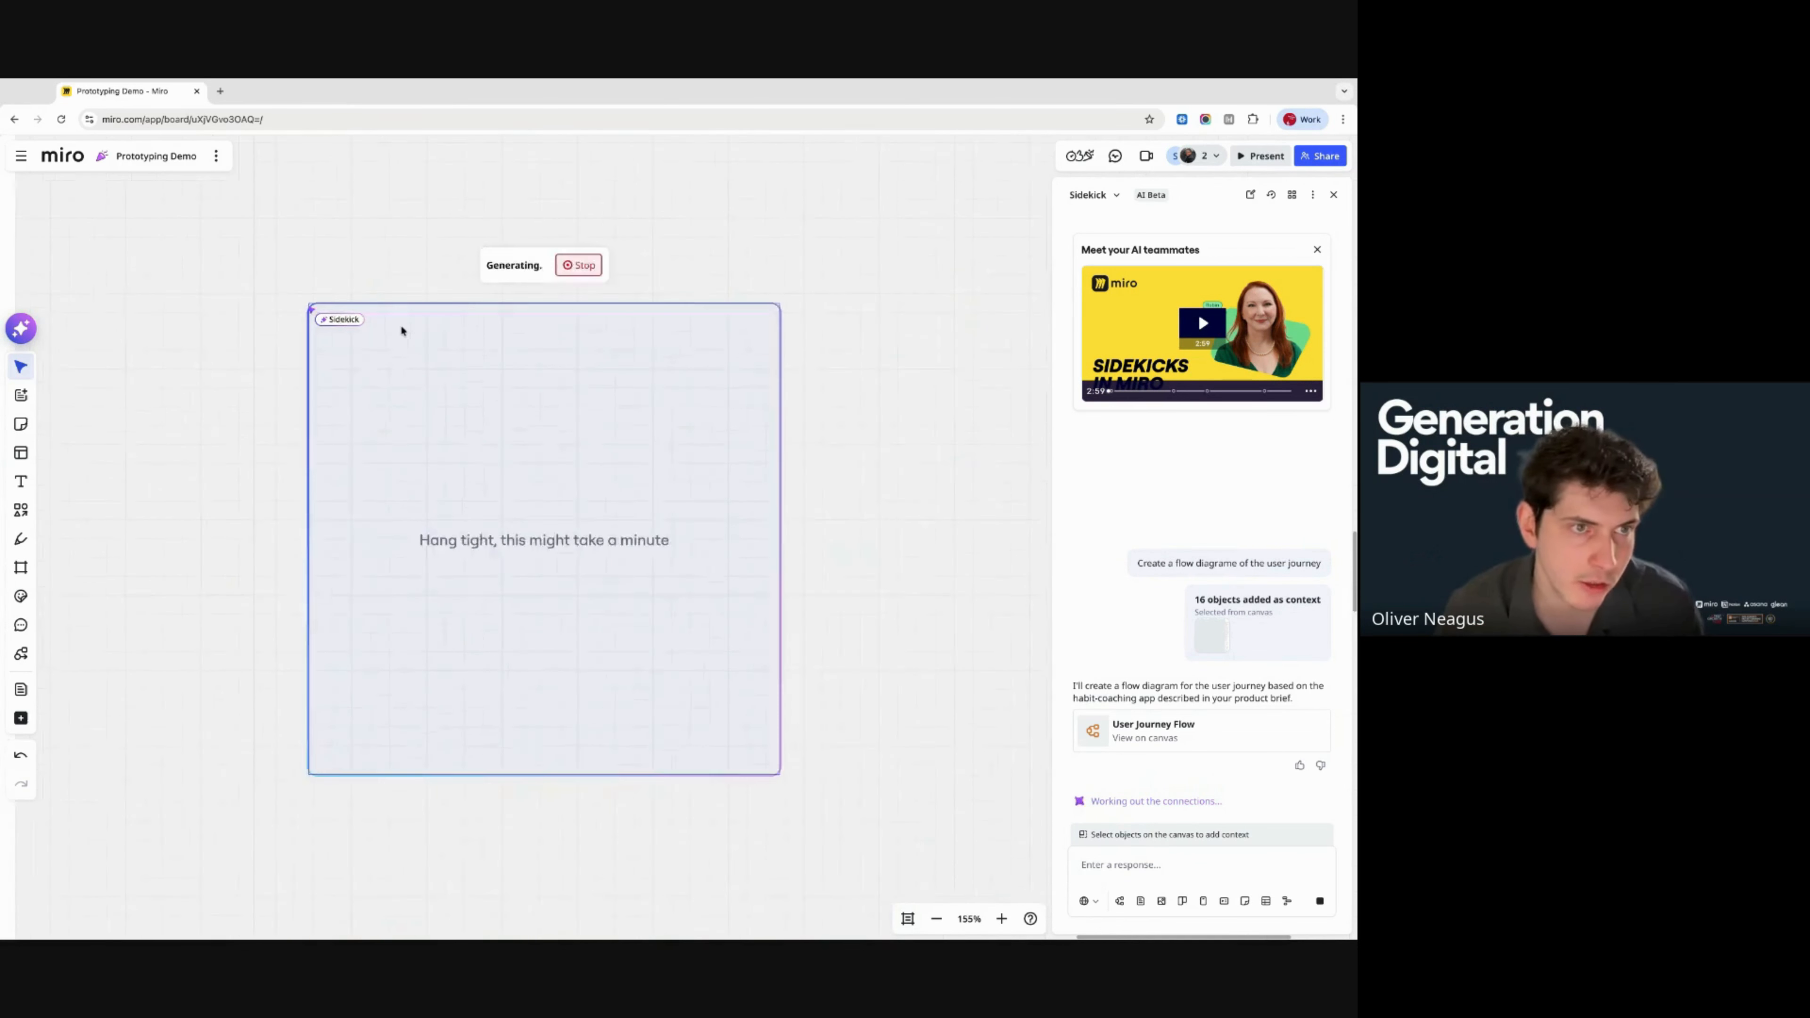
{"action": "scroll", "coordinate": [339, 356], "scroll_direction": "left", "scroll_amount": 3}
{"action": "scroll", "coordinate": [339, 360], "scroll_direction": "down", "scroll_amount": 4}
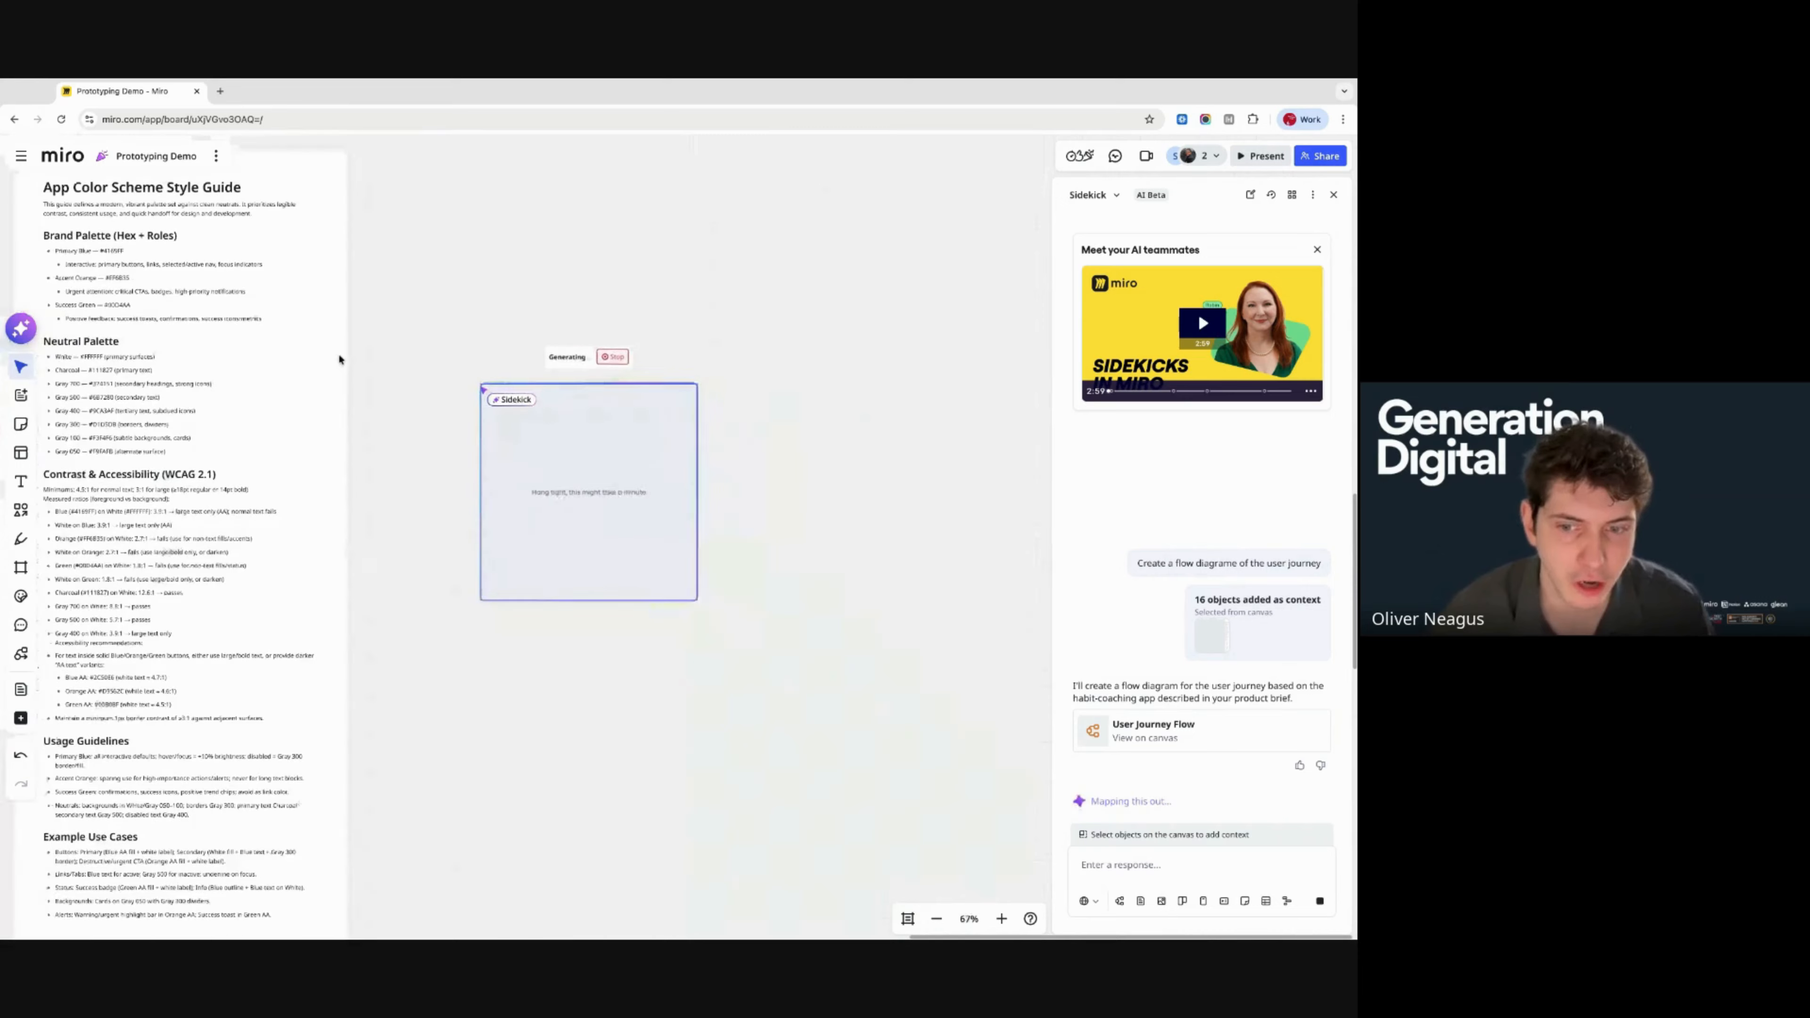
{"action": "scroll", "coordinate": [576, 238], "scroll_direction": "up", "scroll_amount": 5}
{"action": "scroll", "coordinate": [577, 239], "scroll_direction": "down", "scroll_amount": 5}
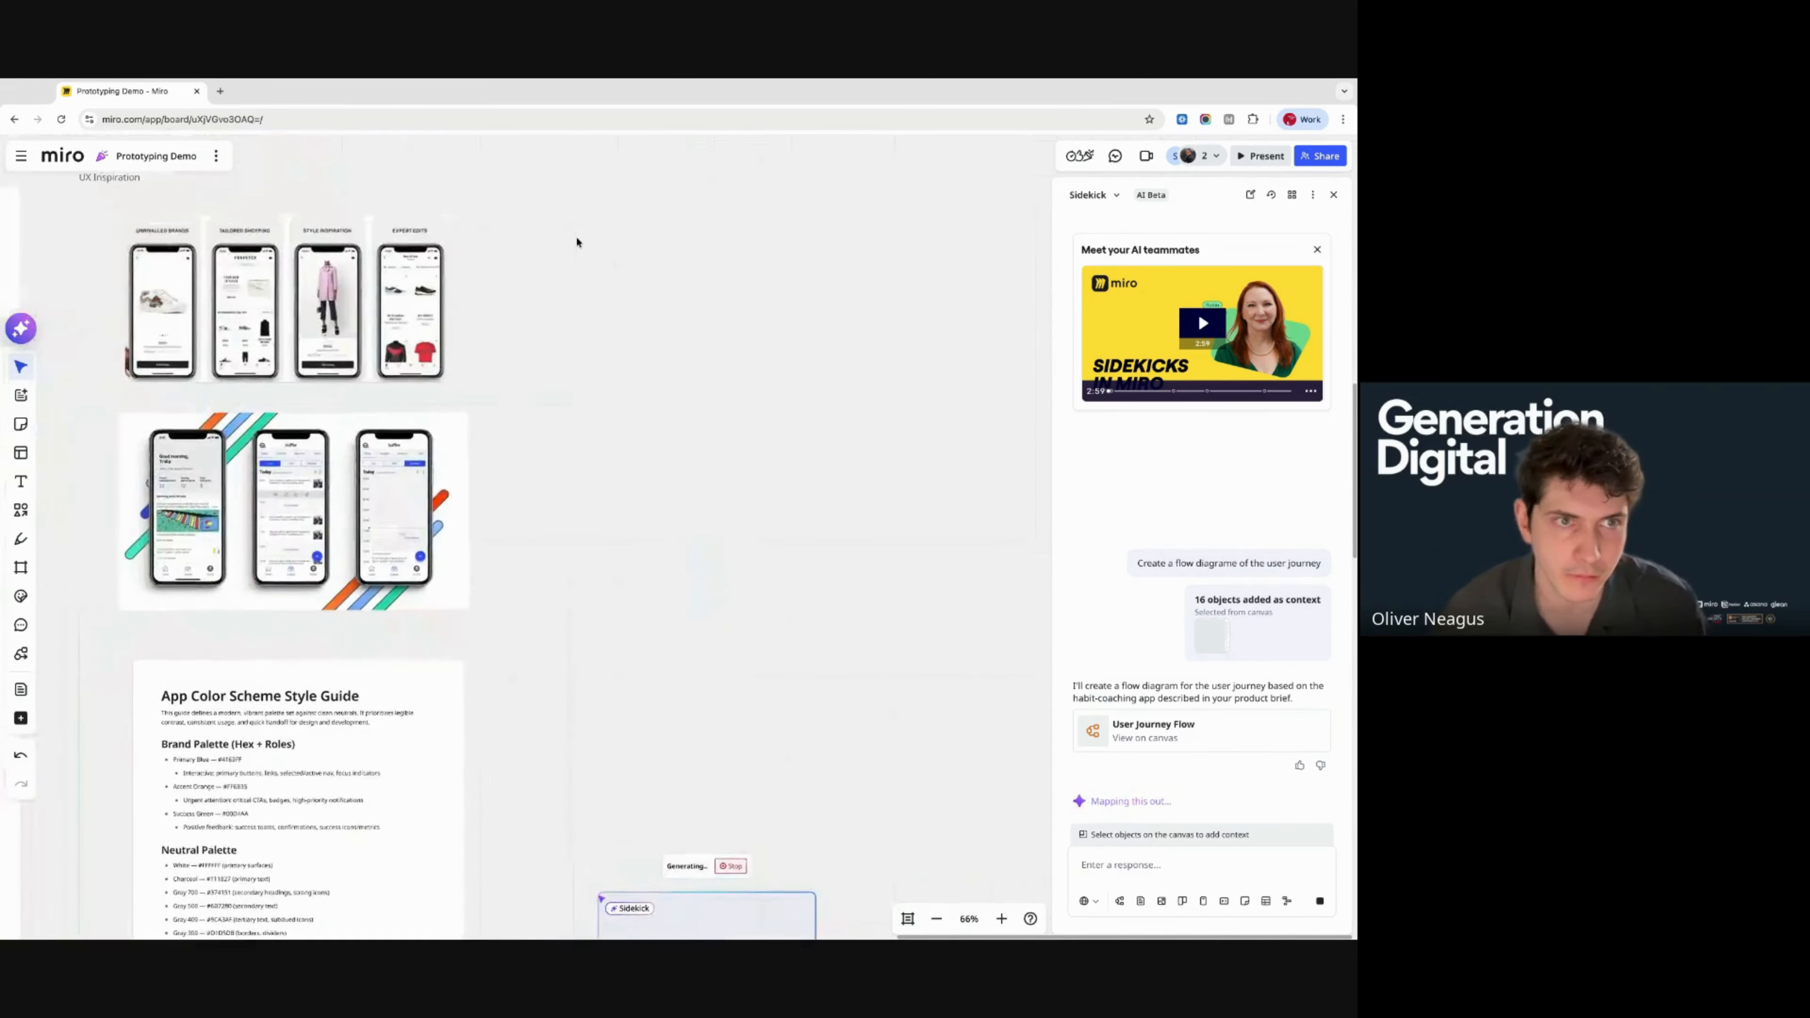
{"action": "scroll", "coordinate": [741, 378], "scroll_direction": "down", "scroll_amount": 3}
{"action": "scroll", "coordinate": [829, 499], "scroll_direction": "left", "scroll_amount": 2}
{"action": "scroll", "coordinate": [828, 499], "scroll_direction": "up", "scroll_amount": 1}
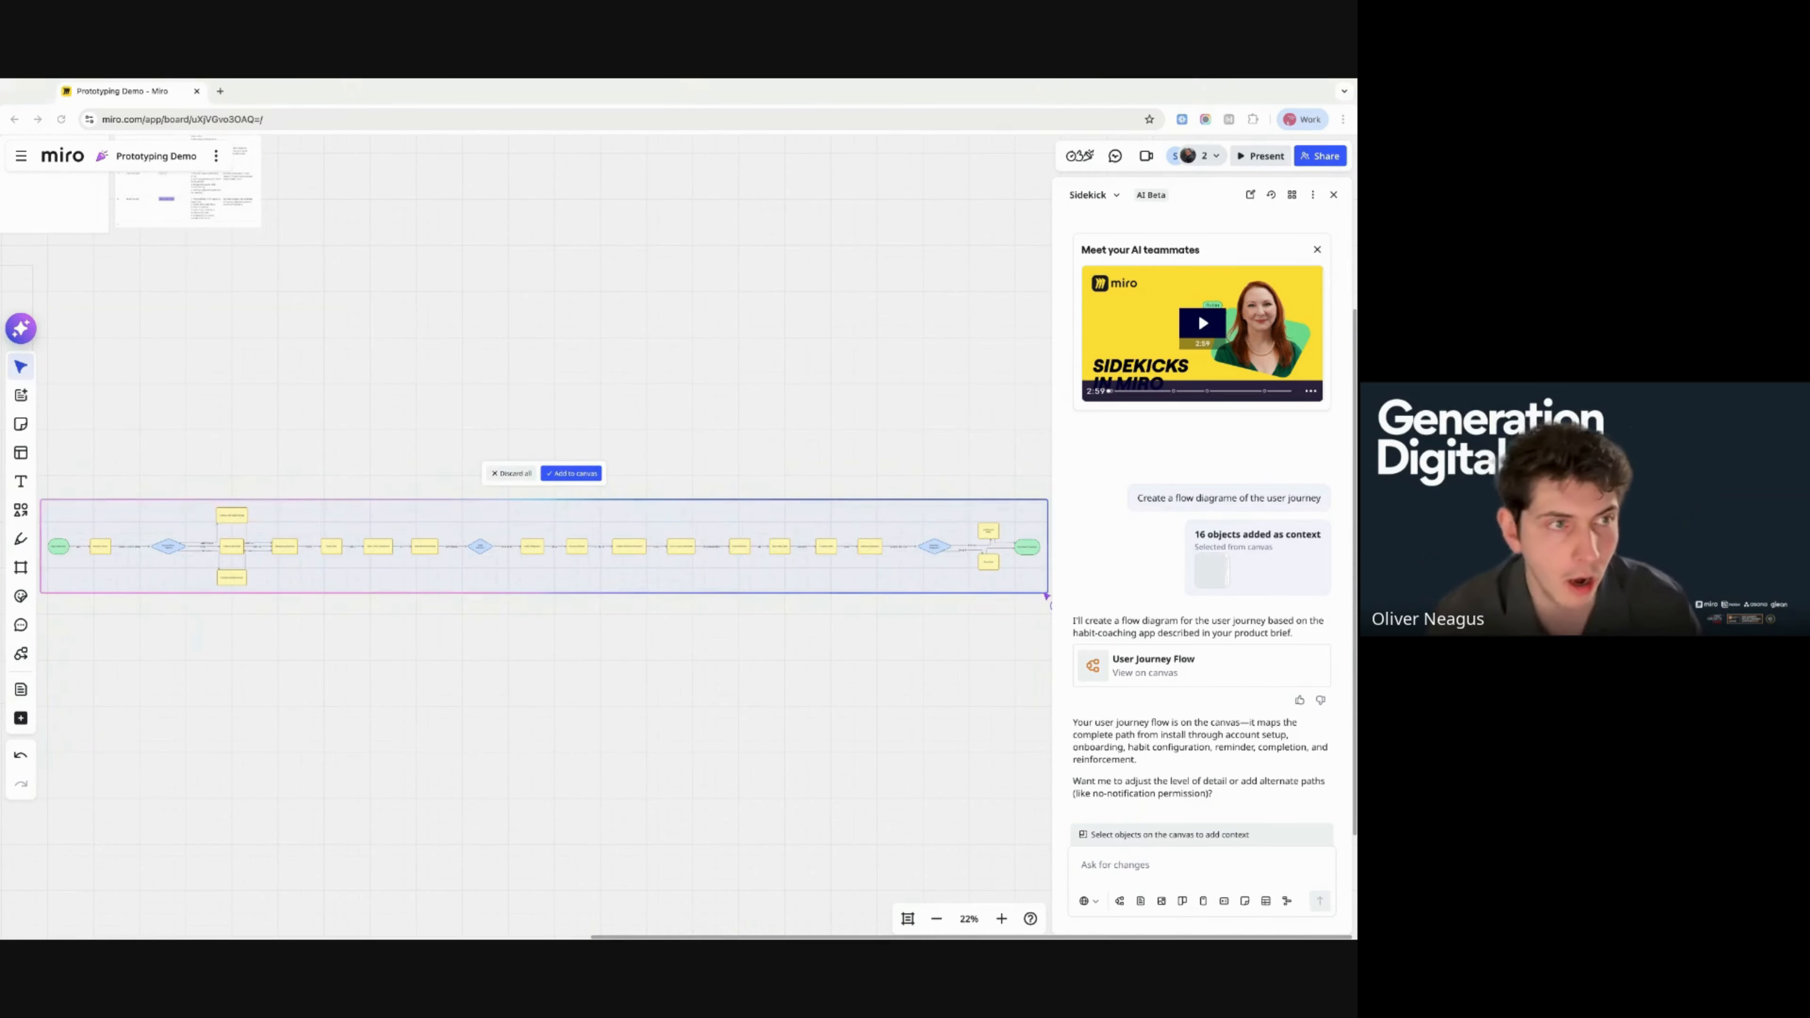
- Add the generated User Journey Flow diagram to the canvas permanently
{"action": "scroll", "coordinate": [788, 491], "scroll_direction": "left", "scroll_amount": 2}
{"action": "scroll", "coordinate": [788, 491], "scroll_direction": "right", "scroll_amount": 1}
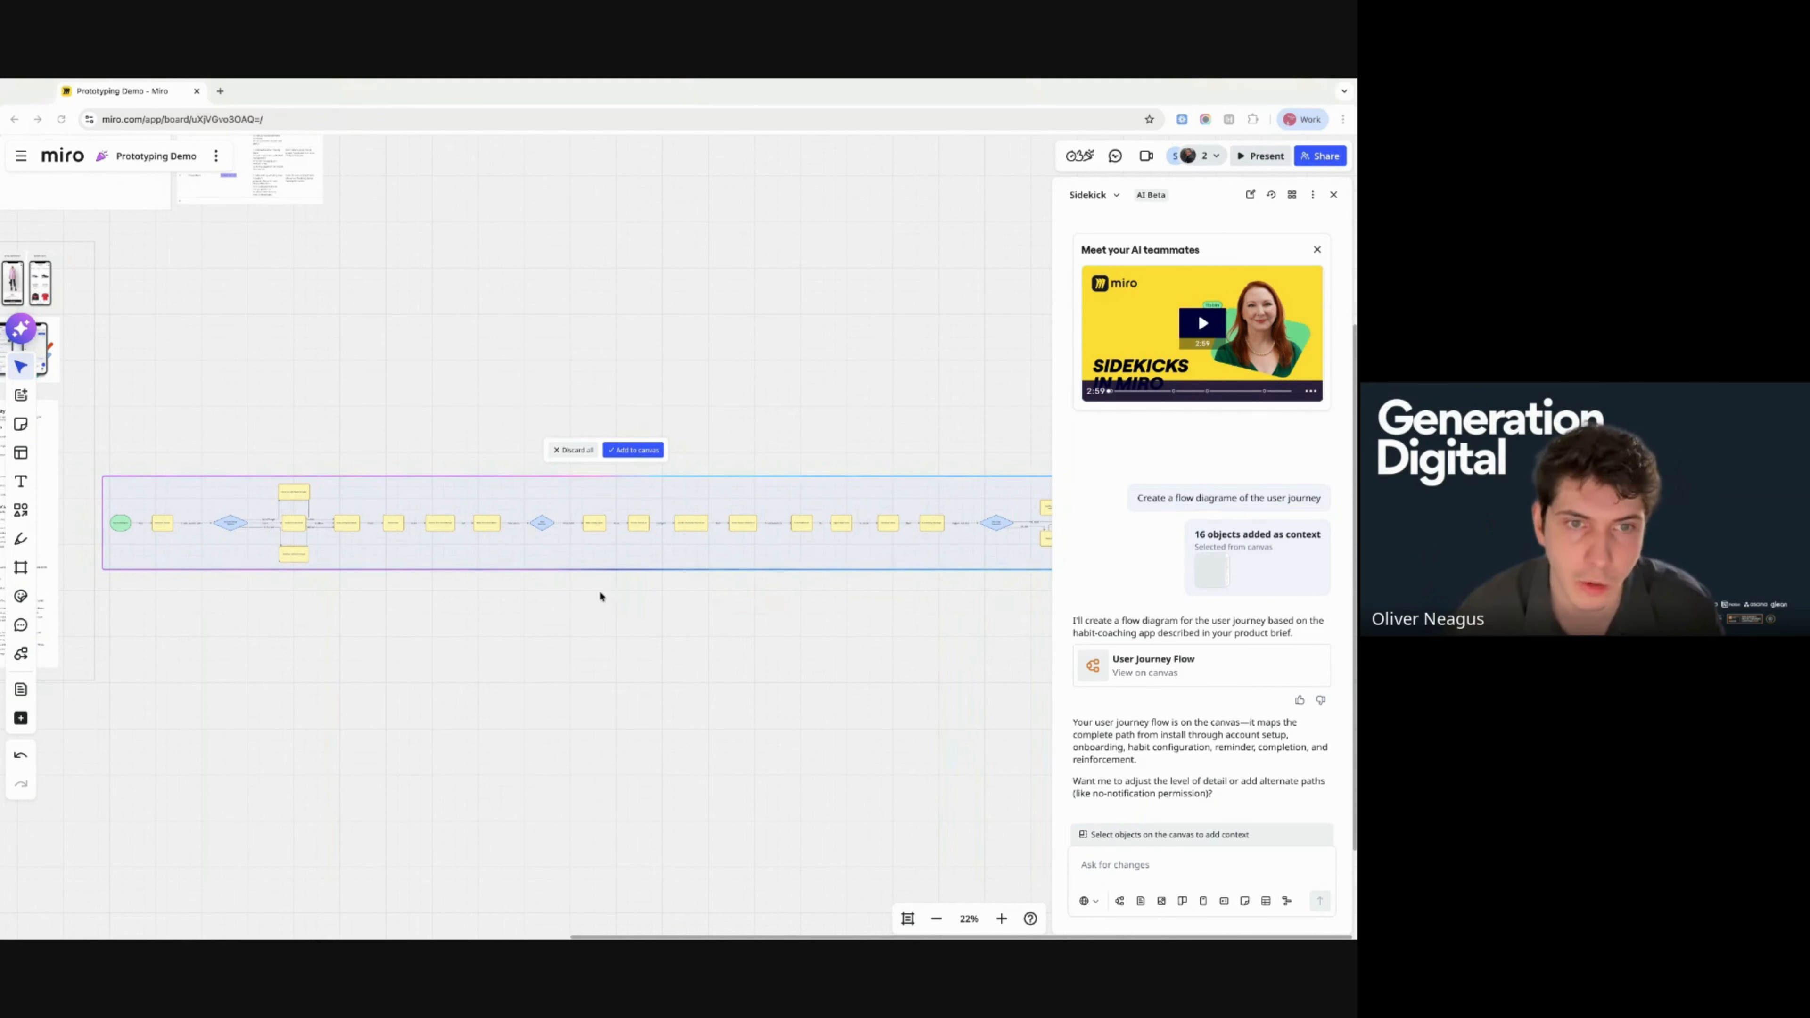
{"action": "left_click", "coordinate": [633, 449]}
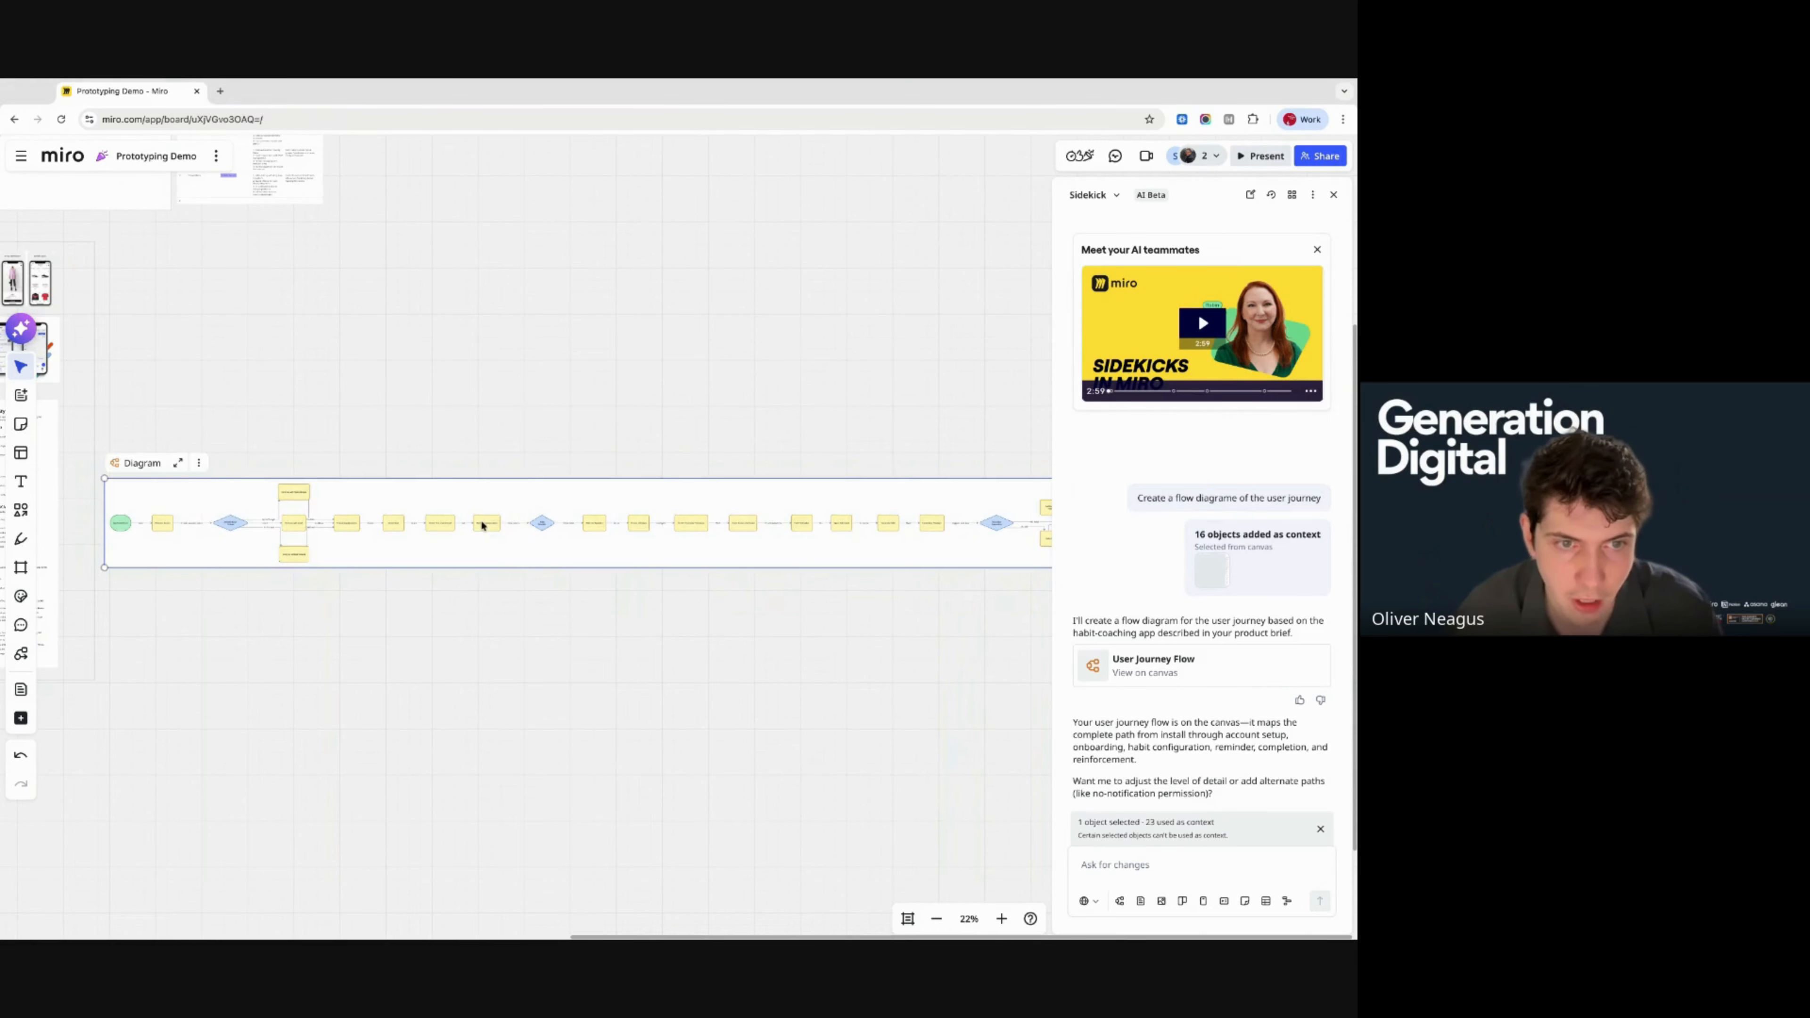
{"action": "scroll", "coordinate": [559, 752], "scroll_direction": "down", "scroll_amount": 4}
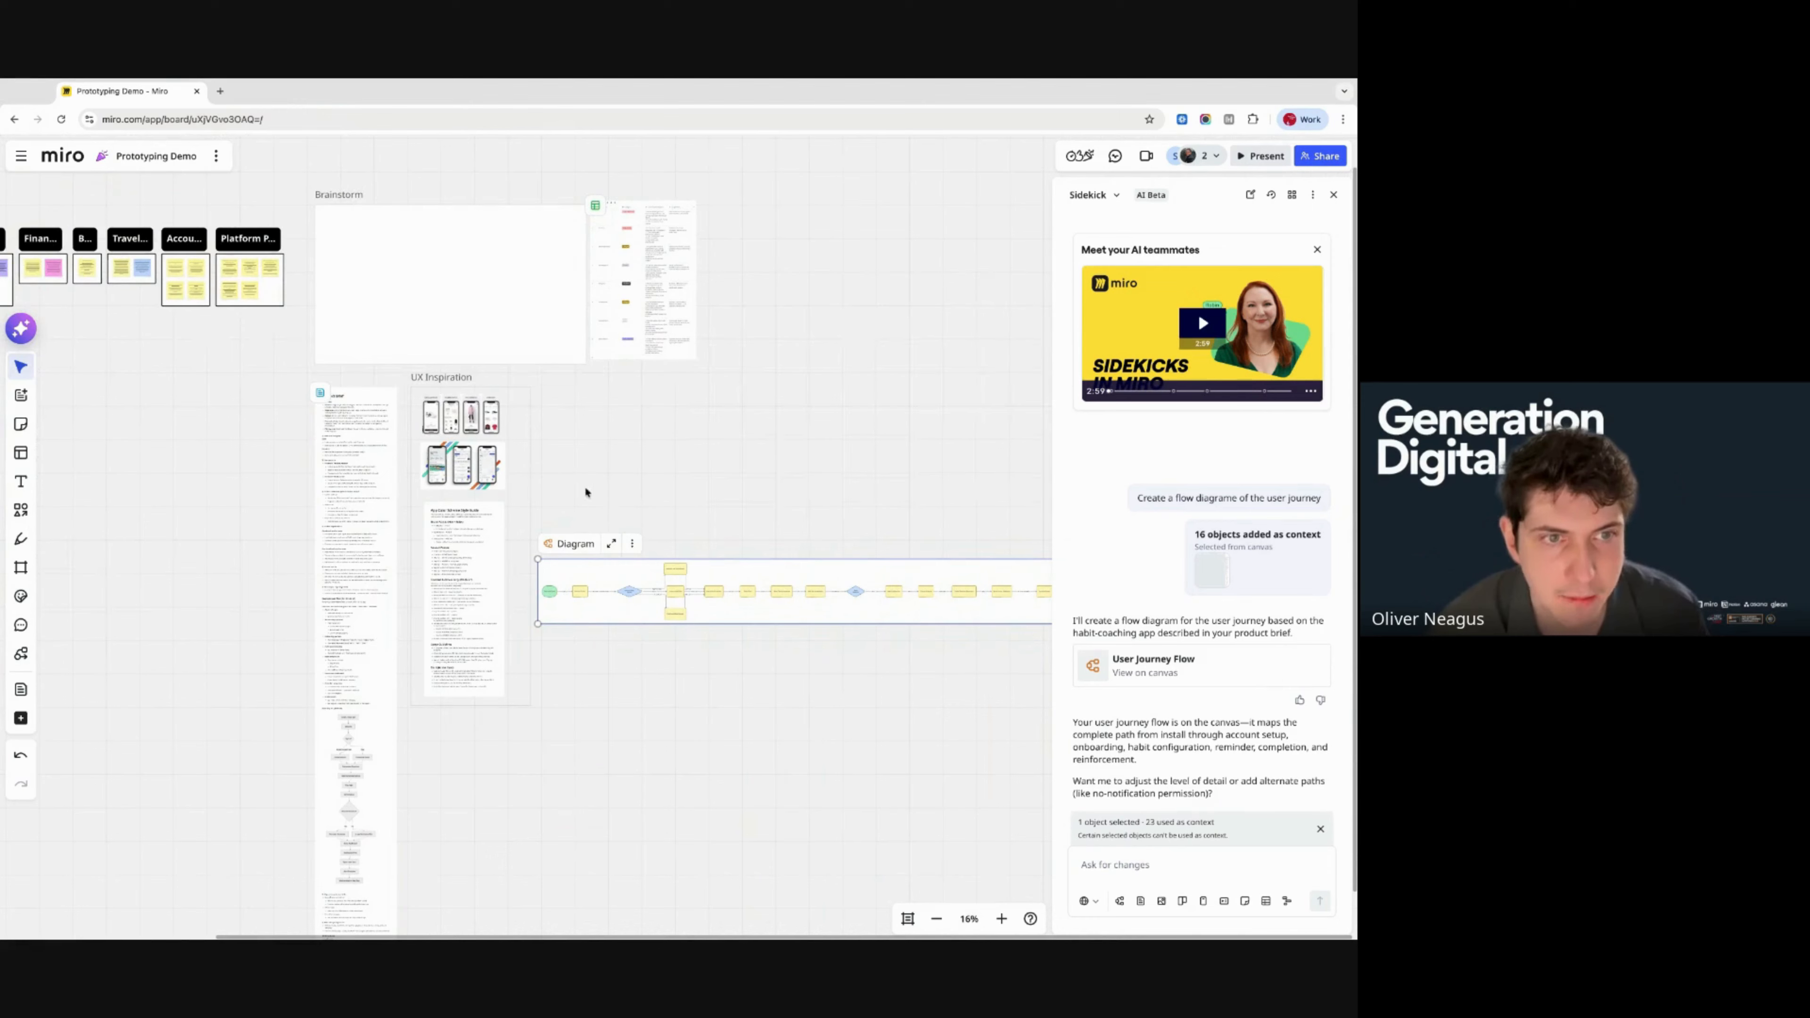
- Select the UX Inspiration frame, document card, category boards and brainstorm table together
{"action": "left_click", "coordinate": [454, 379], "text": "shift"}
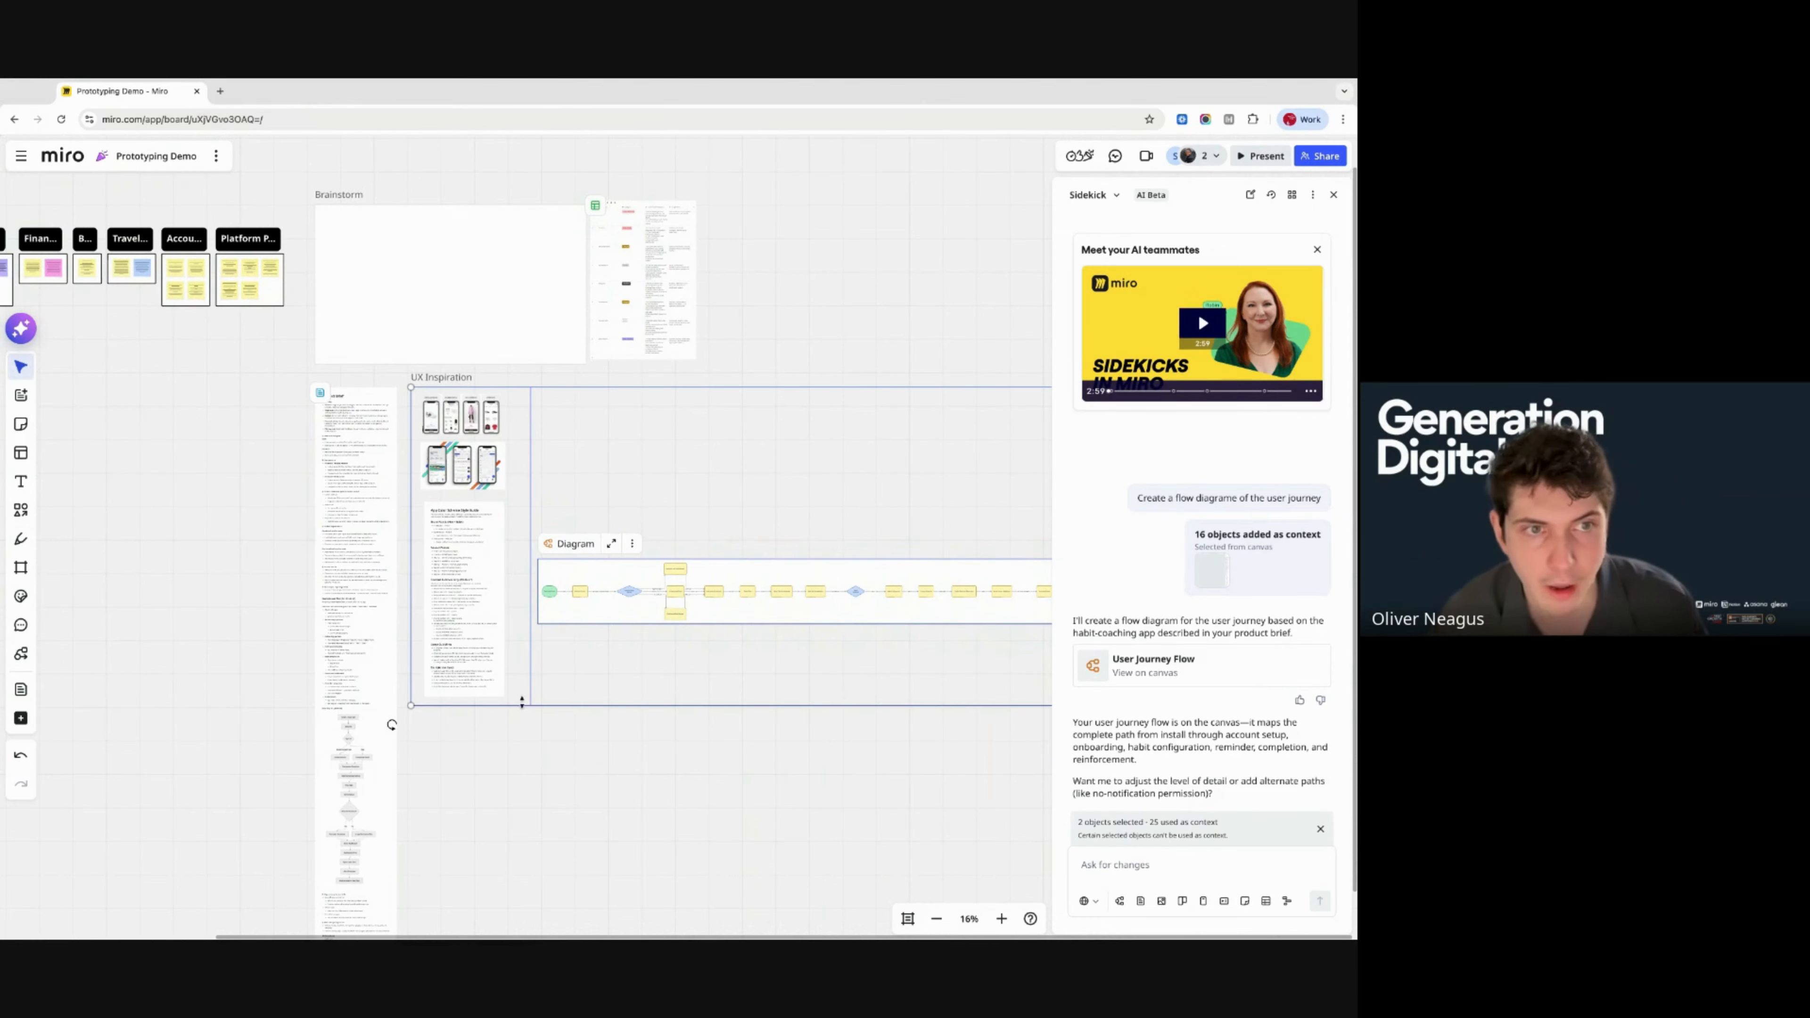
{"action": "left_click", "coordinate": [364, 394], "text": "shift"}
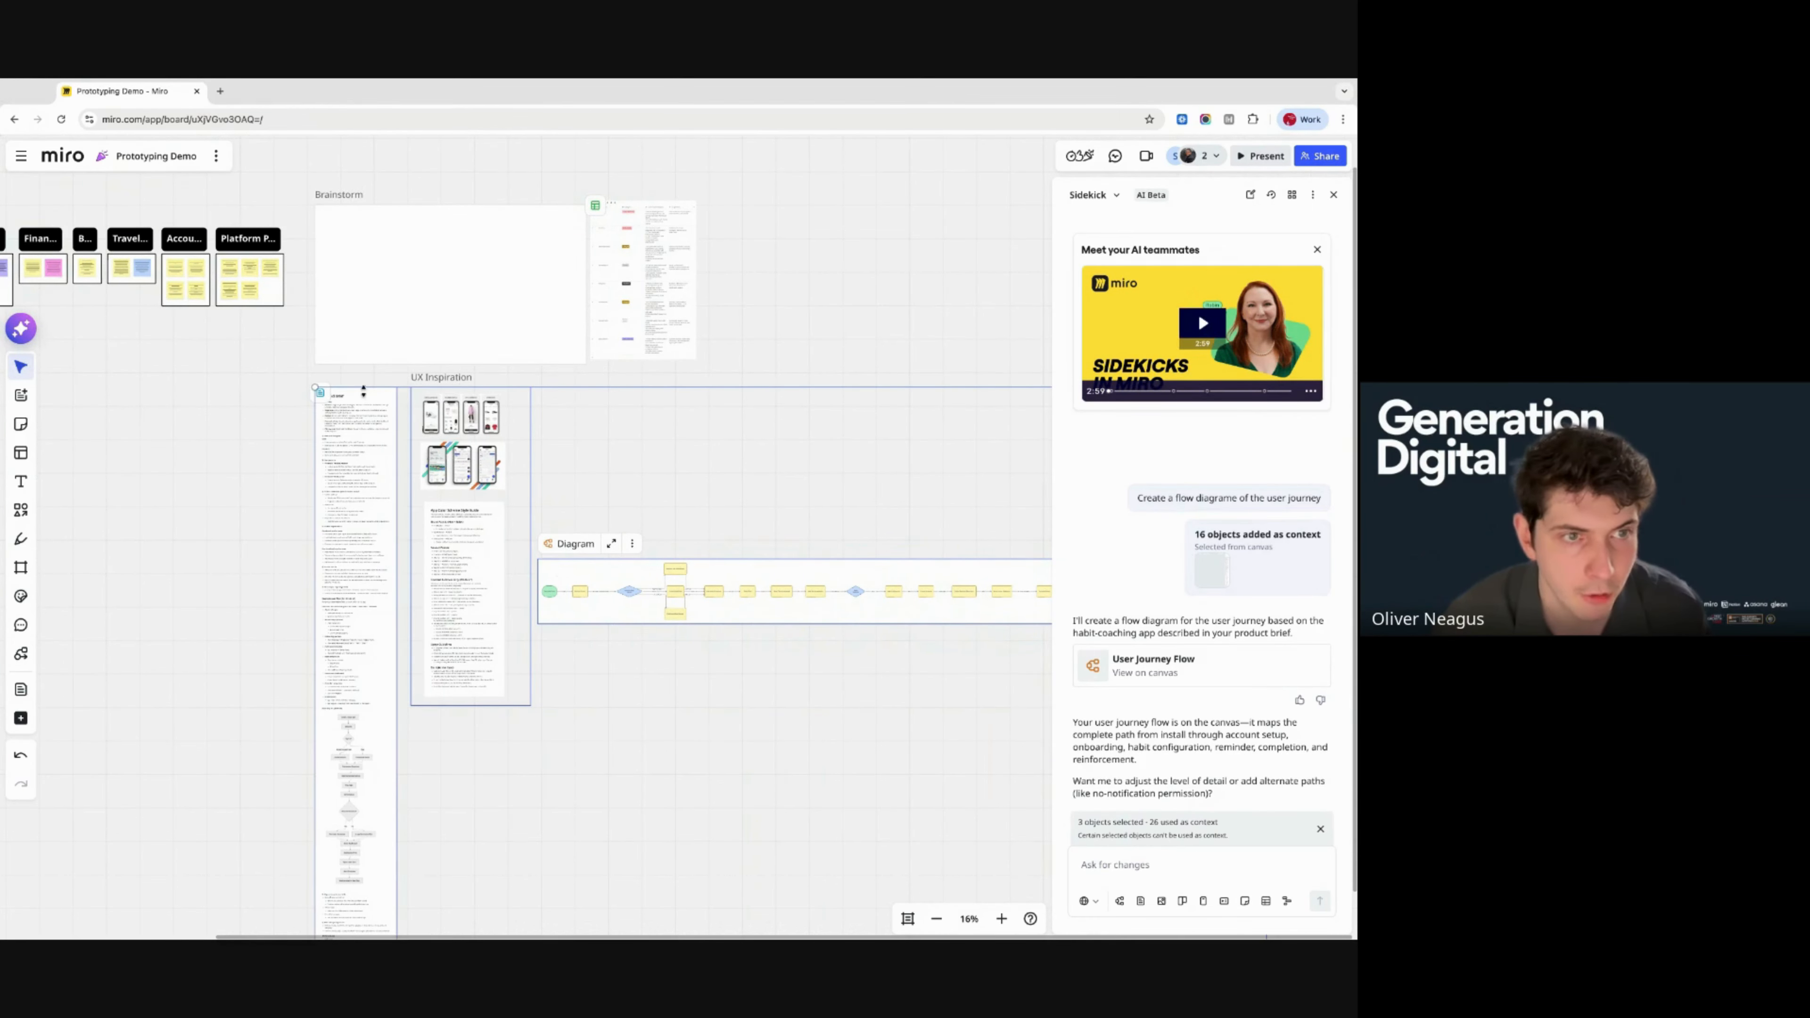
{"action": "scroll", "coordinate": [363, 394], "scroll_direction": "up", "scroll_amount": 3}
{"action": "scroll", "coordinate": [364, 394], "scroll_direction": "left", "scroll_amount": 5}
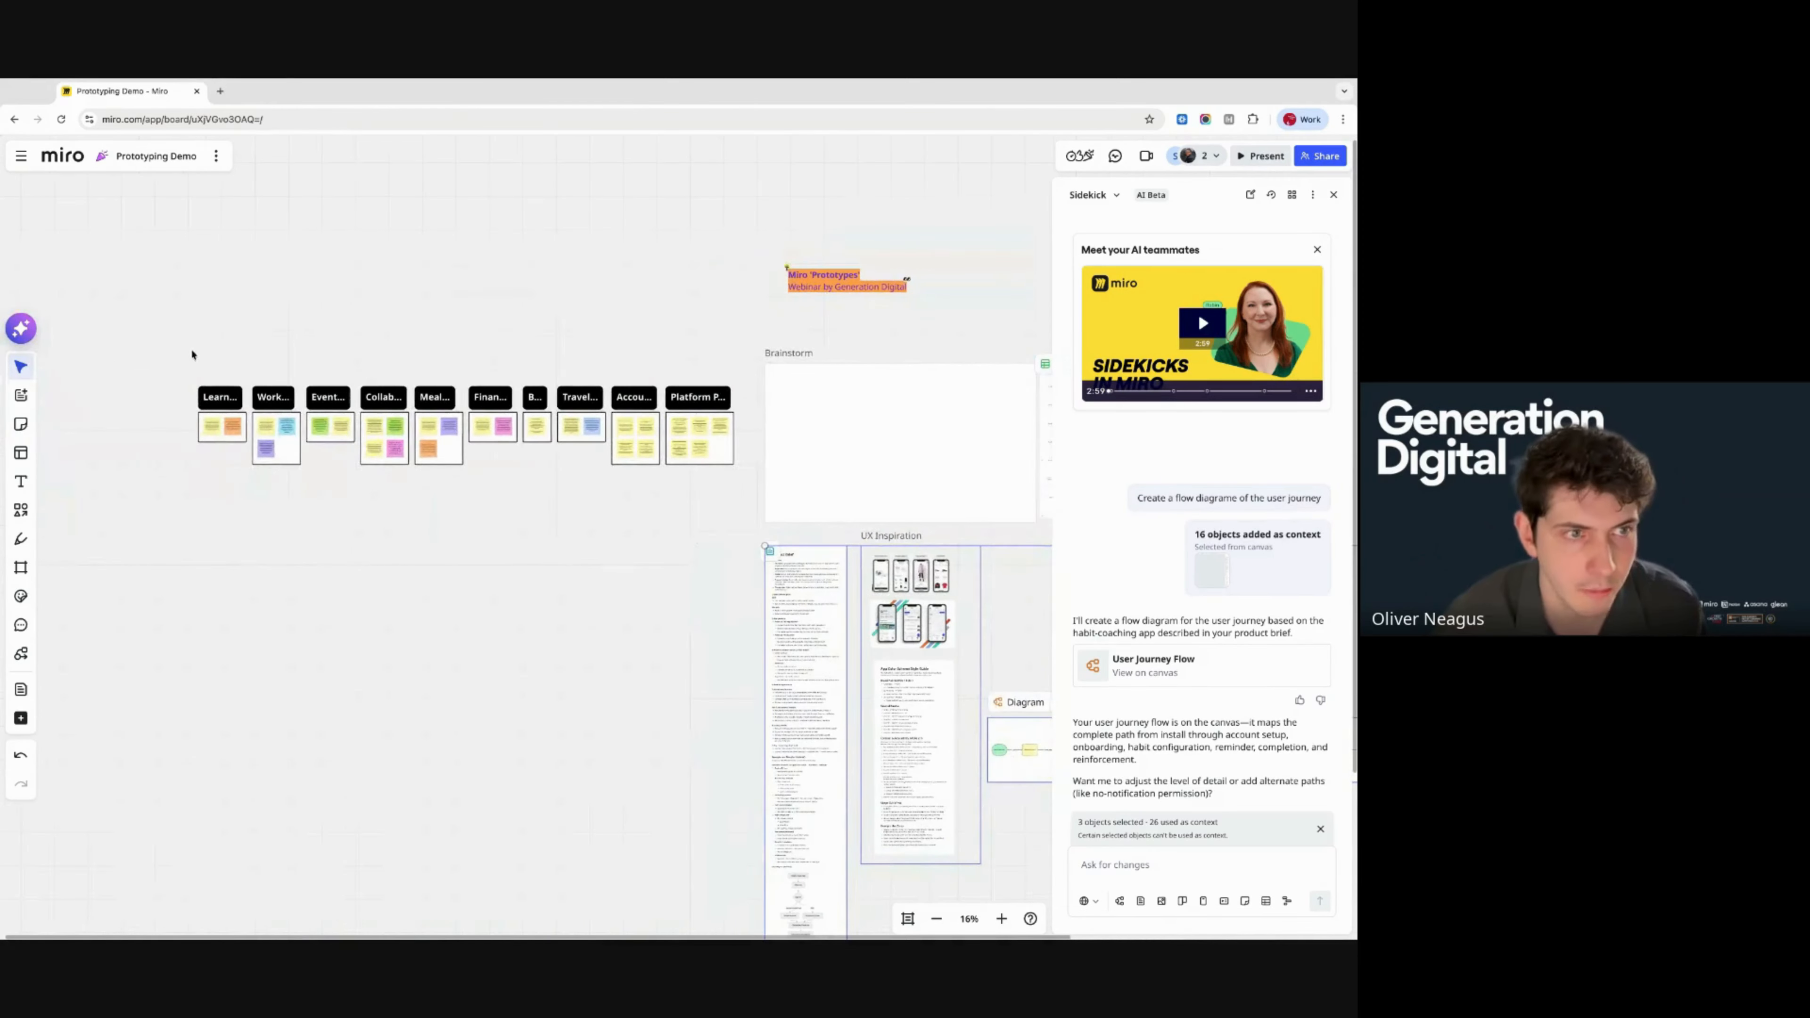
{"action": "mouse_move", "coordinate": [176, 347]}
{"action": "left_mouse_down"}
{"action": "mouse_move", "coordinate": [659, 569]}
{"action": "mouse_move", "coordinate": [732, 581]}
{"action": "mouse_move", "coordinate": [176, 350]}
{"action": "left_mouse_up"}
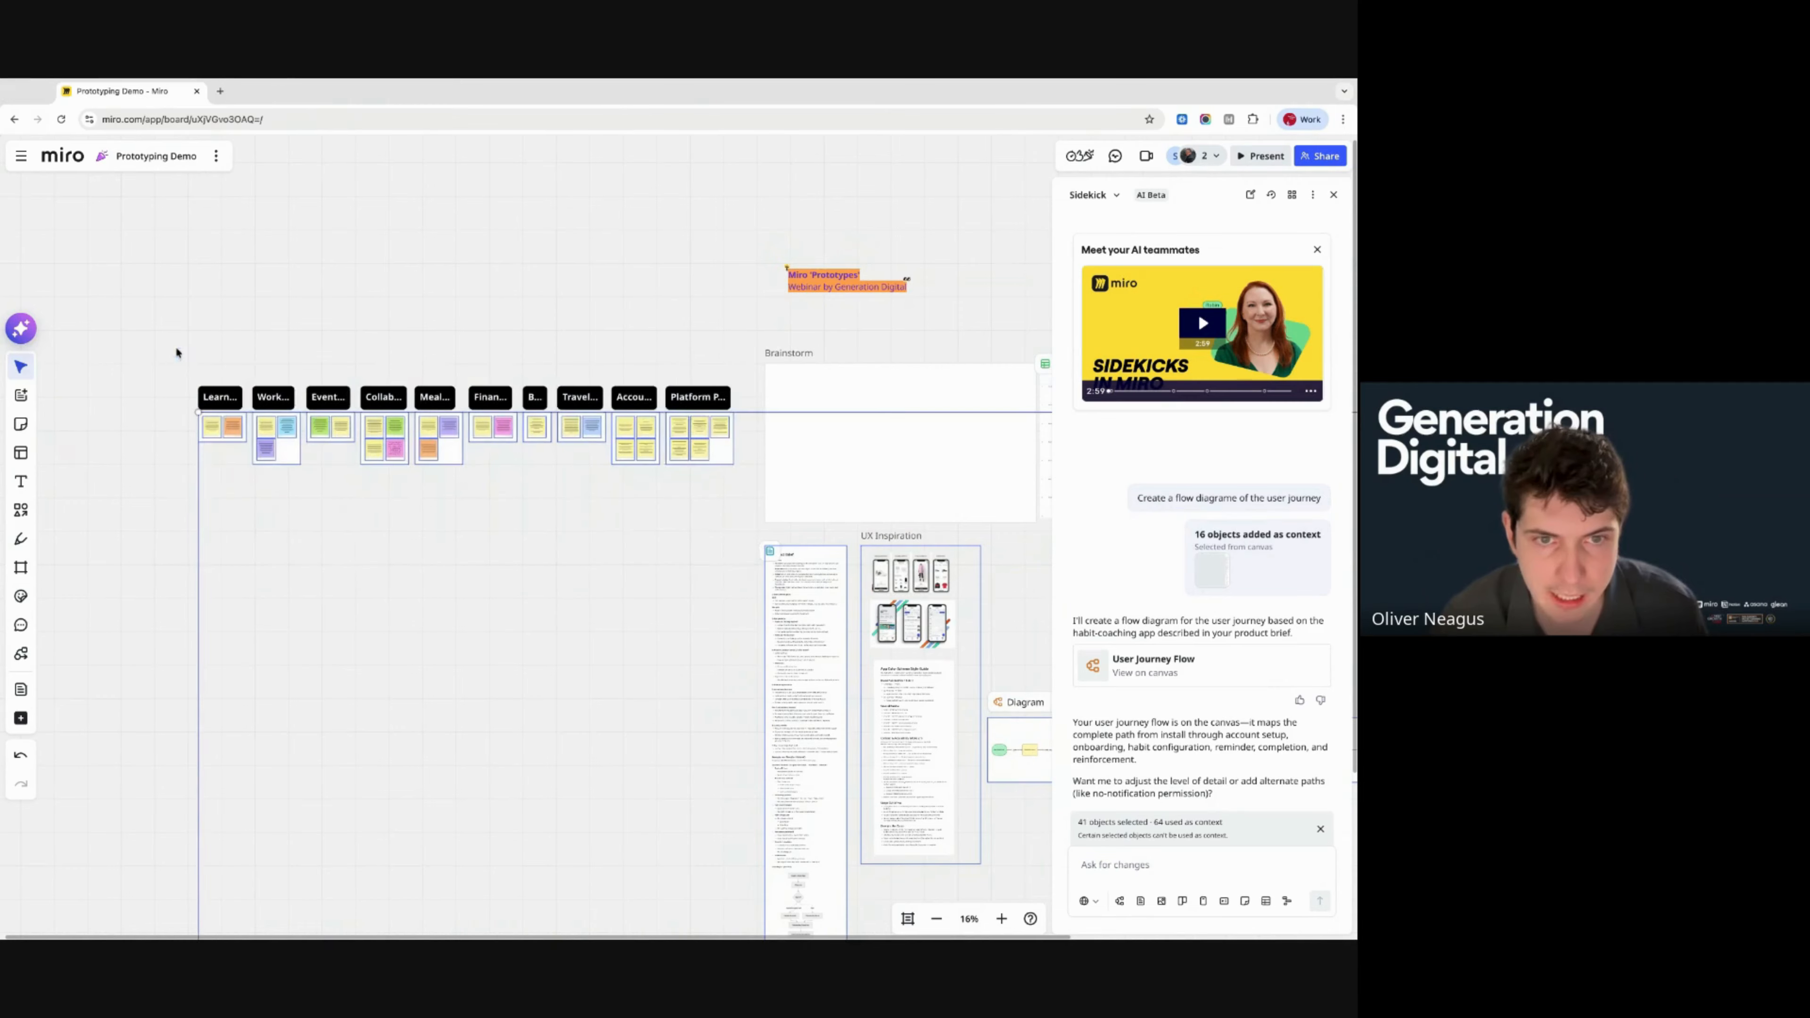
{"action": "scroll", "coordinate": [751, 342], "scroll_direction": "right", "scroll_amount": 5}
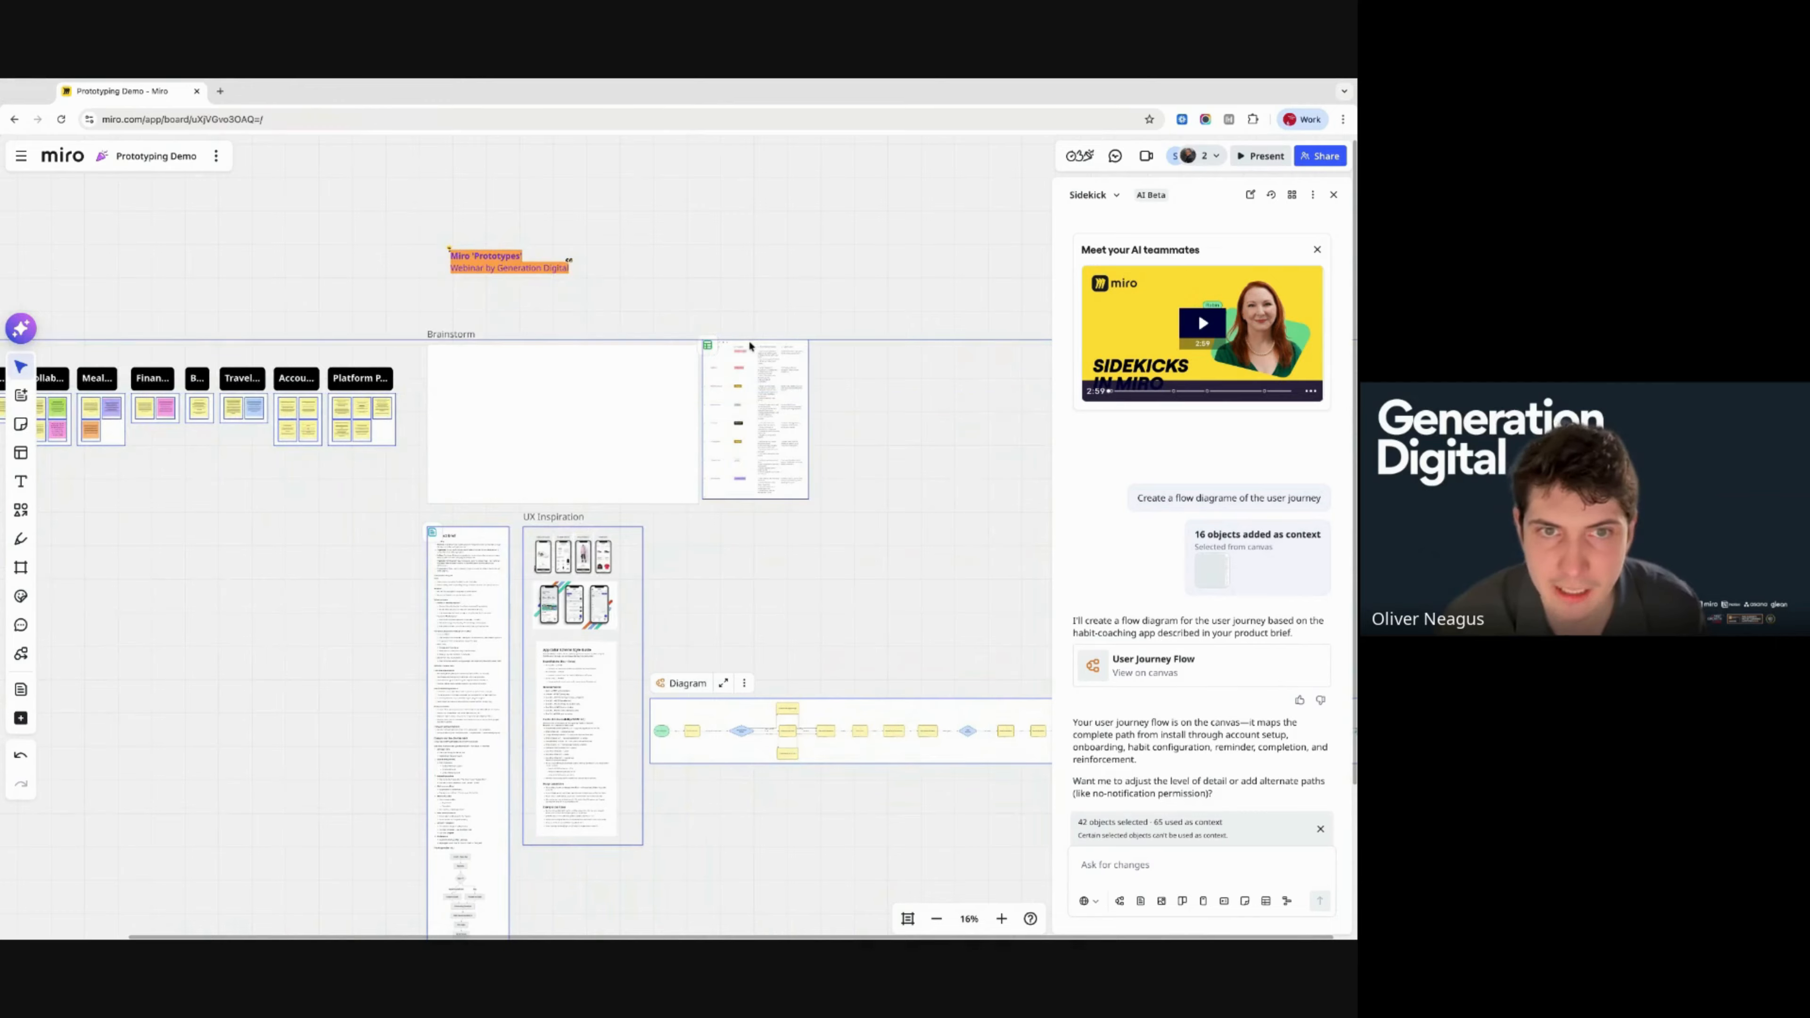
{"action": "left_click", "coordinate": [751, 342], "text": "shift"}
{"action": "scroll", "coordinate": [572, 764], "scroll_direction": "down", "scroll_amount": 3}
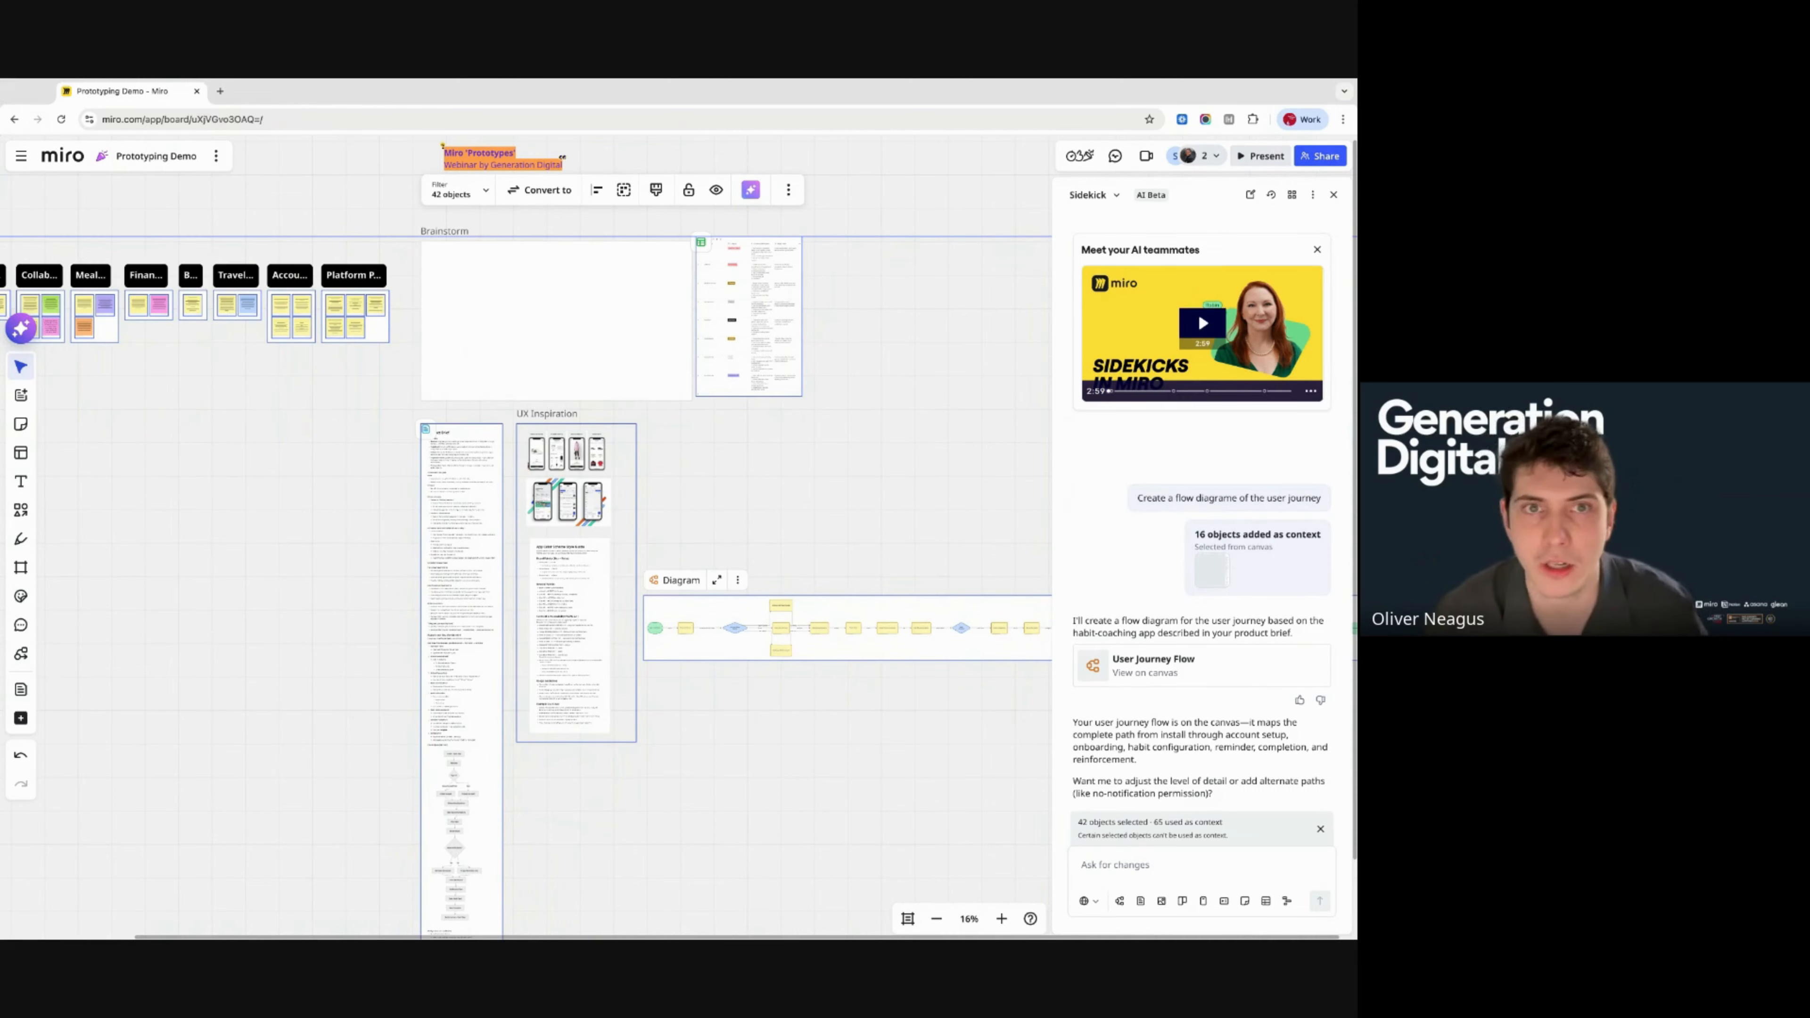
- Choose Prototype from the AI actions for the 42 selected objects
{"action": "left_click", "coordinate": [751, 190]}
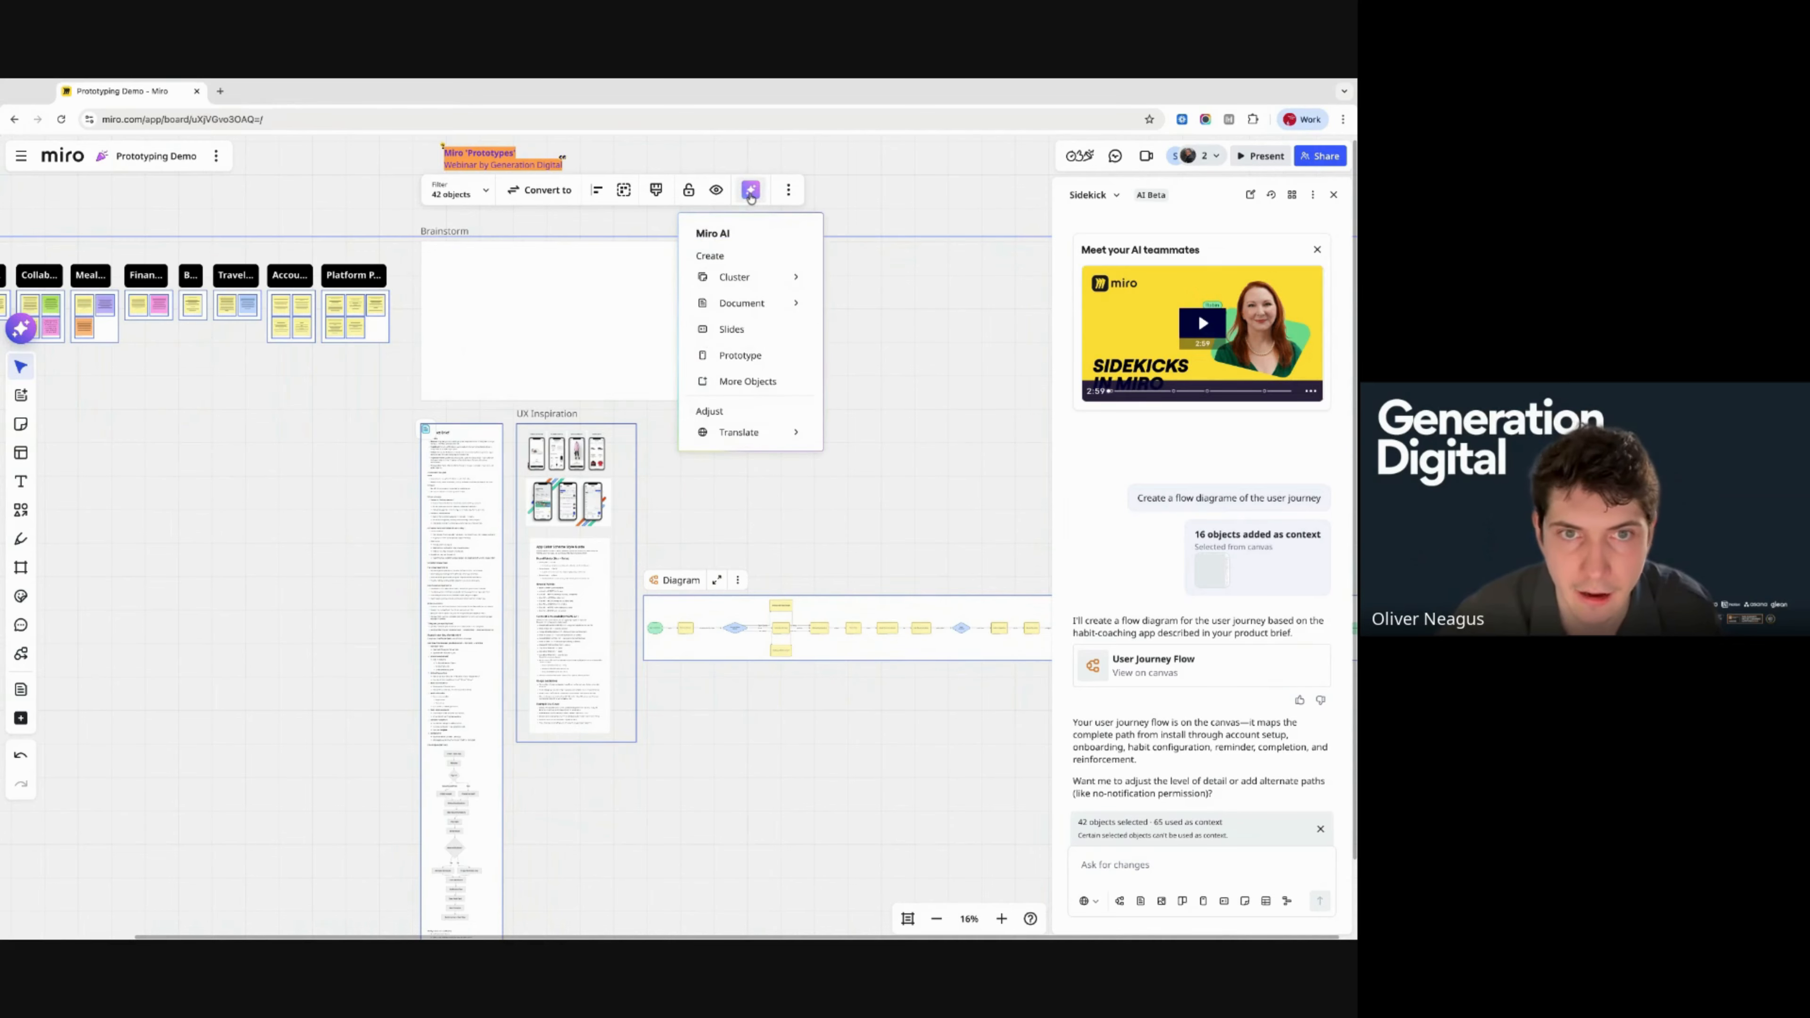
{"action": "left_click", "coordinate": [748, 354]}
{"action": "scroll", "coordinate": [858, 512], "scroll_direction": "right", "scroll_amount": 3}
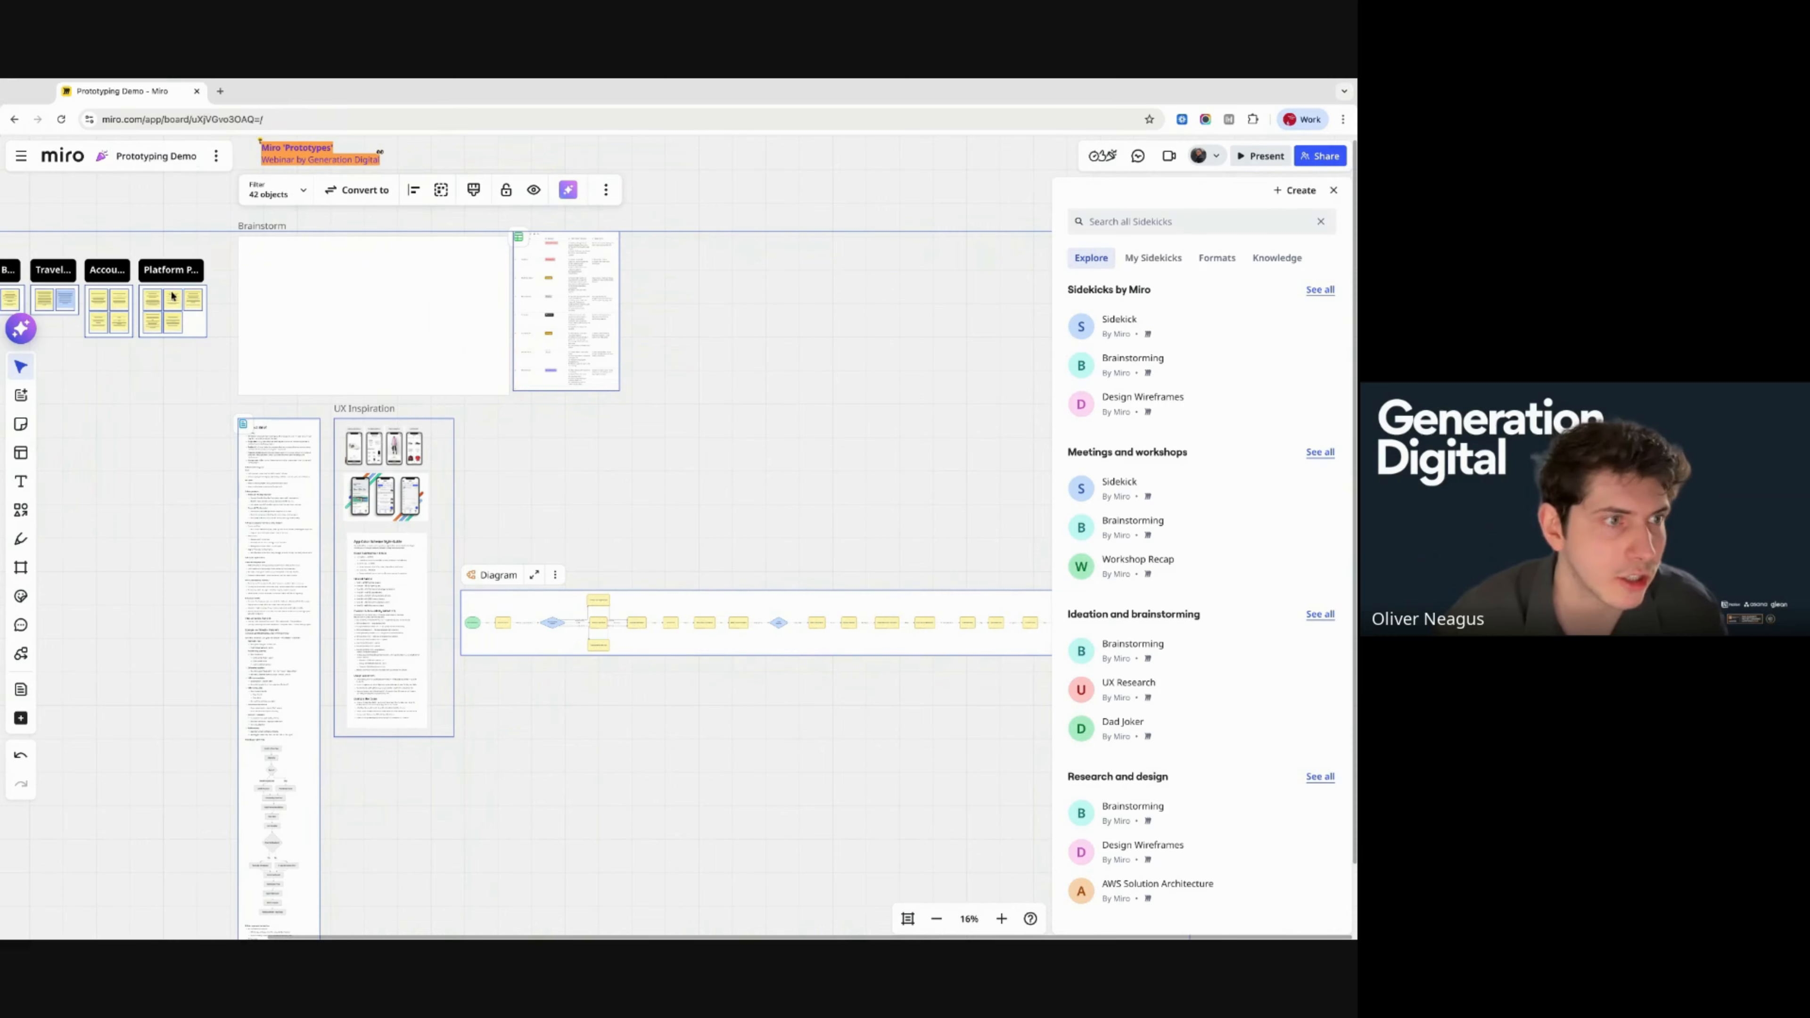
- Switch Sidekick to Create prototype and request a first draft prototype of the user journey using all canvas assets
{"action": "left_click", "coordinate": [21, 331]}
{"action": "left_click", "coordinate": [21, 331]}
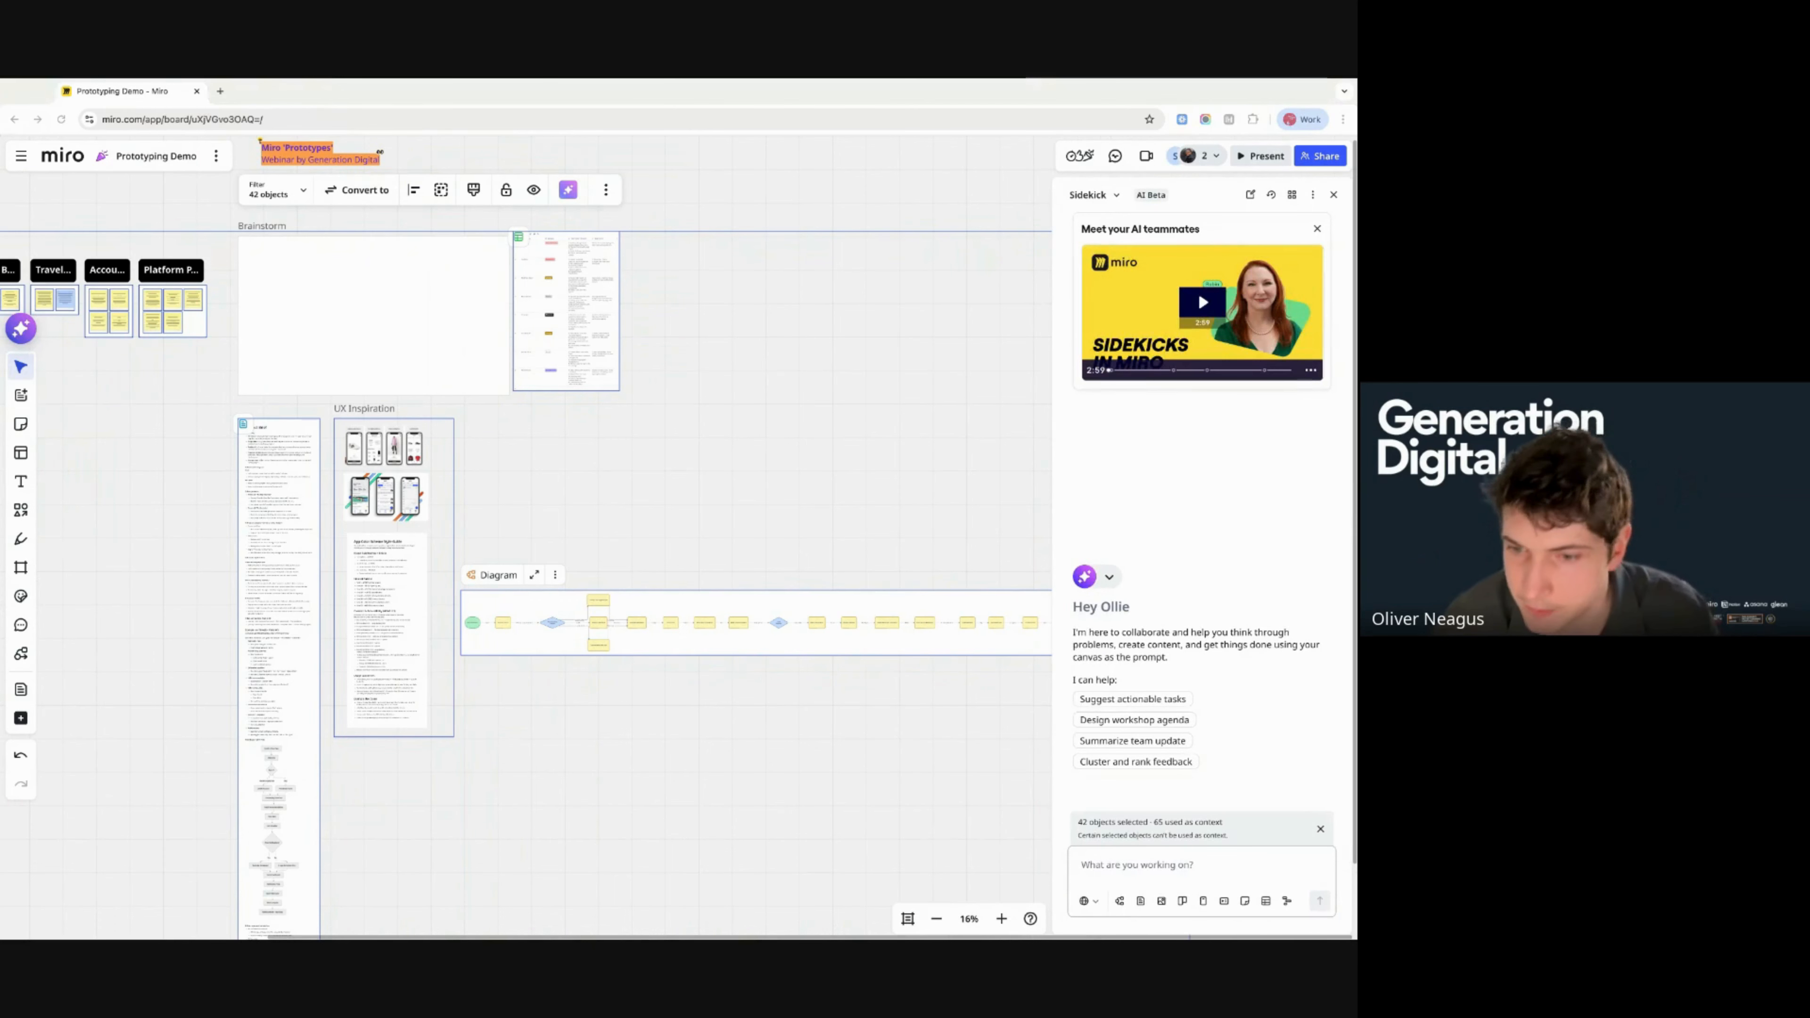
{"action": "left_click", "coordinate": [1203, 902]}
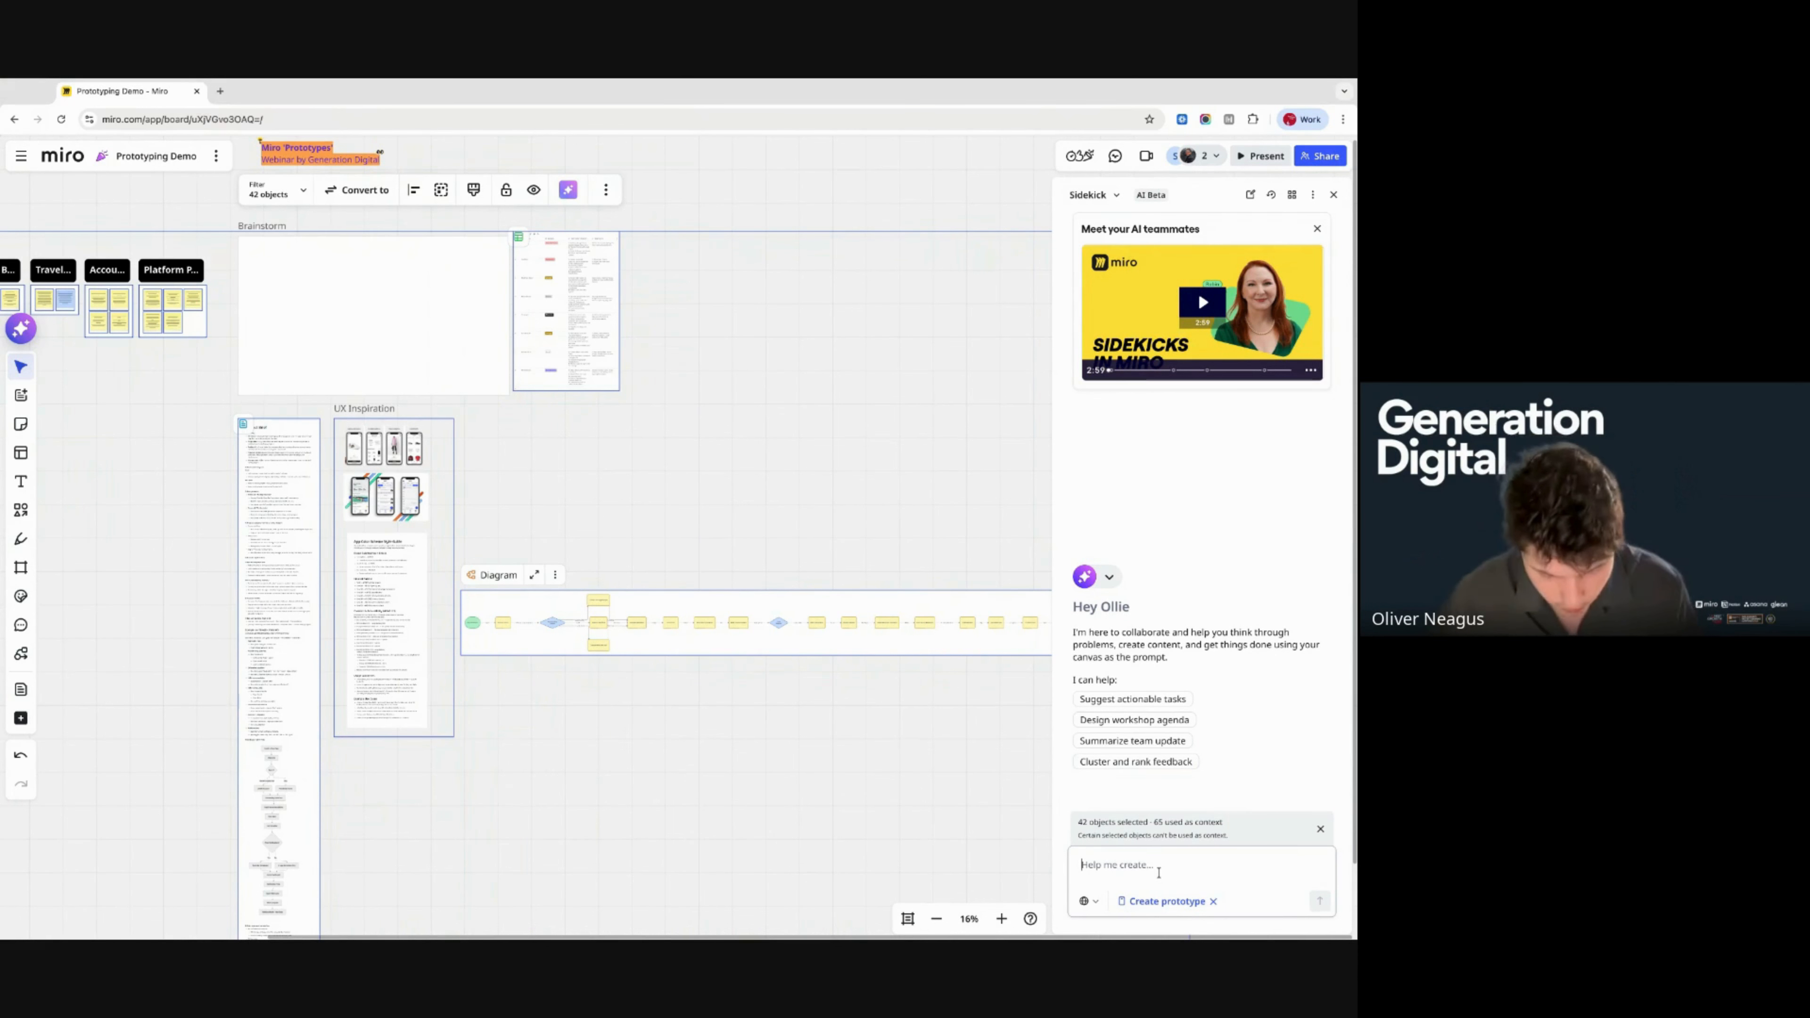
{"action": "type", "text": "Create me"}
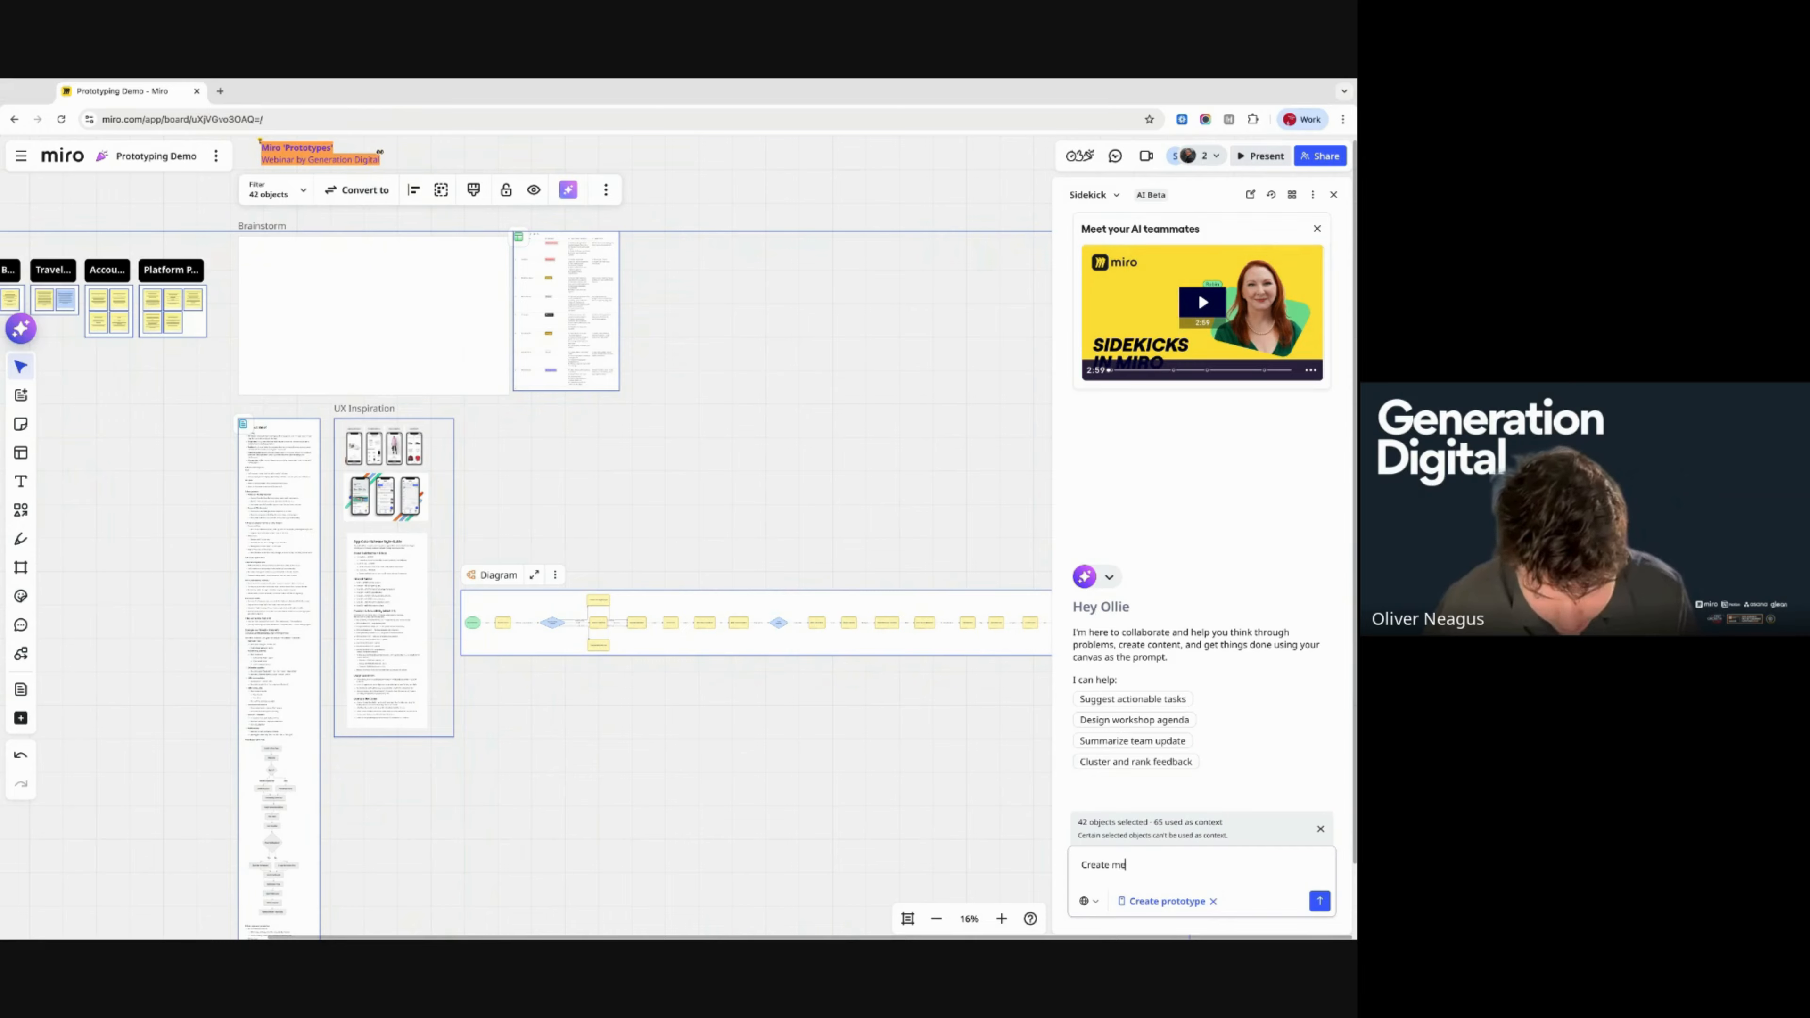
{"action": "type", "text": " a first draf"}
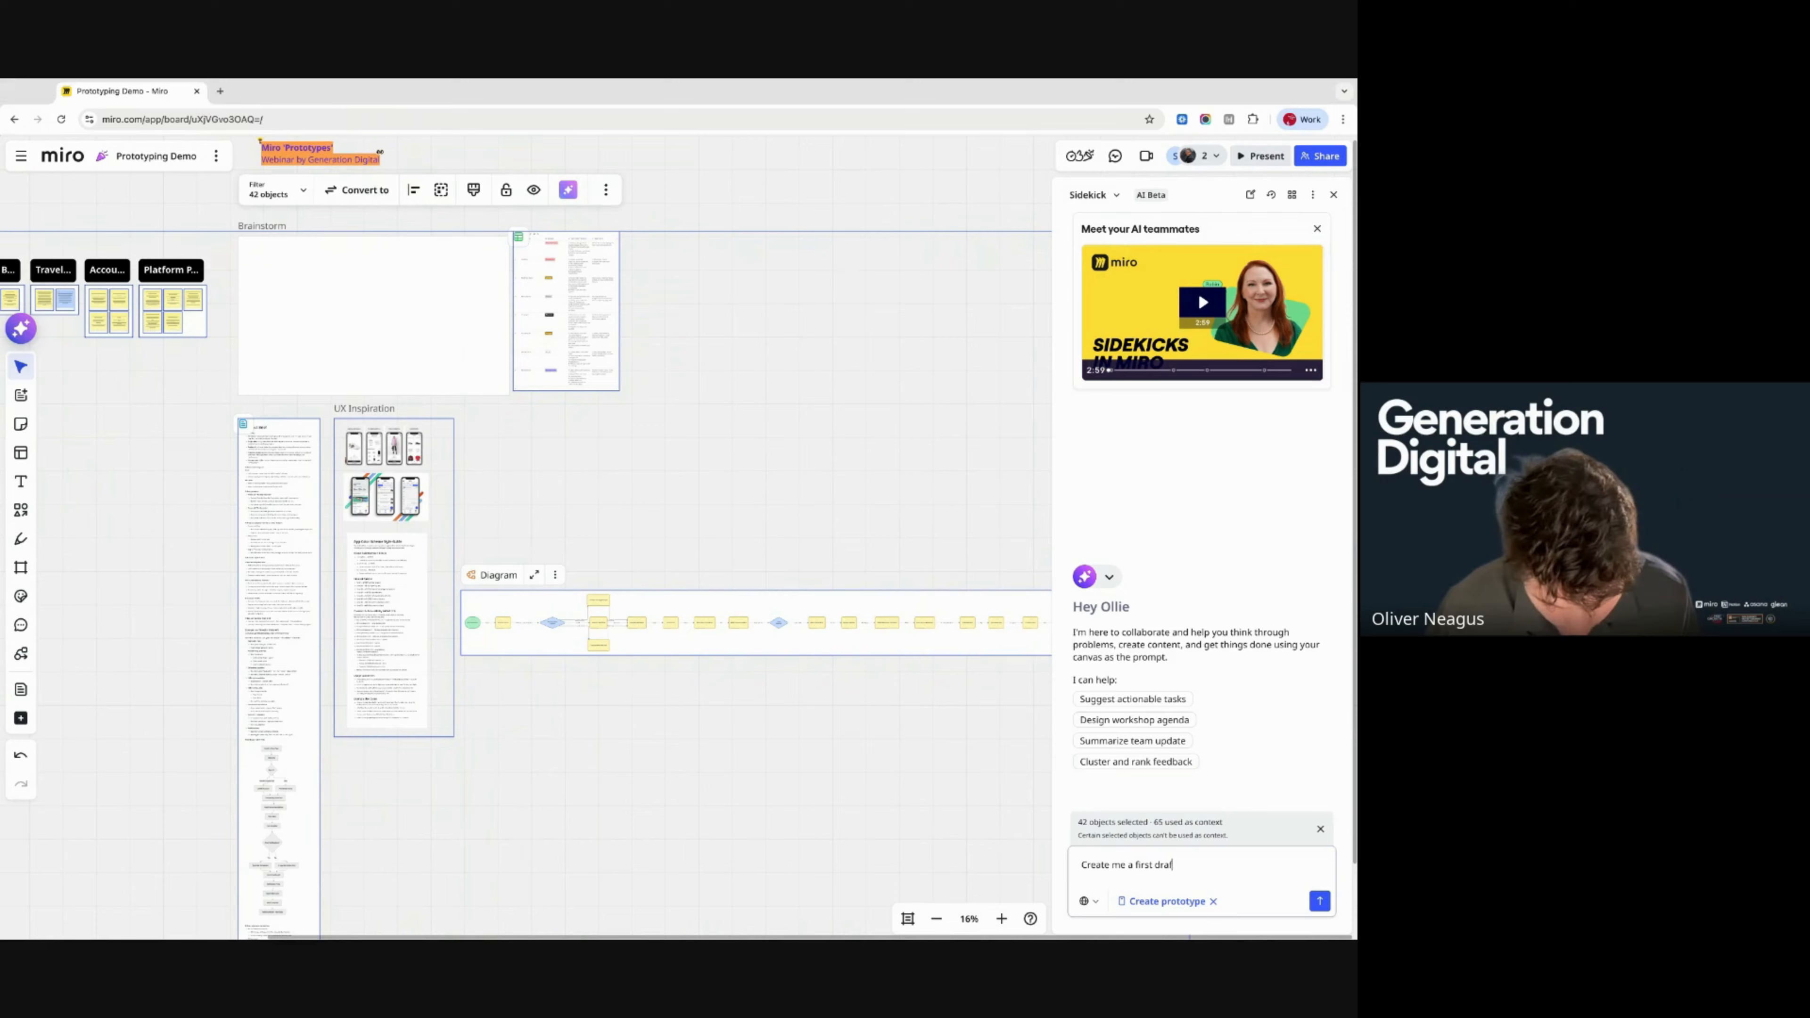
{"action": "type", "text": "t prototype o"}
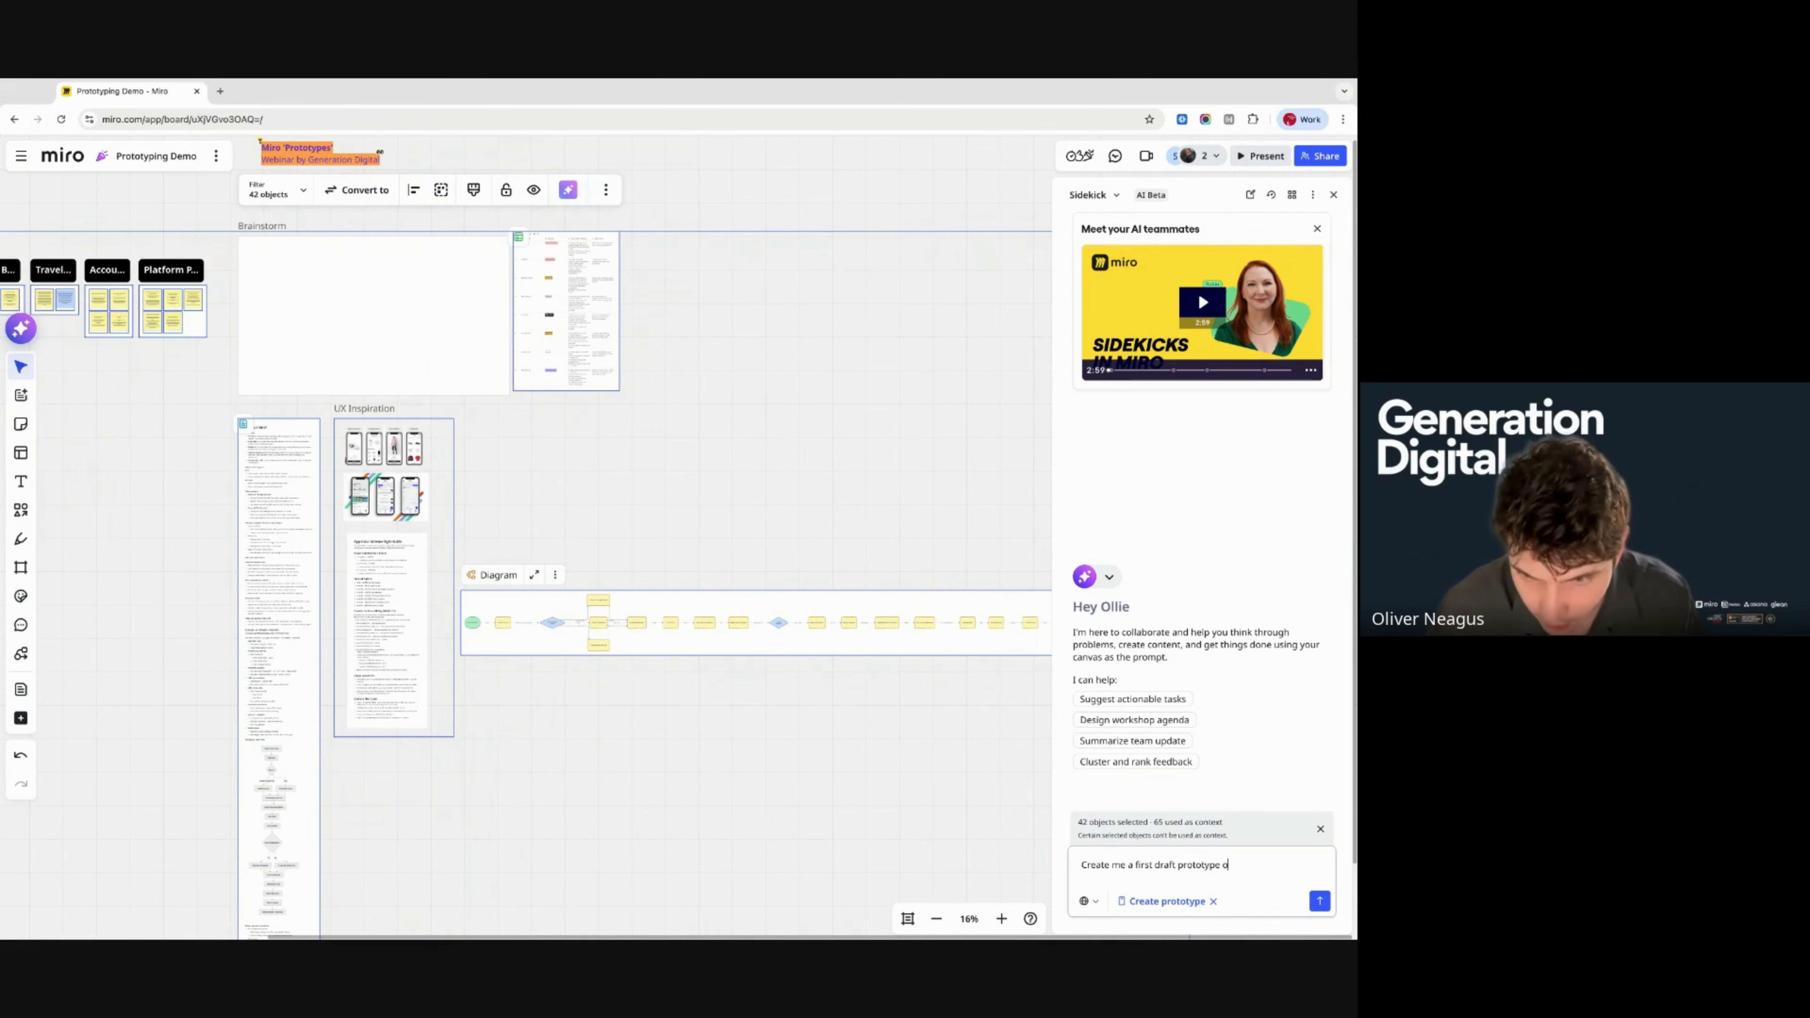
{"action": "type", "text": "f the us"}
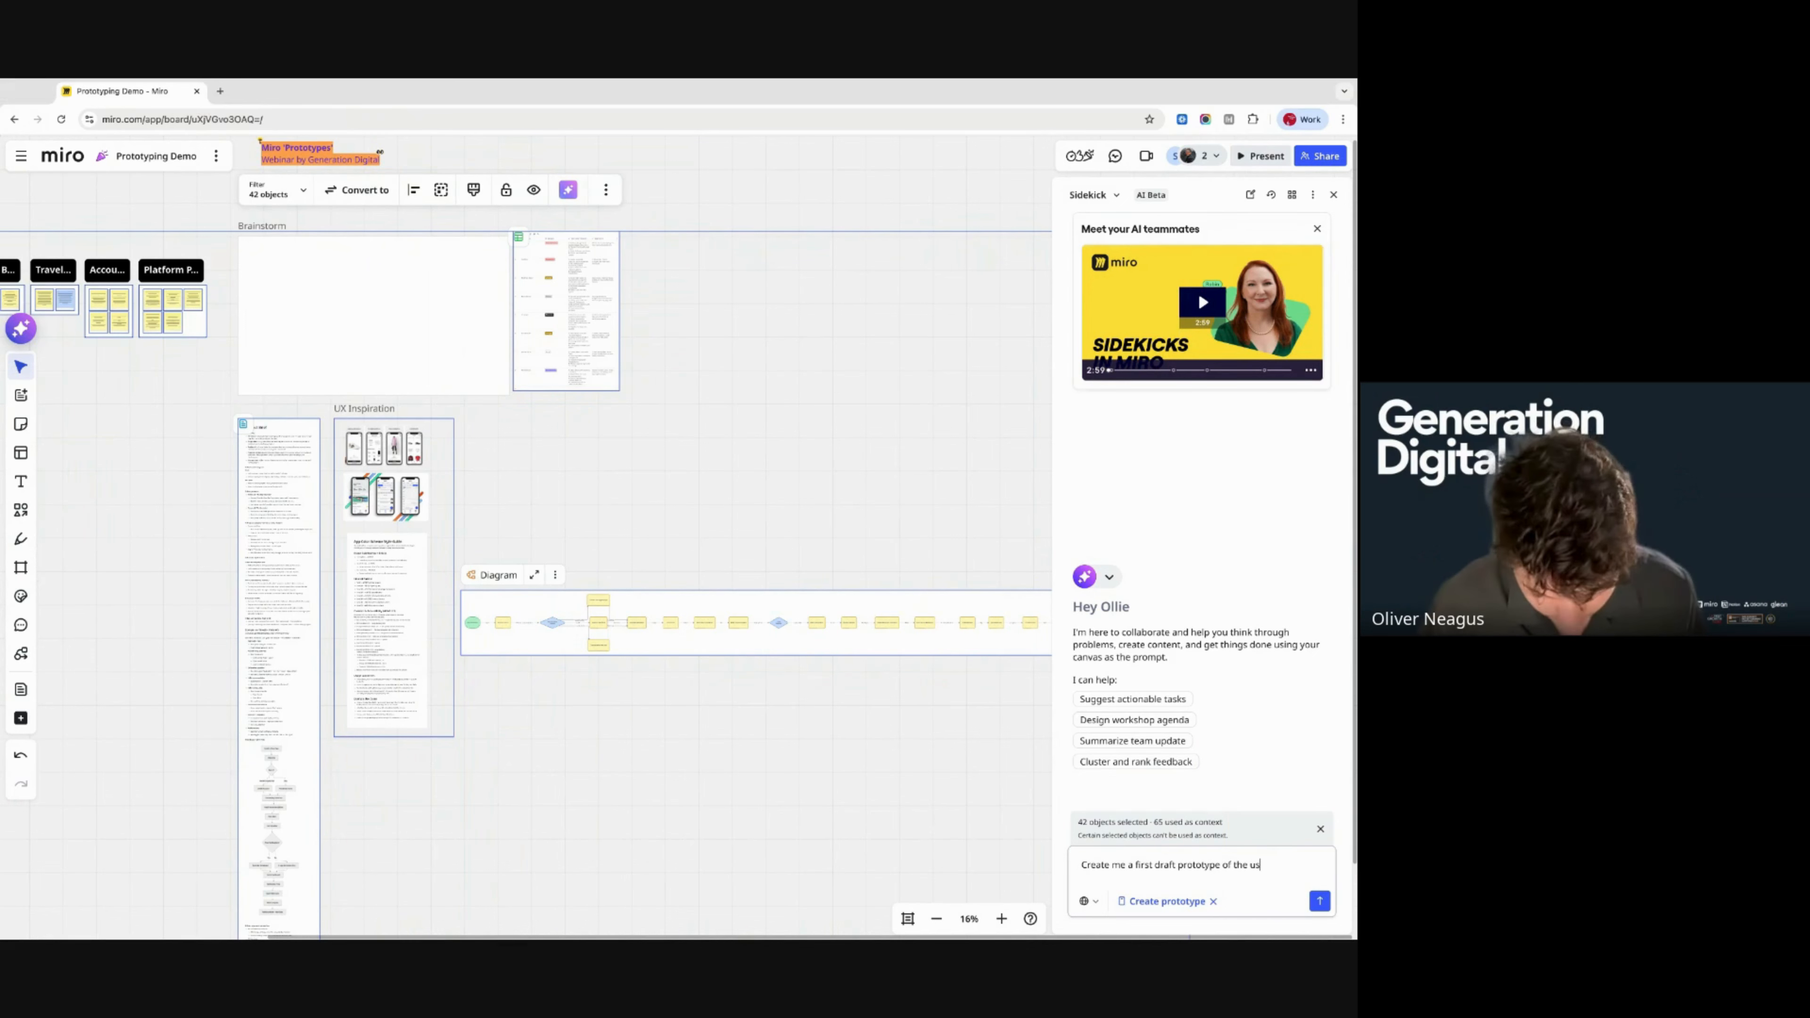
{"action": "type", "text": "er journey"}
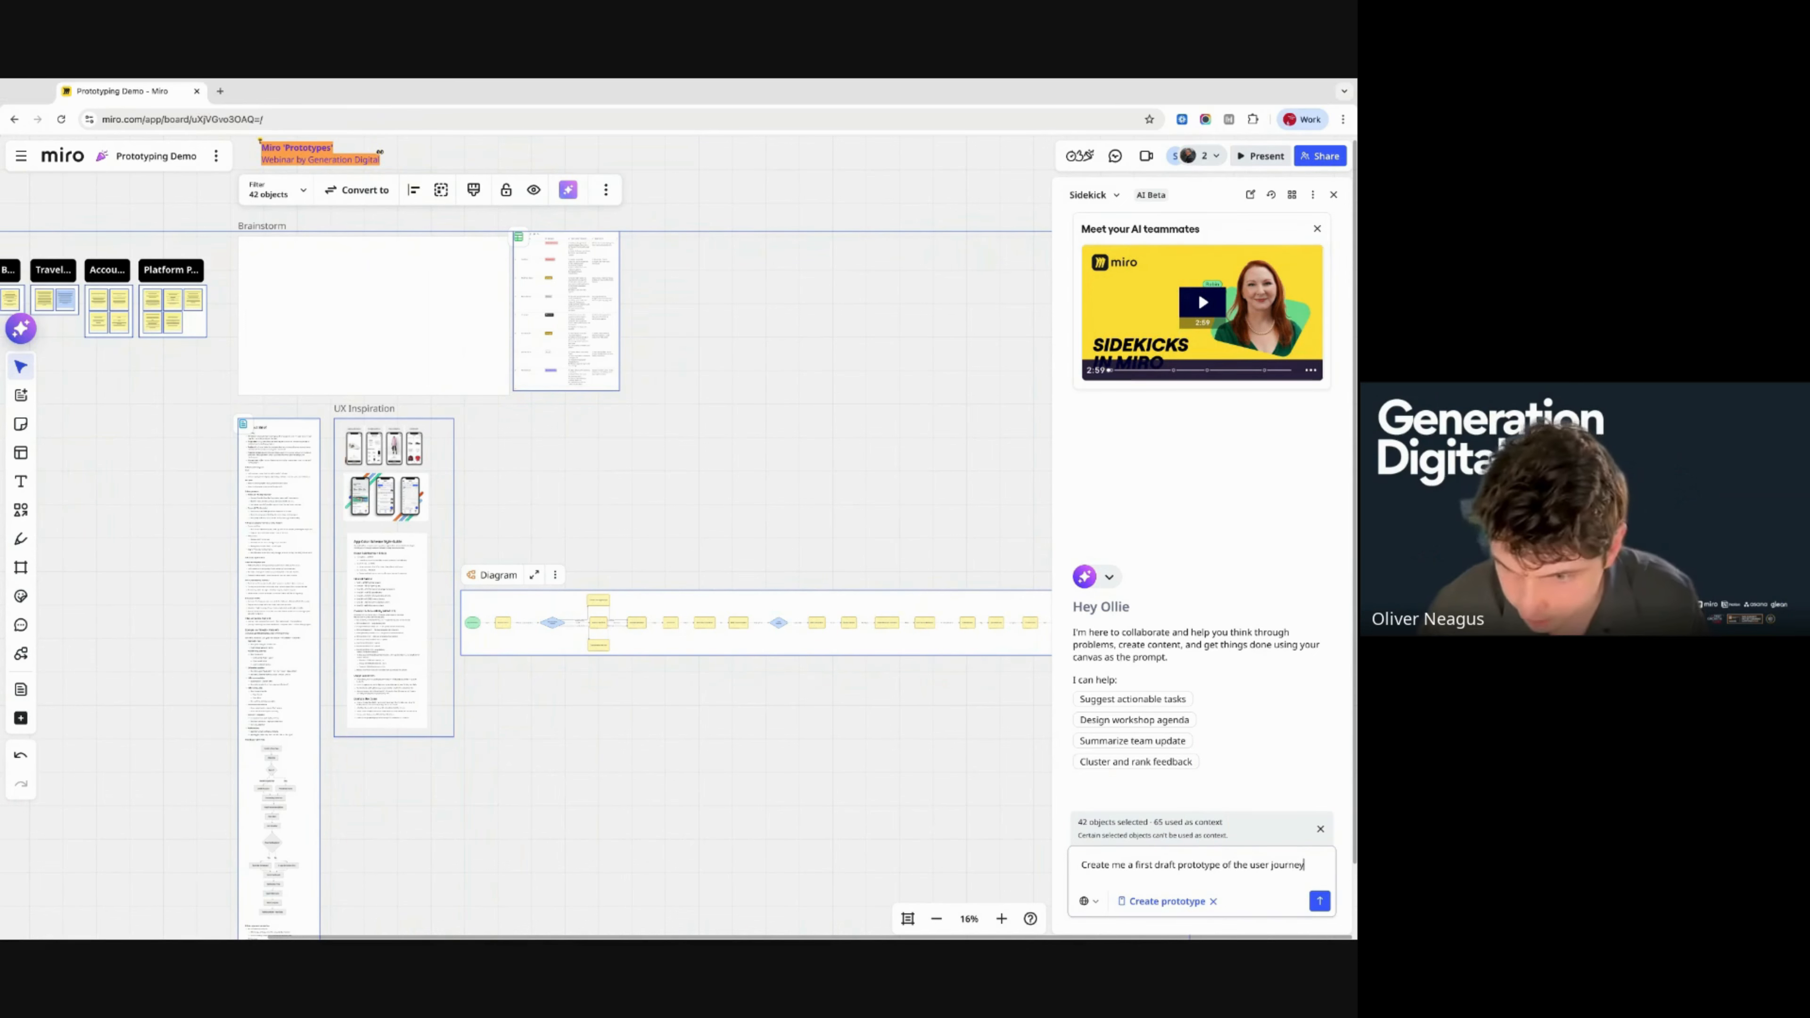
{"action": "type", "text": ". Use a"}
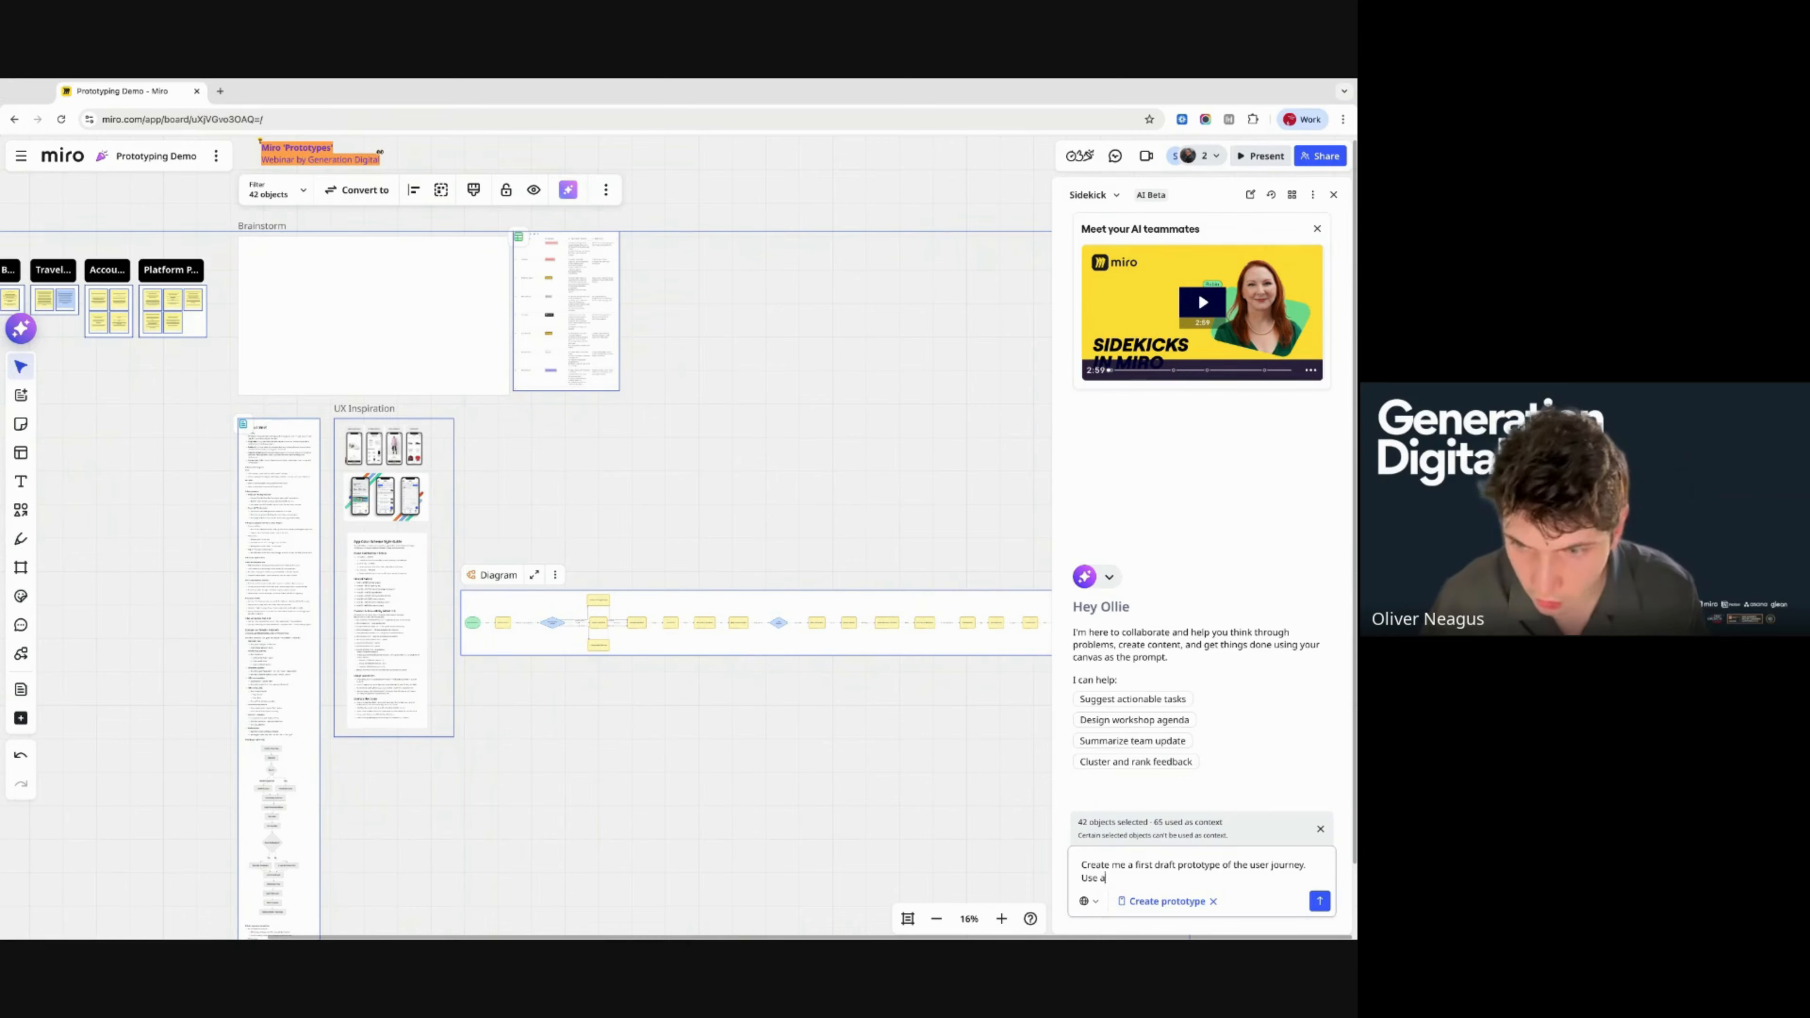
{"action": "type", "text": "ll the assets o"}
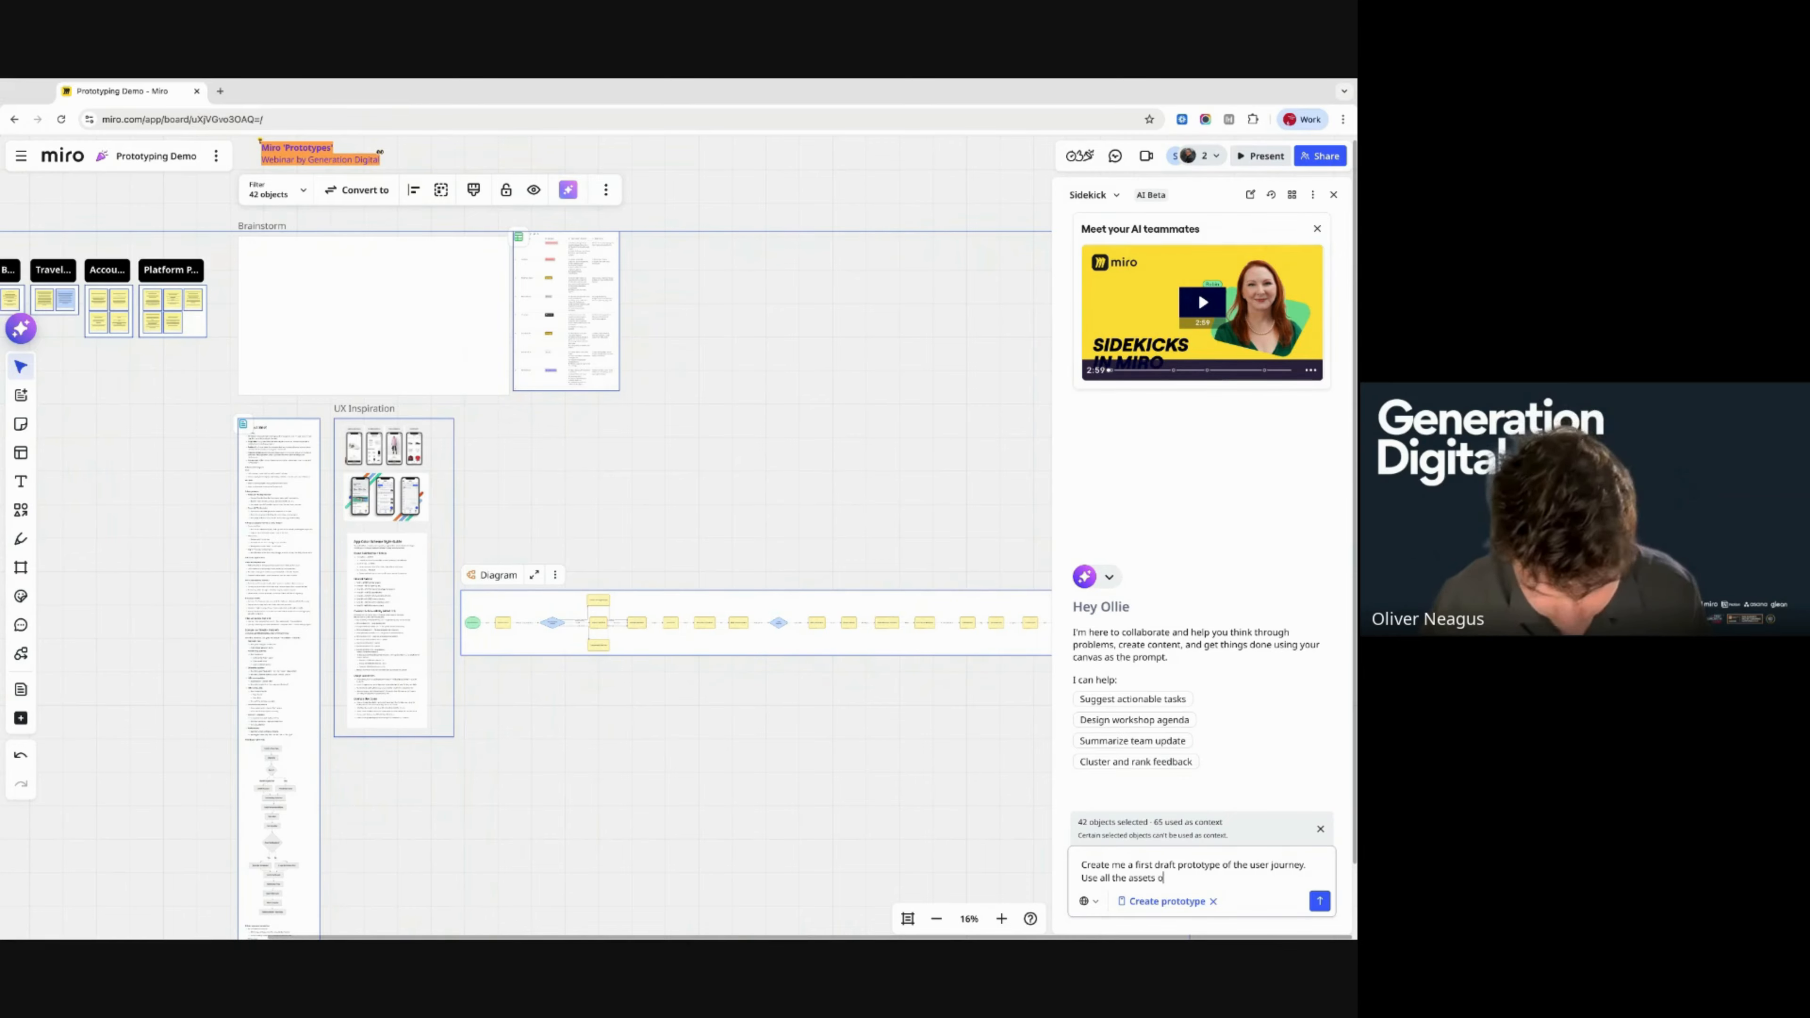
{"action": "type", "text": "n my canvas"}
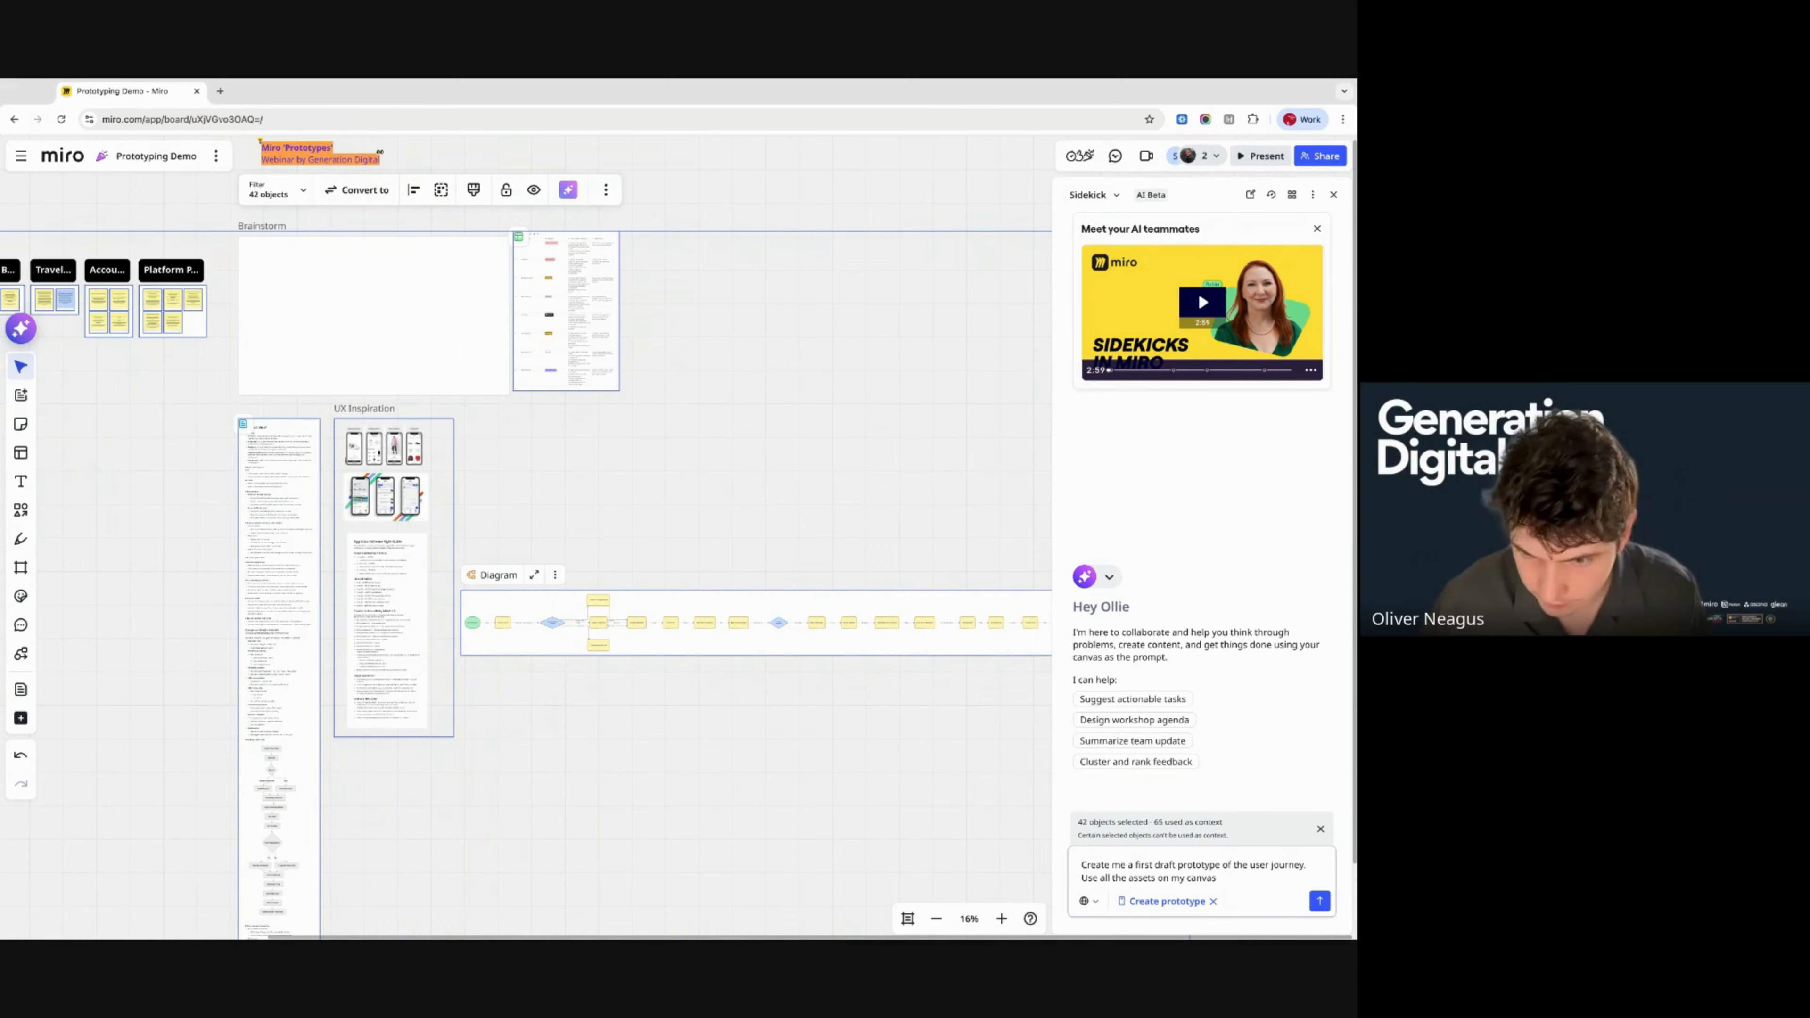
{"action": "type", "text": " to help me"}
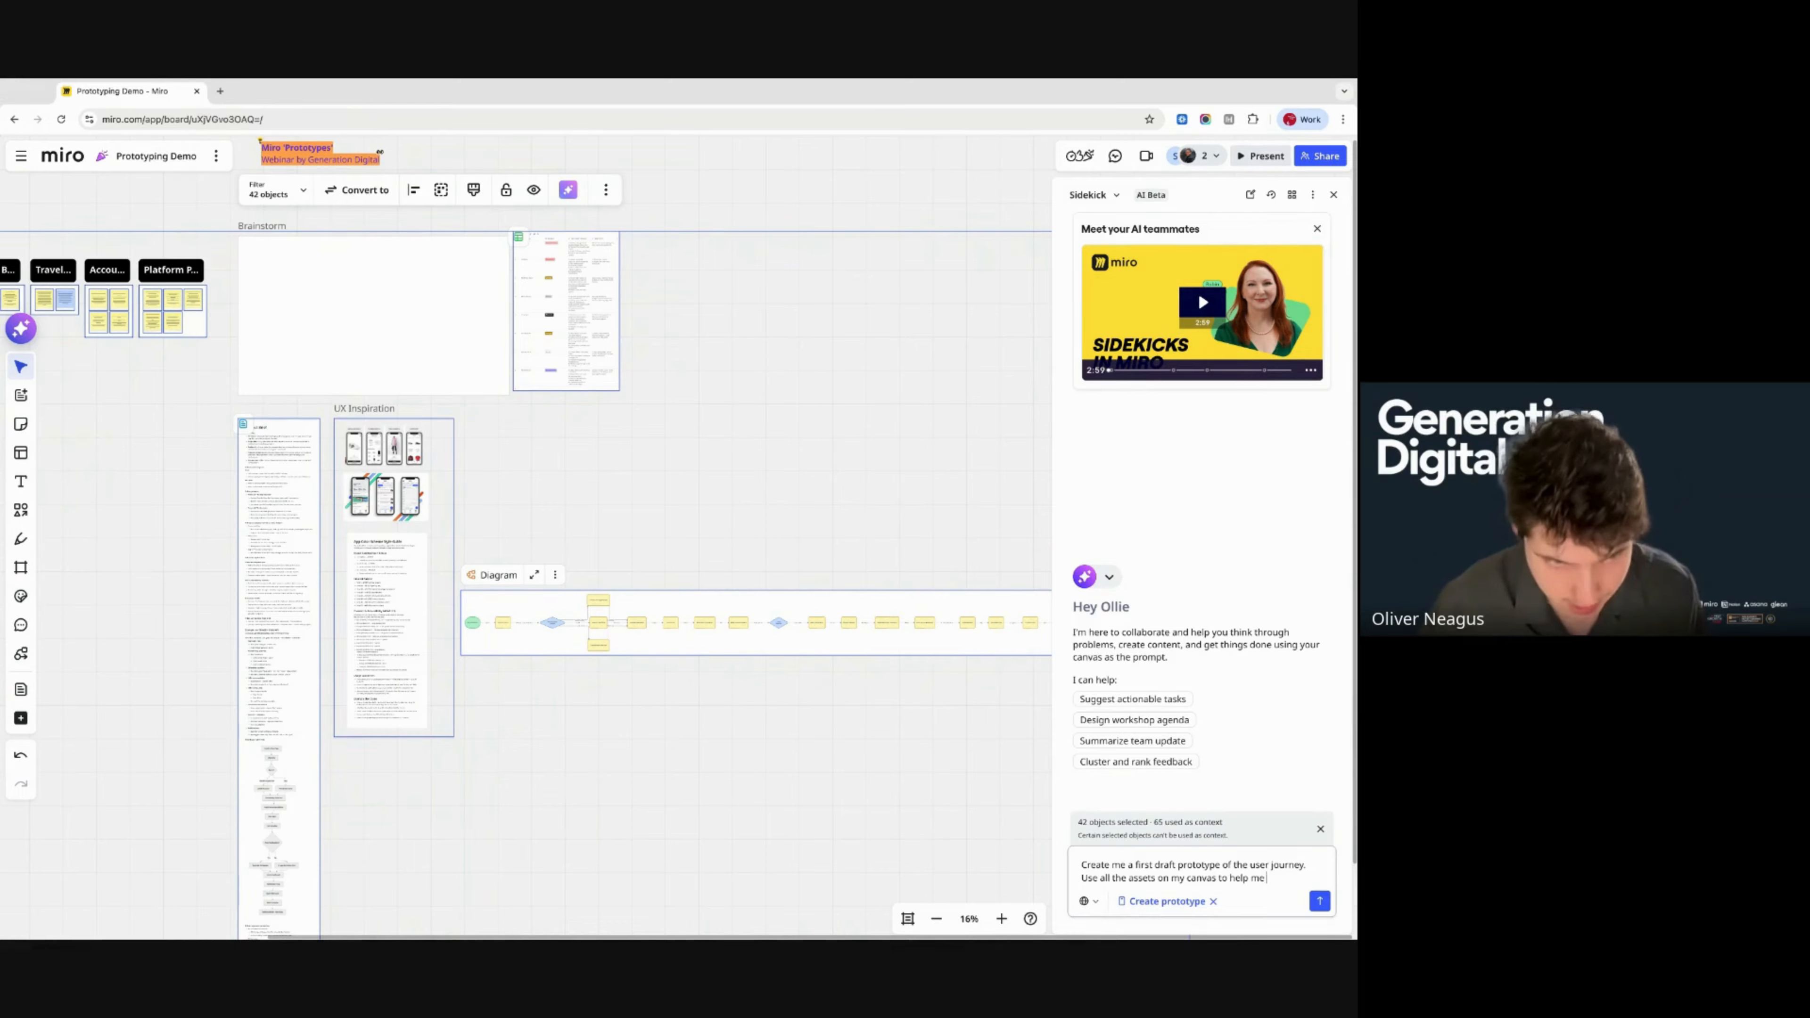
{"action": "type", "text": " visualse the app"}
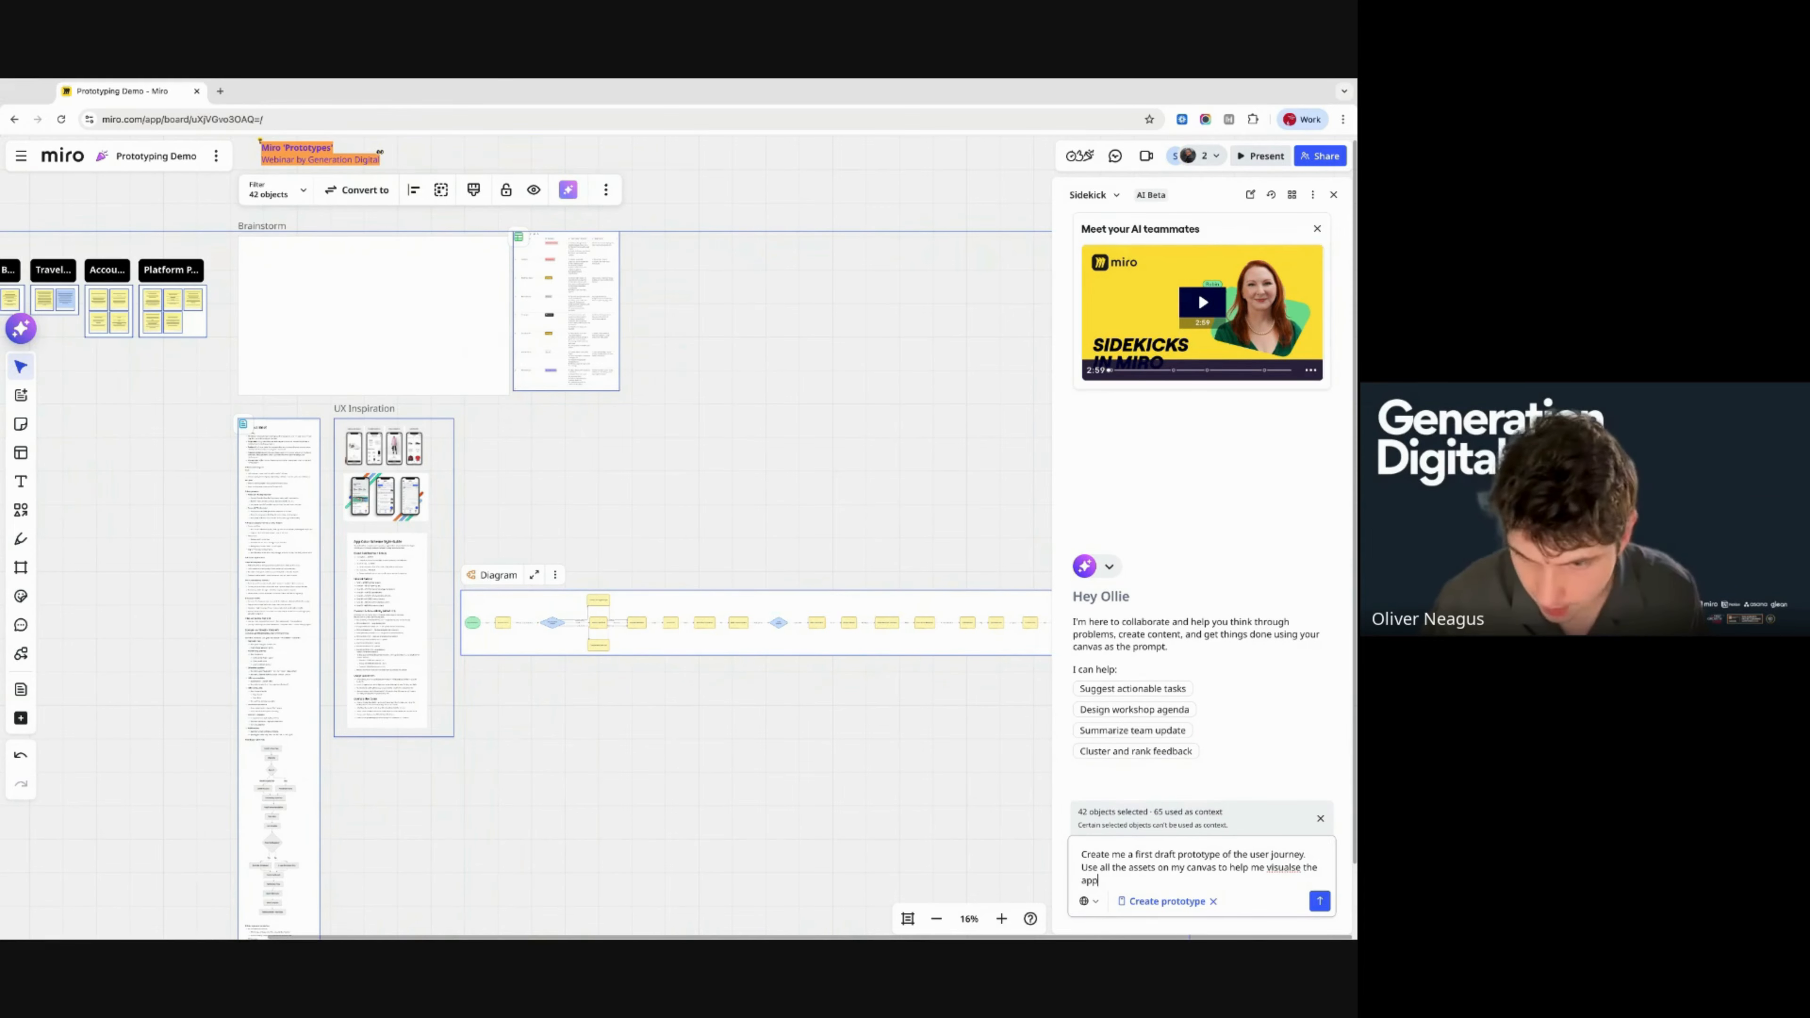
{"action": "key", "text": "Return"}
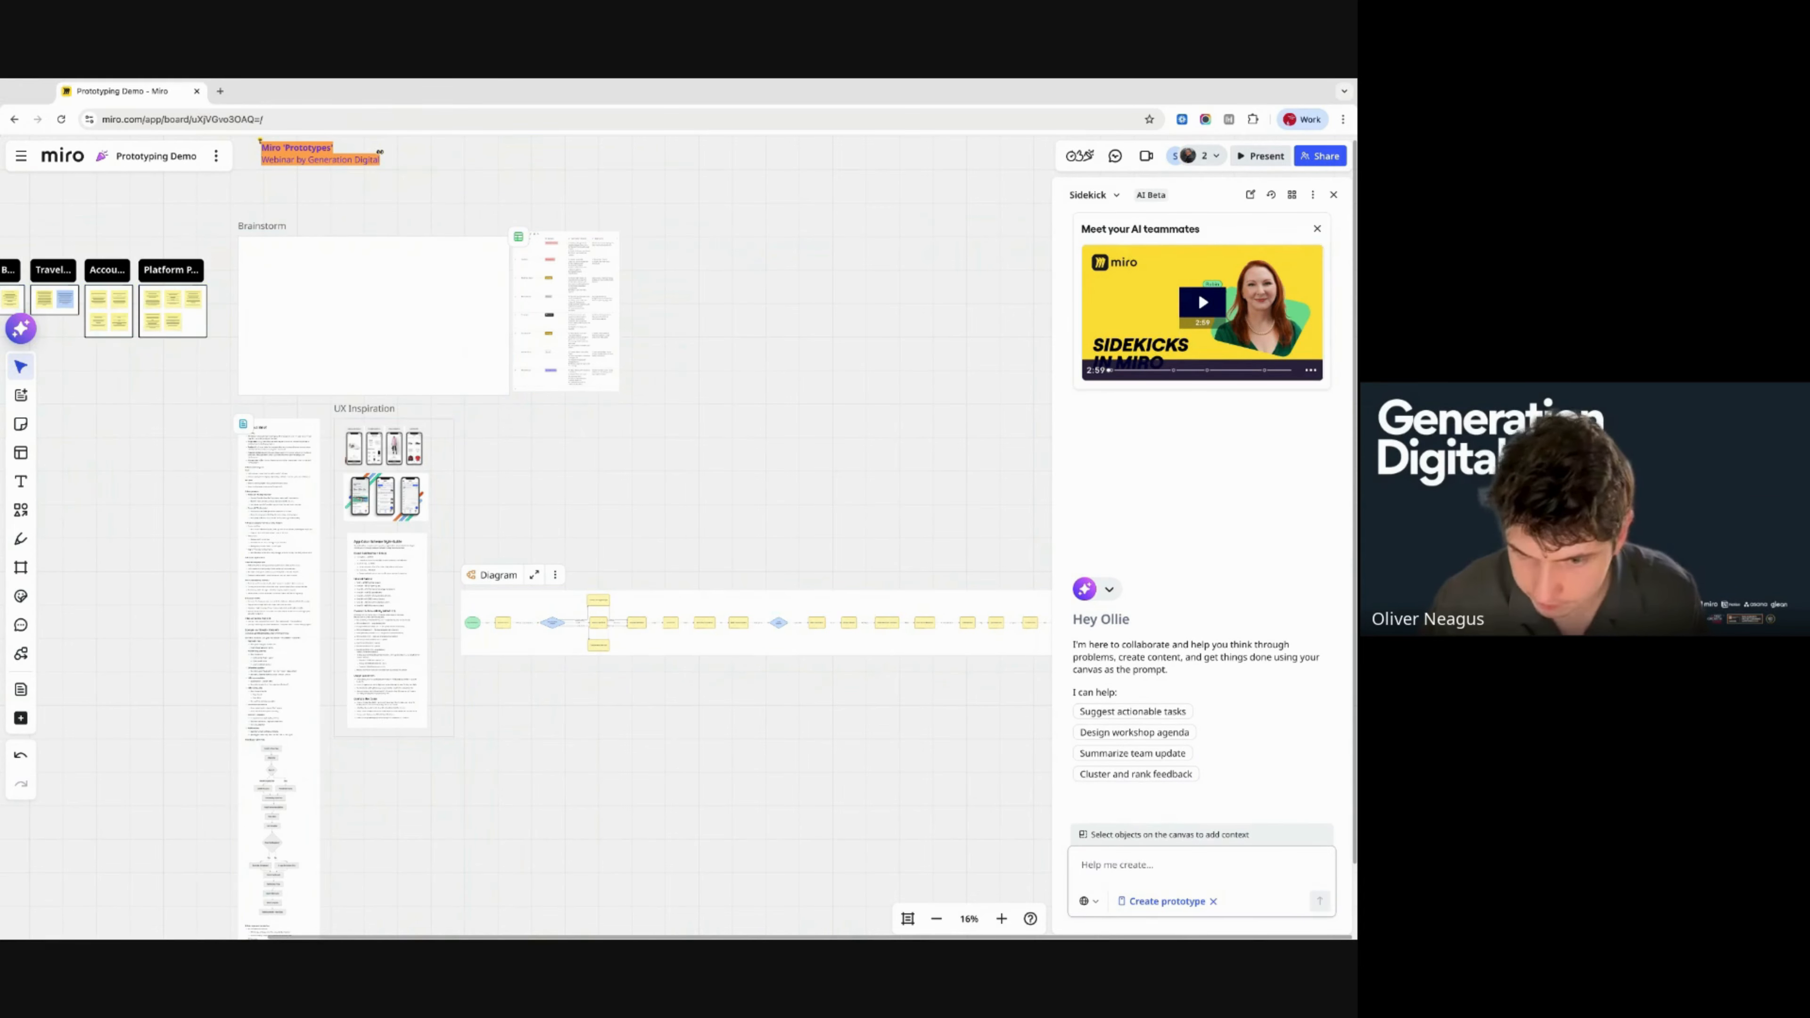
{"action": "scroll", "coordinate": [901, 675], "scroll_direction": "right", "scroll_amount": 2}
{"action": "scroll", "coordinate": [900, 675], "scroll_direction": "down", "scroll_amount": 1}
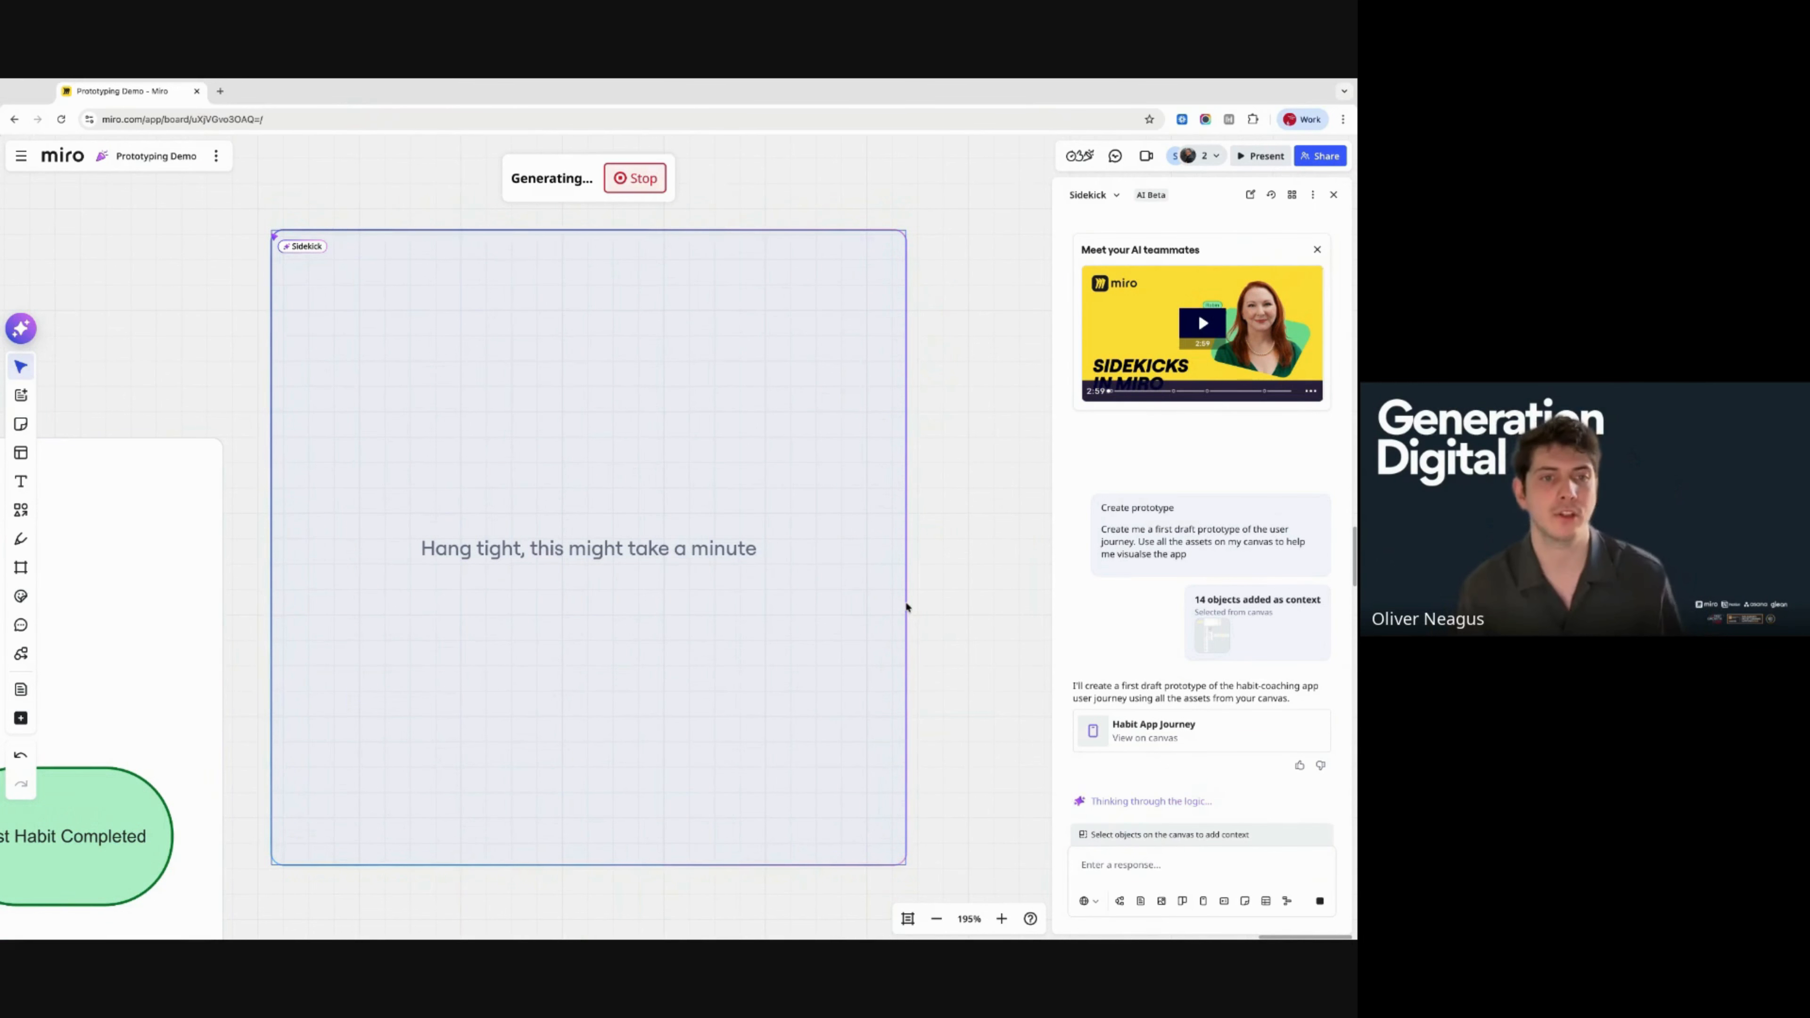
{"action": "scroll", "coordinate": [906, 608], "scroll_direction": "down", "scroll_amount": 3}
{"action": "scroll", "coordinate": [906, 607], "scroll_direction": "left", "scroll_amount": 3}
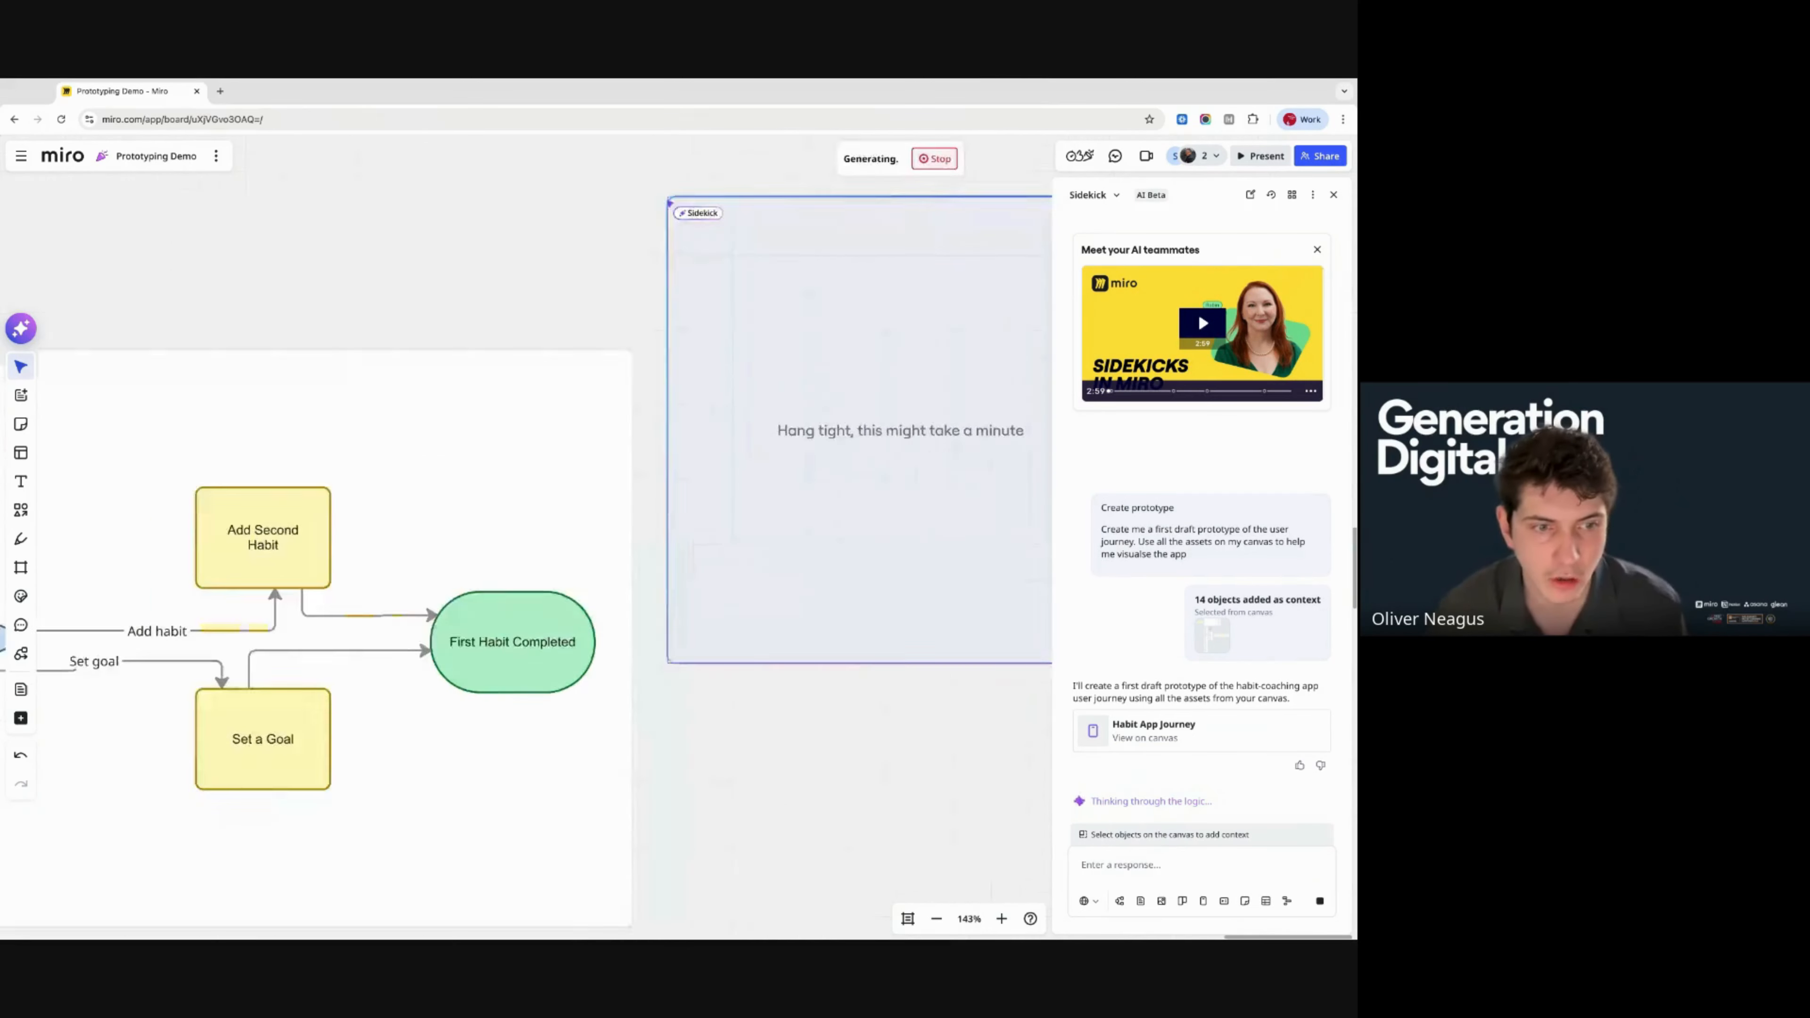
{"action": "scroll", "coordinate": [923, 590], "scroll_direction": "down", "scroll_amount": 10}
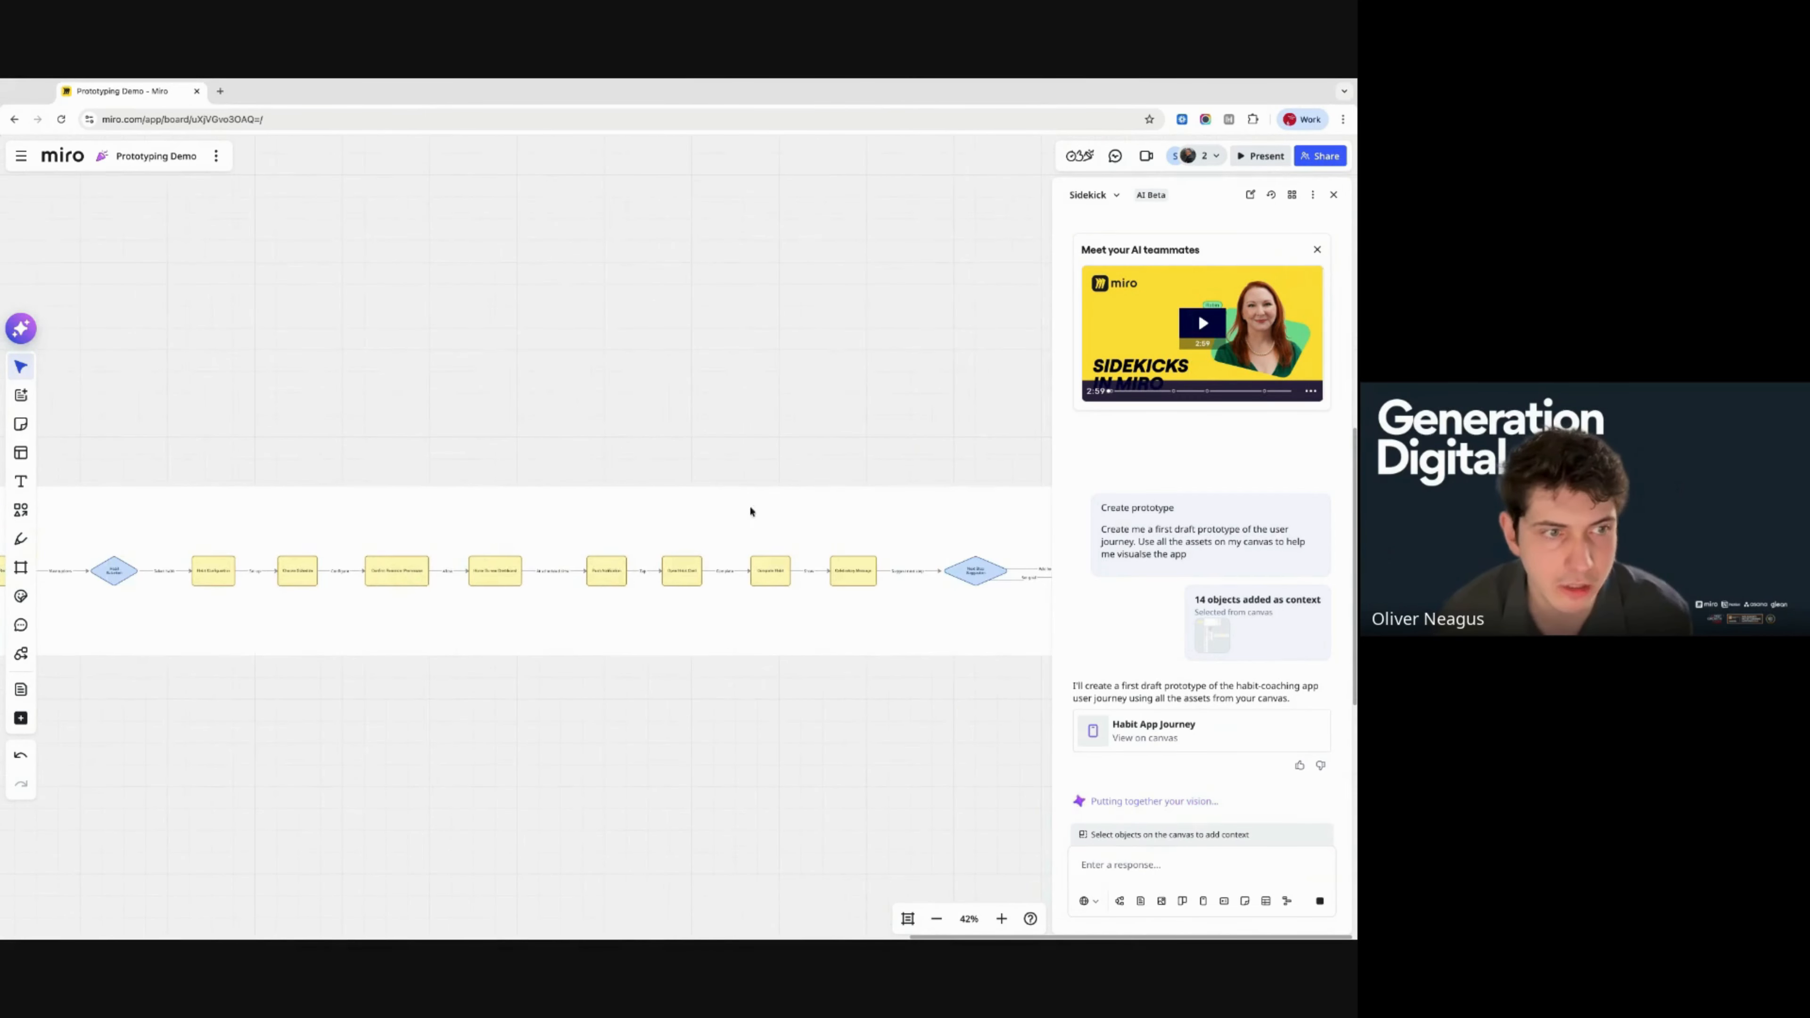
{"action": "scroll", "coordinate": [593, 616], "scroll_direction": "right", "scroll_amount": 1}
{"action": "scroll", "coordinate": [593, 617], "scroll_direction": "up", "scroll_amount": 3}
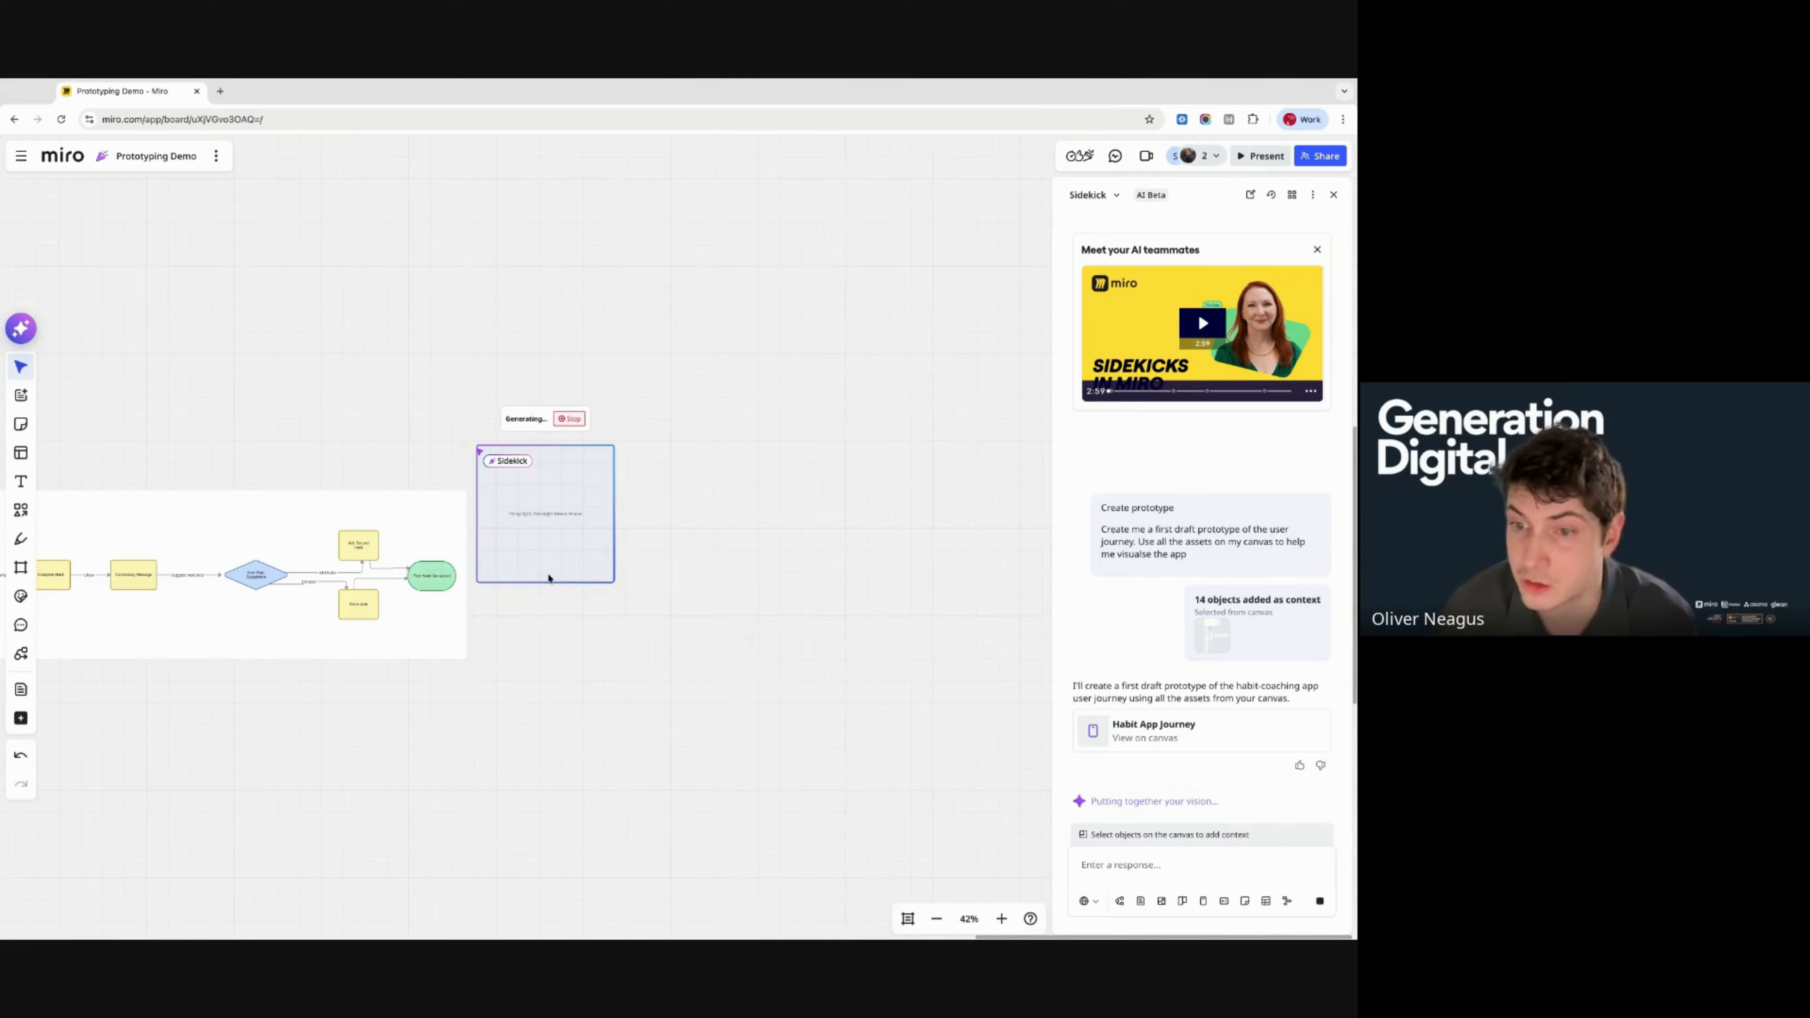
{"action": "scroll", "coordinate": [550, 578], "scroll_direction": "down", "scroll_amount": 4}
{"action": "scroll", "coordinate": [550, 578], "scroll_direction": "left", "scroll_amount": 20}
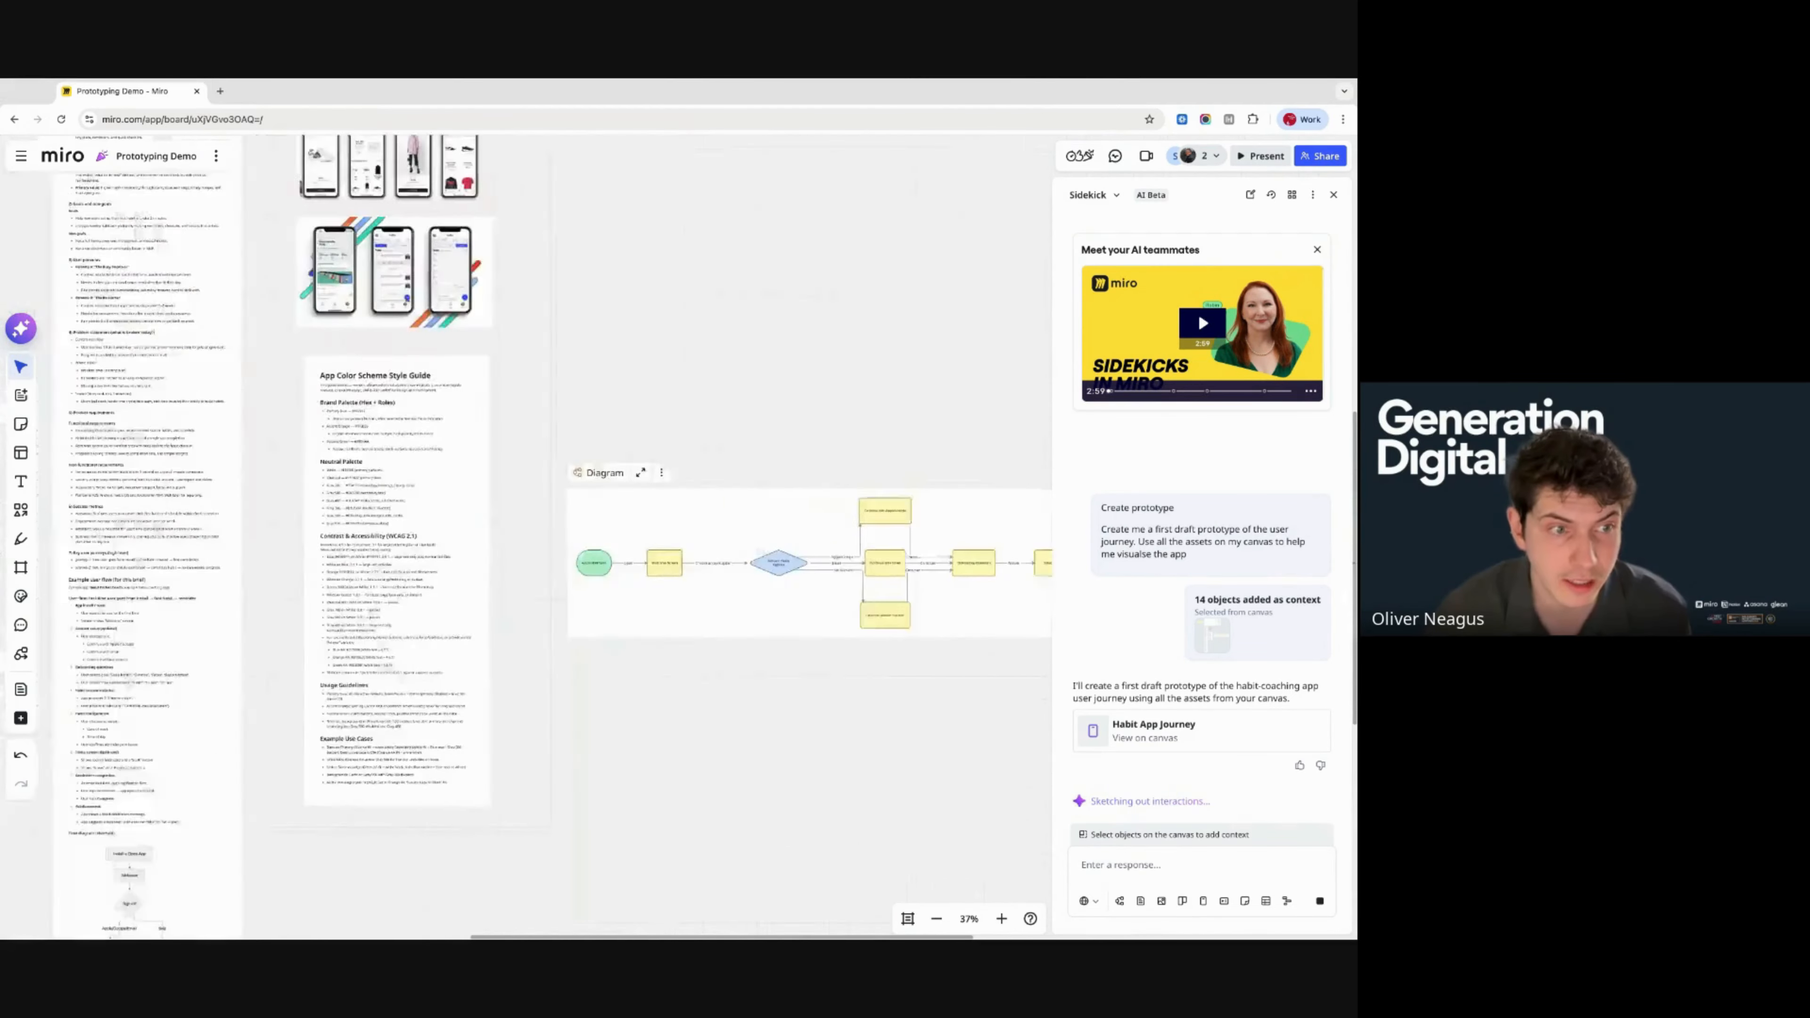
{"action": "scroll", "coordinate": [503, 556], "scroll_direction": "up", "scroll_amount": 6}
{"action": "scroll", "coordinate": [503, 556], "scroll_direction": "left", "scroll_amount": 2}
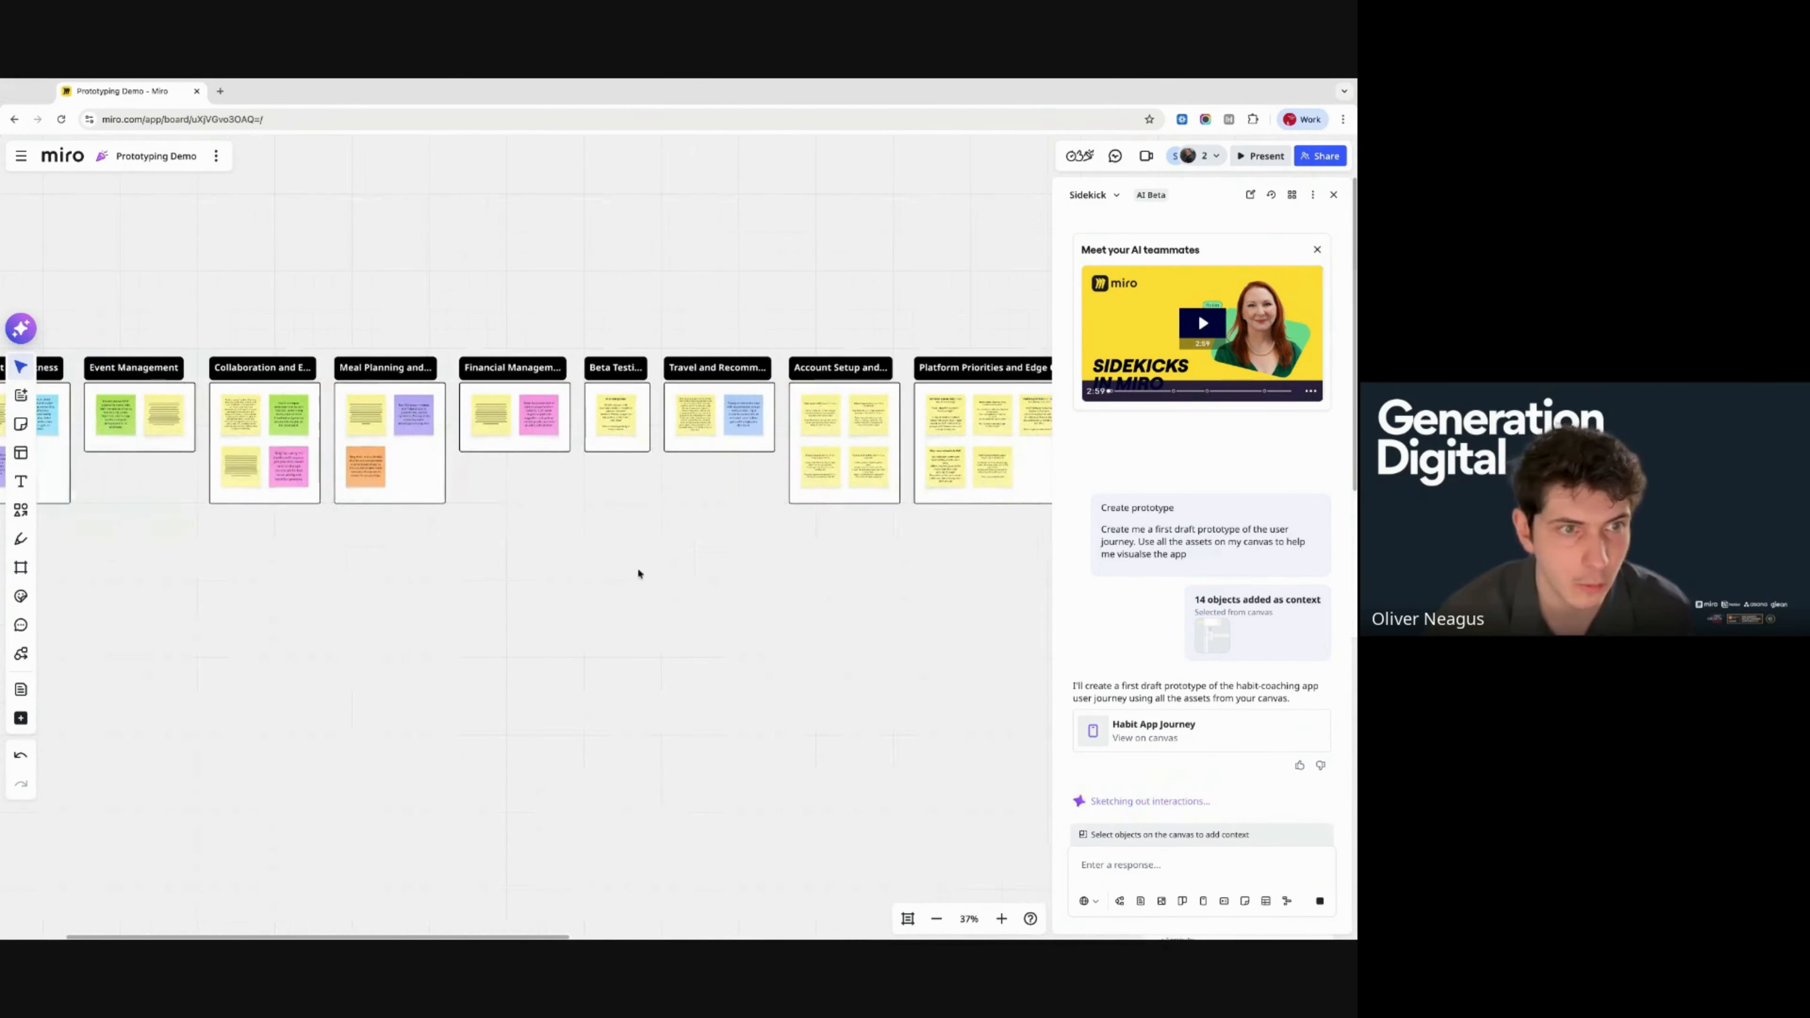
{"action": "scroll", "coordinate": [634, 465], "scroll_direction": "right", "scroll_amount": 8}
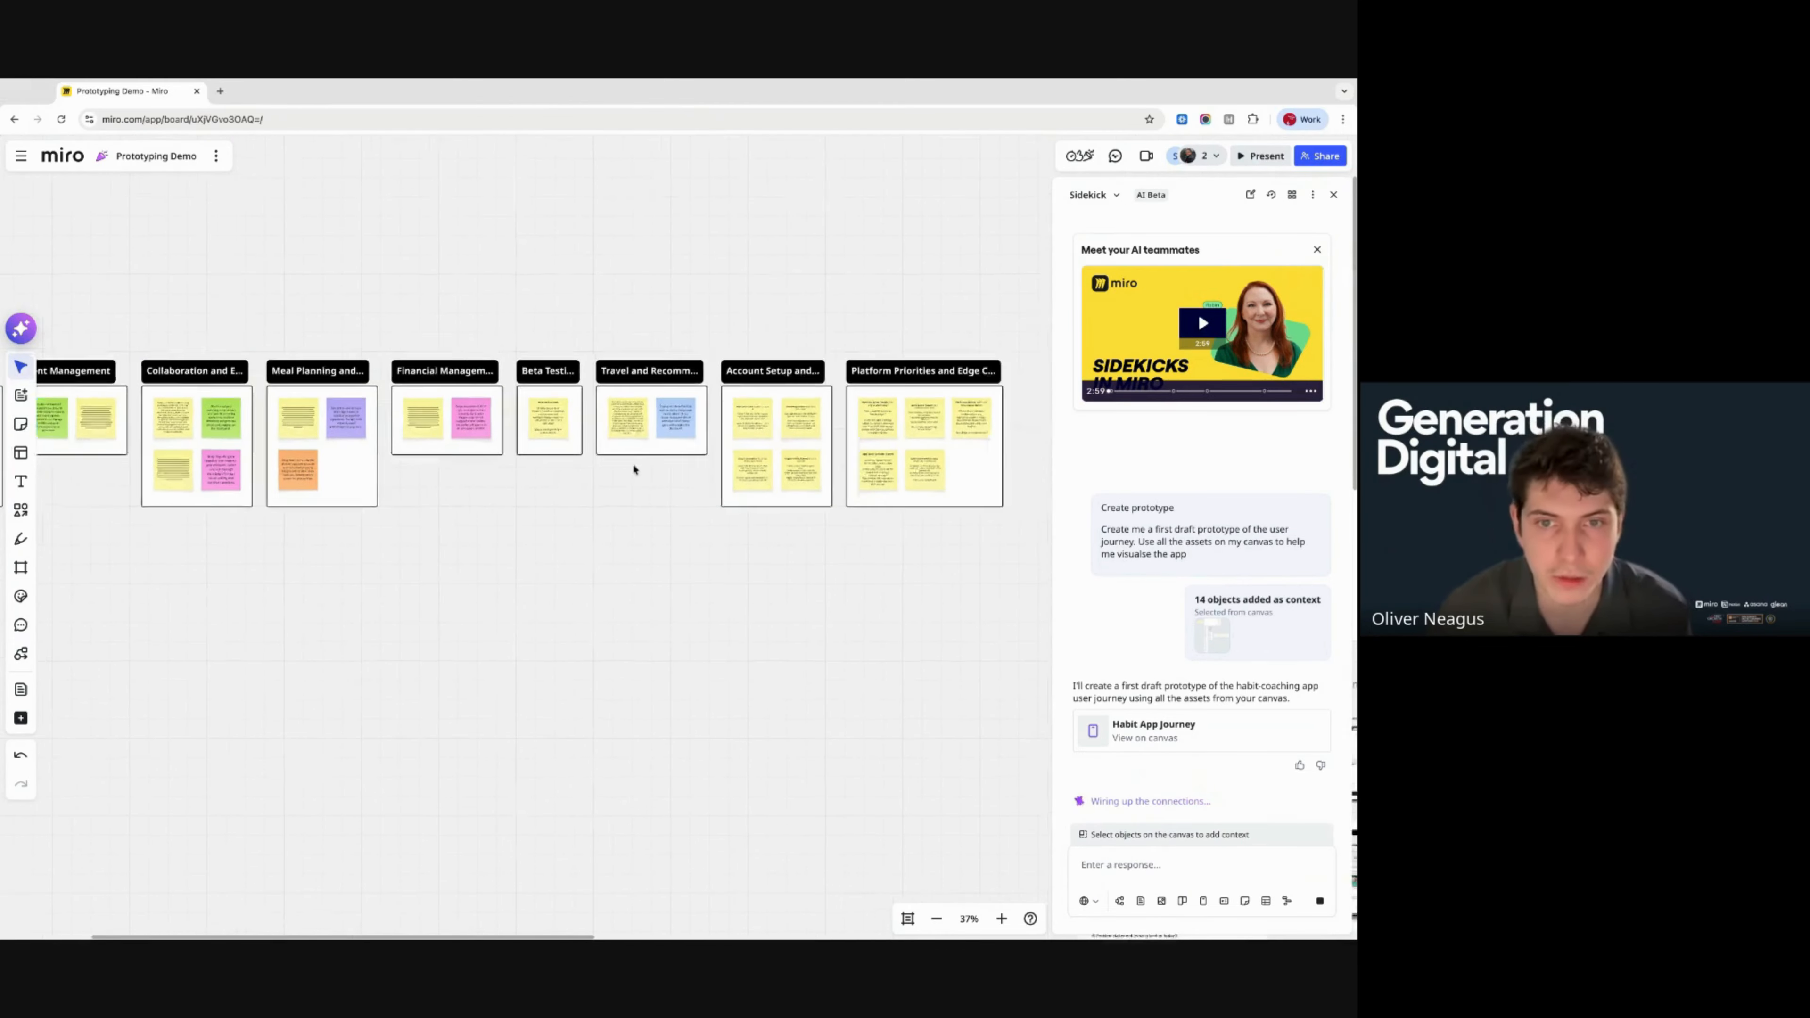
{"action": "scroll", "coordinate": [632, 463], "scroll_direction": "right", "scroll_amount": 10}
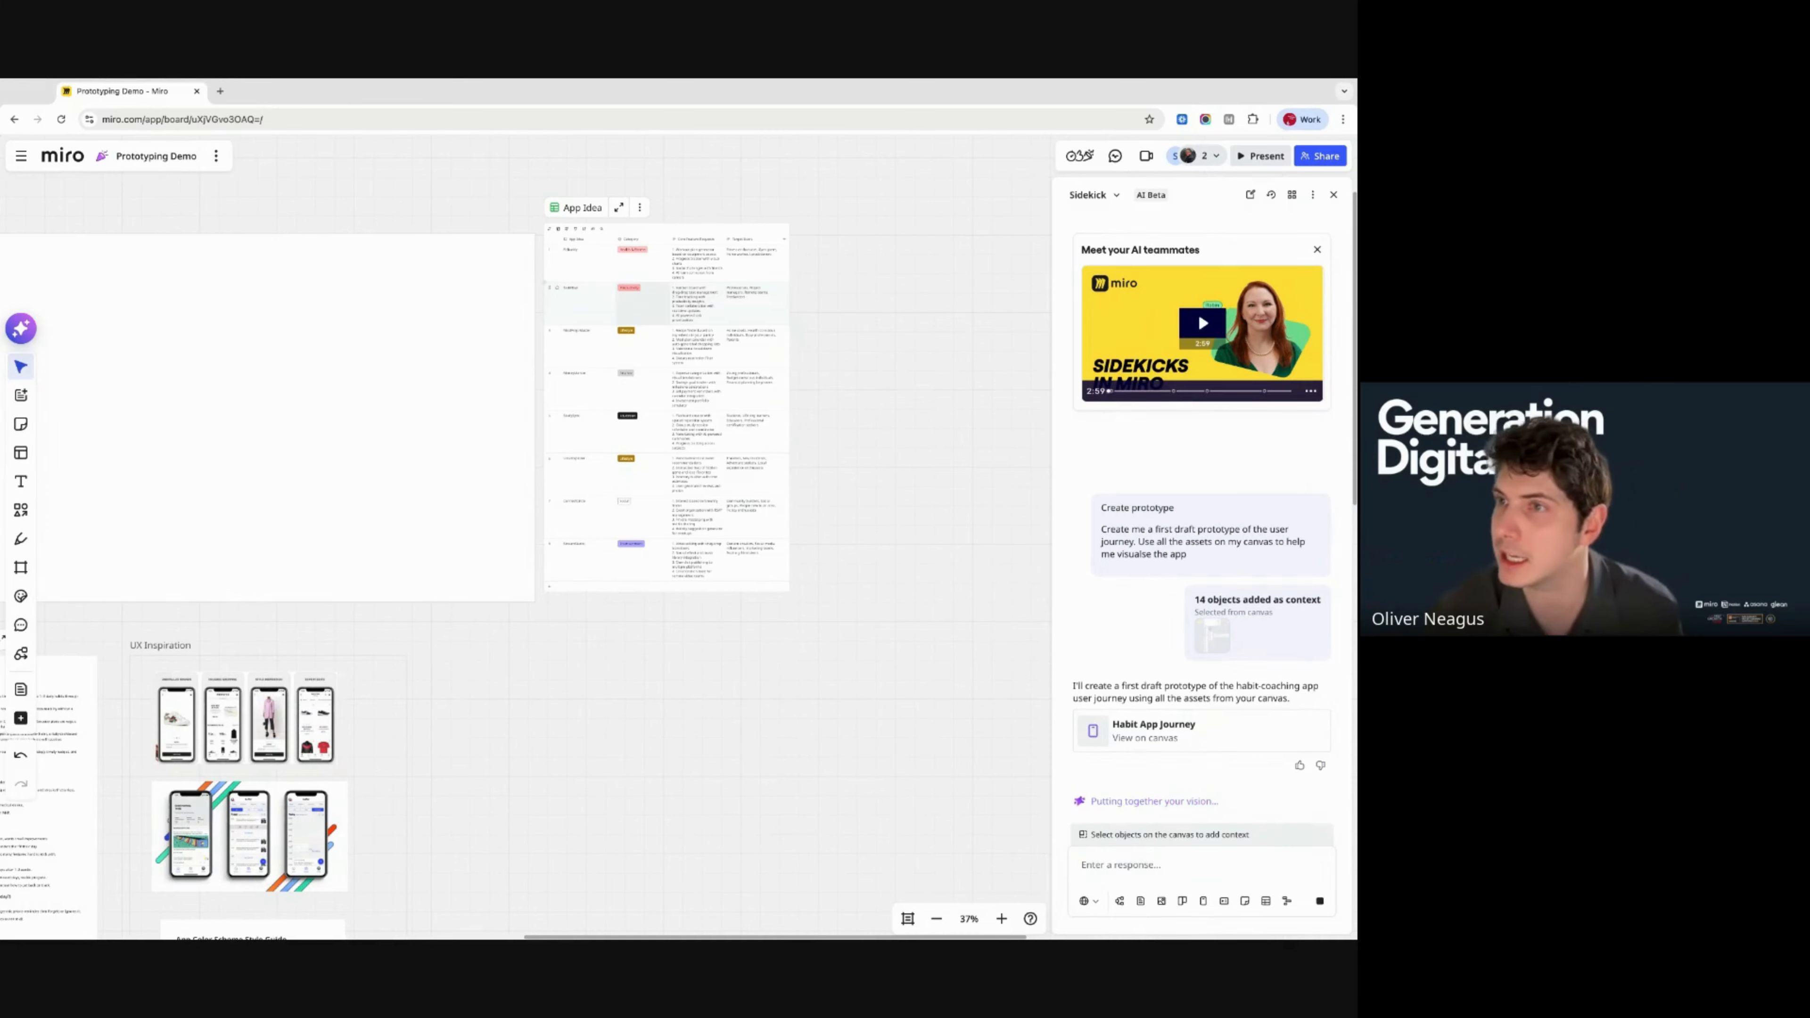
{"action": "scroll", "coordinate": [699, 303], "scroll_direction": "left", "scroll_amount": 2}
{"action": "scroll", "coordinate": [699, 303], "scroll_direction": "down", "scroll_amount": 1}
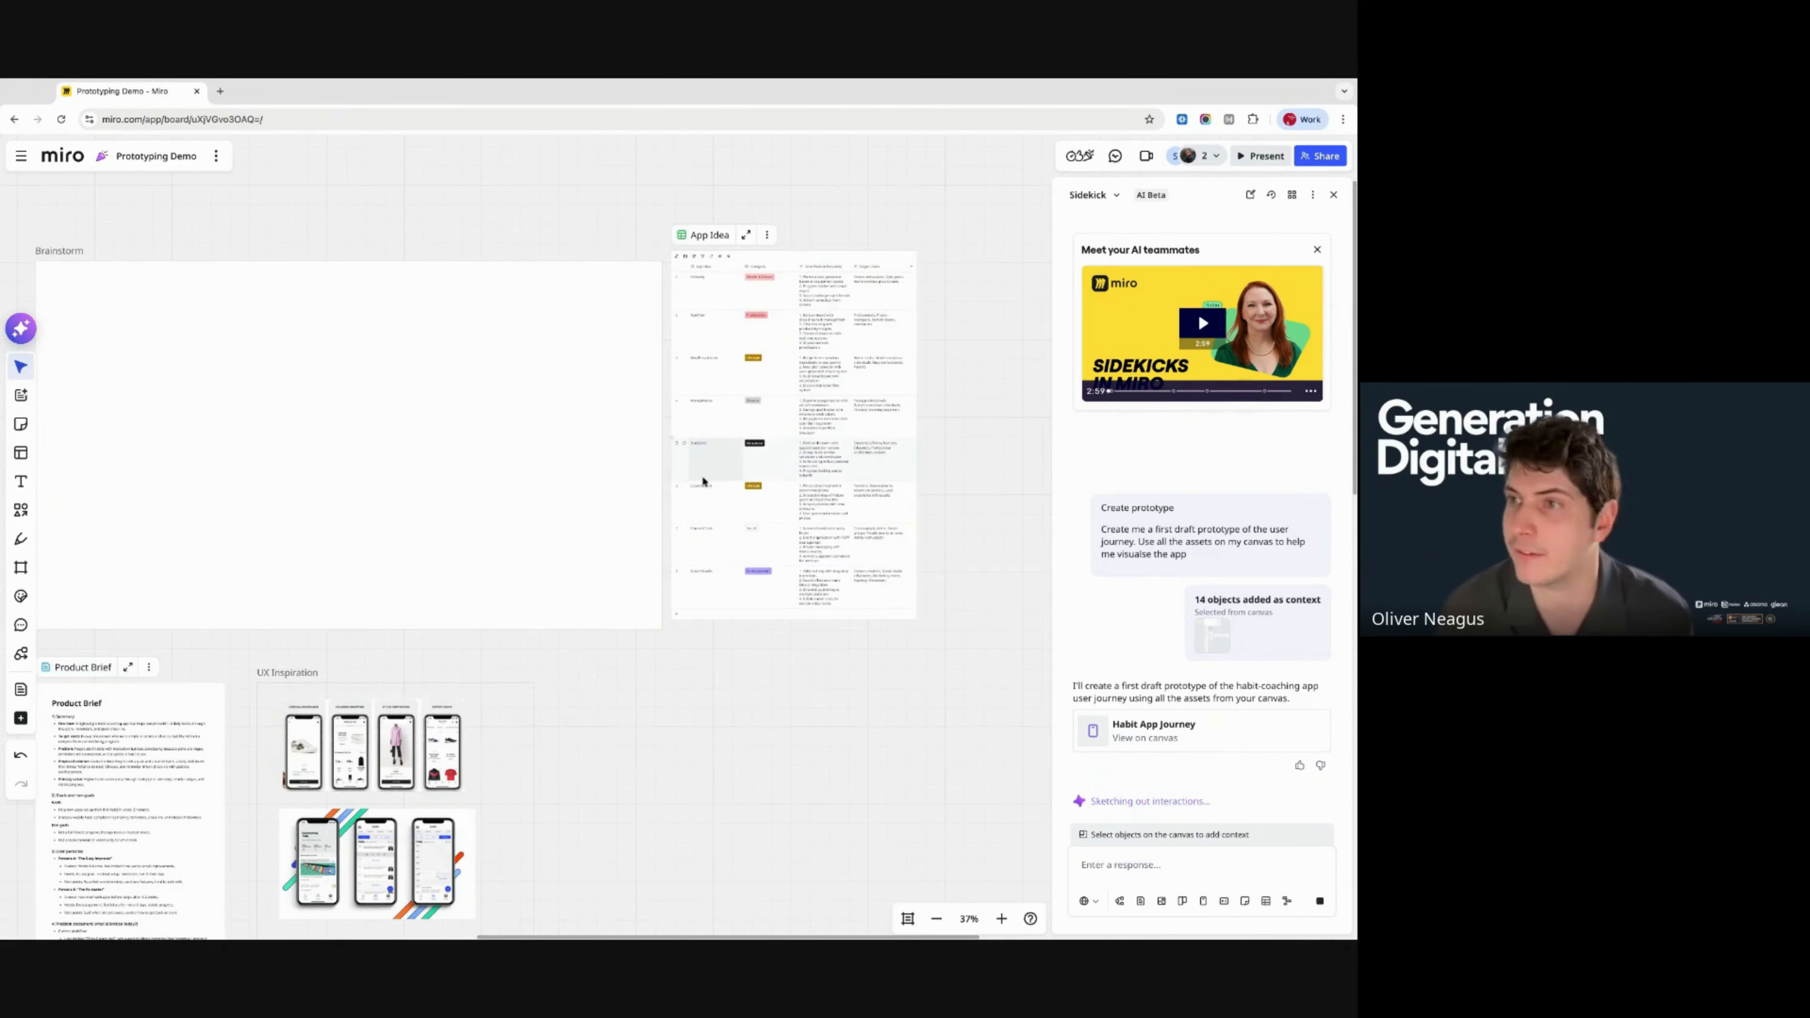
{"action": "scroll", "coordinate": [700, 477], "scroll_direction": "down", "scroll_amount": 1}
{"action": "scroll", "coordinate": [699, 477], "scroll_direction": "left", "scroll_amount": 1}
{"action": "scroll", "coordinate": [702, 481], "scroll_direction": "down", "scroll_amount": 3}
{"action": "scroll", "coordinate": [702, 481], "scroll_direction": "left", "scroll_amount": 2}
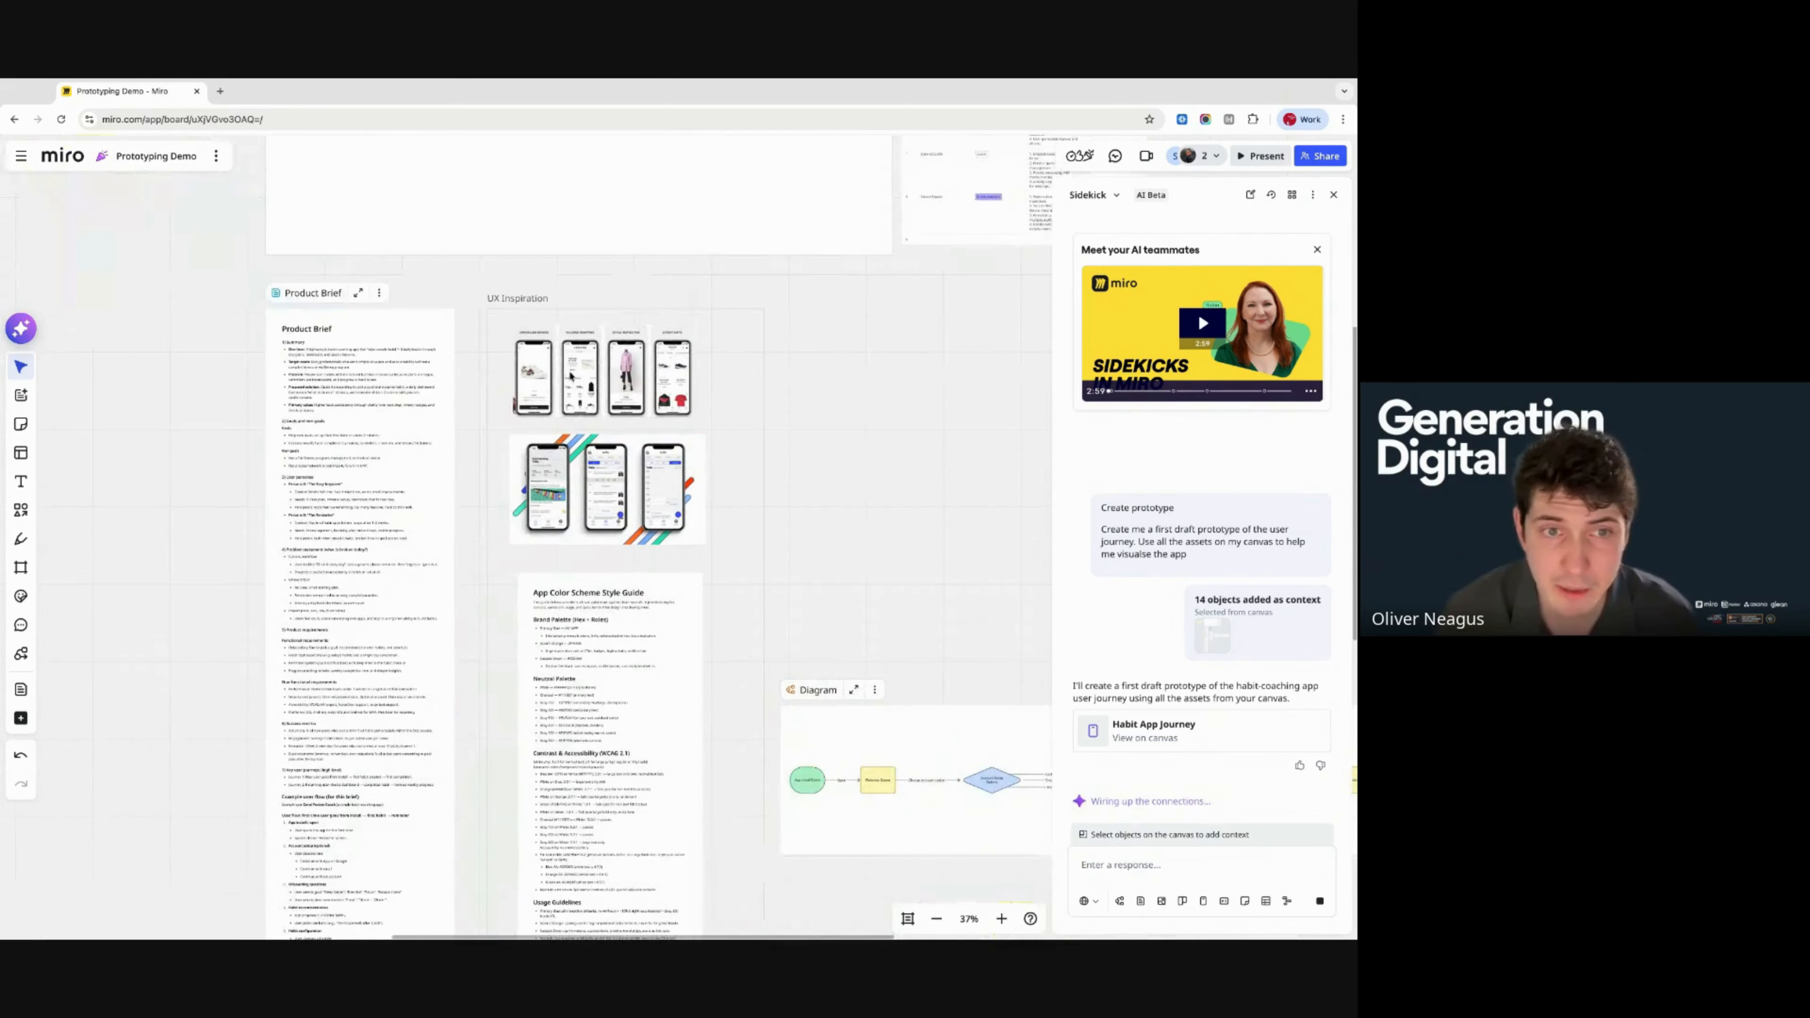
- Inspect the two UX Inspiration images and the Product Brief document while the prototype generates
{"action": "left_click", "coordinate": [581, 377]}
{"action": "left_click", "coordinate": [630, 471]}
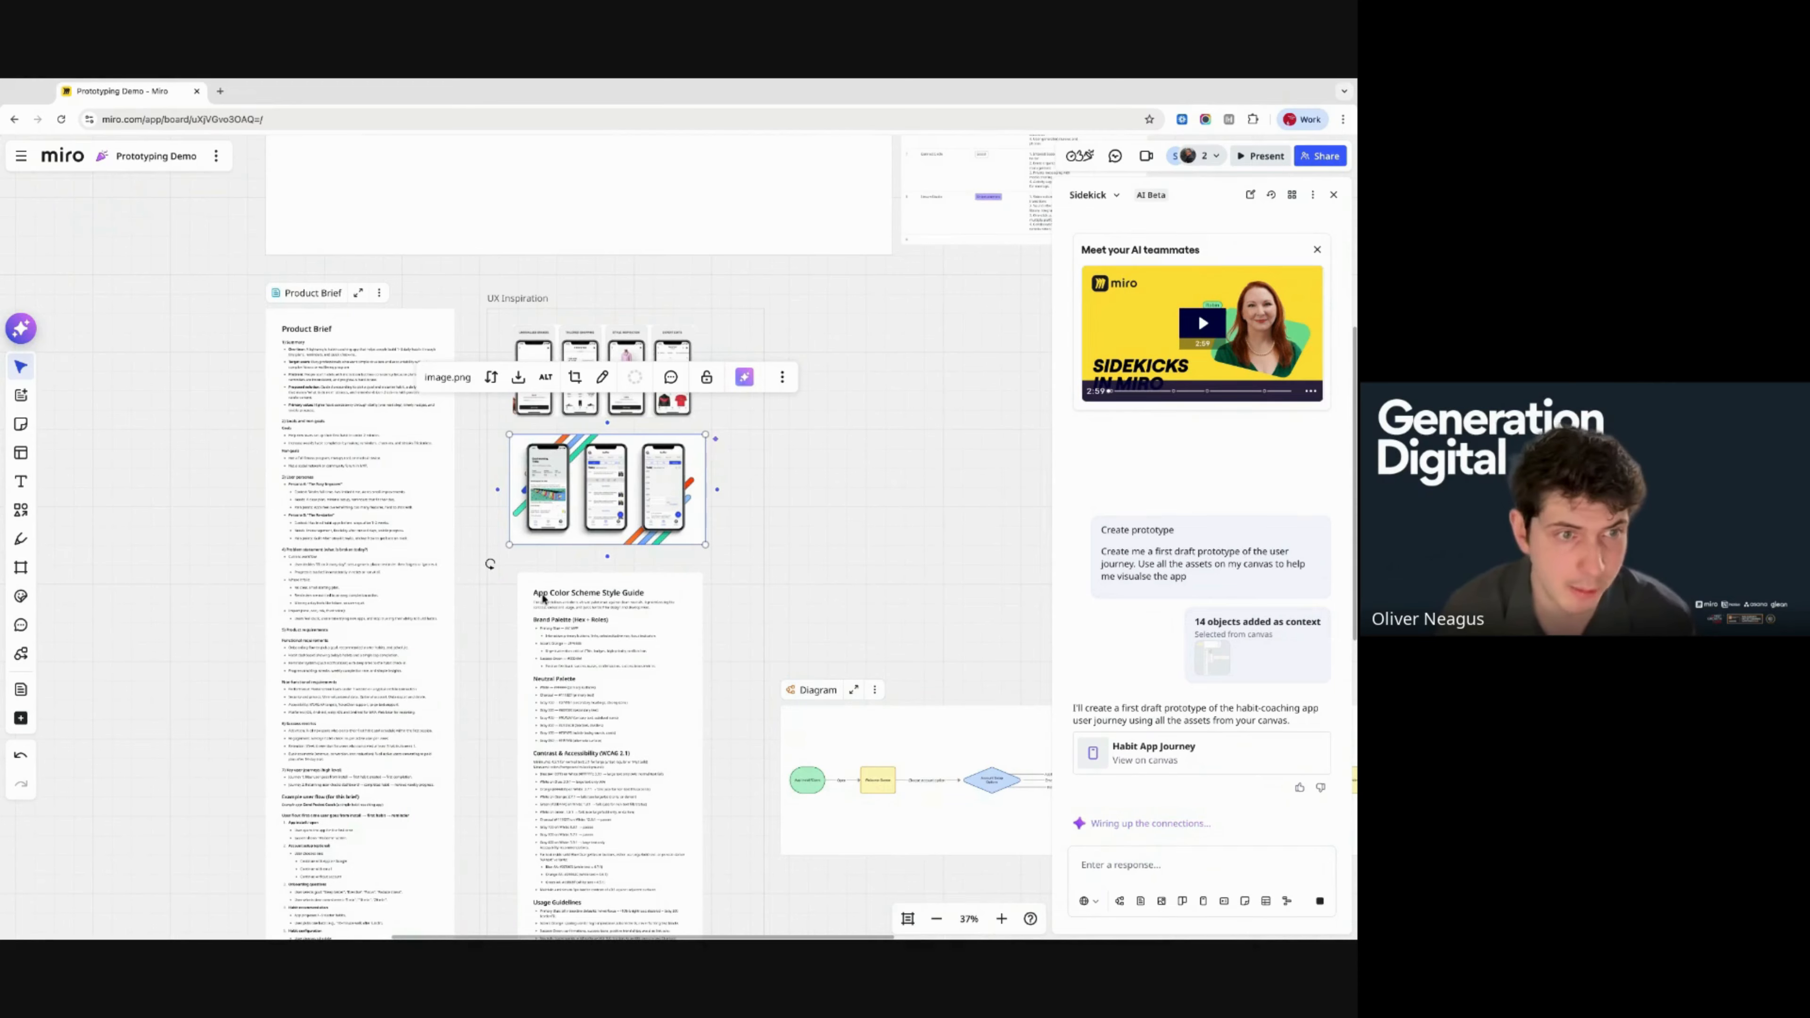
{"action": "scroll", "coordinate": [543, 599], "scroll_direction": "left", "scroll_amount": 1}
{"action": "left_click", "coordinate": [361, 502]}
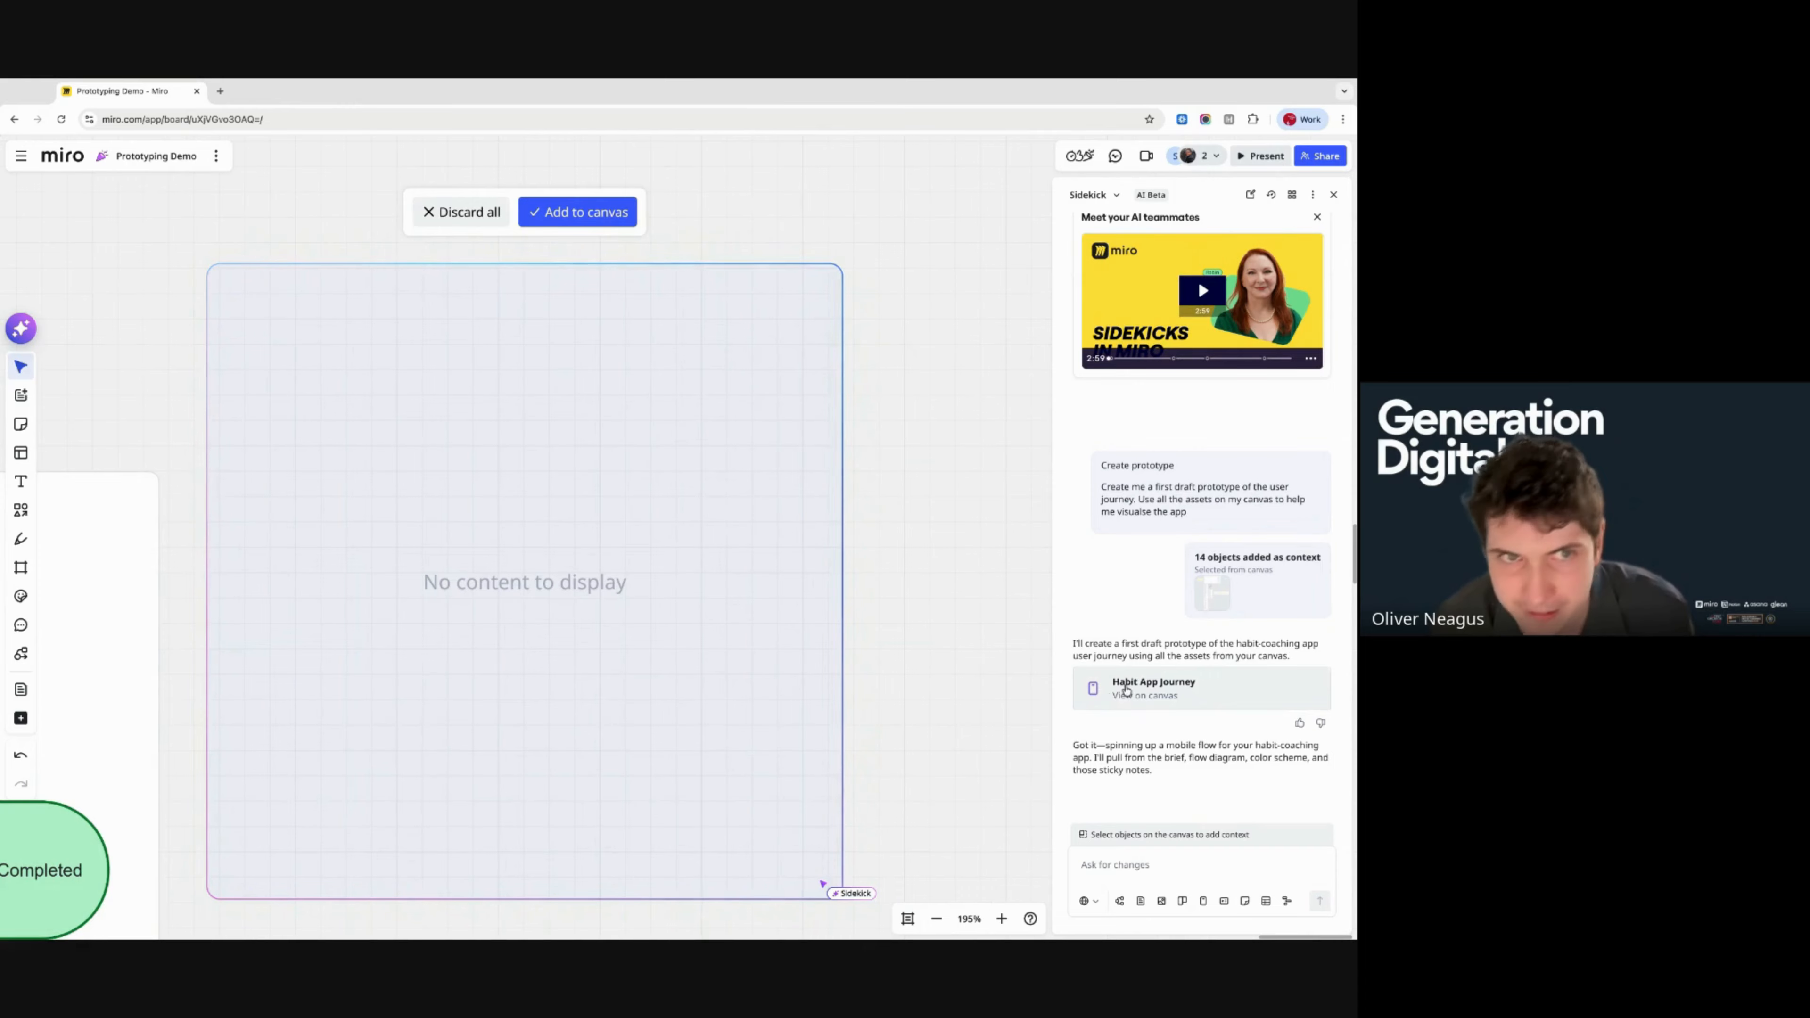
- Add the empty prototype to the canvas and select the Diagram flowchart as Sidekick context
{"action": "scroll", "coordinate": [728, 356], "scroll_direction": "left", "scroll_amount": 1}
{"action": "left_click", "coordinate": [639, 242]}
{"action": "scroll", "coordinate": [600, 651], "scroll_direction": "down", "scroll_amount": 3}
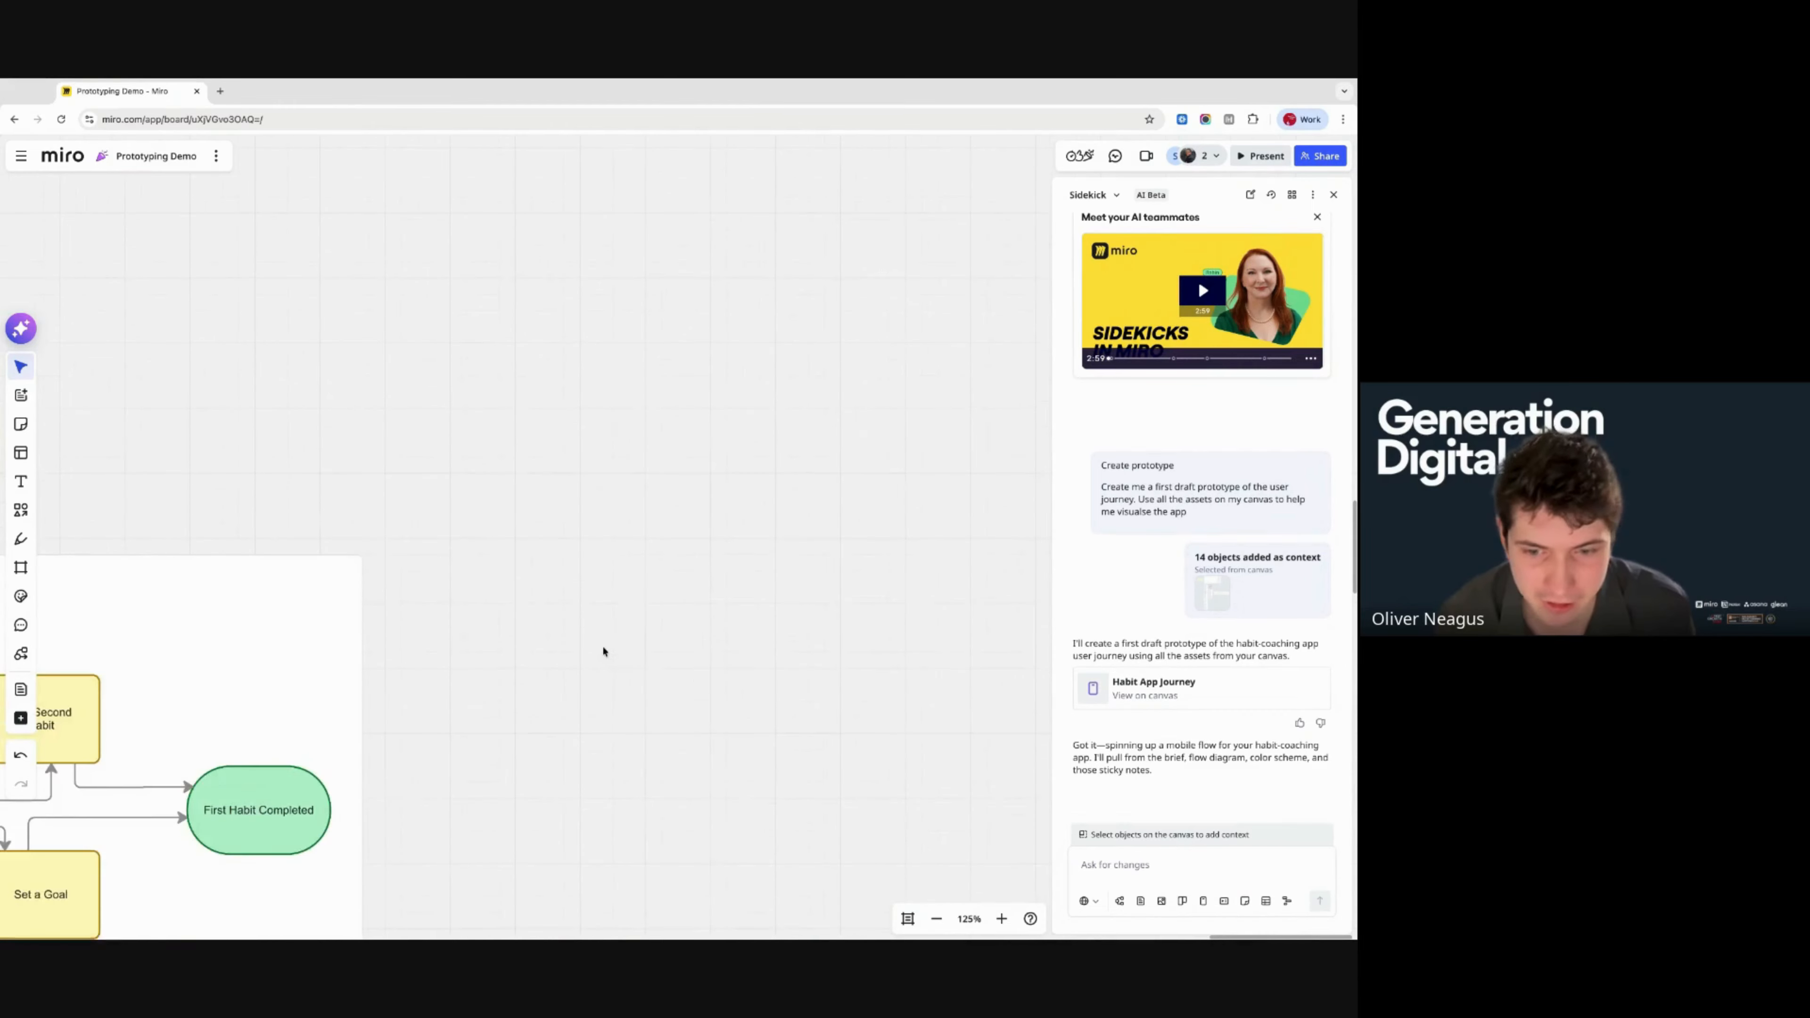
{"action": "scroll", "coordinate": [709, 697], "scroll_direction": "left", "scroll_amount": 2}
{"action": "scroll", "coordinate": [708, 697], "scroll_direction": "down", "scroll_amount": 5}
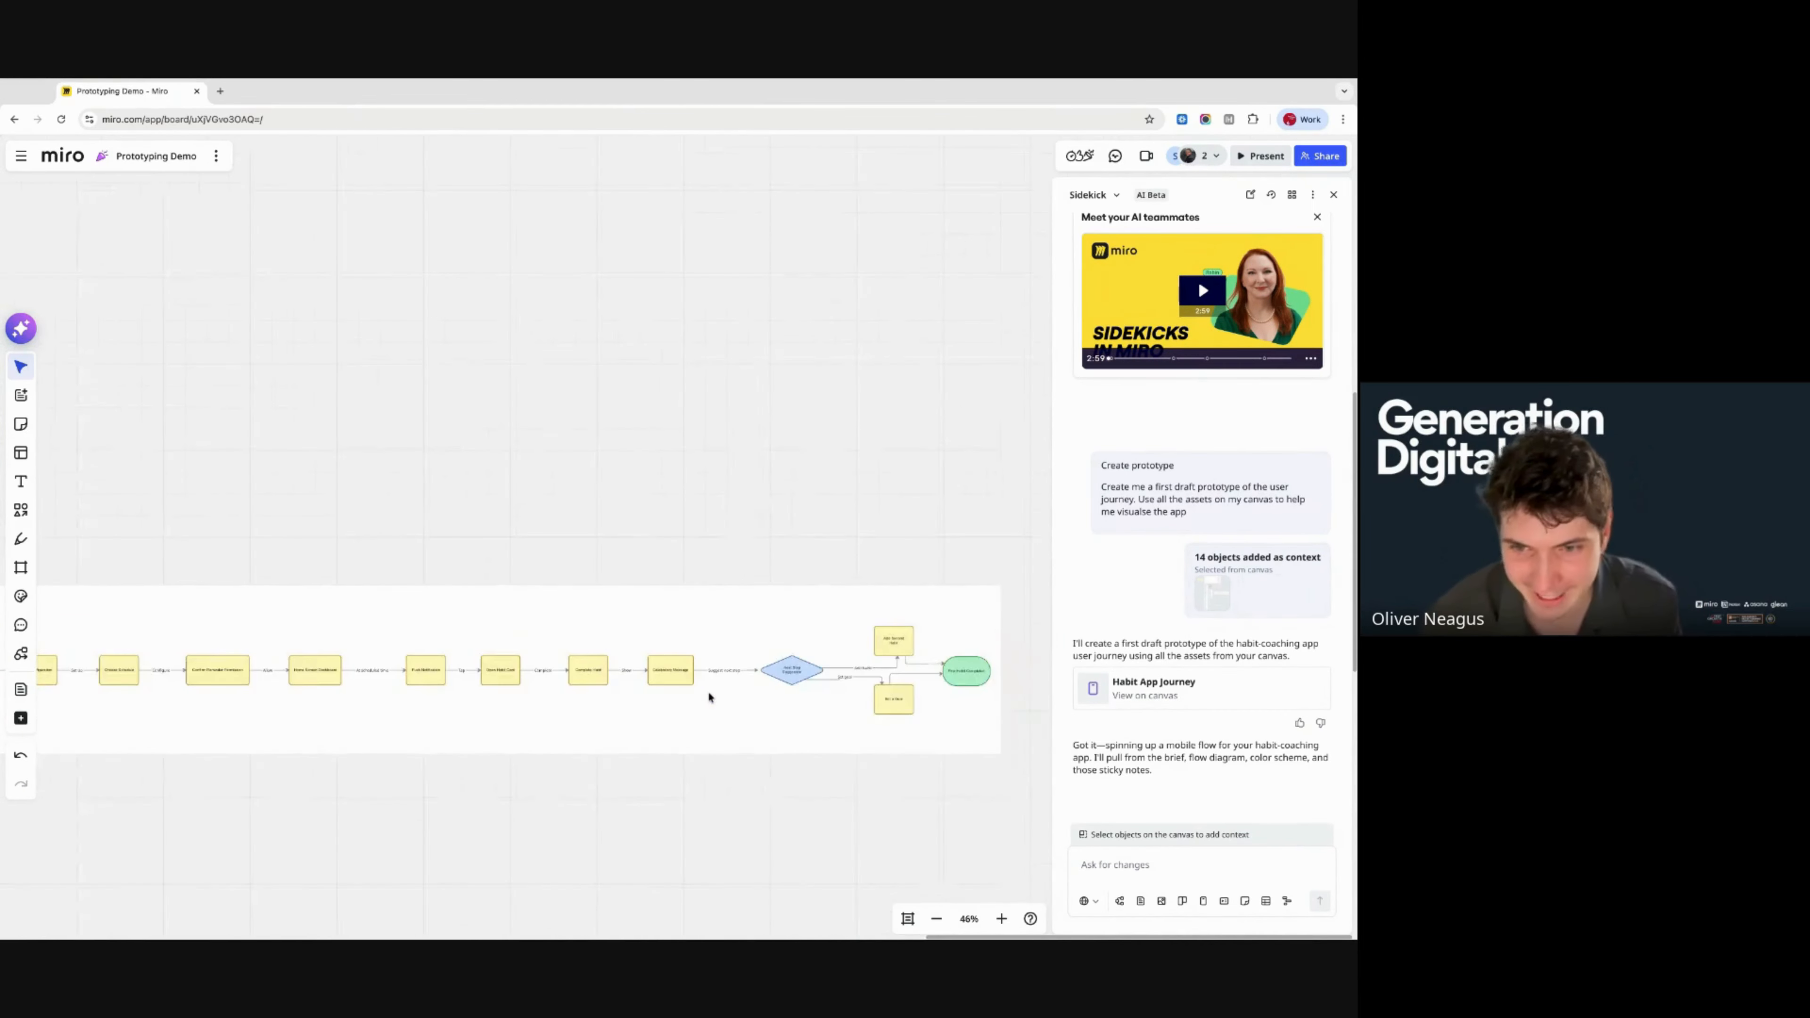
{"action": "scroll", "coordinate": [388, 690], "scroll_direction": "left", "scroll_amount": 10}
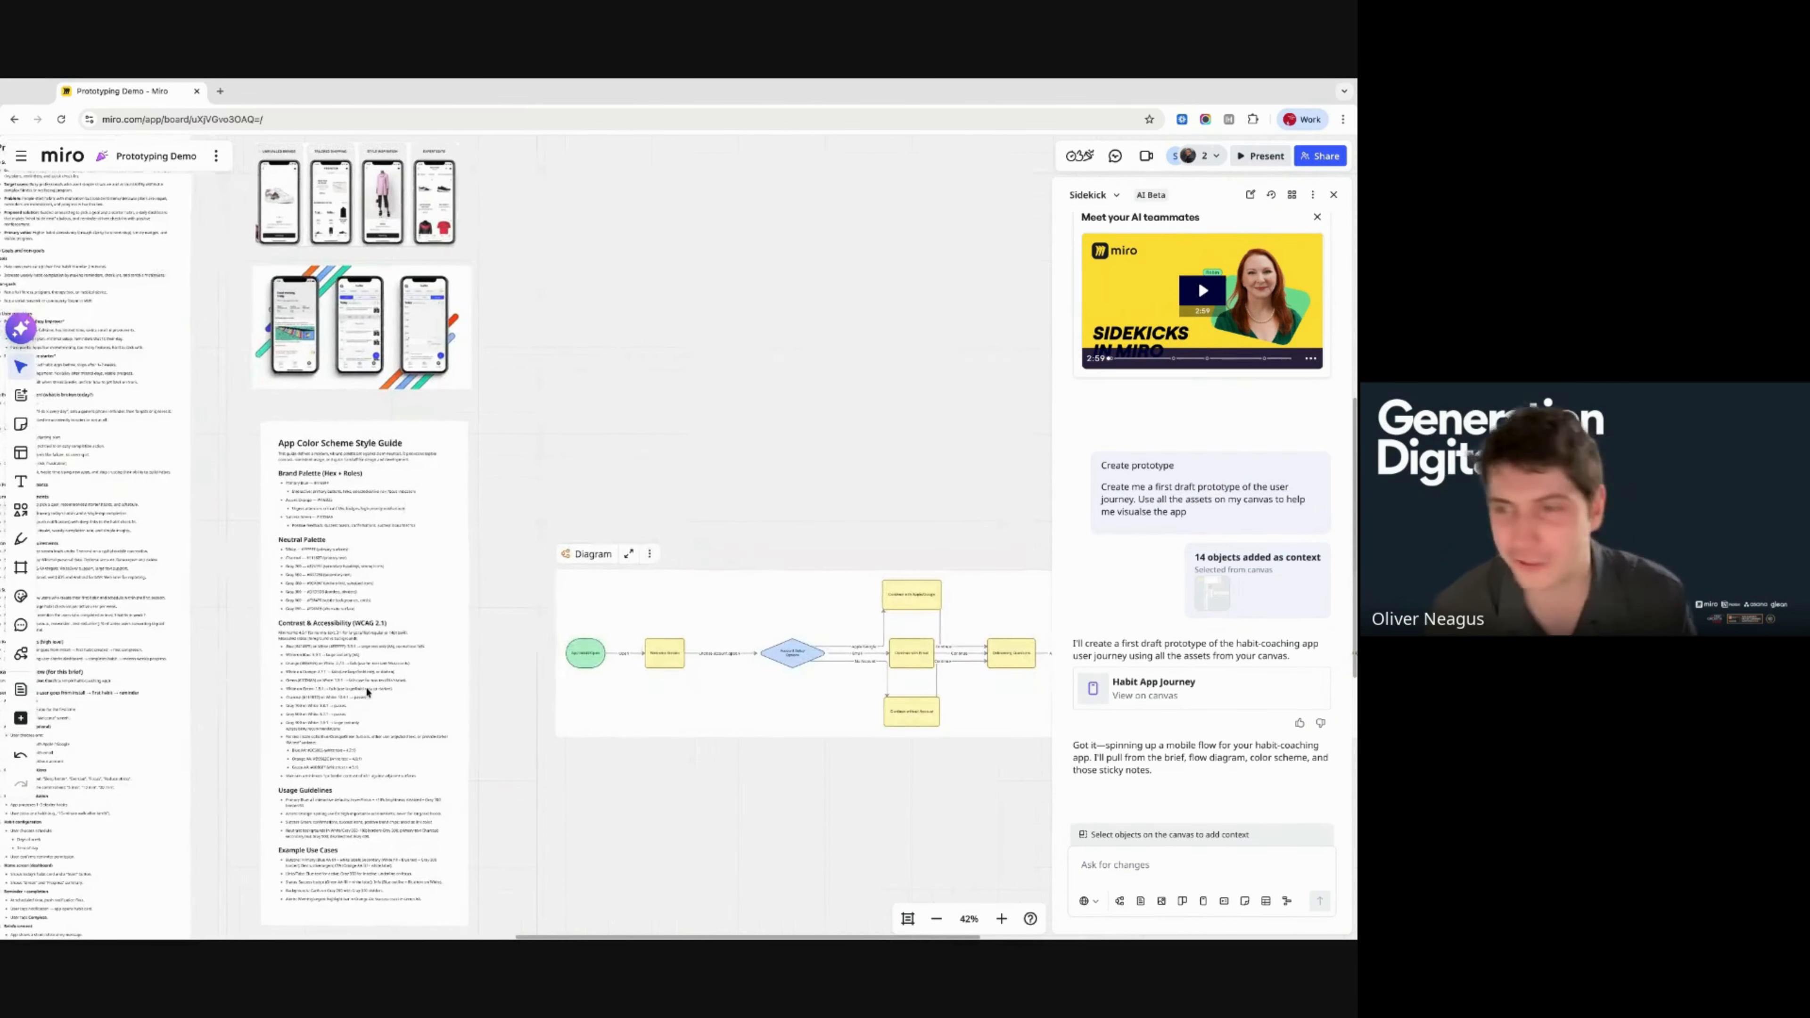
{"action": "left_click", "coordinate": [684, 591]}
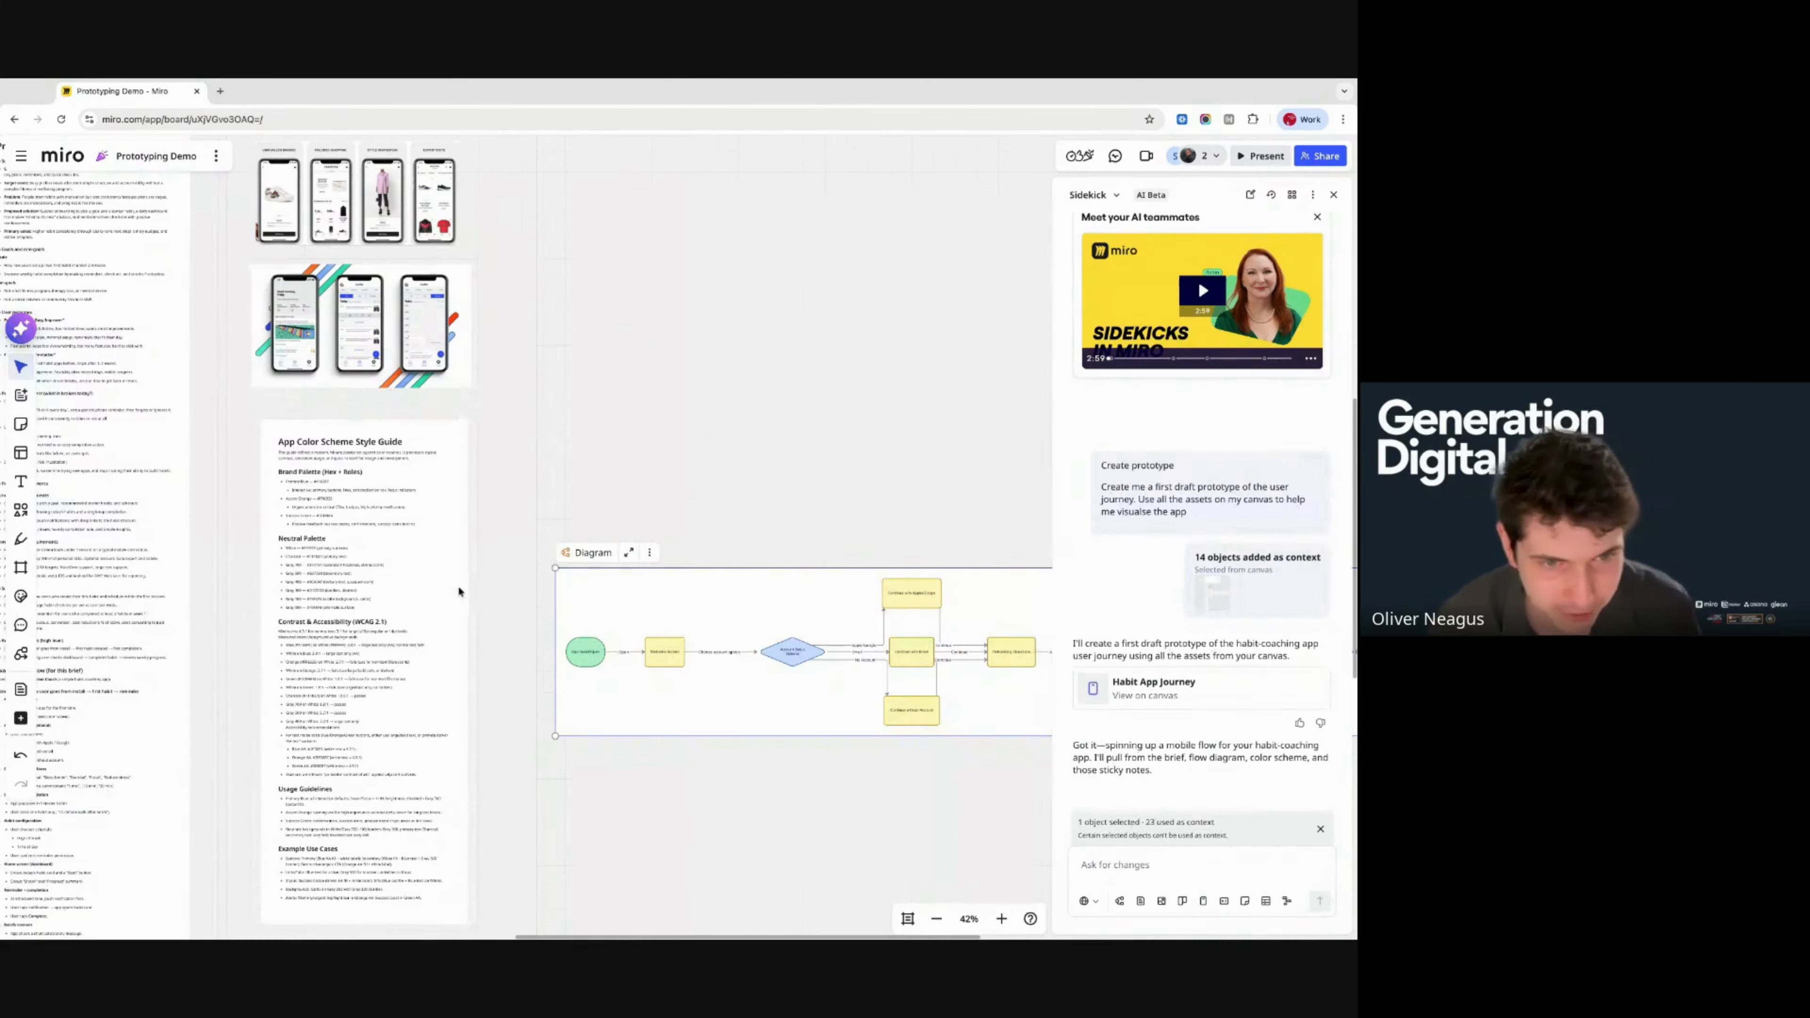
- Review the Diagram's sign-in branches, then close and reopen the Sidekick panel
{"action": "scroll", "coordinate": [490, 604], "scroll_direction": "right", "scroll_amount": 3}
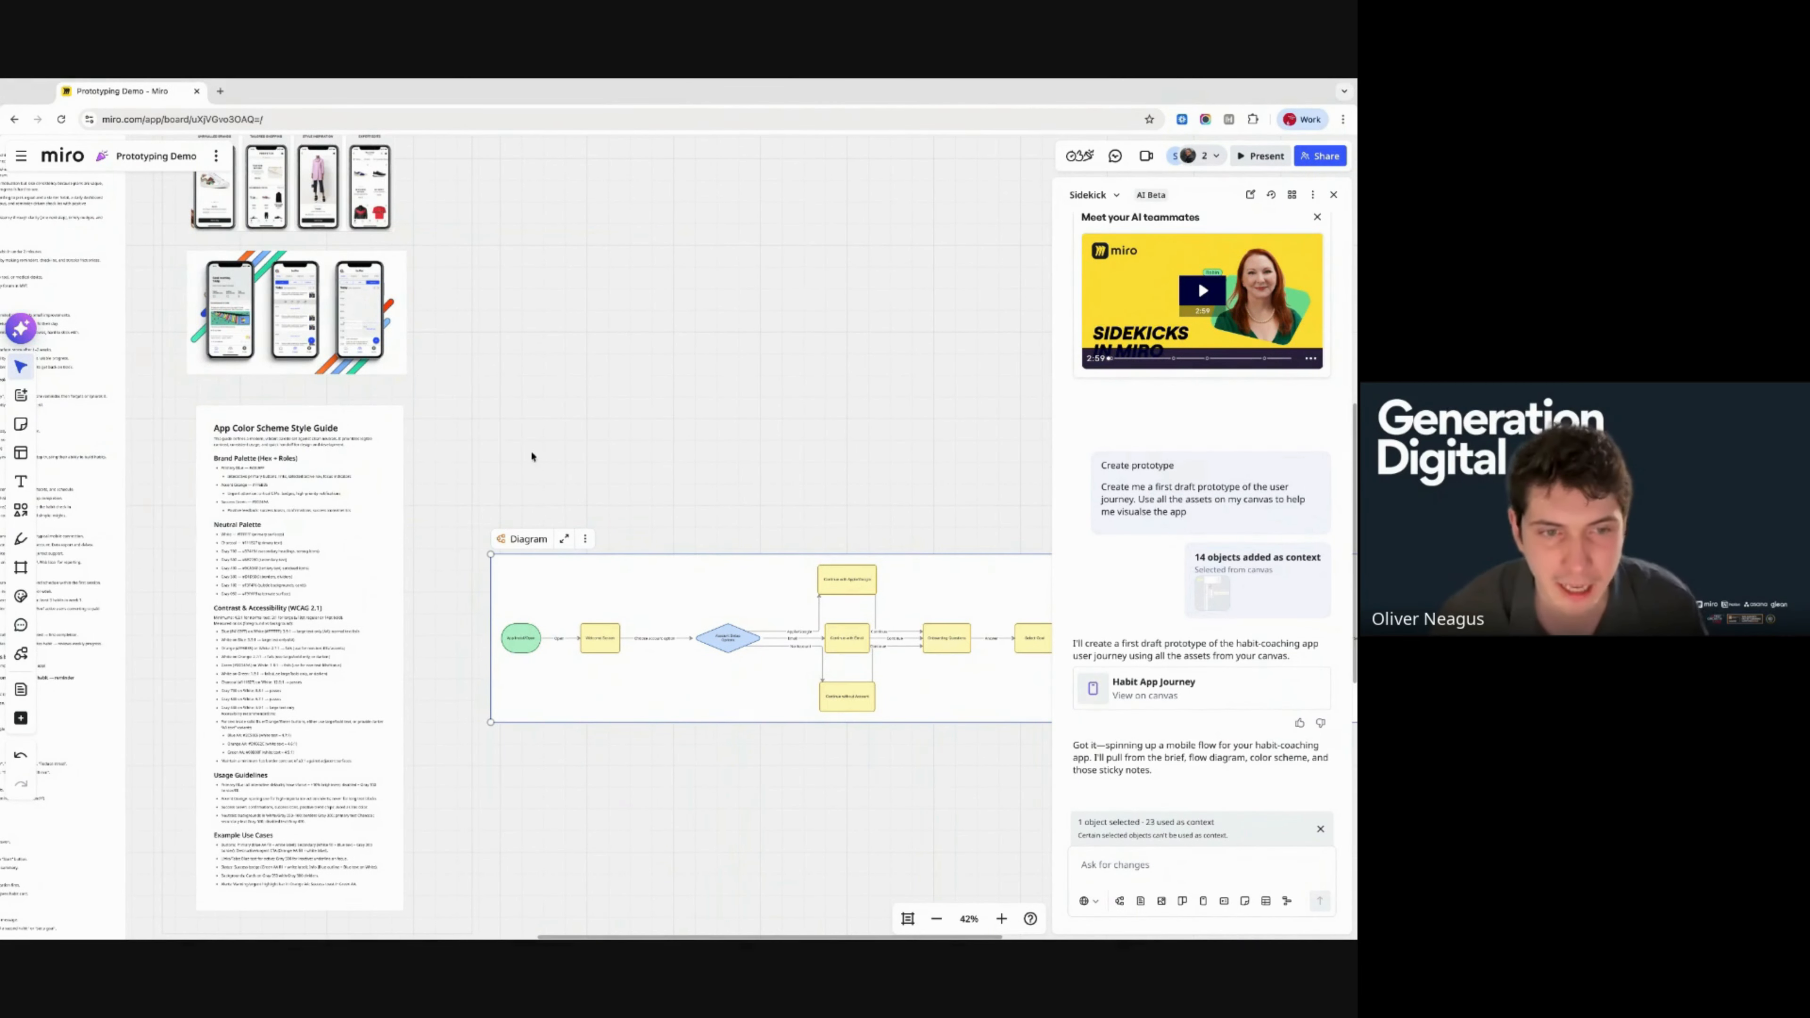
{"action": "scroll", "coordinate": [559, 588], "scroll_direction": "up", "scroll_amount": 10}
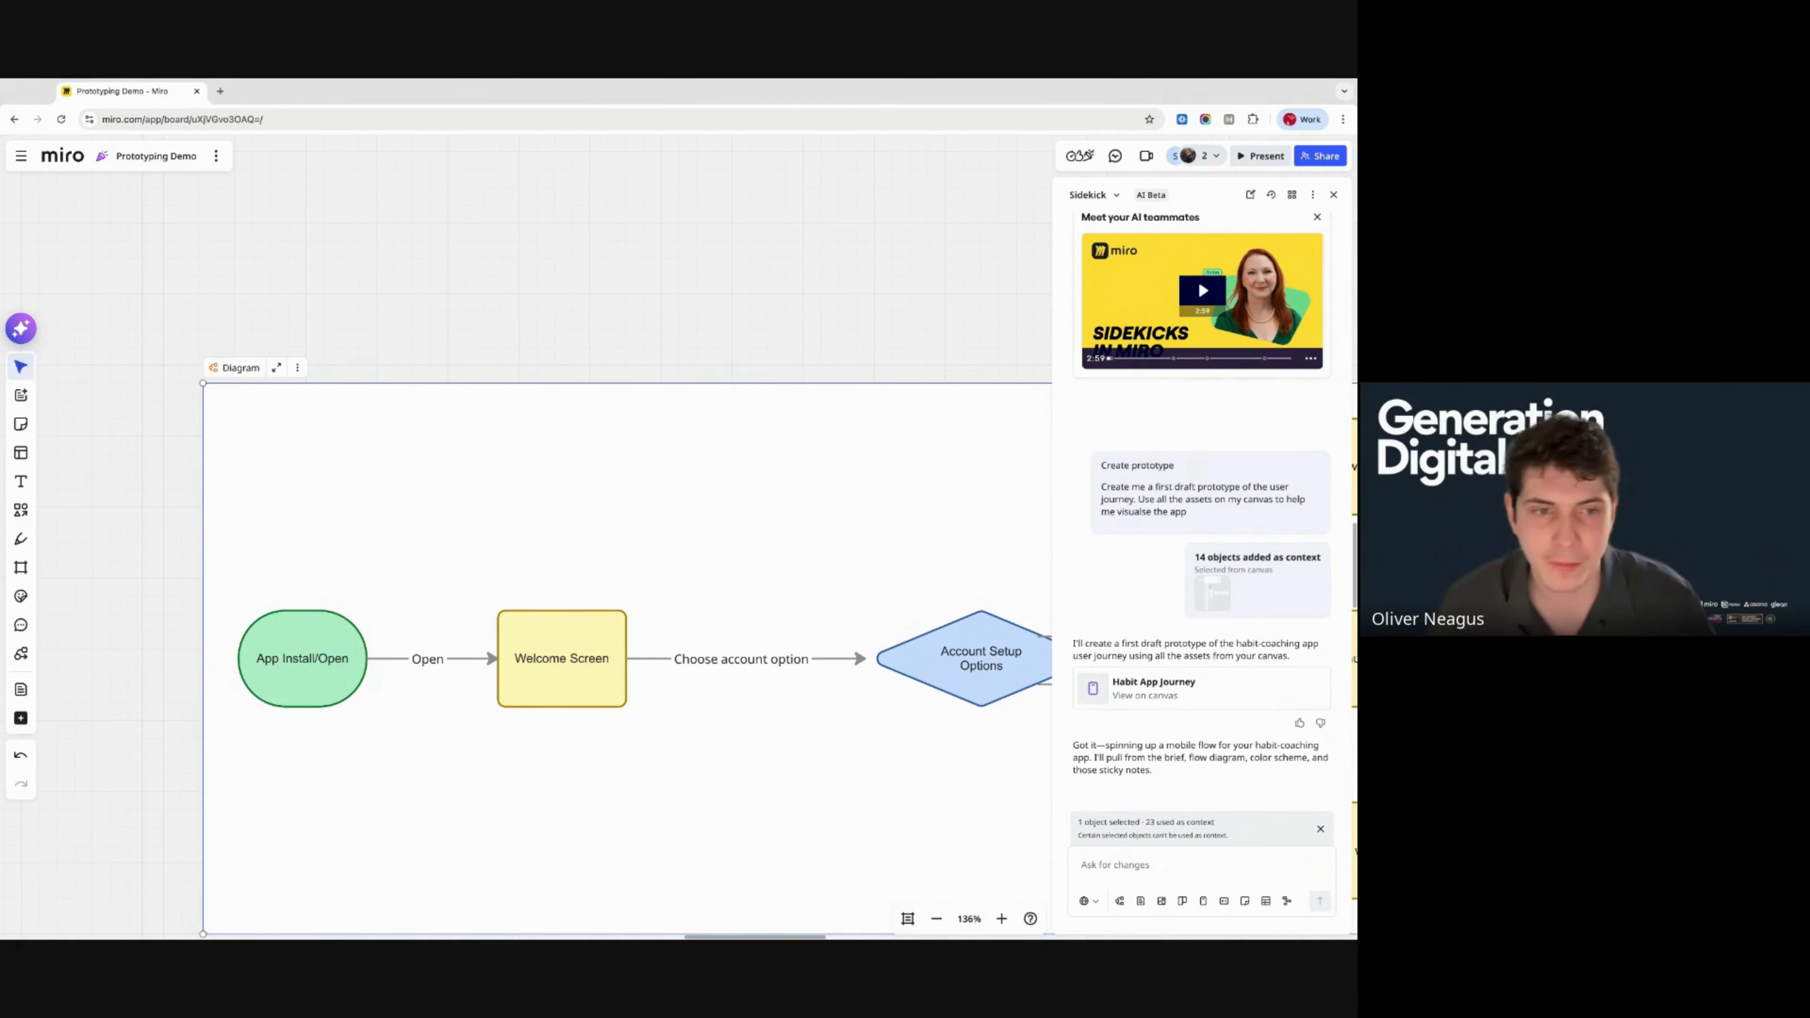
{"action": "scroll", "coordinate": [578, 500], "scroll_direction": "right", "scroll_amount": 3}
{"action": "scroll", "coordinate": [578, 500], "scroll_direction": "down", "scroll_amount": 1}
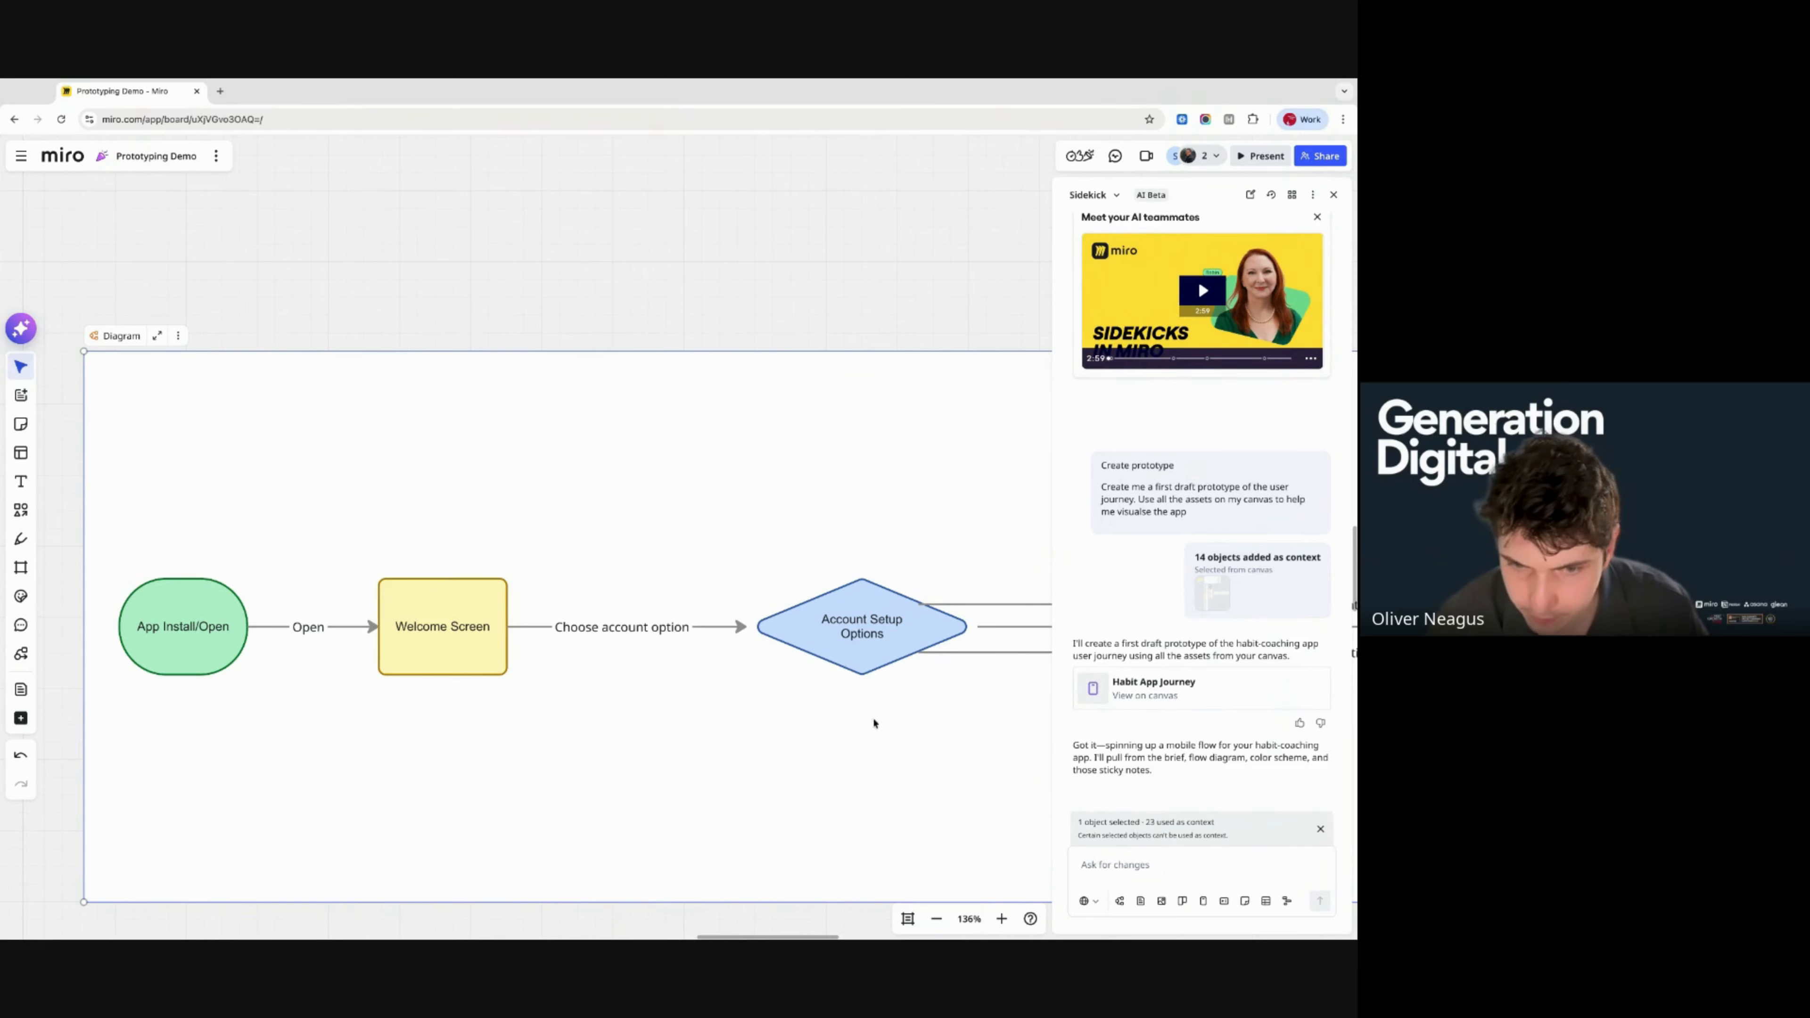
{"action": "scroll", "coordinate": [766, 681], "scroll_direction": "down", "scroll_amount": 4}
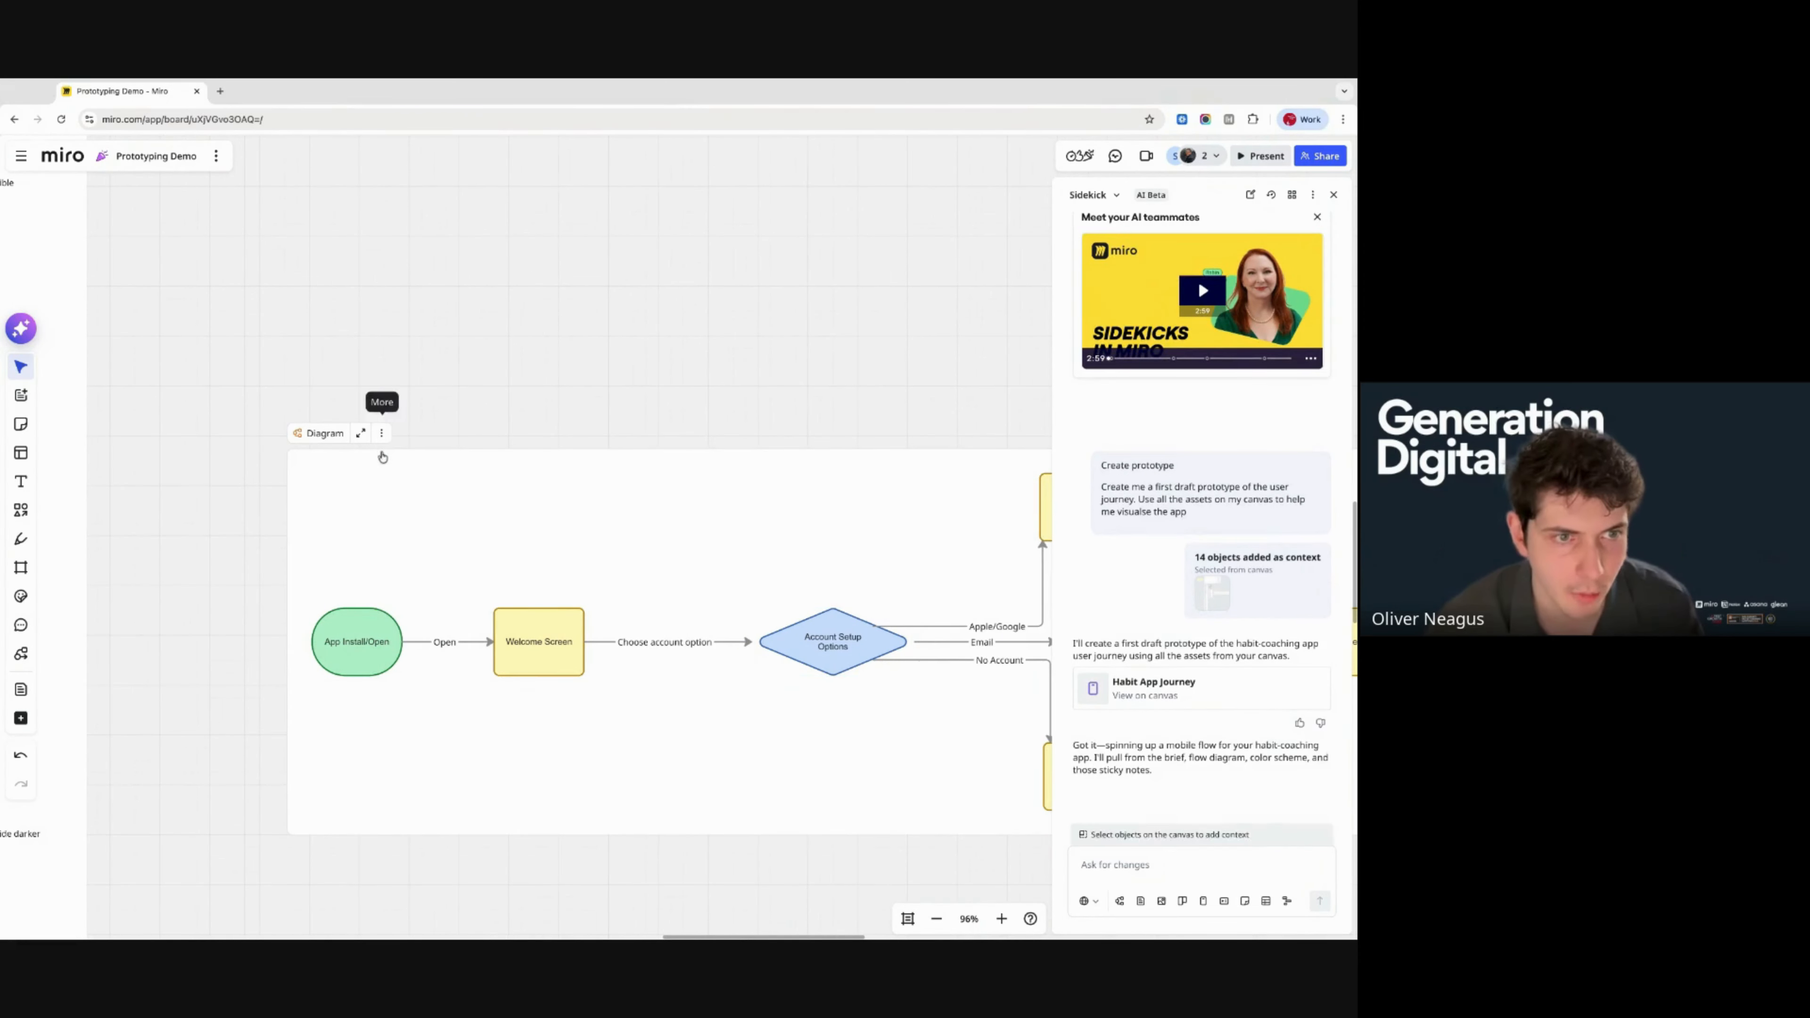
{"action": "left_click", "coordinate": [20, 328]}
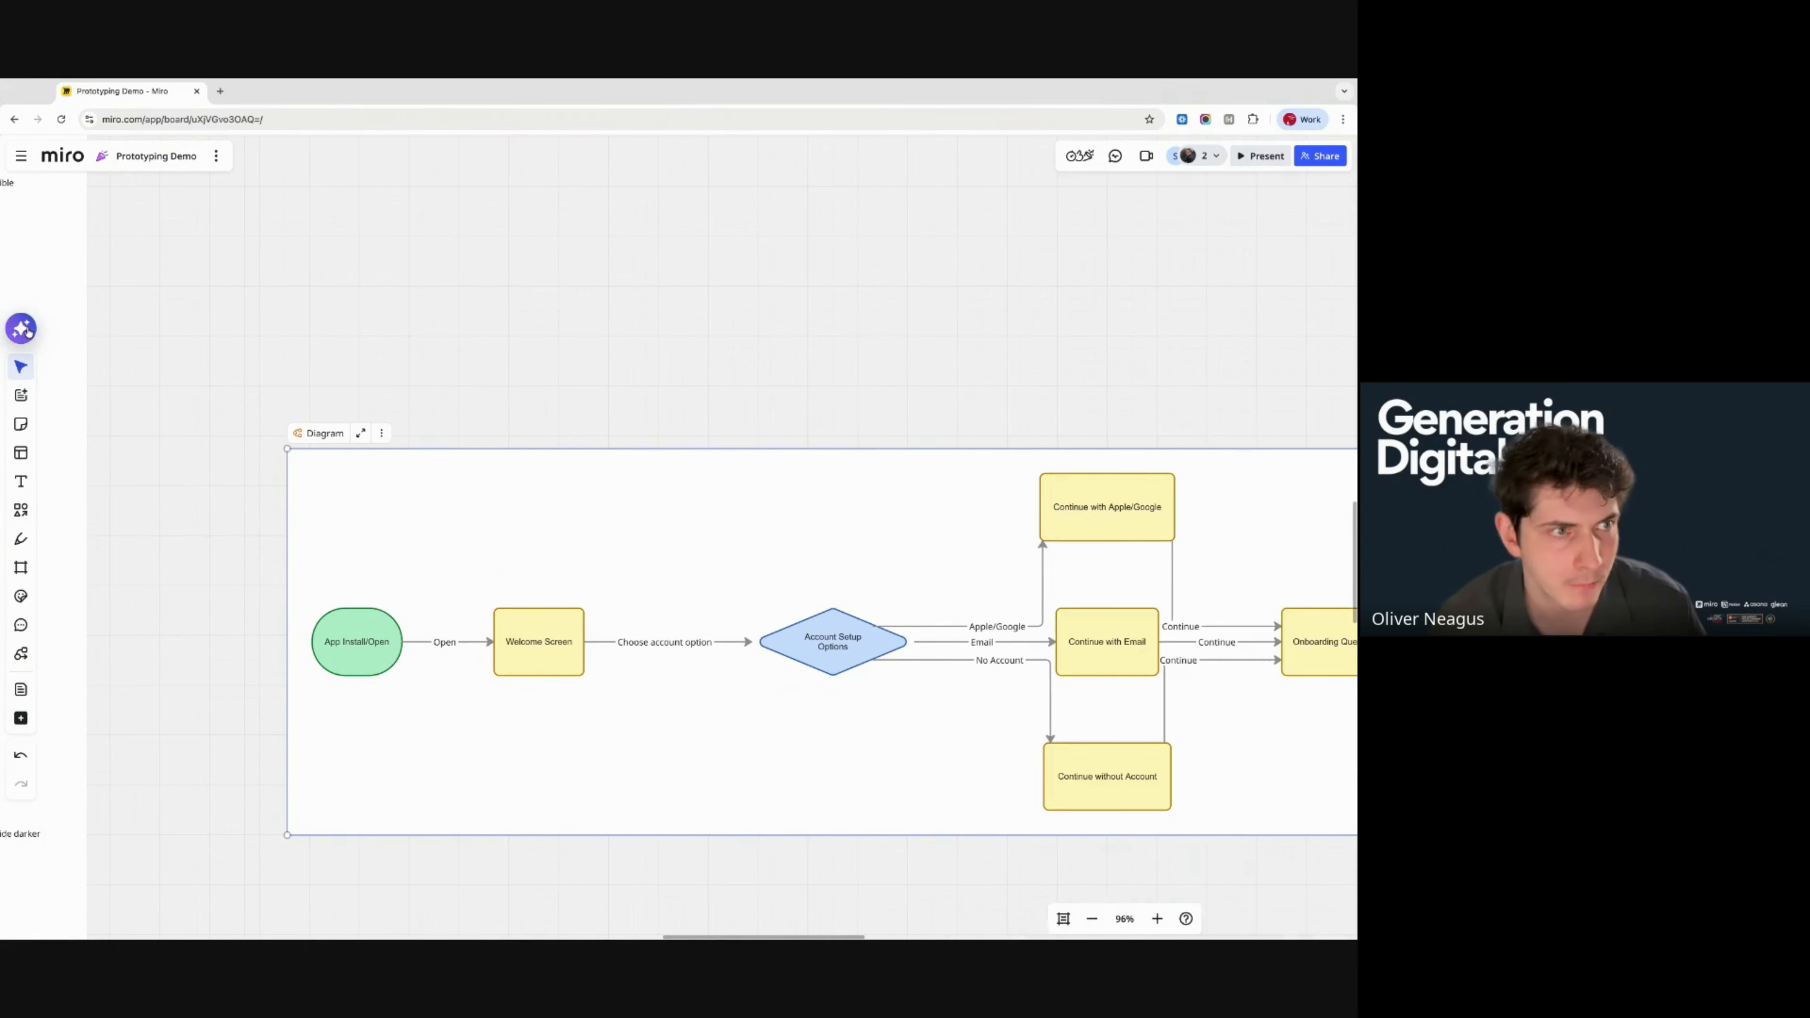
{"action": "left_click", "coordinate": [21, 328]}
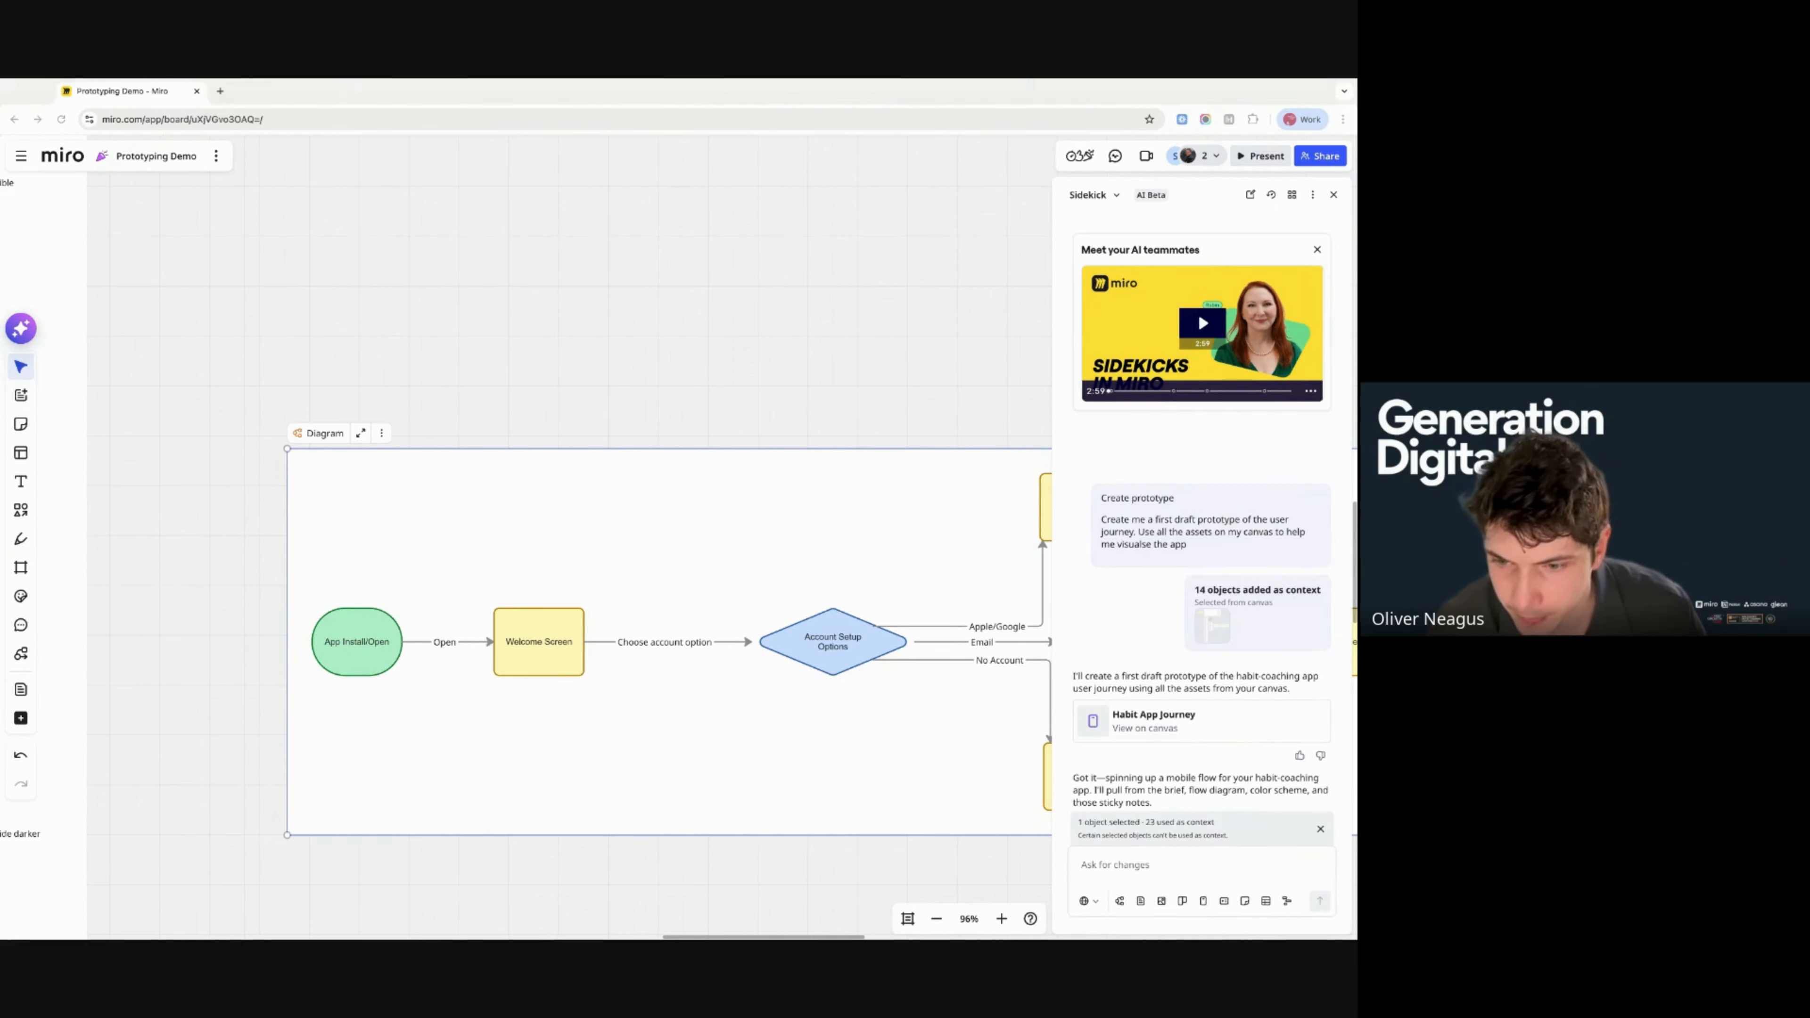
- Send 'Try again' as a Create prototype request to Sidekick with the diagram selected
{"action": "left_click", "coordinate": [1203, 902]}
{"action": "left_click", "coordinate": [1203, 902]}
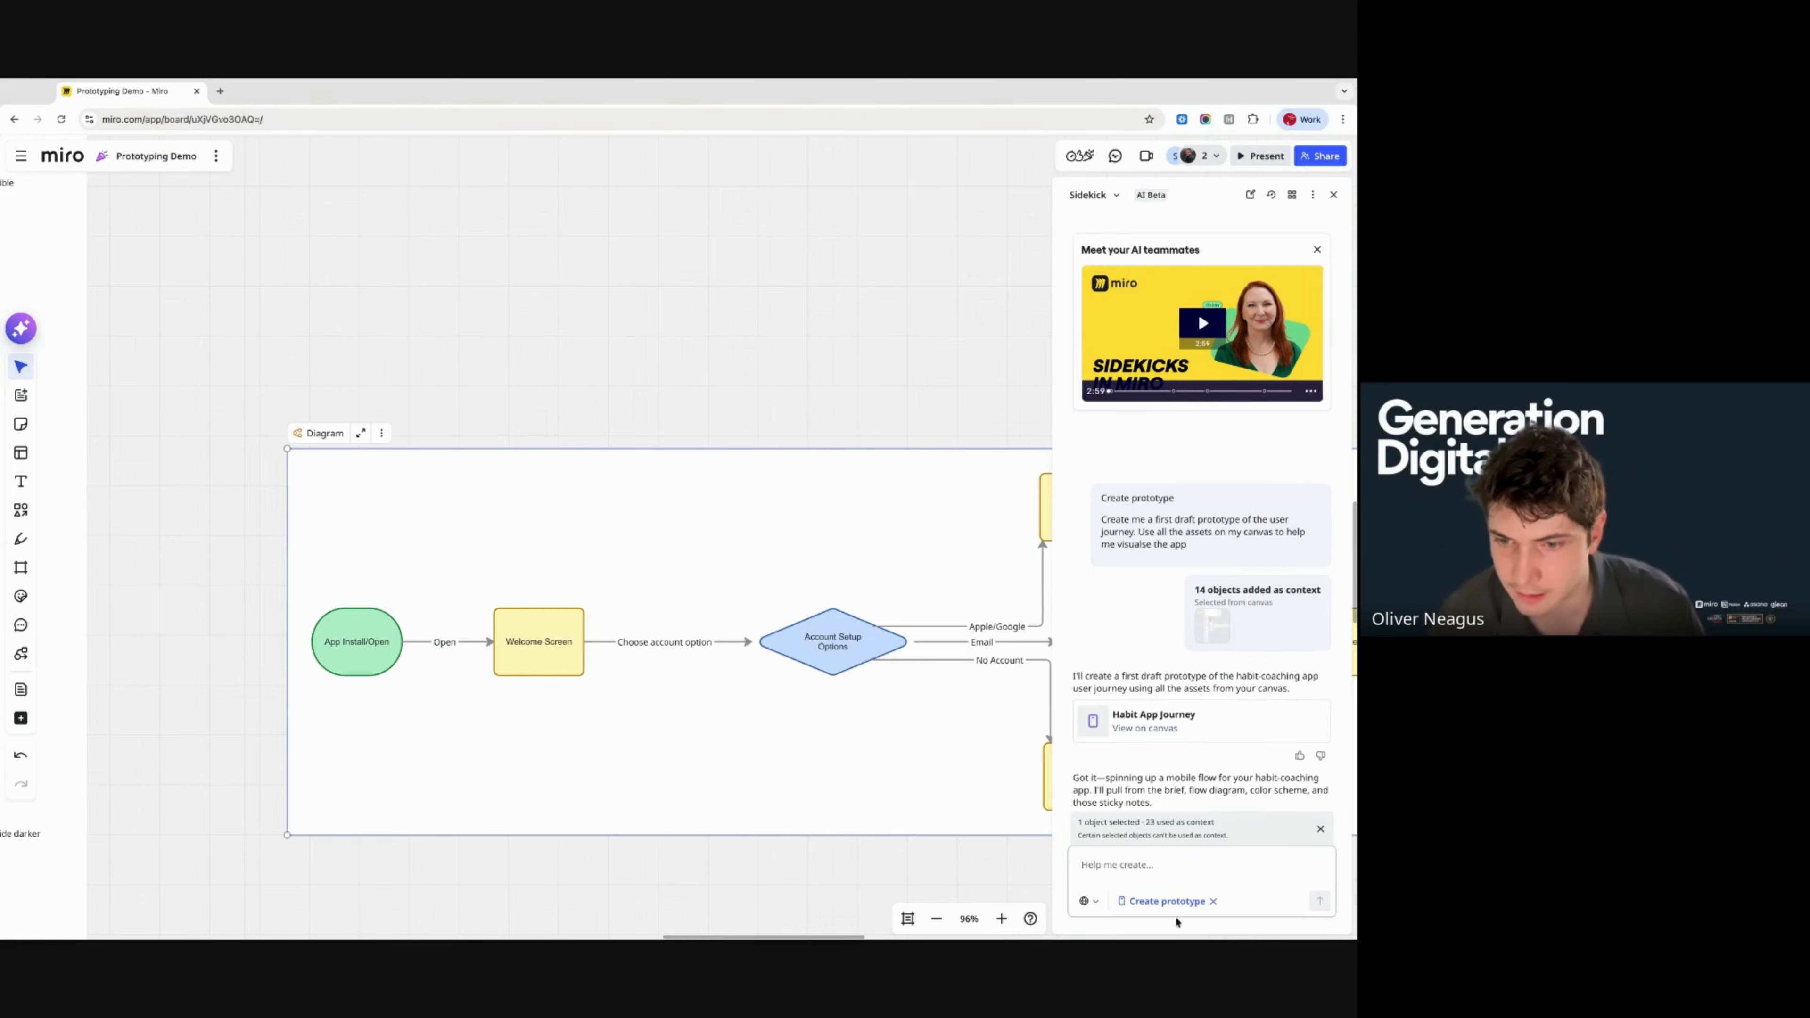
{"action": "type", "text": "Try again"}
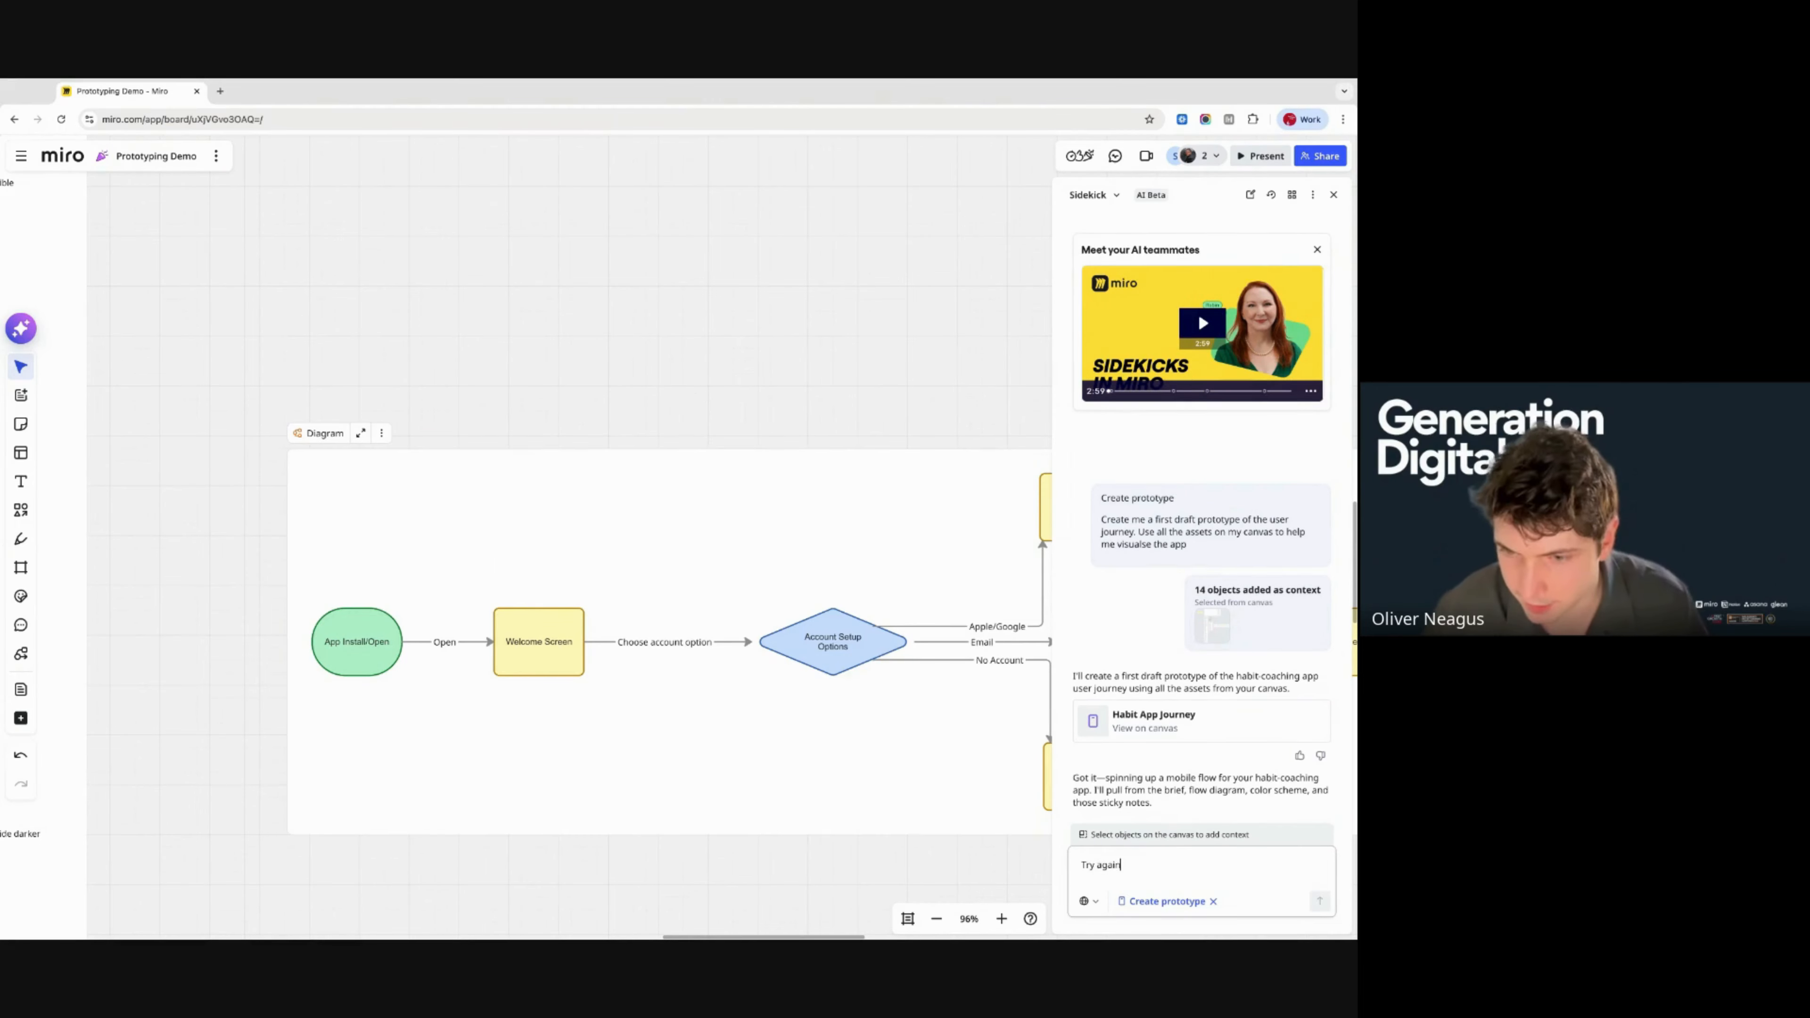
{"action": "key", "text": "Return"}
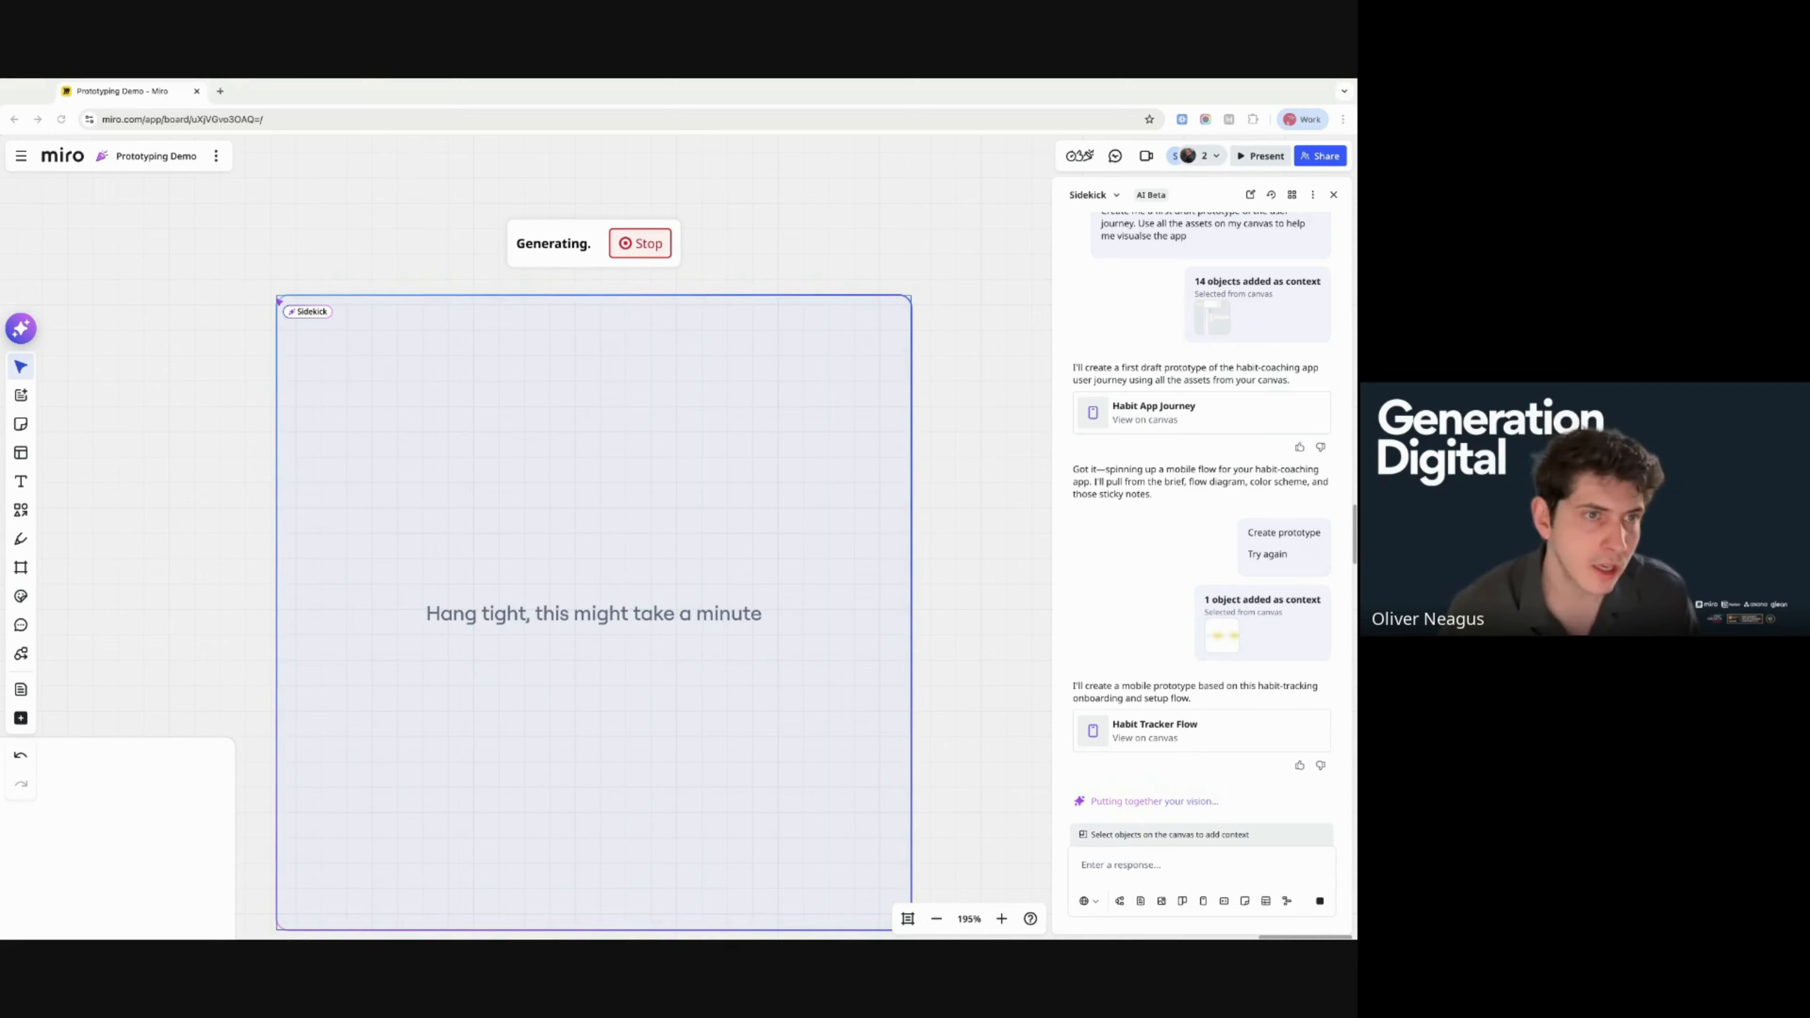
- Move the generating Habit Tracker Flow frame above the flow diagram and zoom in while it finishes
{"action": "left_click", "coordinate": [1168, 619]}
{"action": "scroll", "coordinate": [1168, 618], "scroll_direction": "down", "scroll_amount": 10}
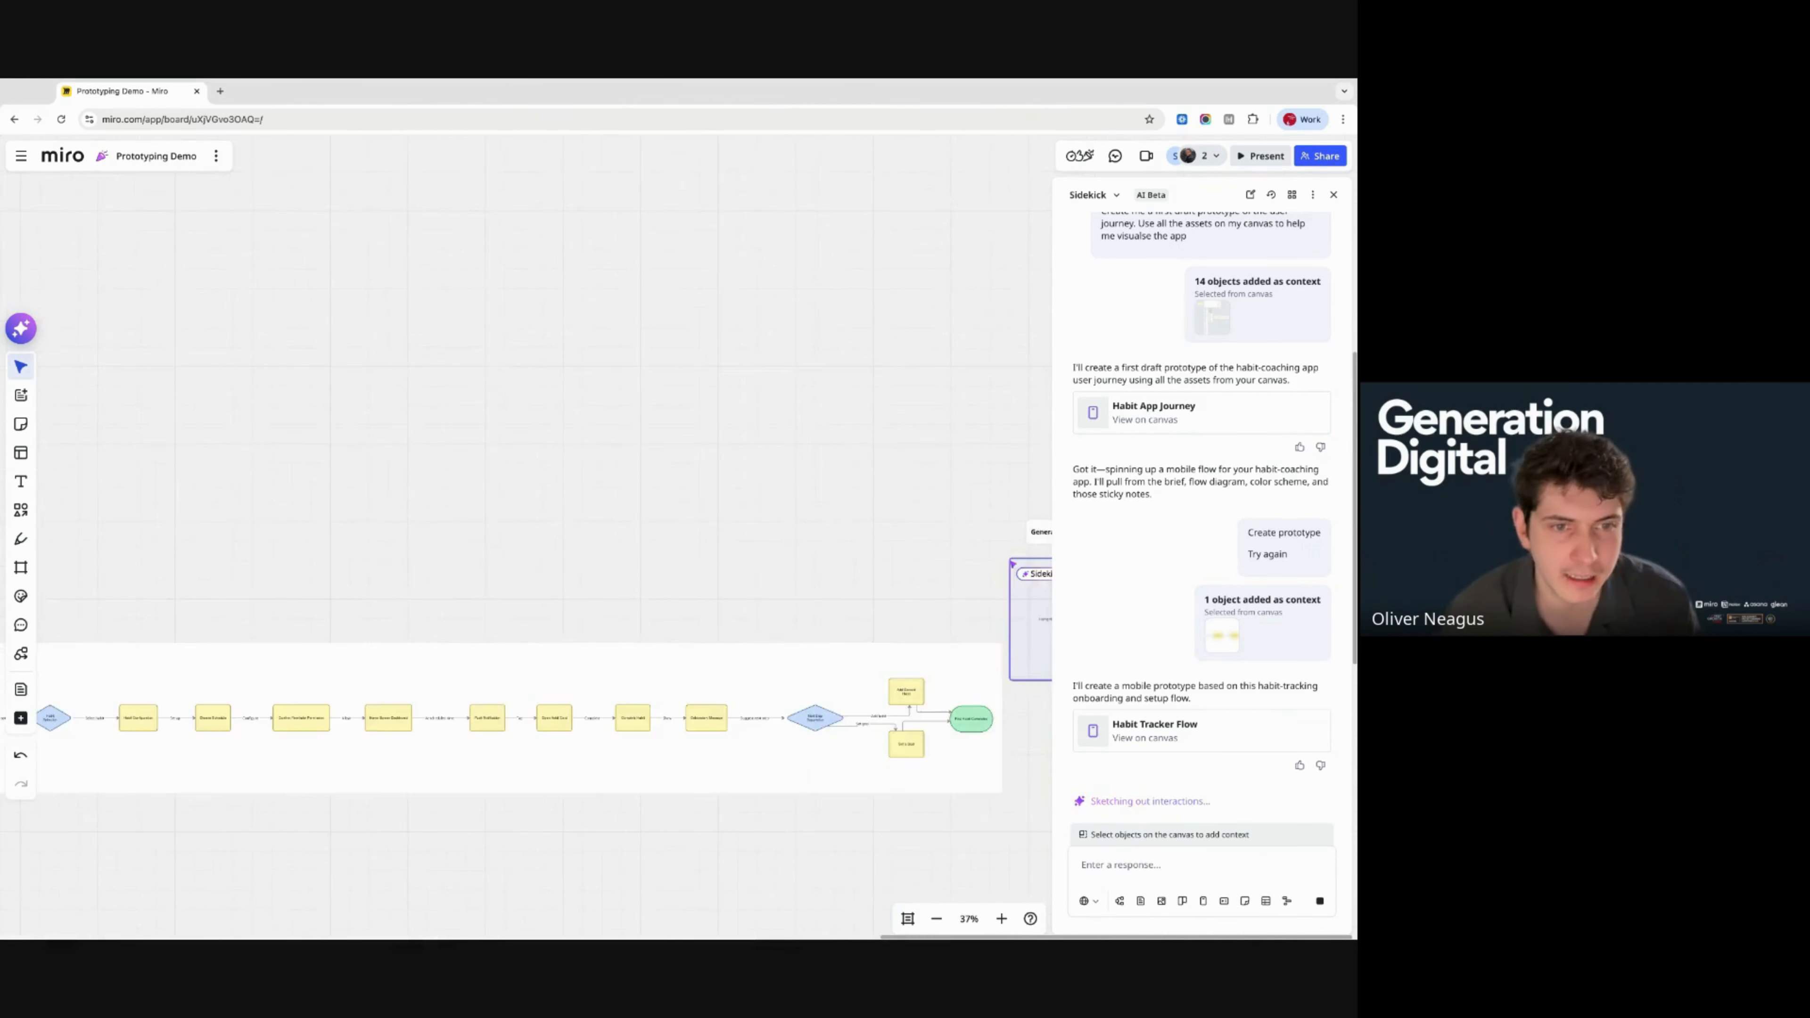
{"action": "scroll", "coordinate": [623, 499], "scroll_direction": "down", "scroll_amount": 5}
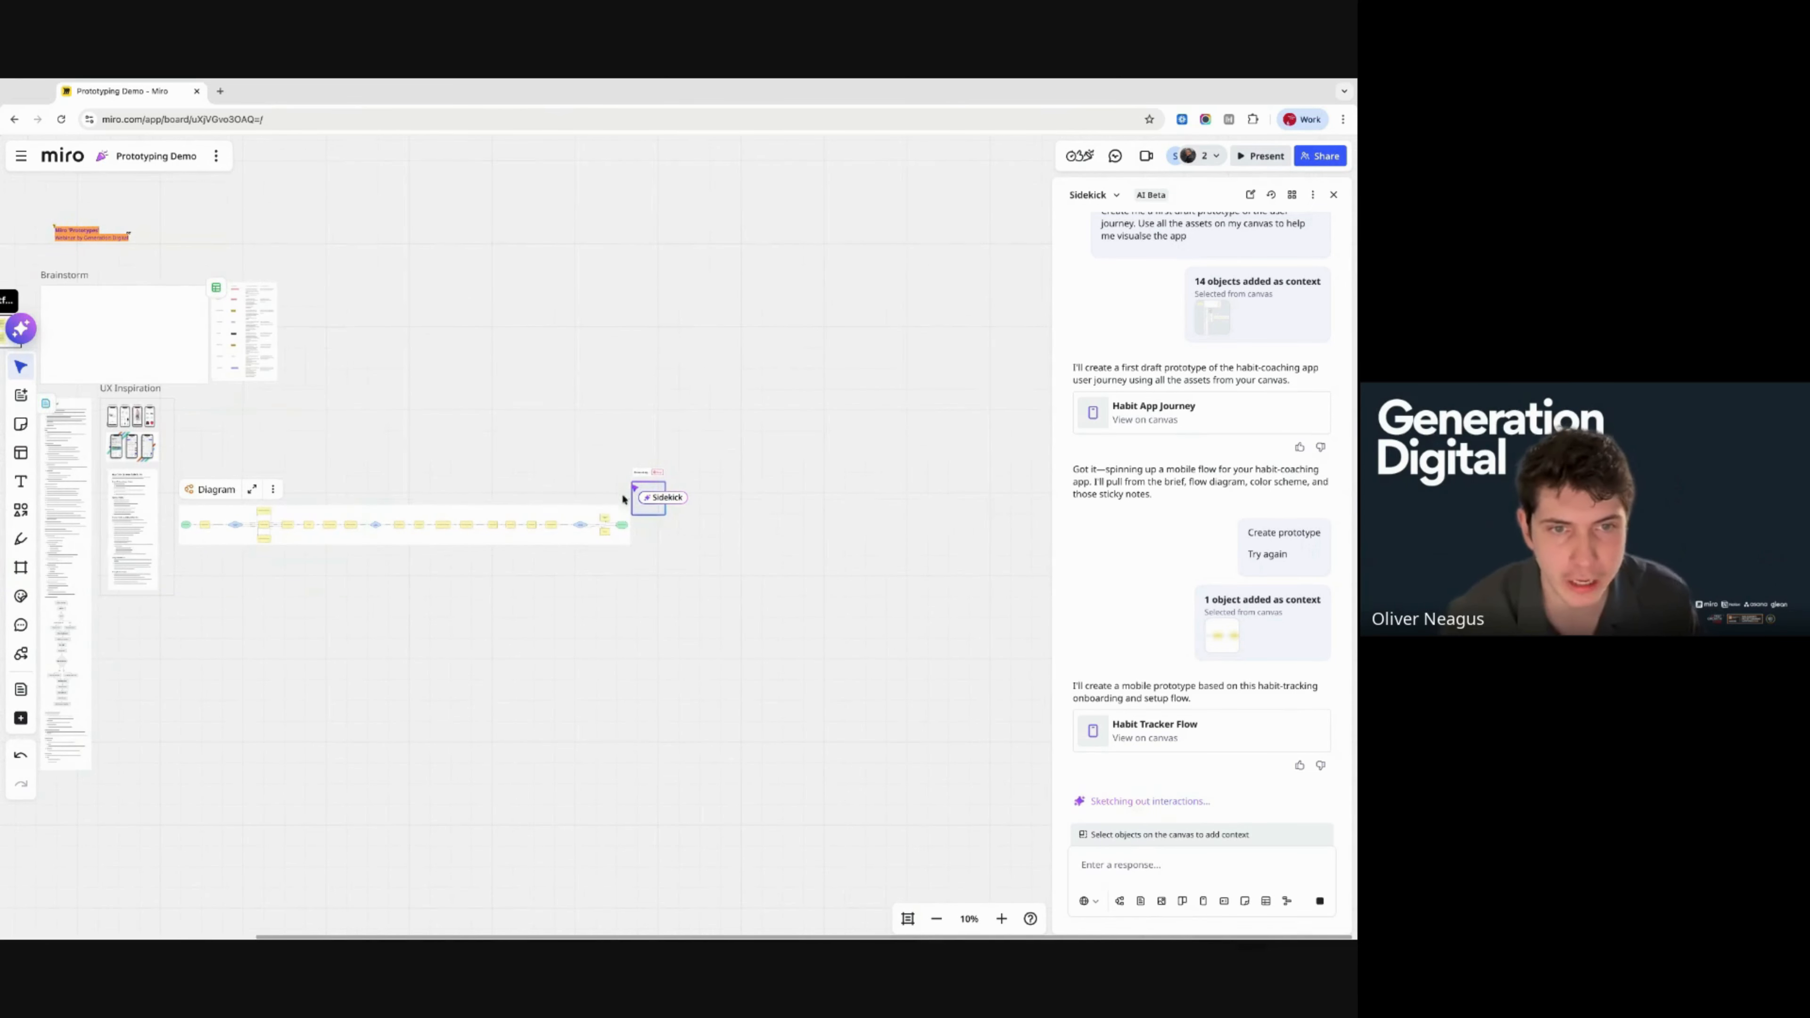
{"action": "left_click_drag", "start_coordinate": [650, 513], "coordinate": [352, 426]}
{"action": "scroll", "coordinate": [352, 427], "scroll_direction": "left", "scroll_amount": 4}
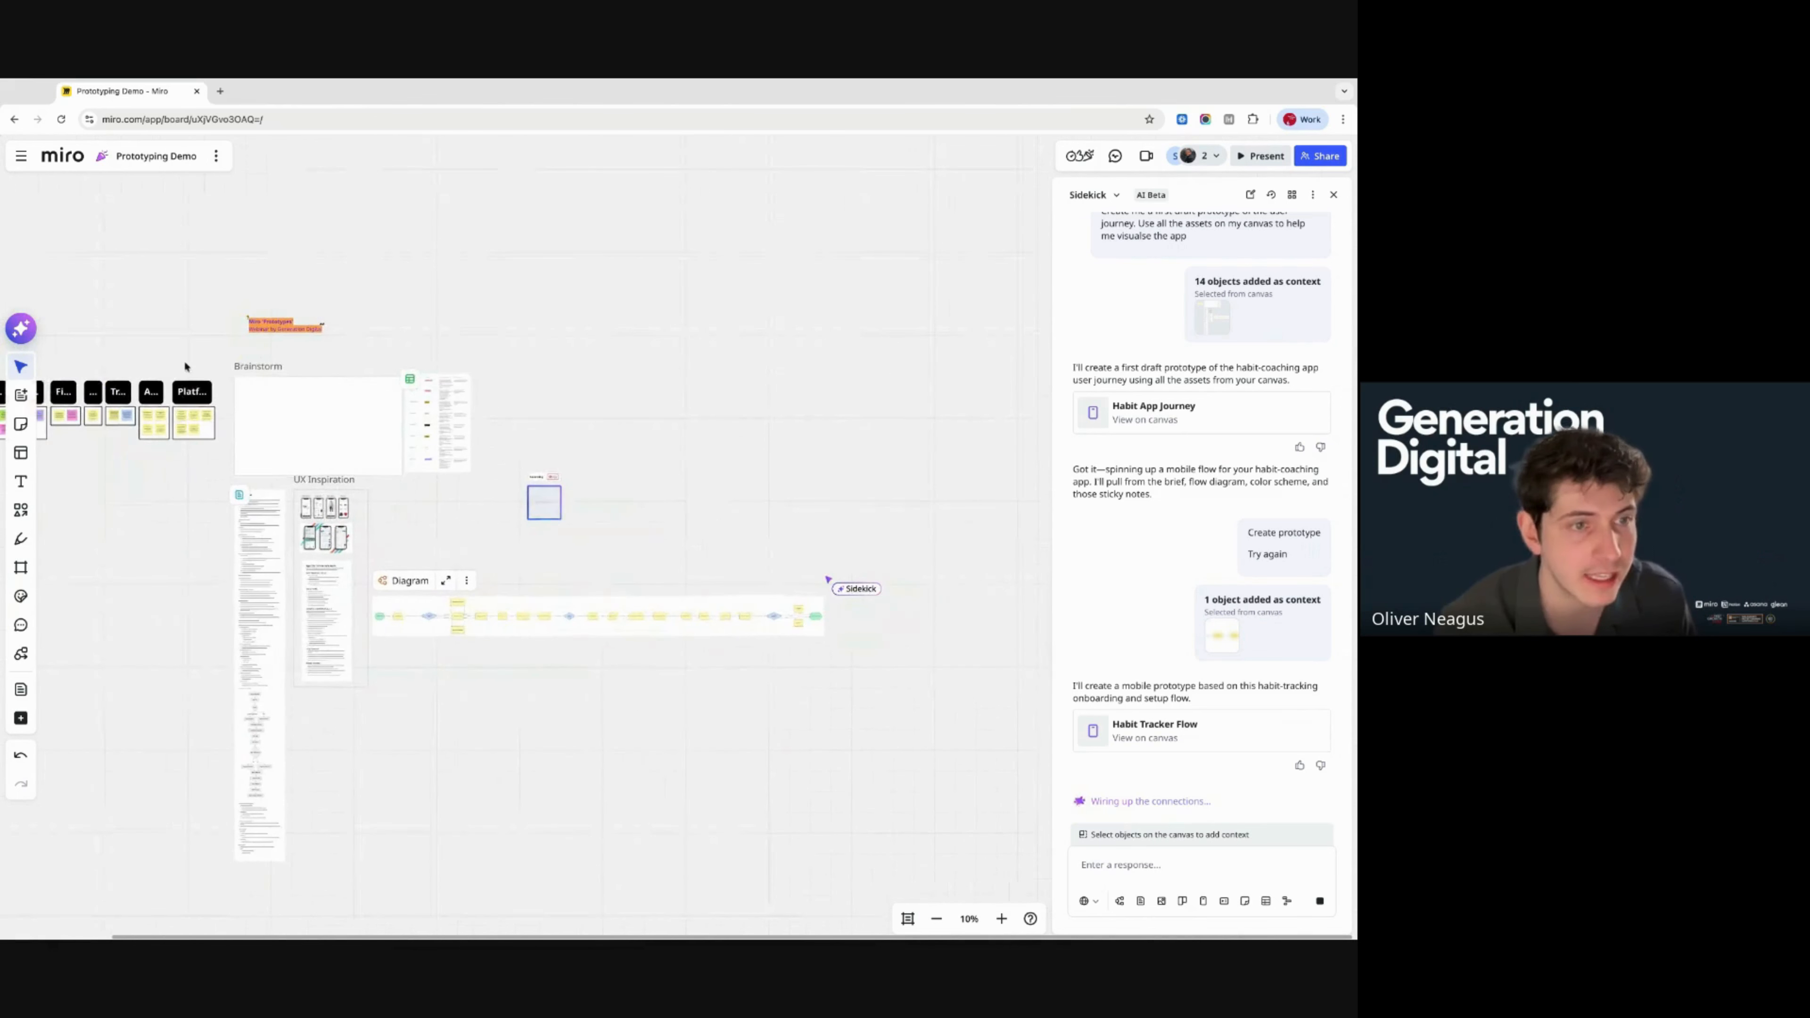
{"action": "scroll", "coordinate": [161, 385], "scroll_direction": "left", "scroll_amount": 1}
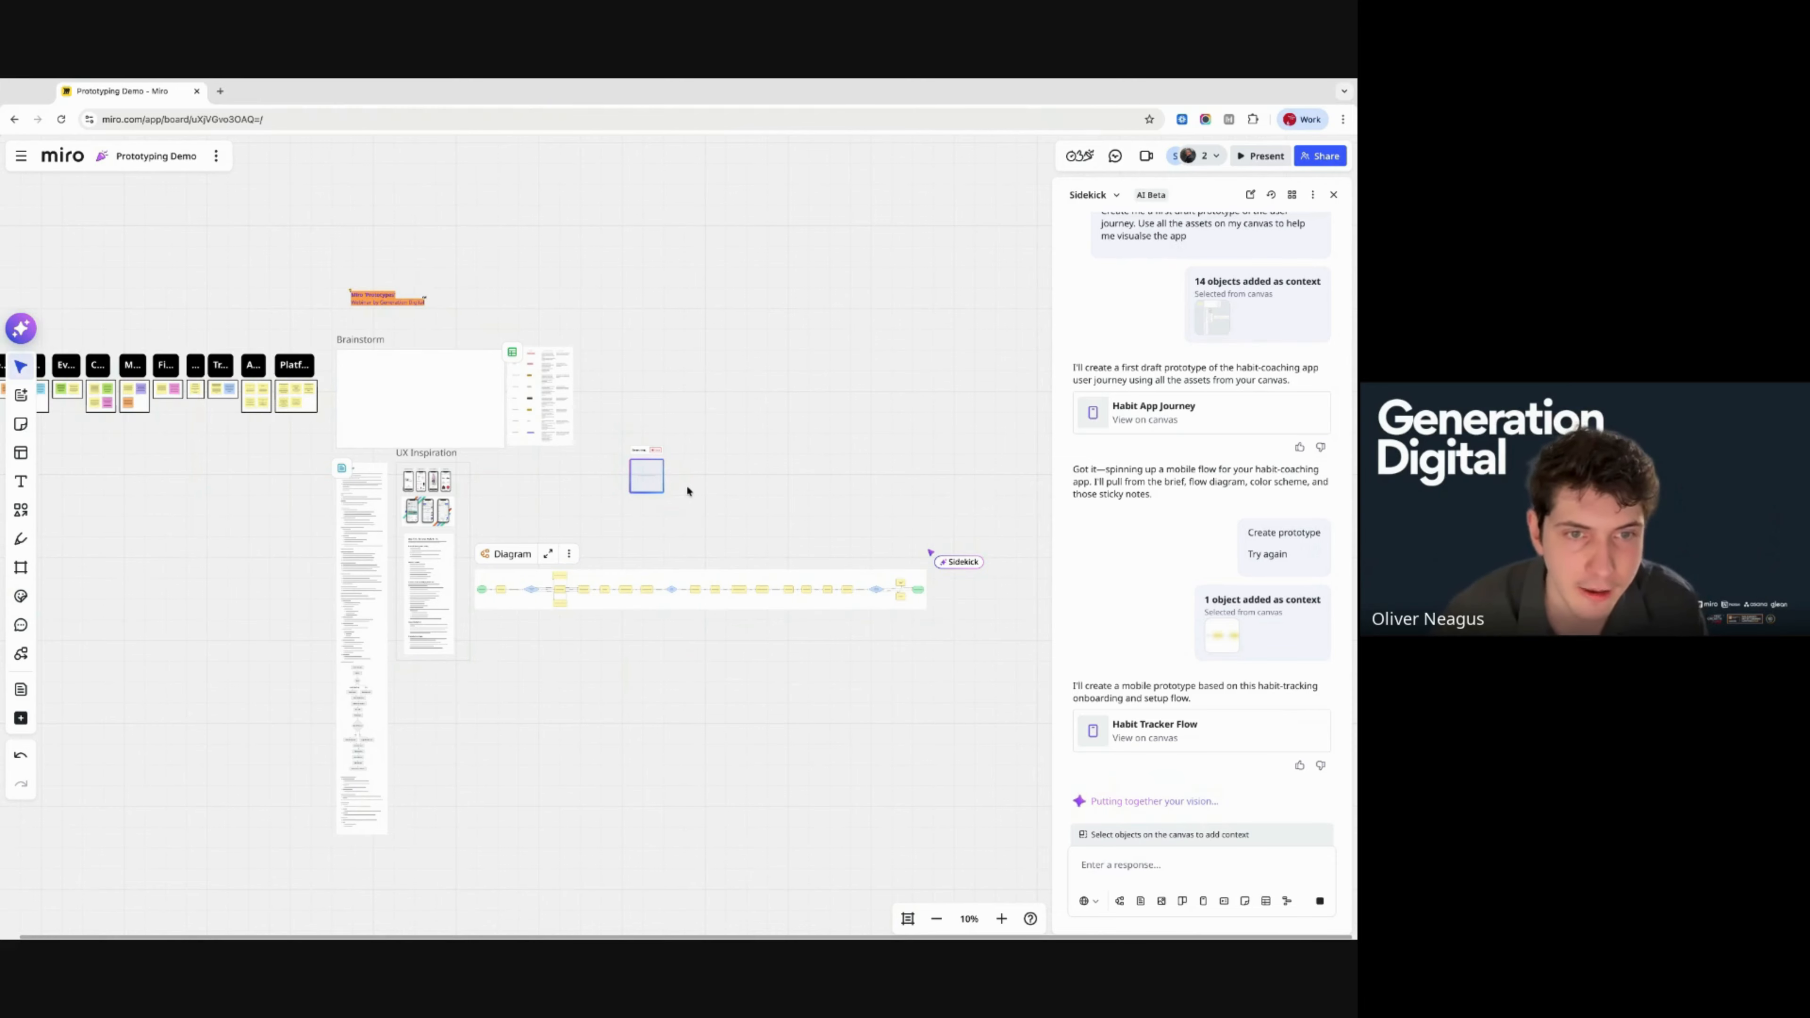
{"action": "scroll", "coordinate": [645, 475], "scroll_direction": "up", "scroll_amount": 5}
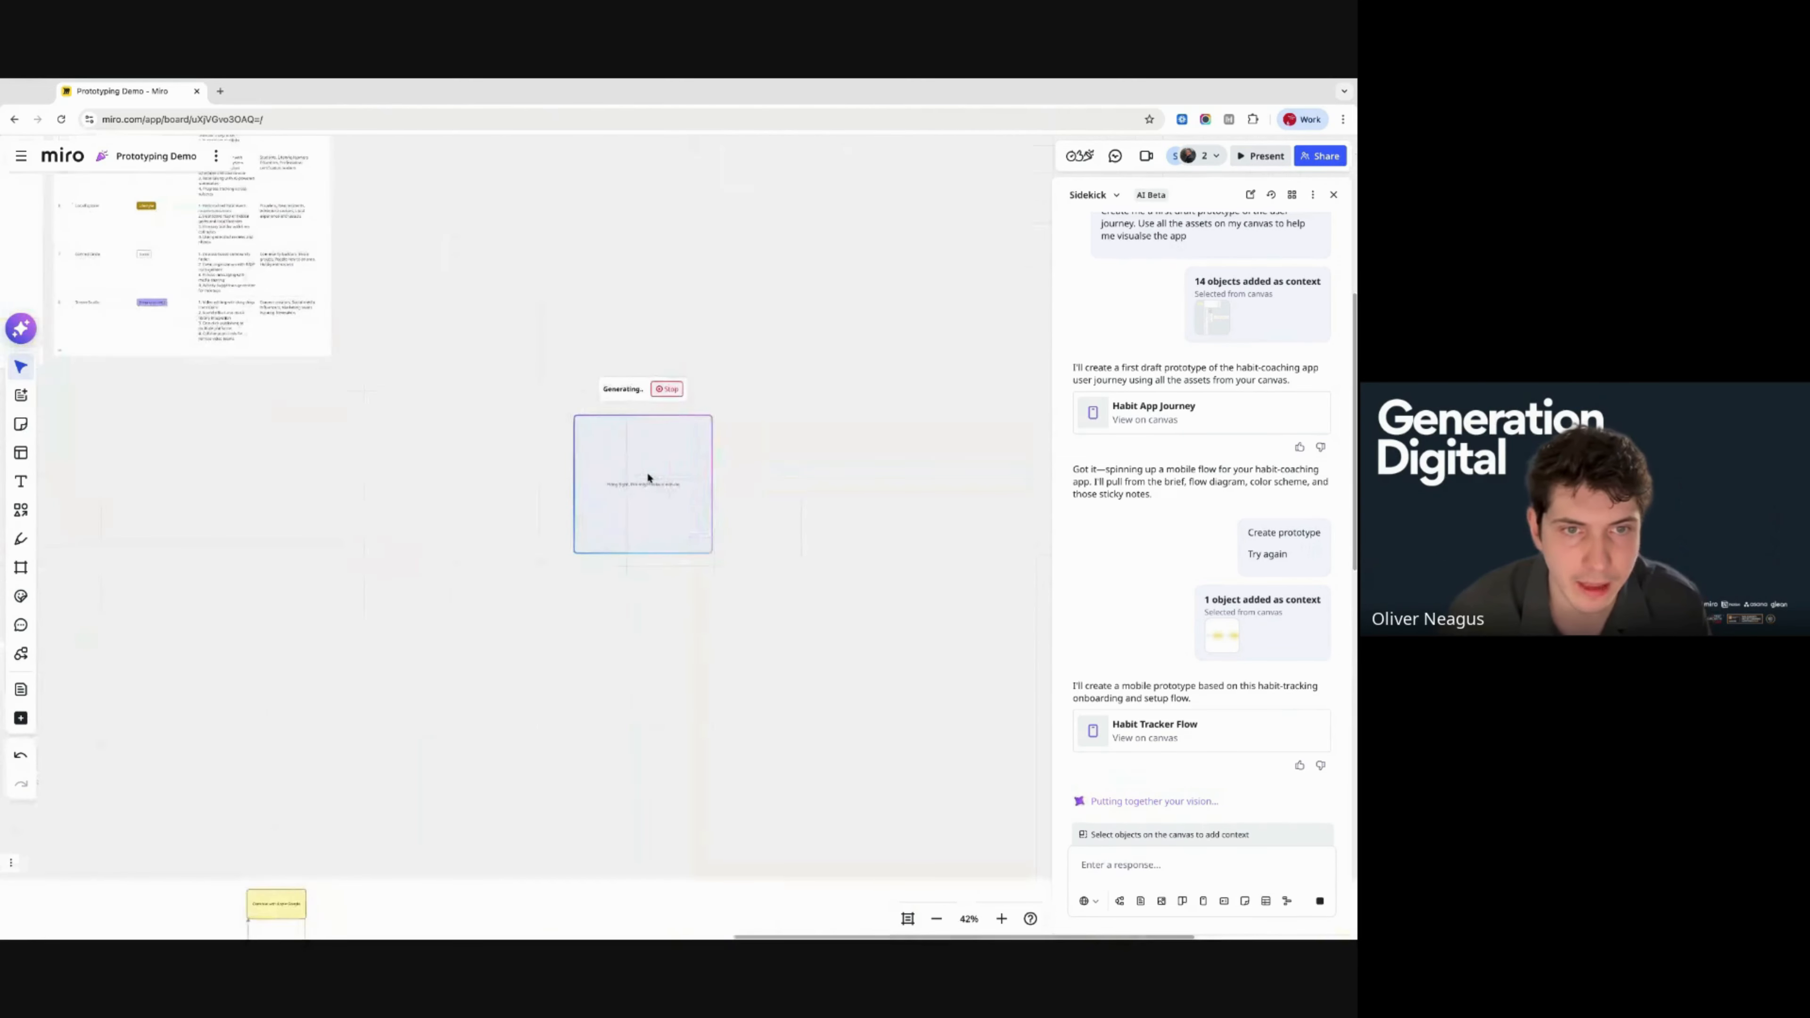
{"action": "scroll", "coordinate": [646, 471], "scroll_direction": "up", "scroll_amount": 4}
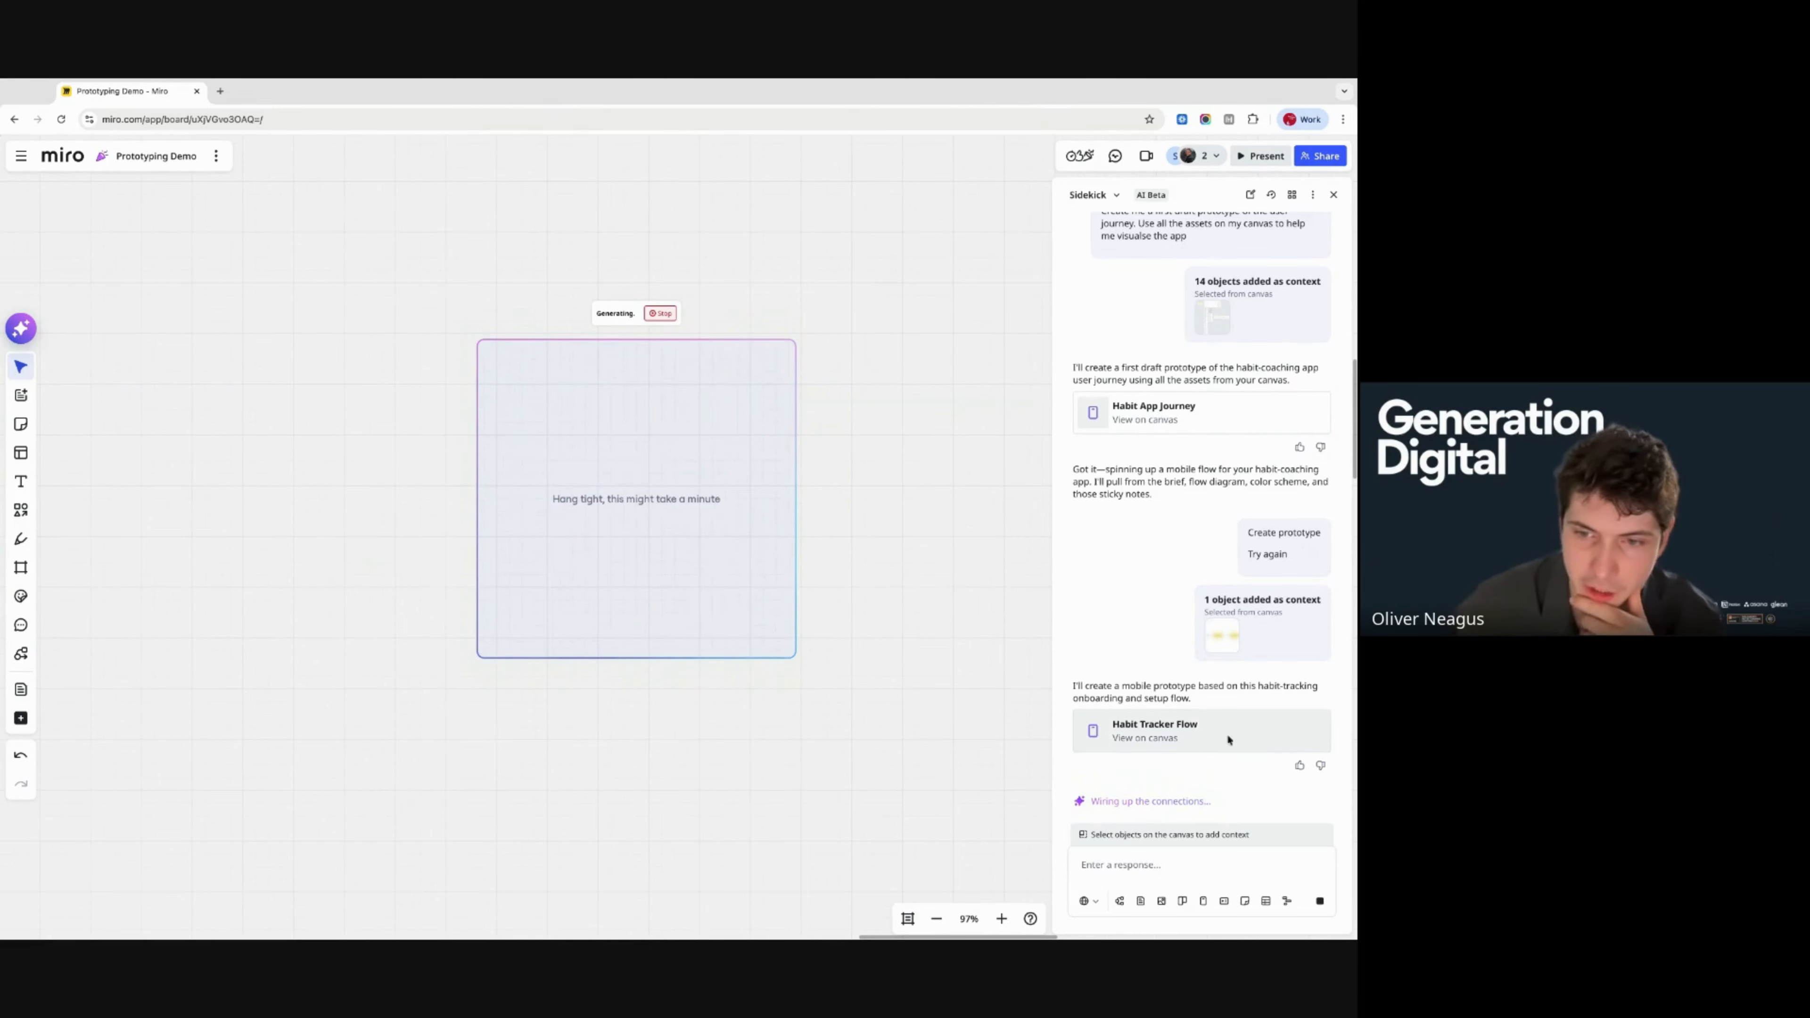
{"action": "scroll", "coordinate": [624, 465], "scroll_direction": "up", "scroll_amount": 6}
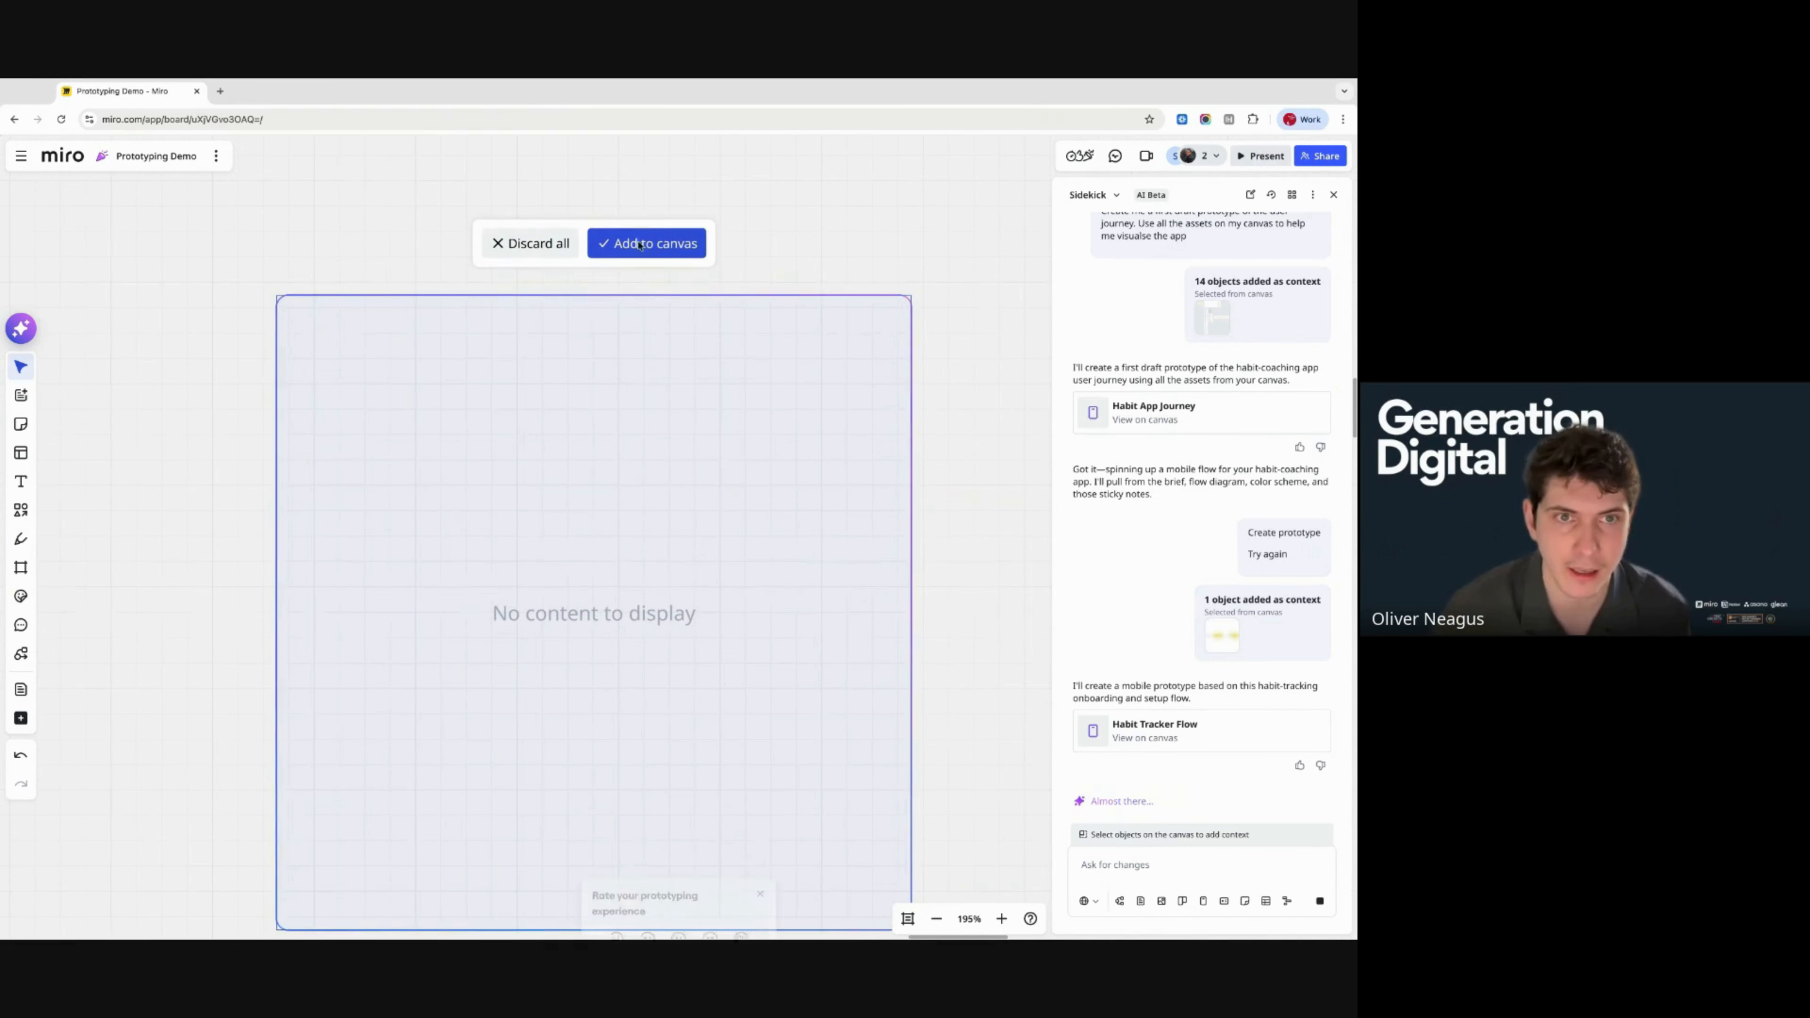
- Discard the empty prototype result and reload the board page
{"action": "left_click", "coordinate": [657, 242]}
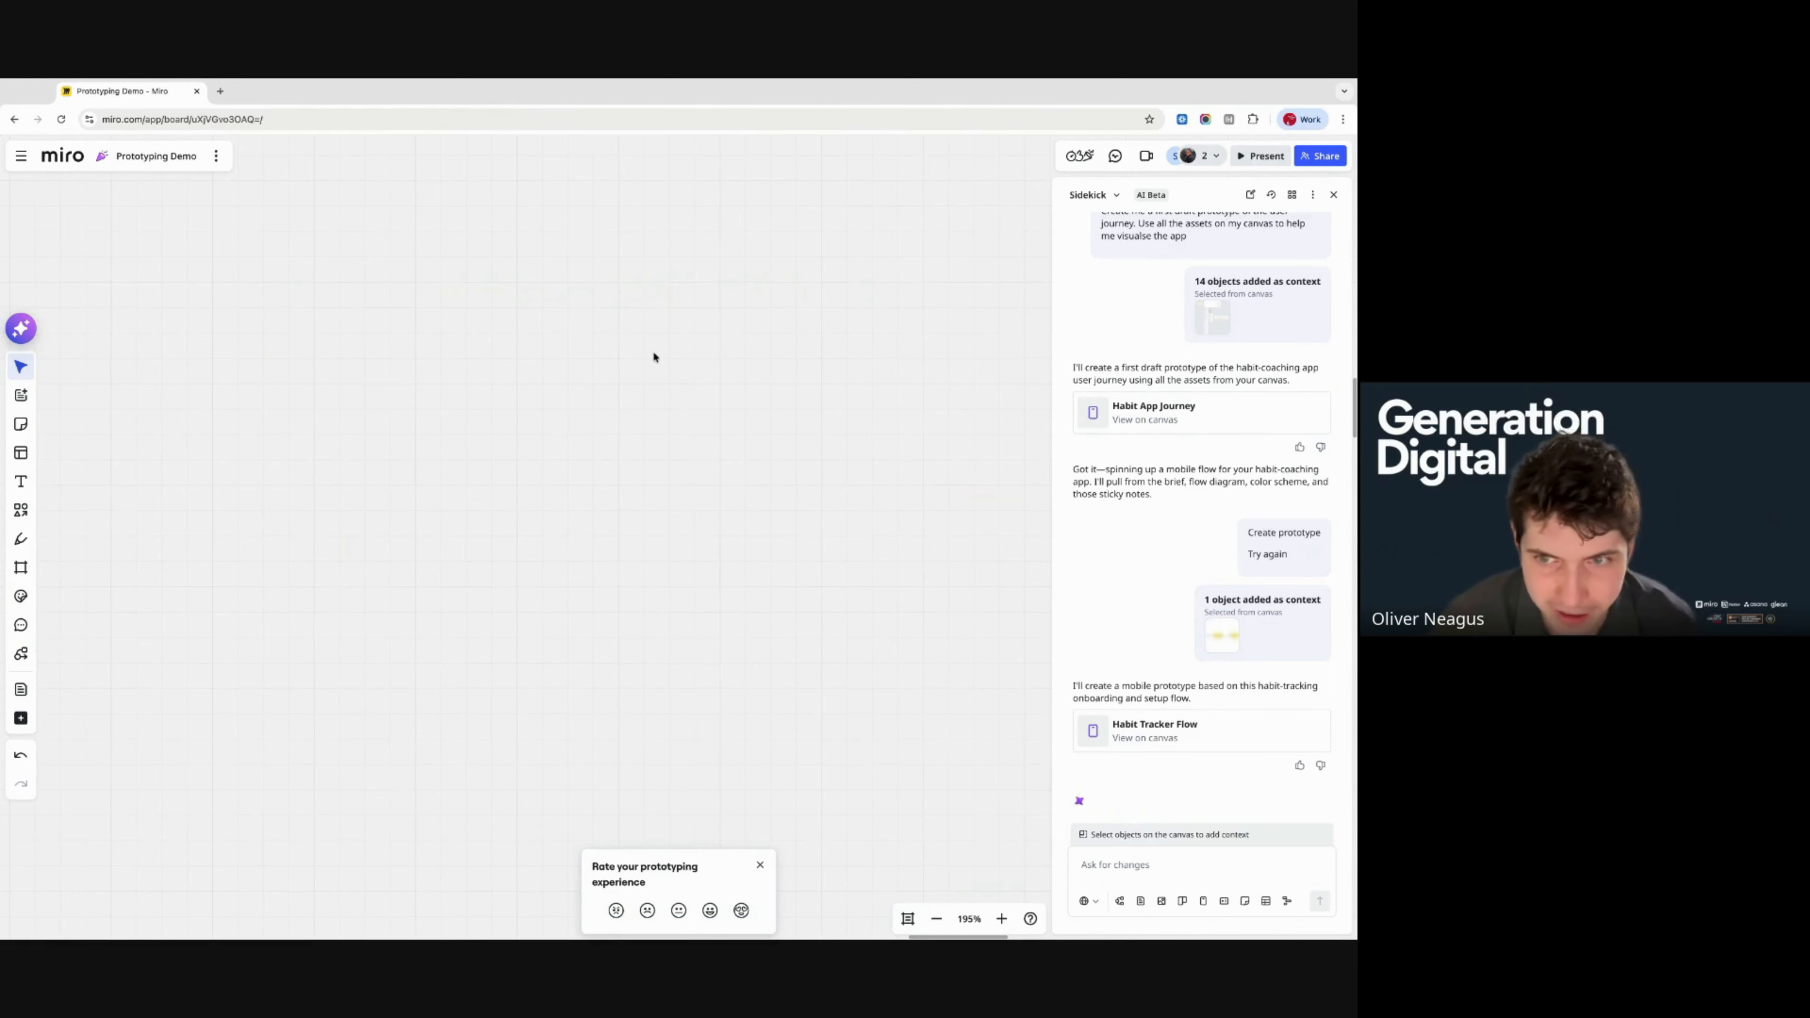
{"action": "scroll", "coordinate": [648, 481], "scroll_direction": "down", "scroll_amount": 5}
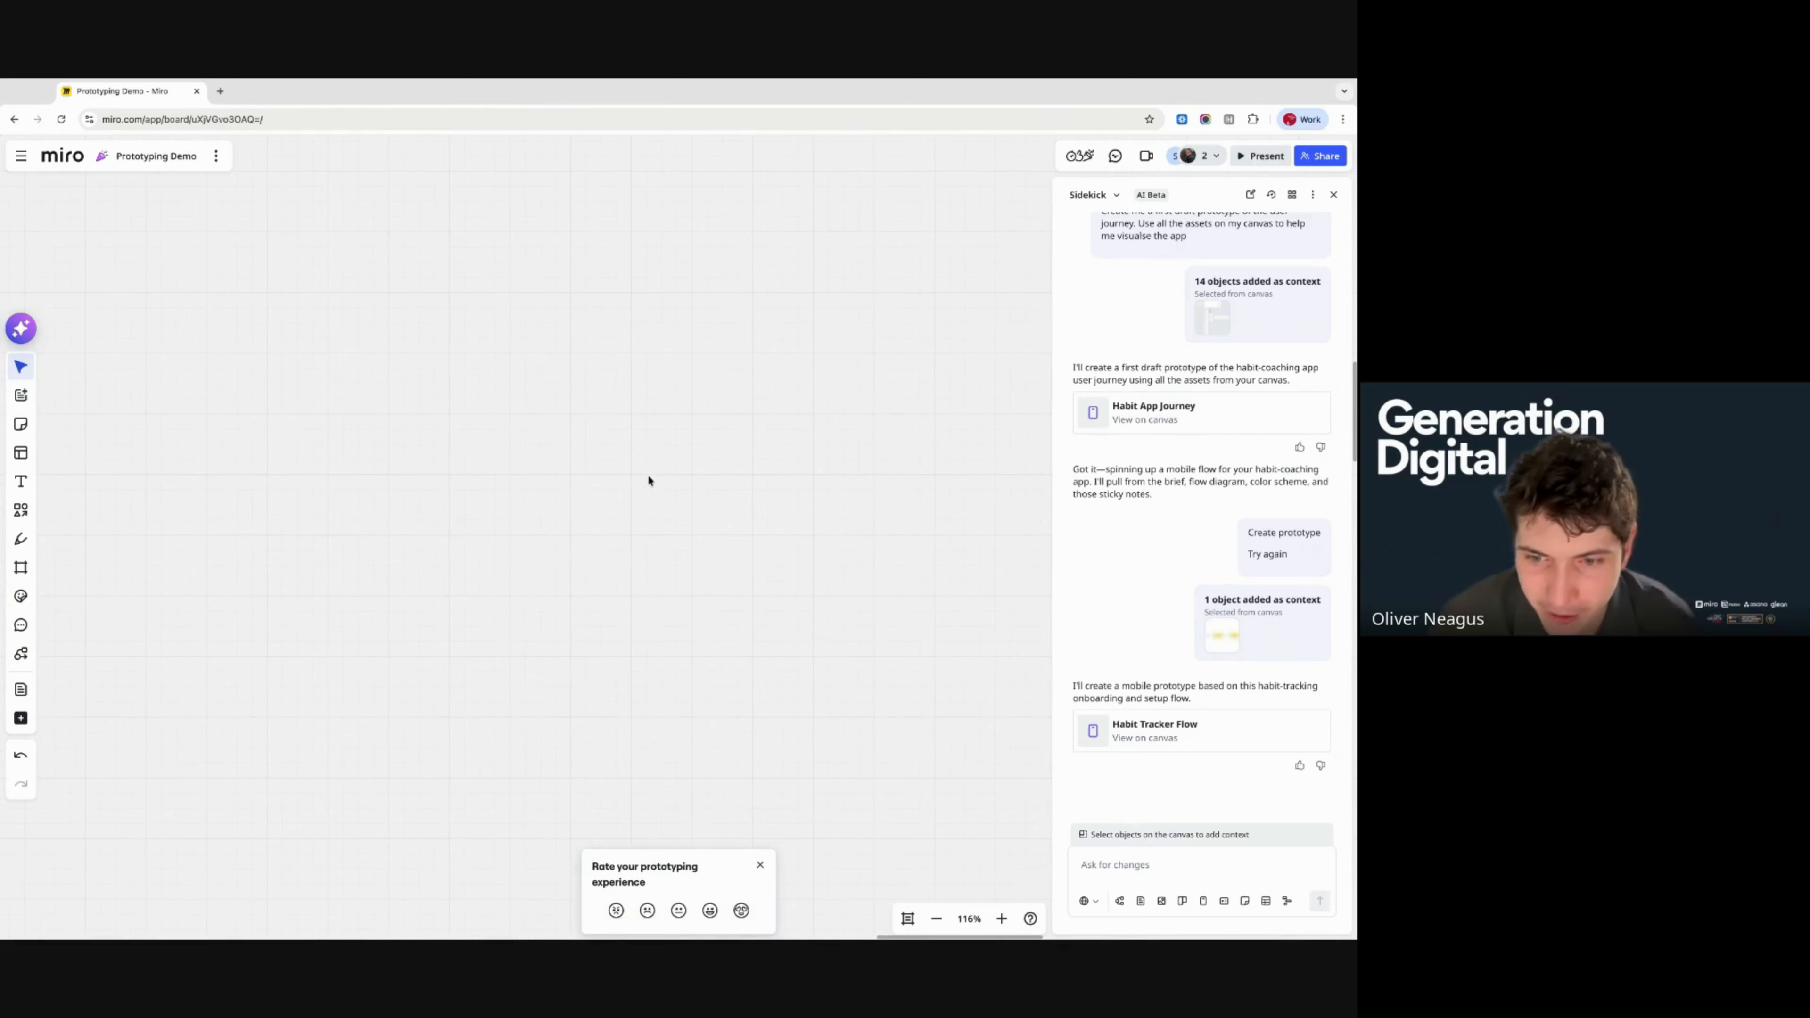
{"action": "left_click", "coordinate": [61, 119]}
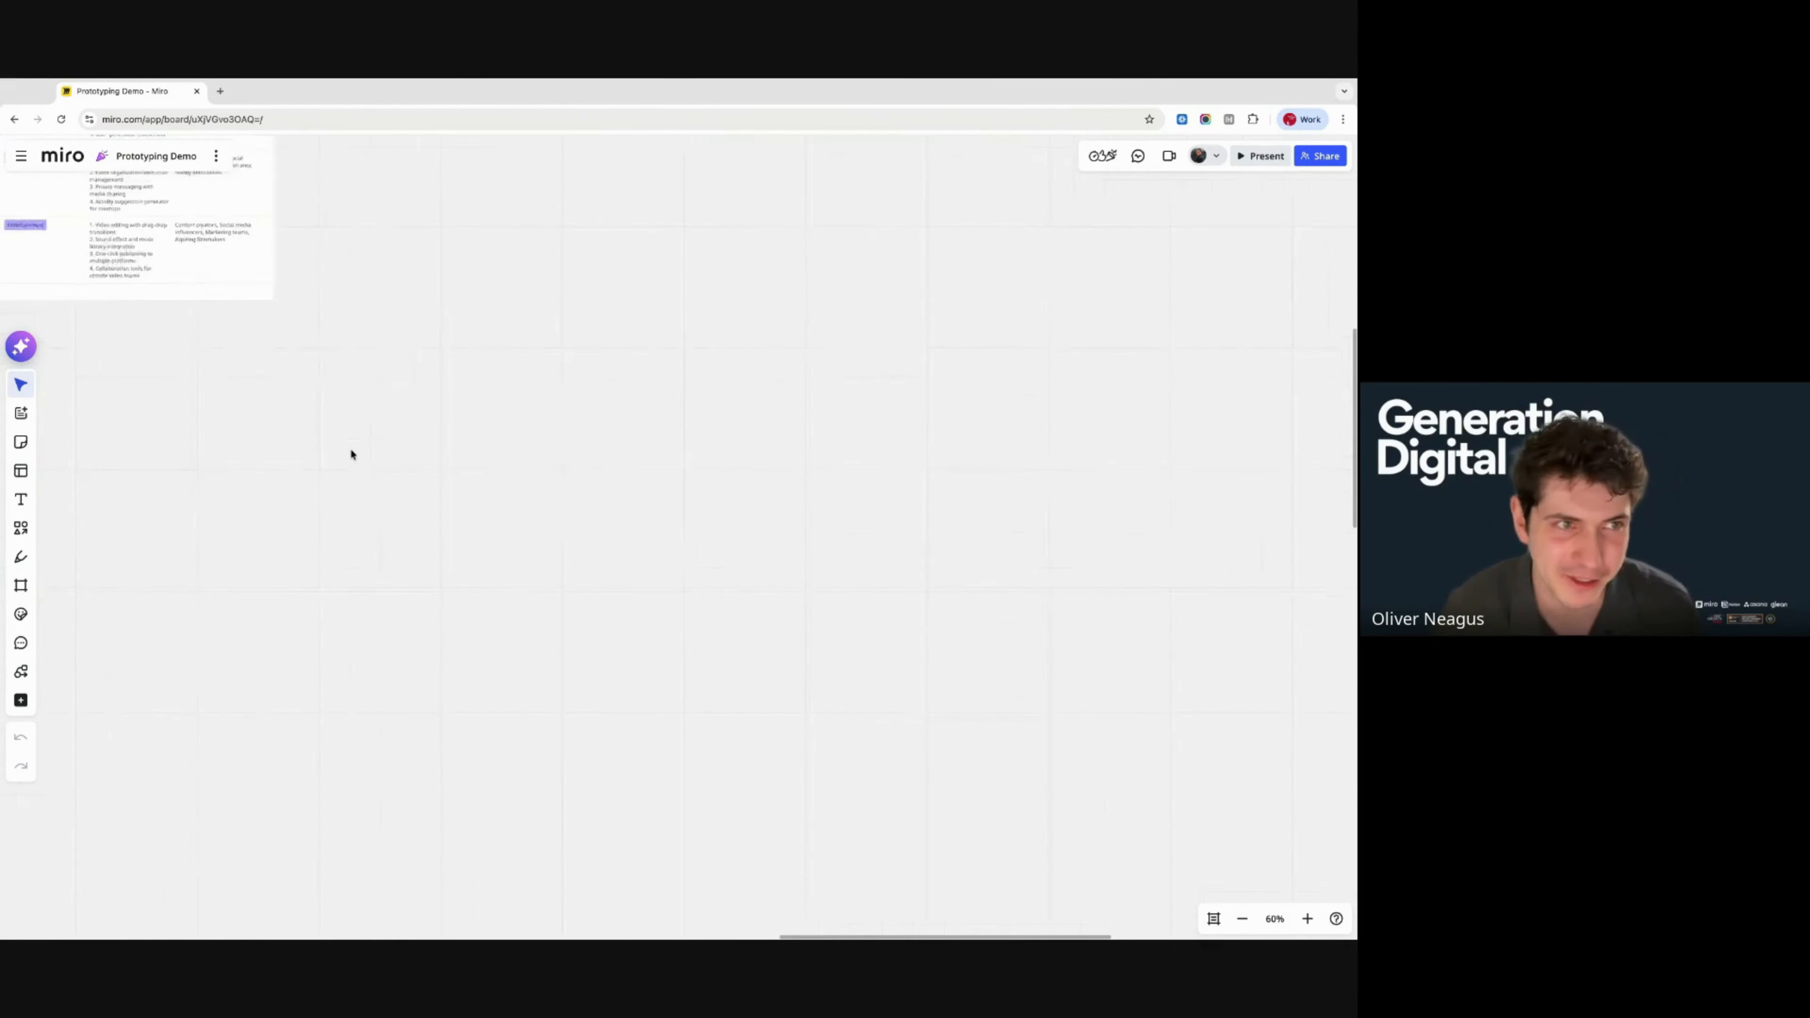
- Select the flow Diagram and Shift-add the Product Brief document to the selection
{"action": "scroll", "coordinate": [484, 670], "scroll_direction": "down", "scroll_amount": 7}
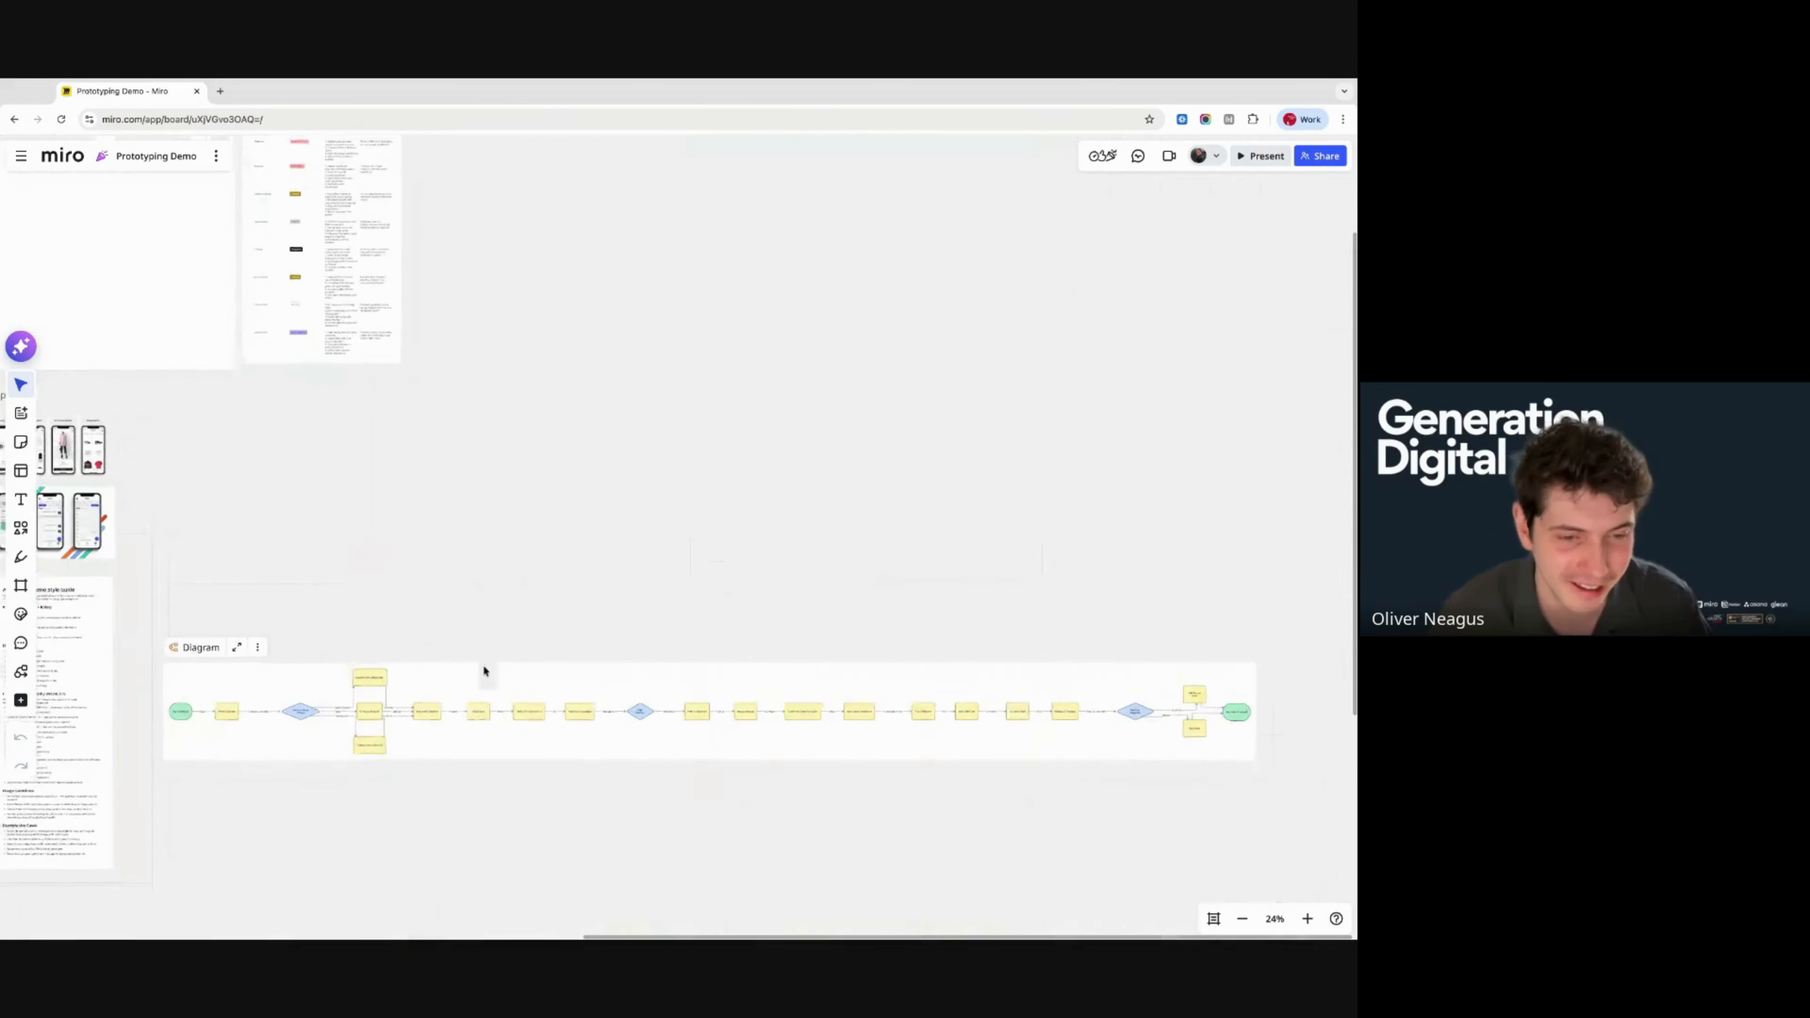
{"action": "left_click", "coordinate": [215, 681]}
{"action": "scroll", "coordinate": [216, 681], "scroll_direction": "left", "scroll_amount": 1}
{"action": "scroll", "coordinate": [216, 681], "scroll_direction": "left", "scroll_amount": 1}
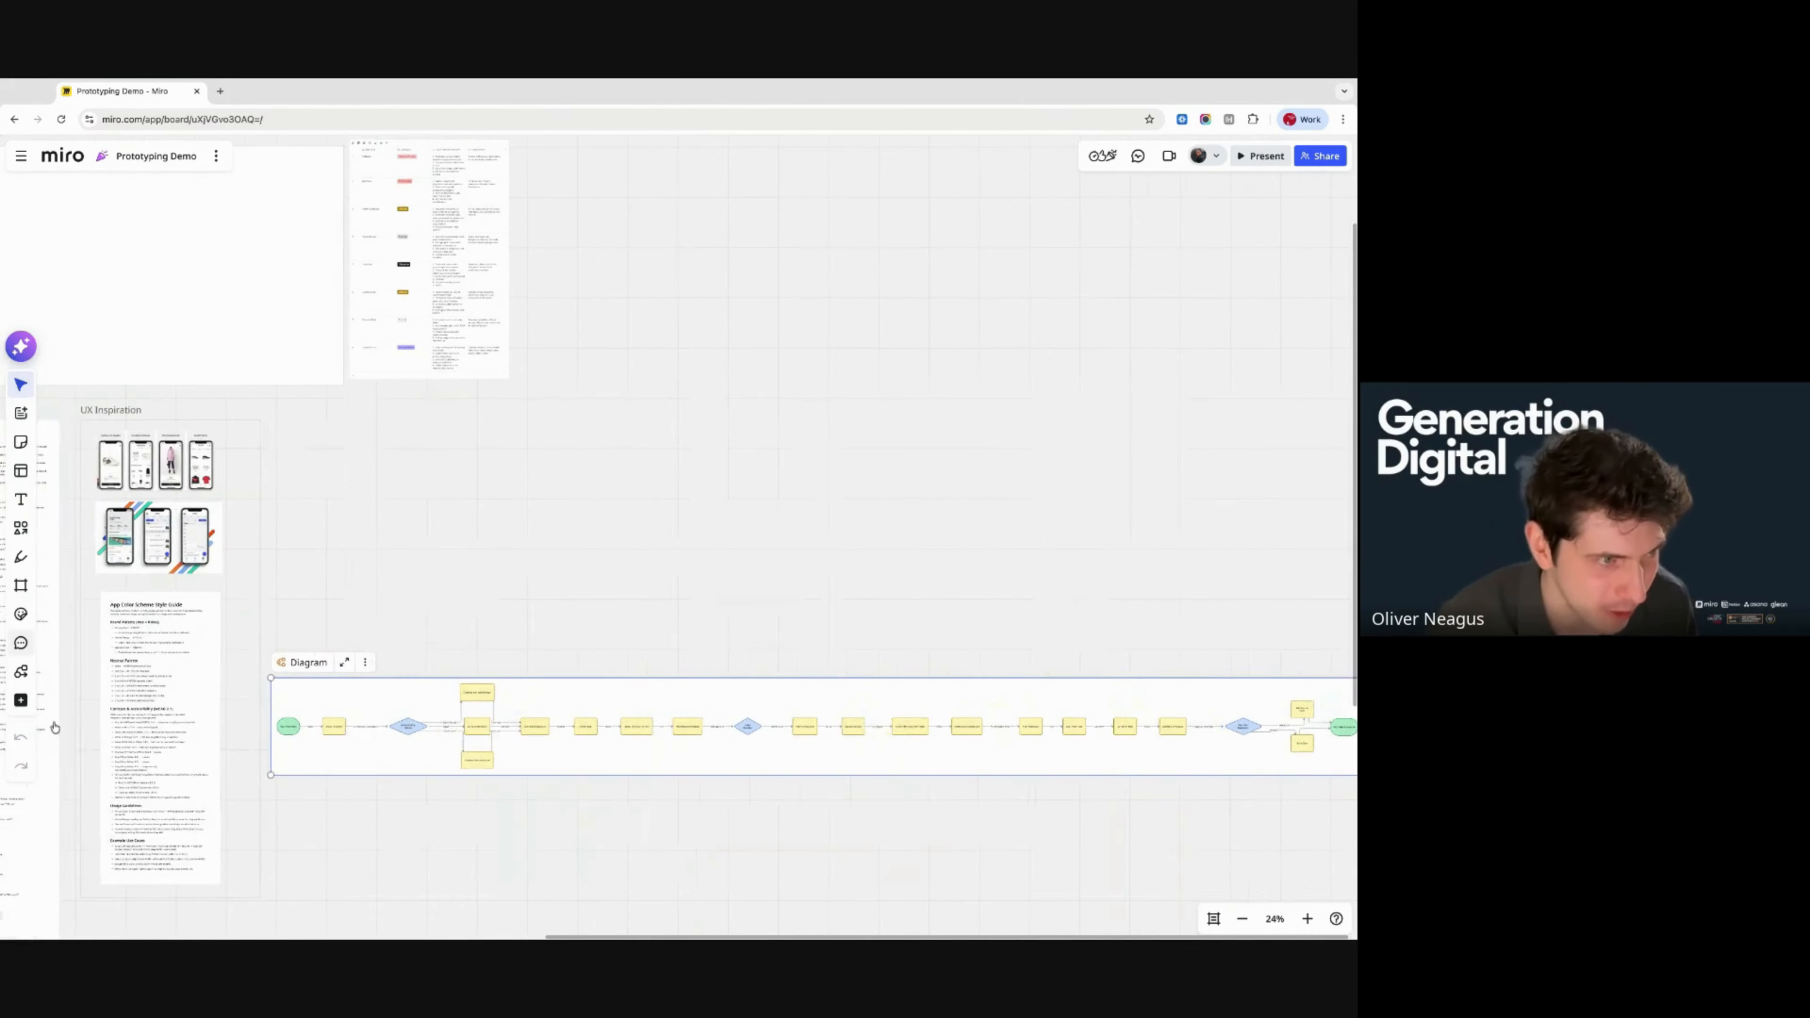
{"action": "scroll", "coordinate": [469, 643], "scroll_direction": "left", "scroll_amount": 3}
{"action": "left_click", "coordinate": [142, 477], "text": "shift"}
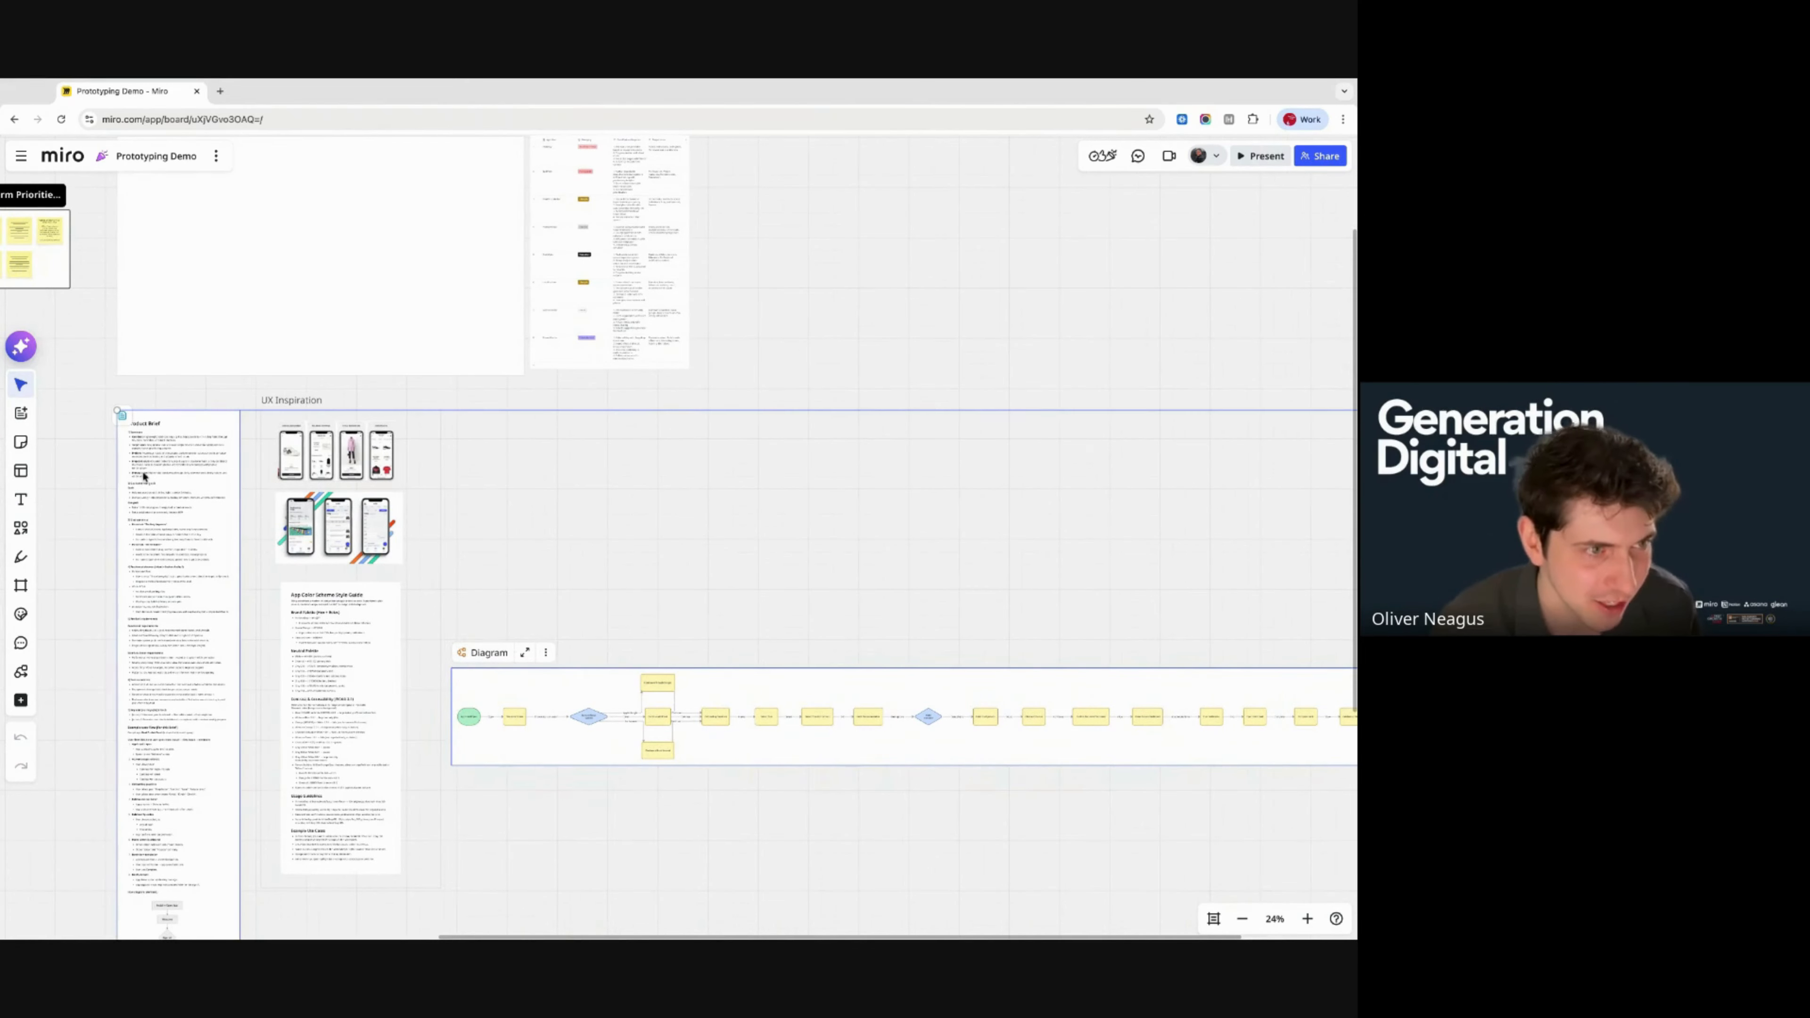
- Send Sidekick a Create prototype request: 'Create a mobile multiflow prototype' using the two selected objects
{"action": "left_click", "coordinate": [895, 355]}
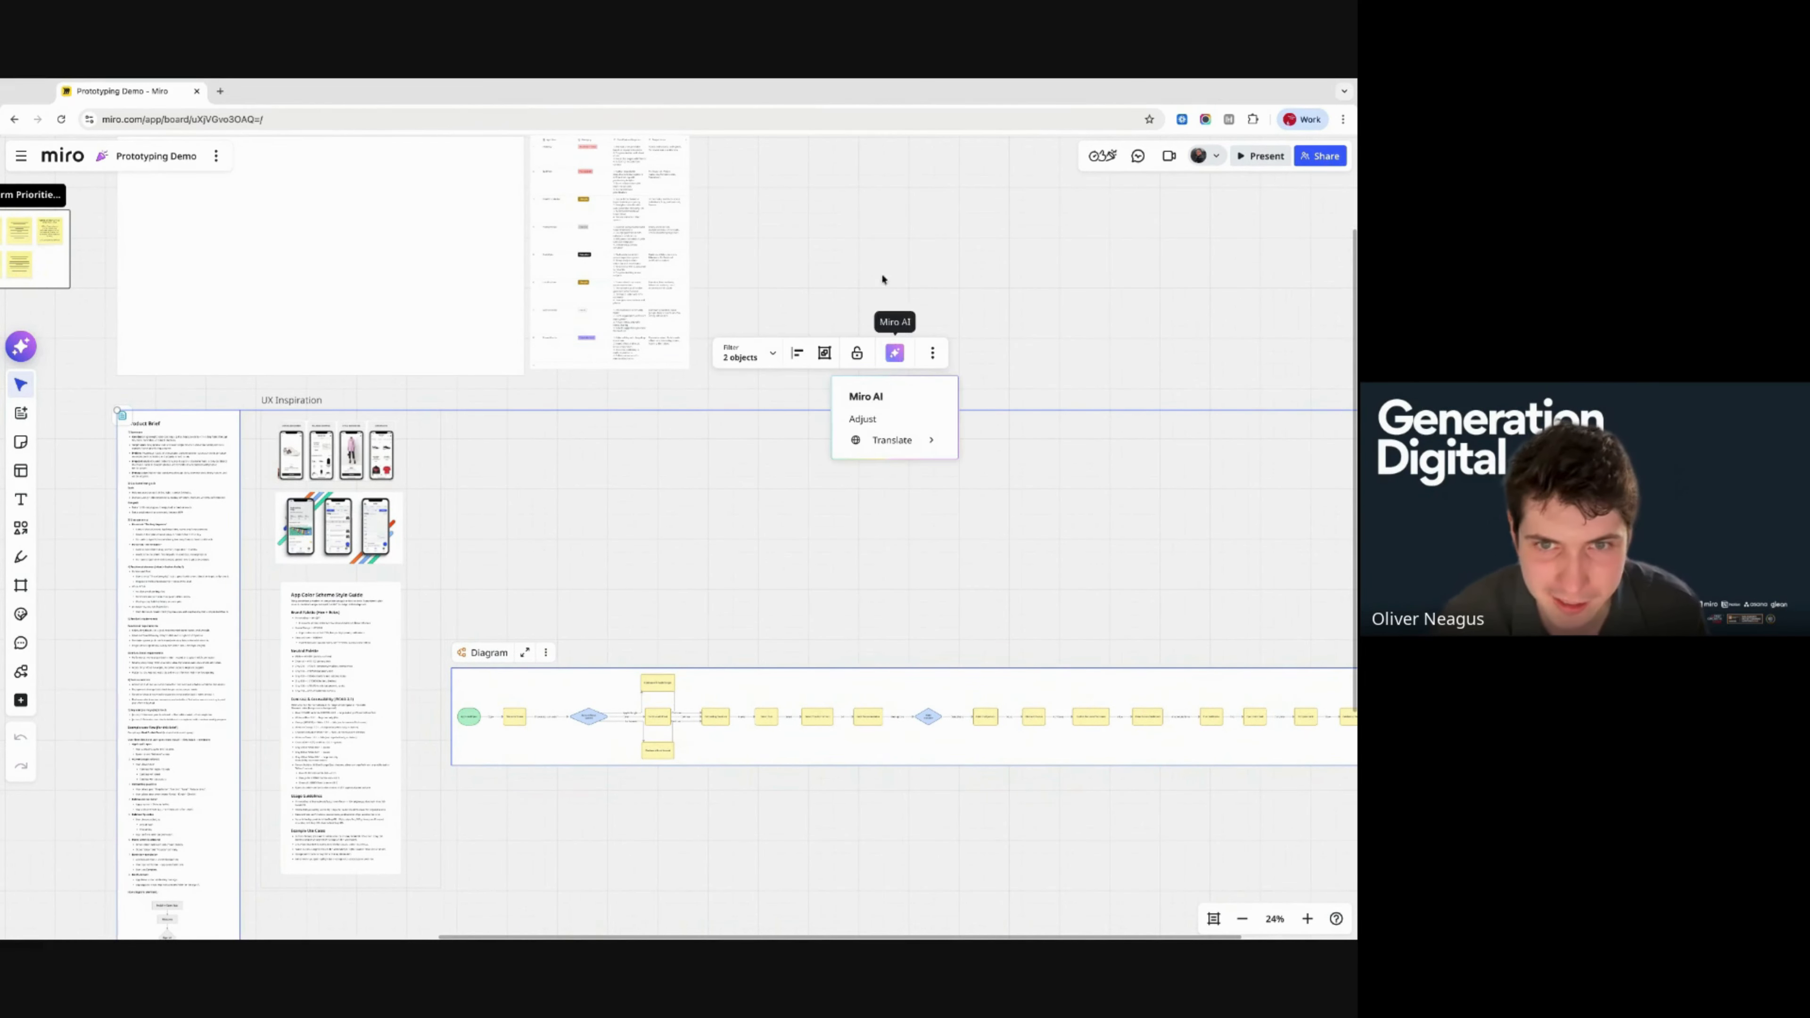
{"action": "left_click", "coordinate": [21, 347]}
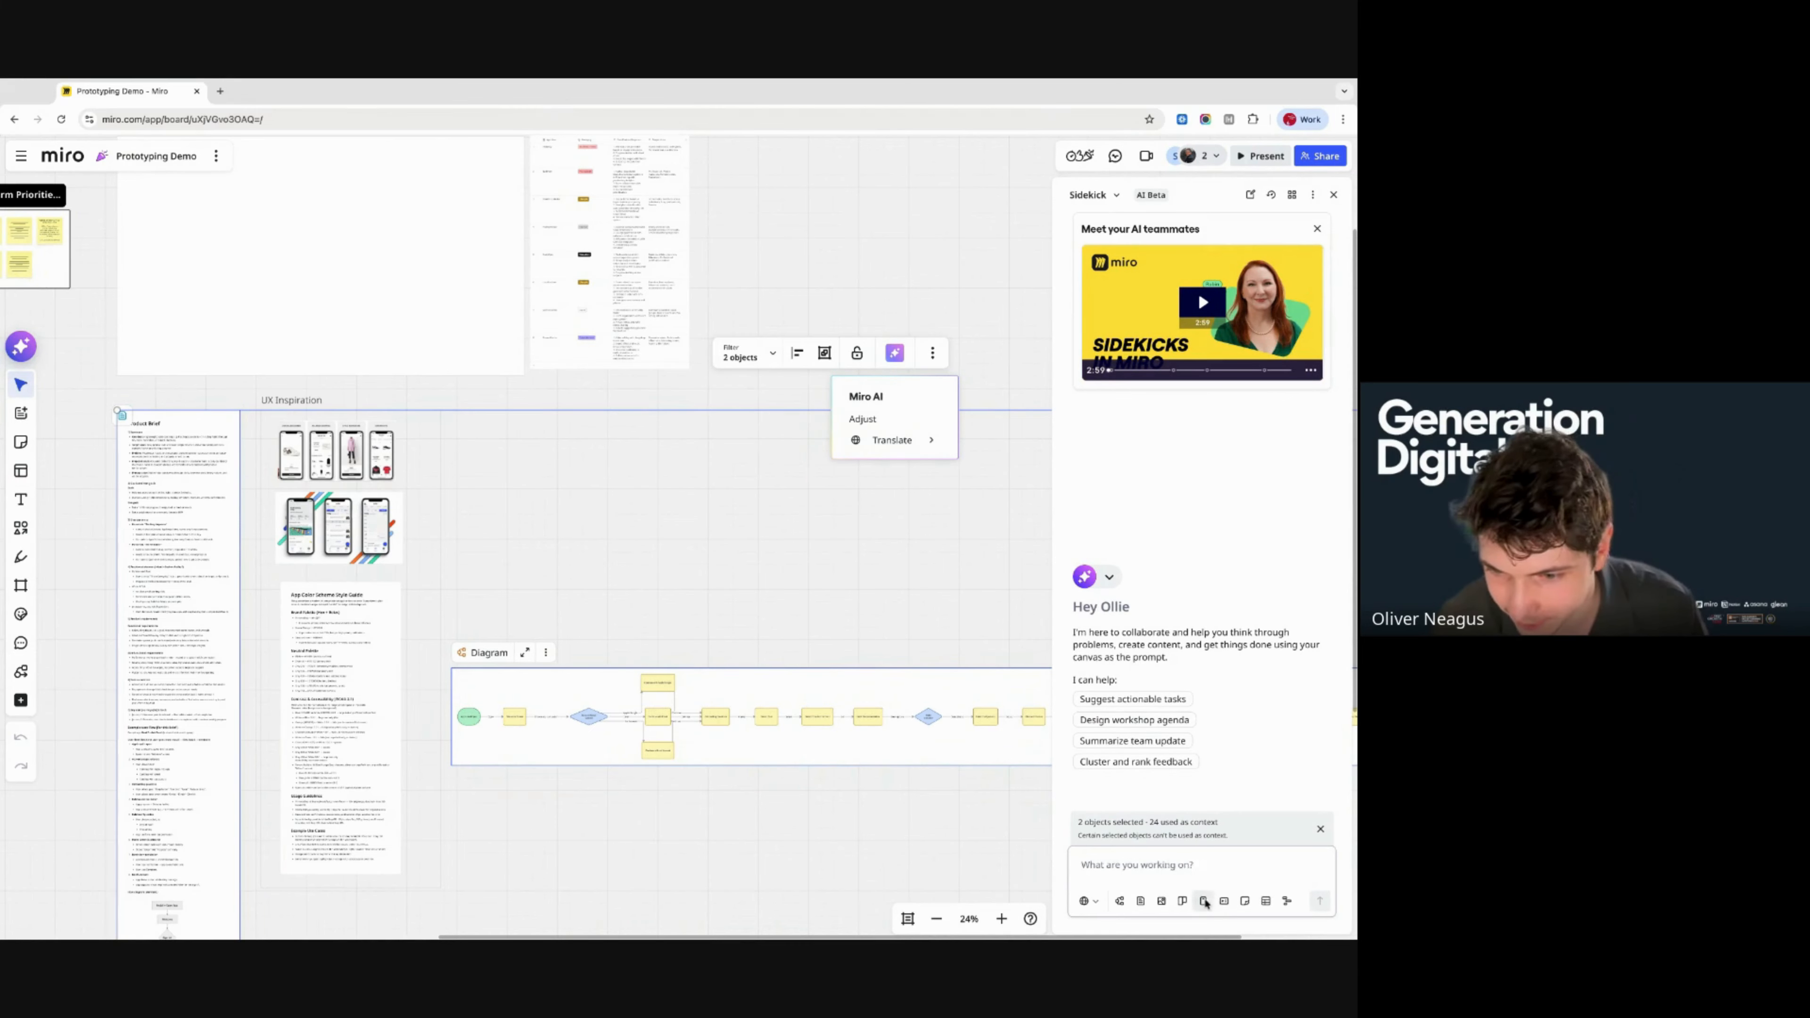
{"action": "left_click", "coordinate": [1203, 900]}
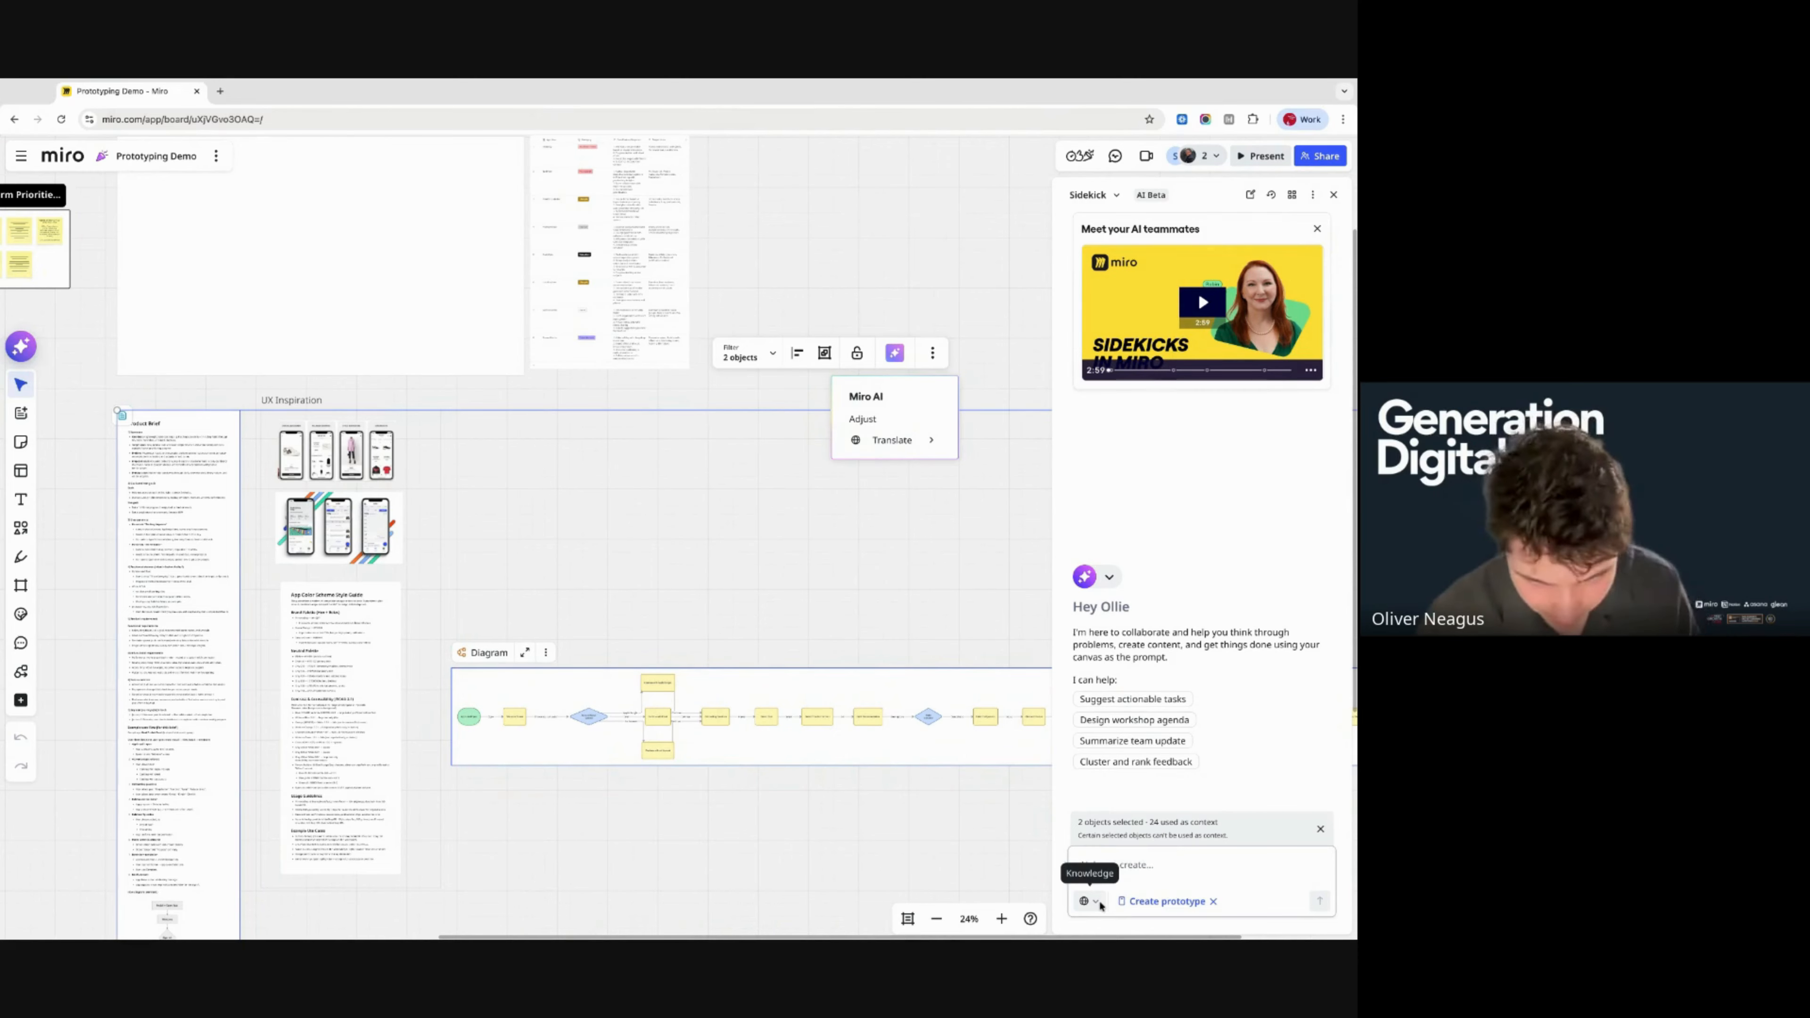
{"action": "left_click", "coordinate": [1228, 869]}
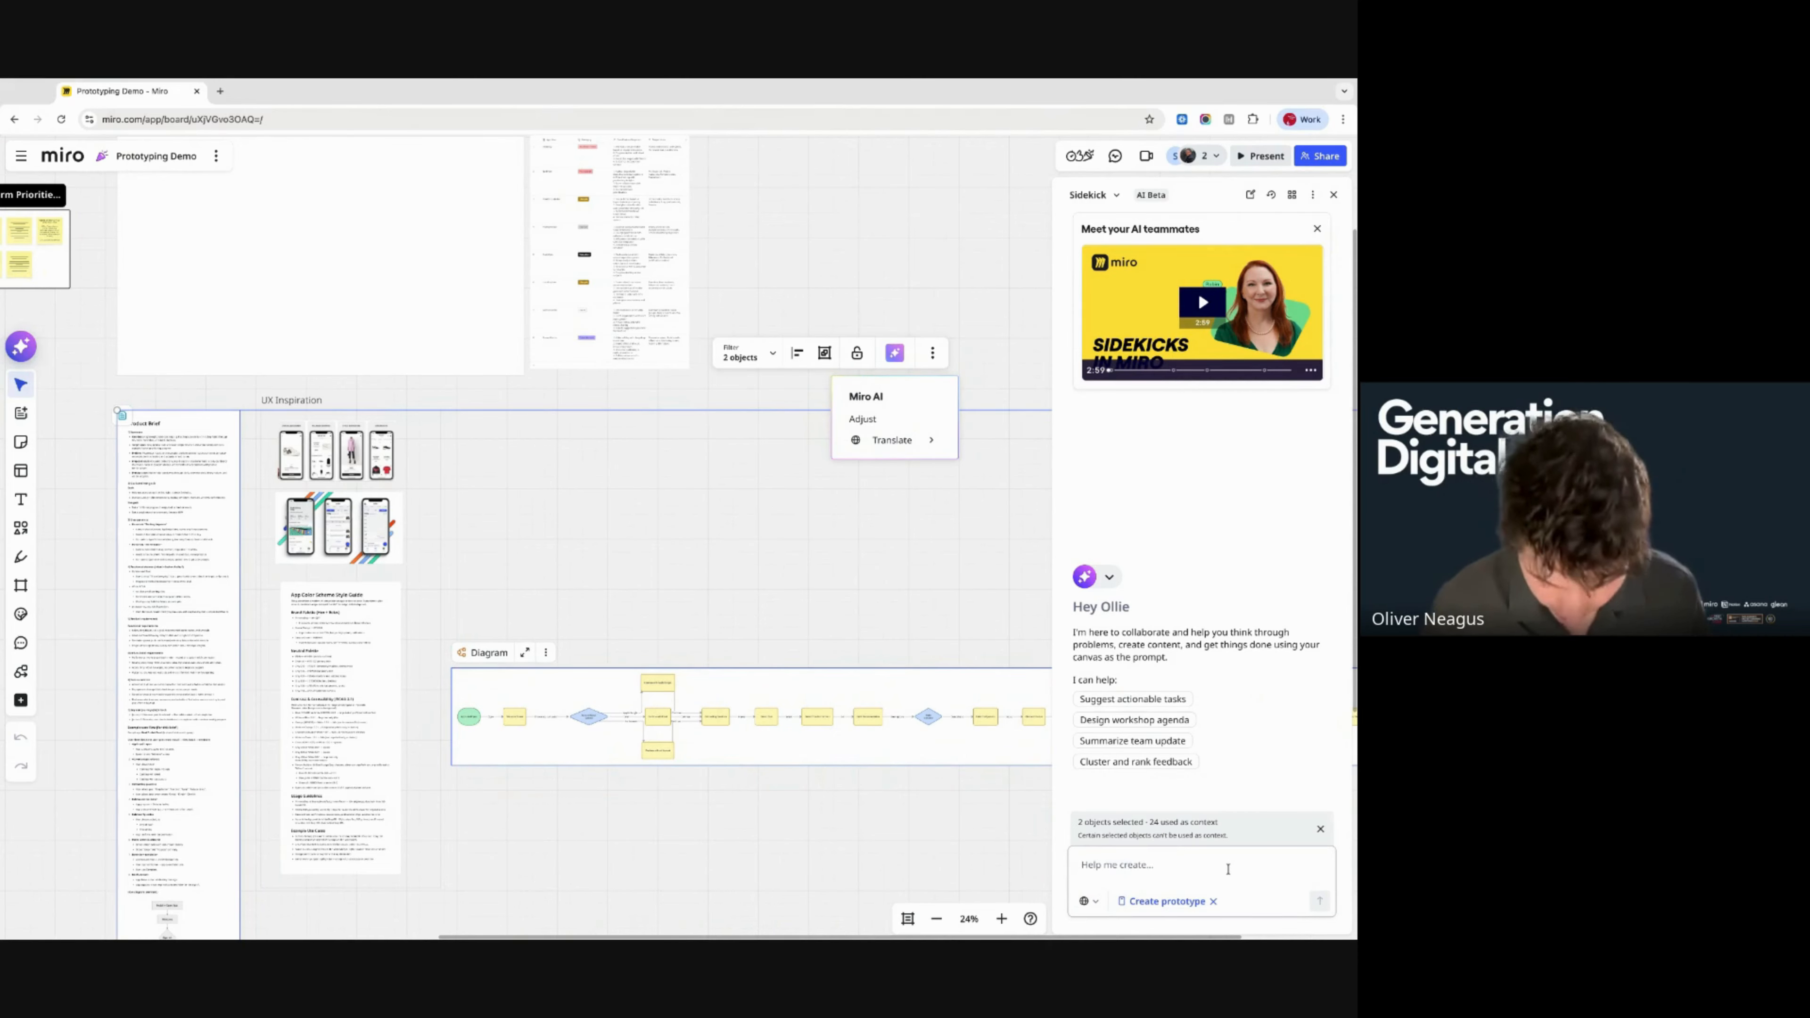
{"action": "type", "text": "Create a mob"}
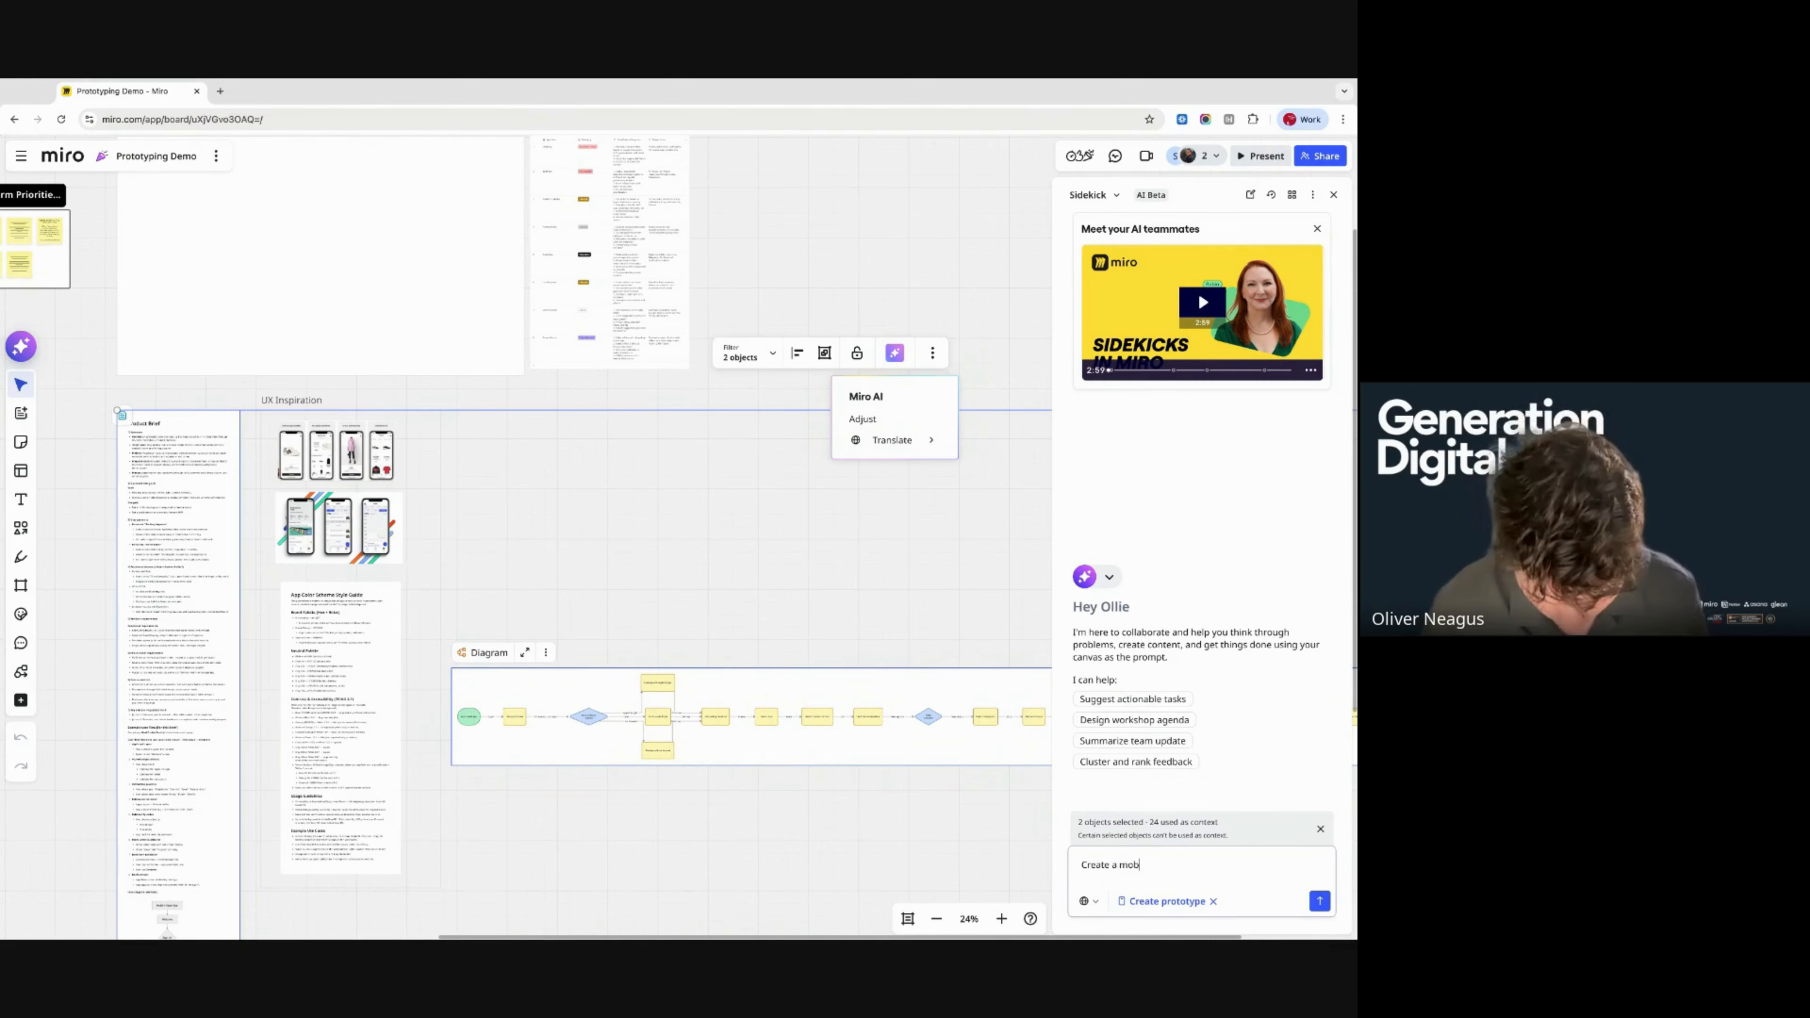
{"action": "type", "text": "ile multiflow"}
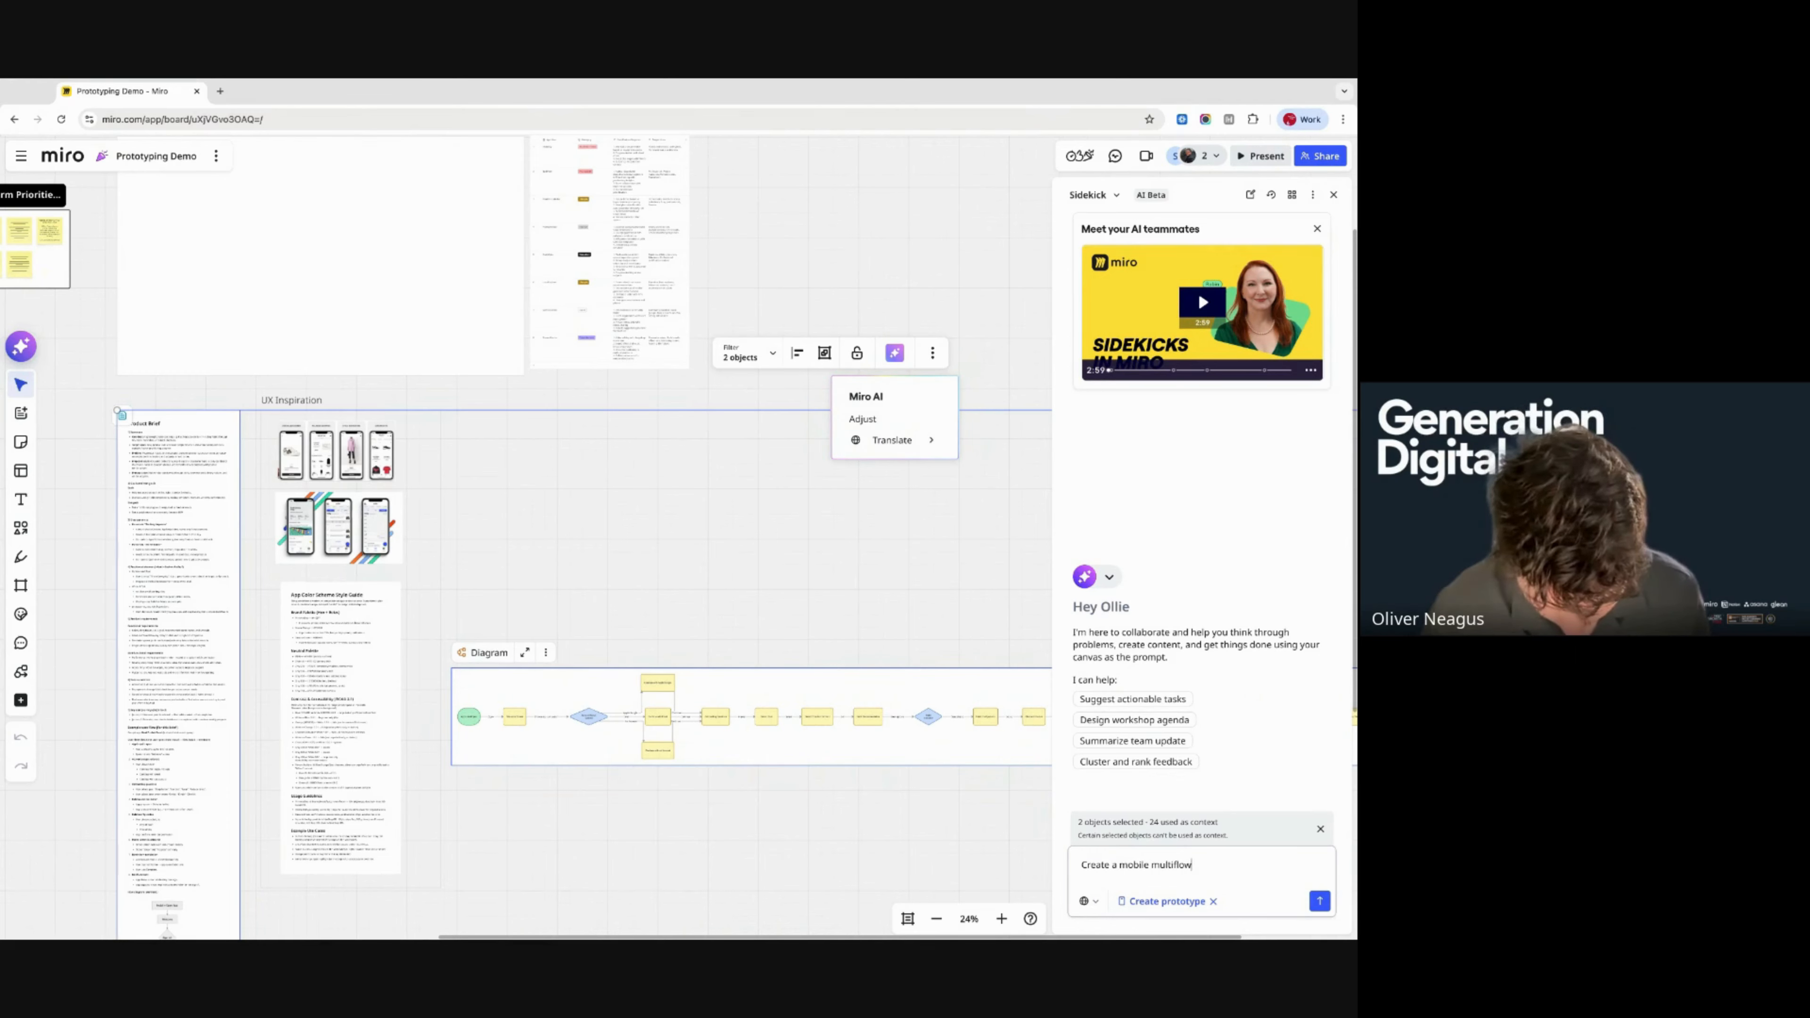
{"action": "key", "text": "BackSpace"}
{"action": "key", "text": "BackSpace"}
{"action": "key", "text": "BackSpace"}
{"action": "key", "text": "BackSpace"}
{"action": "type", "text": "-flow prototype"}
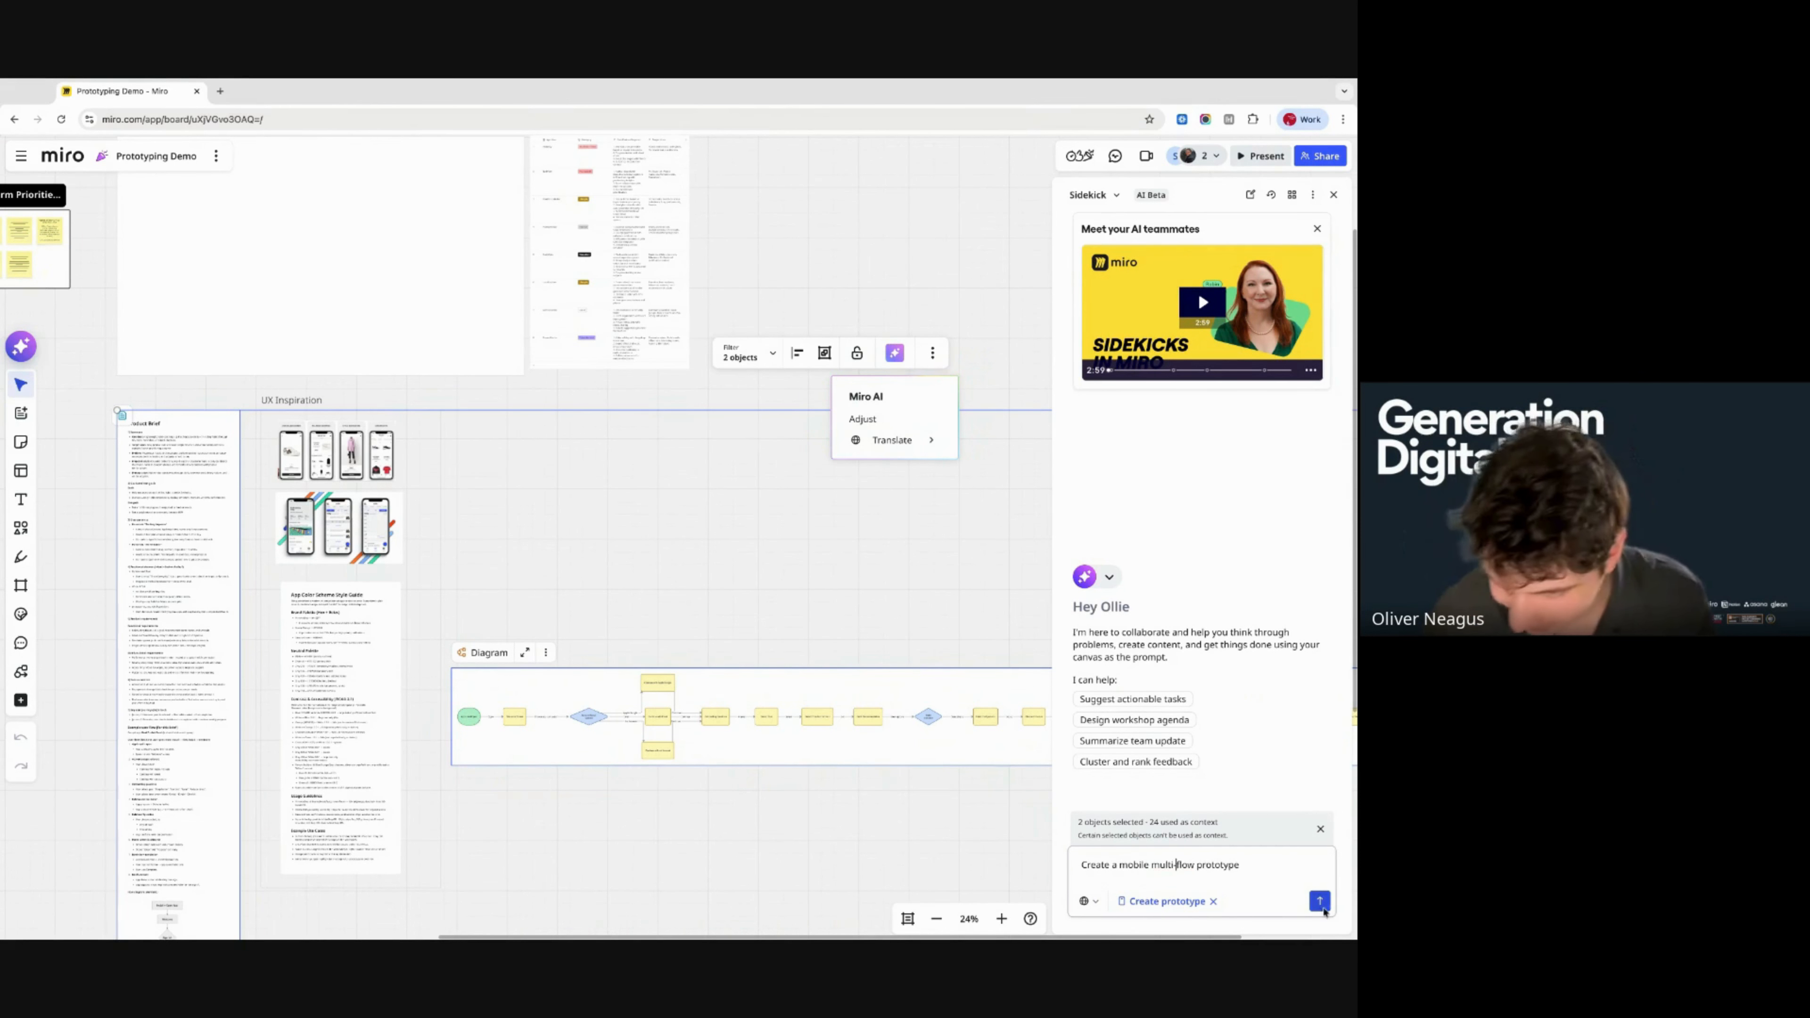
{"action": "left_click", "coordinate": [1319, 900]}
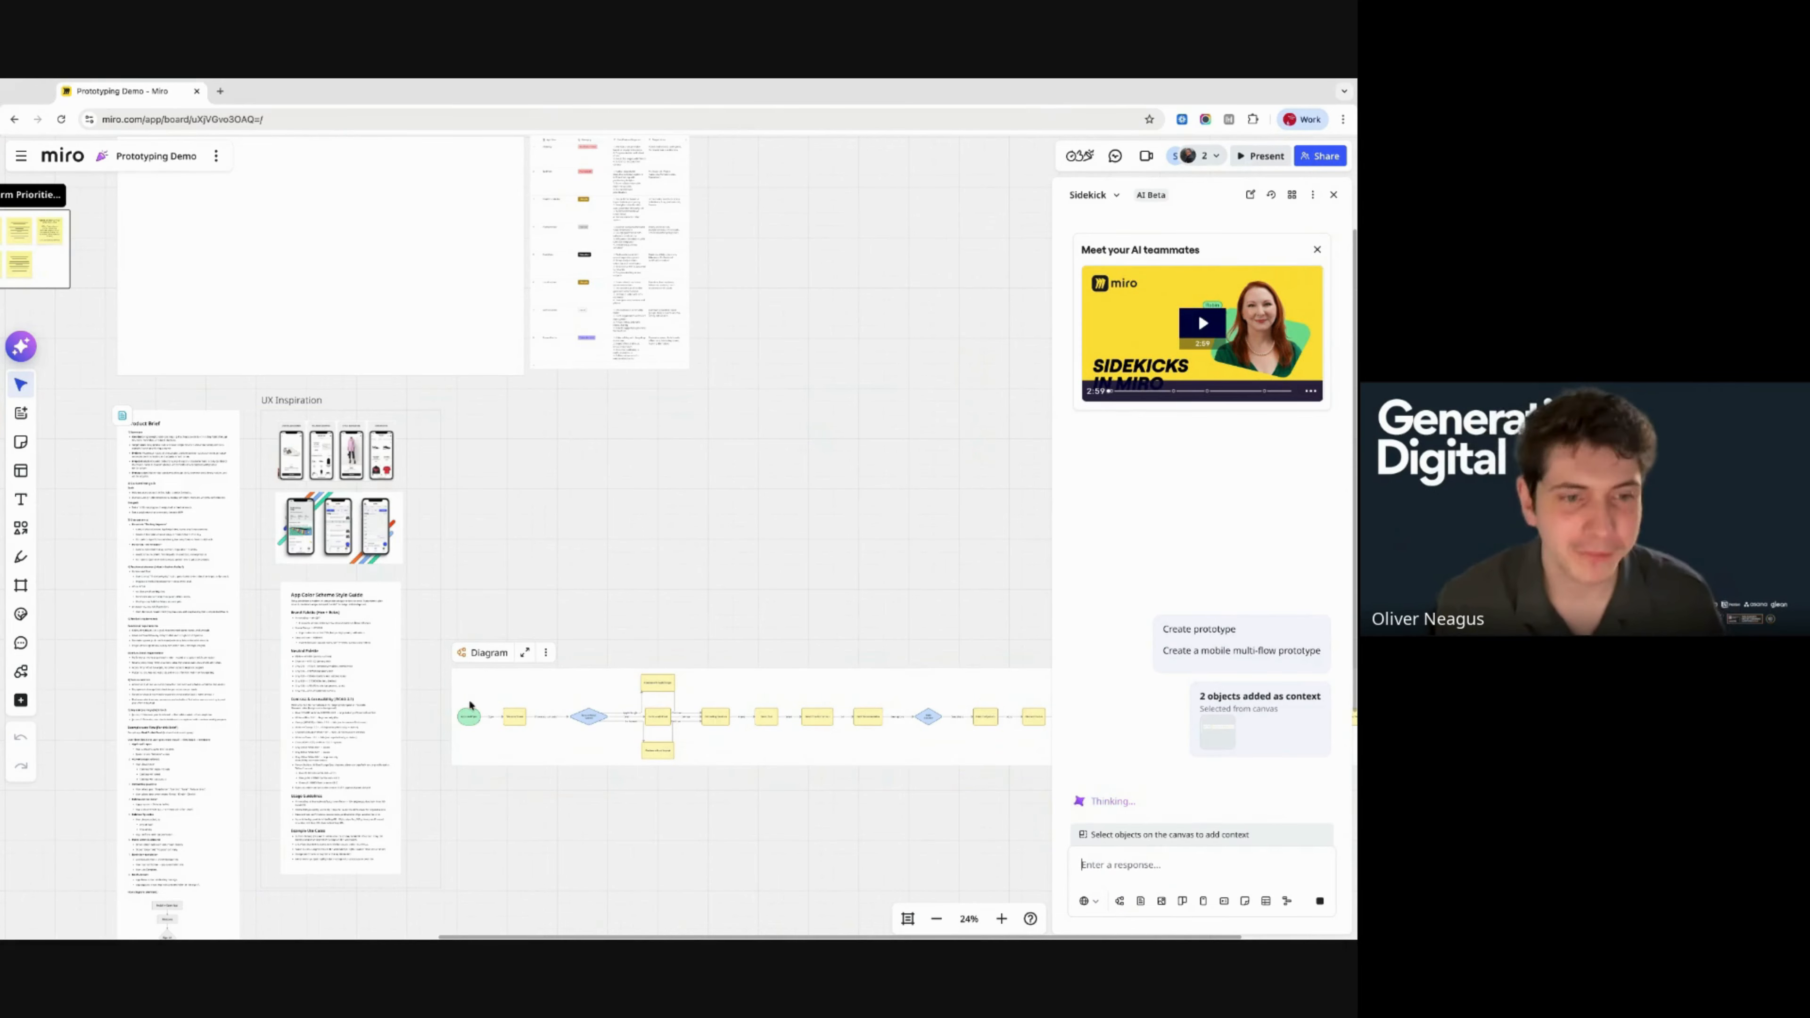
- Zoom and pan the canvas to watch the Habit Coach Prototype frame being generated
{"action": "scroll", "coordinate": [468, 697], "scroll_direction": "down", "scroll_amount": 3}
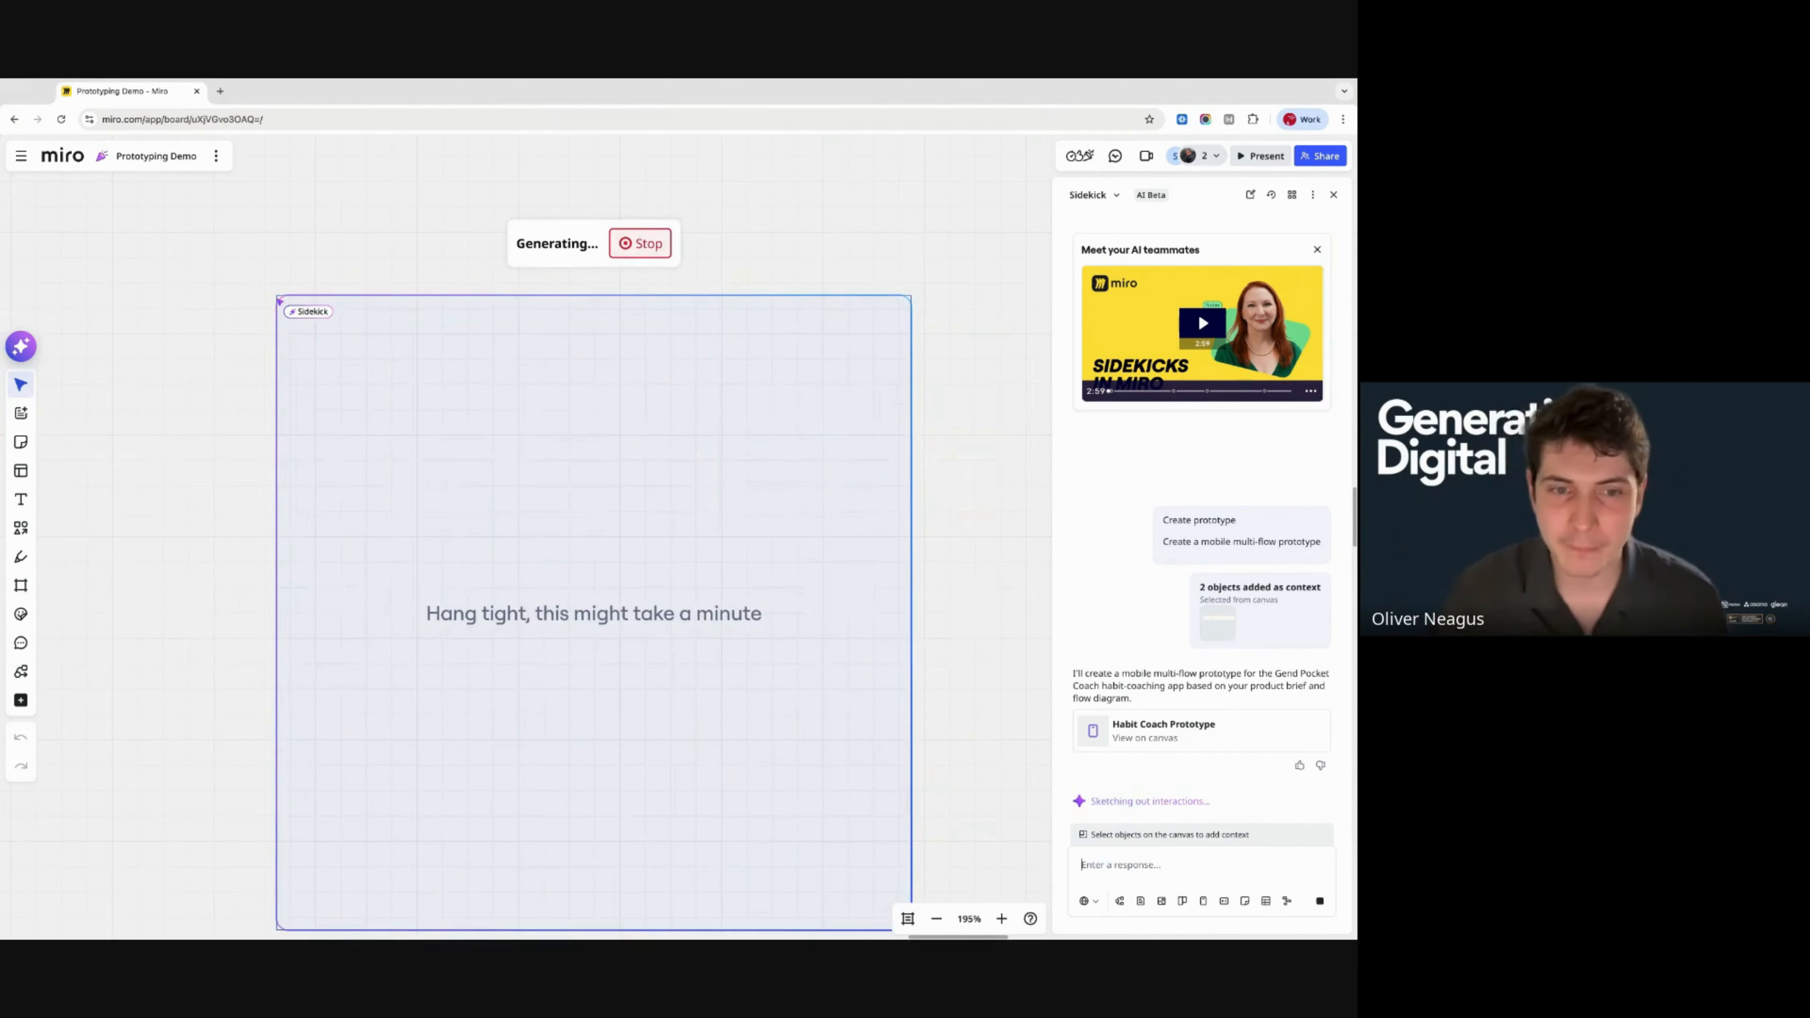
{"action": "scroll", "coordinate": [810, 647], "scroll_direction": "down", "scroll_amount": 3}
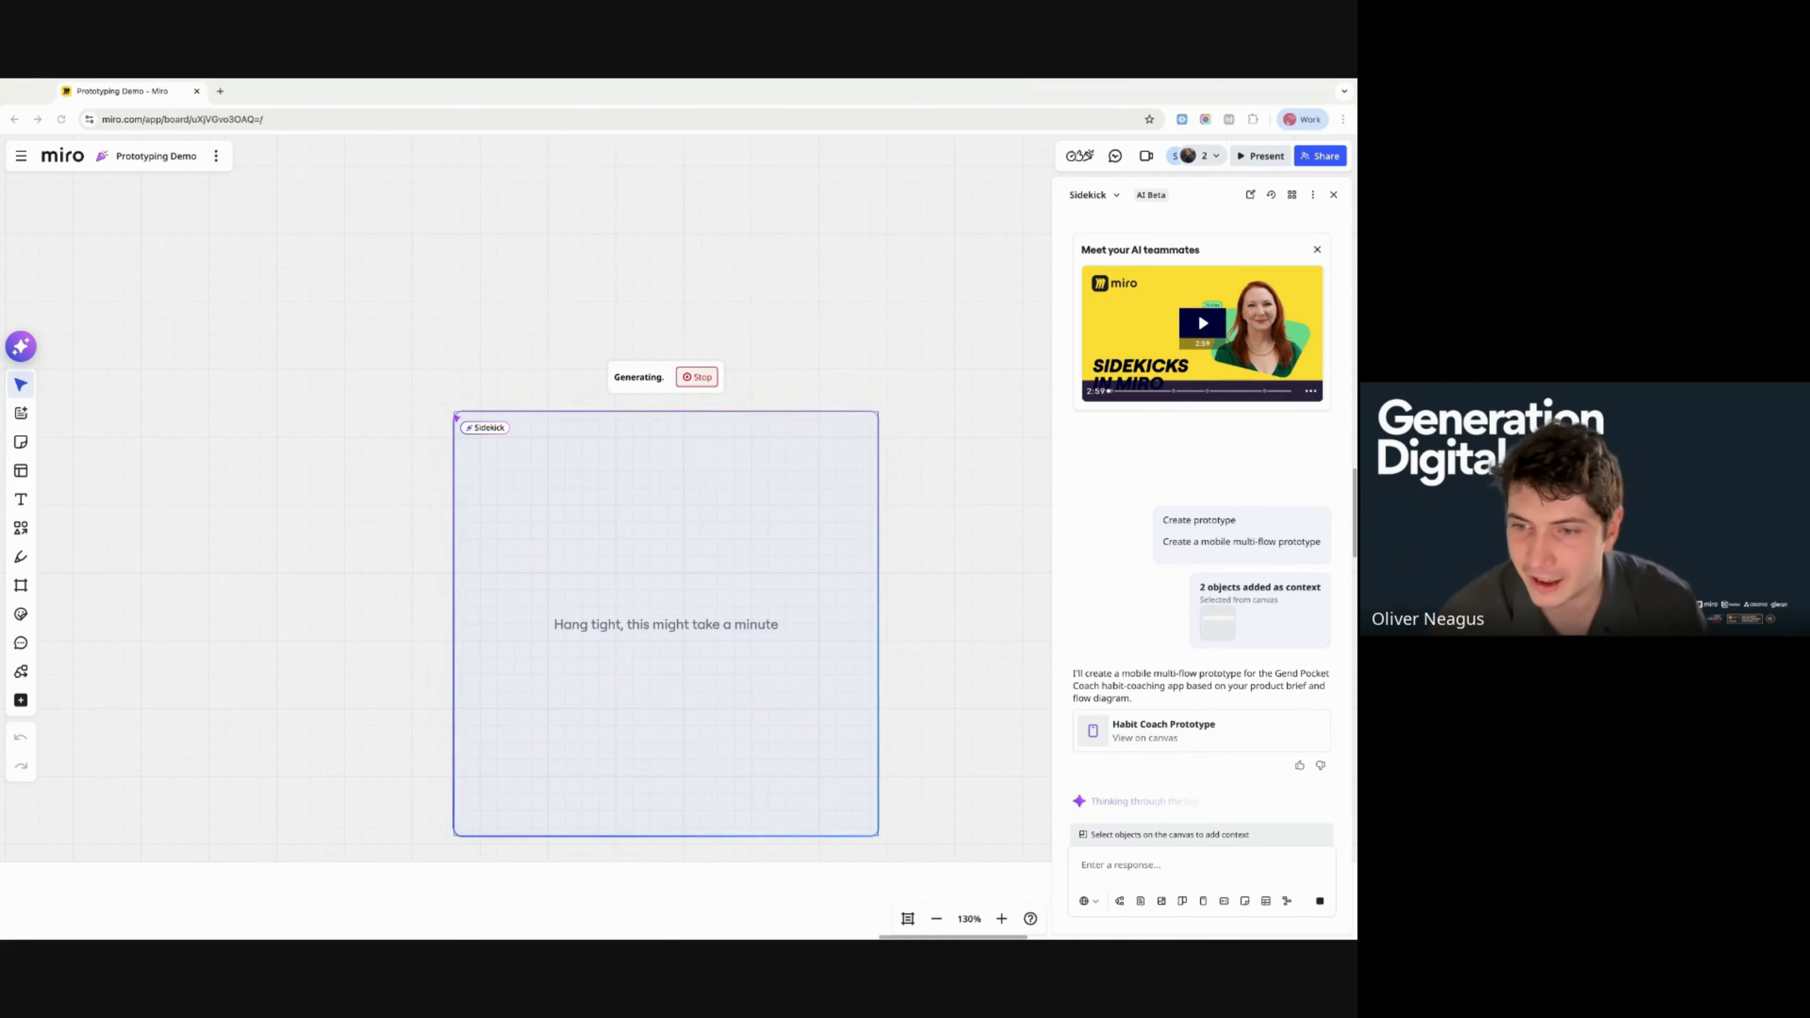
{"action": "scroll", "coordinate": [526, 542], "scroll_direction": "up", "scroll_amount": 4}
{"action": "scroll", "coordinate": [525, 542], "scroll_direction": "down", "scroll_amount": 3}
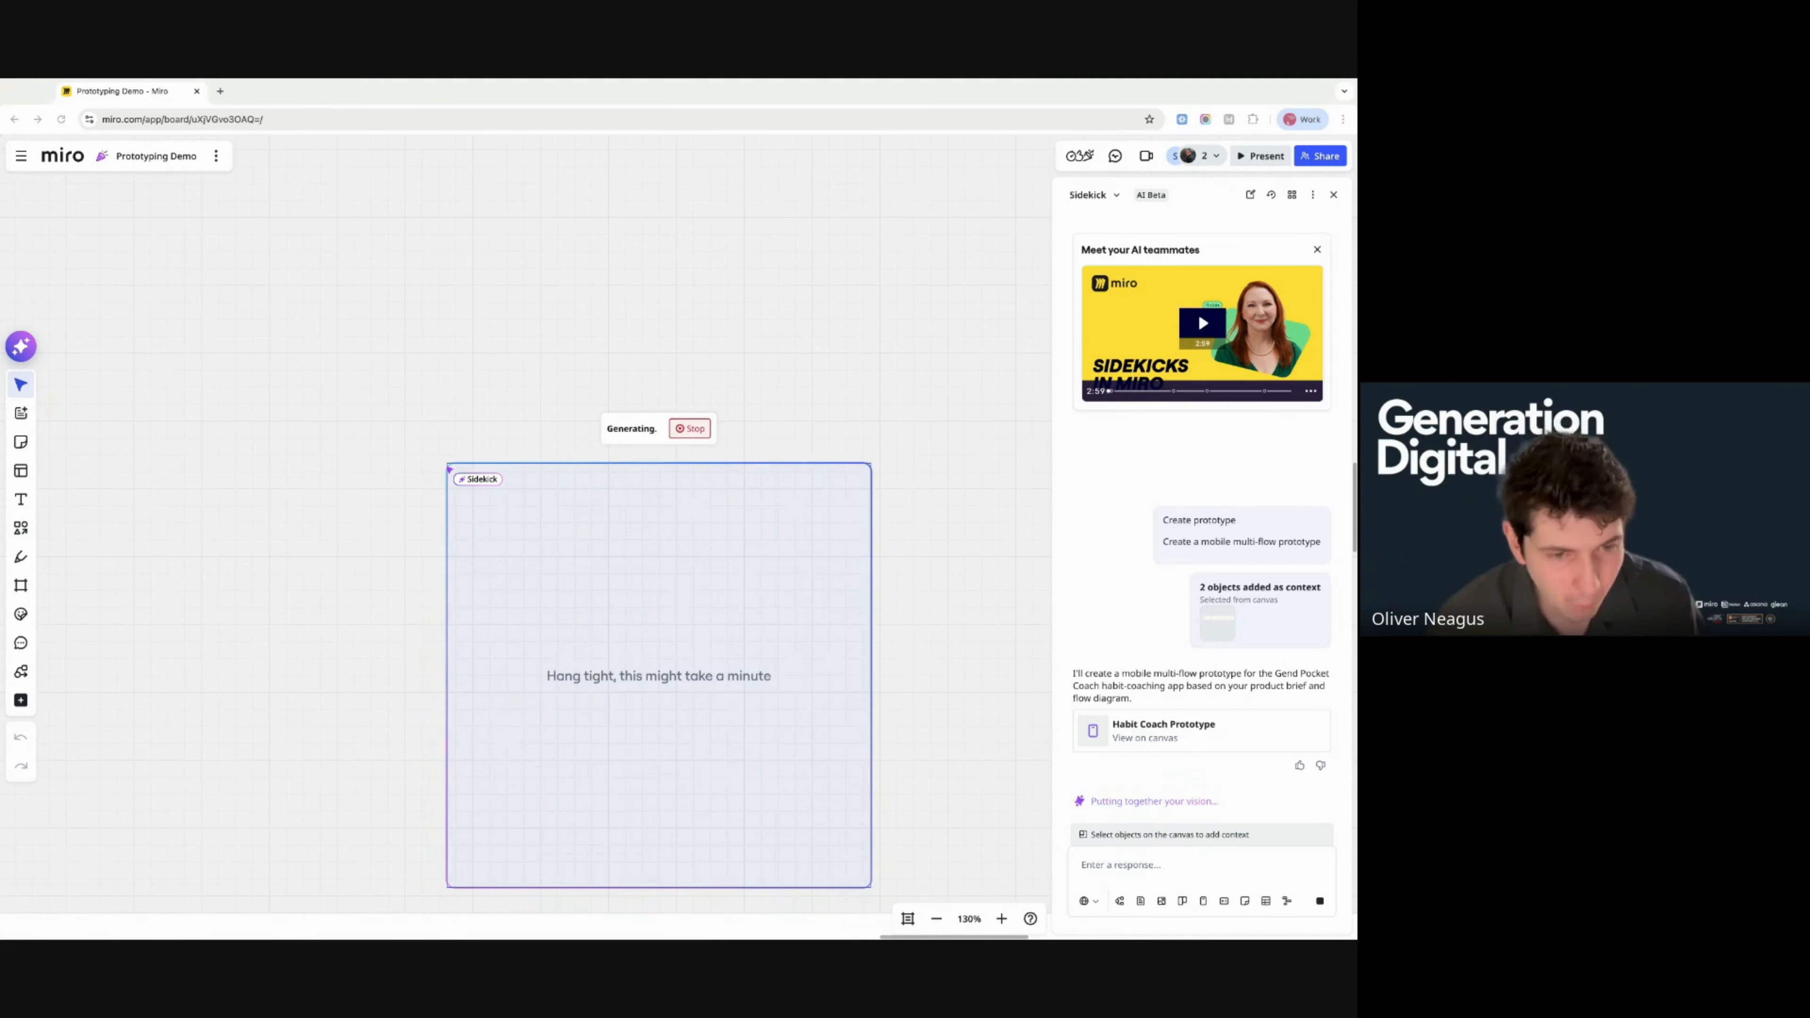
{"action": "scroll", "coordinate": [526, 542], "scroll_direction": "down", "scroll_amount": 1}
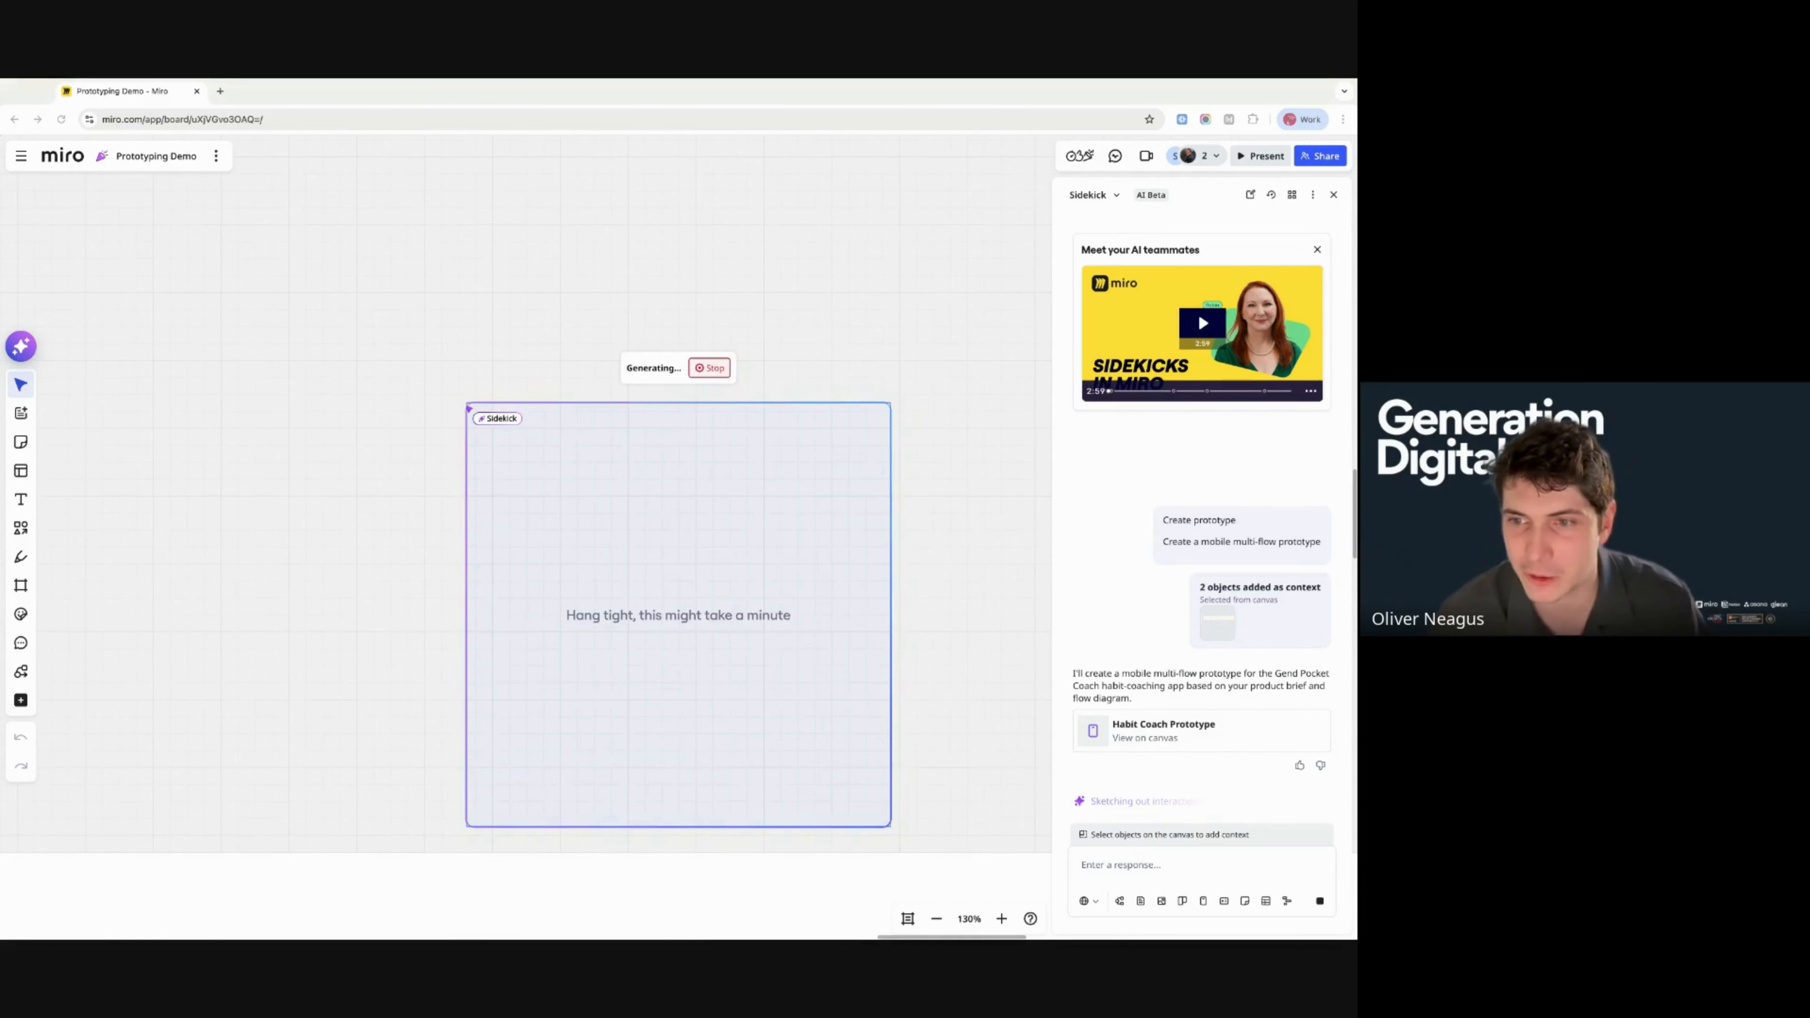
{"action": "scroll", "coordinate": [526, 542], "scroll_direction": "up", "scroll_amount": 4}
{"action": "scroll", "coordinate": [526, 542], "scroll_direction": "down", "scroll_amount": 3}
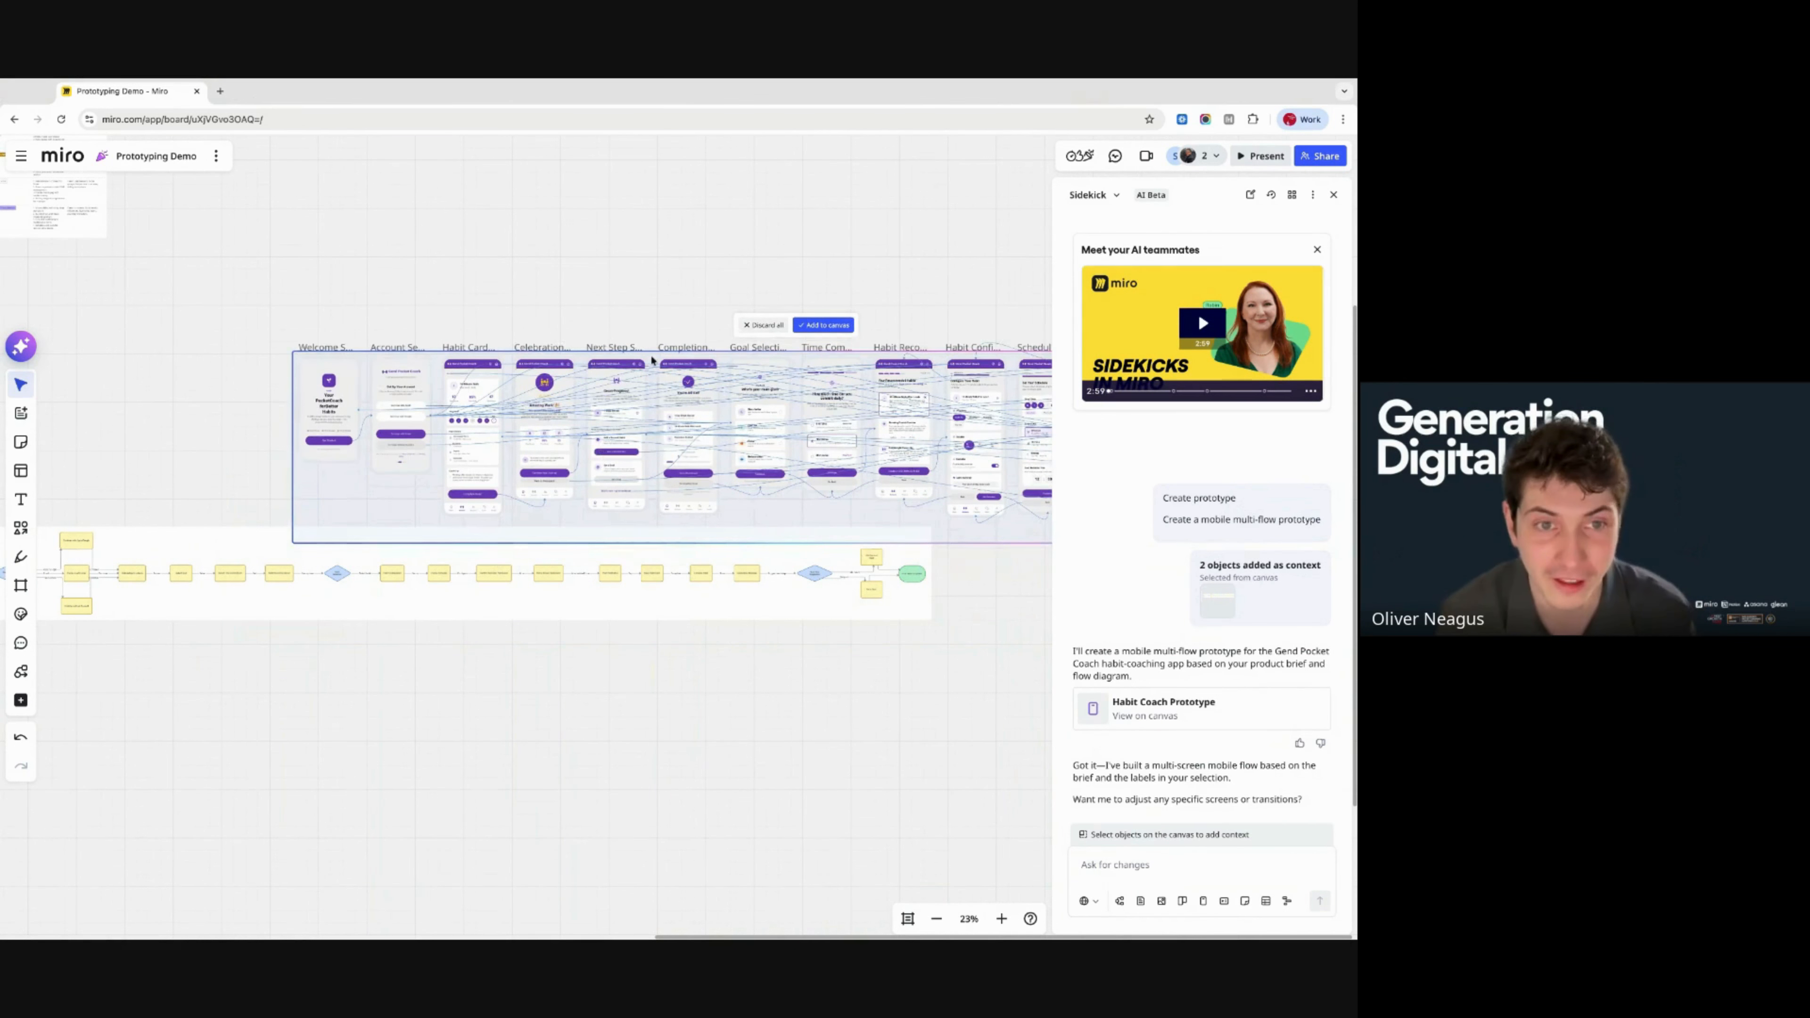
- Add the generated prototype to the canvas and inspect the Welcome screen's button, heading and icon
{"action": "left_click", "coordinate": [810, 341]}
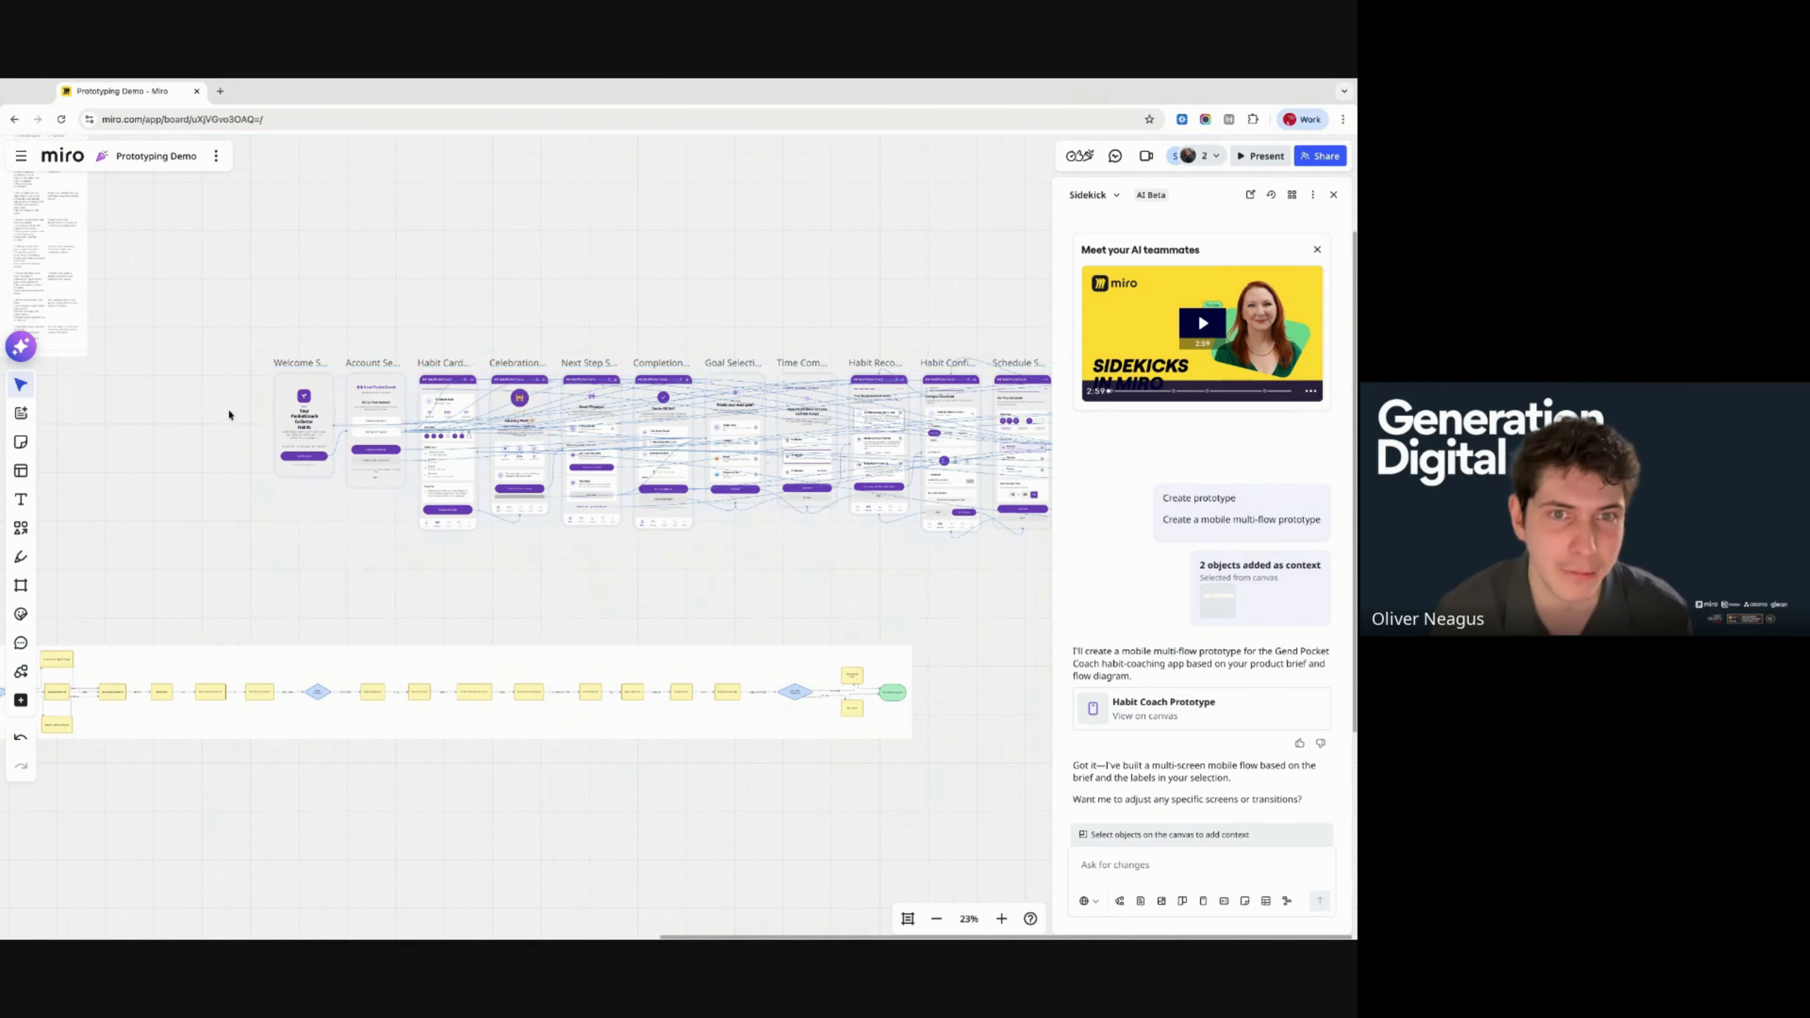
{"action": "scroll", "coordinate": [314, 493], "scroll_direction": "up", "scroll_amount": 10}
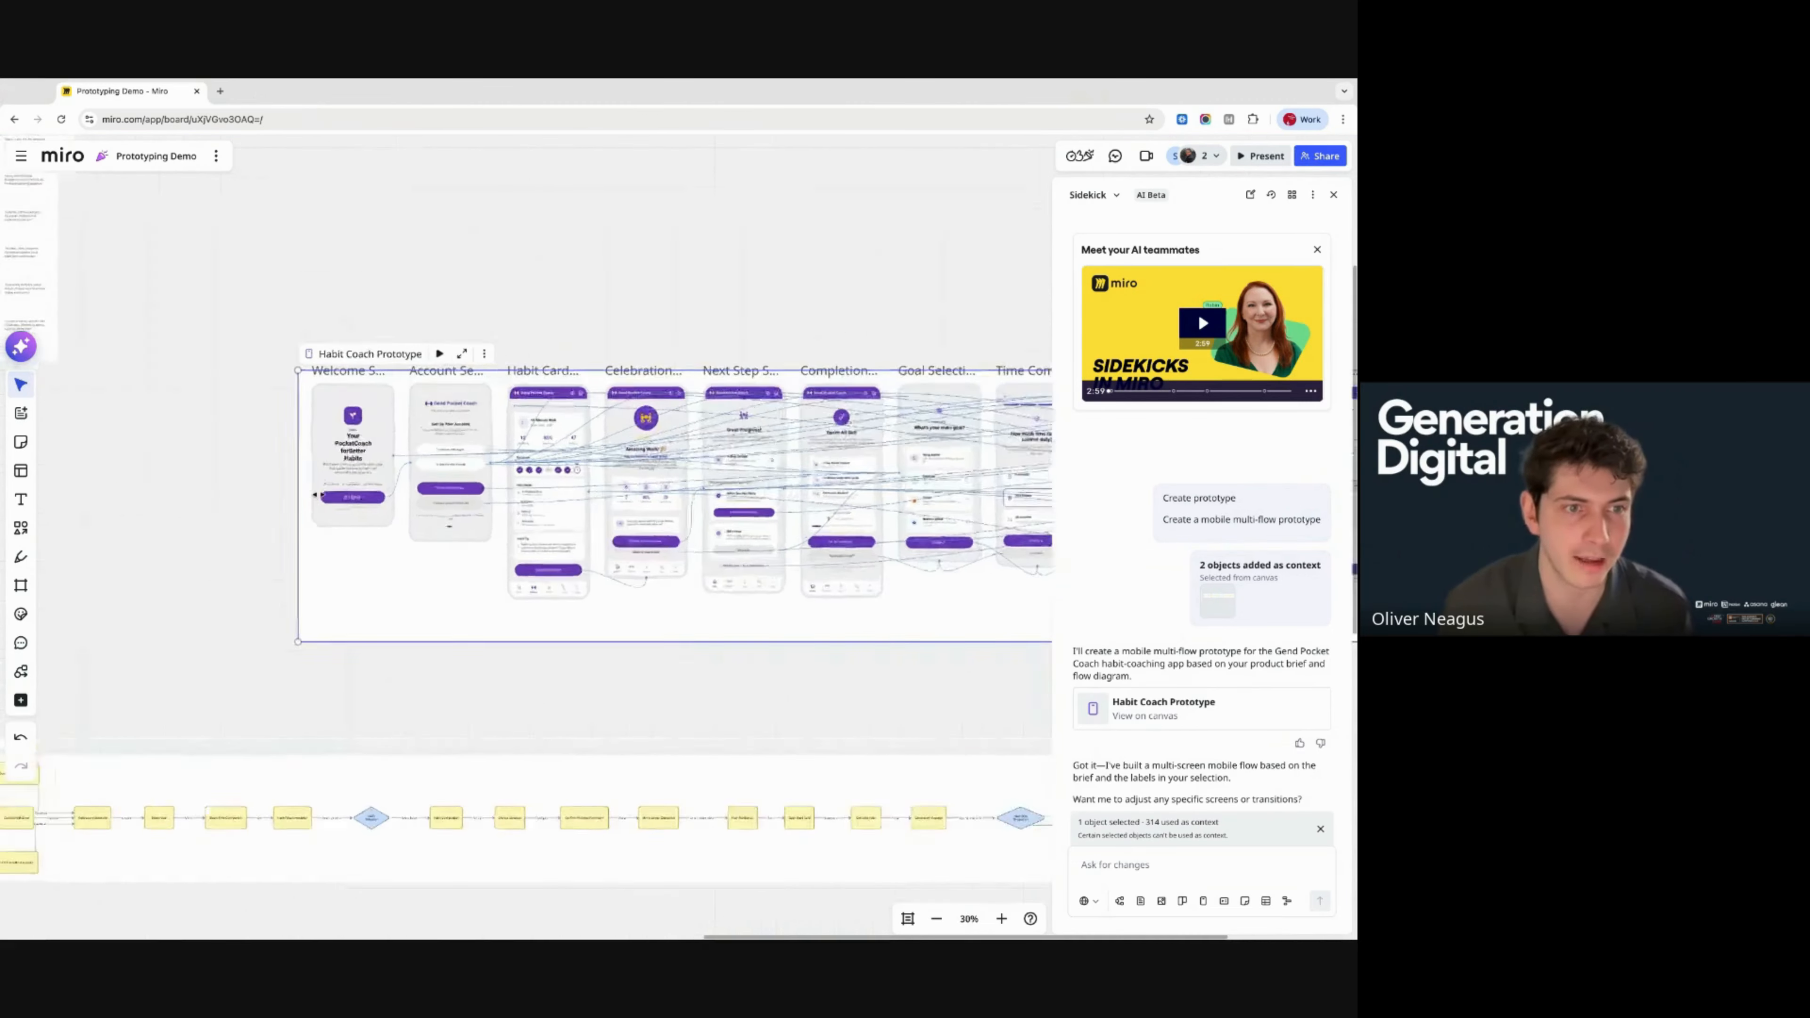
{"action": "scroll", "coordinate": [317, 493], "scroll_direction": "down", "scroll_amount": 3}
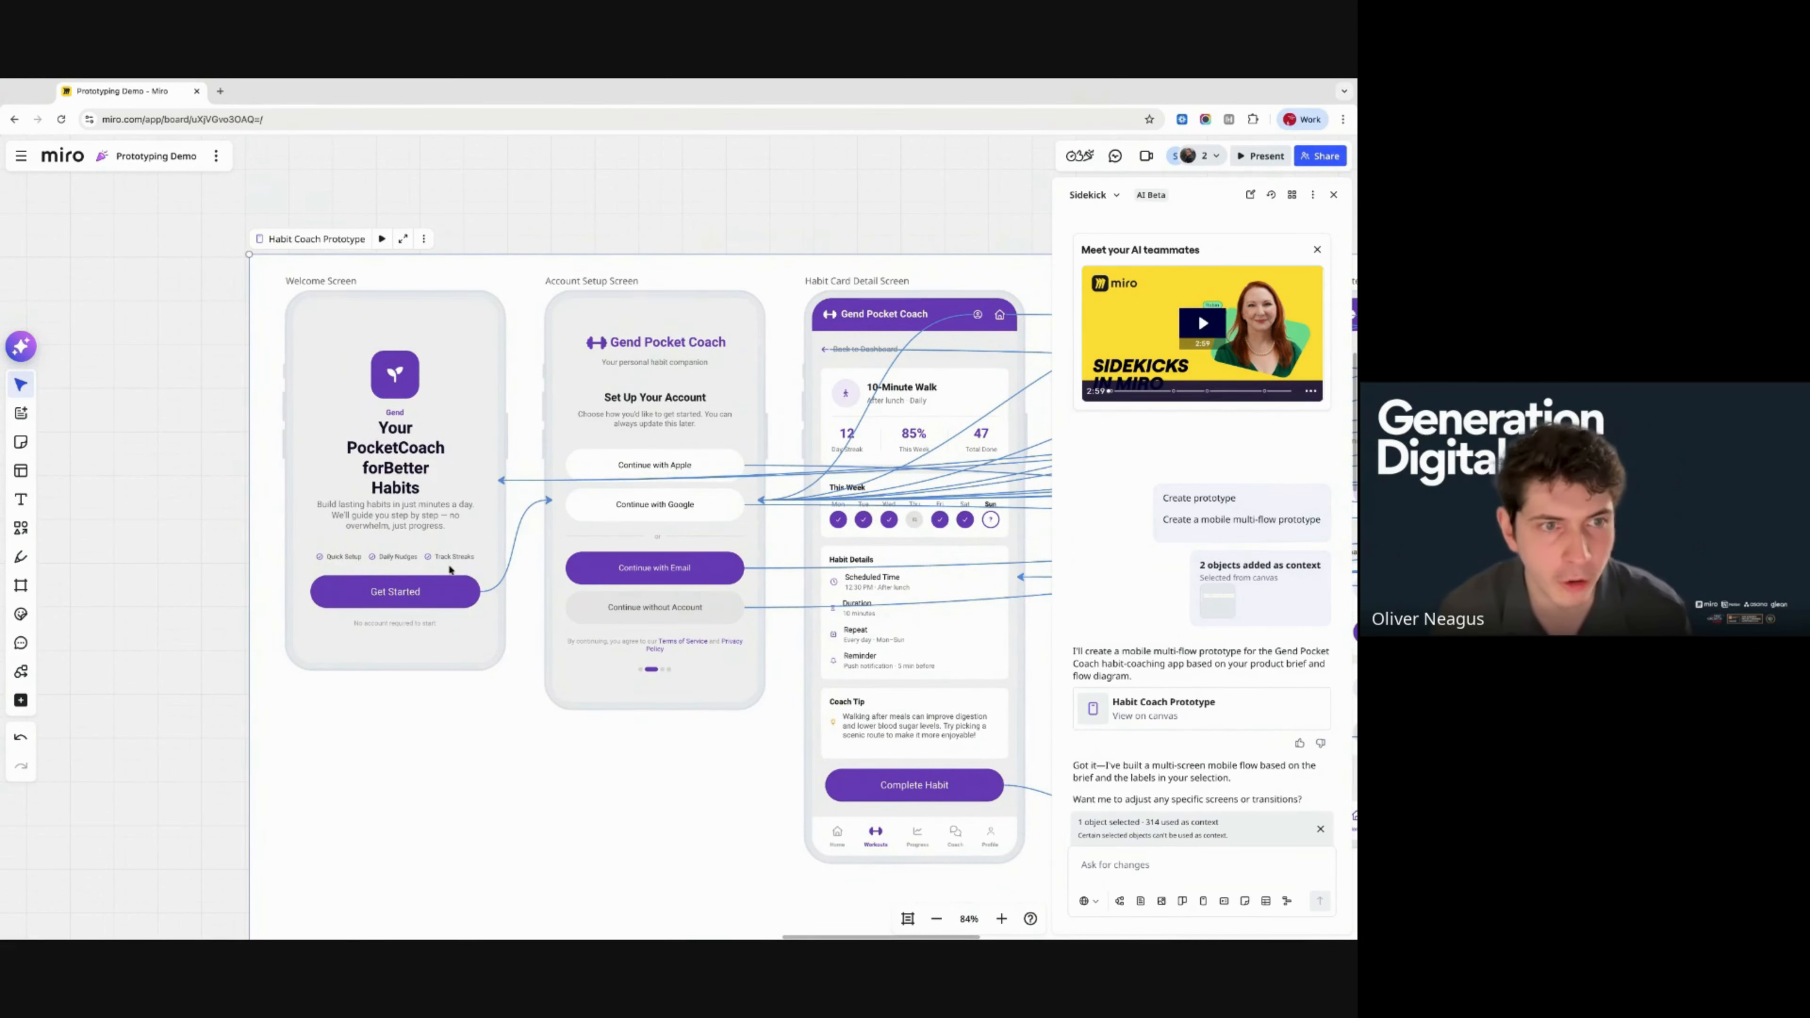
{"action": "scroll", "coordinate": [448, 570], "scroll_direction": "down", "scroll_amount": 1}
{"action": "left_click", "coordinate": [385, 581]}
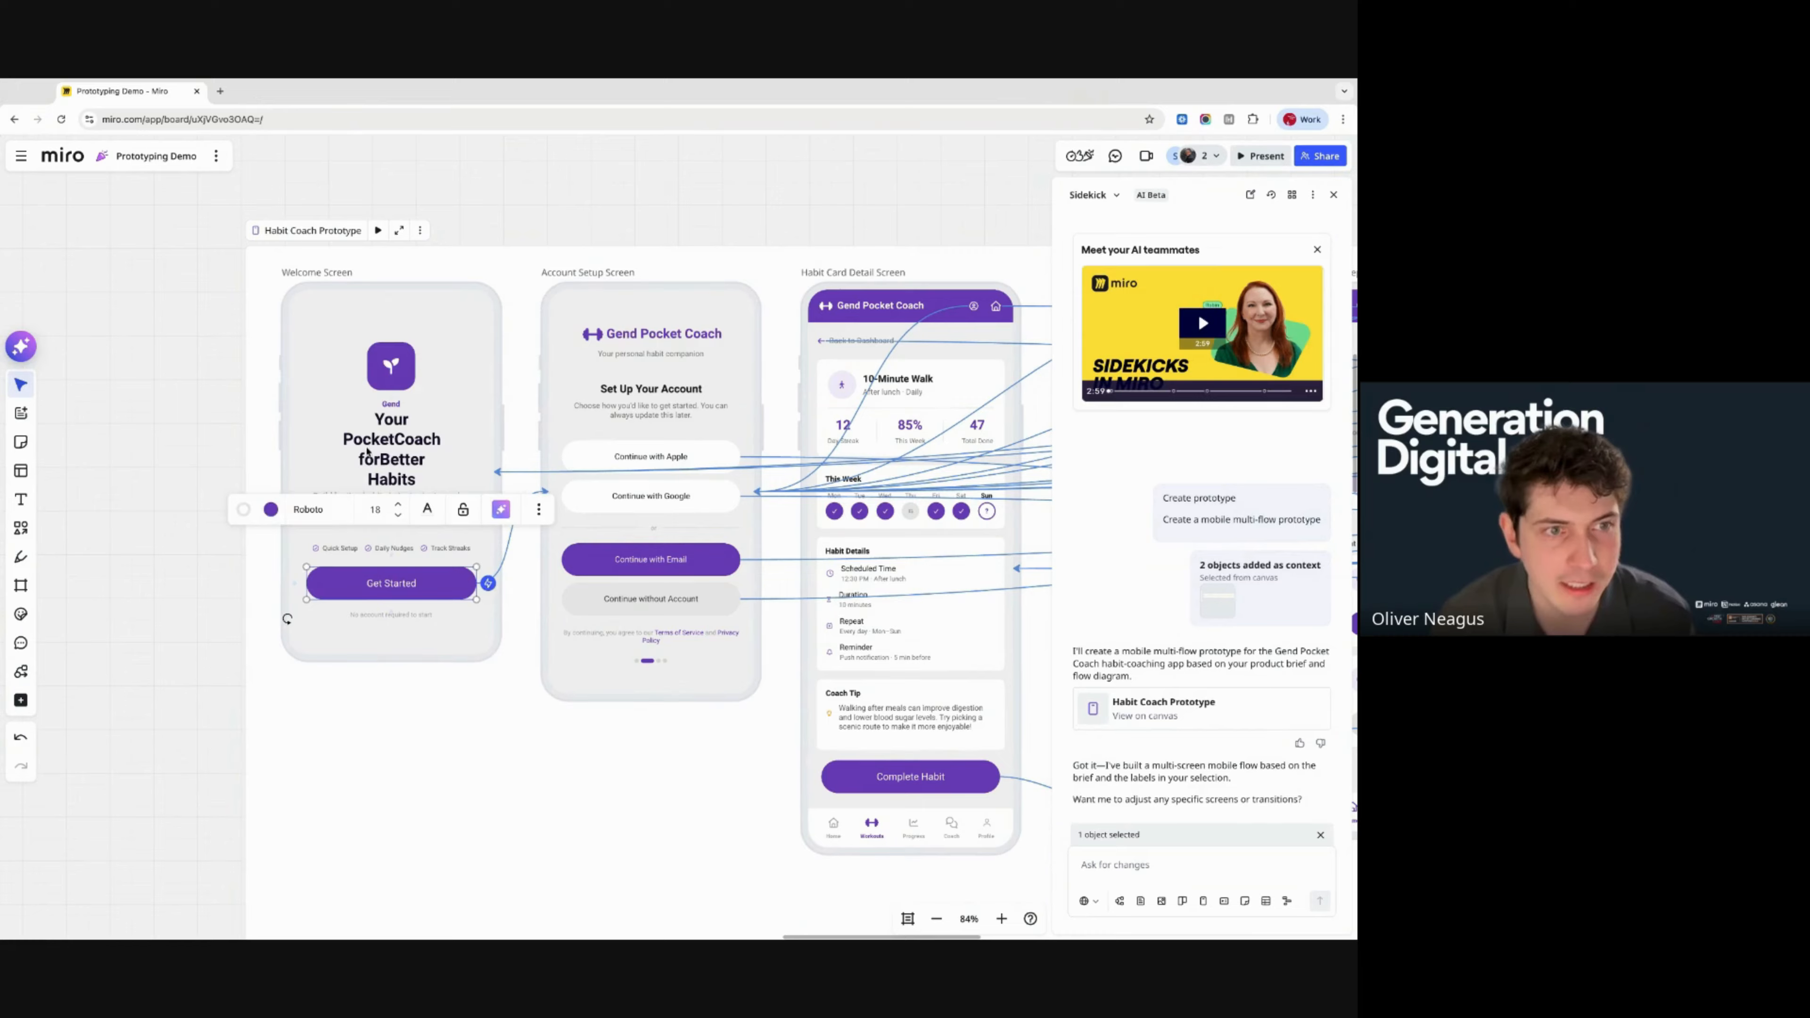
{"action": "left_click", "coordinate": [370, 446]}
{"action": "left_click", "coordinate": [384, 372]}
{"action": "left_click", "coordinate": [458, 739]}
- Zoom out over the prototype's screens and close the Sidekick panel
{"action": "scroll", "coordinate": [455, 737], "scroll_direction": "down", "scroll_amount": 5}
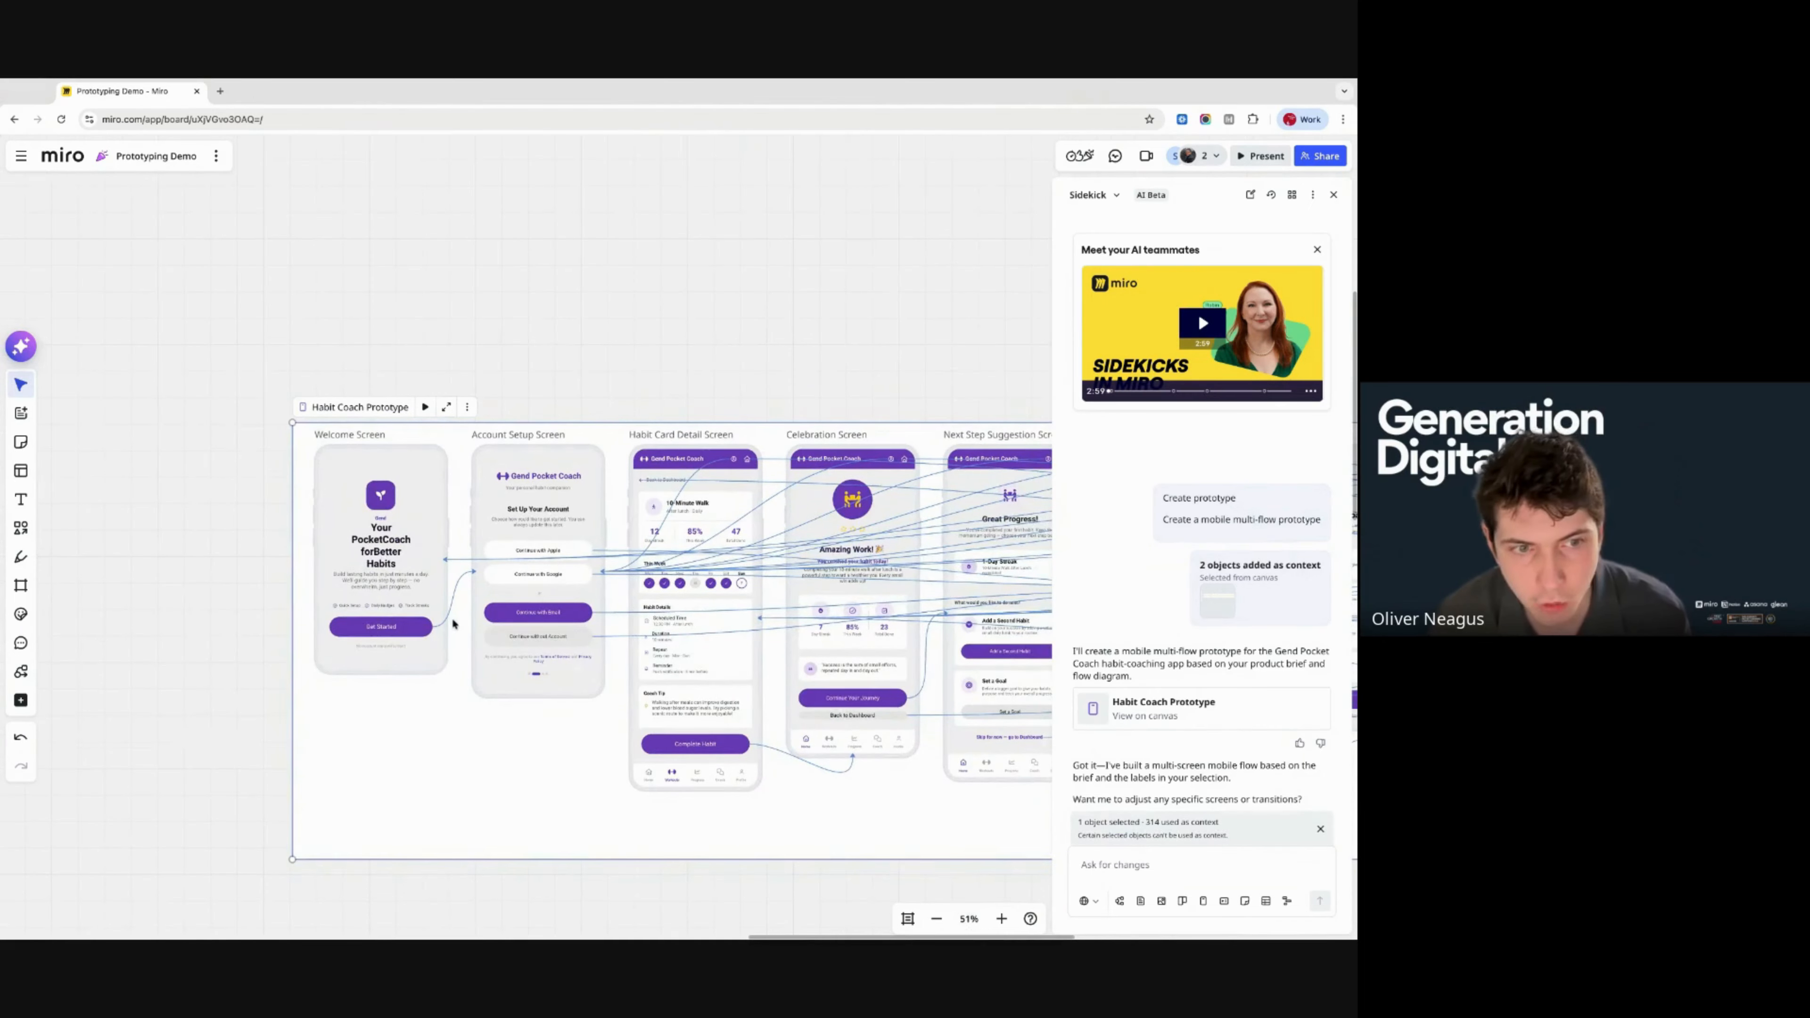
{"action": "scroll", "coordinate": [453, 624], "scroll_direction": "right", "scroll_amount": 3}
{"action": "scroll", "coordinate": [453, 624], "scroll_direction": "down", "scroll_amount": 1}
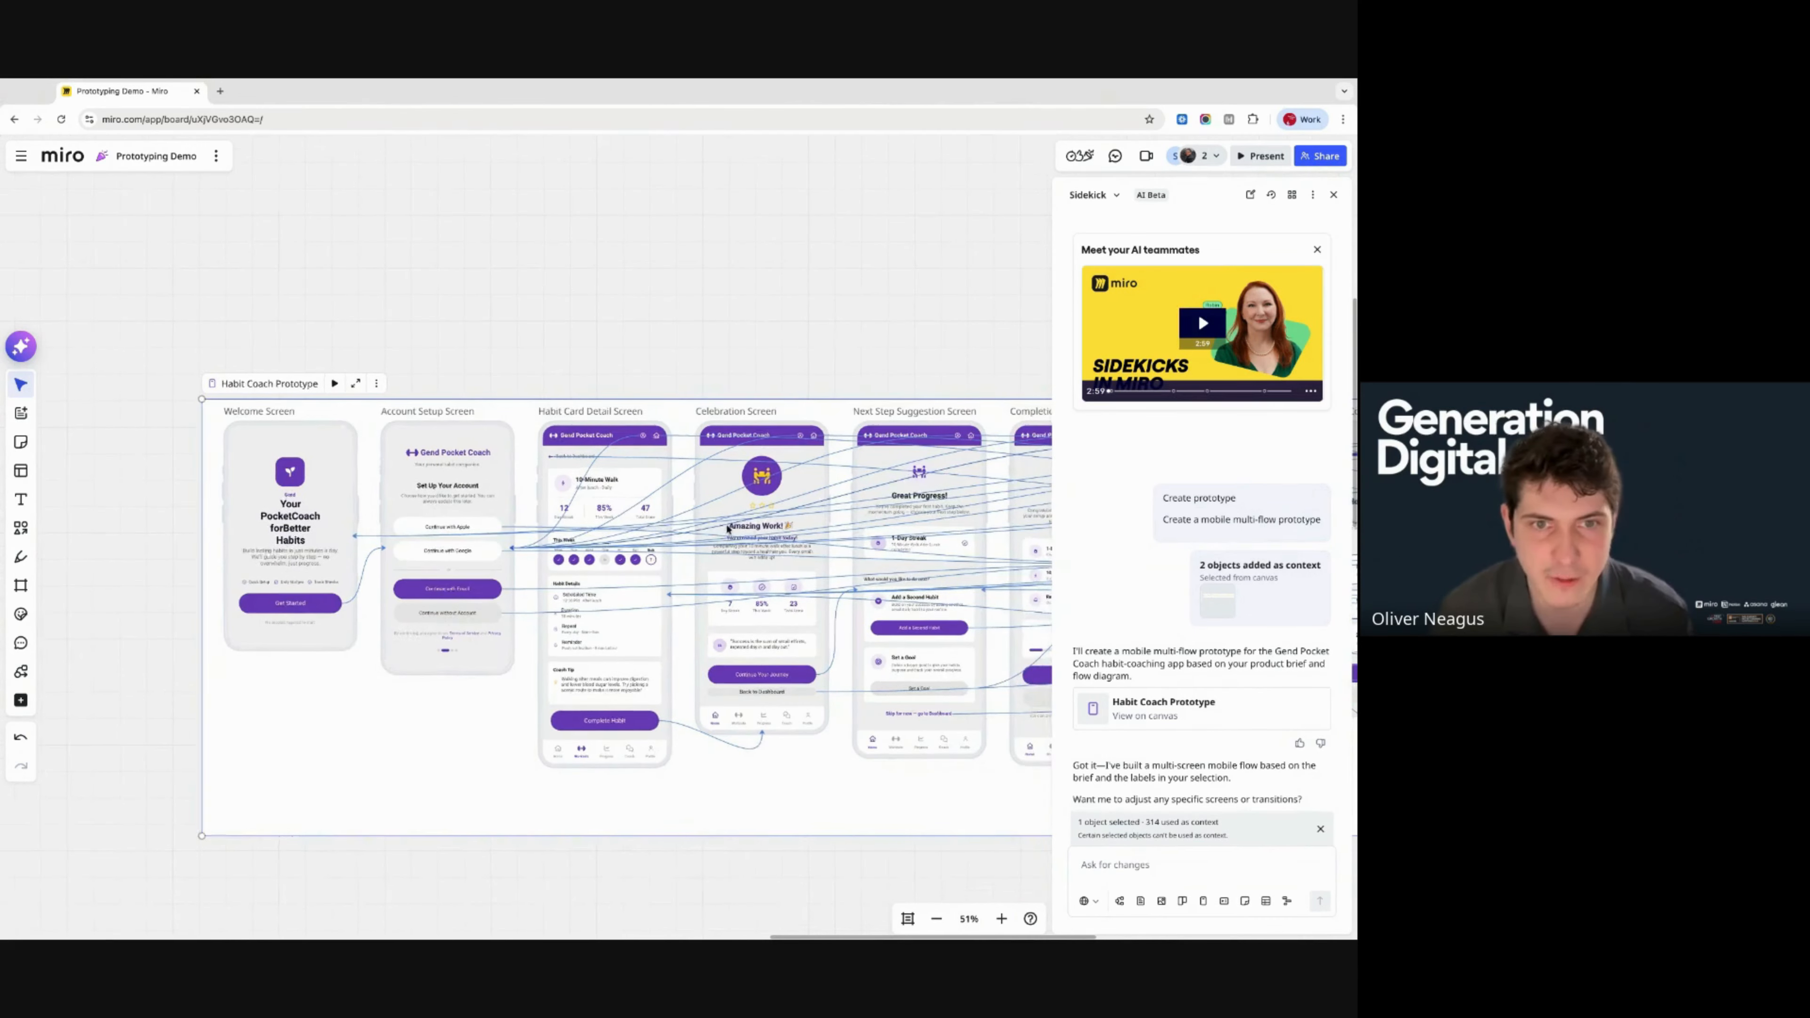
{"action": "scroll", "coordinate": [452, 403], "scroll_direction": "right", "scroll_amount": 4}
{"action": "scroll", "coordinate": [649, 502], "scroll_direction": "left", "scroll_amount": 1}
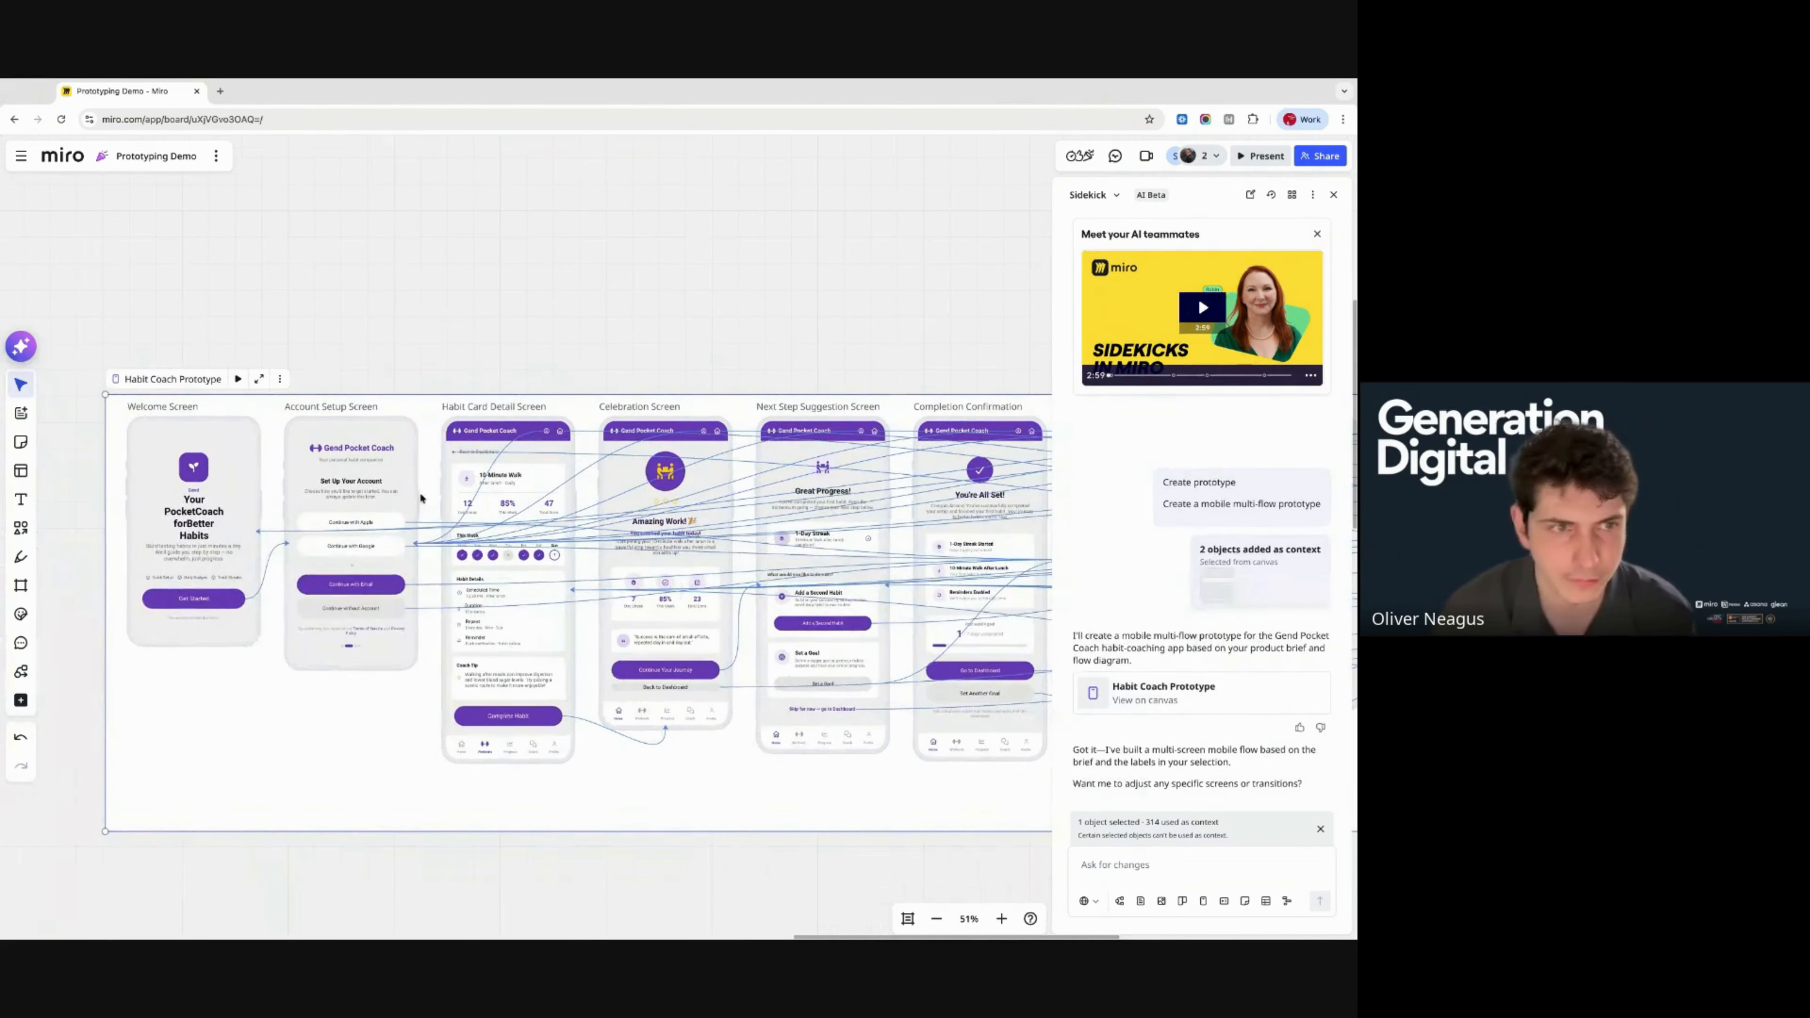
{"action": "left_click", "coordinate": [1333, 193]}
{"action": "scroll", "coordinate": [607, 324], "scroll_direction": "left", "scroll_amount": 4}
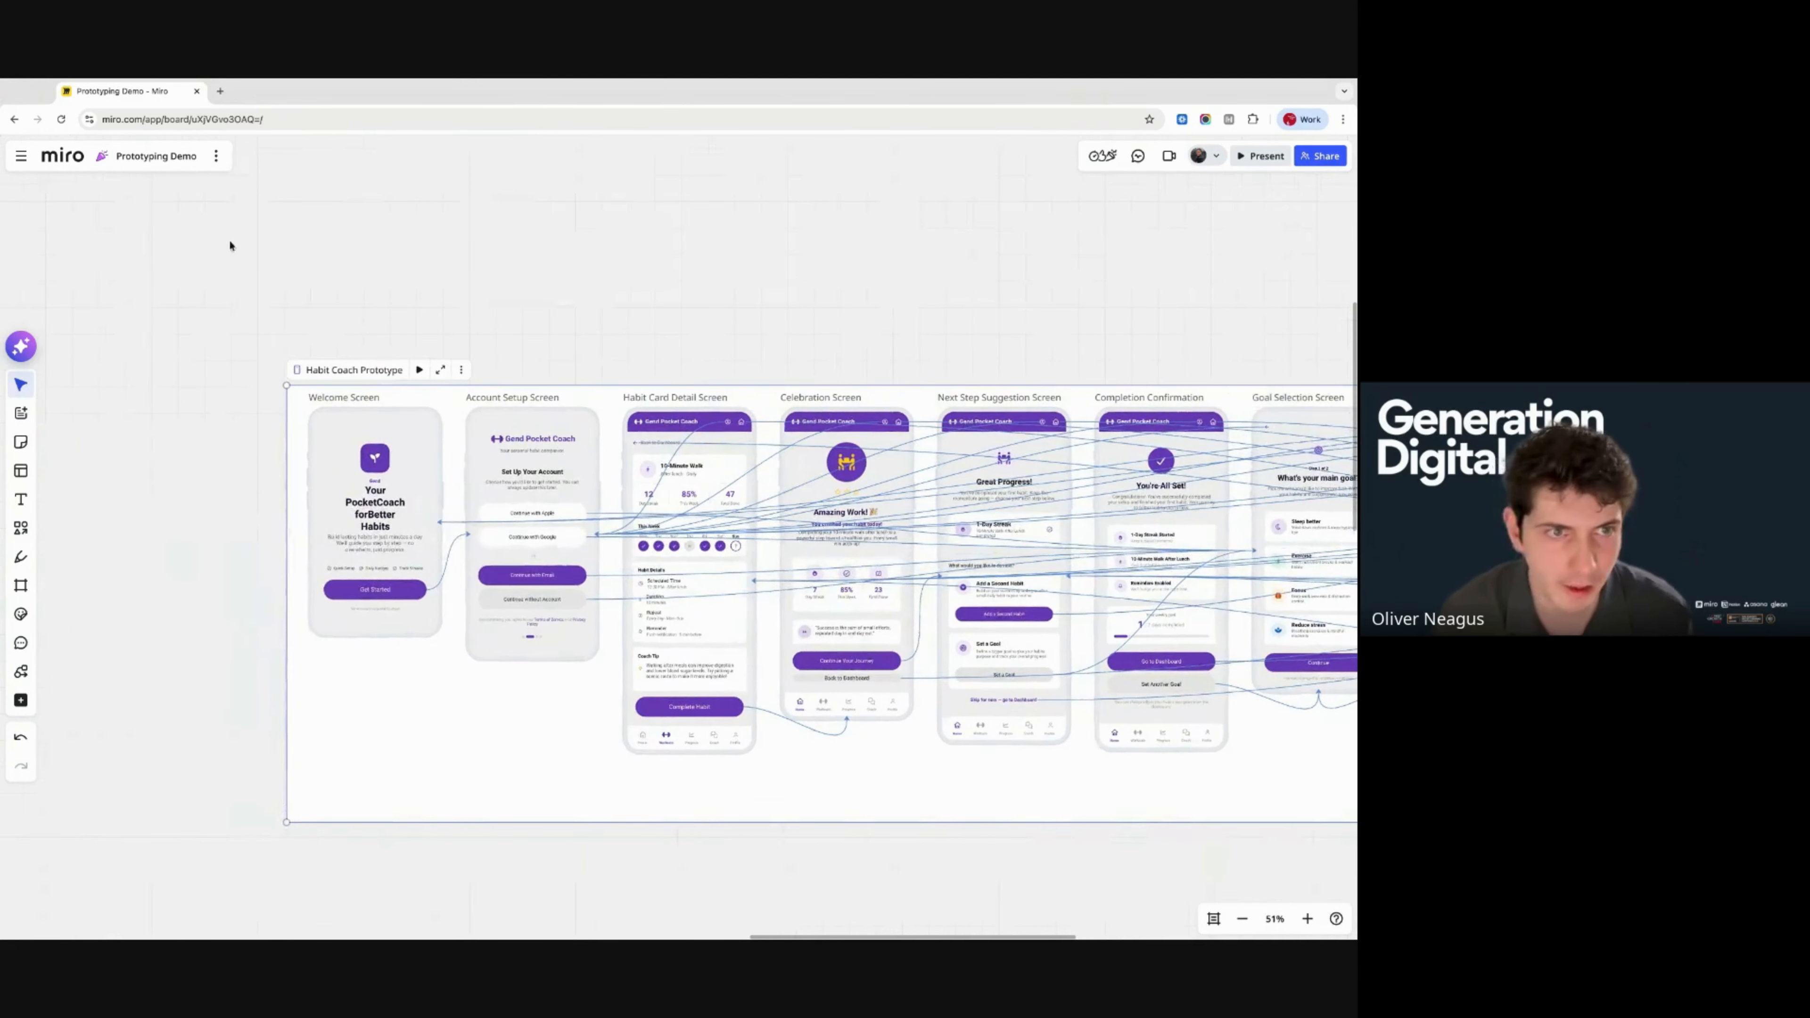
- Set the Habit Coach Prototype frame as the board's default view from its More menu
{"action": "left_click", "coordinate": [461, 370]}
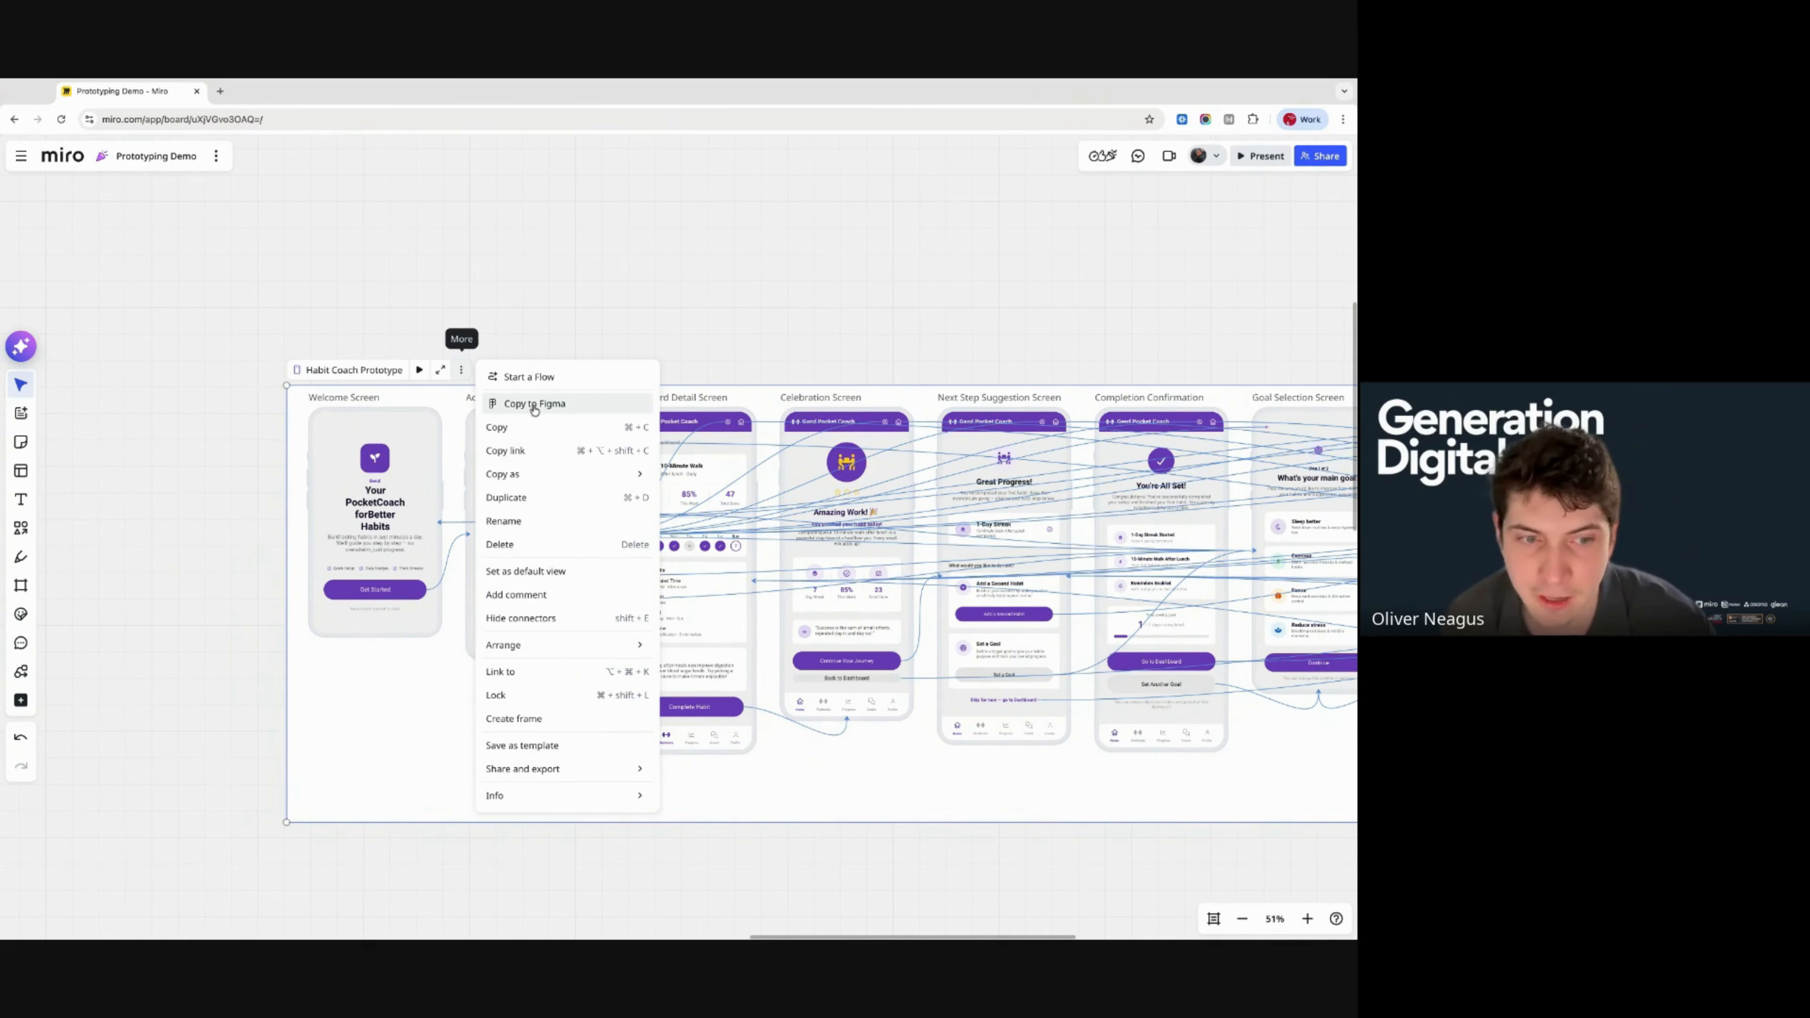
{"action": "left_click", "coordinate": [522, 578]}
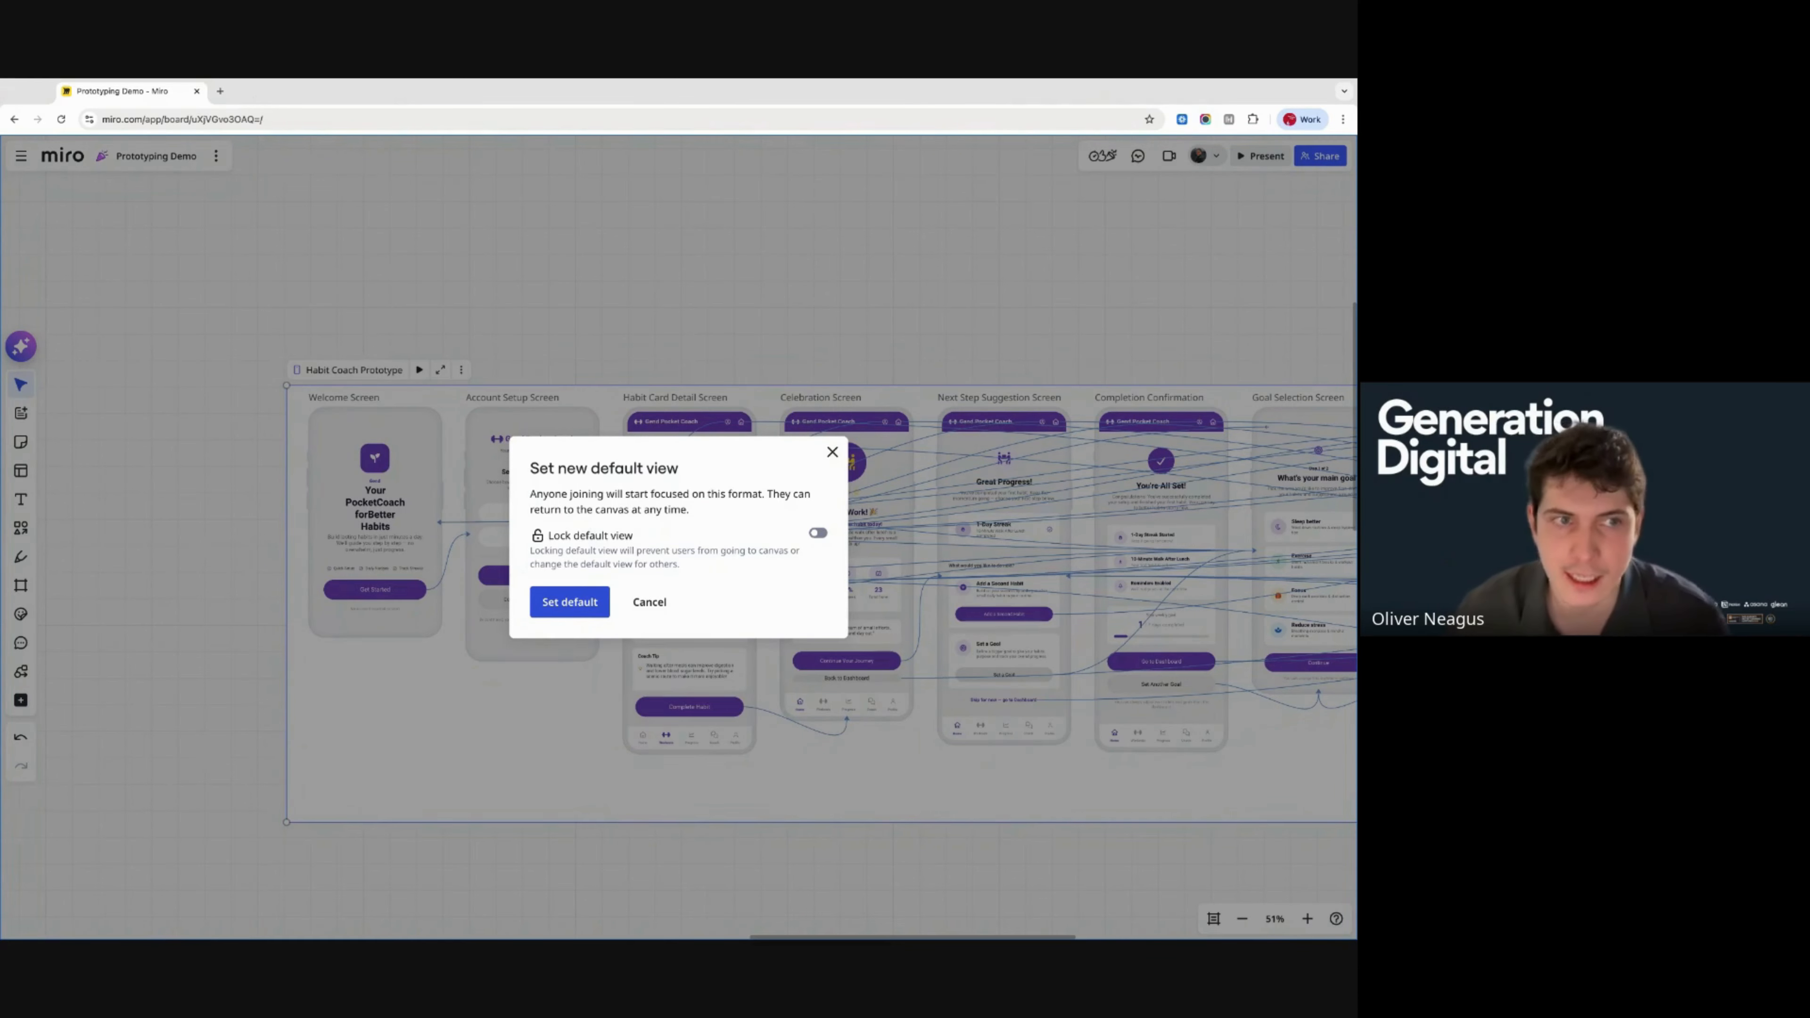
{"action": "left_click", "coordinate": [570, 602]}
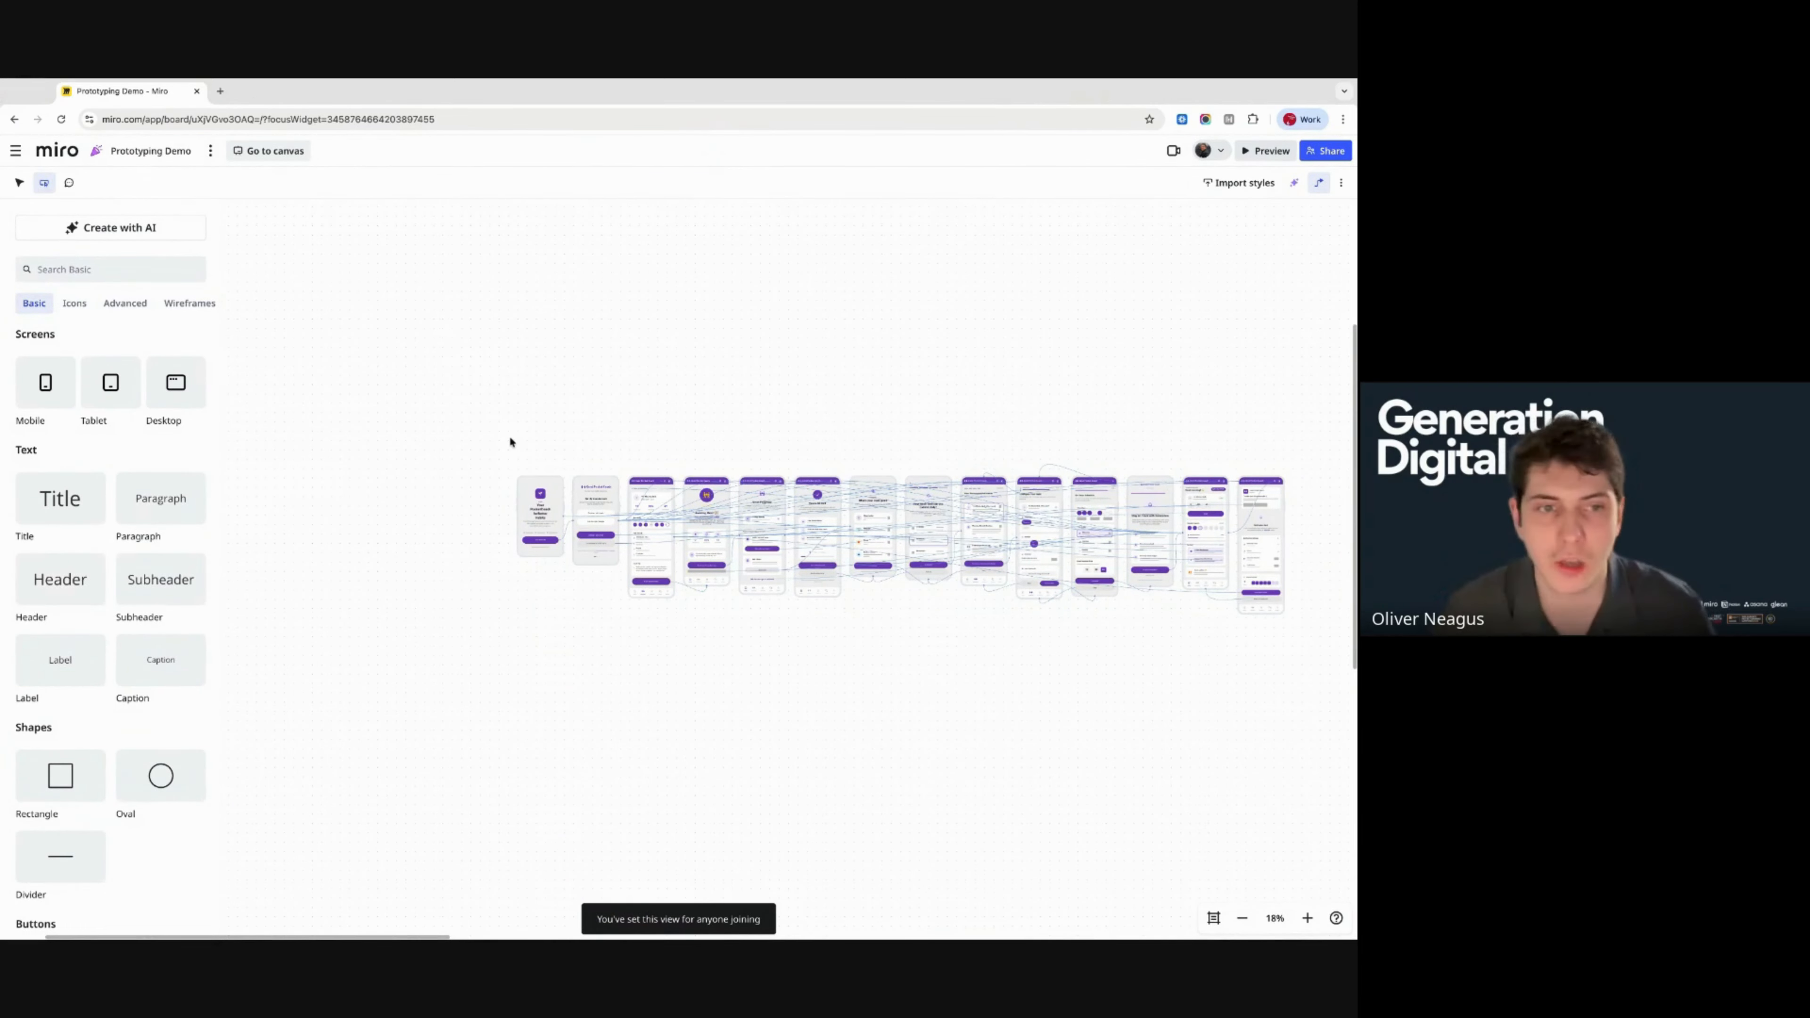
- Browse the Basic elements panel, then switch to the Icons library
{"action": "scroll", "coordinate": [499, 474], "scroll_direction": "up", "scroll_amount": 5}
{"action": "scroll", "coordinate": [500, 476], "scroll_direction": "right", "scroll_amount": 3}
{"action": "scroll", "coordinate": [500, 475], "scroll_direction": "down", "scroll_amount": 2}
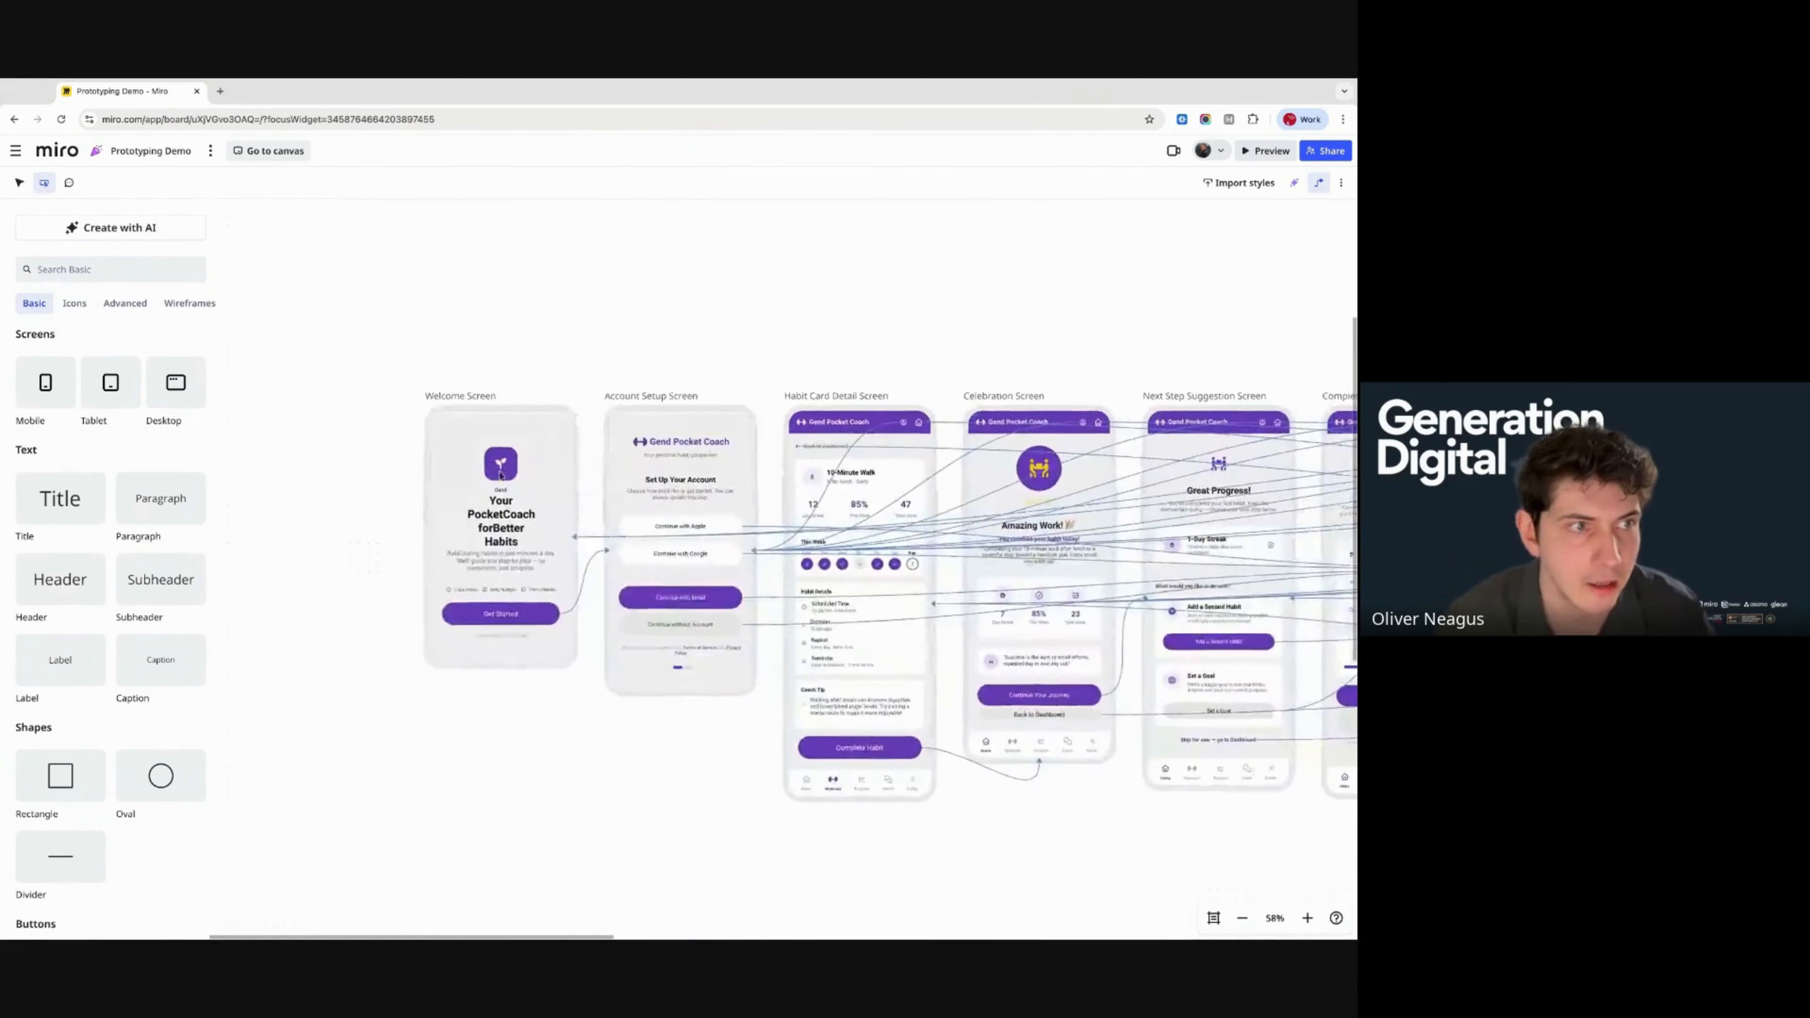
{"action": "scroll", "coordinate": [500, 476], "scroll_direction": "down", "scroll_amount": 1}
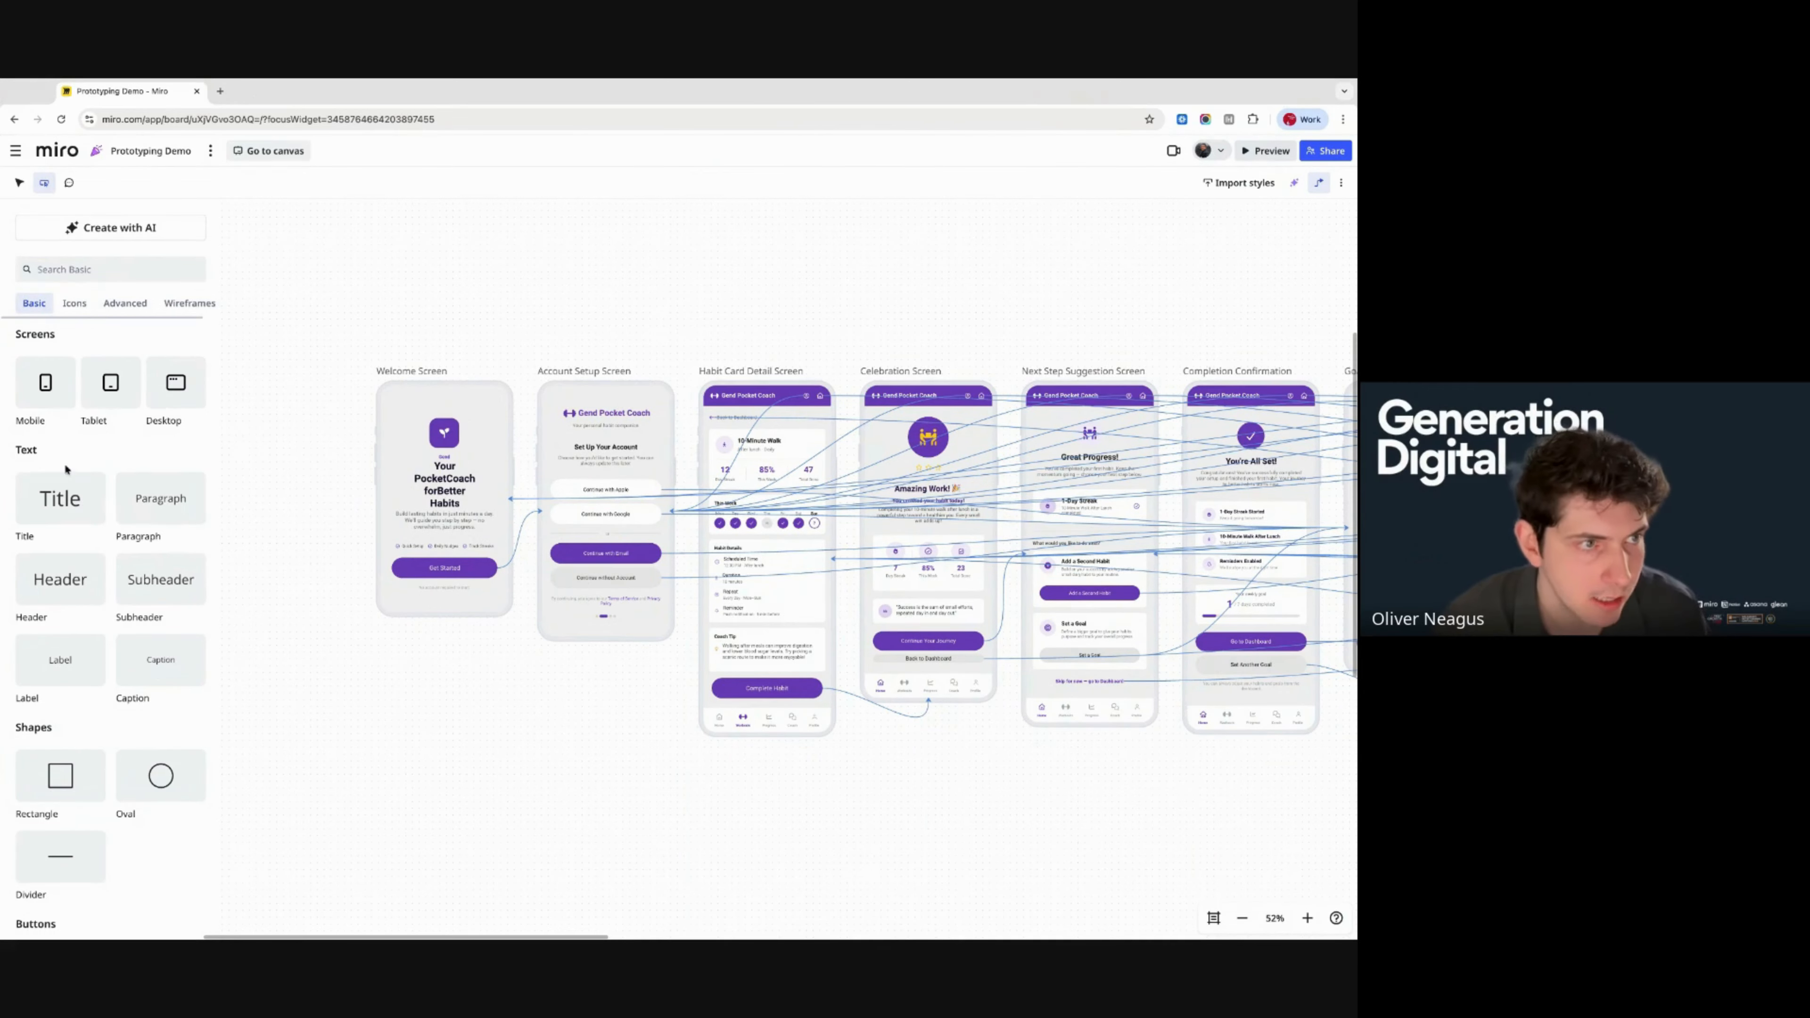
{"action": "scroll", "coordinate": [74, 490], "scroll_direction": "down", "scroll_amount": 1}
{"action": "scroll", "coordinate": [74, 490], "scroll_direction": "down", "scroll_amount": 5}
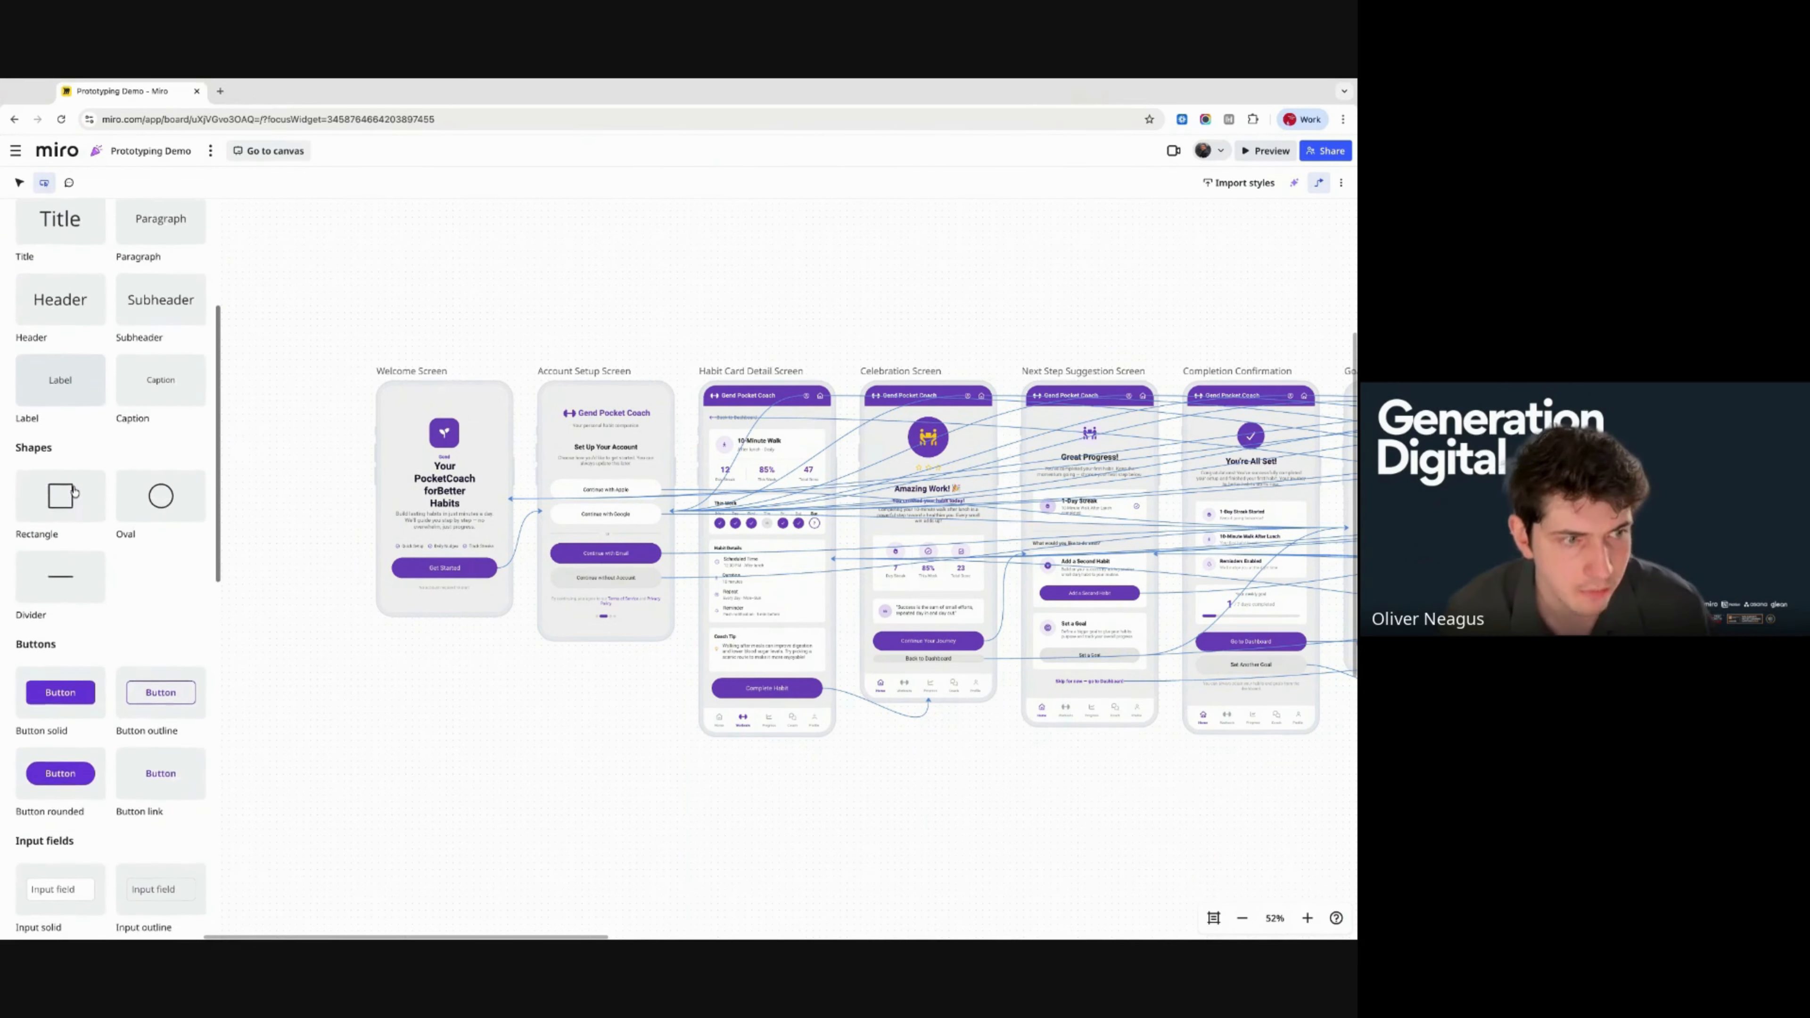
{"action": "scroll", "coordinate": [161, 542], "scroll_direction": "down", "scroll_amount": 2}
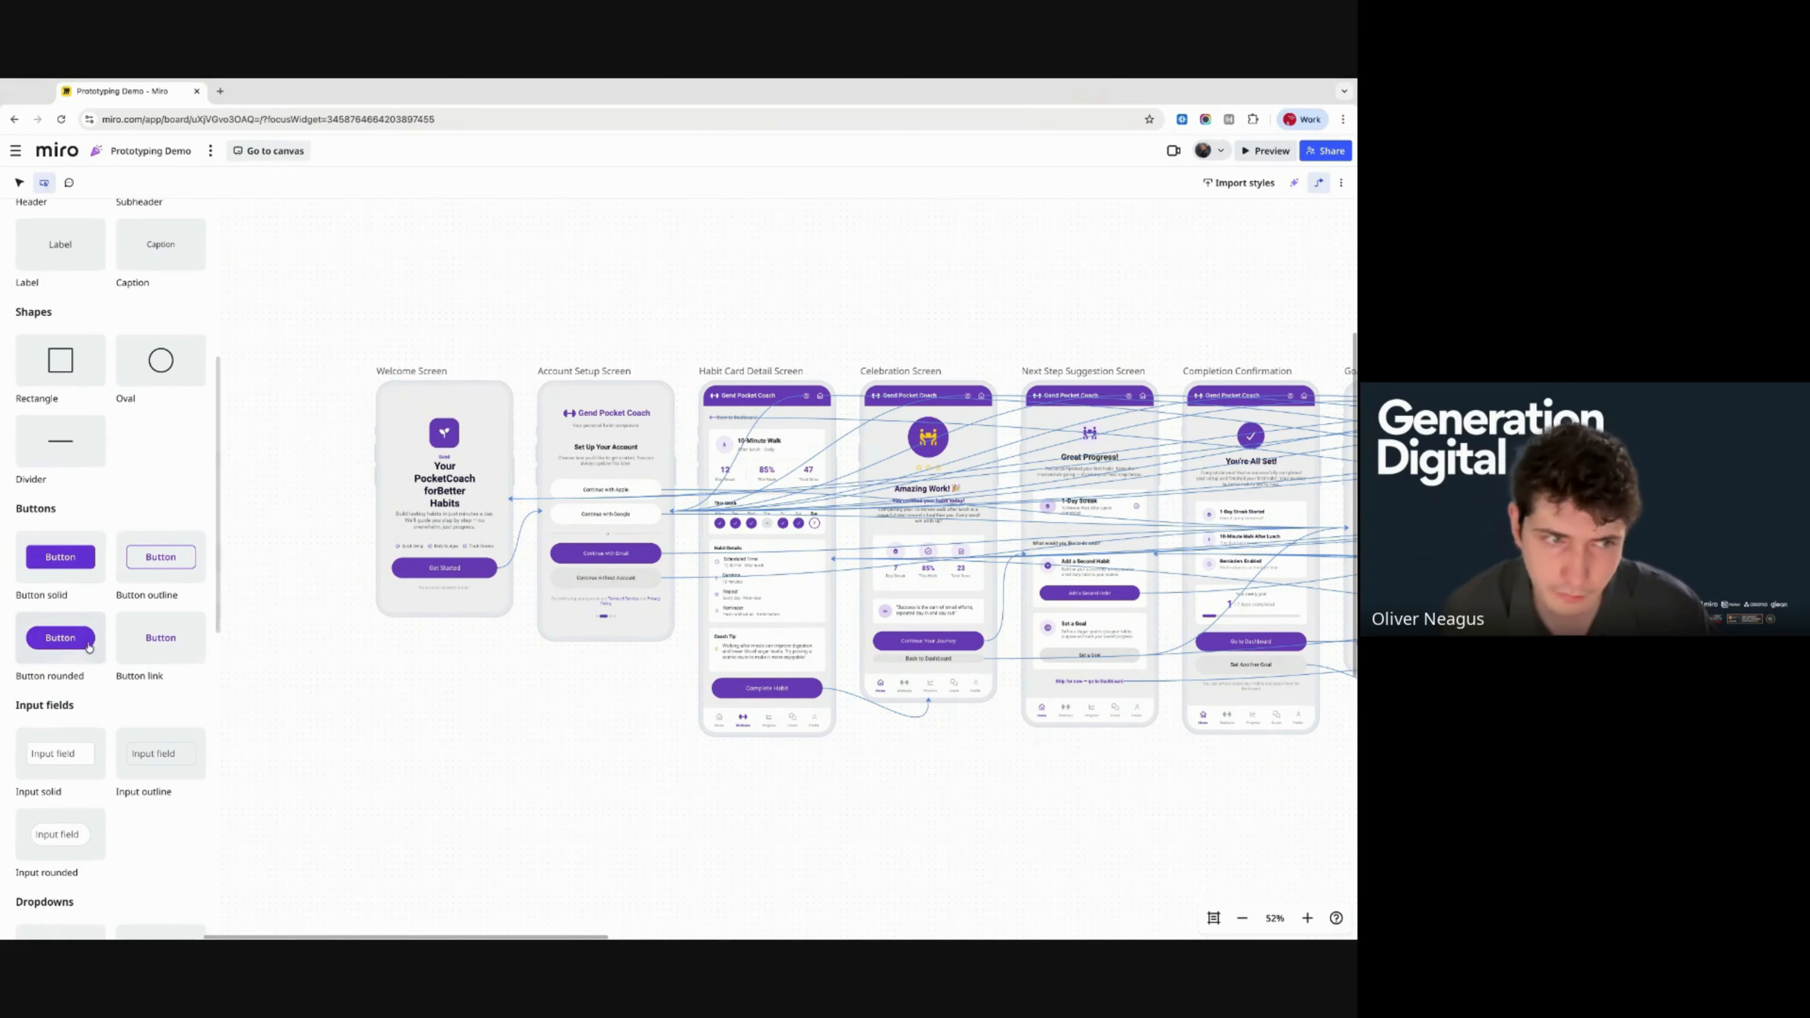
{"action": "scroll", "coordinate": [161, 542], "scroll_direction": "down", "scroll_amount": 3}
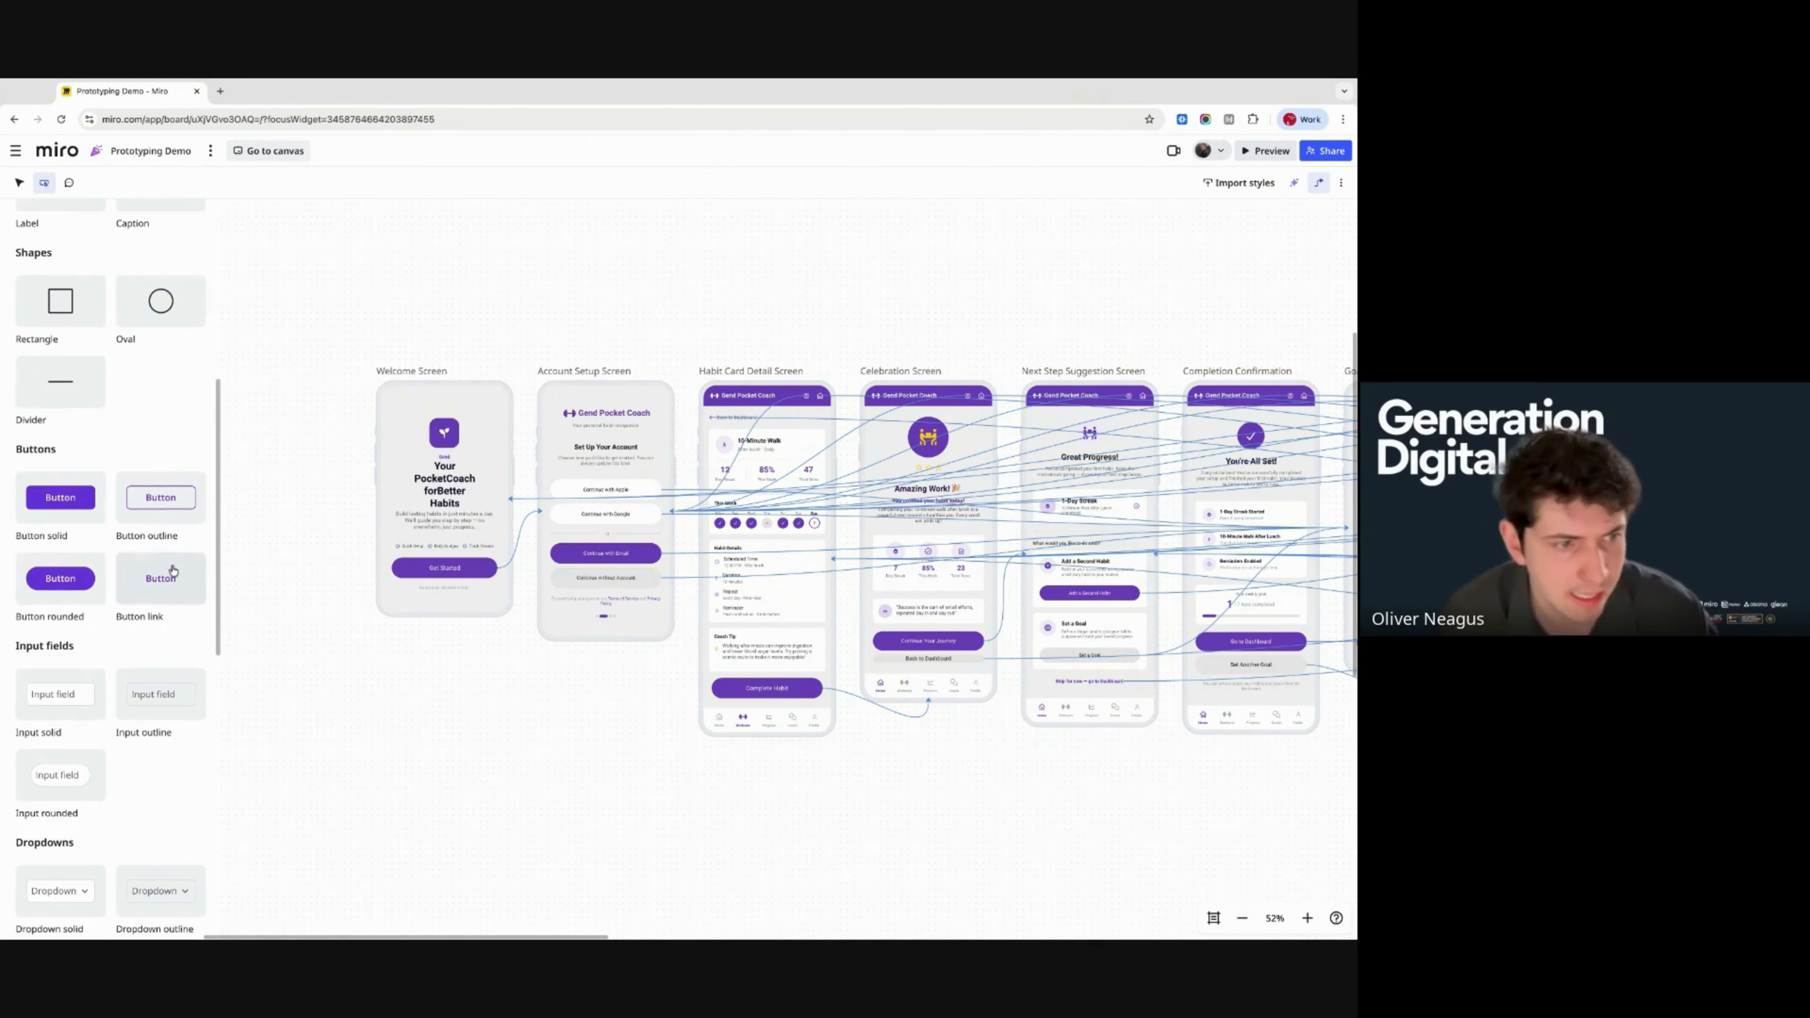
{"action": "scroll", "coordinate": [164, 606], "scroll_direction": "down", "scroll_amount": 3}
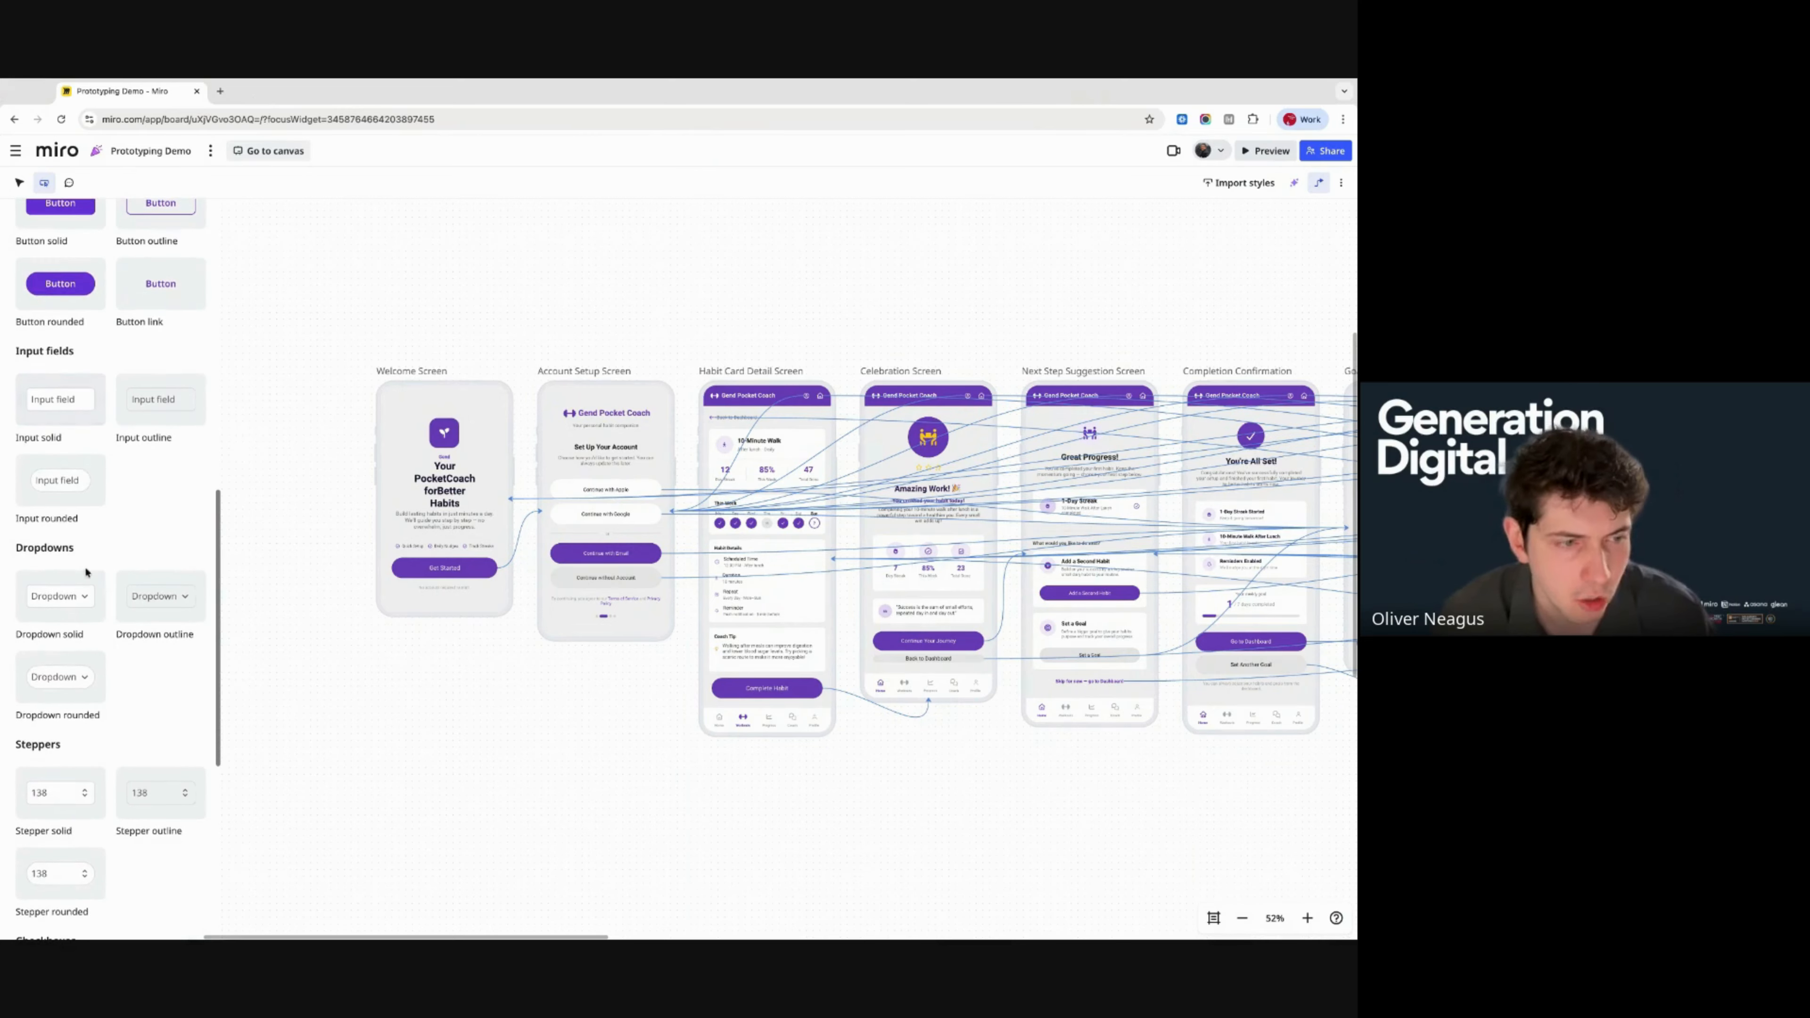
{"action": "scroll", "coordinate": [154, 741], "scroll_direction": "down", "scroll_amount": 2}
{"action": "scroll", "coordinate": [152, 699], "scroll_direction": "up", "scroll_amount": 8}
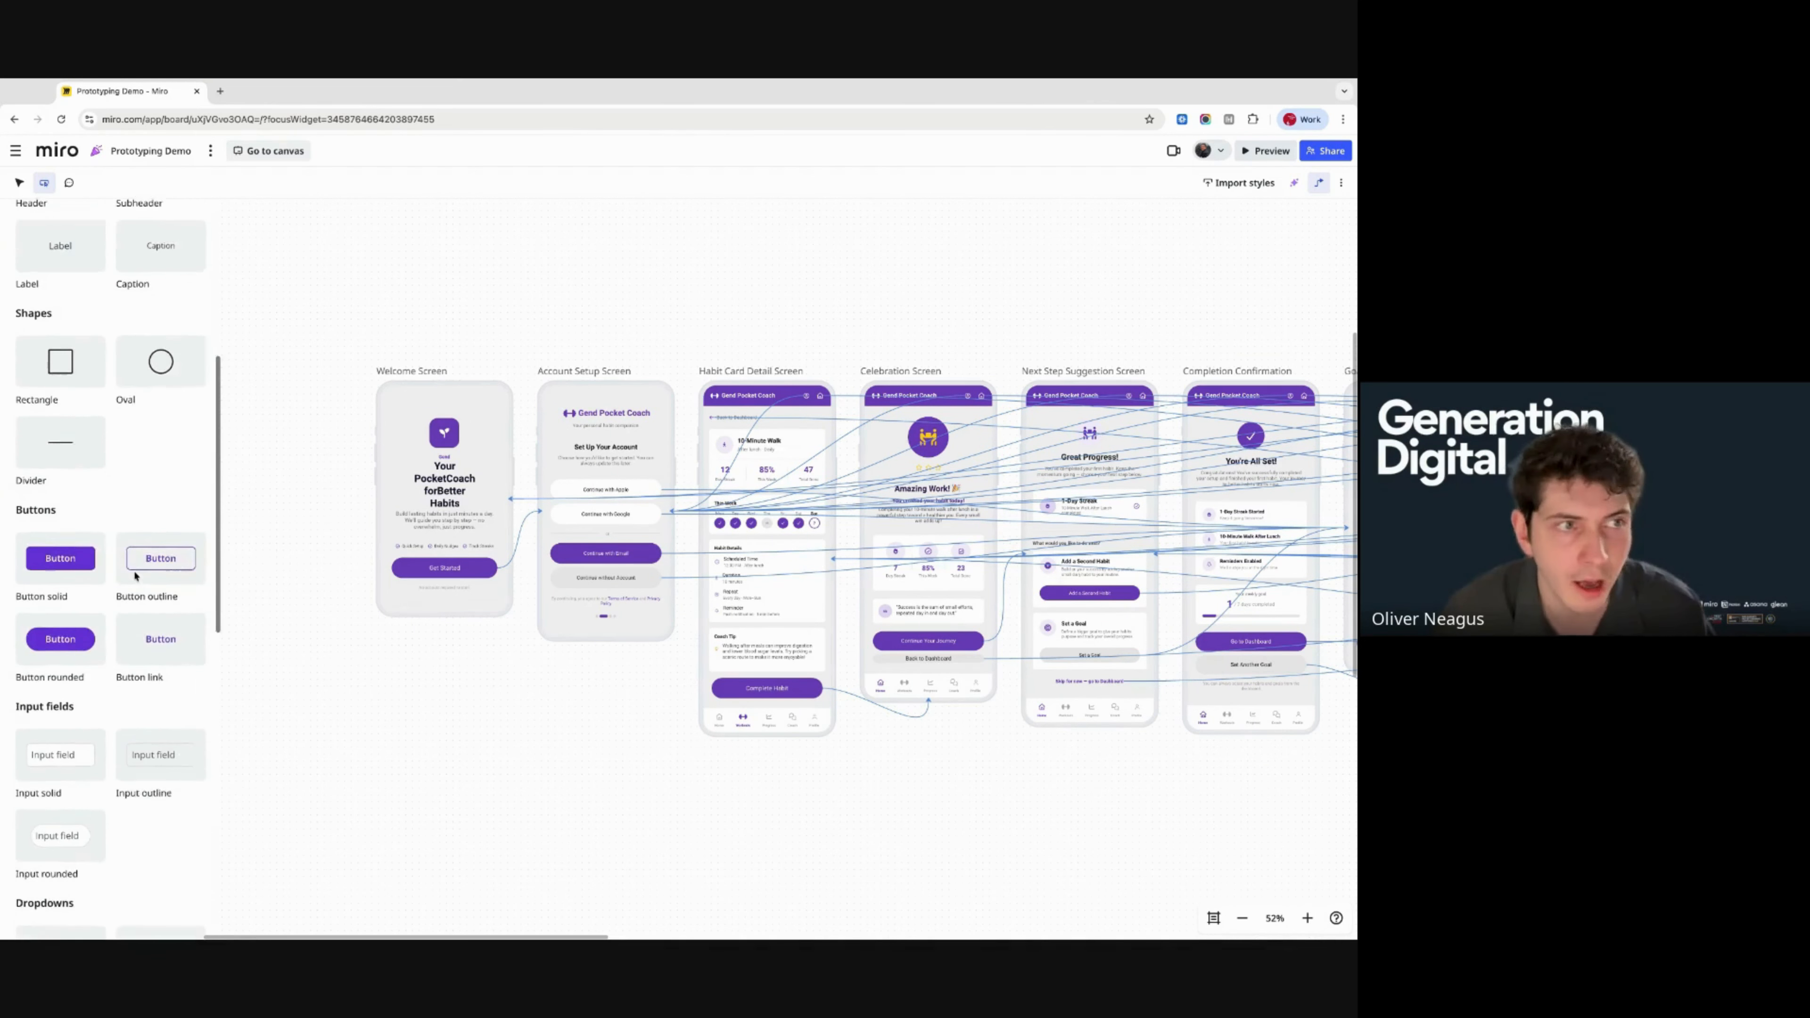
{"action": "scroll", "coordinate": [142, 453], "scroll_direction": "up", "scroll_amount": 7}
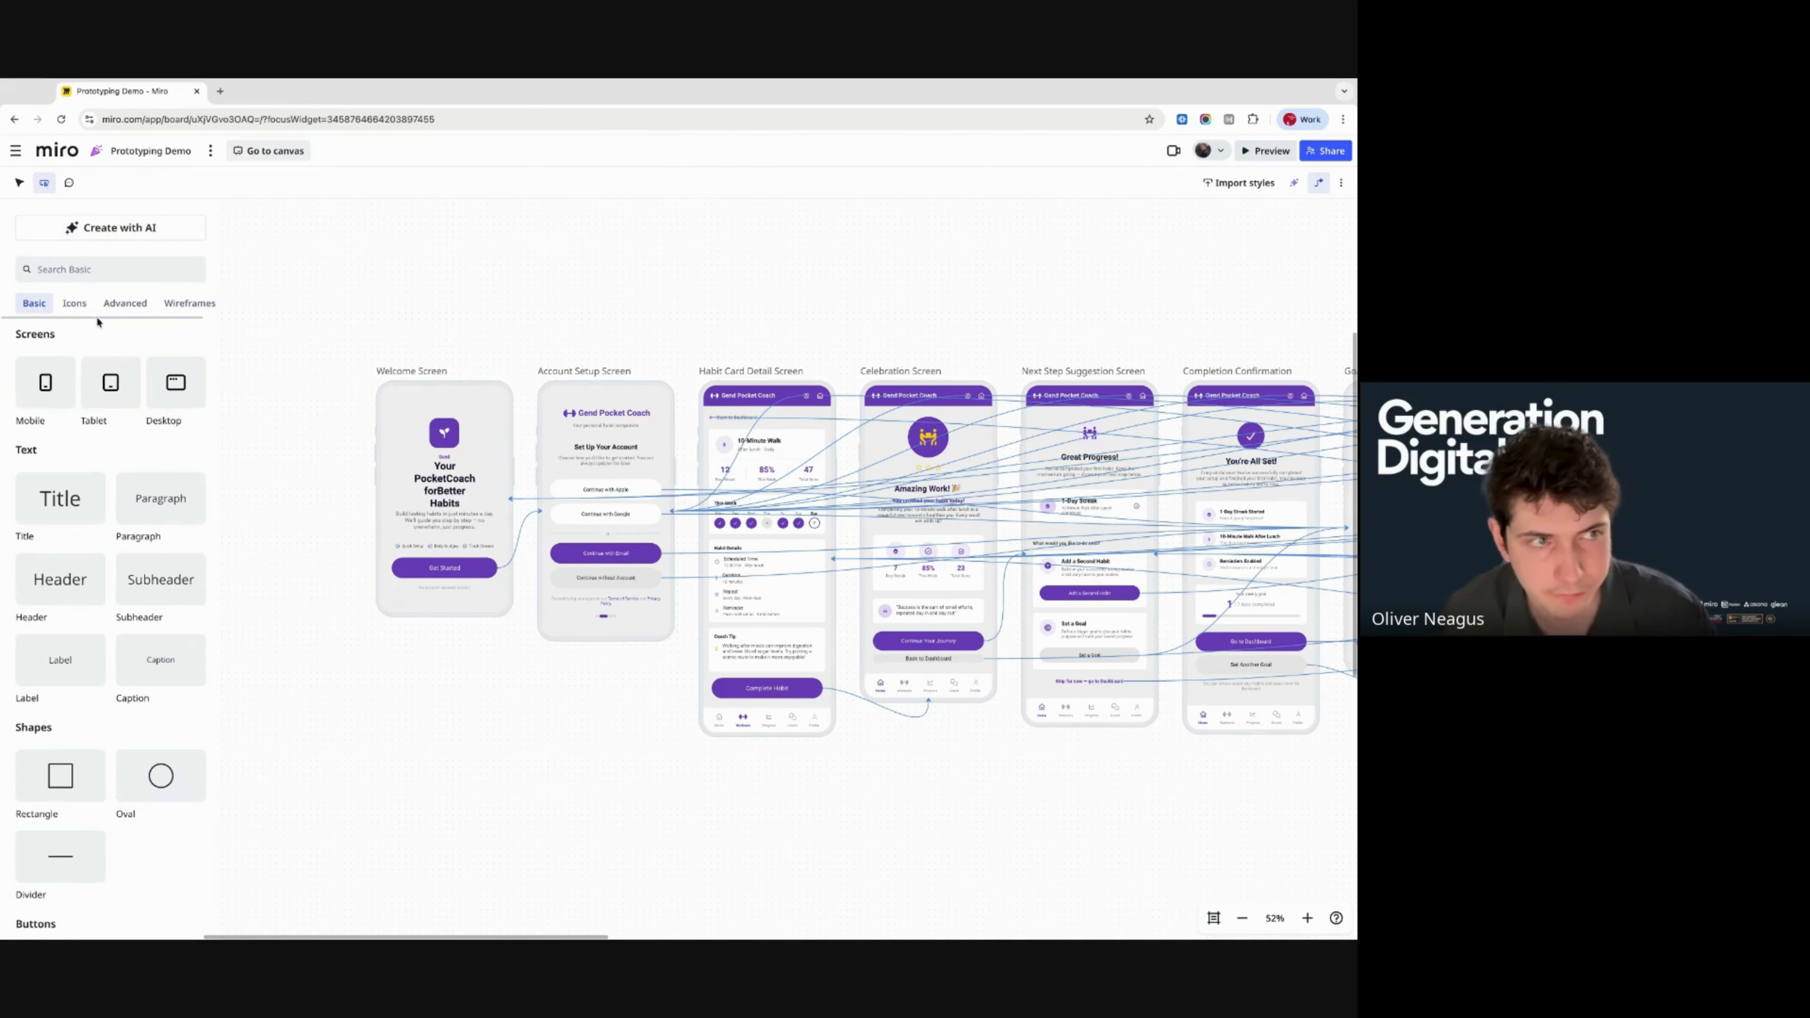
{"action": "left_click", "coordinate": [74, 303]}
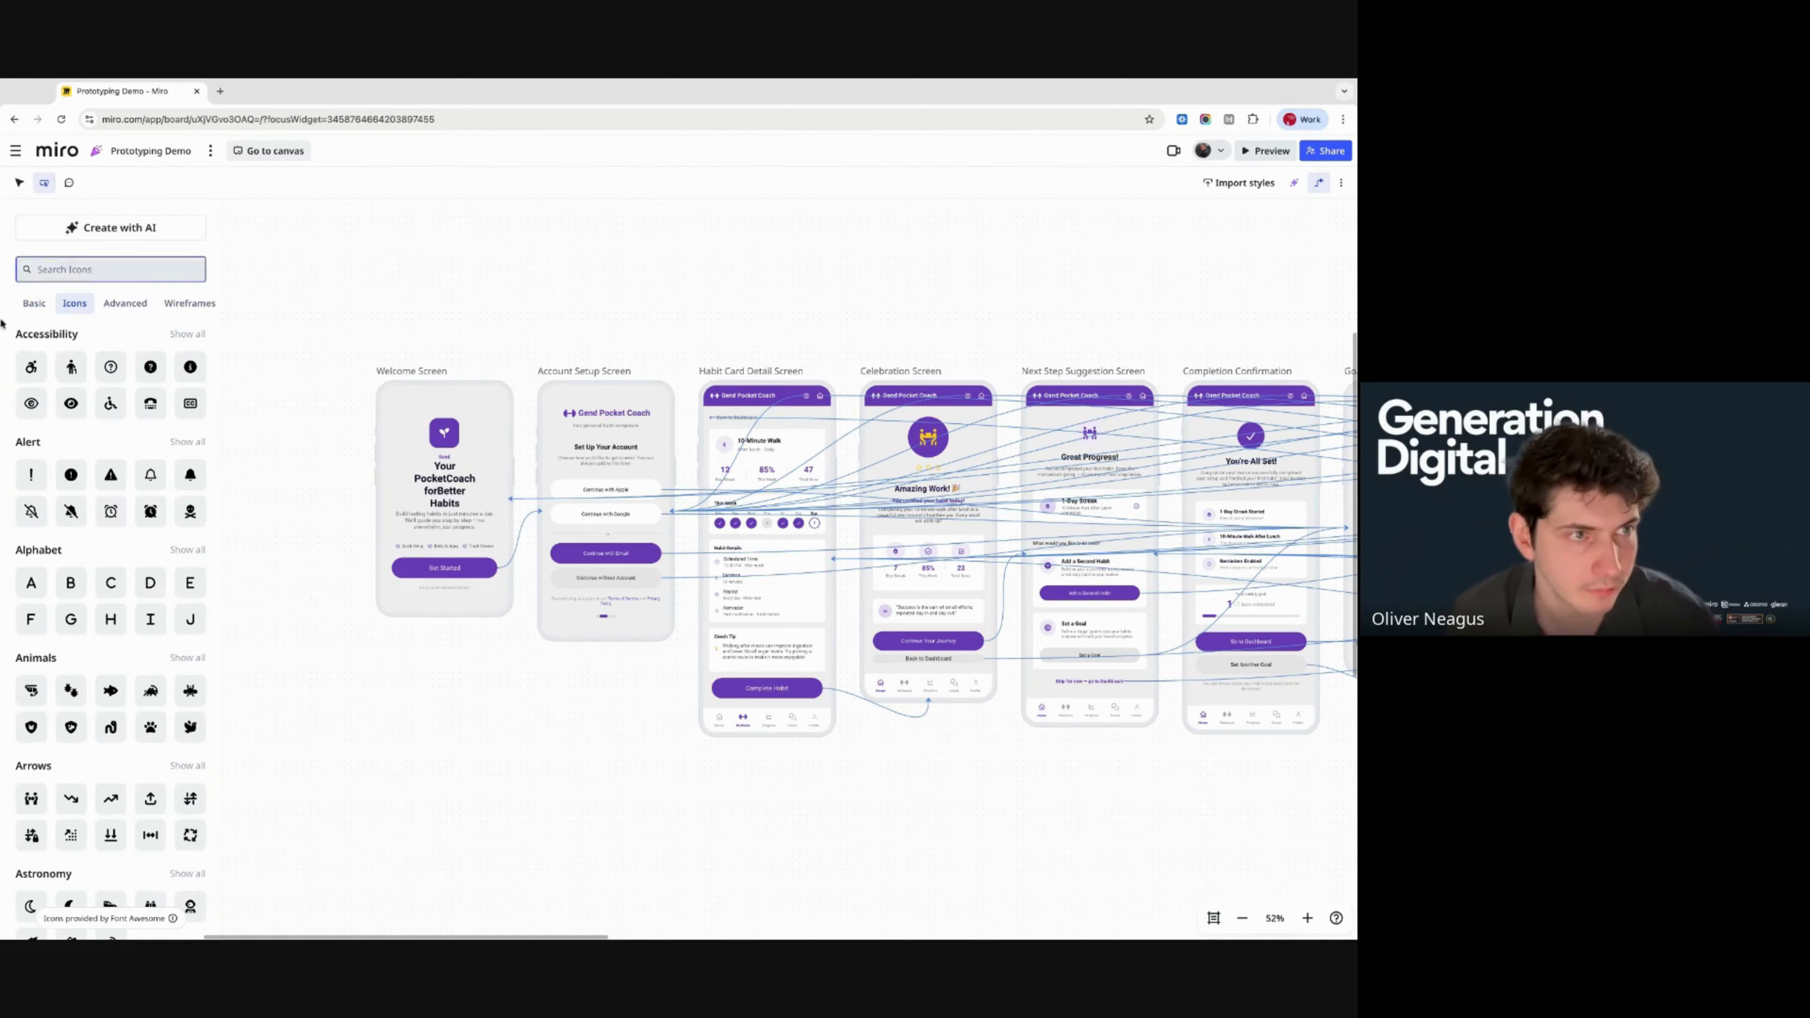
- Browse the Advanced templates: calendars, dialogs, sign-in, verification, data tables and checklist tables
{"action": "left_click", "coordinate": [116, 307]}
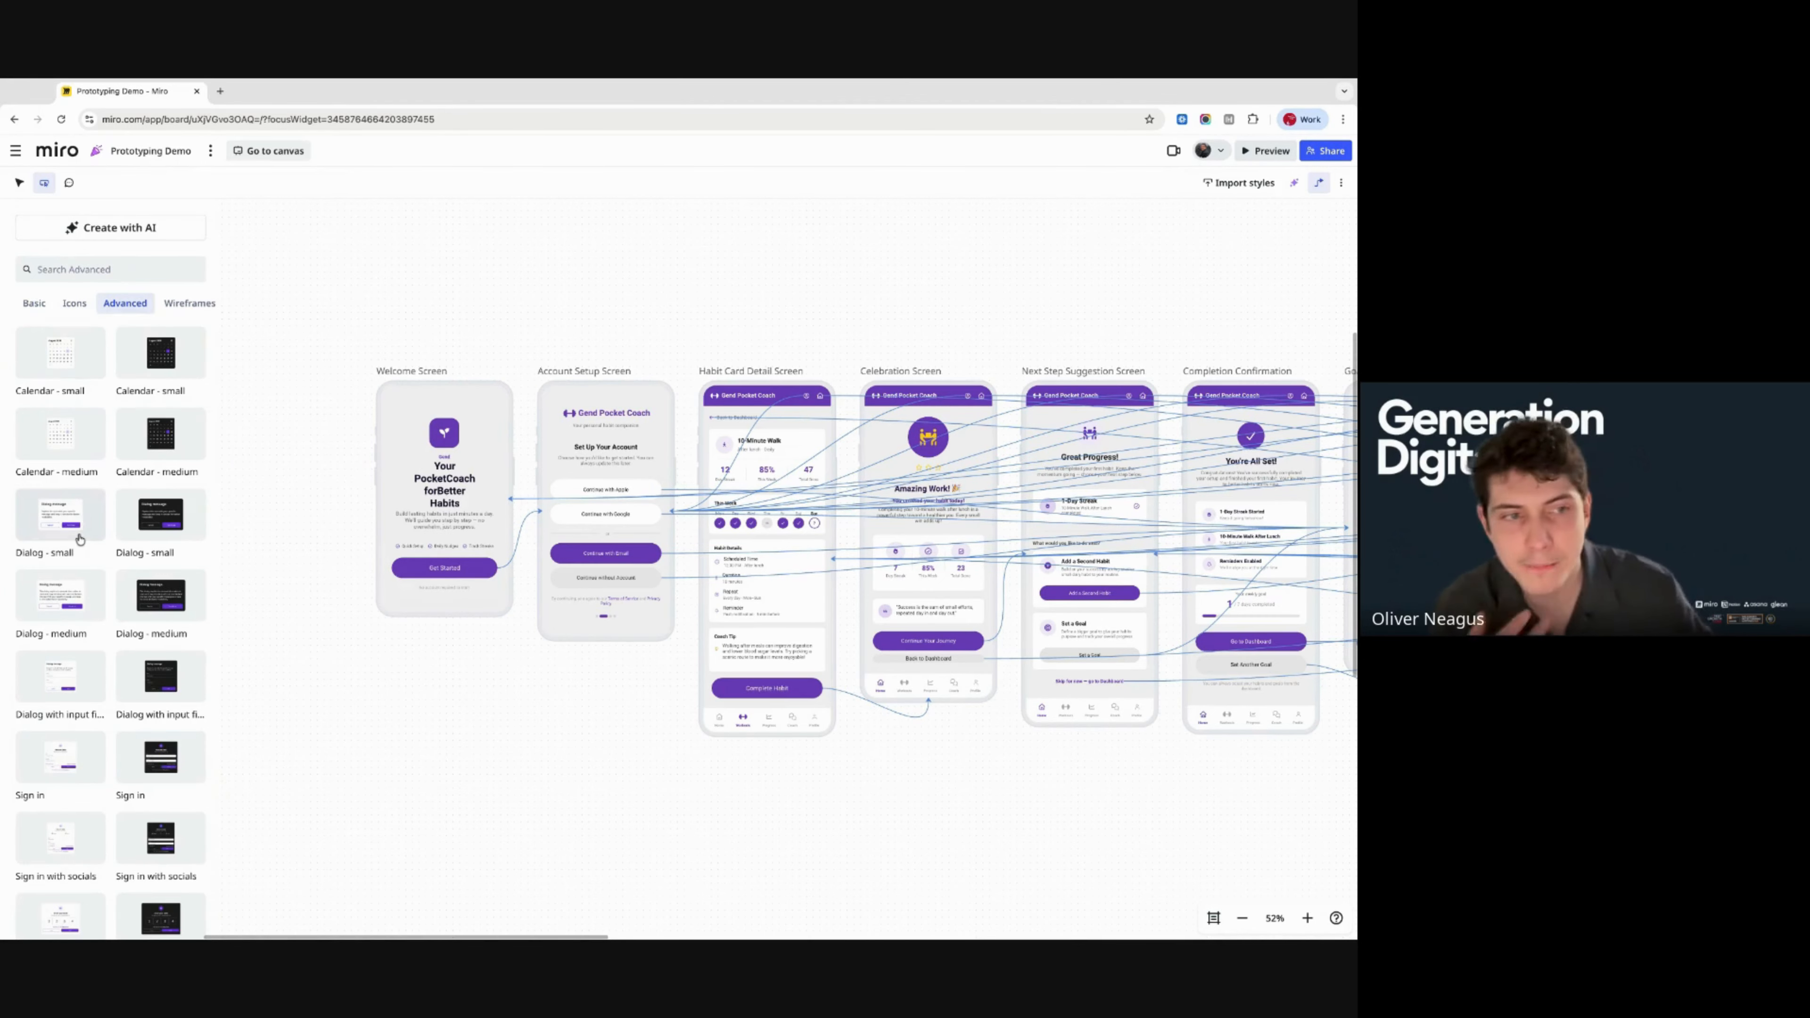
{"action": "scroll", "coordinate": [80, 539], "scroll_direction": "down", "scroll_amount": 3}
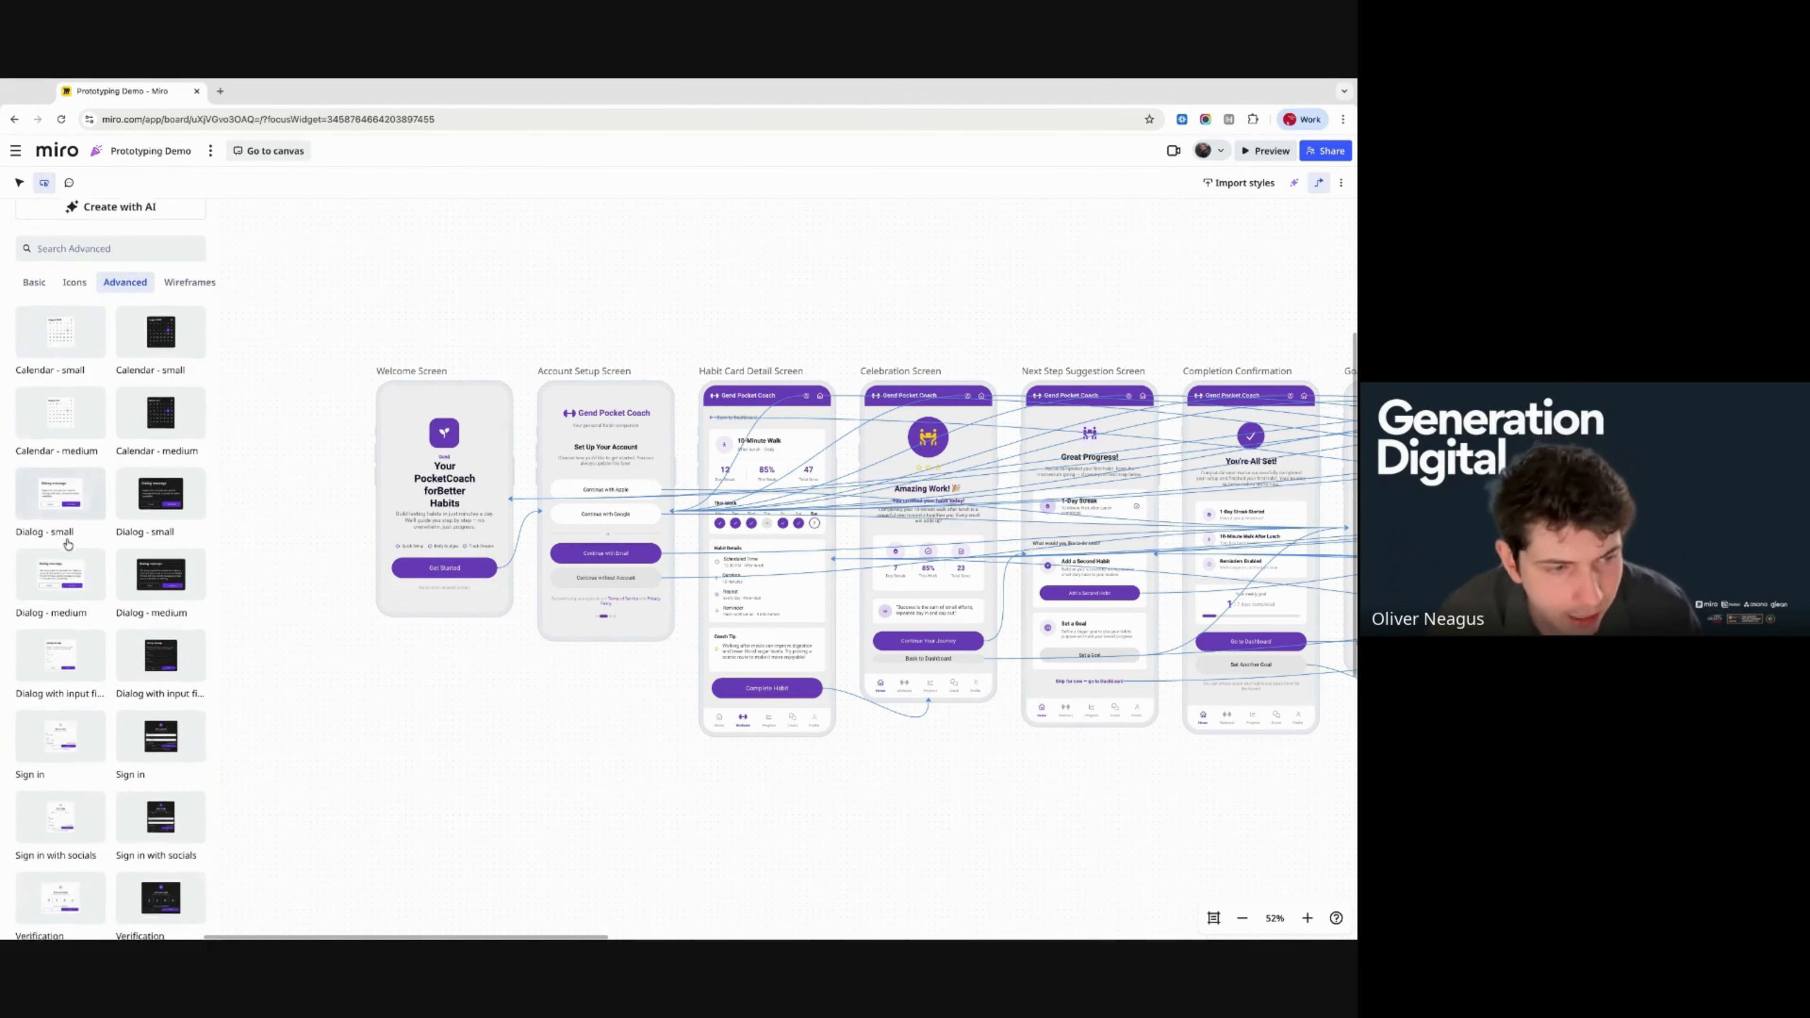
{"action": "scroll", "coordinate": [21, 585], "scroll_direction": "down", "scroll_amount": 2}
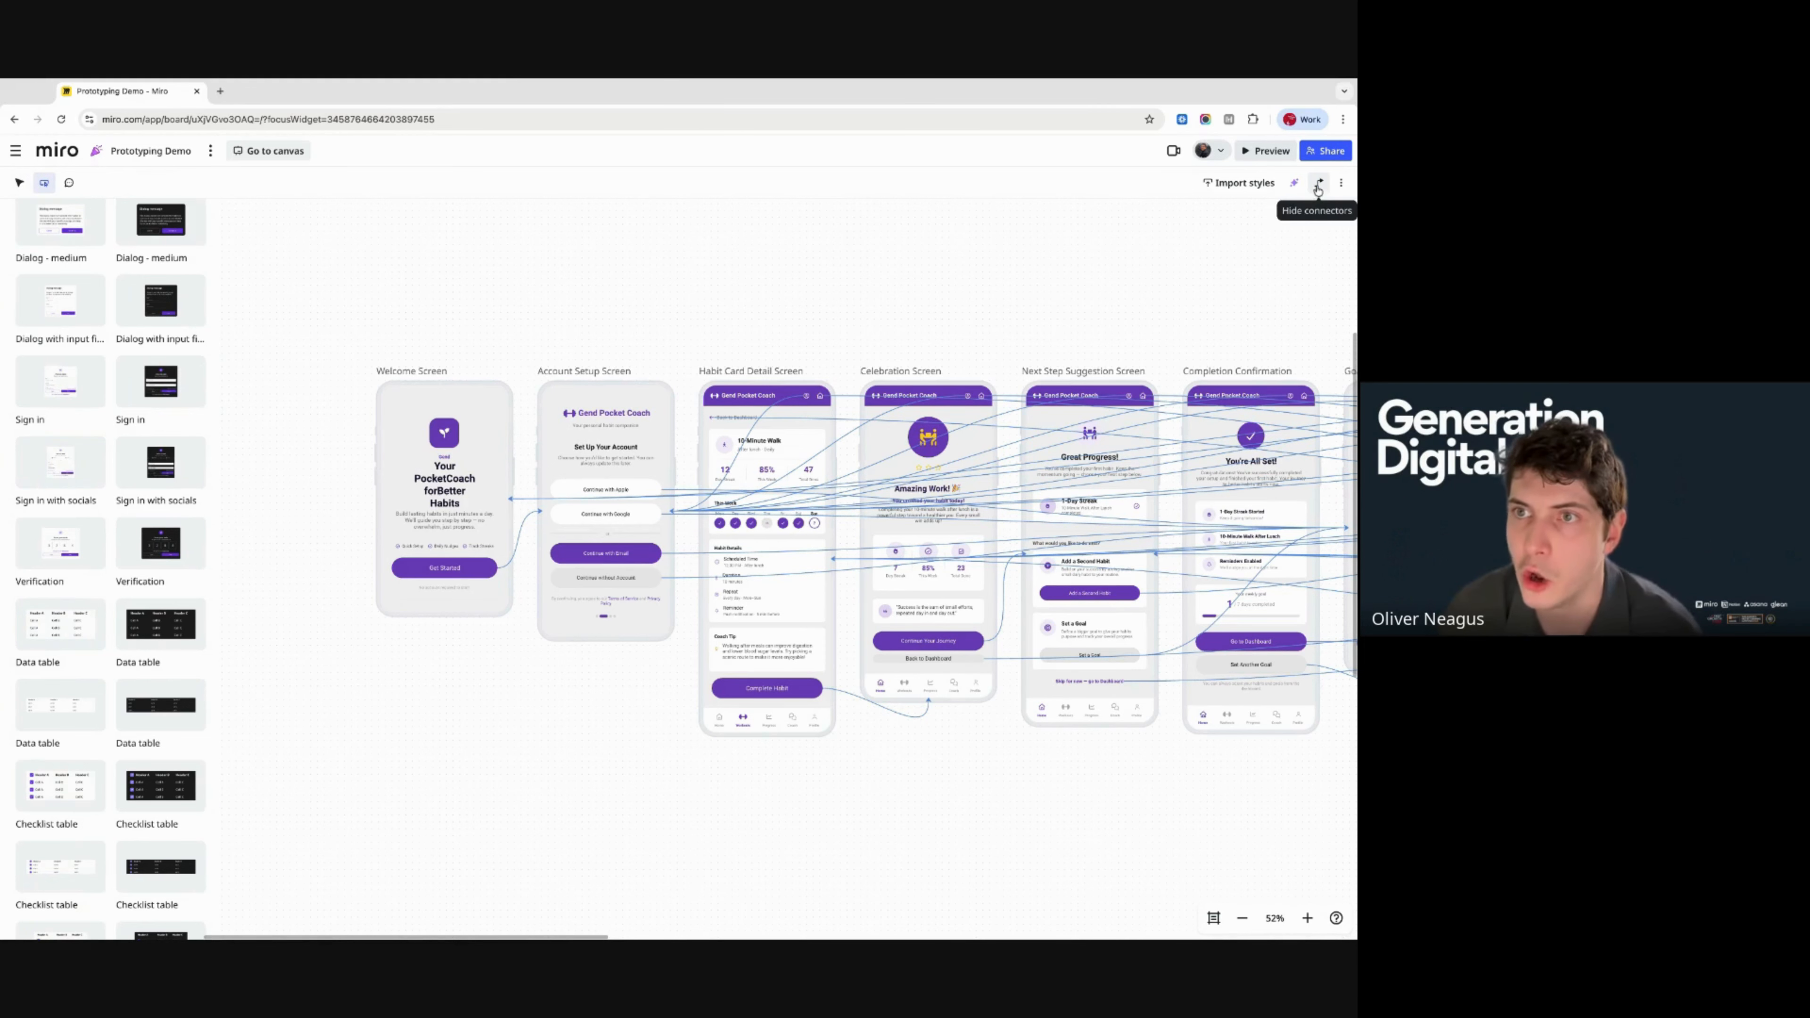
- After checking the options menus, play the Habit Coach Prototype preview from the board canvas
{"action": "left_click", "coordinate": [1344, 184]}
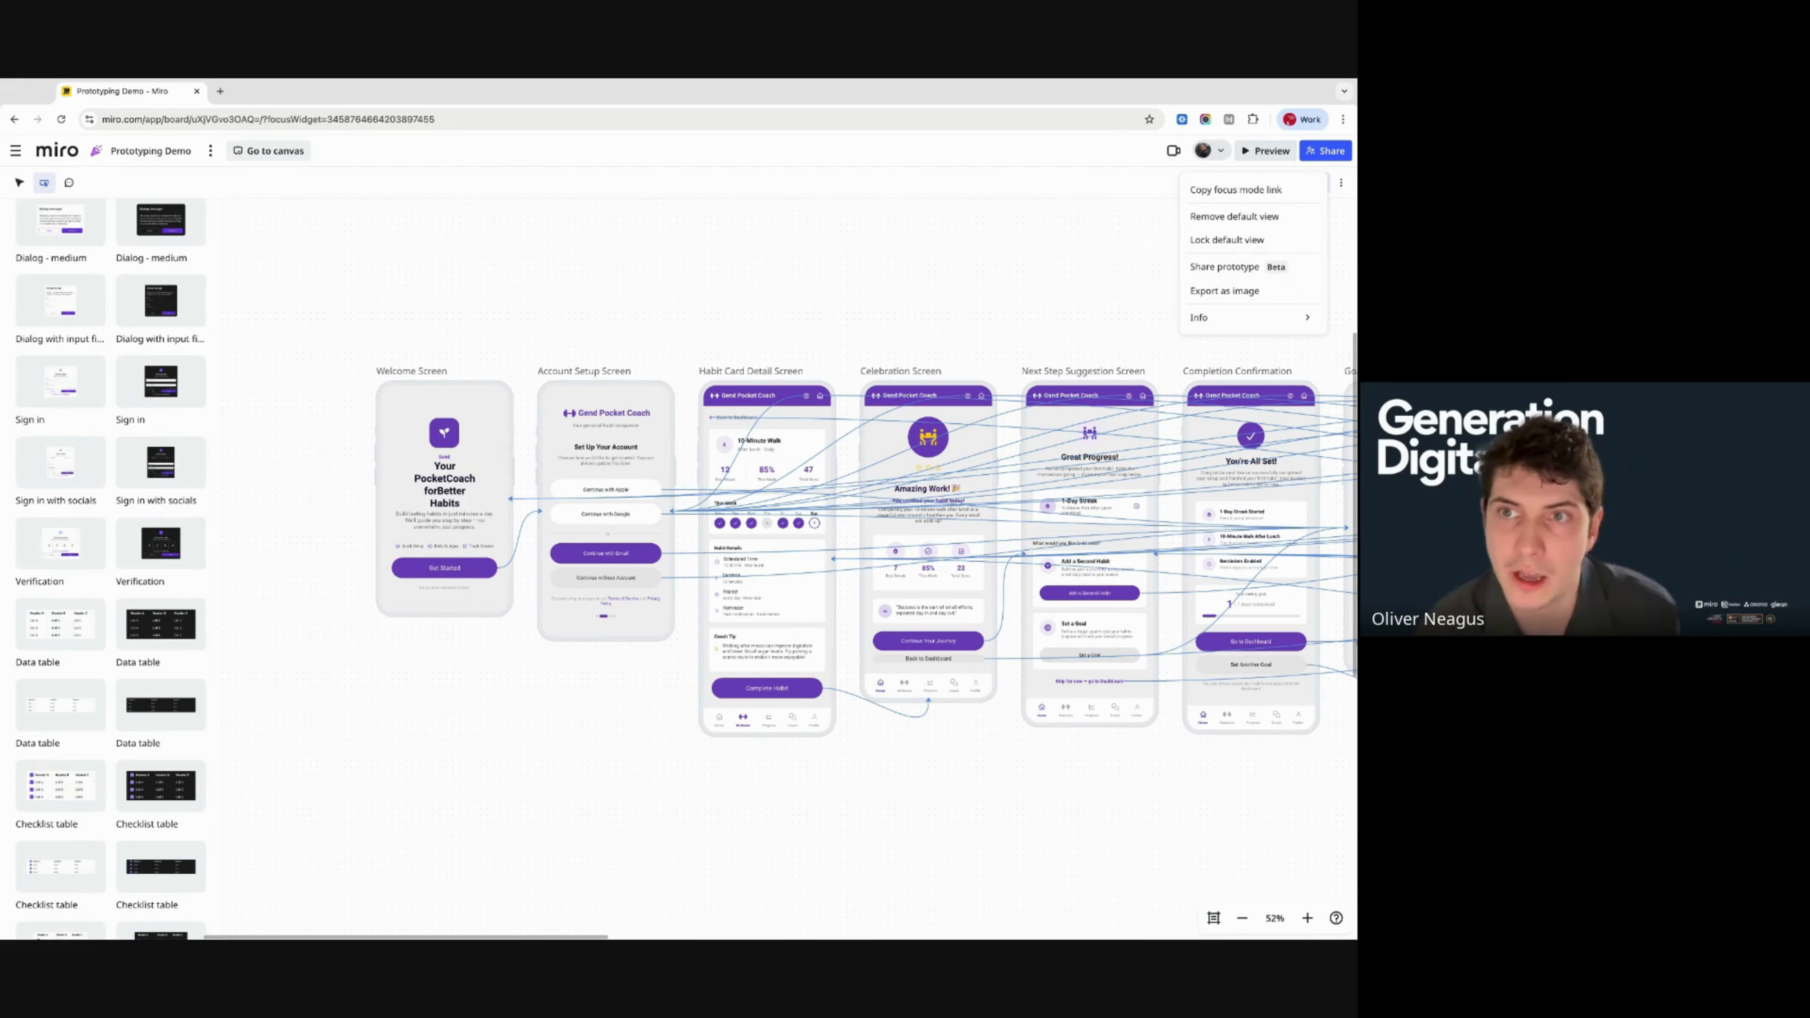
{"action": "left_click", "coordinate": [1072, 191]}
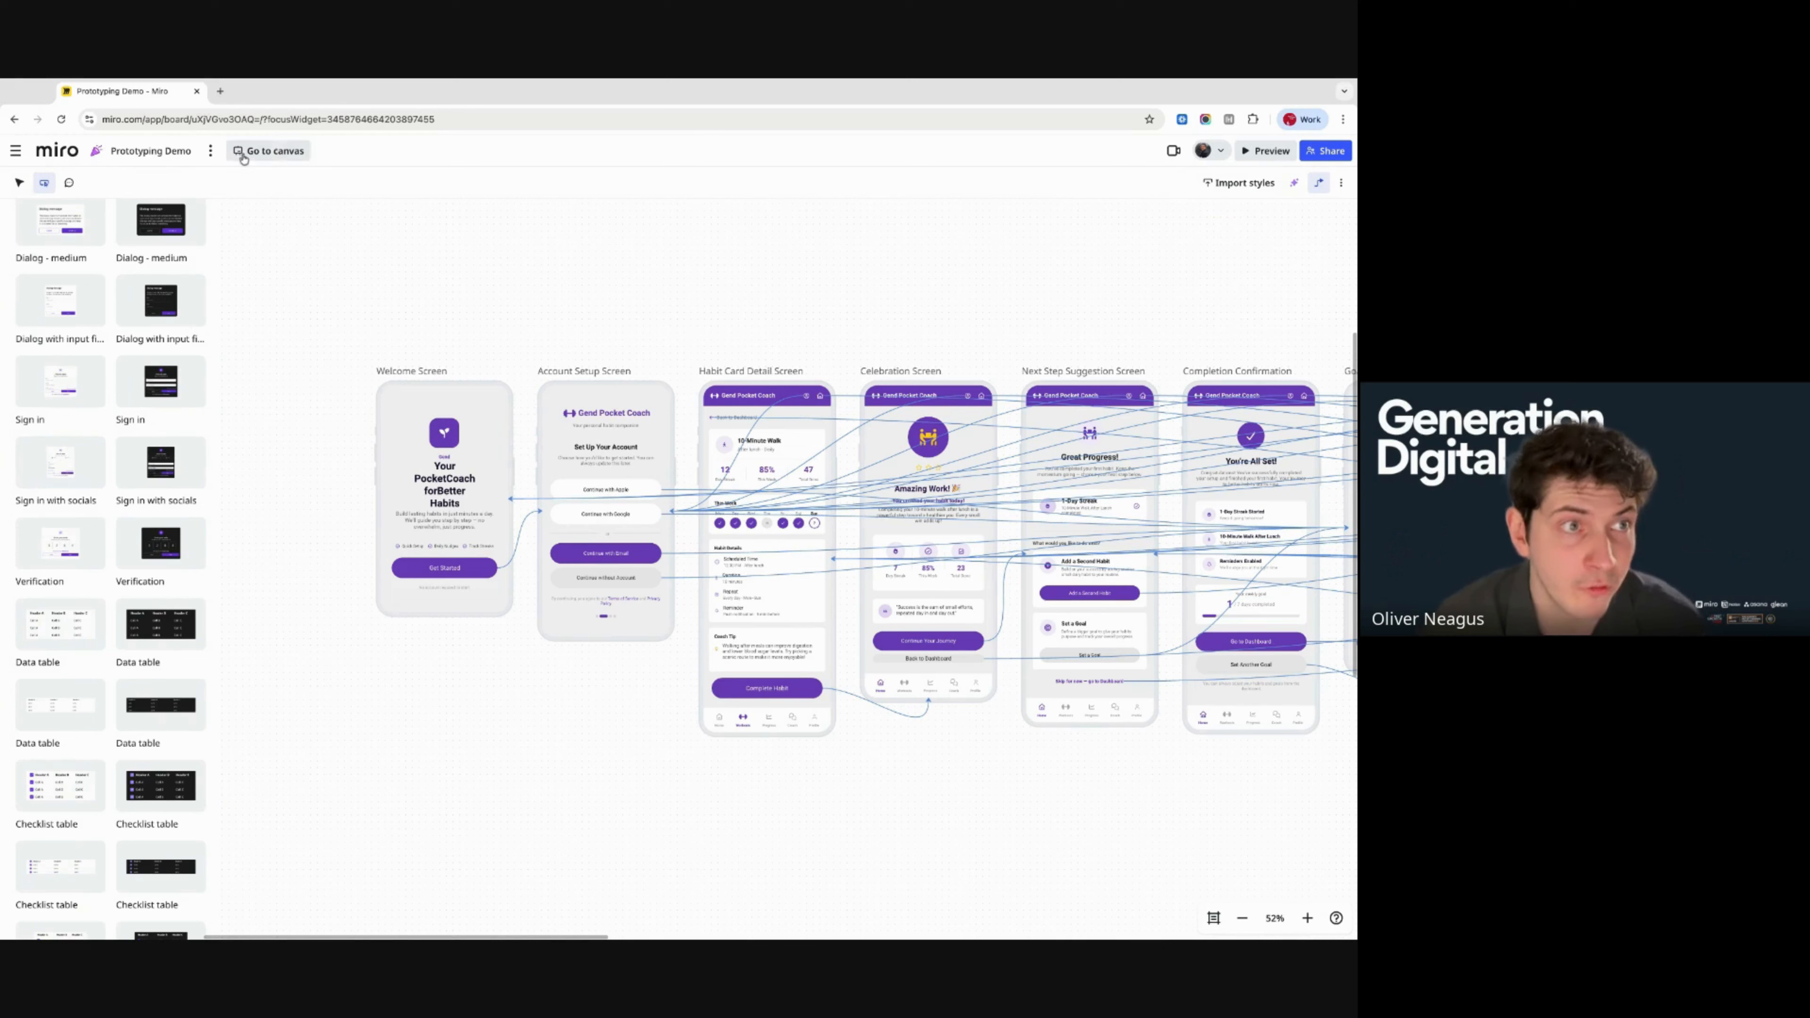
{"action": "left_click", "coordinate": [211, 150]}
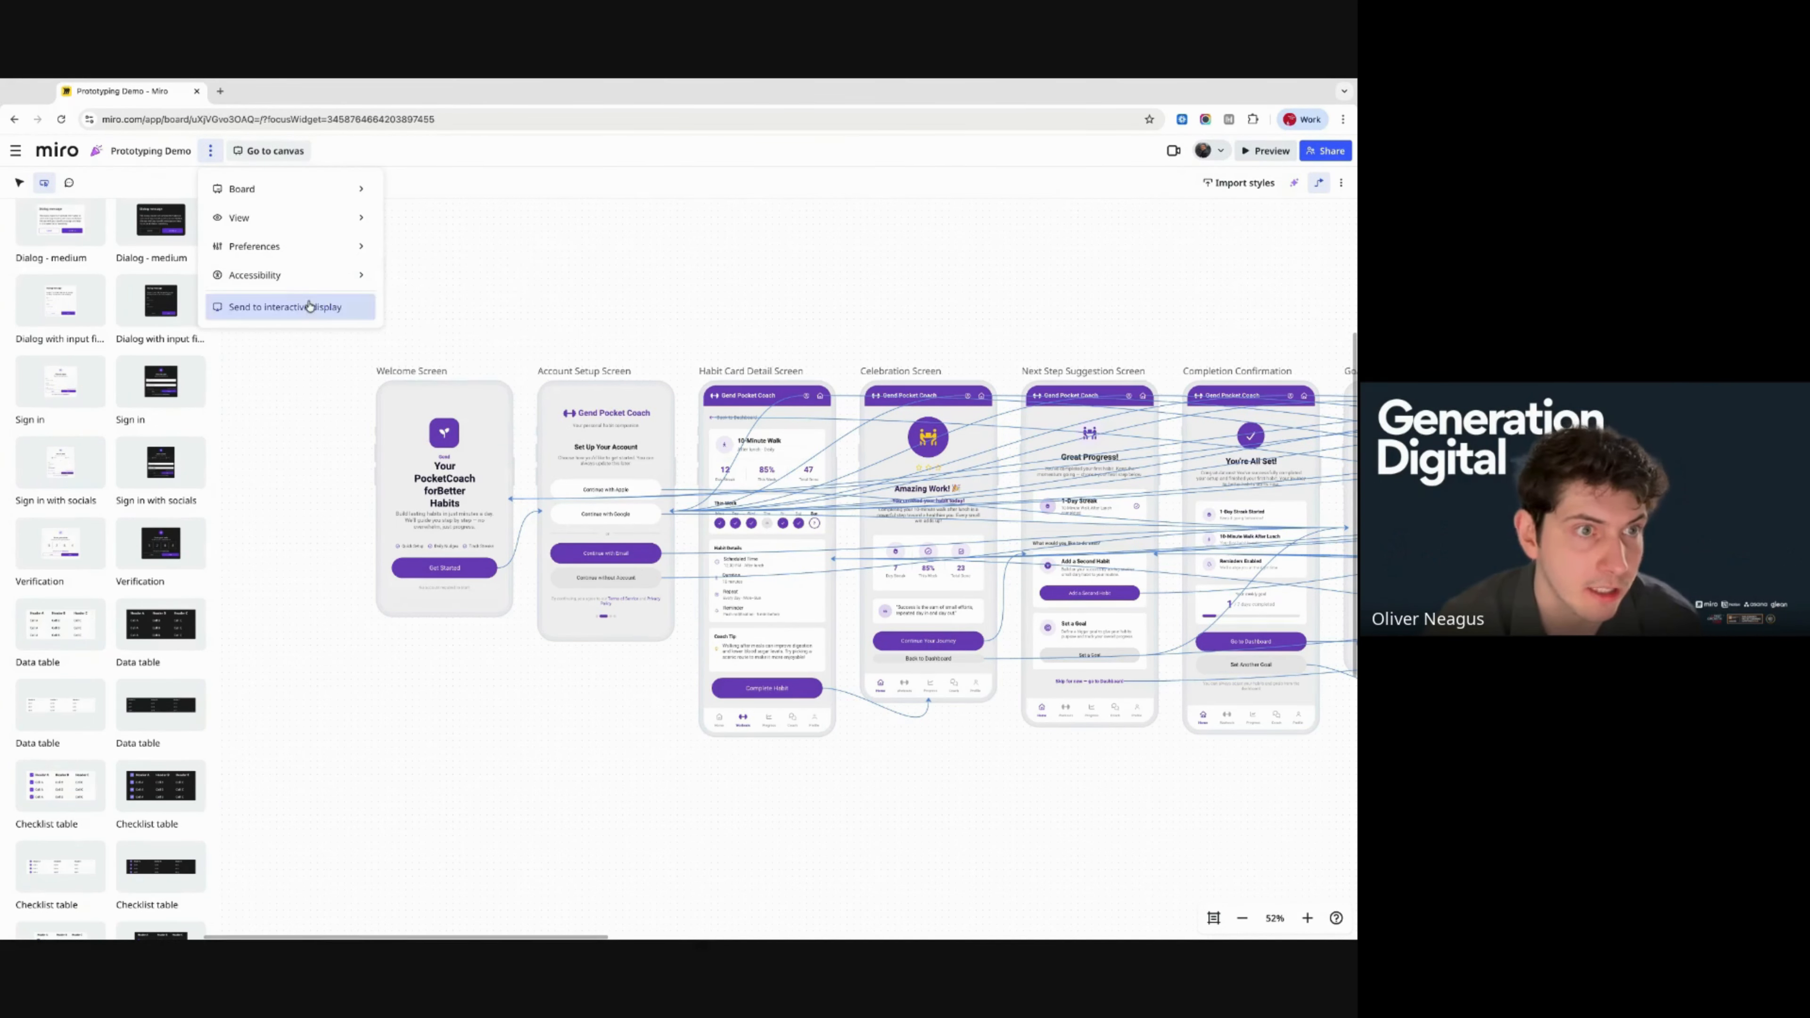
{"action": "left_click", "coordinate": [285, 306]}
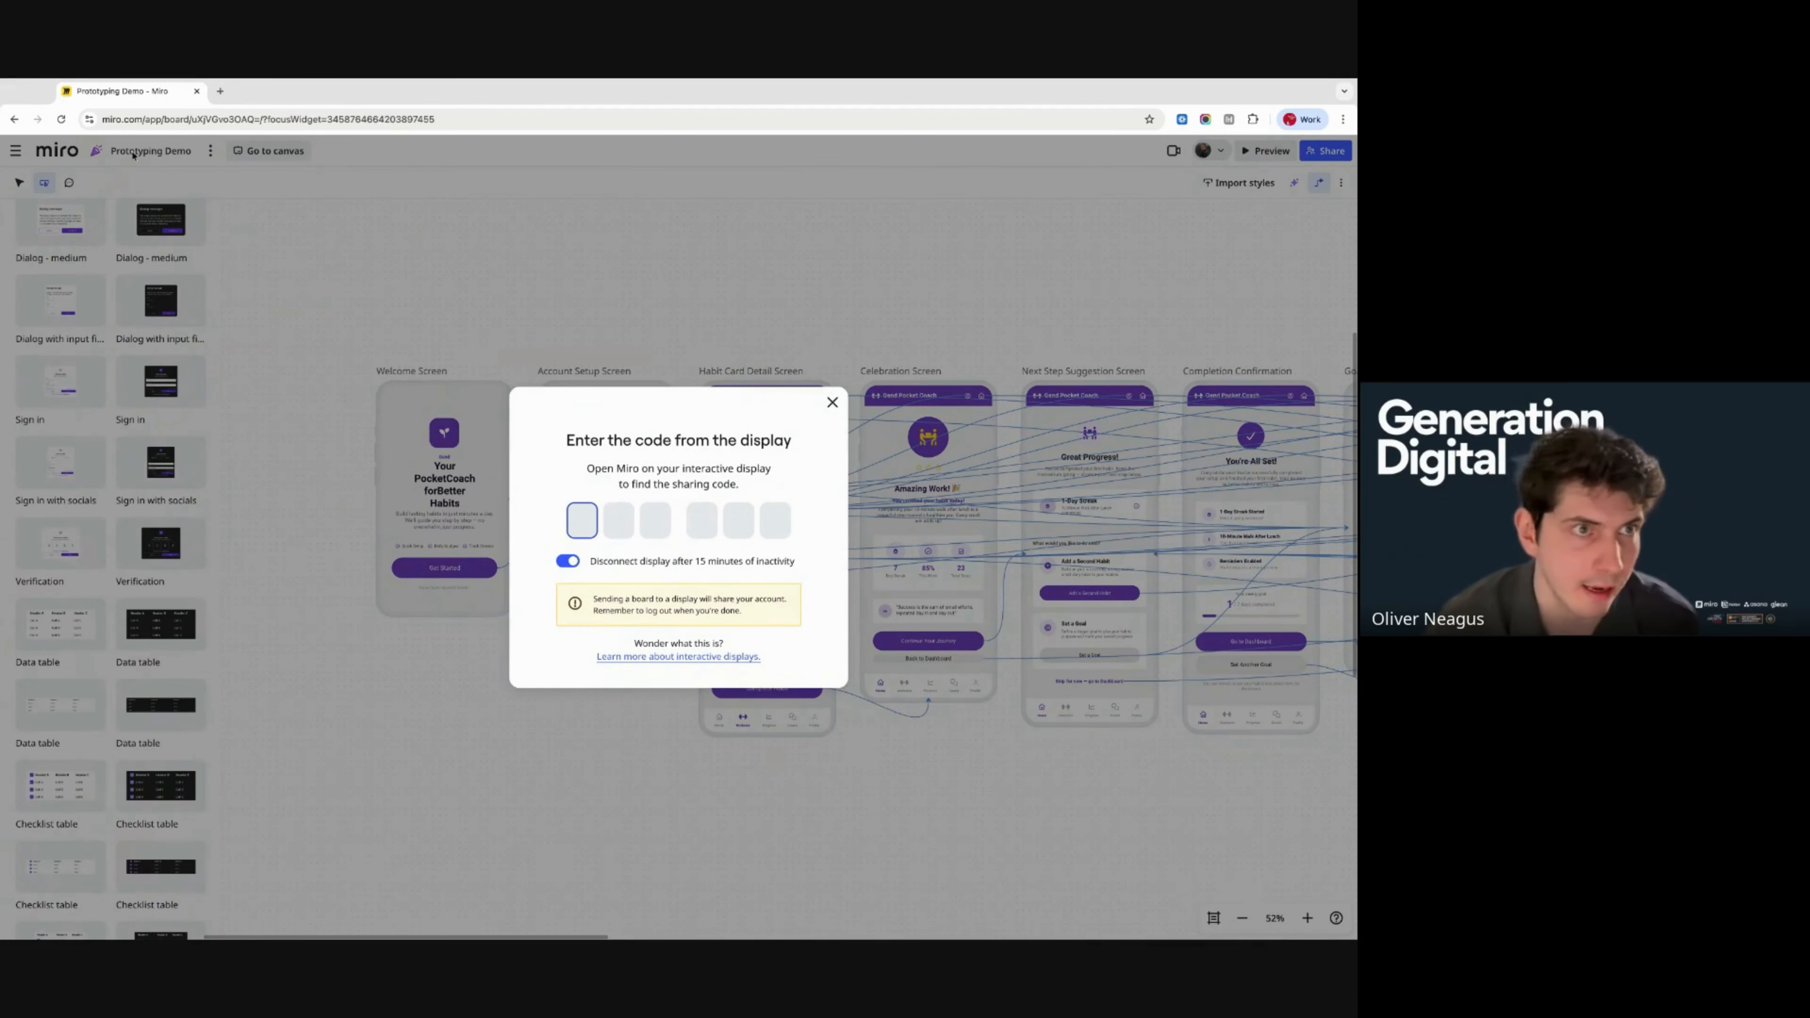
{"action": "left_click", "coordinate": [833, 403]}
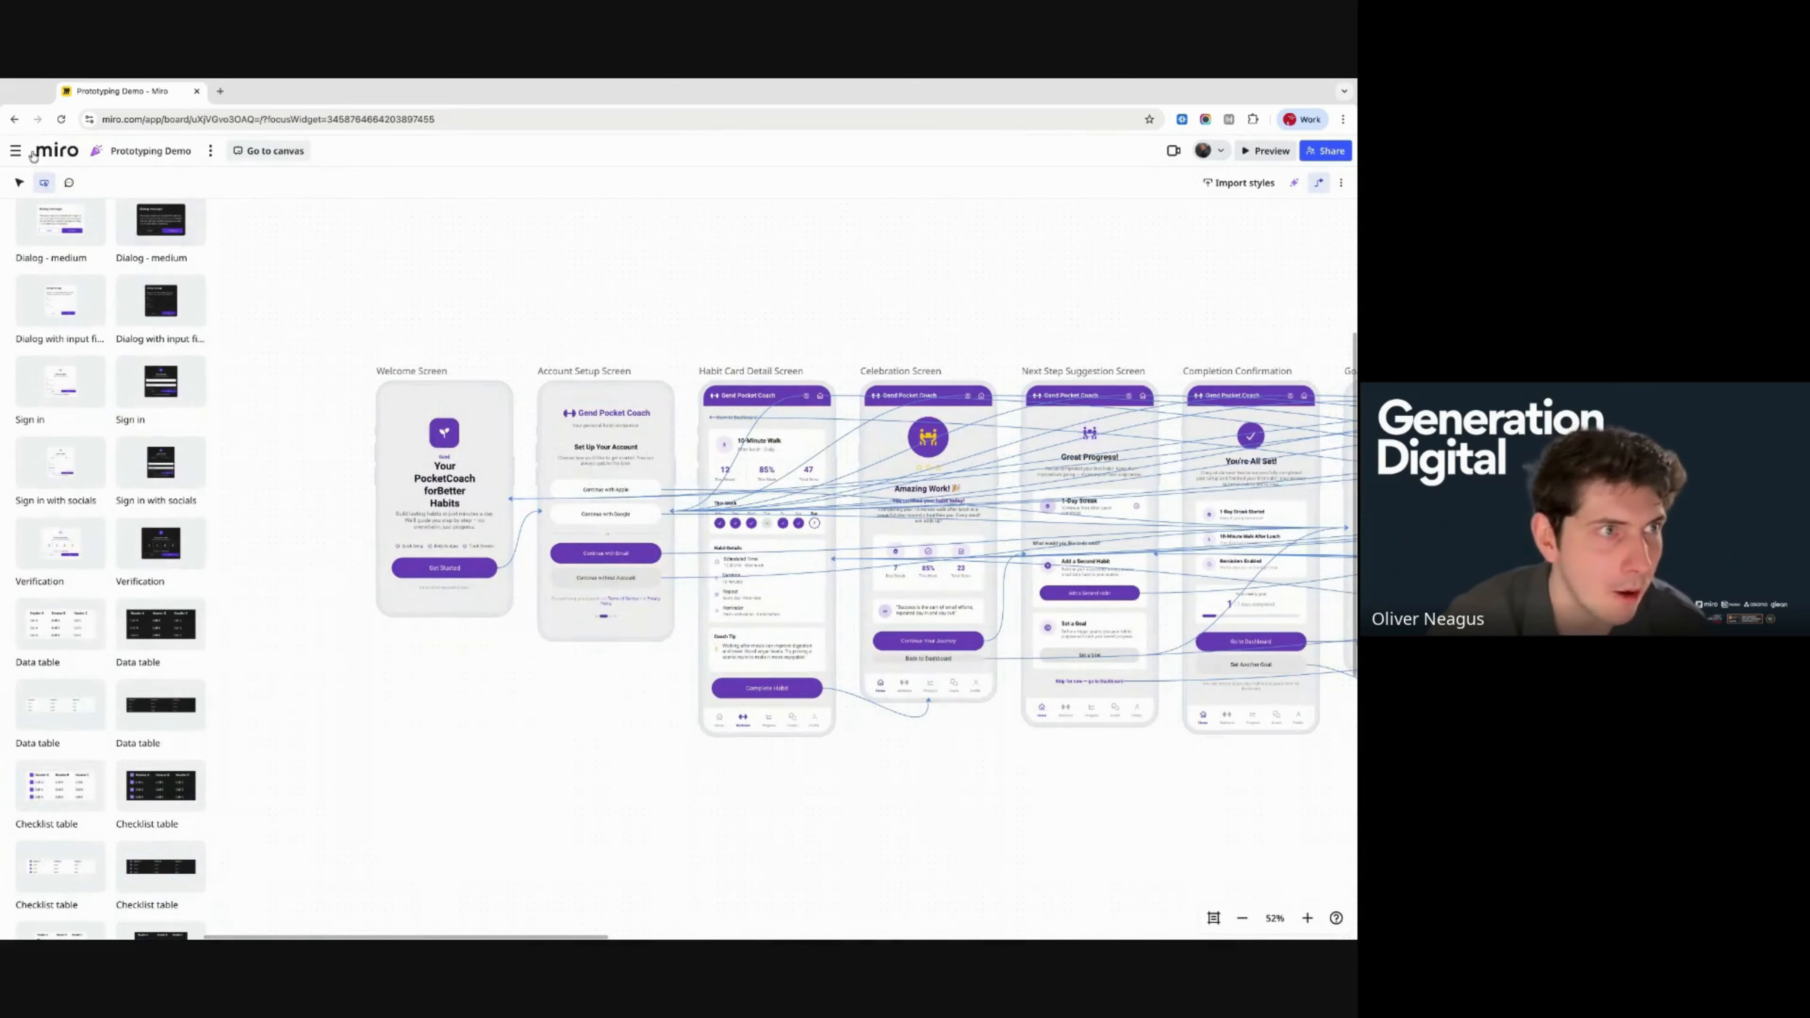
{"action": "left_click", "coordinate": [297, 157]}
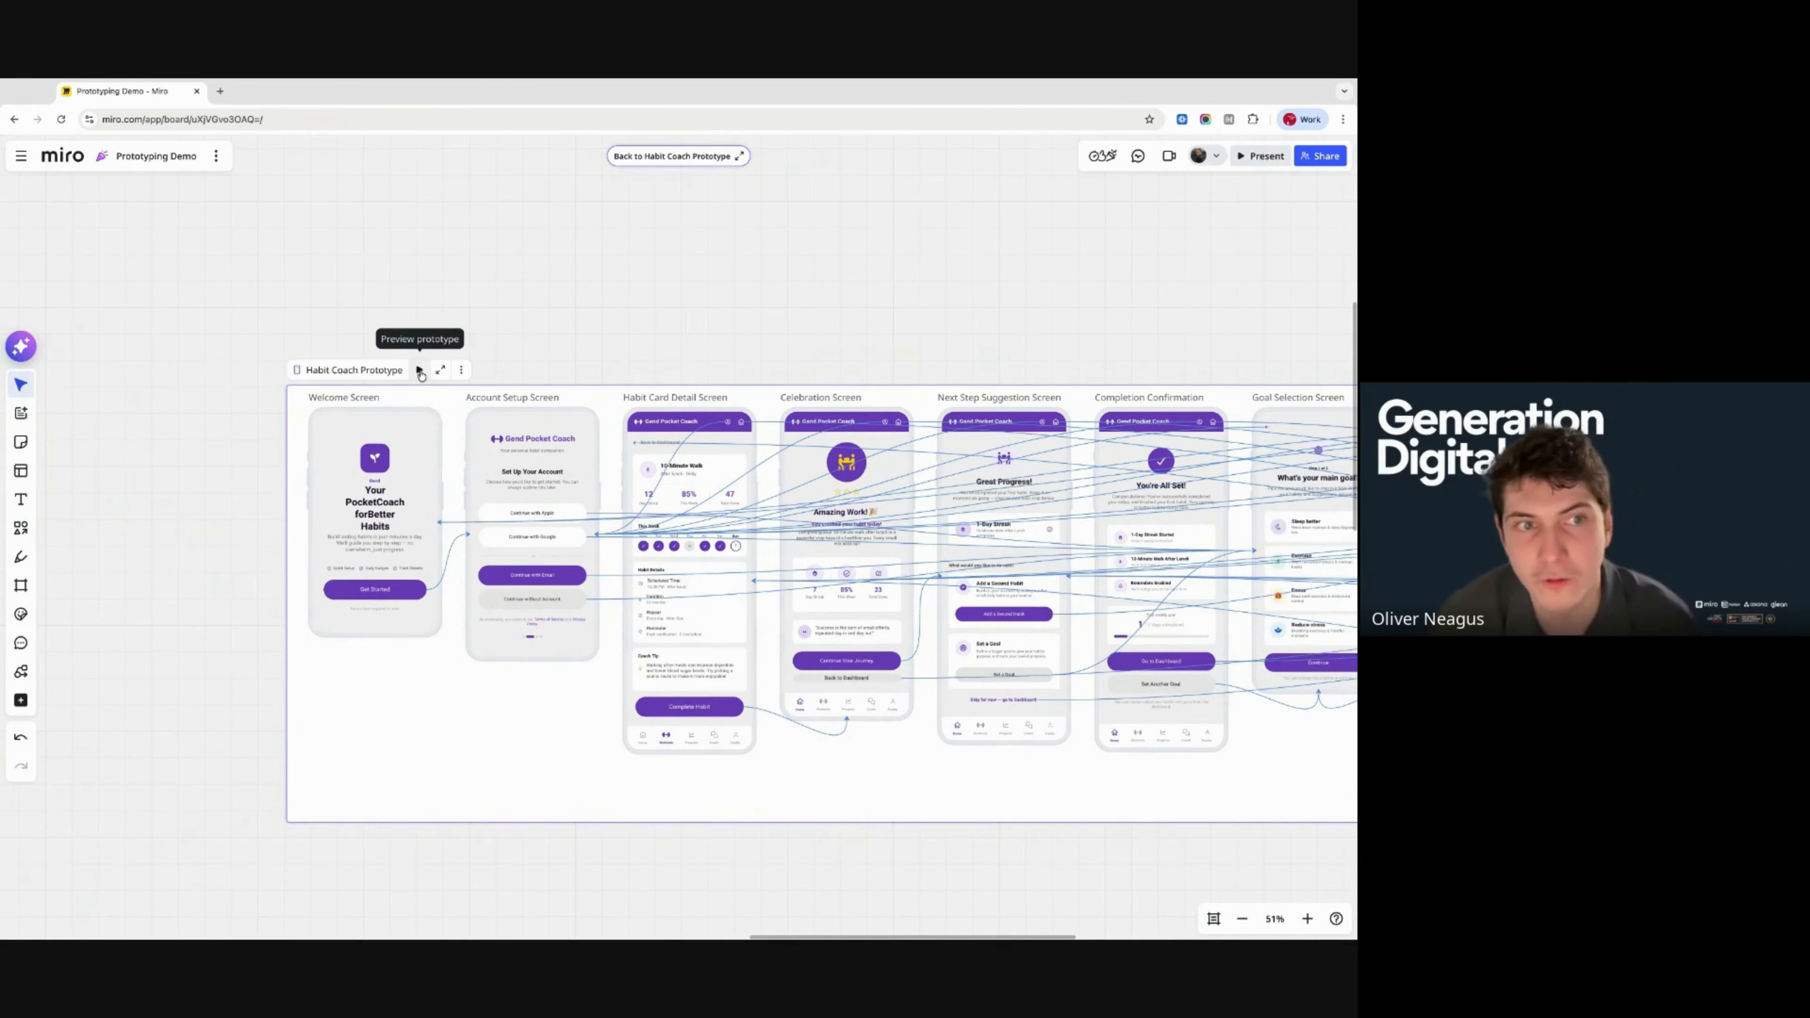
{"action": "left_click", "coordinate": [420, 370]}
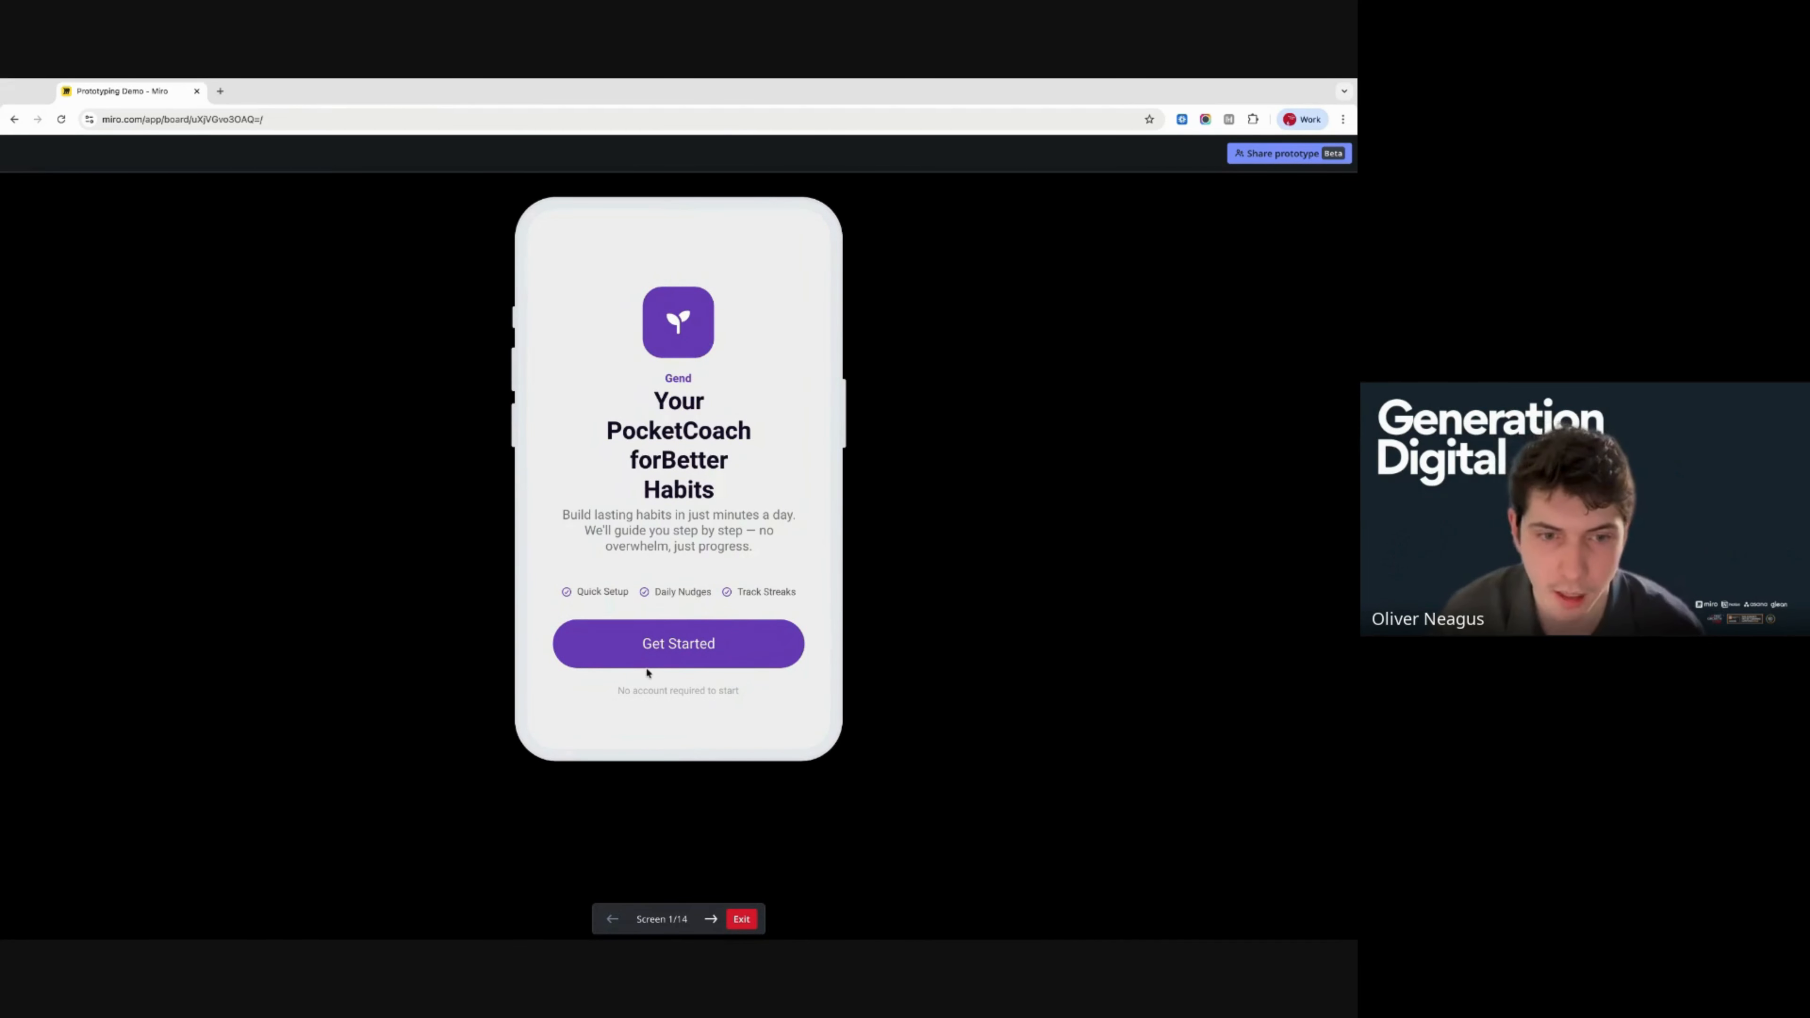
- Get started in the preview, continue with email and choose Exercise as the main goal
{"action": "left_click", "coordinate": [635, 646]}
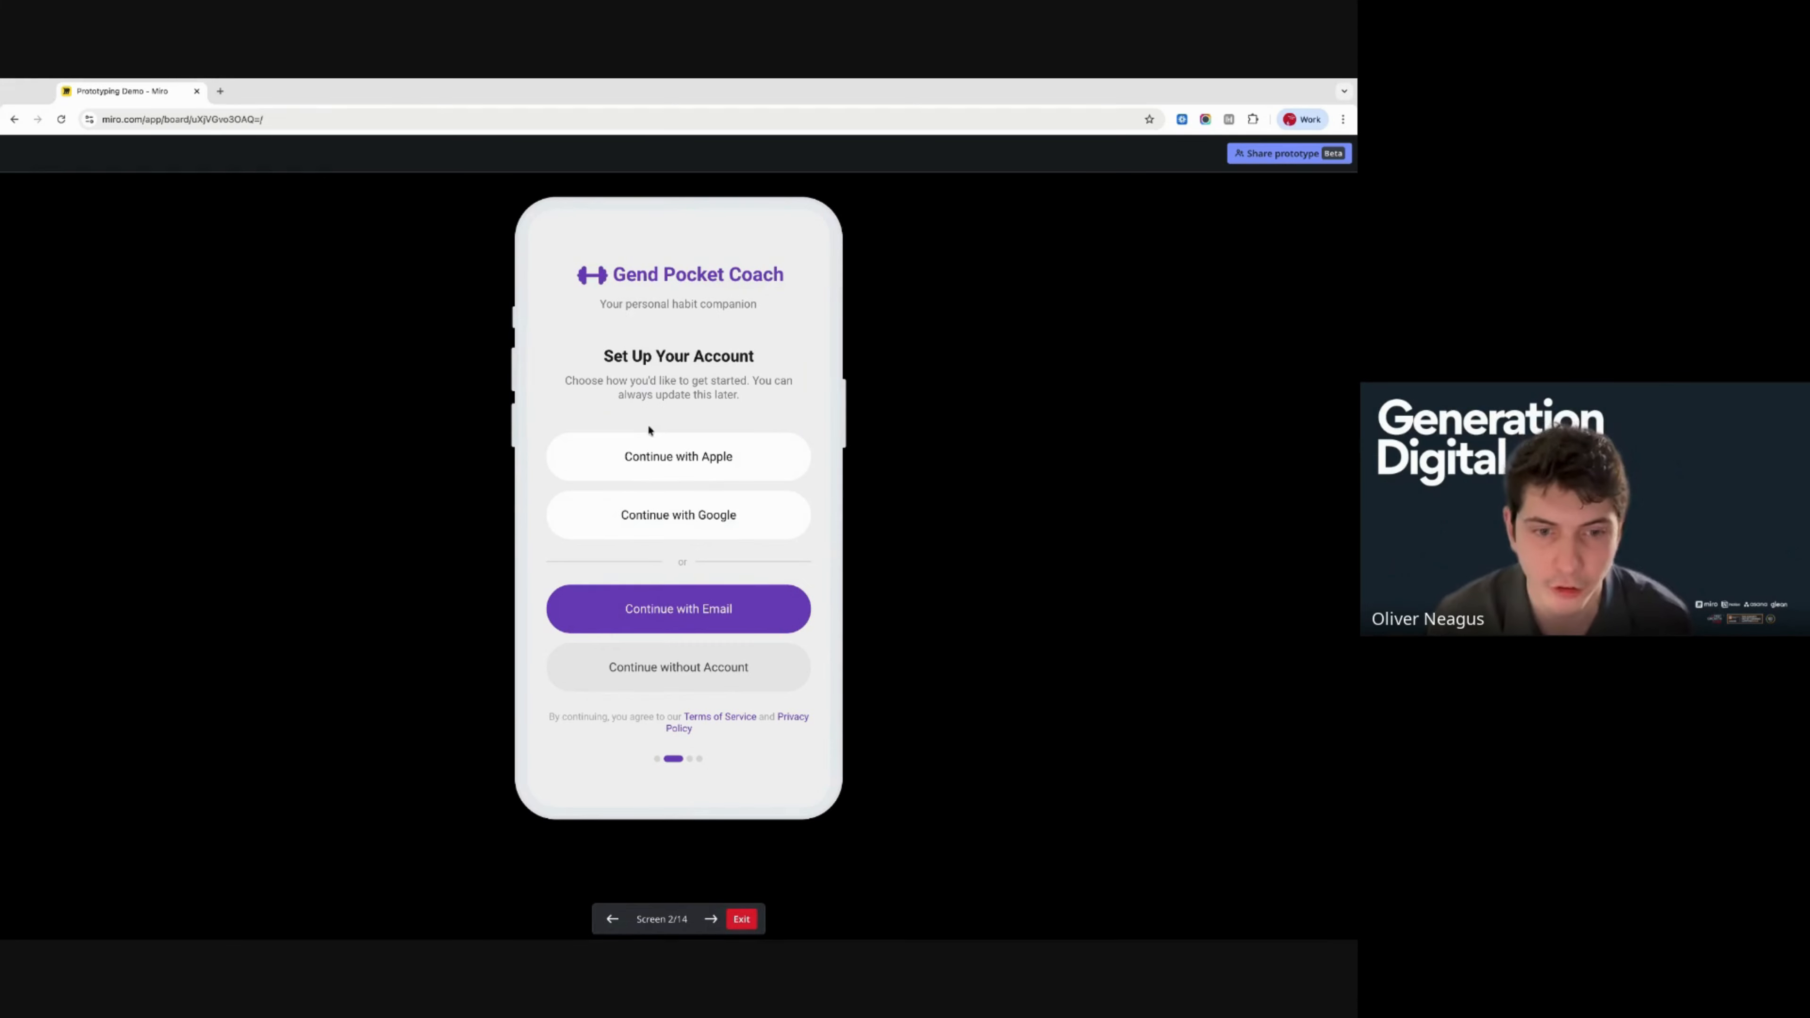
{"action": "left_click", "coordinate": [662, 607]}
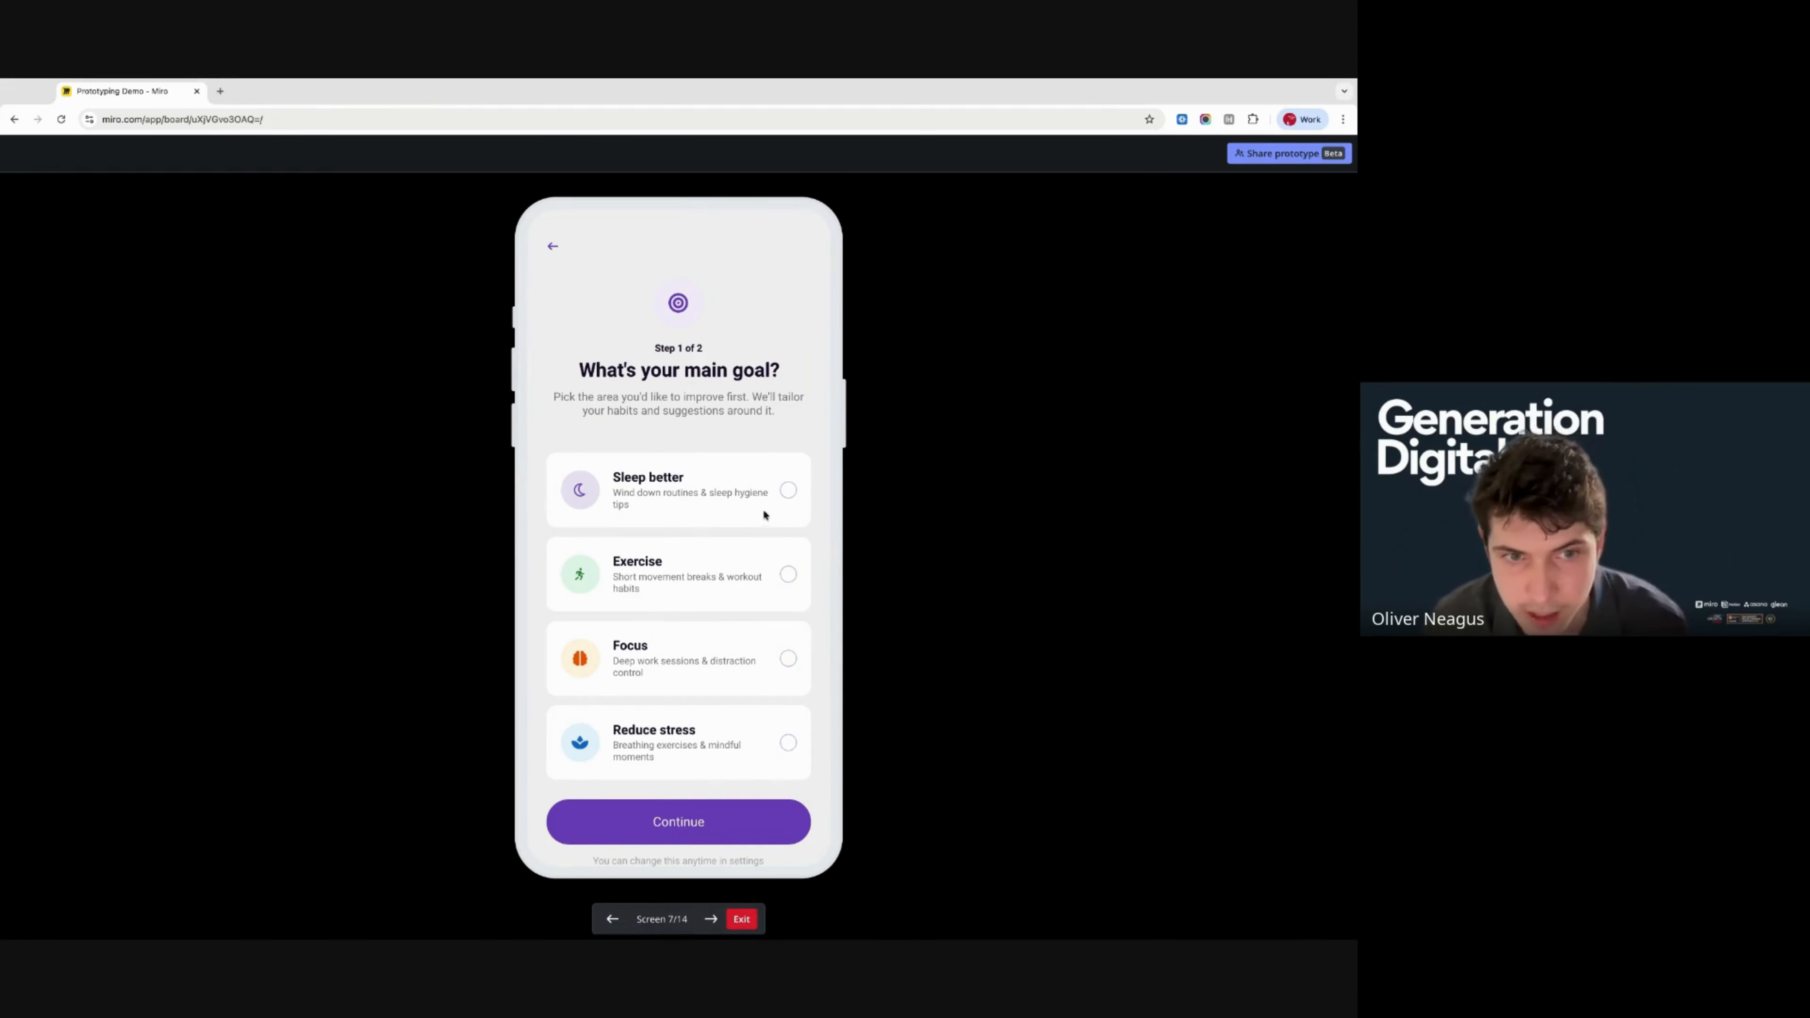
{"action": "left_click", "coordinate": [784, 492]}
{"action": "left_click", "coordinate": [791, 578]}
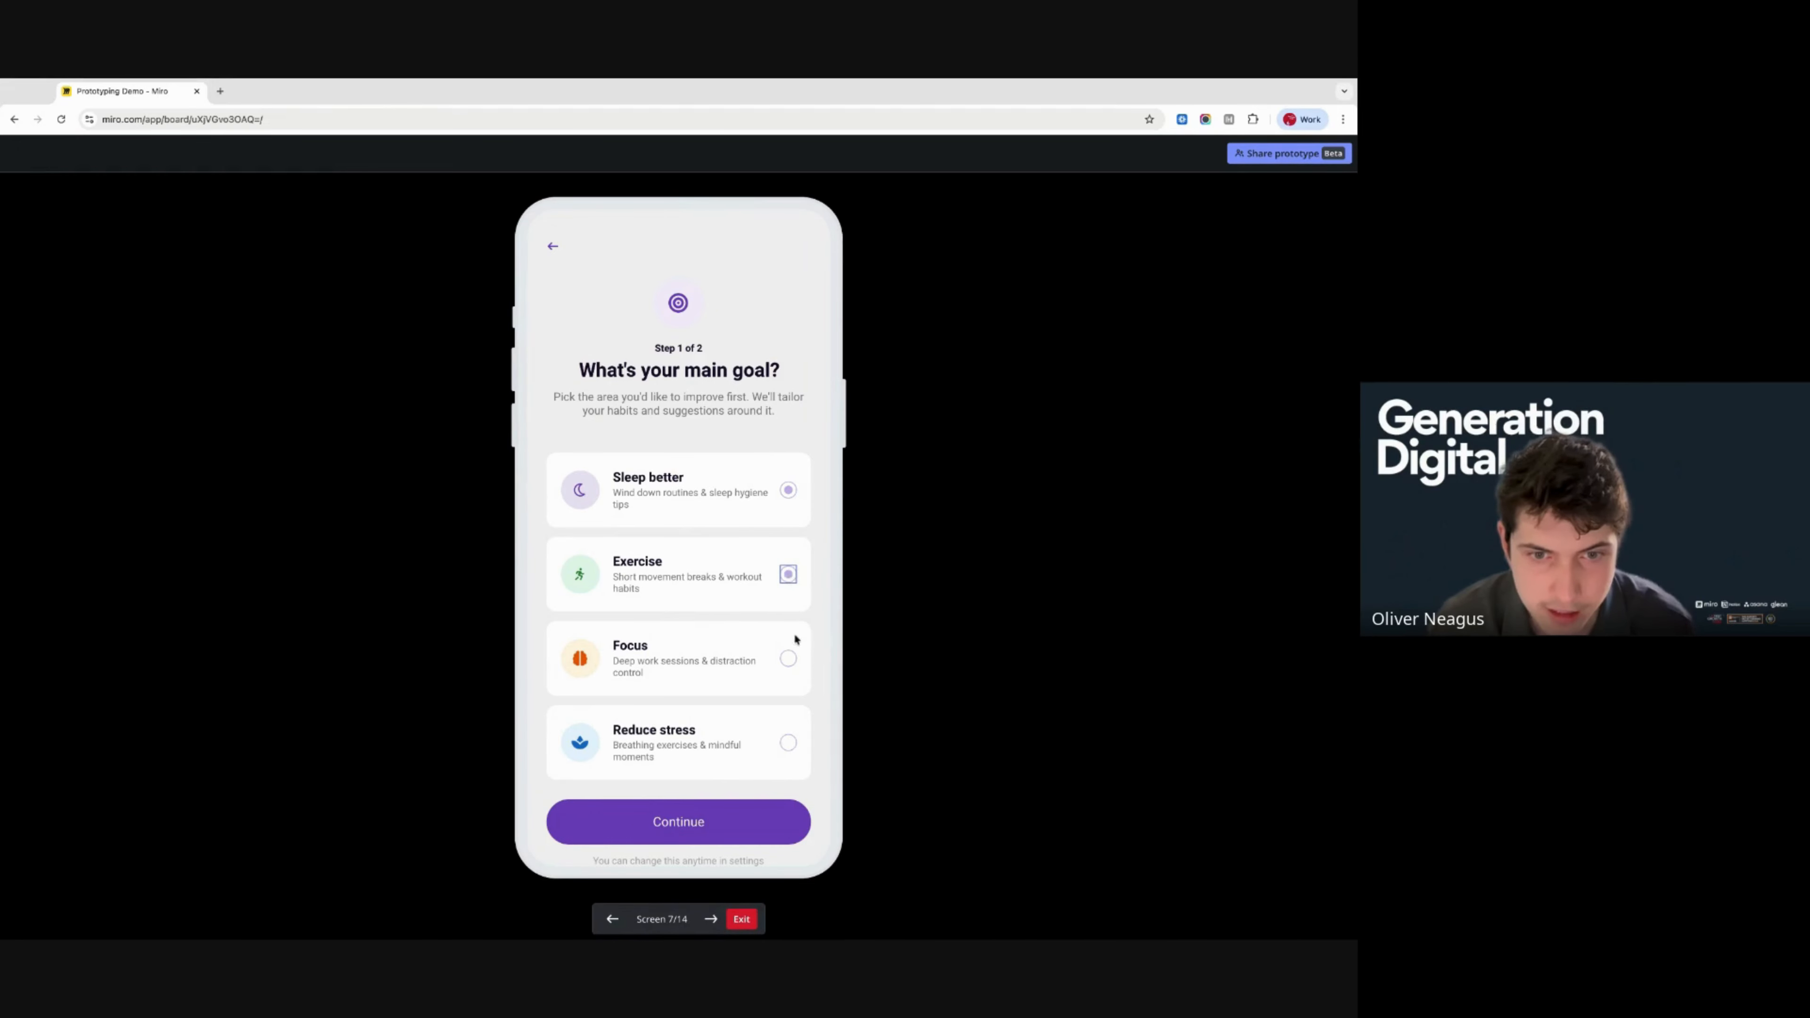
{"action": "left_click", "coordinate": [788, 657]}
{"action": "left_click", "coordinate": [721, 829]}
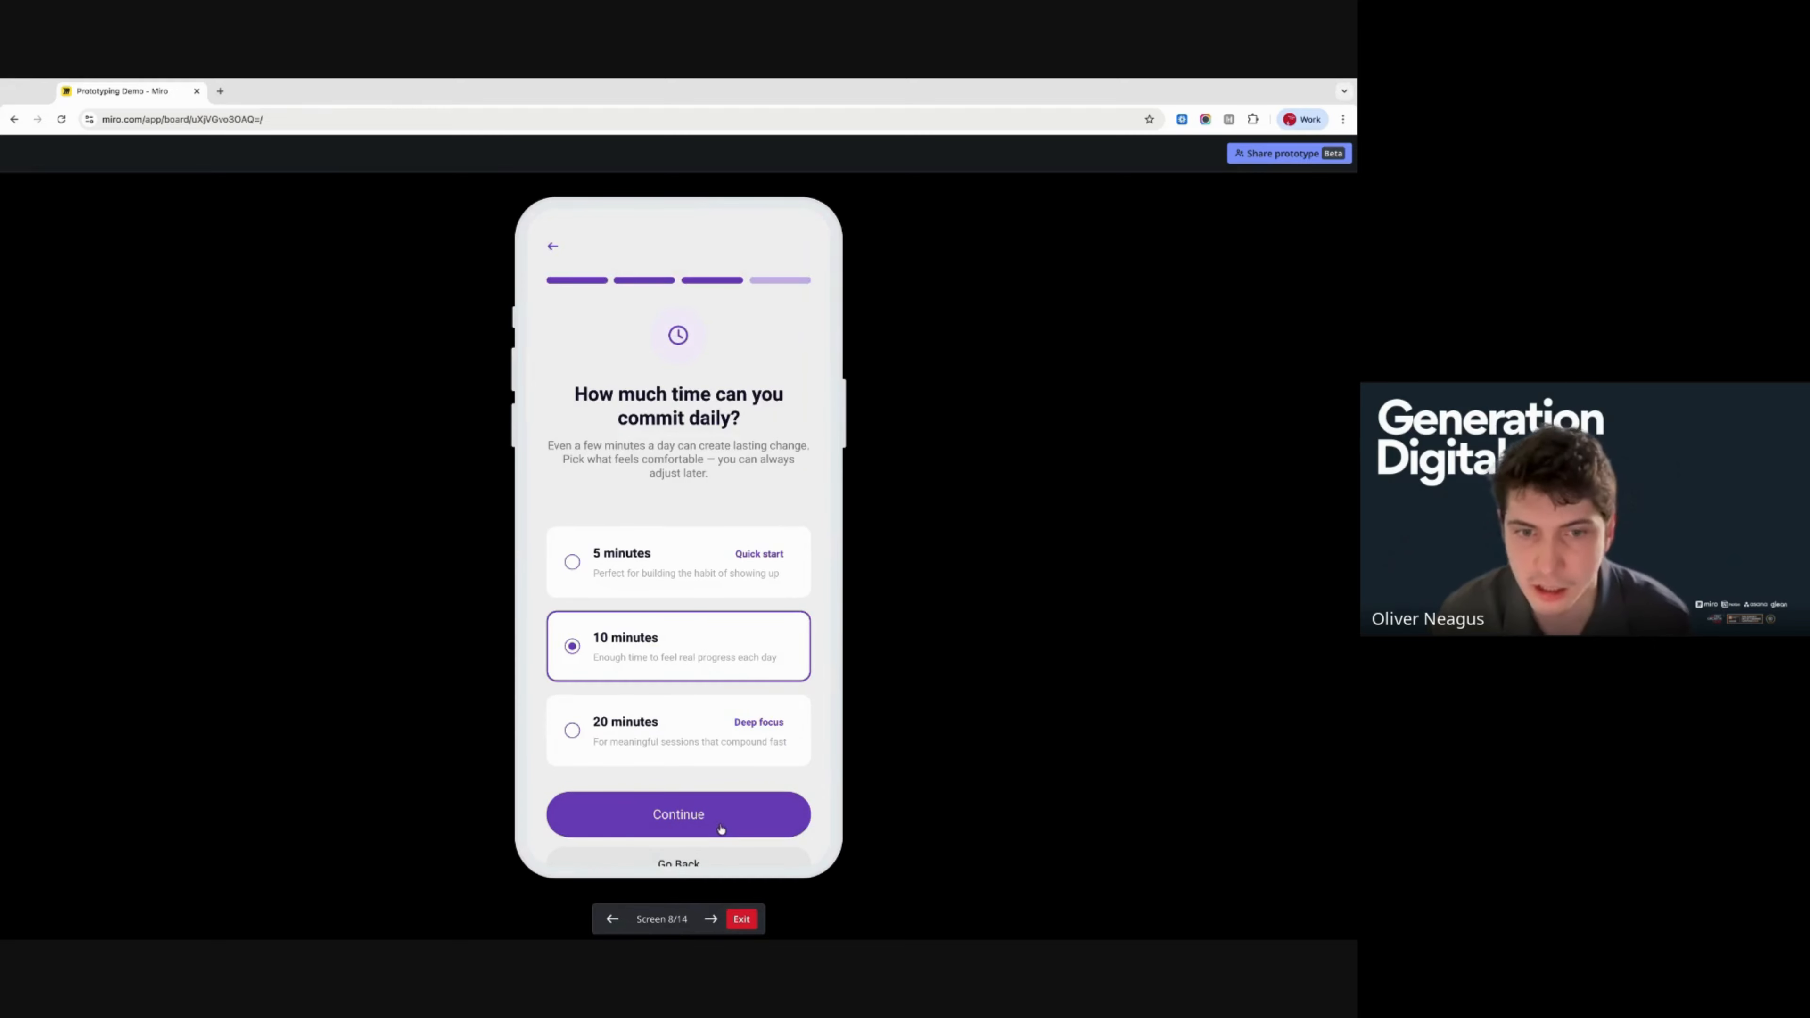
- Keep 10 minutes daily, continue with the 10-Minute Walk After Lunch, then return to the dashboard
{"action": "left_click", "coordinate": [573, 561]}
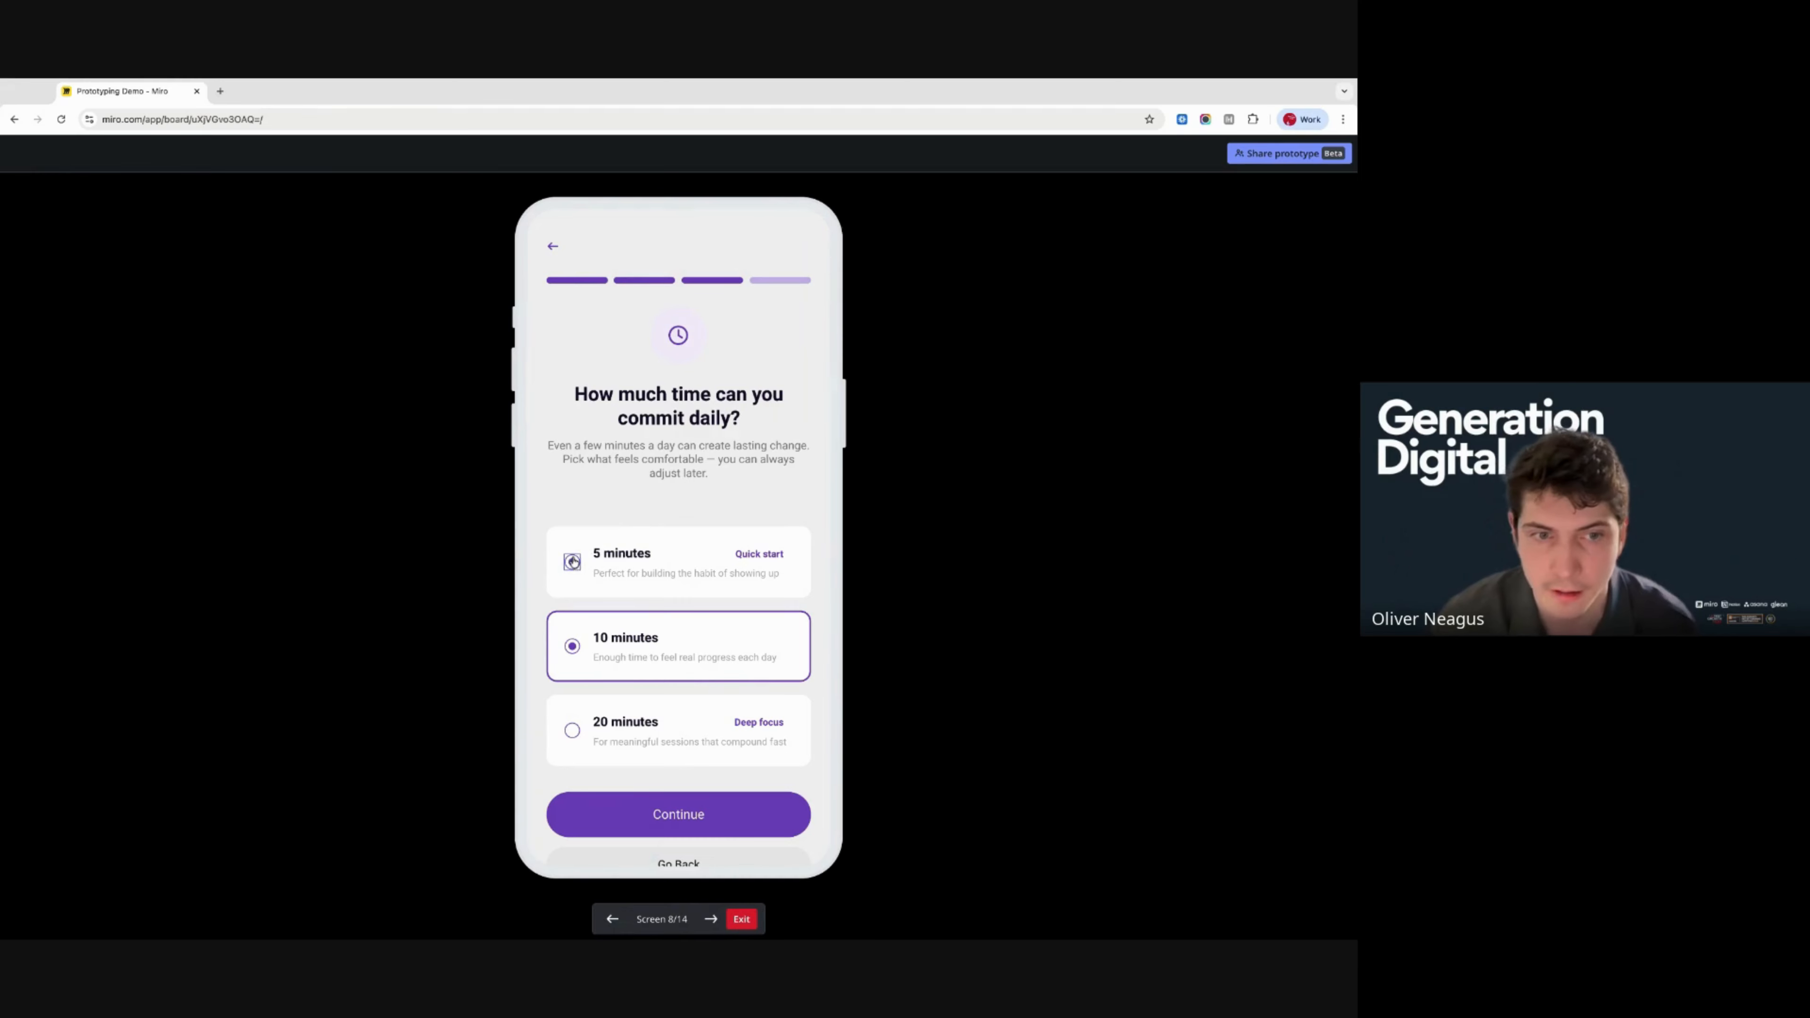
{"action": "left_click", "coordinate": [578, 647]}
{"action": "left_click", "coordinate": [649, 814]}
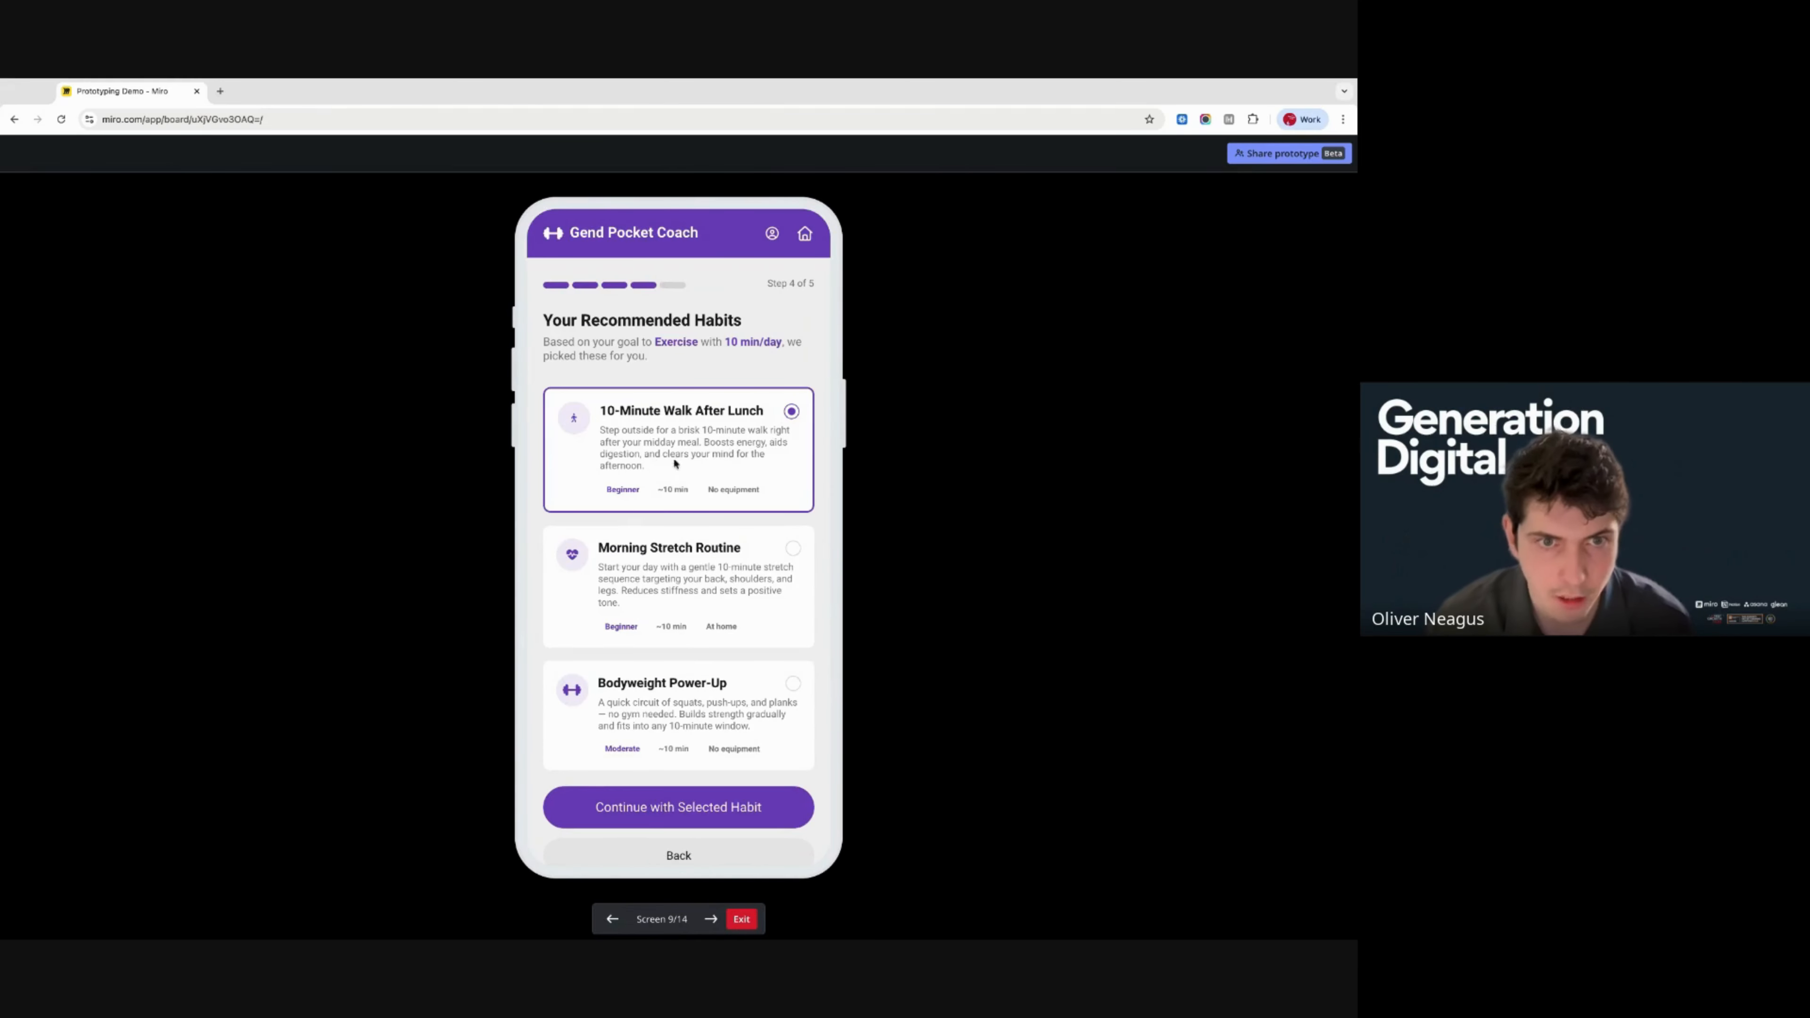
{"action": "scroll", "coordinate": [775, 602], "scroll_direction": "down", "scroll_amount": 2}
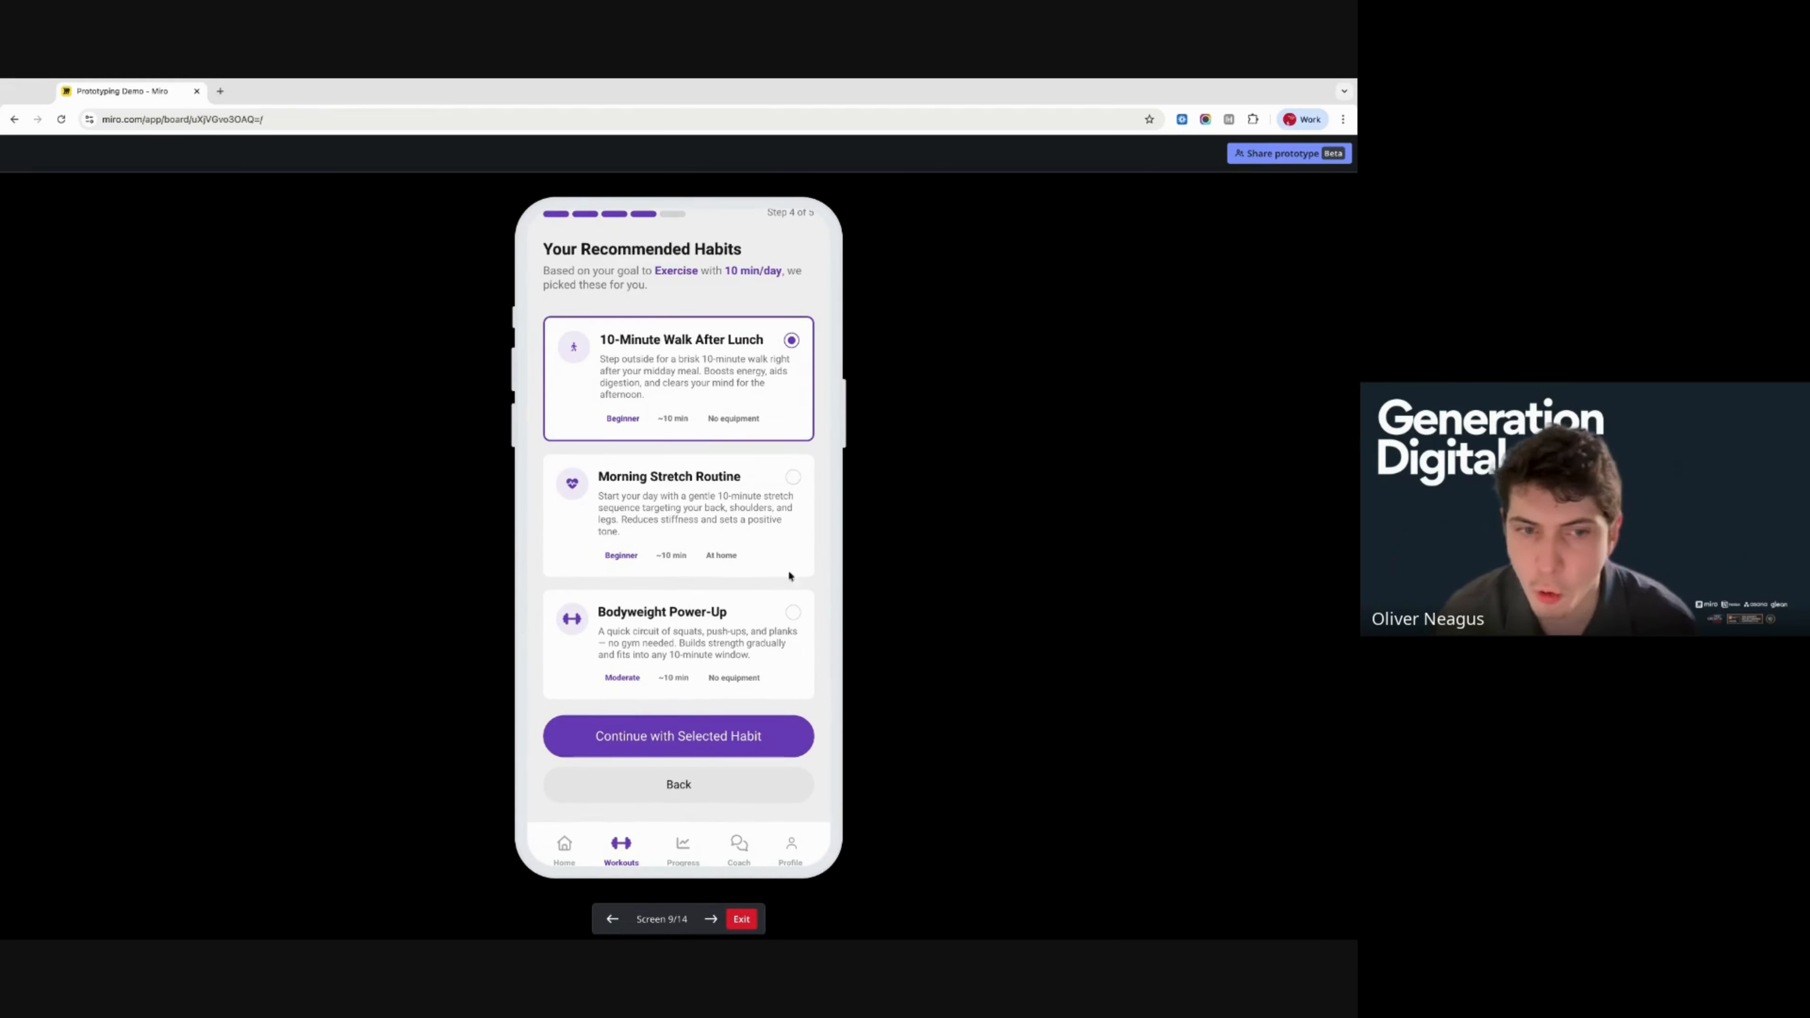
{"action": "left_click", "coordinate": [791, 482]}
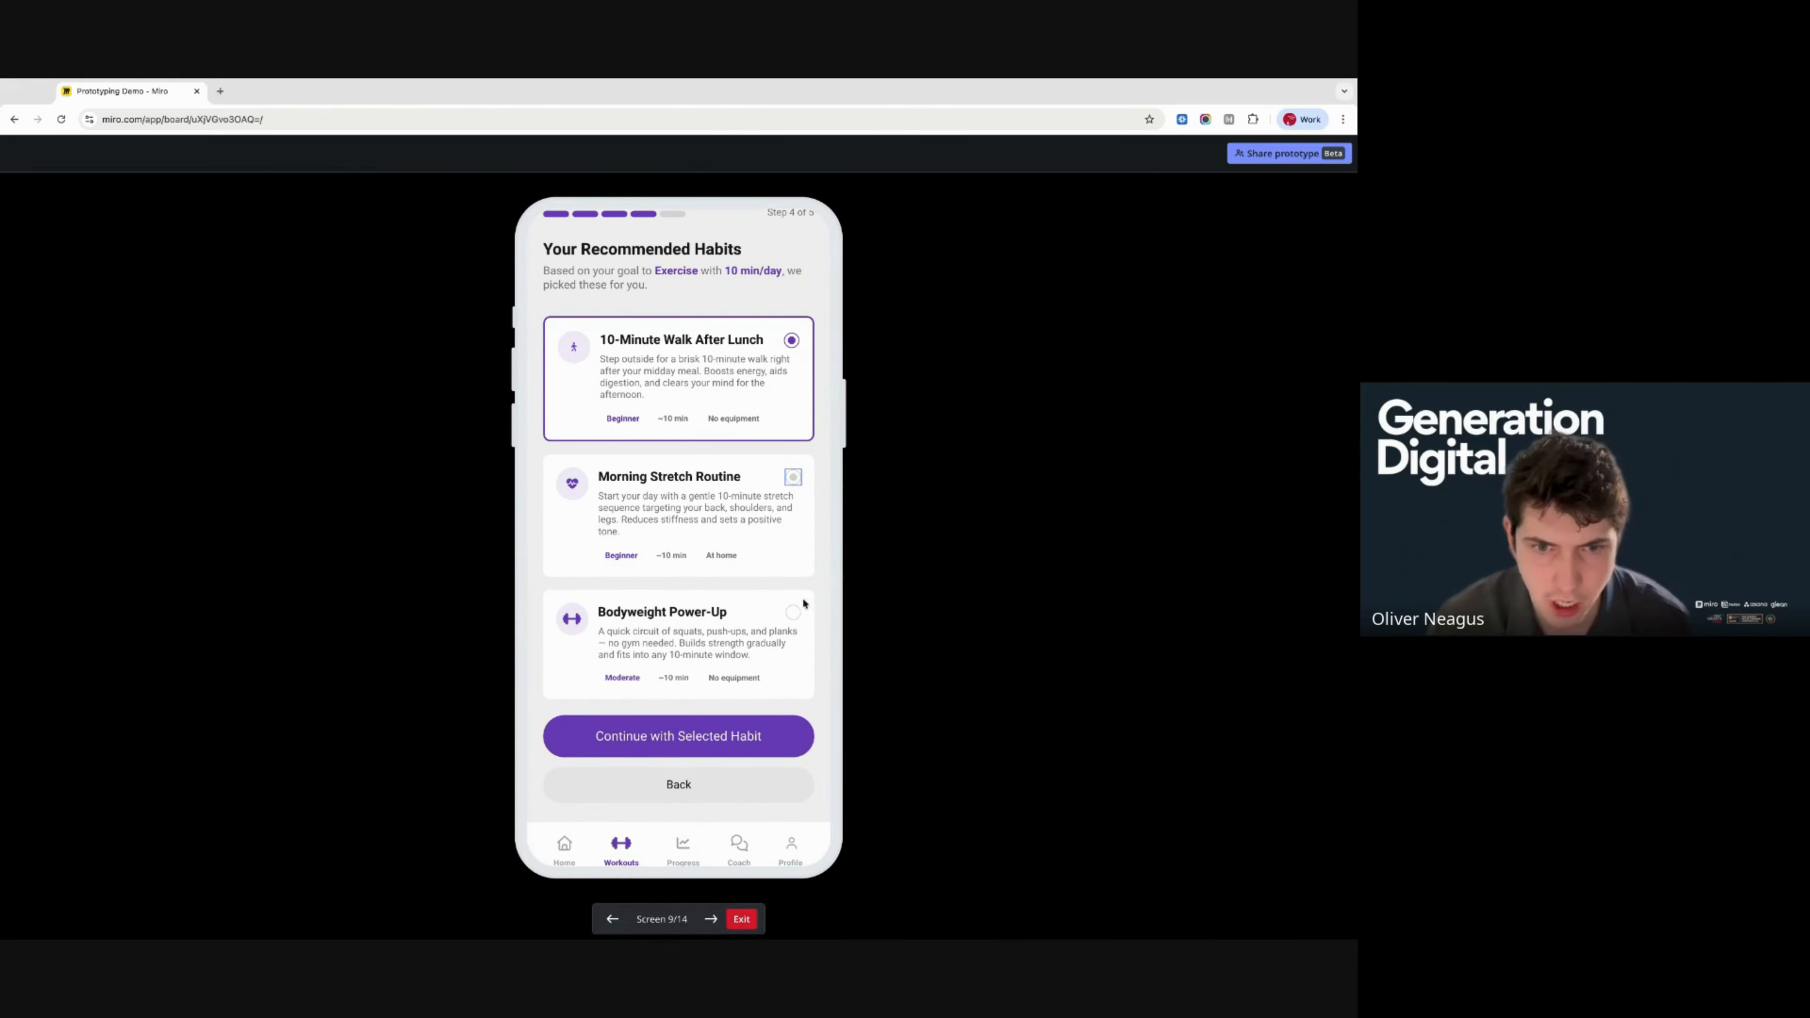
{"action": "left_click", "coordinate": [710, 744]}
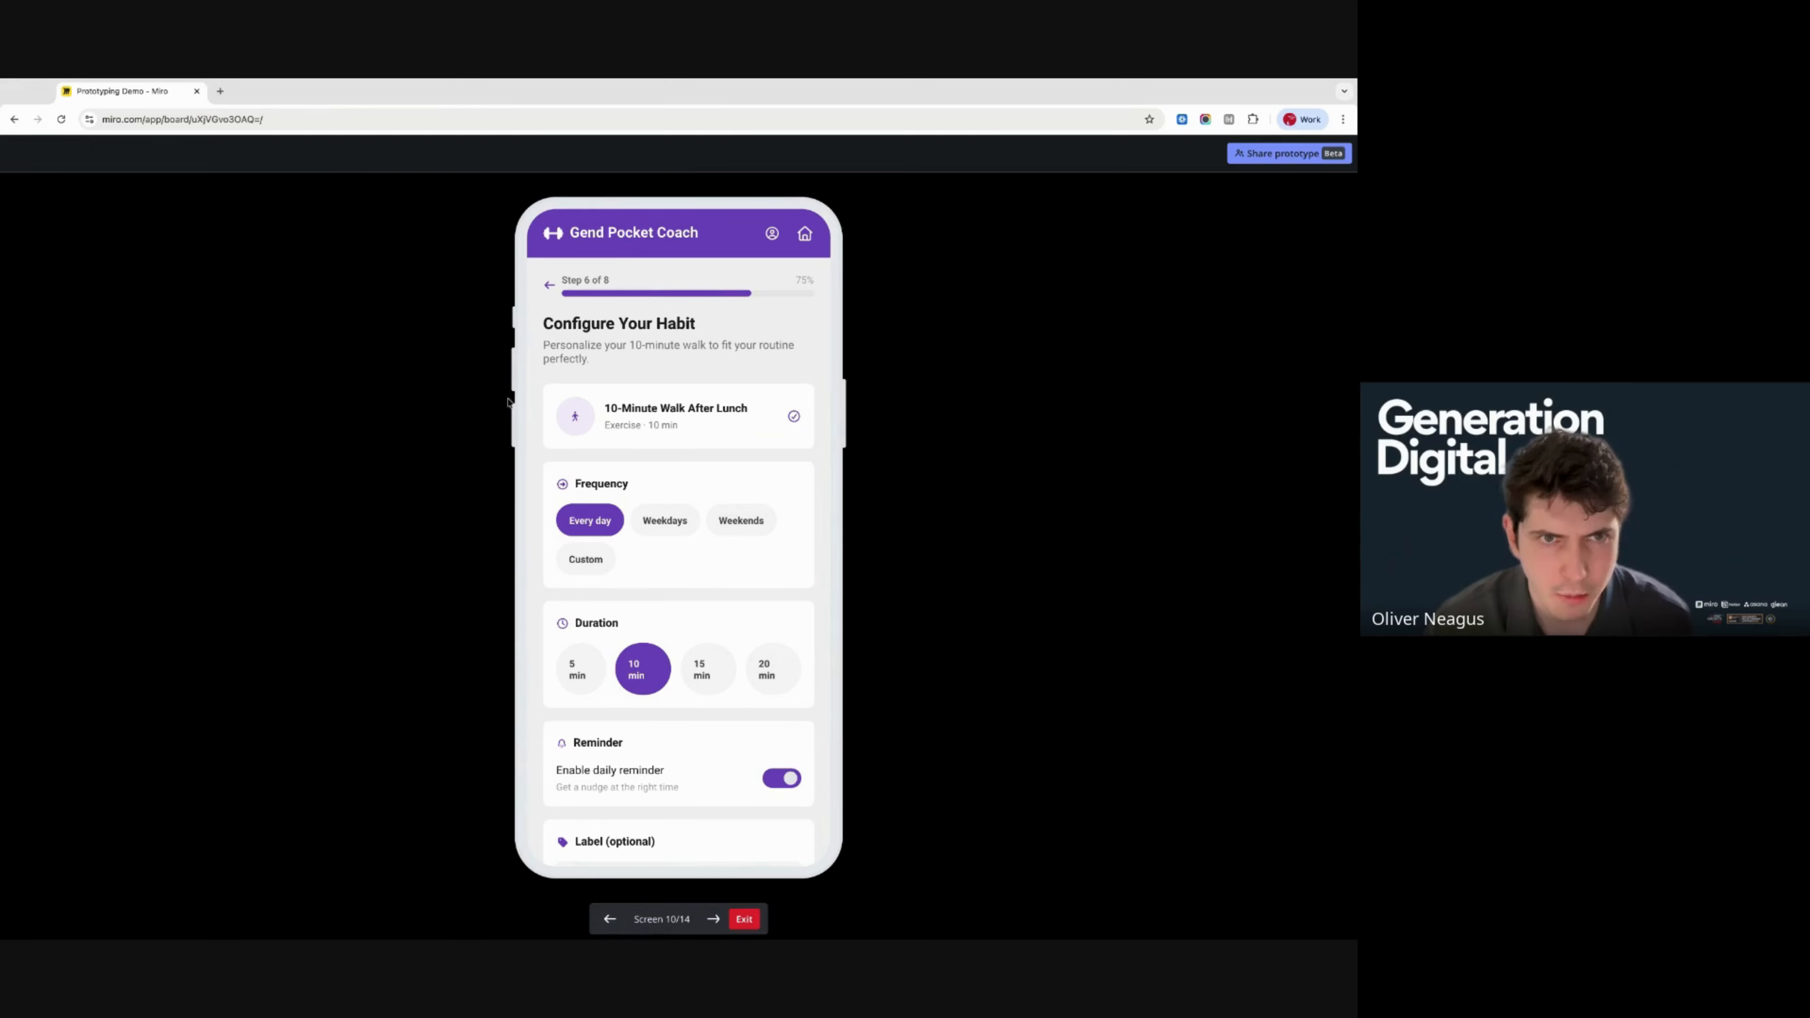
{"action": "left_click", "coordinate": [14, 120]}
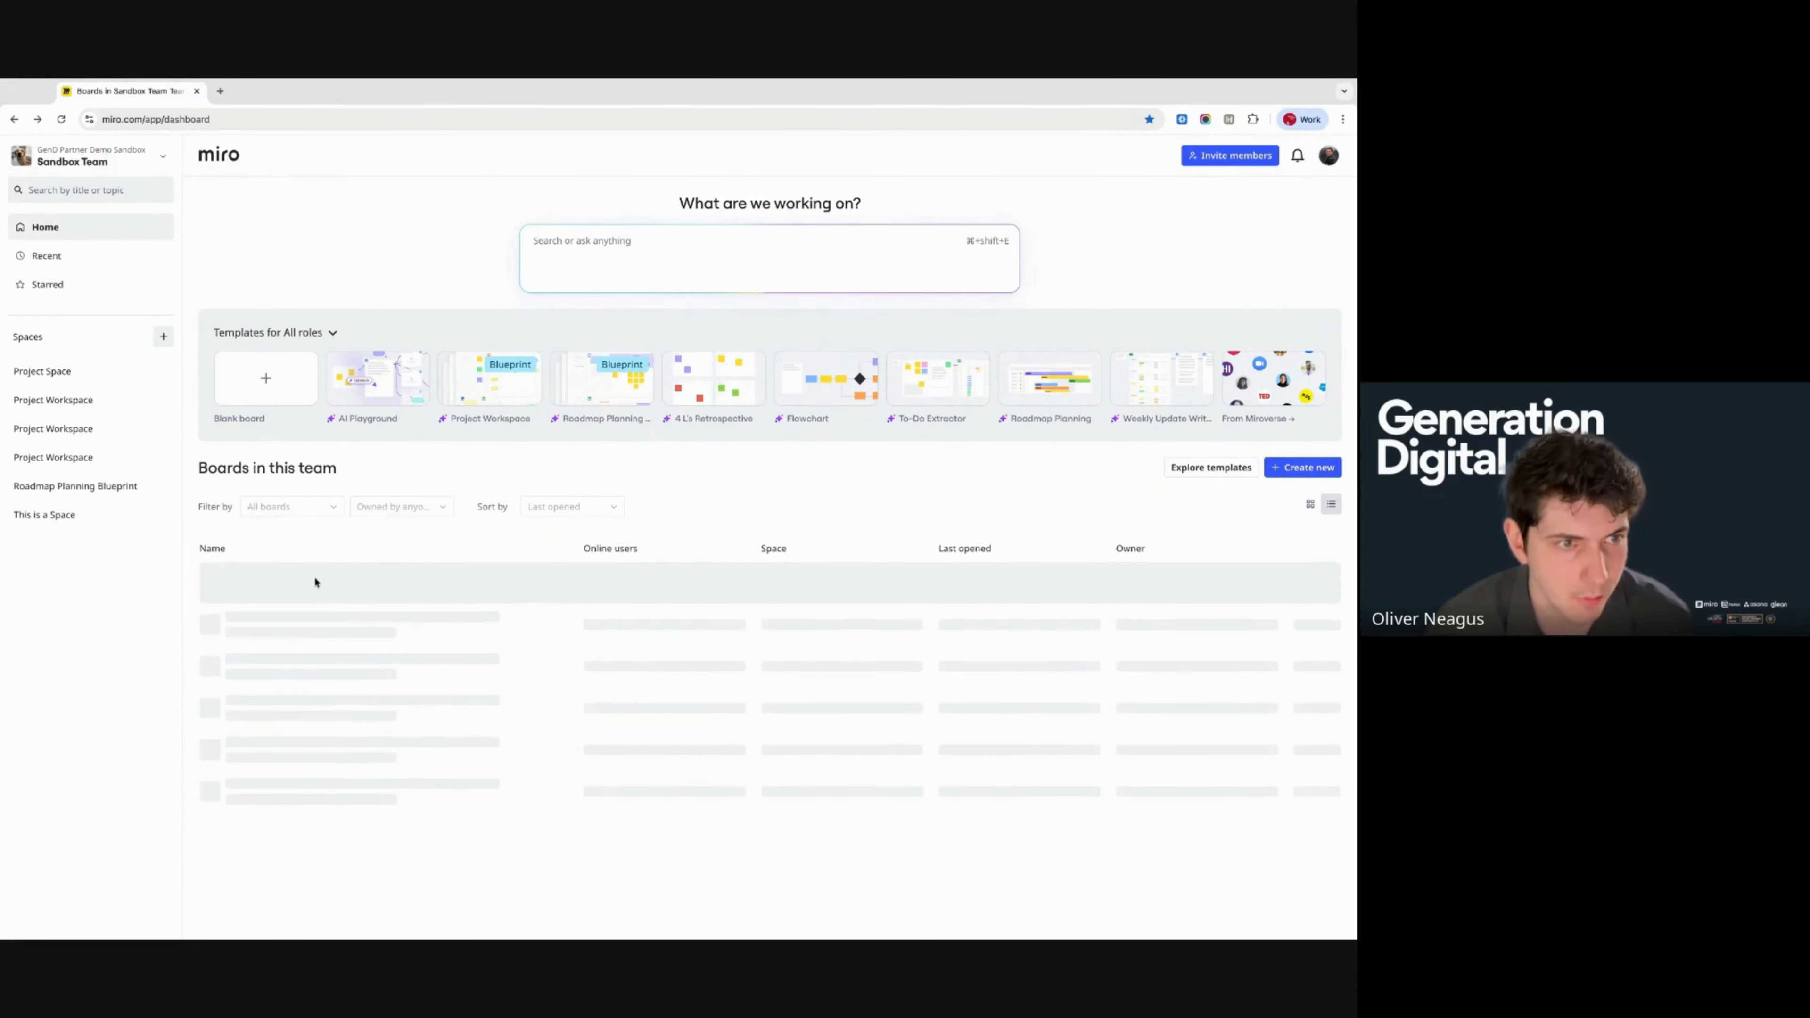
- Reopen the Prototyping Demo board, edit the prototype screen and add a tablet screen
{"action": "left_click", "coordinate": [293, 584]}
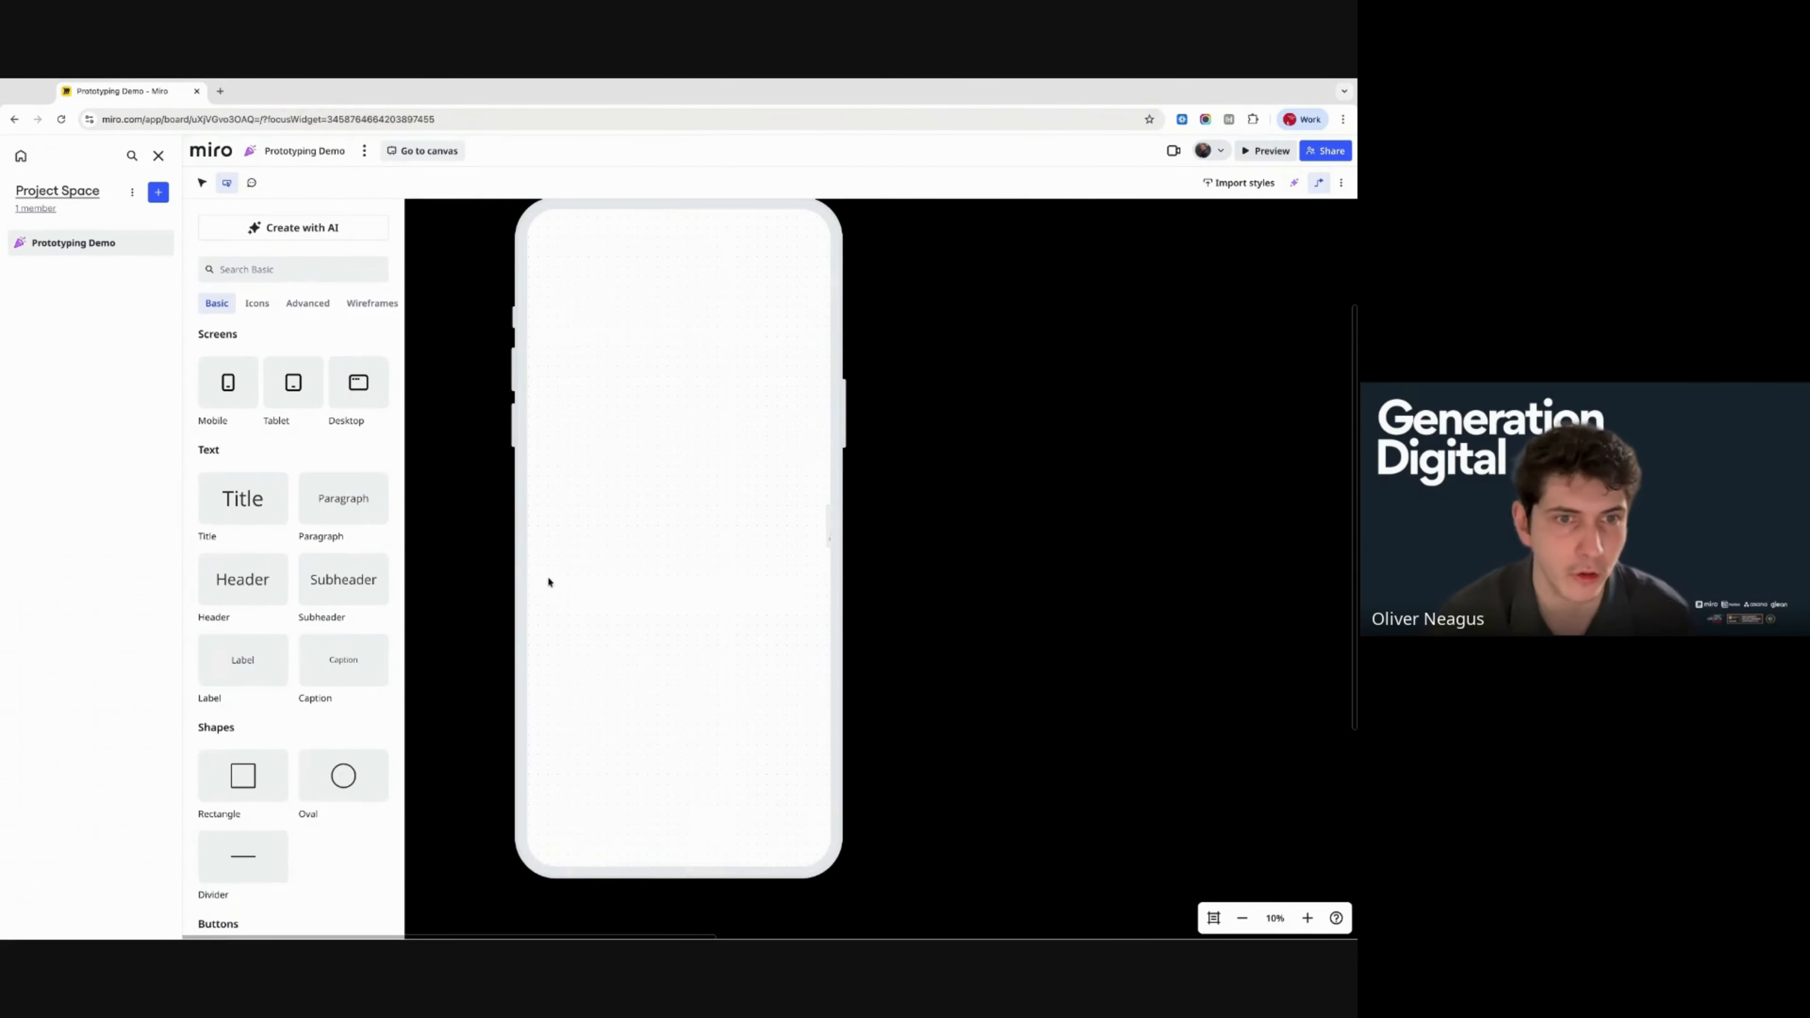
{"action": "left_click", "coordinate": [426, 150]}
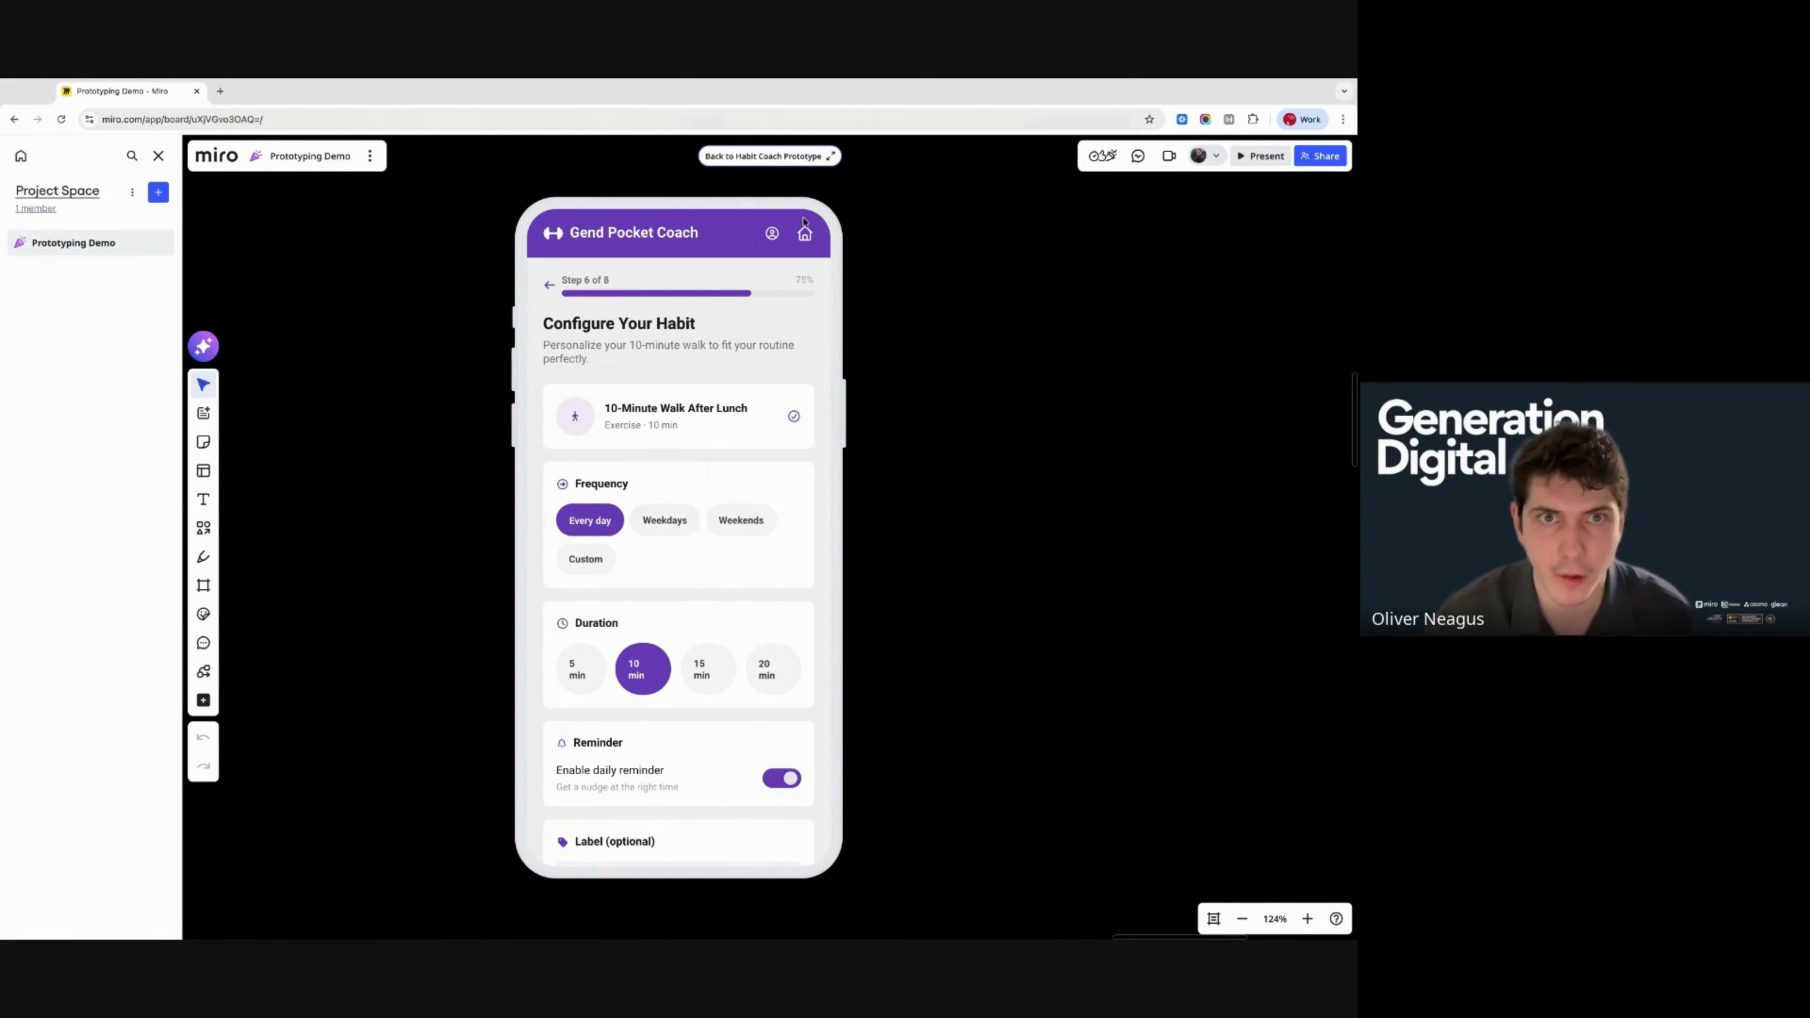
{"action": "left_click", "coordinate": [769, 155]}
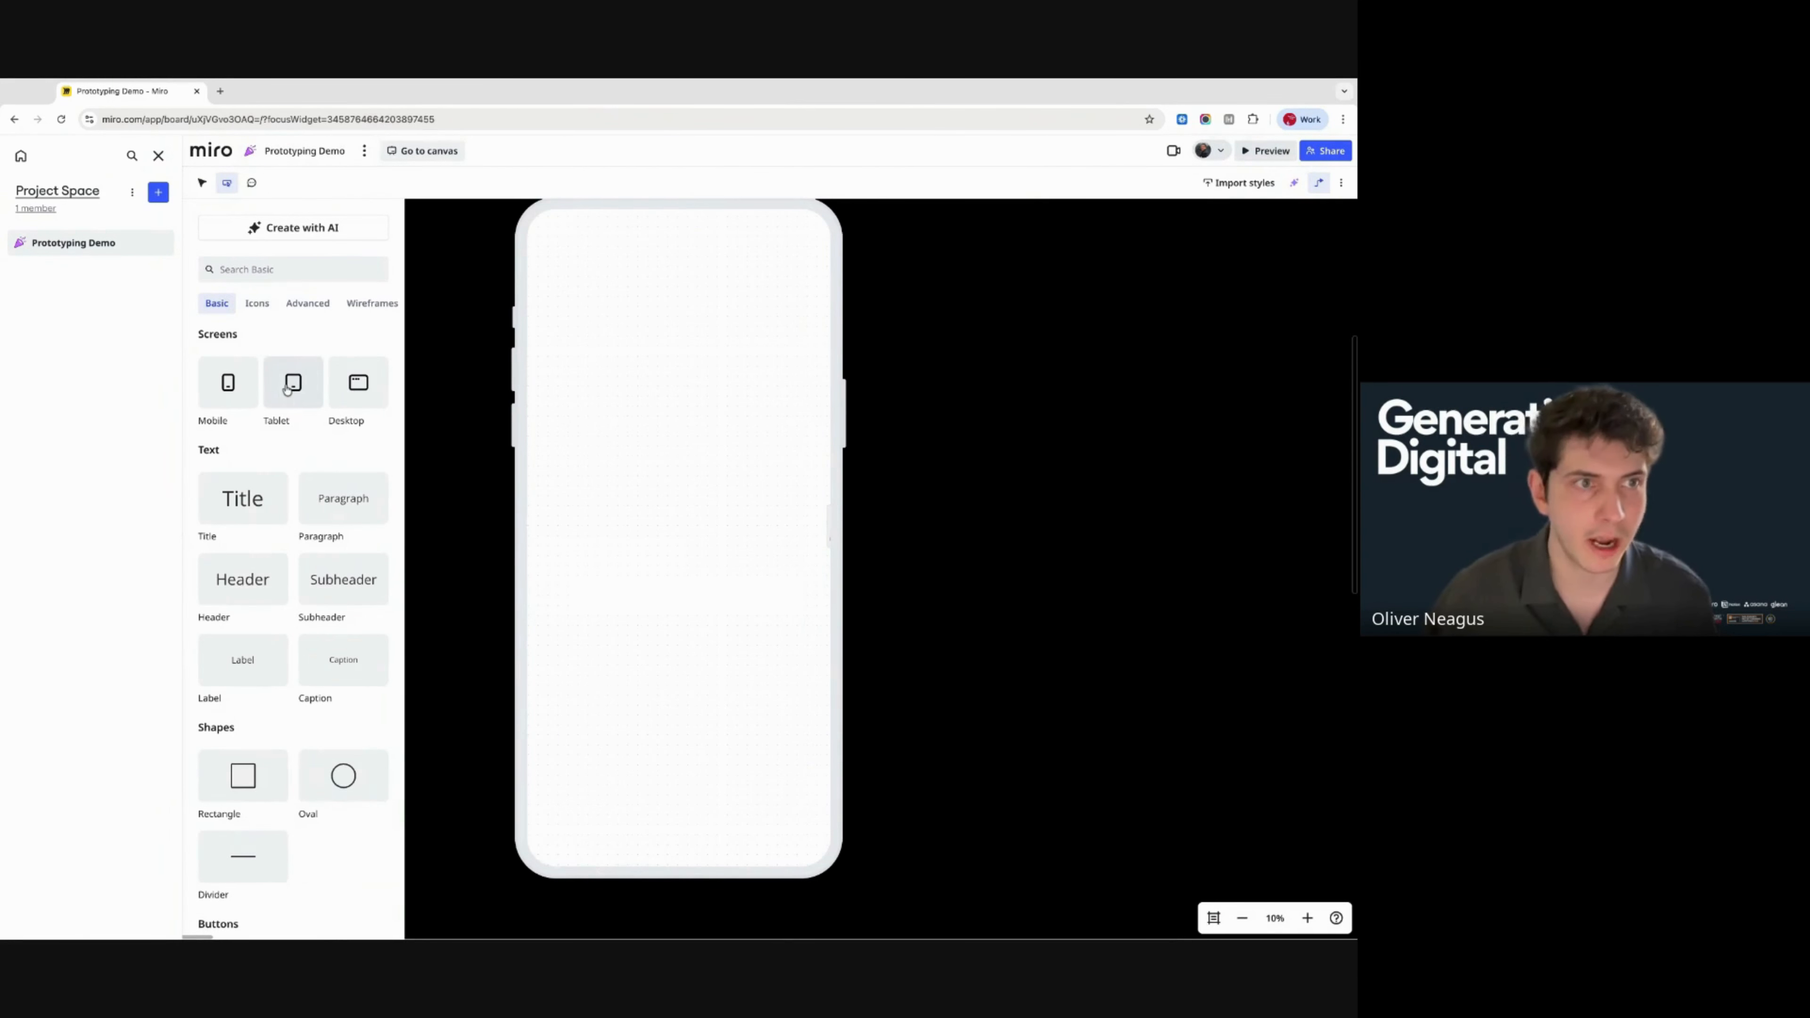
{"action": "left_click", "coordinate": [287, 386]}
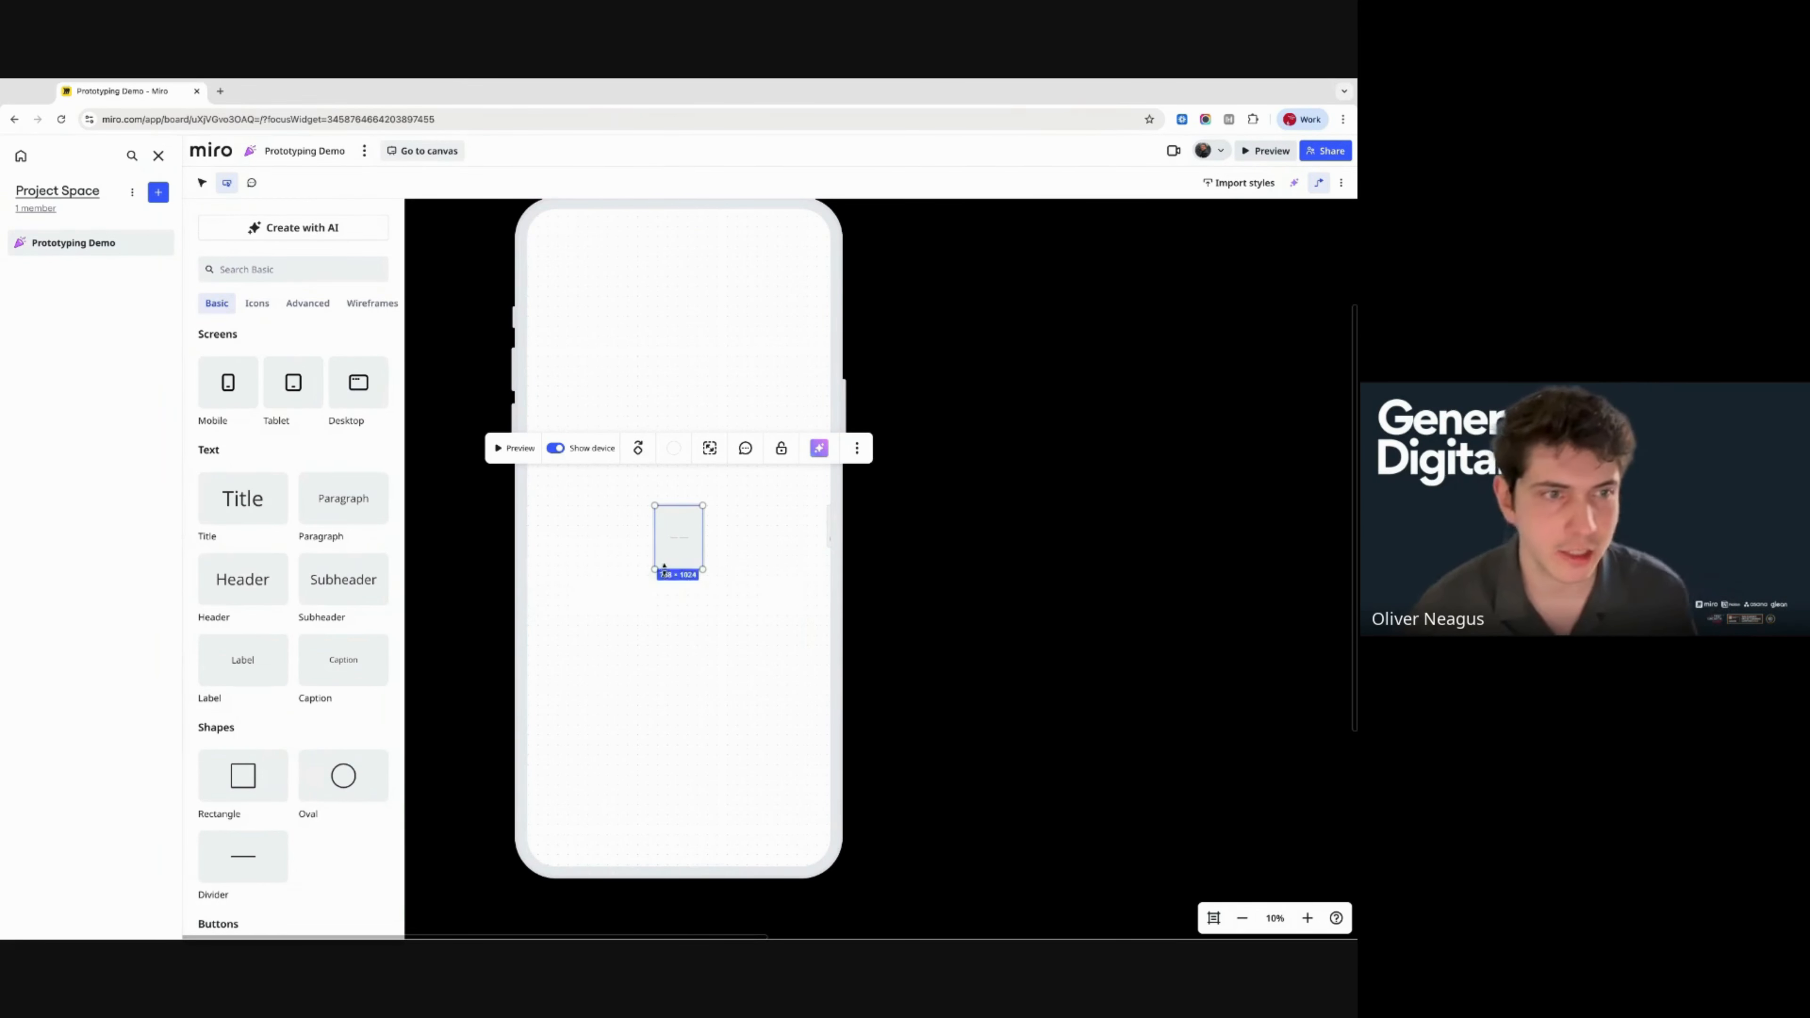
- Move the first tablet frame toward the phone screen's top left and add a second tablet
{"action": "left_click_drag", "start_coordinate": [678, 538], "coordinate": [635, 376]}
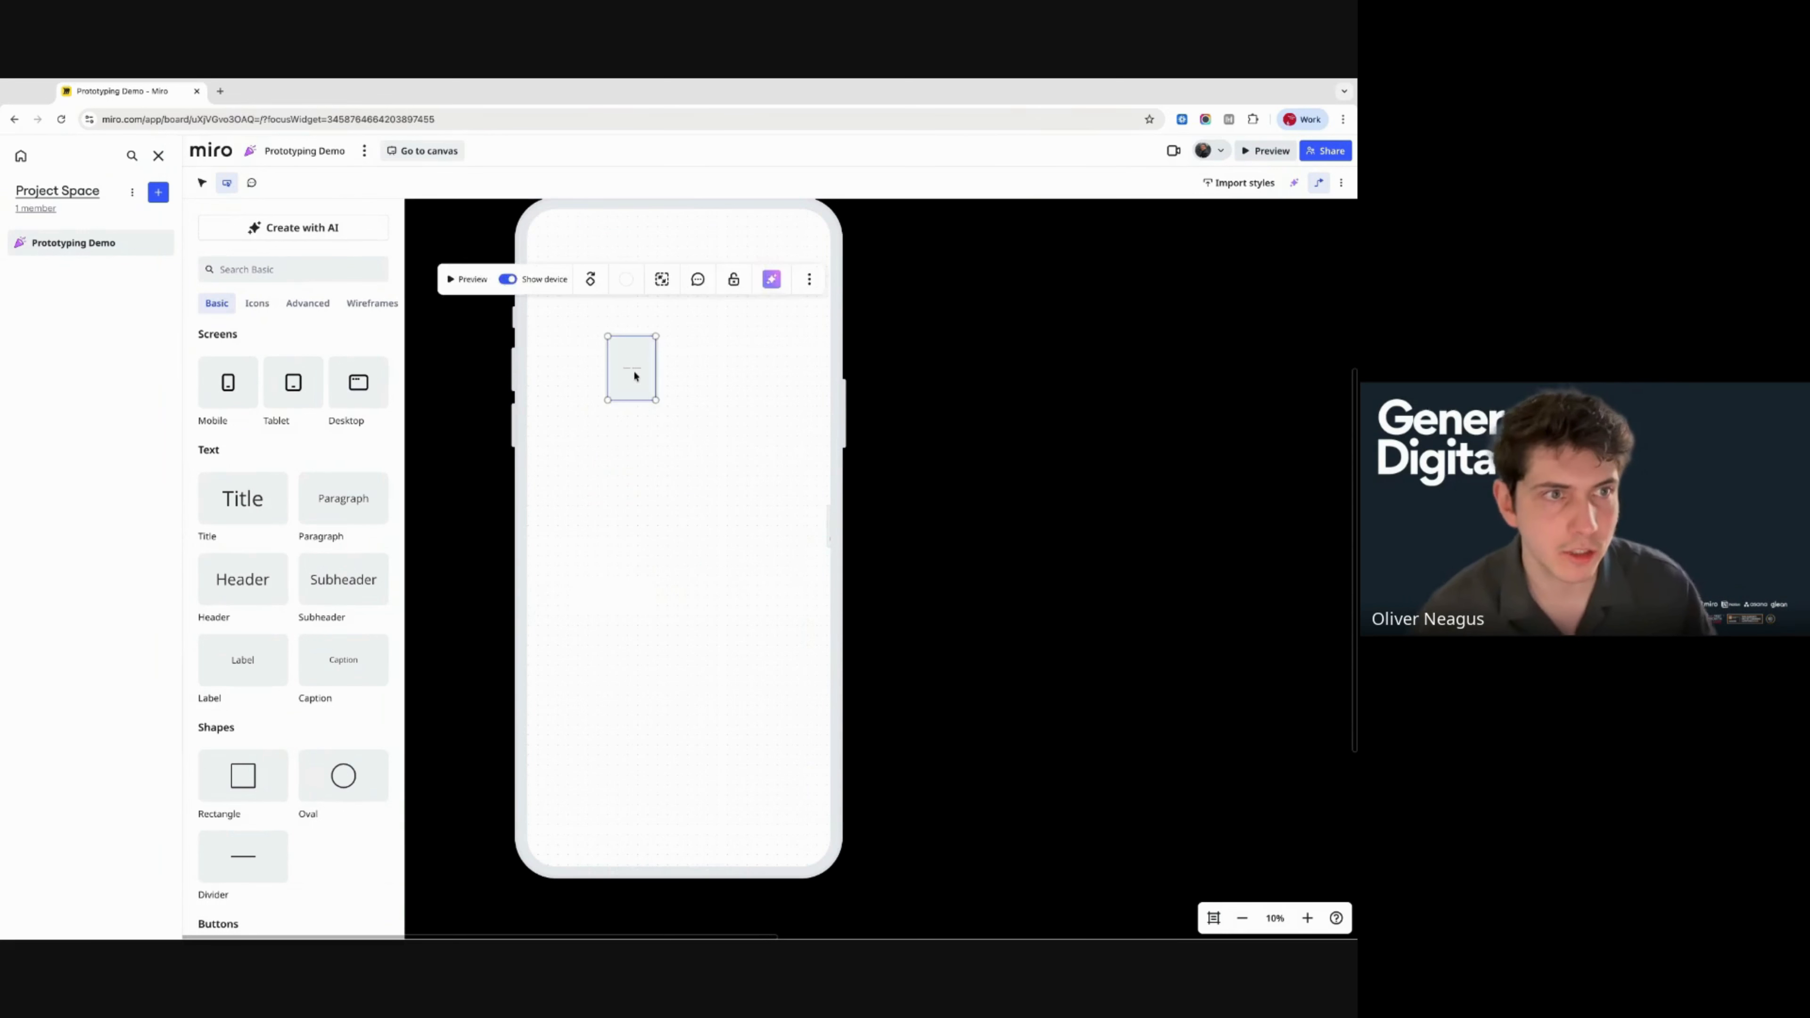
{"action": "left_click", "coordinate": [634, 376]}
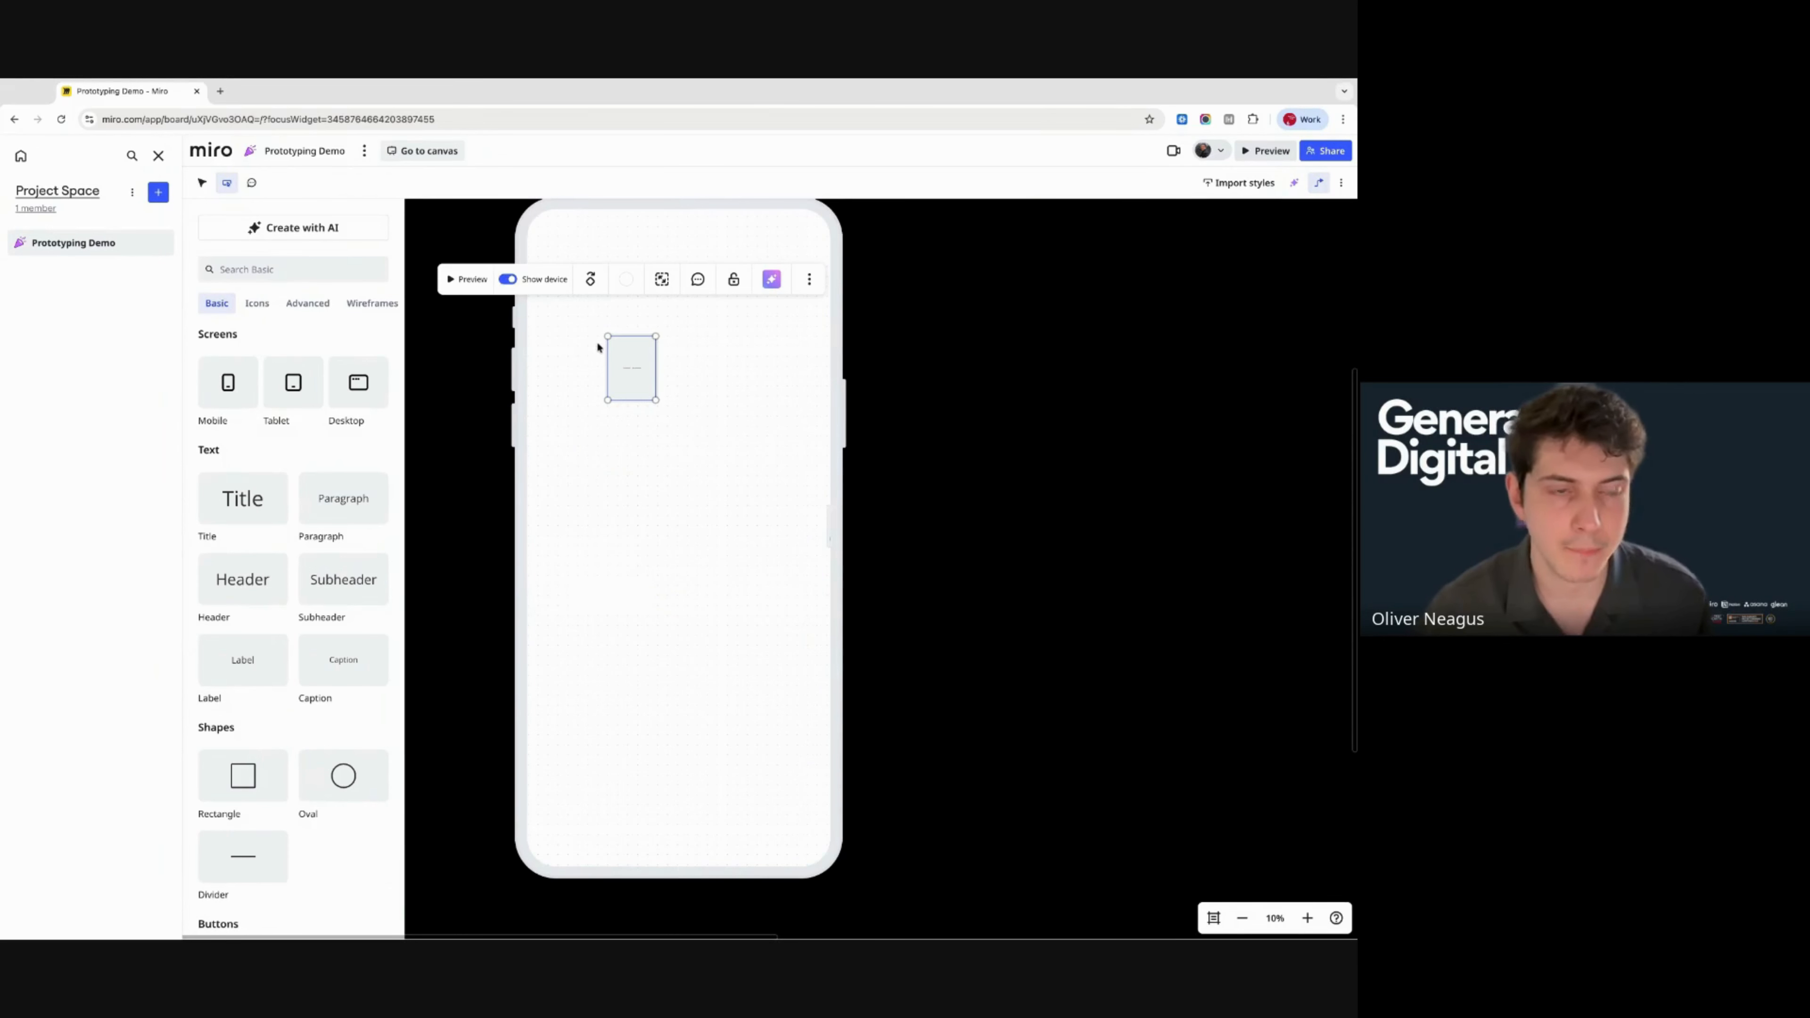
{"action": "left_click", "coordinate": [284, 385]}
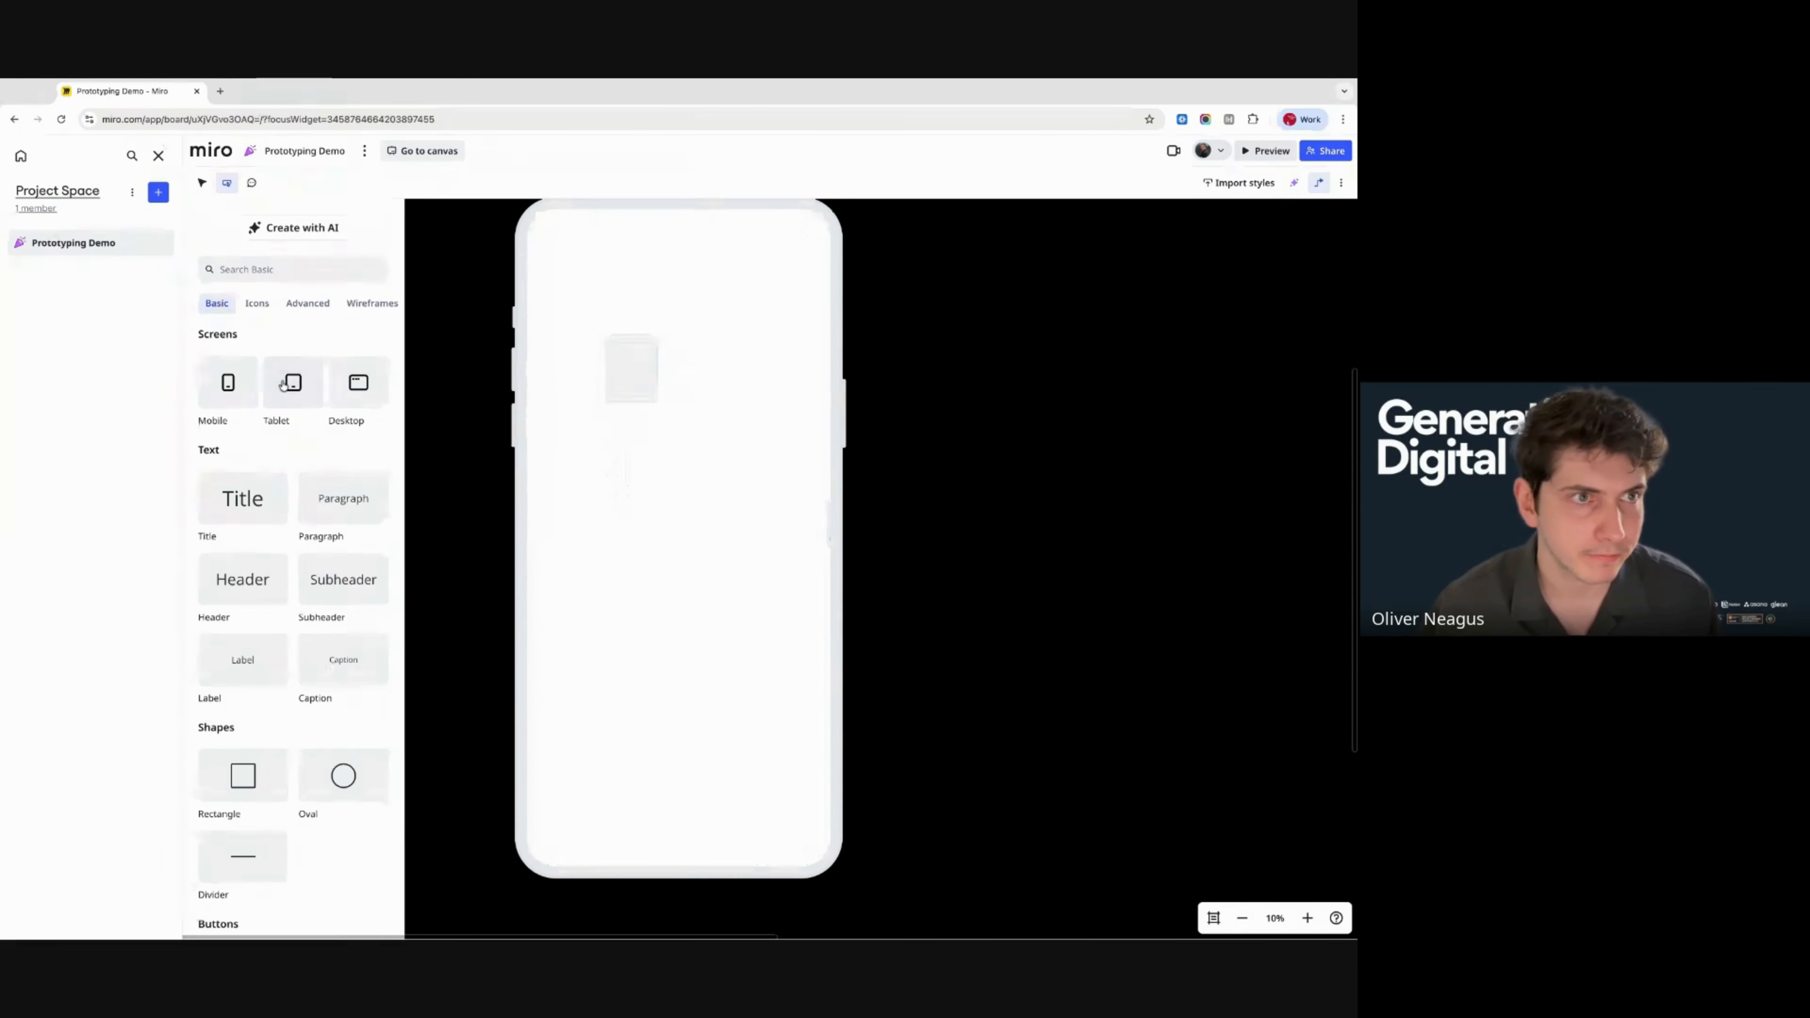
- Place a Title element near the phone screen's top and type 'This is a title'
{"action": "left_click_drag", "start_coordinate": [247, 506], "coordinate": [594, 283]}
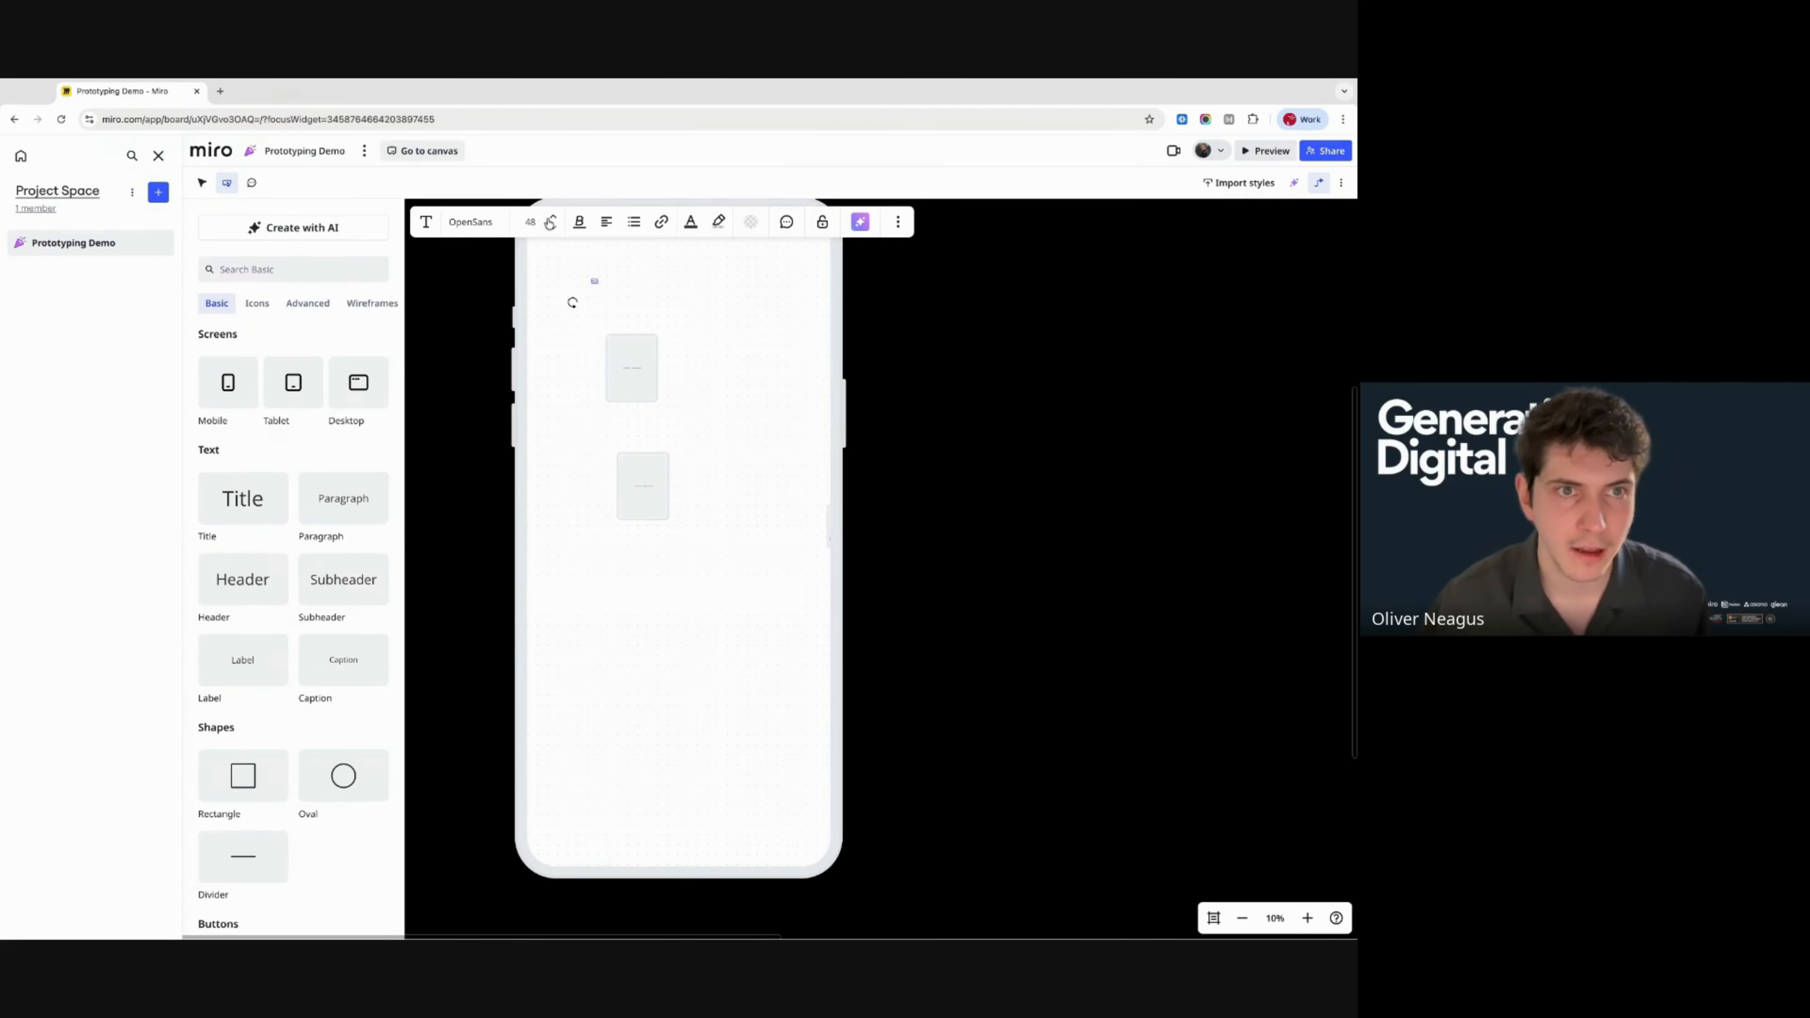
{"action": "double_click", "coordinate": [610, 295]}
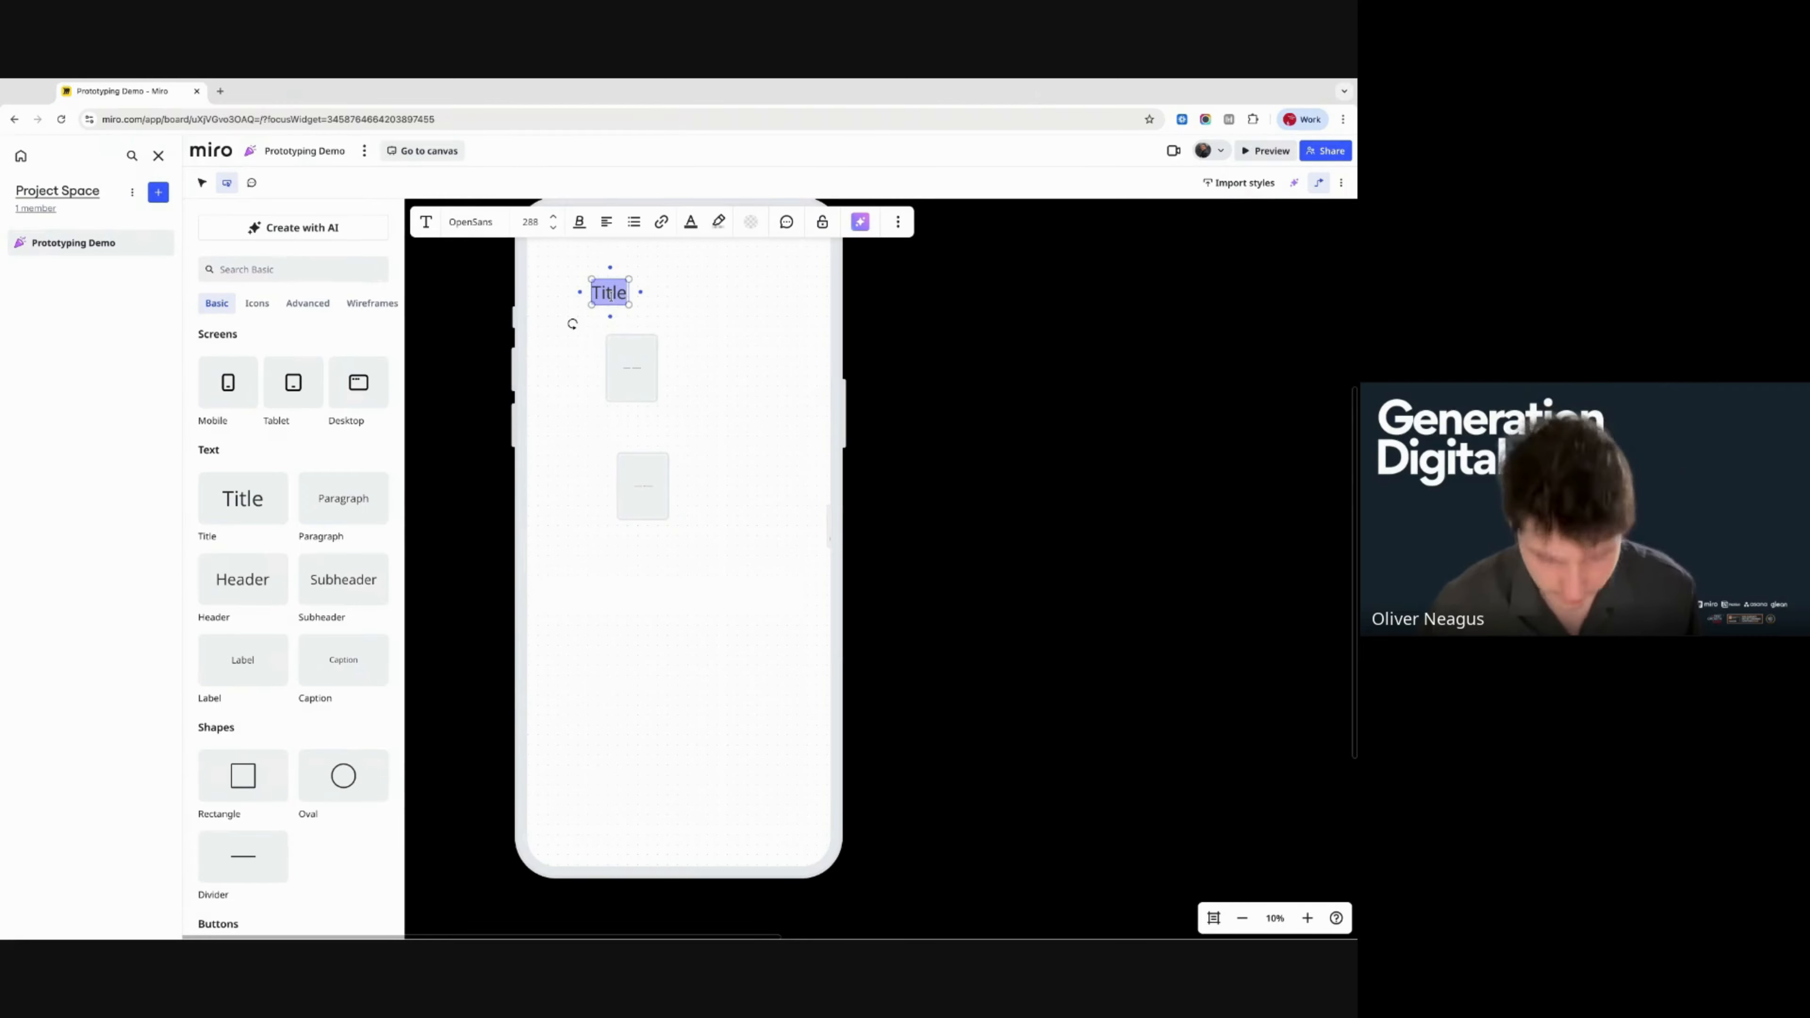
{"action": "type", "text": "This is"}
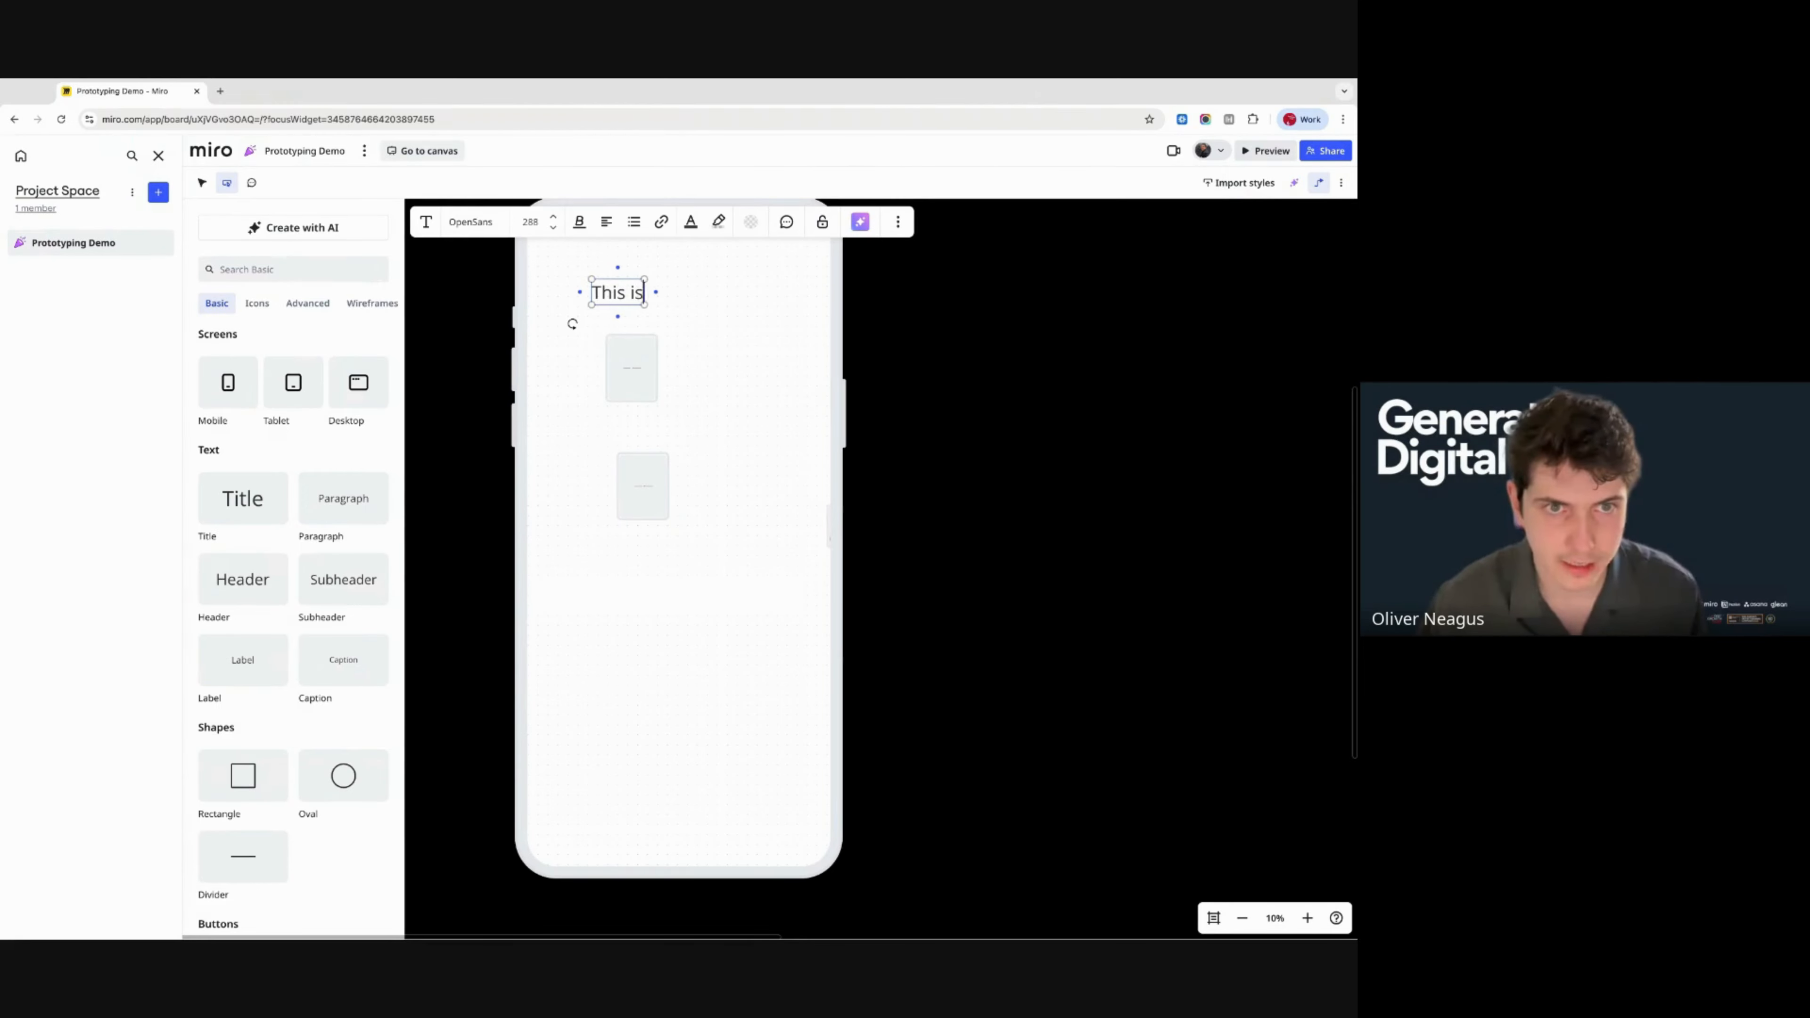
{"action": "type", "text": " a title"}
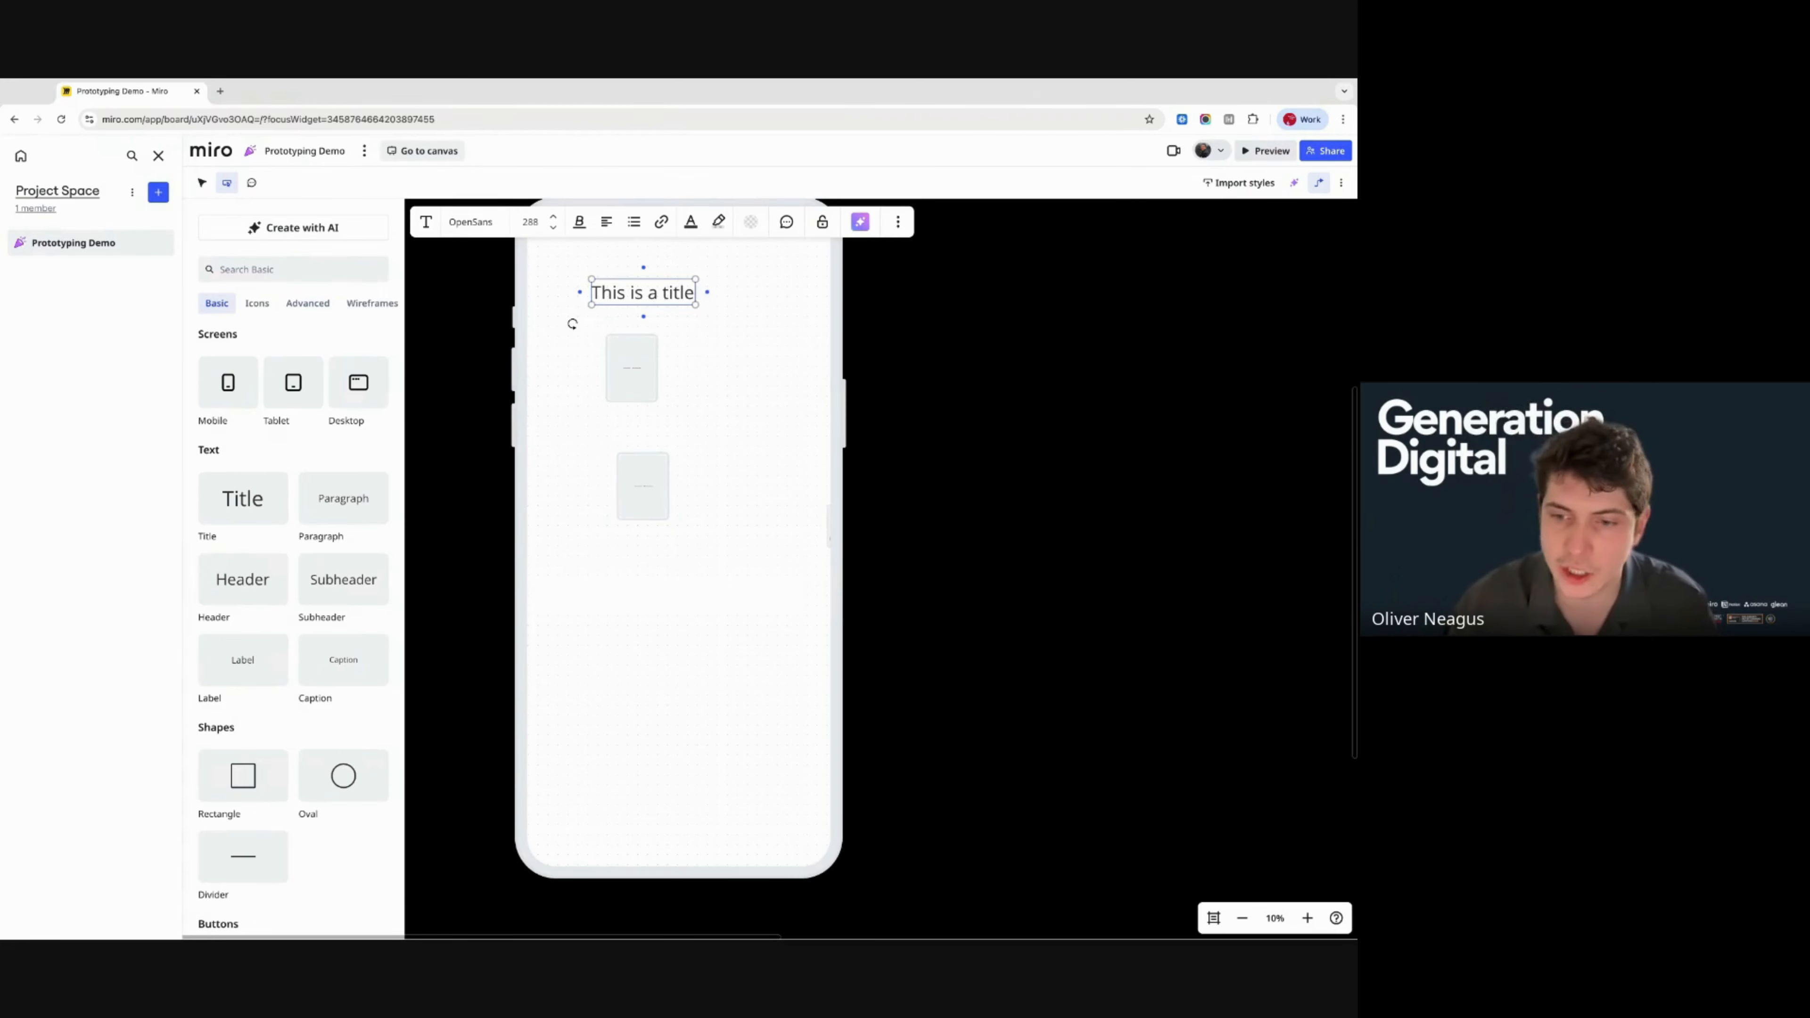
- Ask Sidekick to change the prototype's colour scheme, replacing purple with green
{"action": "left_click", "coordinate": [898, 222]}
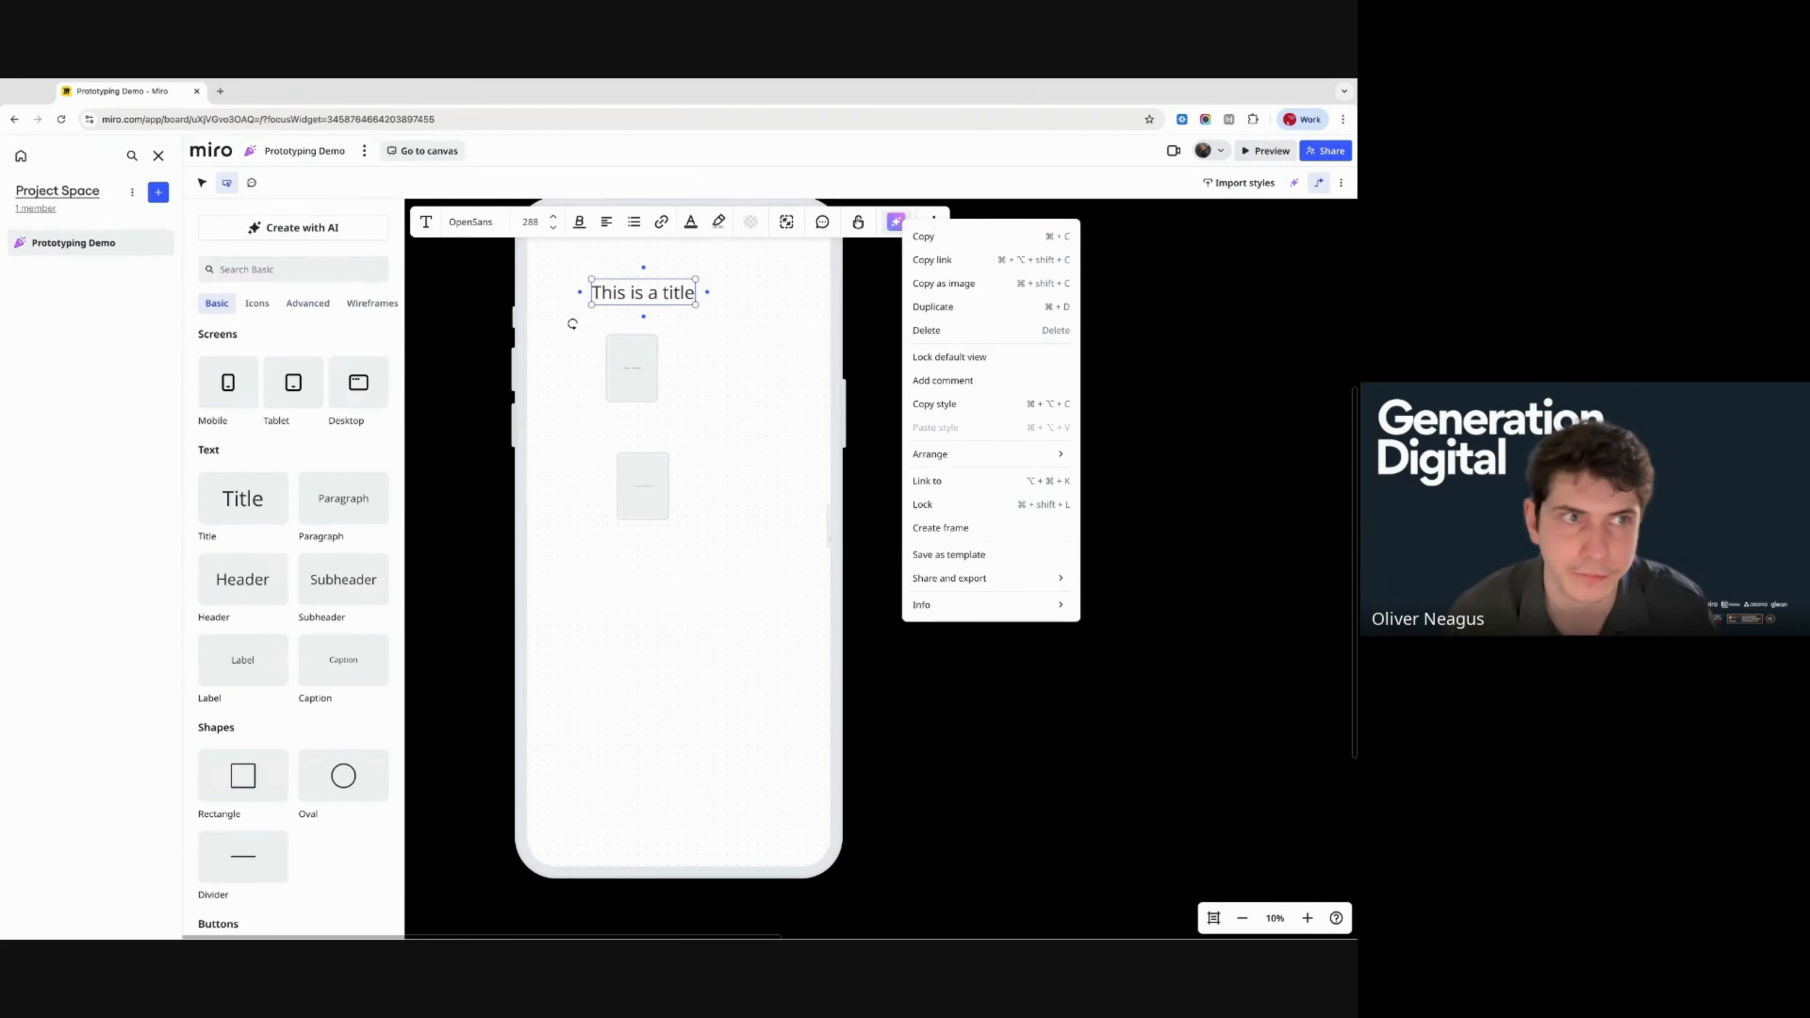
{"action": "left_click", "coordinate": [317, 236]}
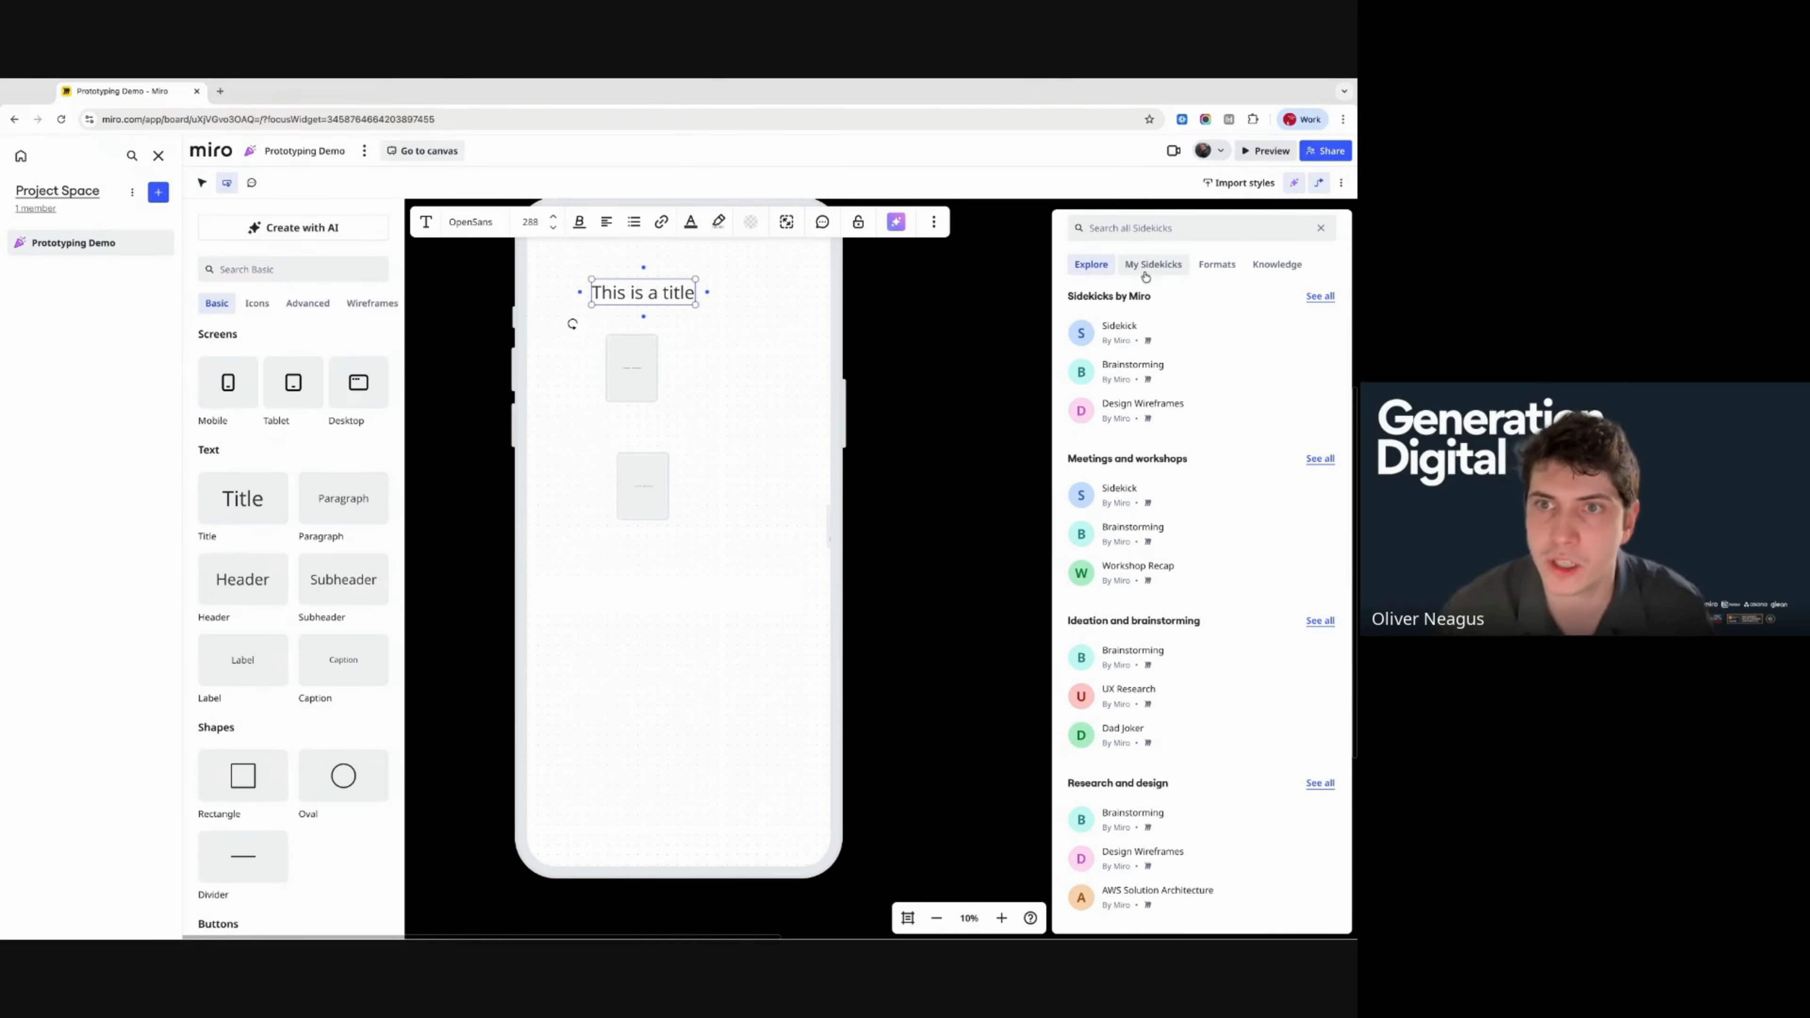
{"action": "left_click", "coordinate": [1118, 332]}
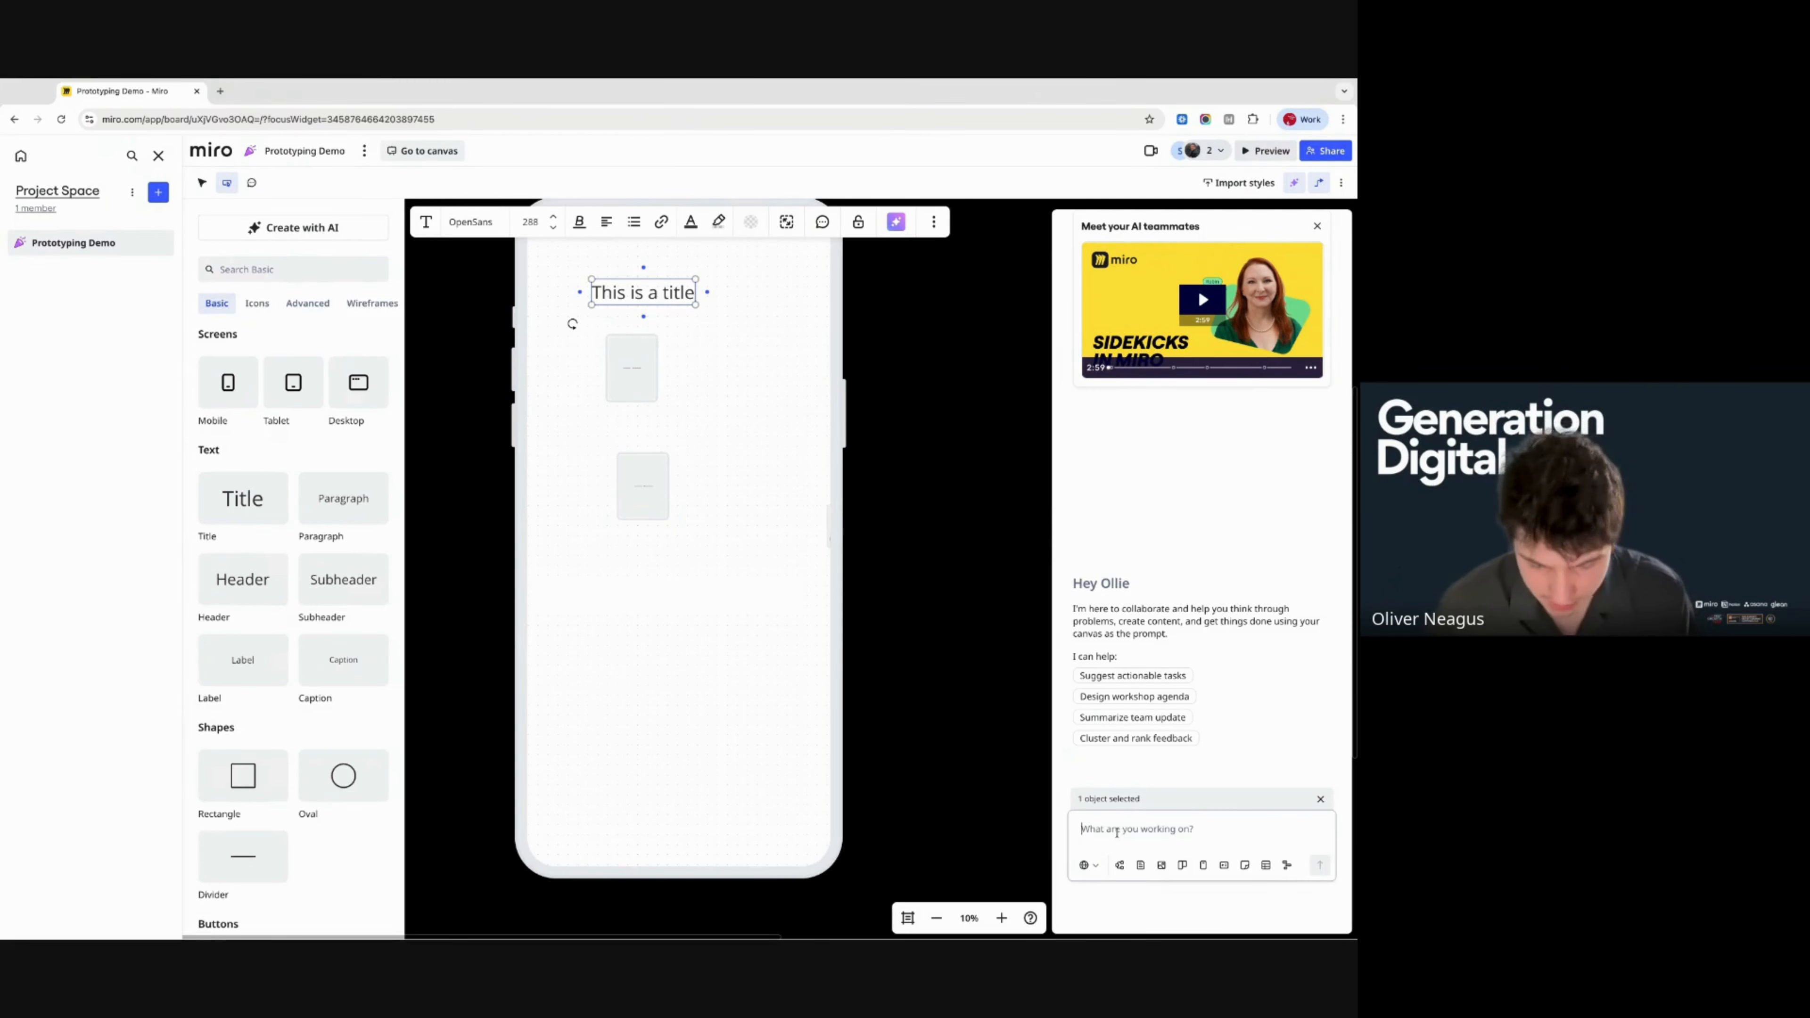
{"action": "type", "text": "Can you"}
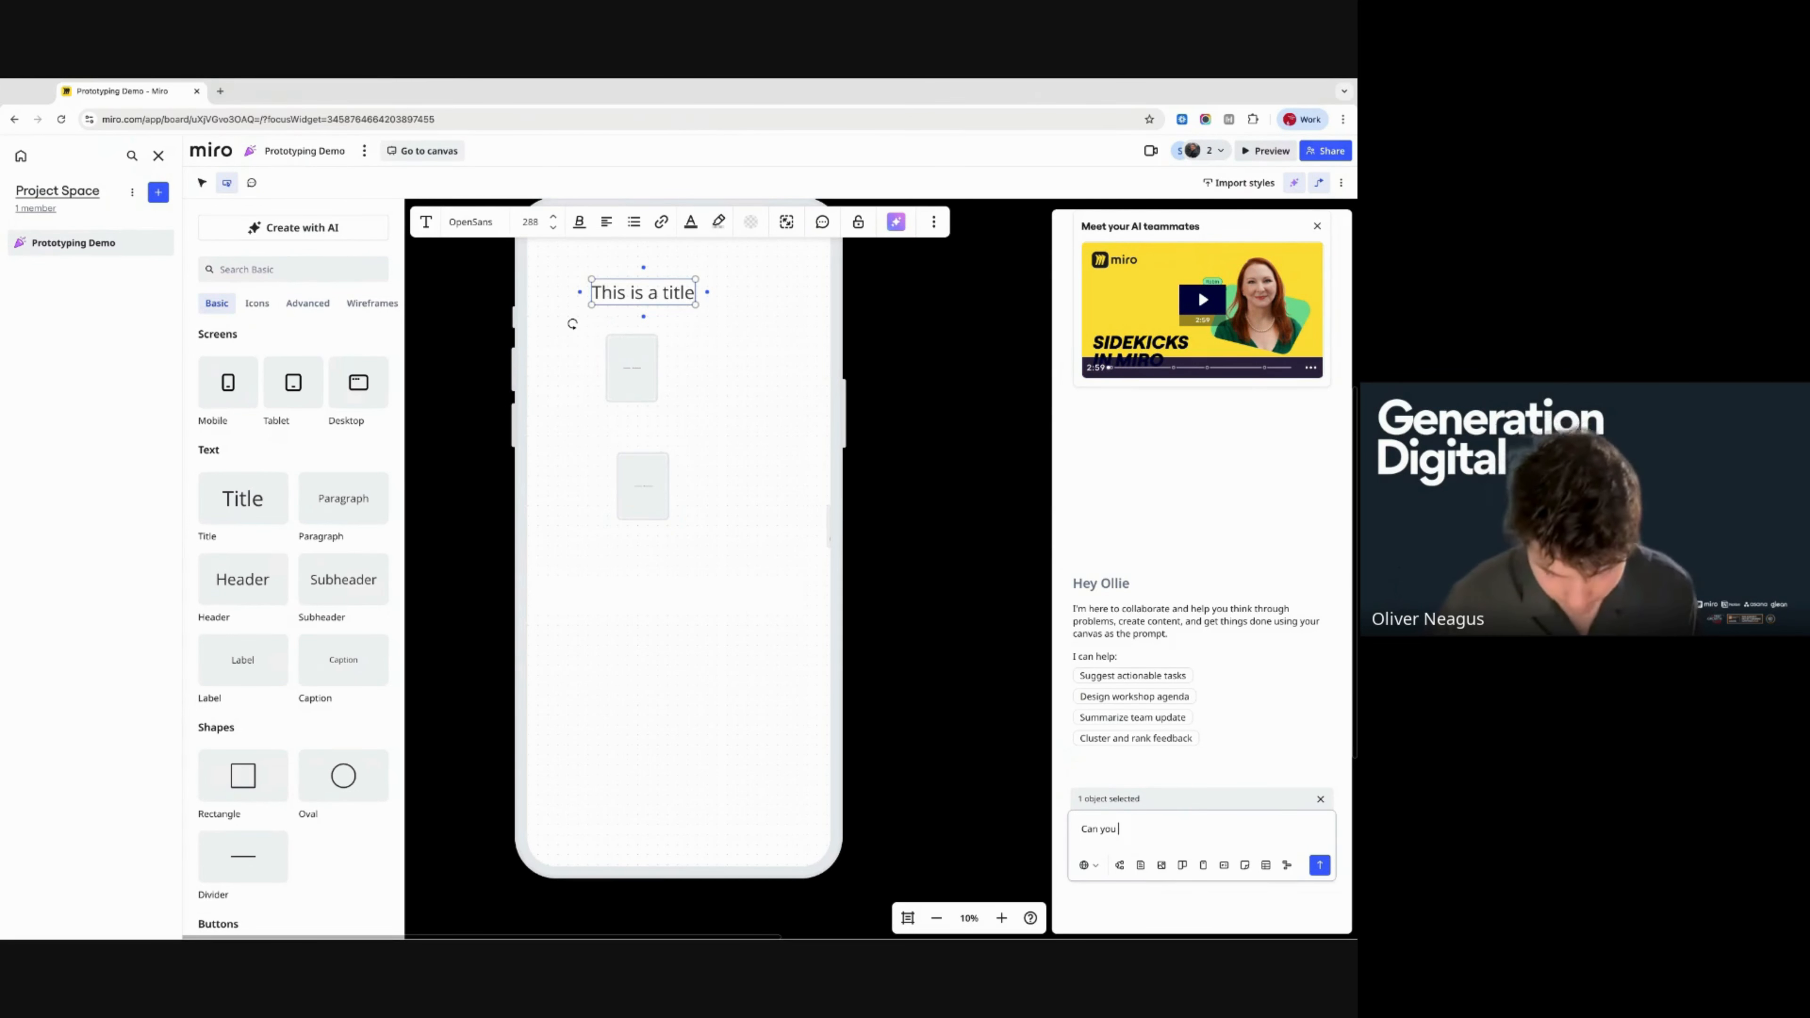
{"action": "type", "text": " c"}
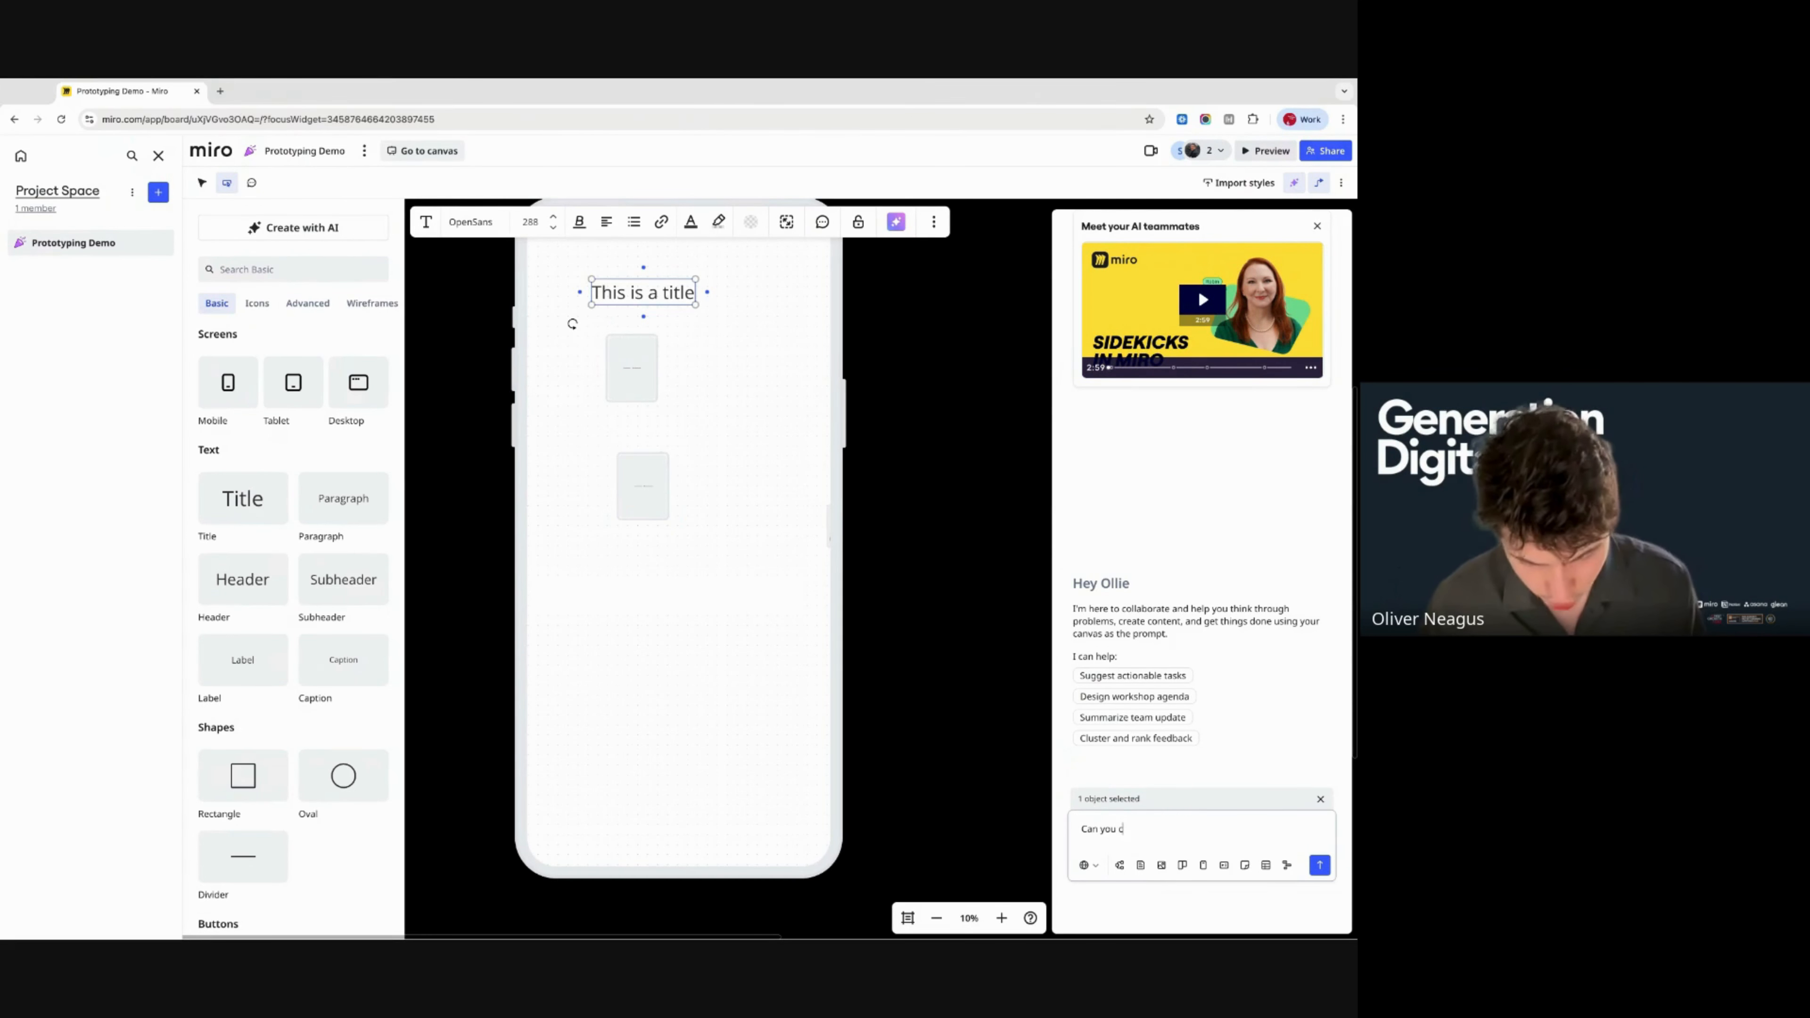
{"action": "type", "text": "hange the colou"}
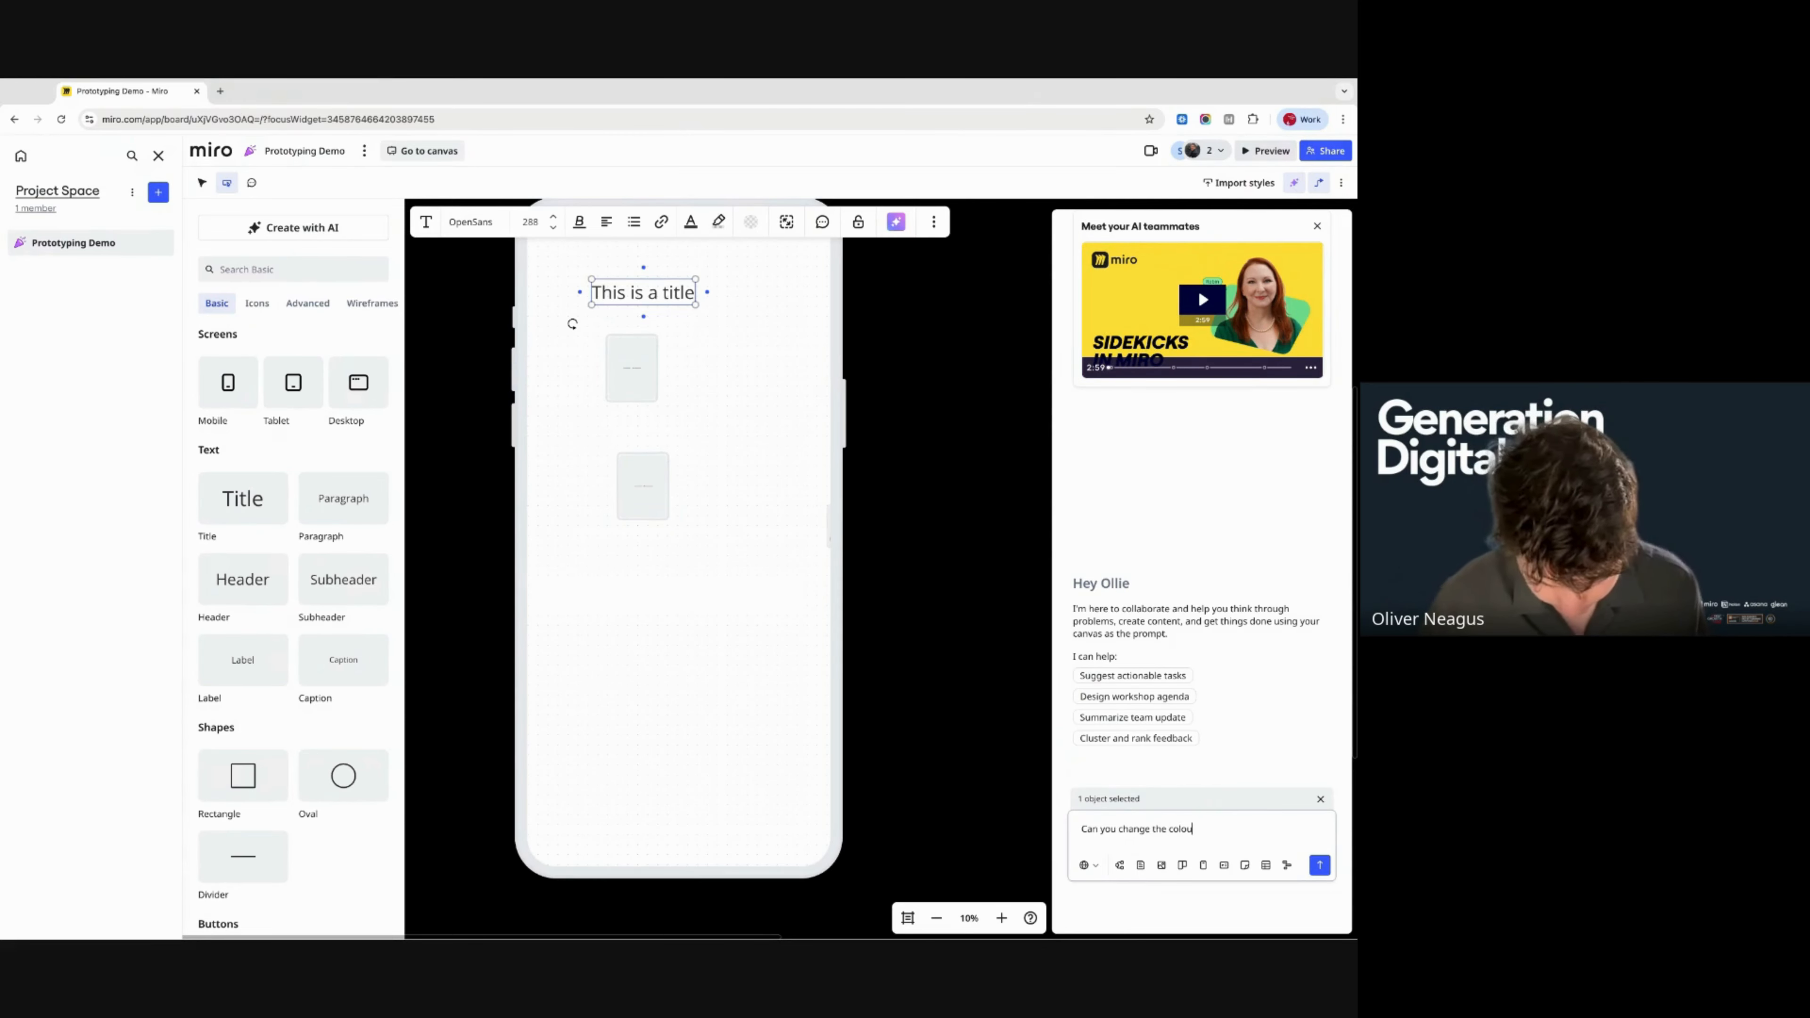
{"action": "type", "text": "r scheme on my p"}
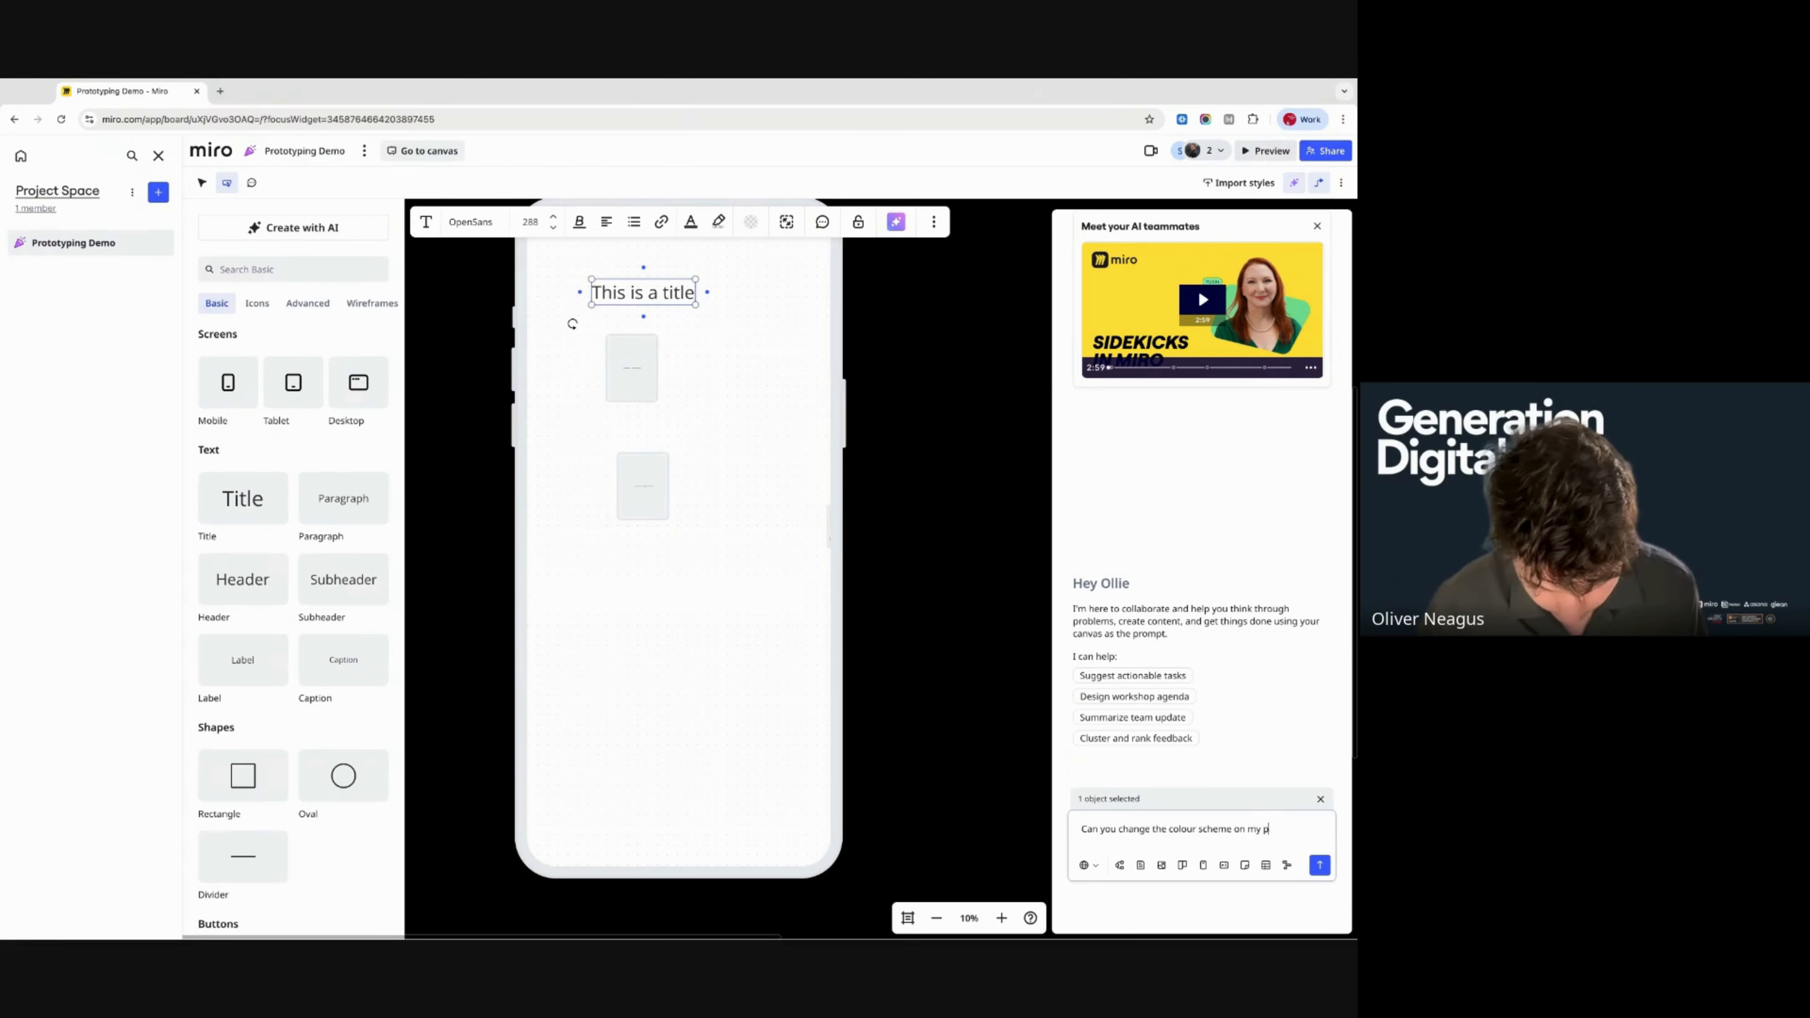
{"action": "type", "text": "rototype -"}
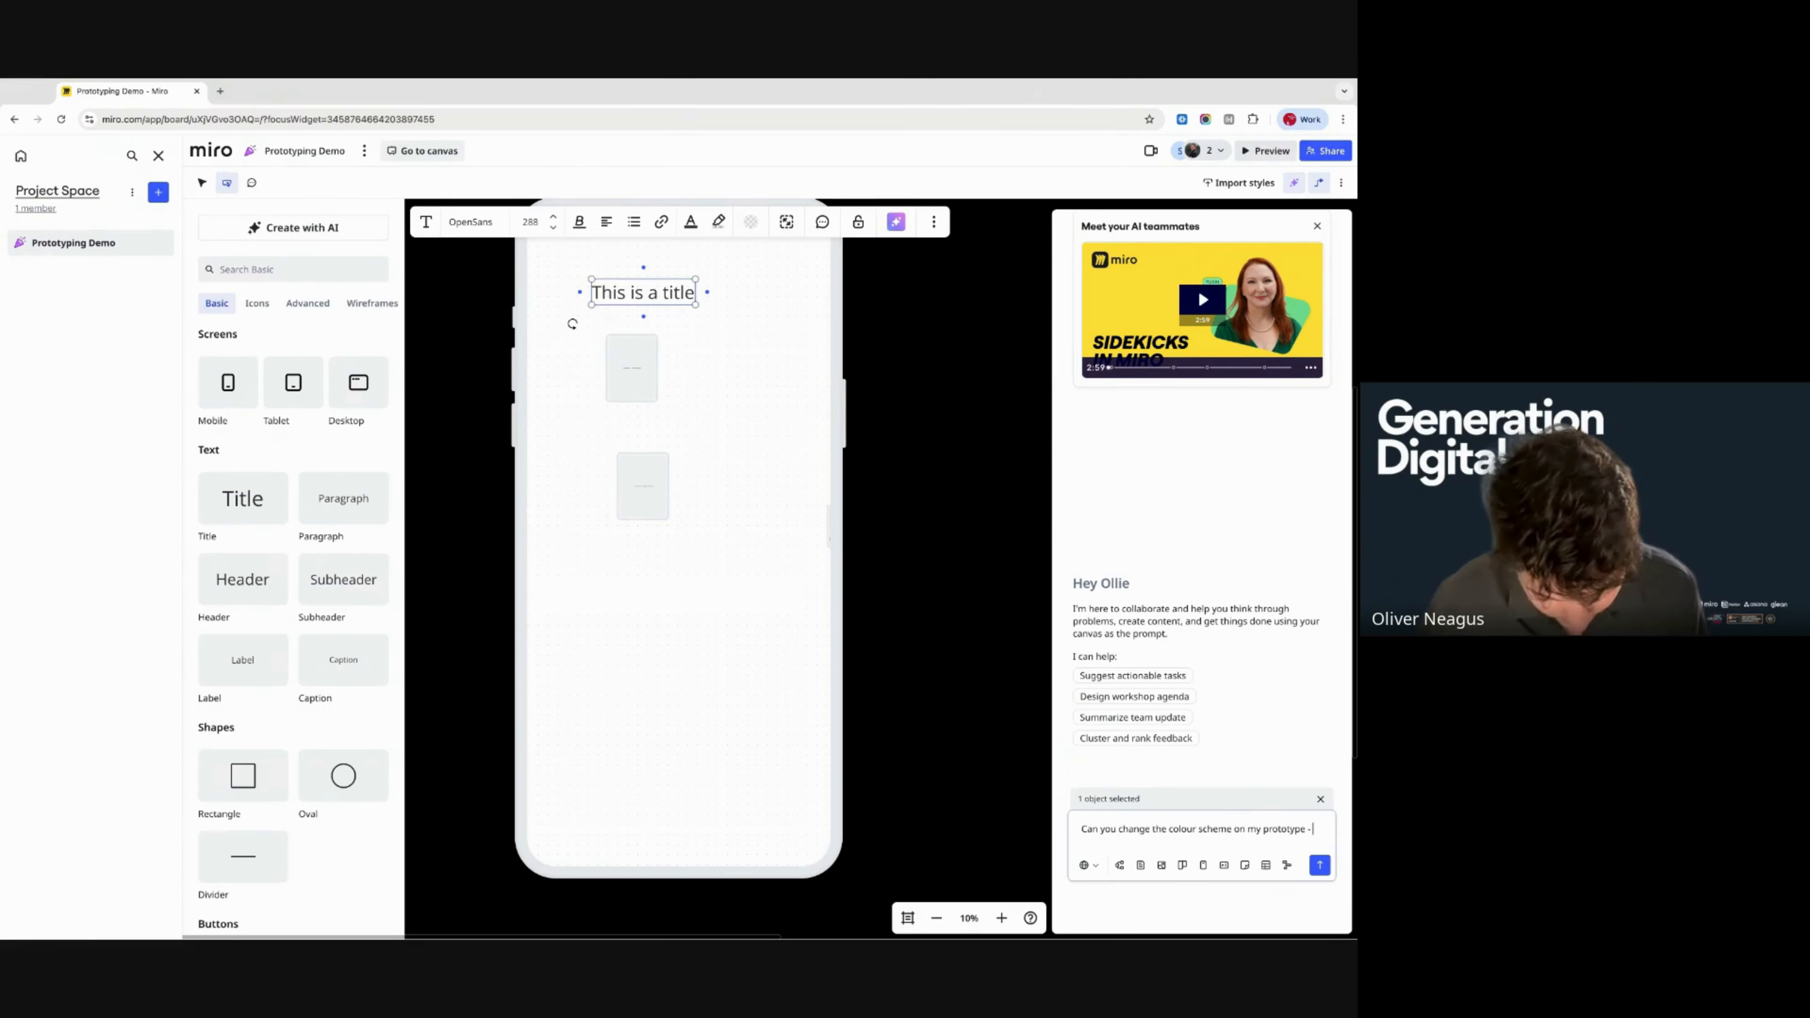
{"action": "type", "text": " replace the purple w"}
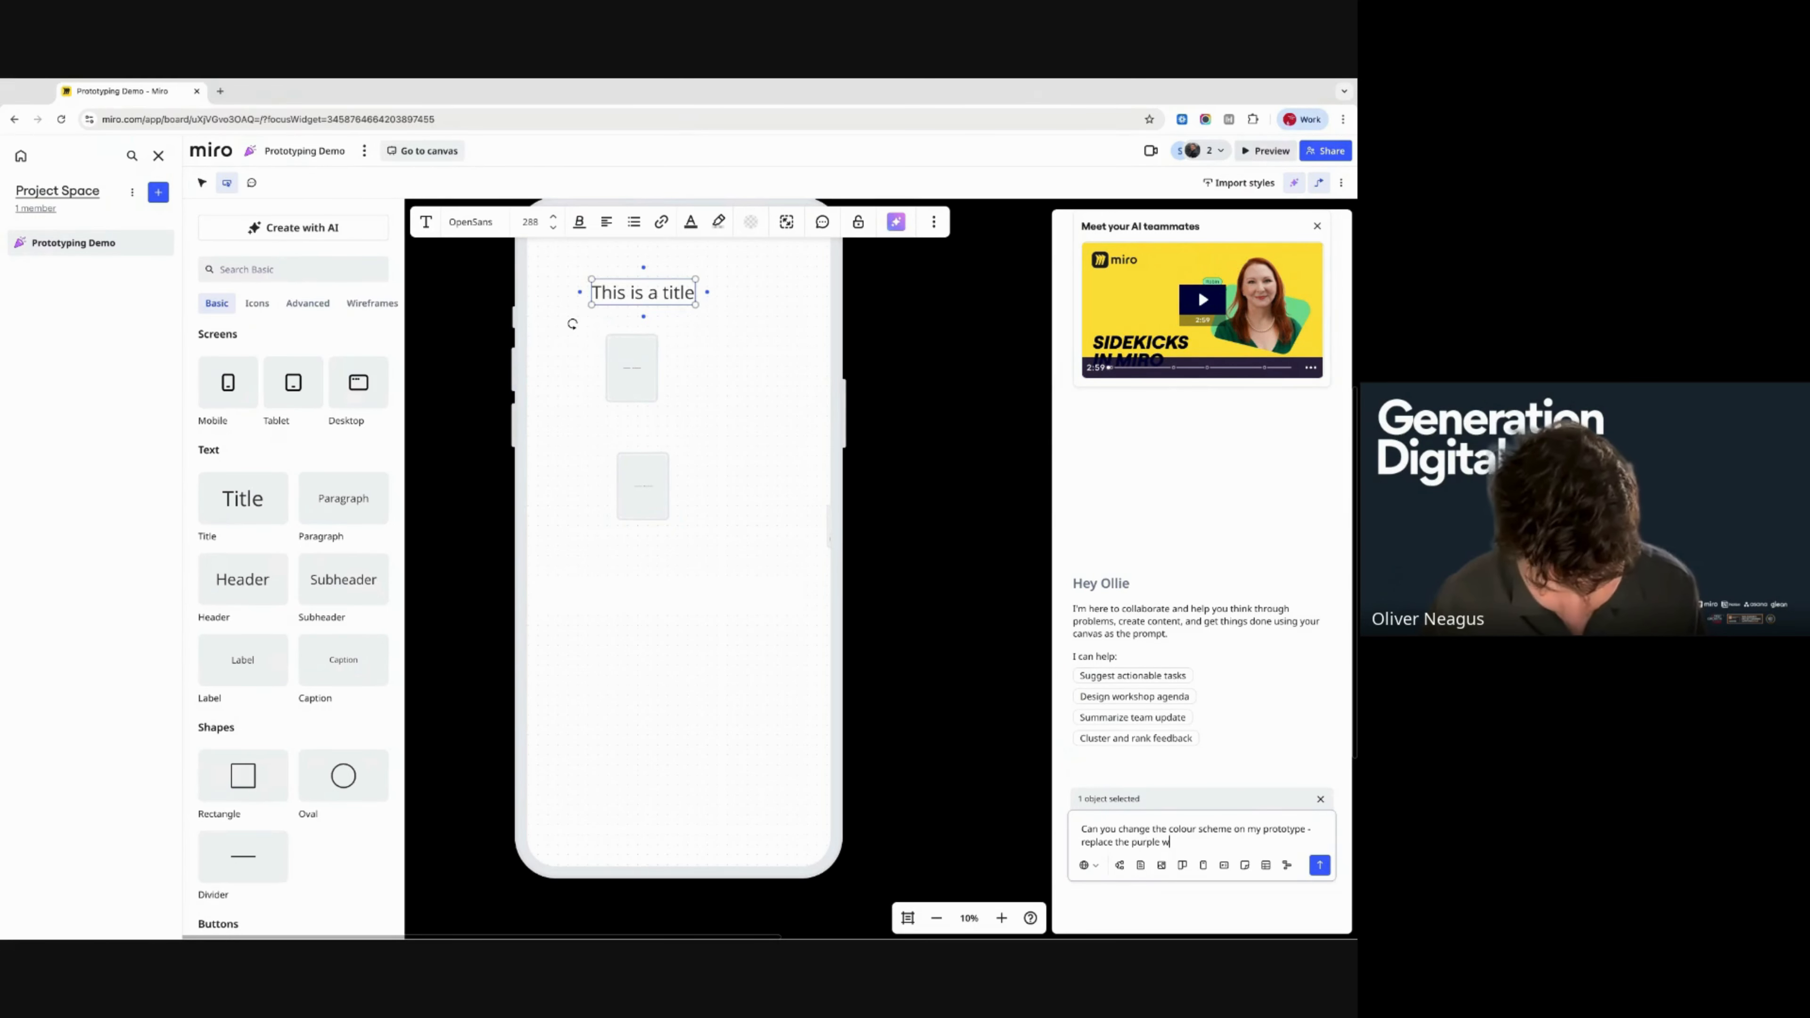
{"action": "type", "text": "ith gree"}
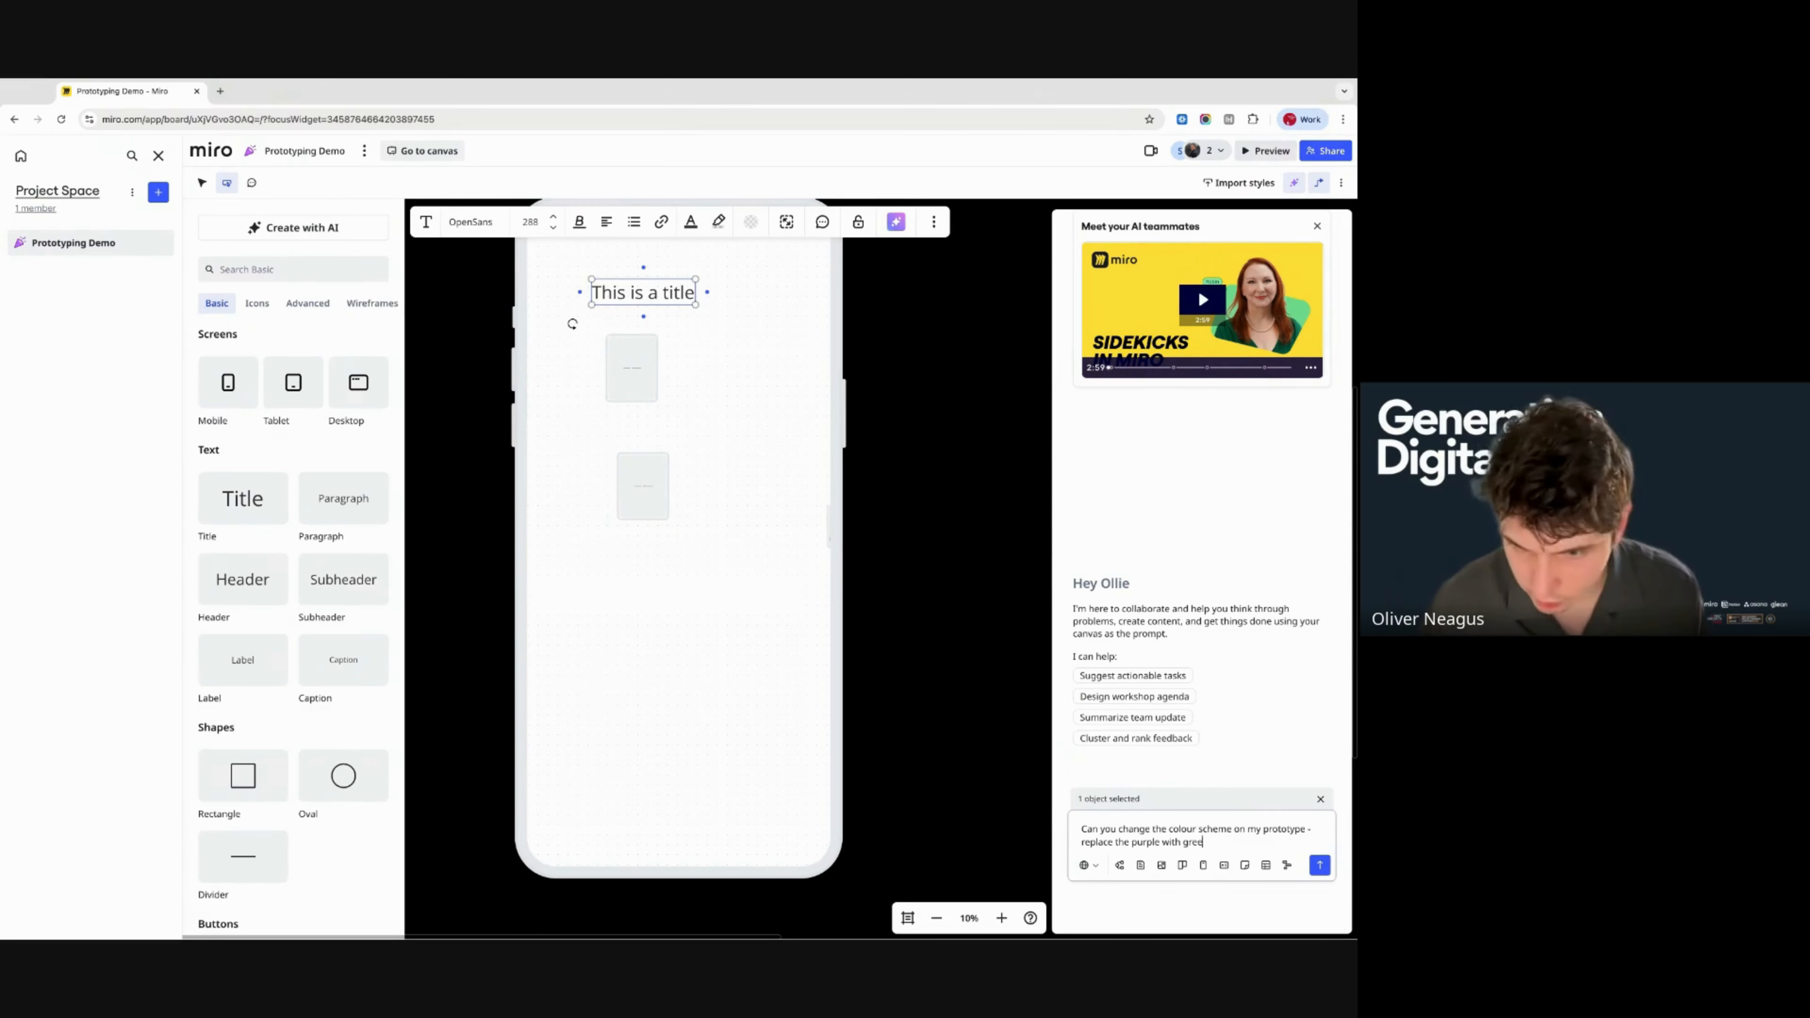
{"action": "type", "text": "n"}
{"action": "key", "text": "Return"}
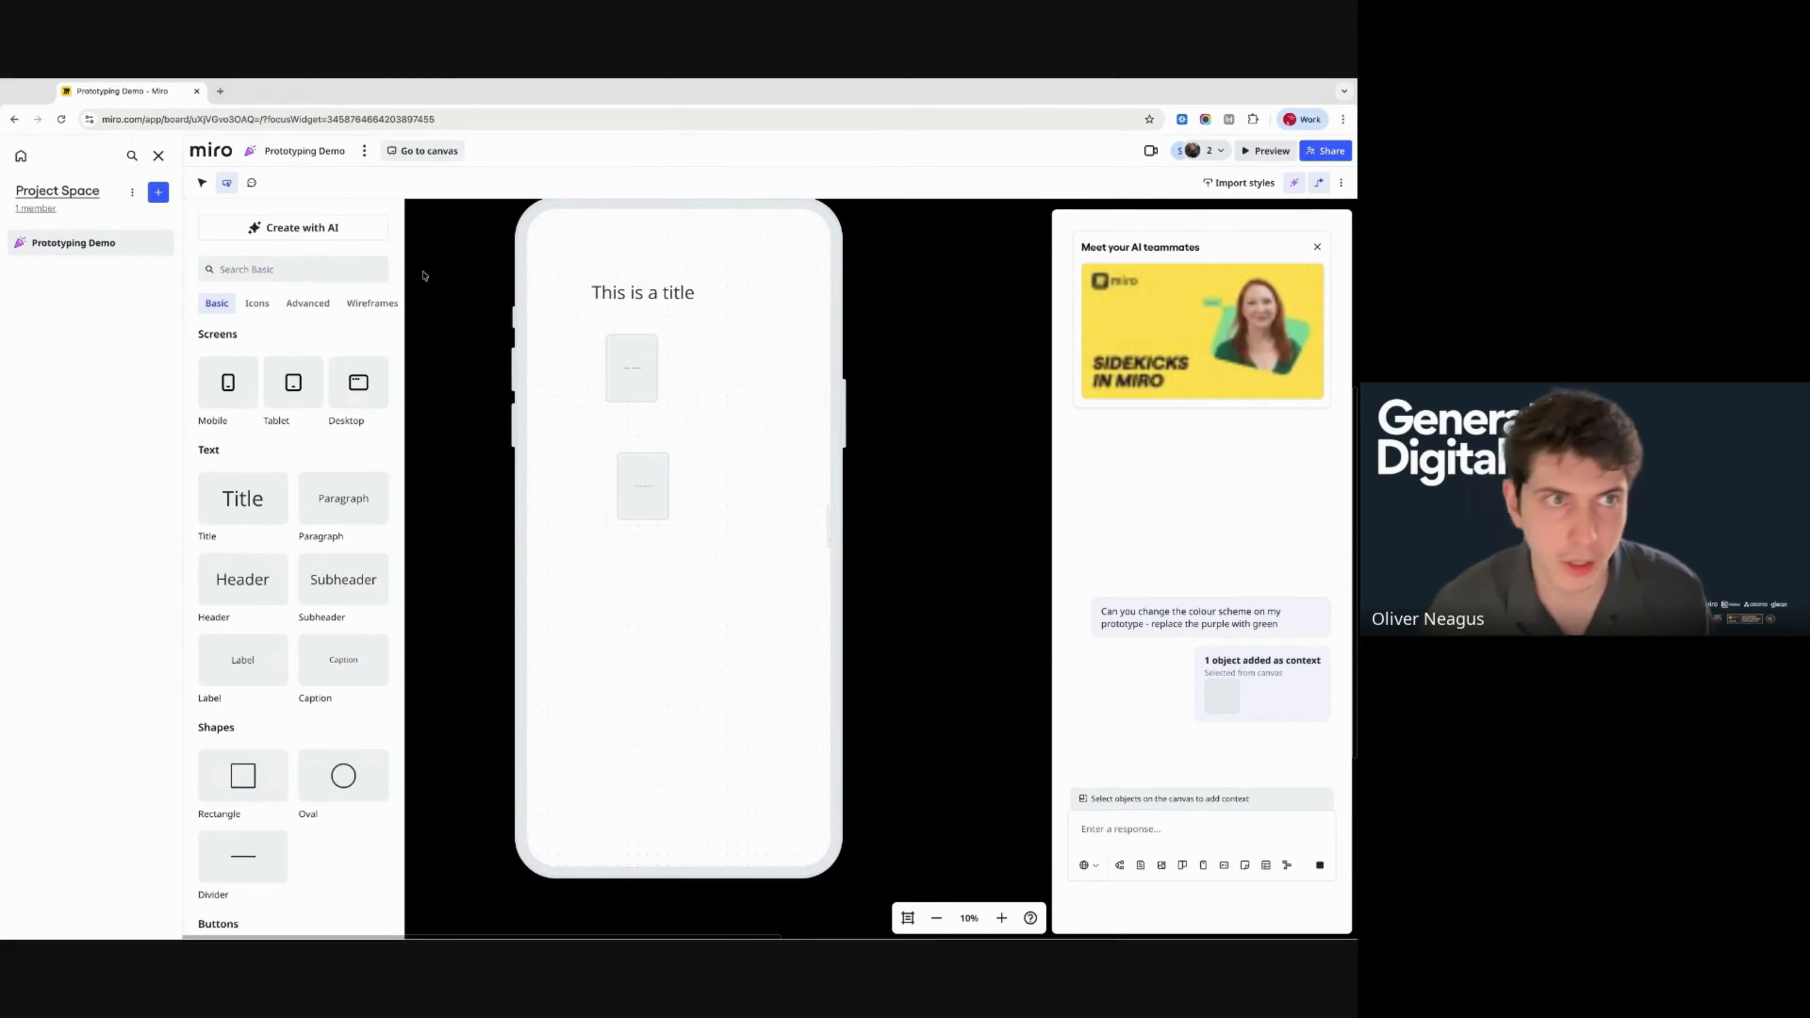
- On the main canvas, select all the Habit Coach prototype screens
{"action": "left_click", "coordinate": [423, 150]}
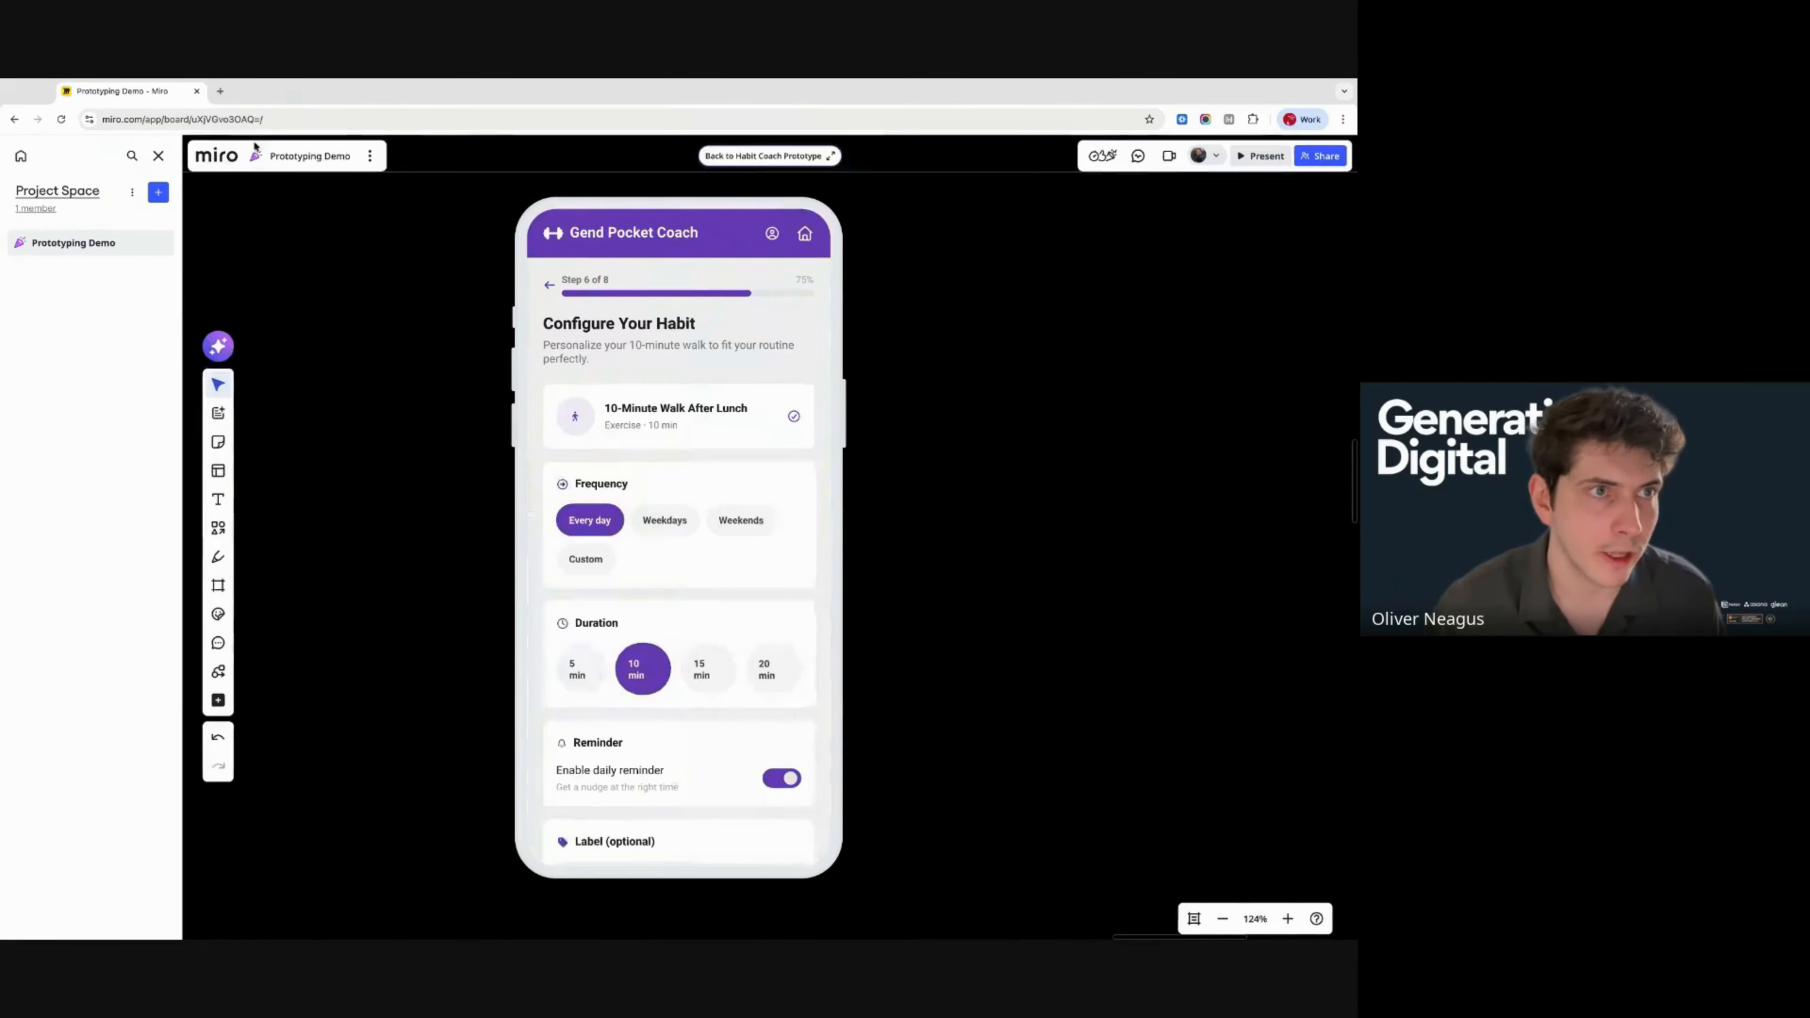
{"action": "left_click", "coordinate": [61, 119]}
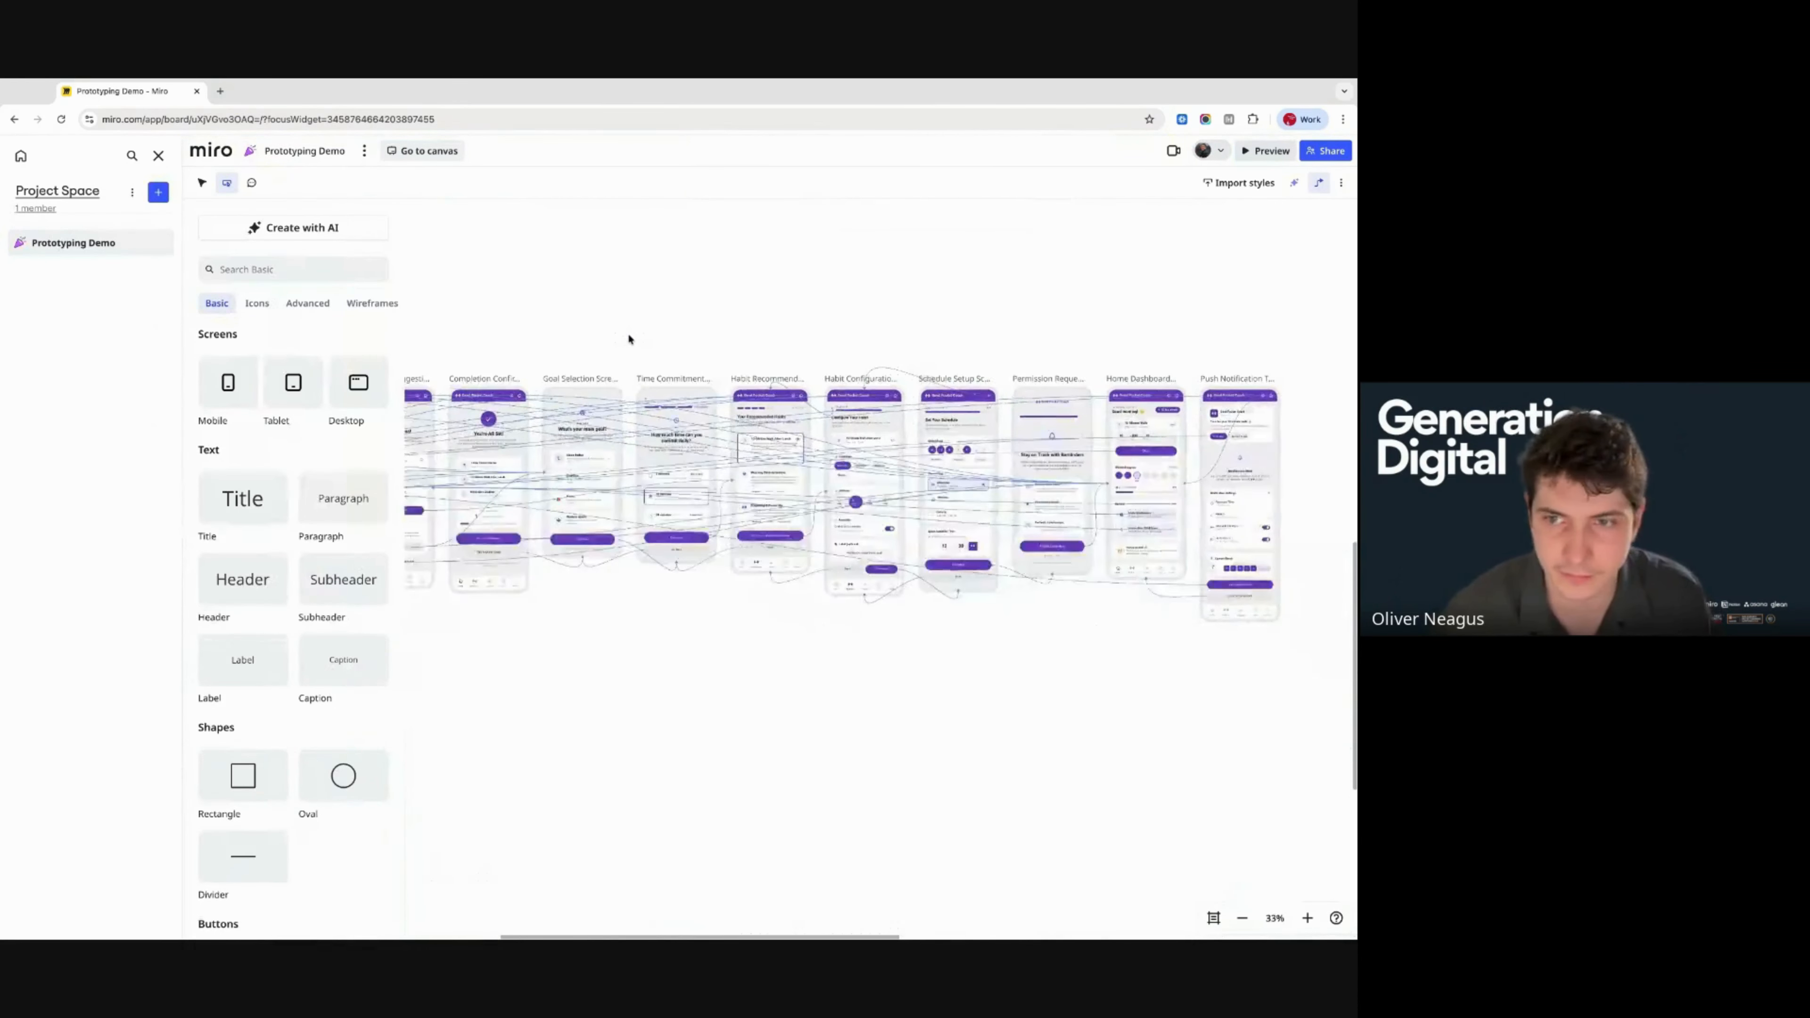
{"action": "left_click_drag", "start_coordinate": [509, 351], "coordinate": [1326, 594]}
{"action": "scroll", "coordinate": [534, 251], "scroll_direction": "right", "scroll_amount": 2}
{"action": "scroll", "coordinate": [534, 252], "scroll_direction": "up", "scroll_amount": 4}
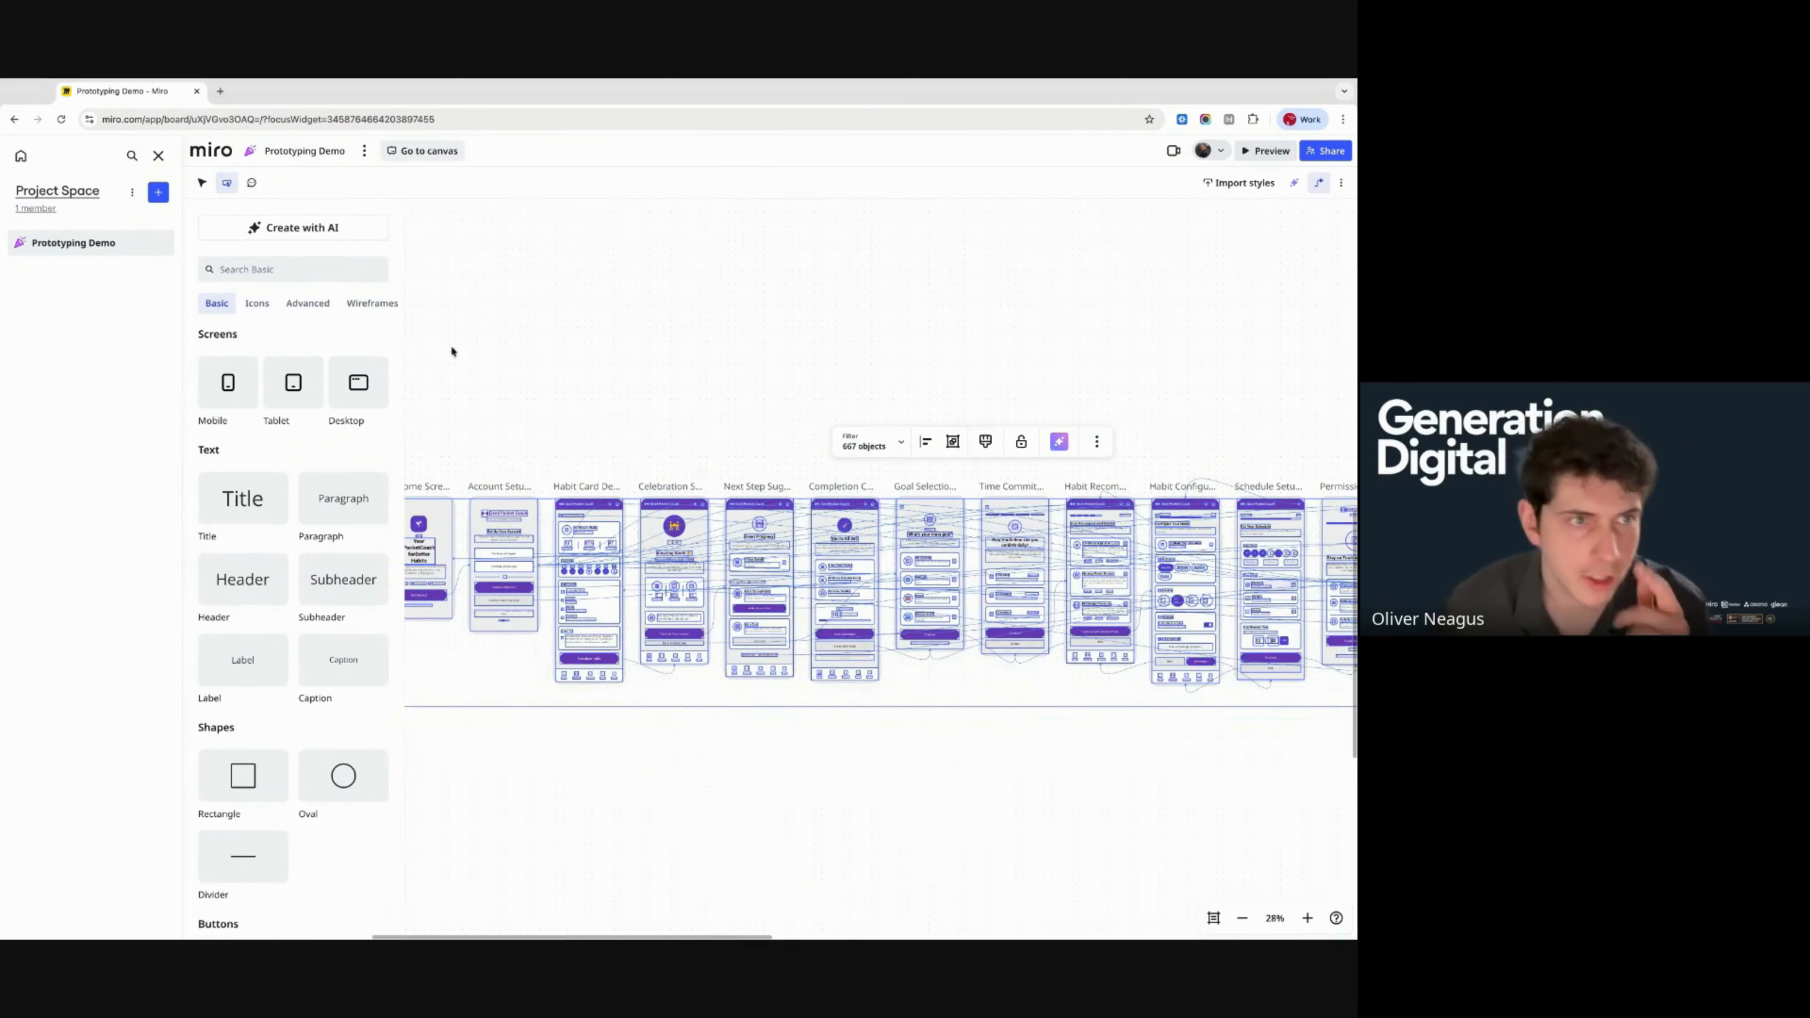
- Request a green tablet multi-screen payment and checkout flow with an Apple Pay option
{"action": "left_click", "coordinate": [333, 230]}
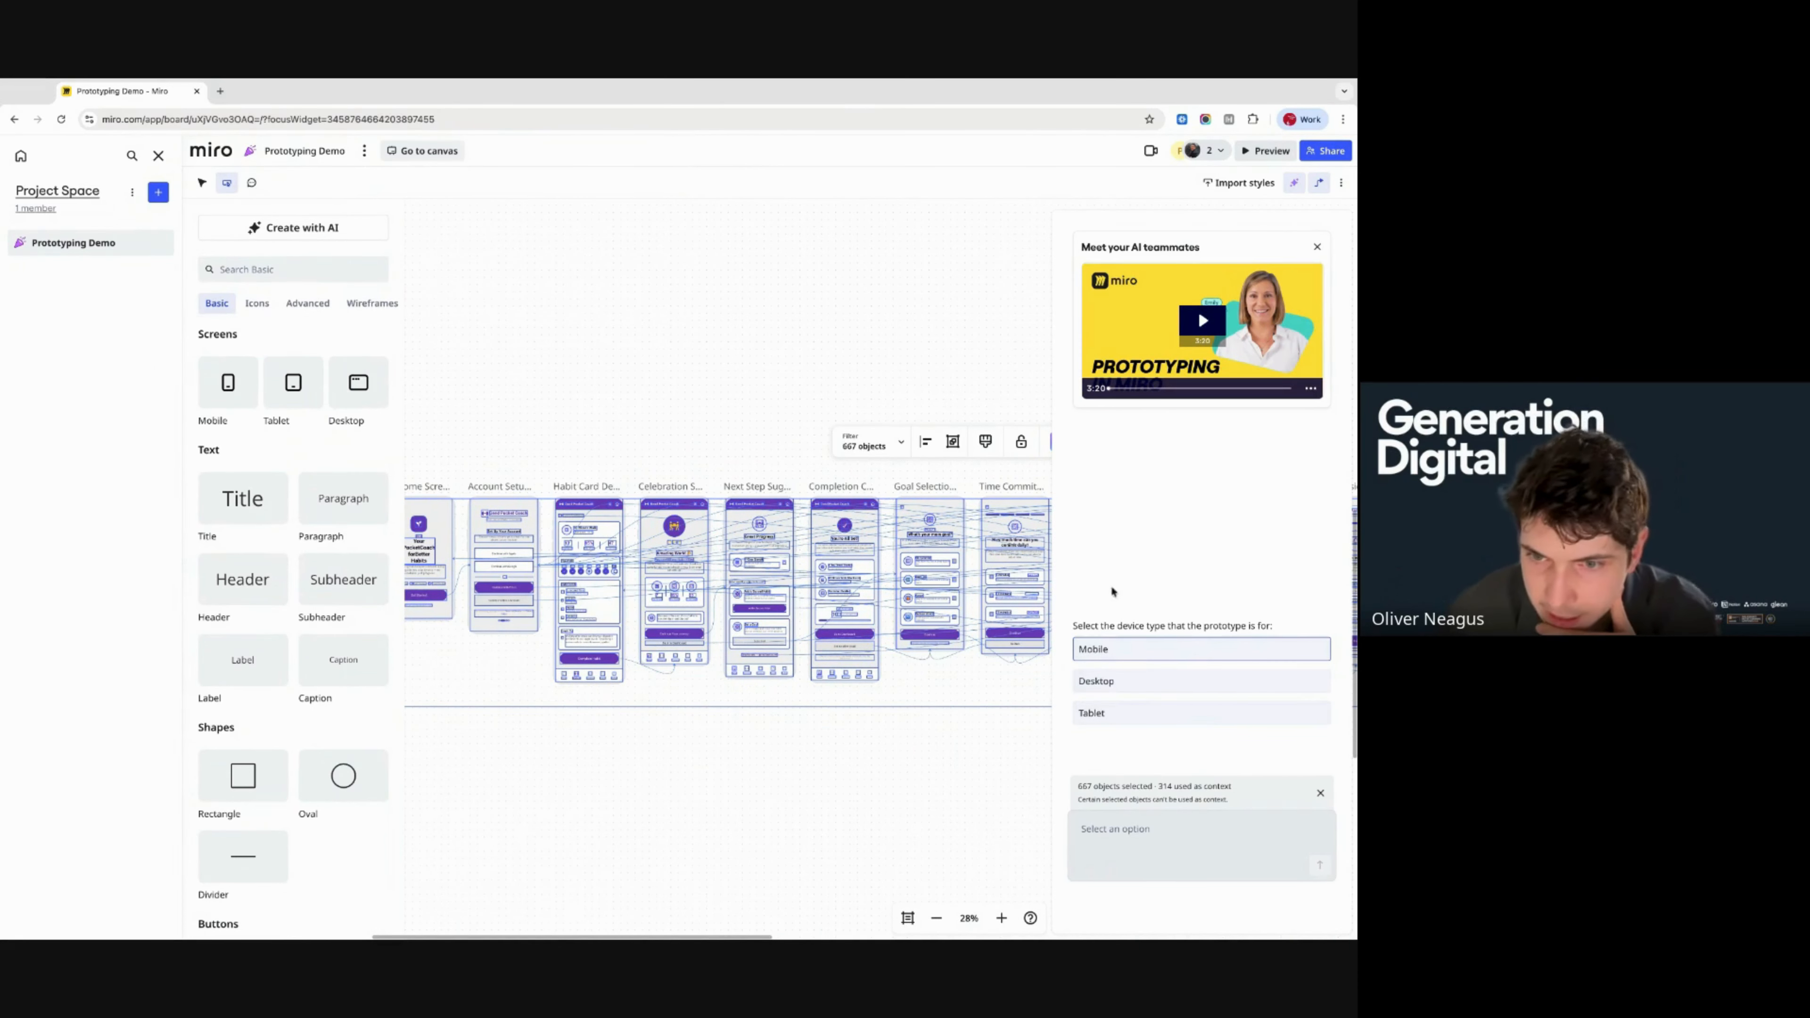
{"action": "scroll", "coordinate": [849, 694], "scroll_direction": "left", "scroll_amount": 1}
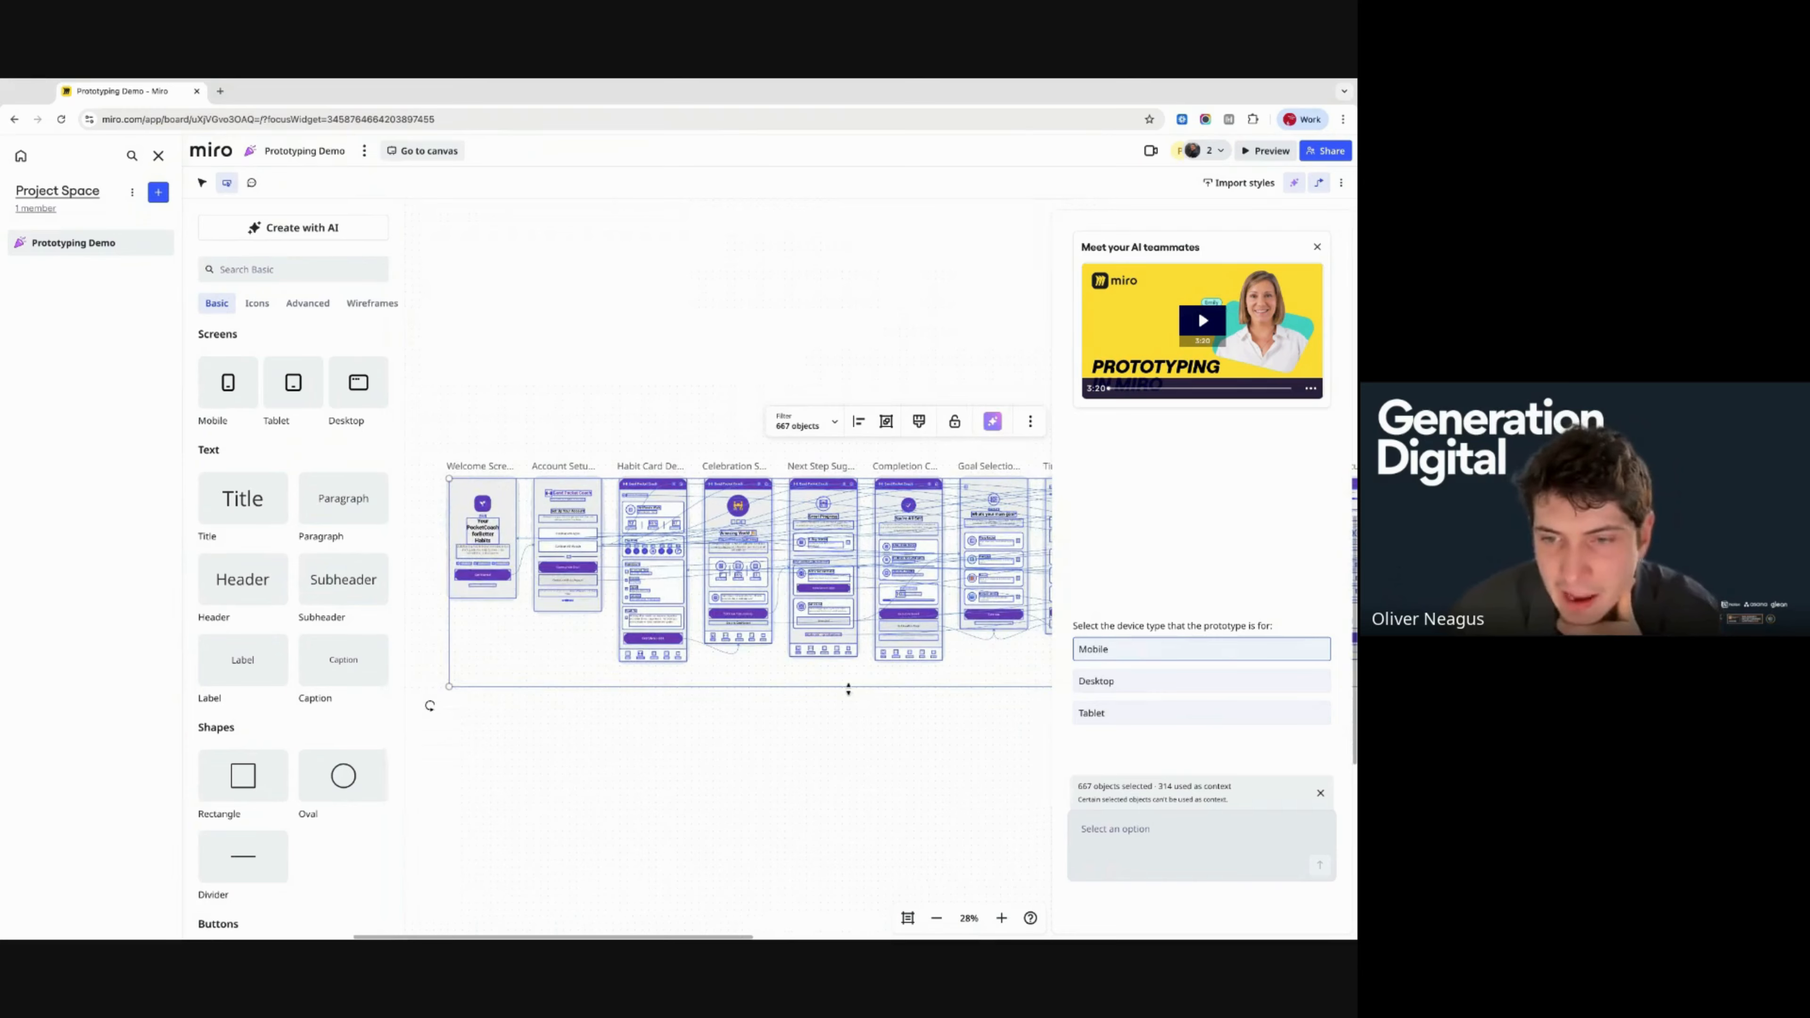
{"action": "left_click", "coordinate": [1196, 724]}
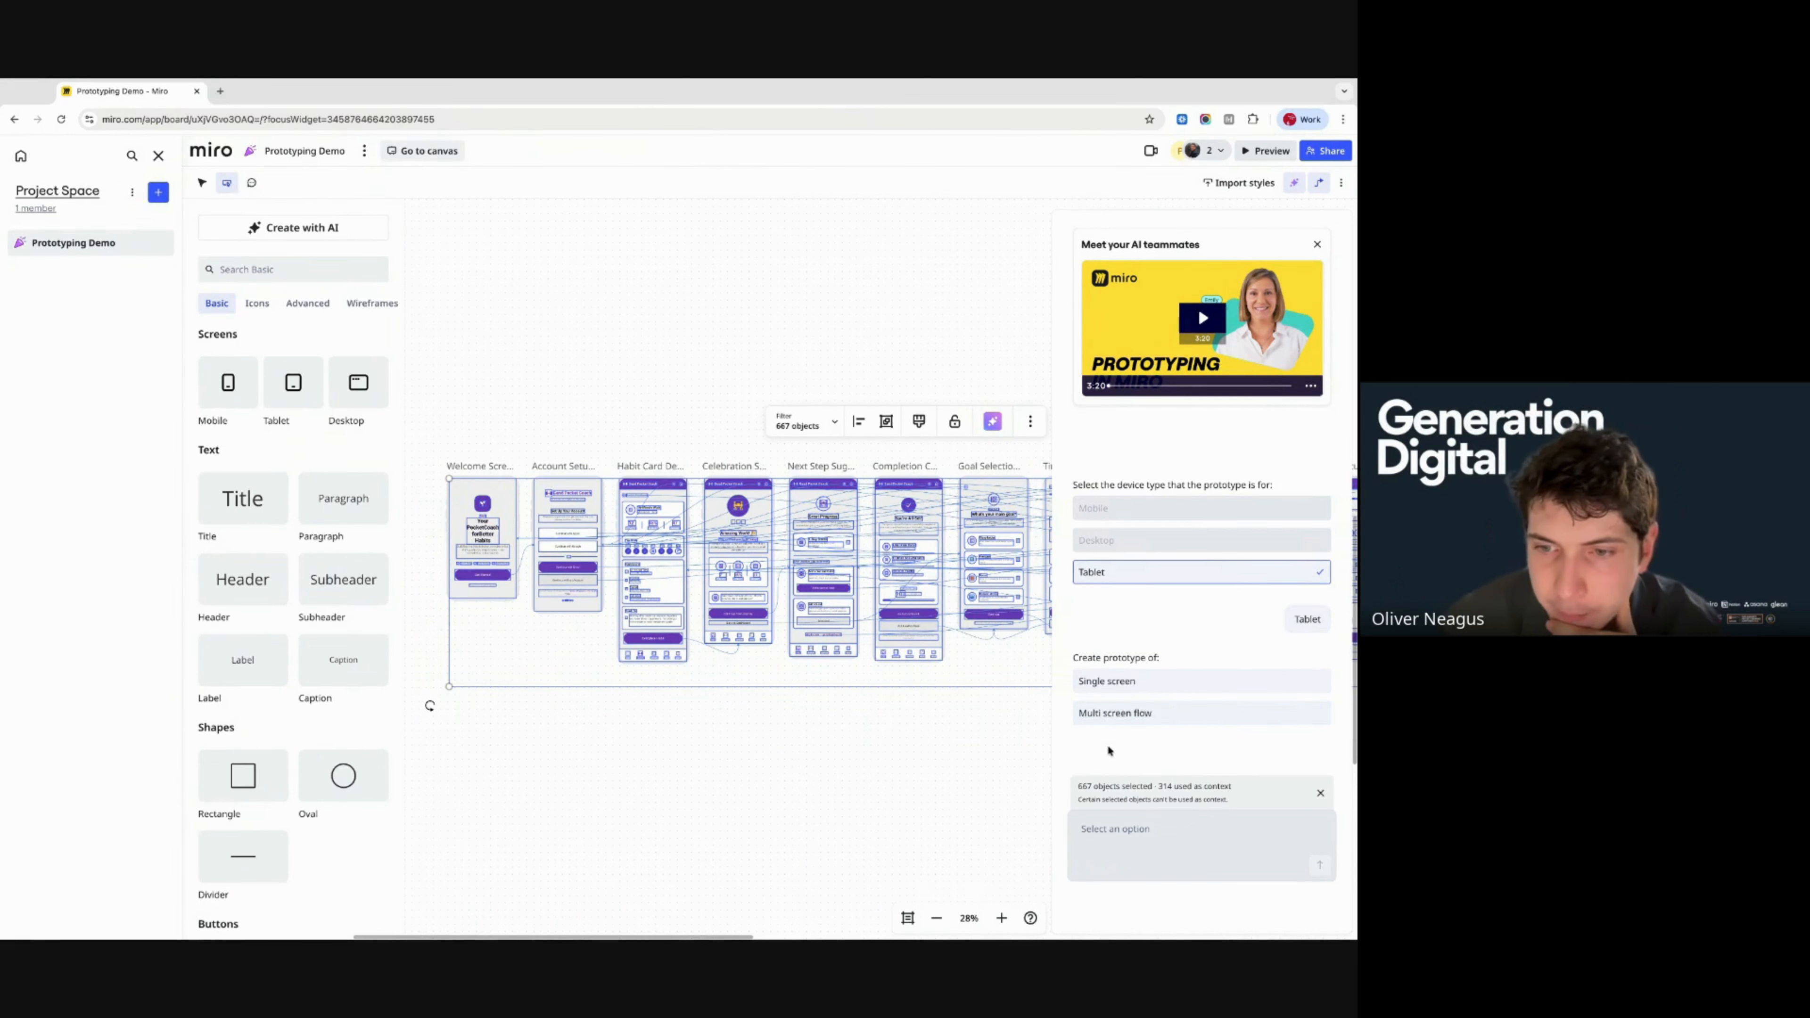
{"action": "left_click", "coordinate": [1133, 717]}
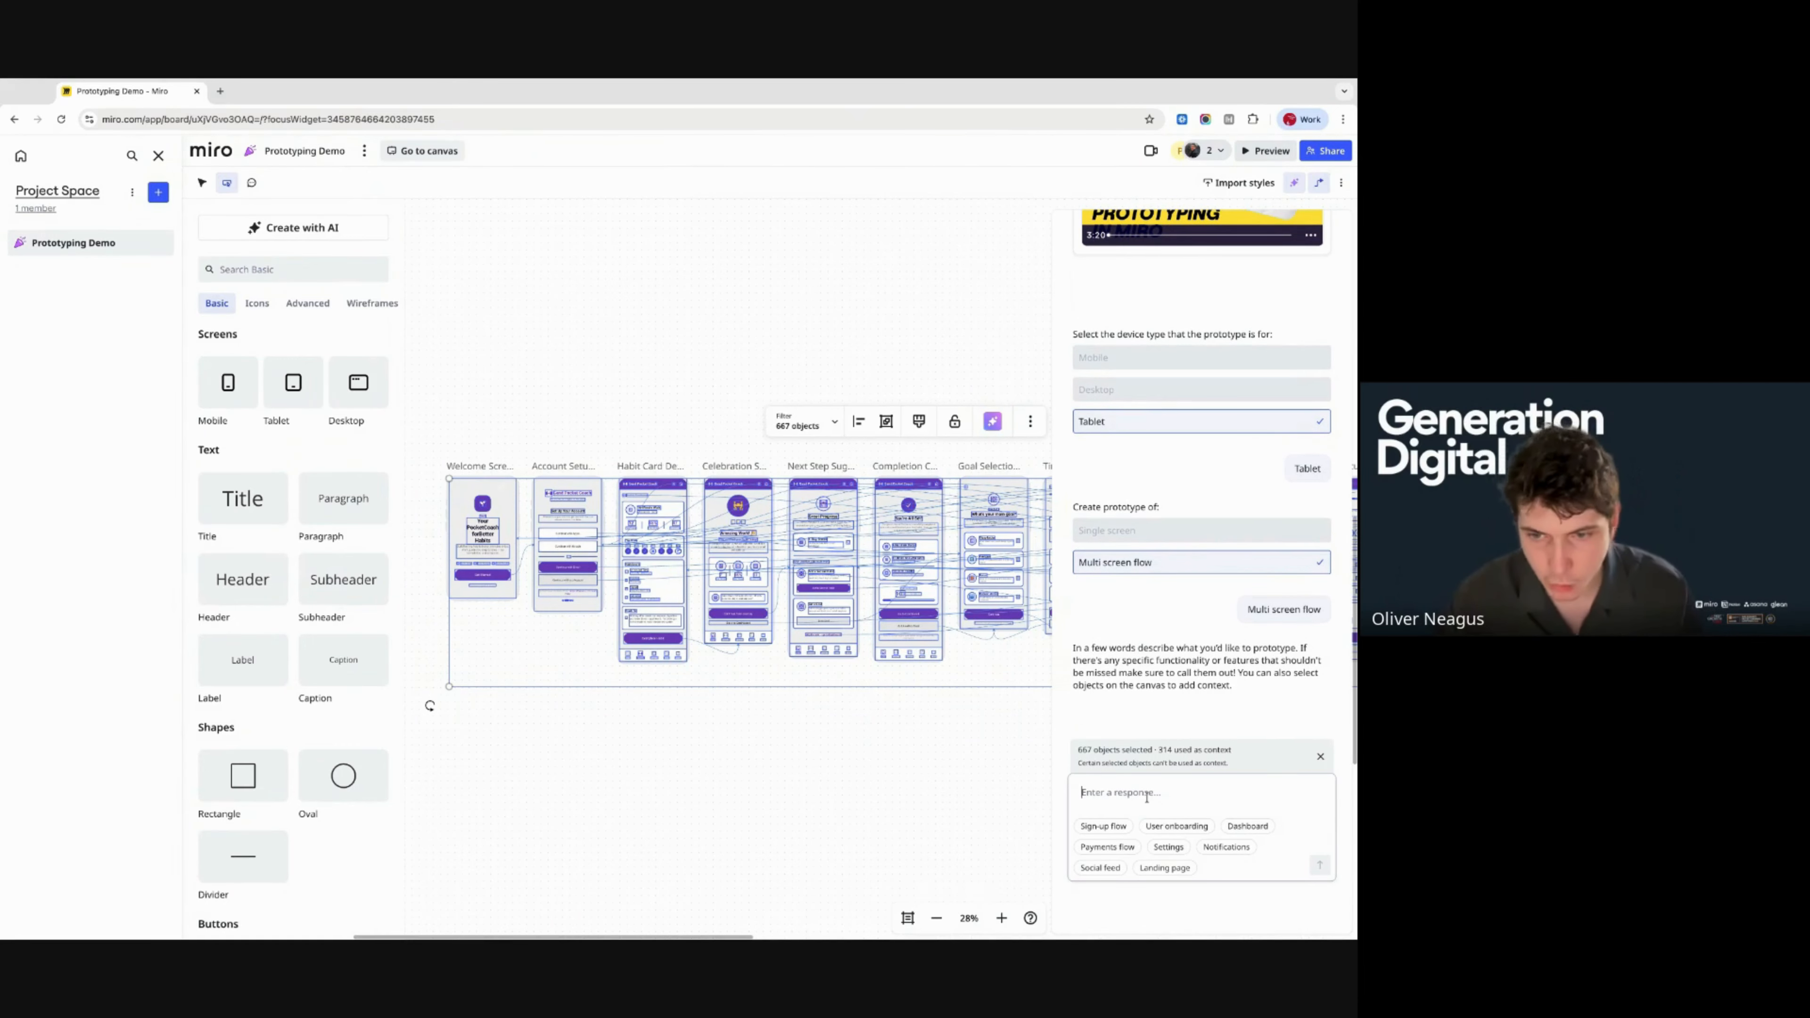
{"action": "left_click", "coordinate": [1108, 848]}
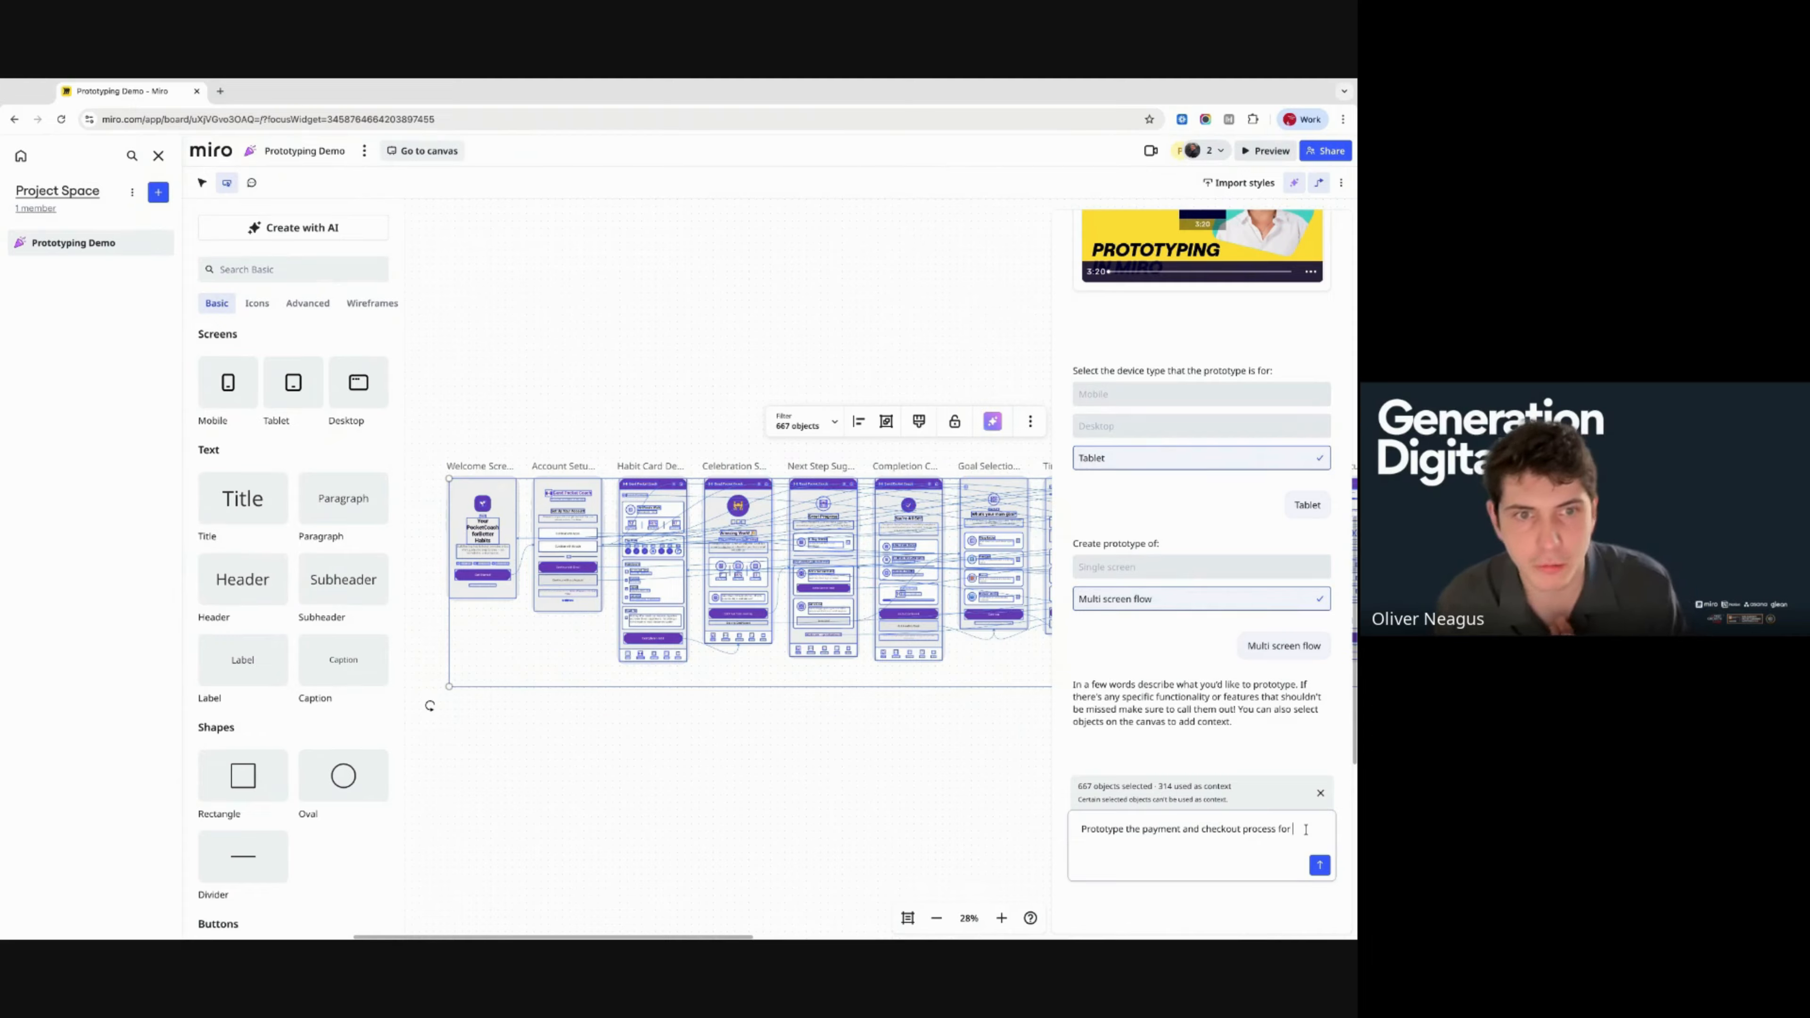
{"action": "type", "text": "Habit t"}
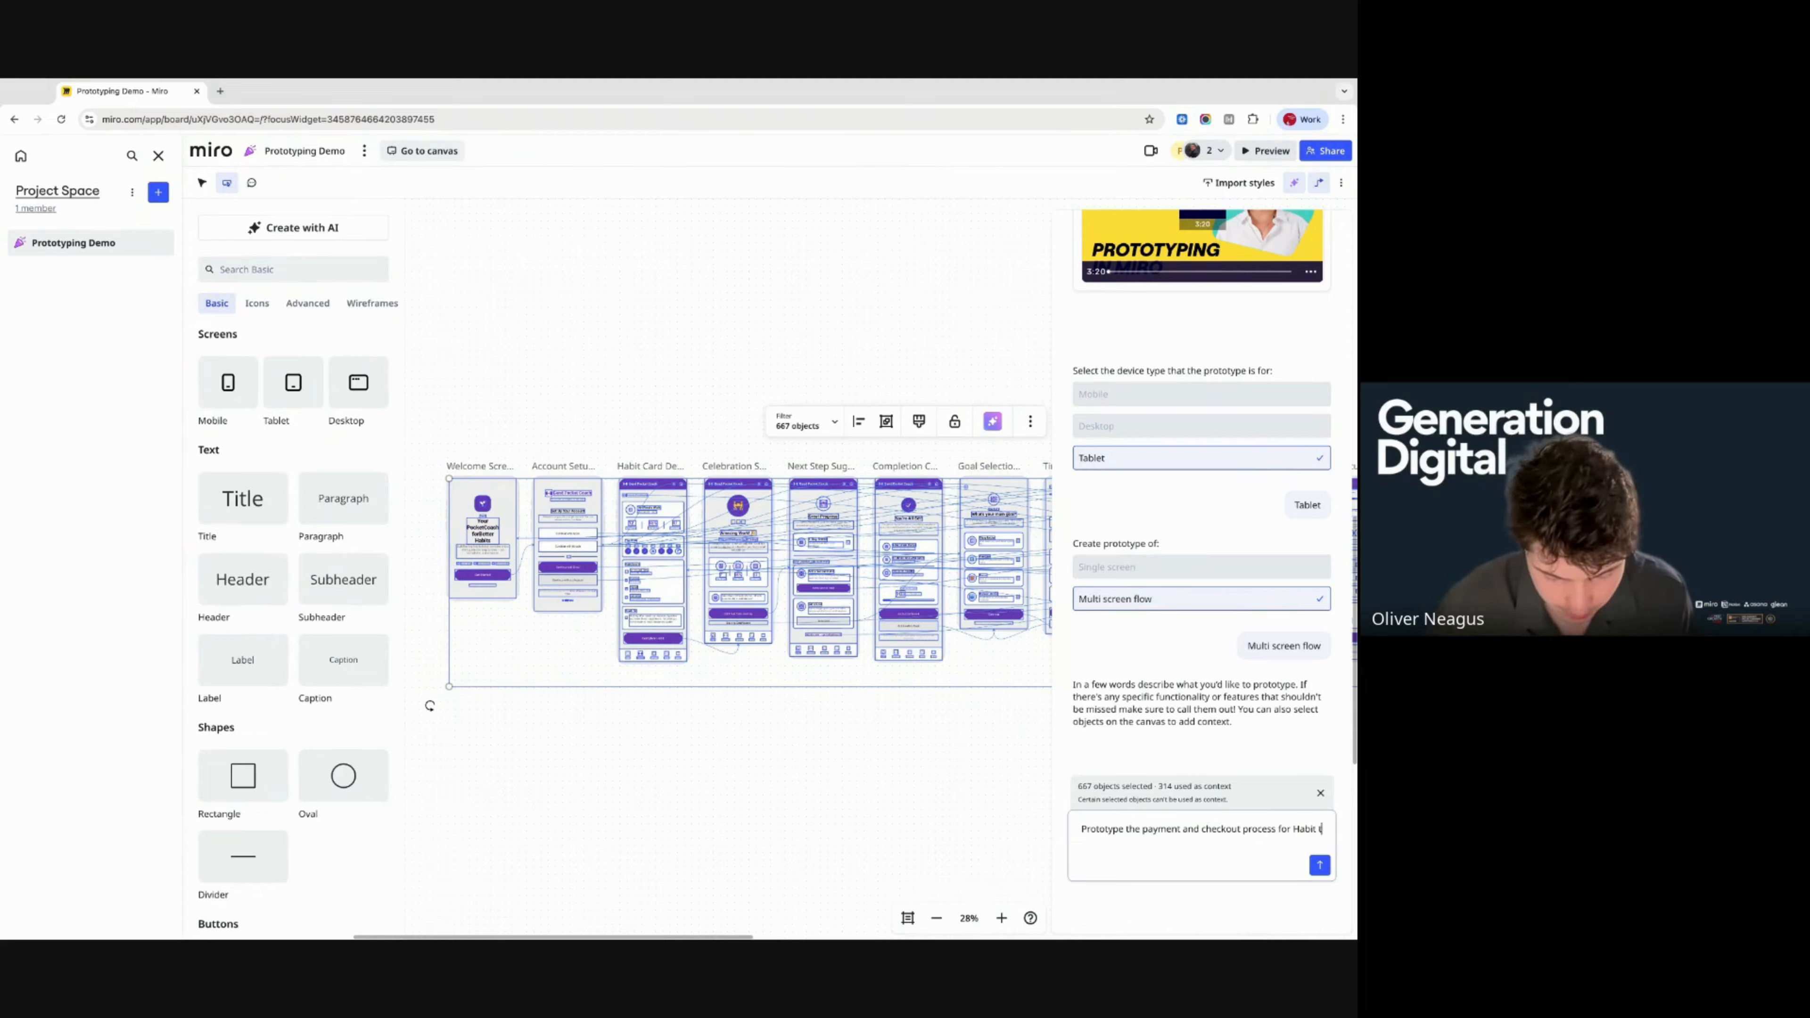
{"action": "type", "text": "racker, using the exsi"}
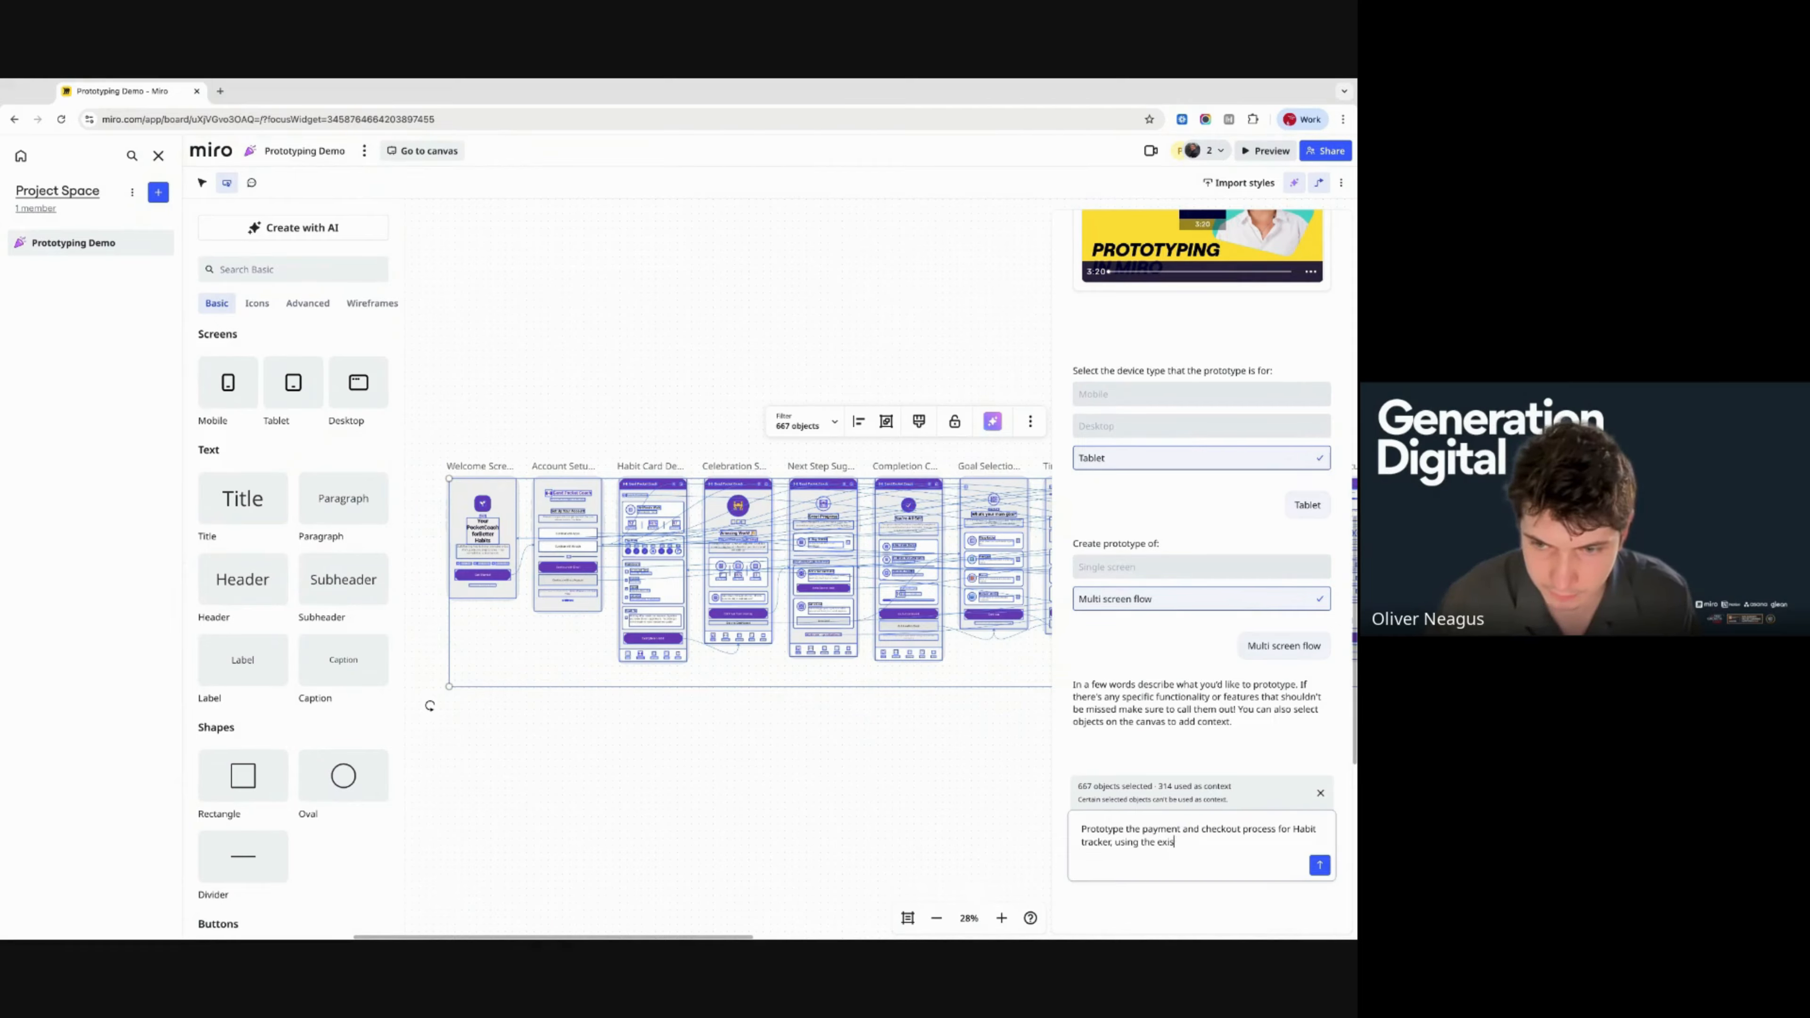
{"action": "type", "text": "ting flpw"}
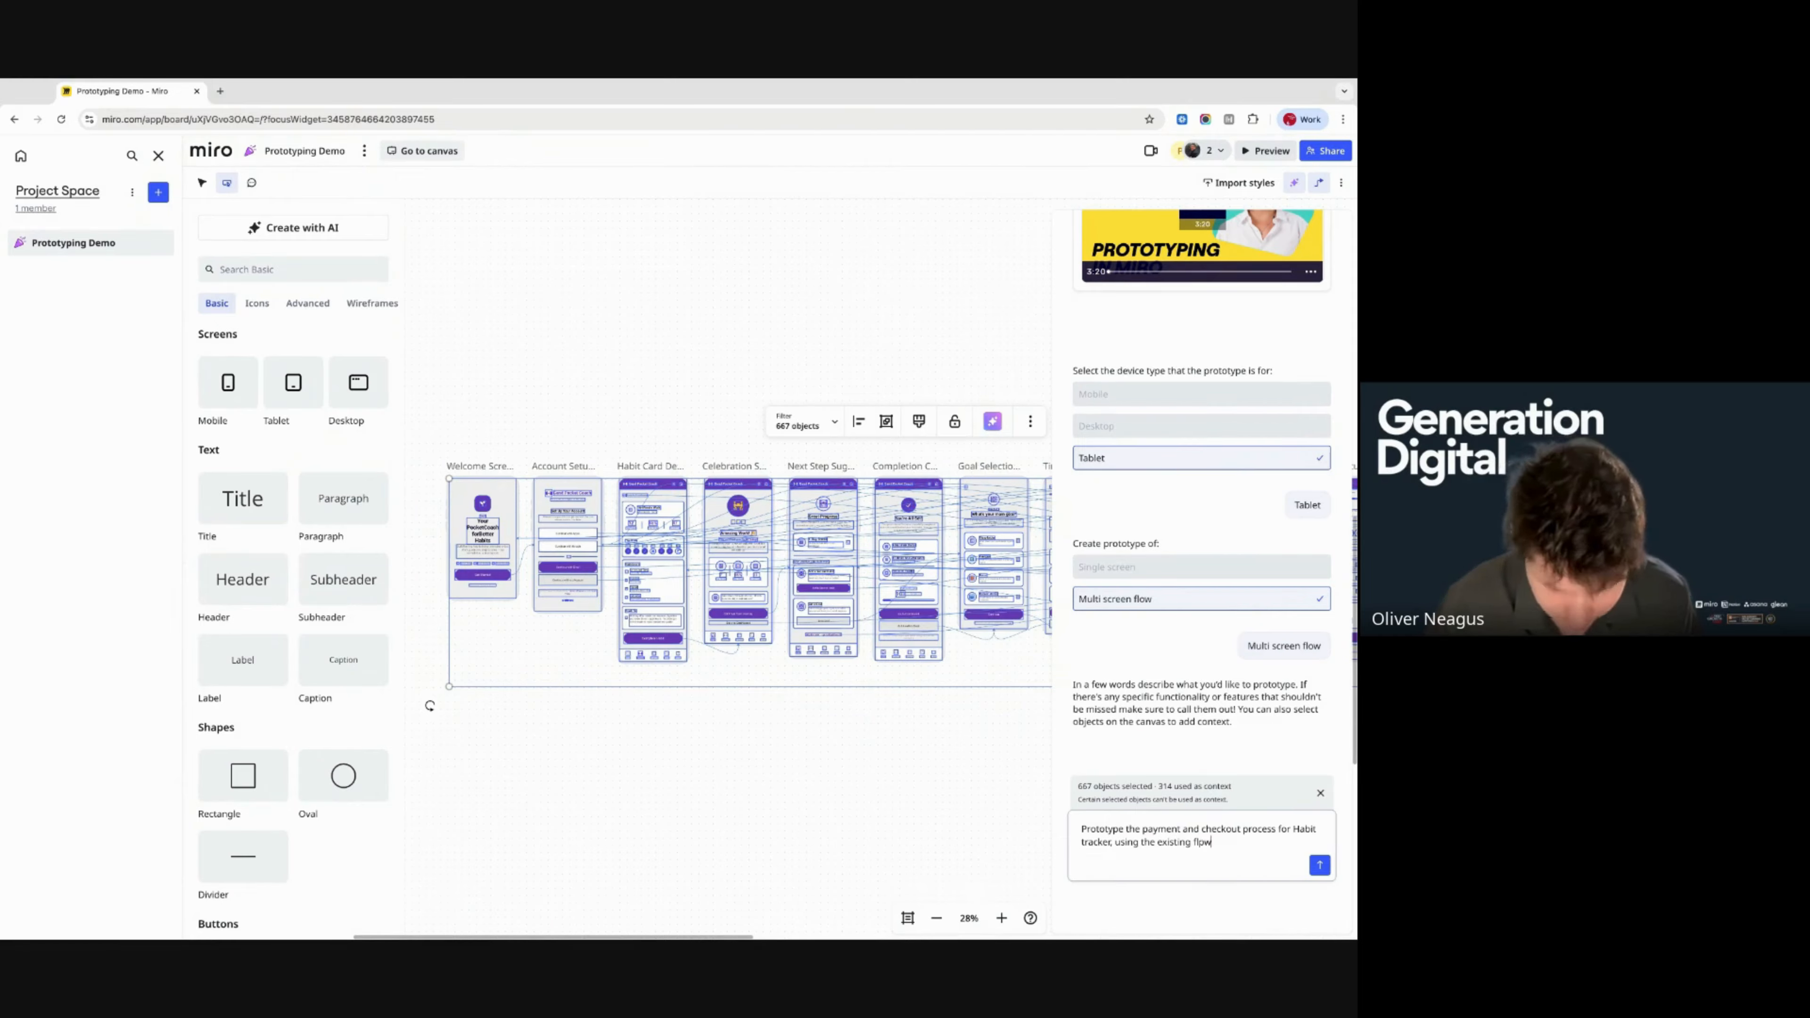
{"action": "key", "text": "BackSpace"}
{"action": "key", "text": "BackSpace"}
{"action": "key", "text": "BackSpace"}
{"action": "type", "text": "ow - "}
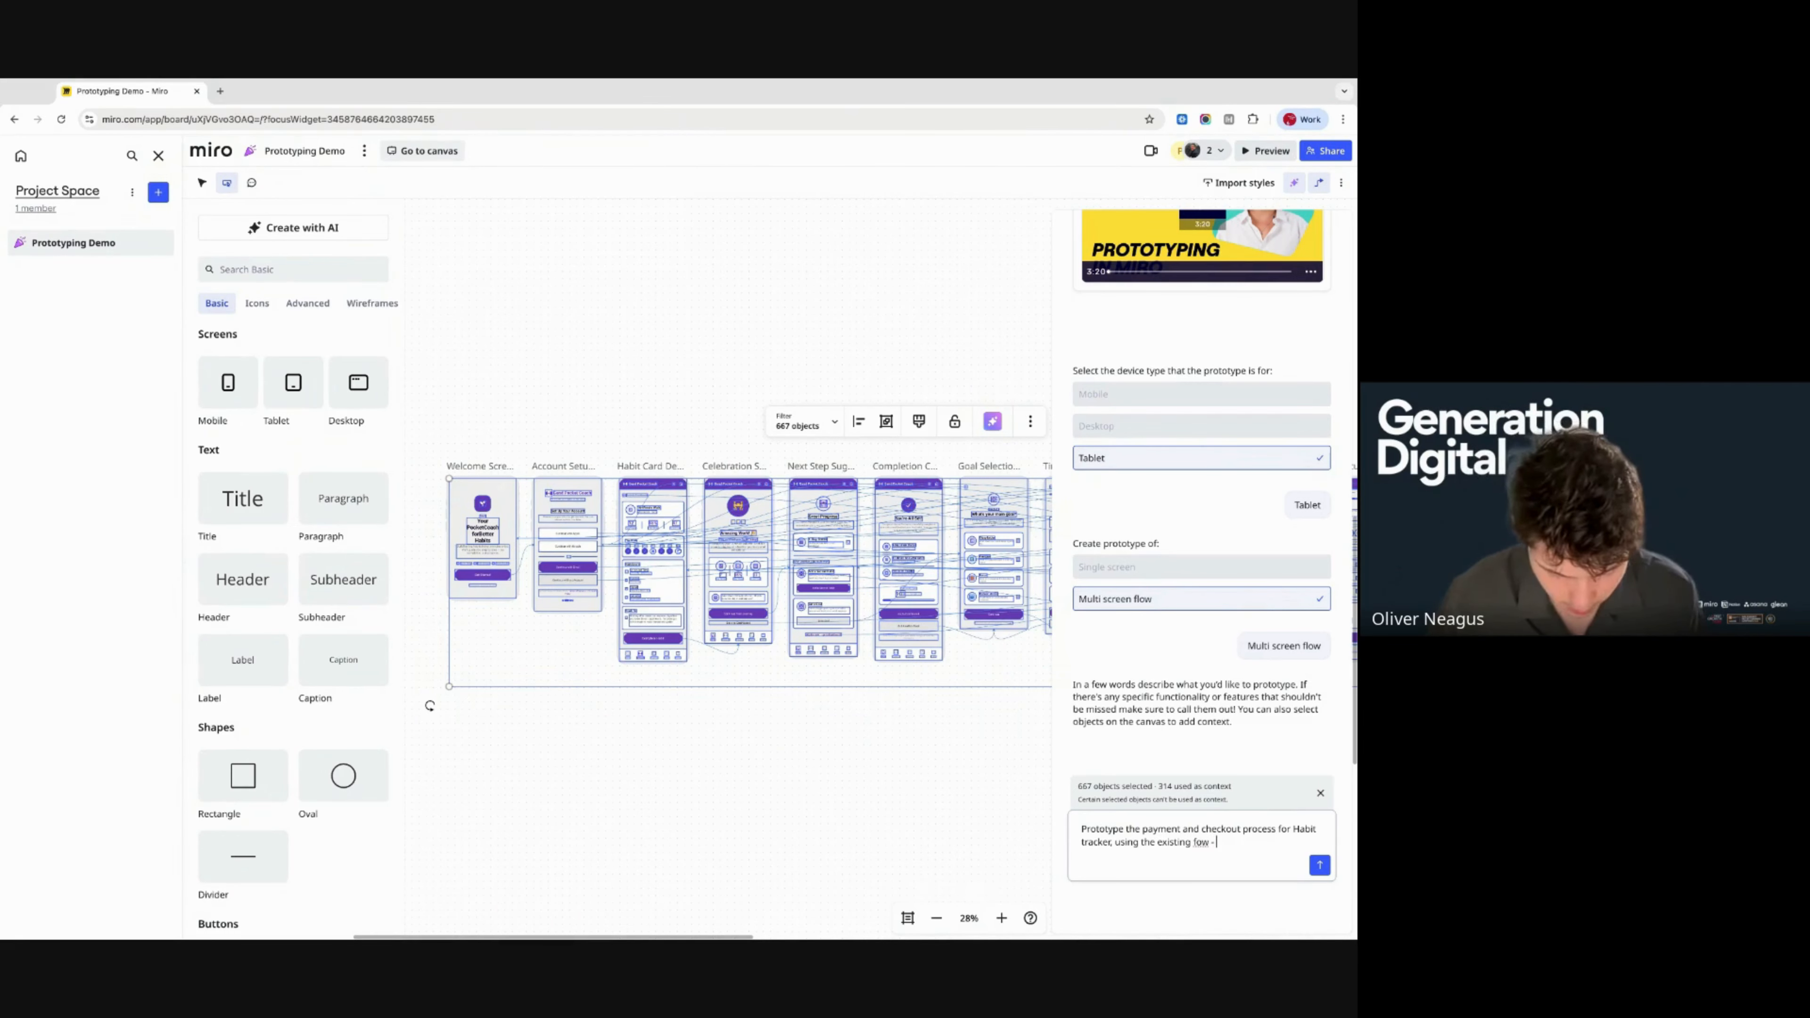
{"action": "type", "text": "replace the purple with green"}
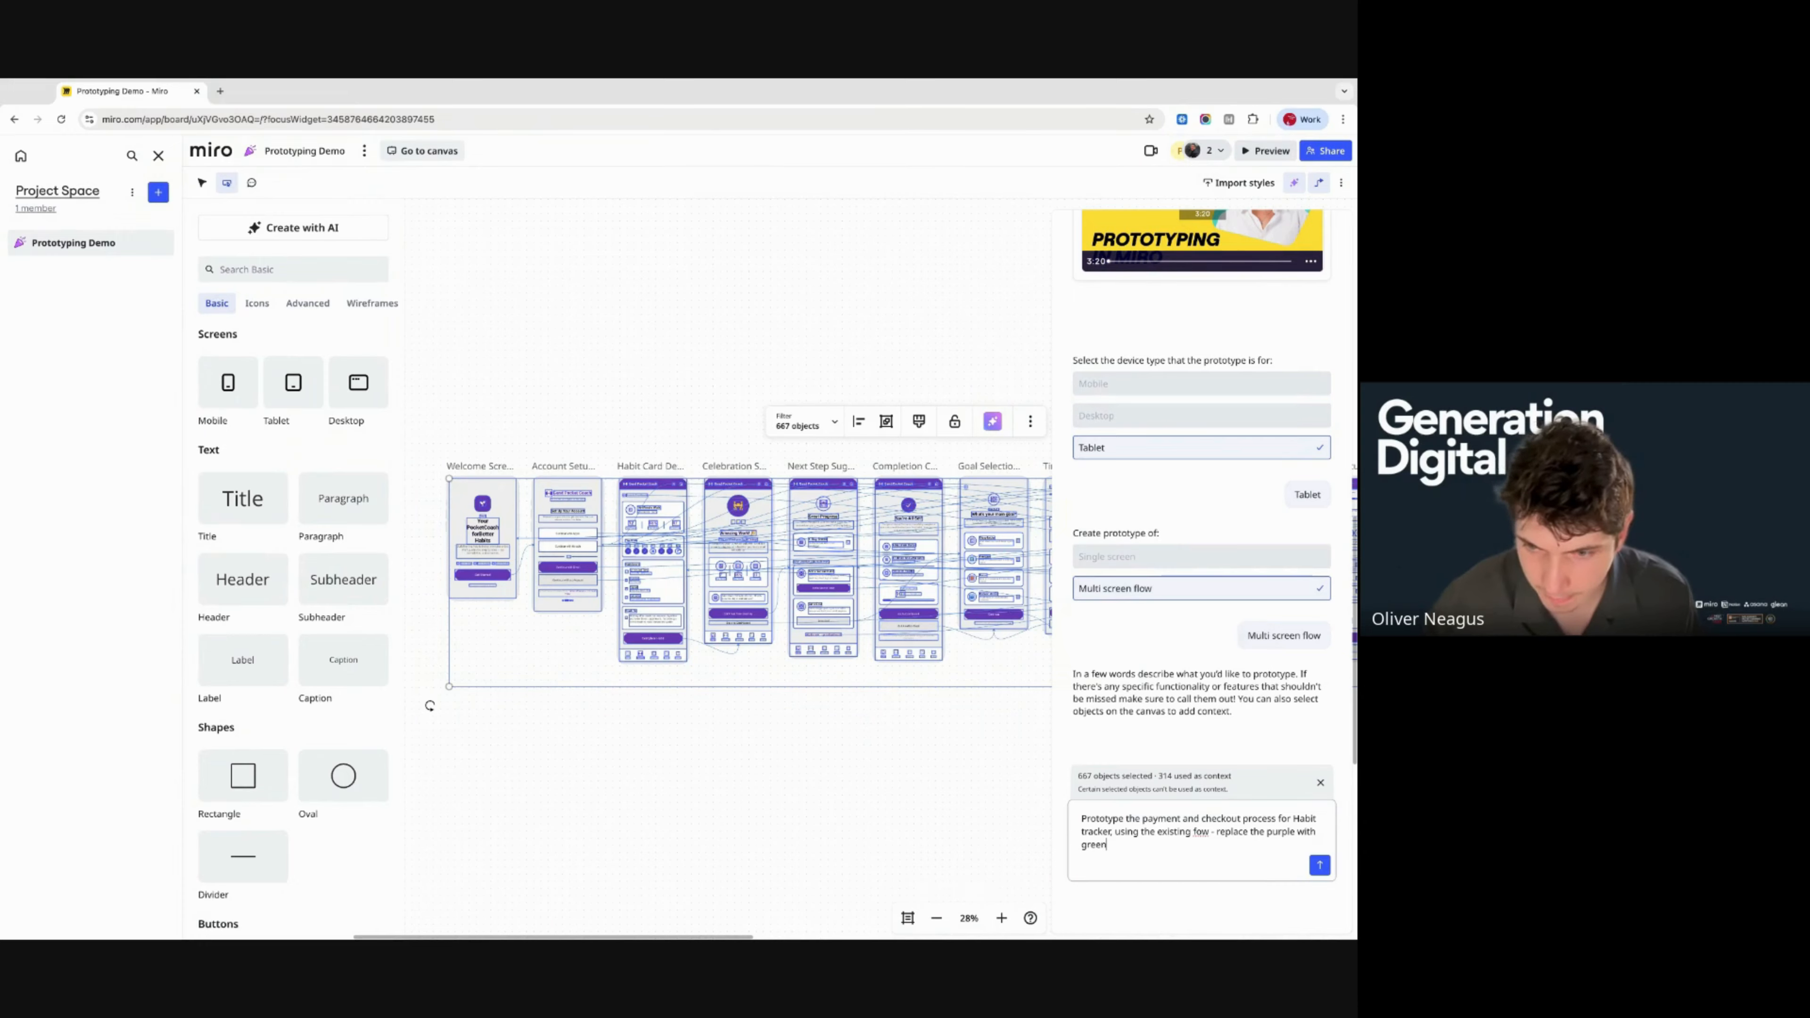
{"action": "type", "text": "l"}
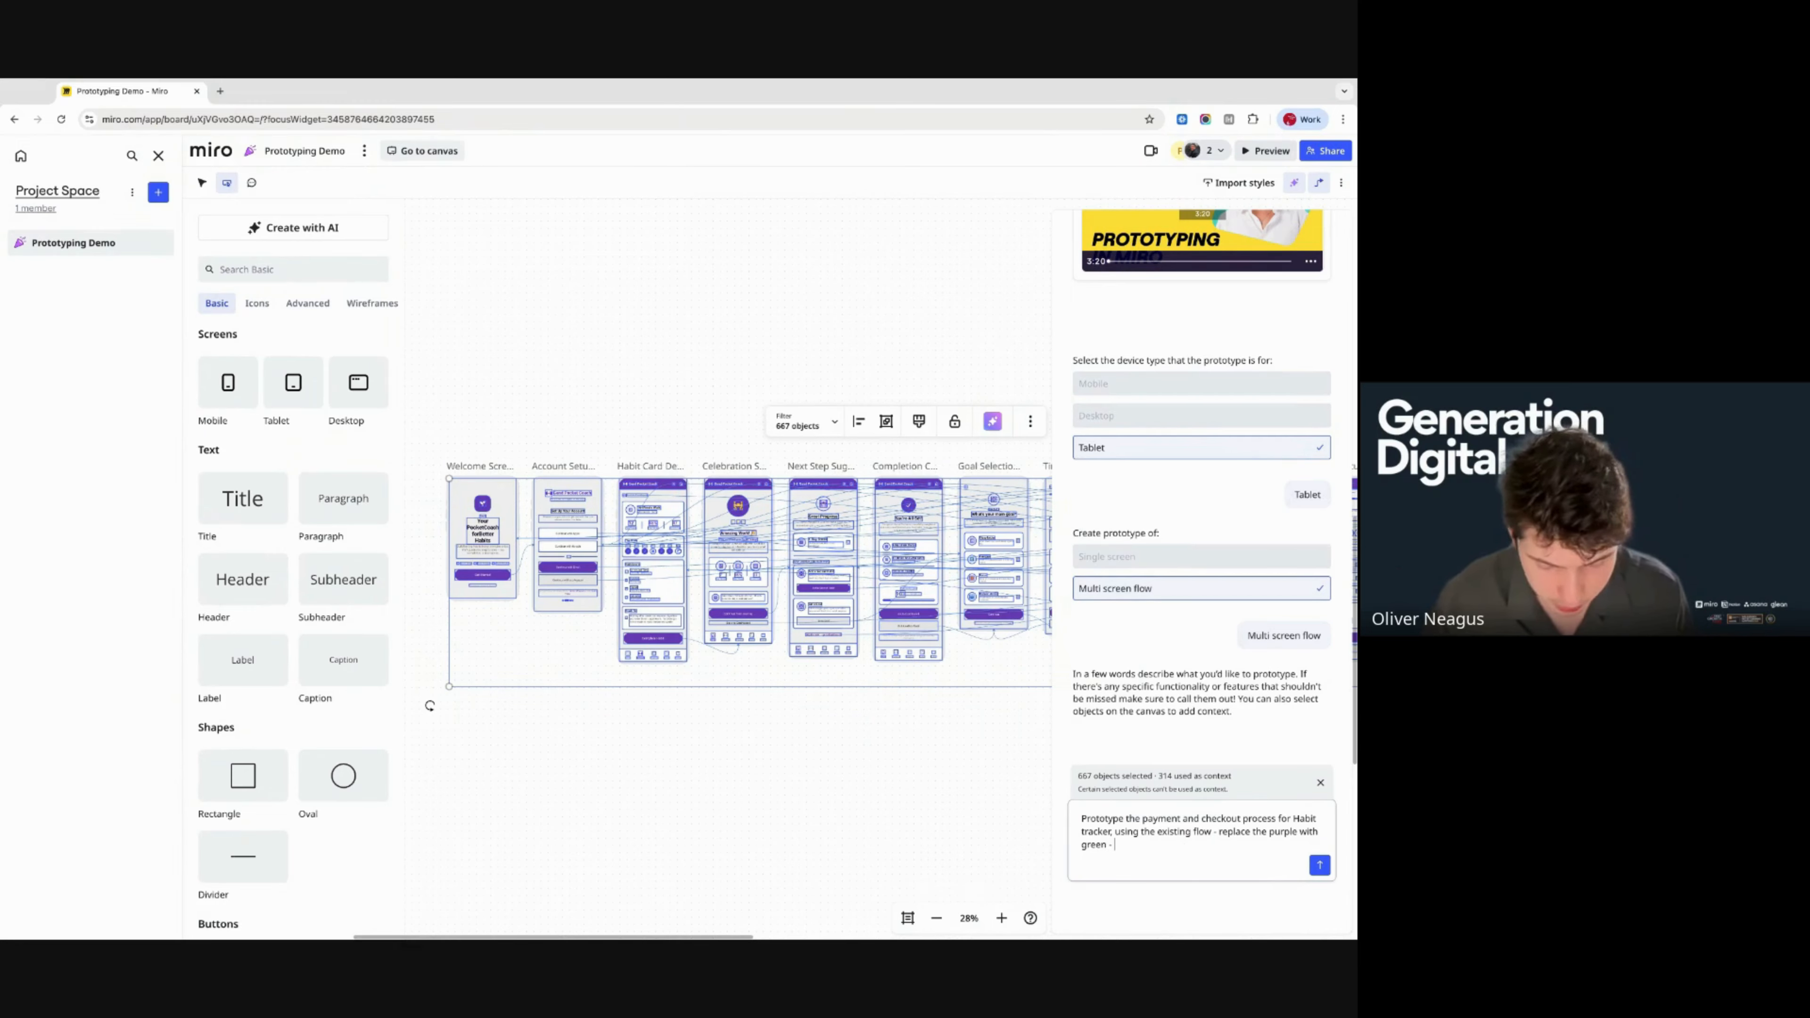
{"action": "type", "text": " - an option cre"}
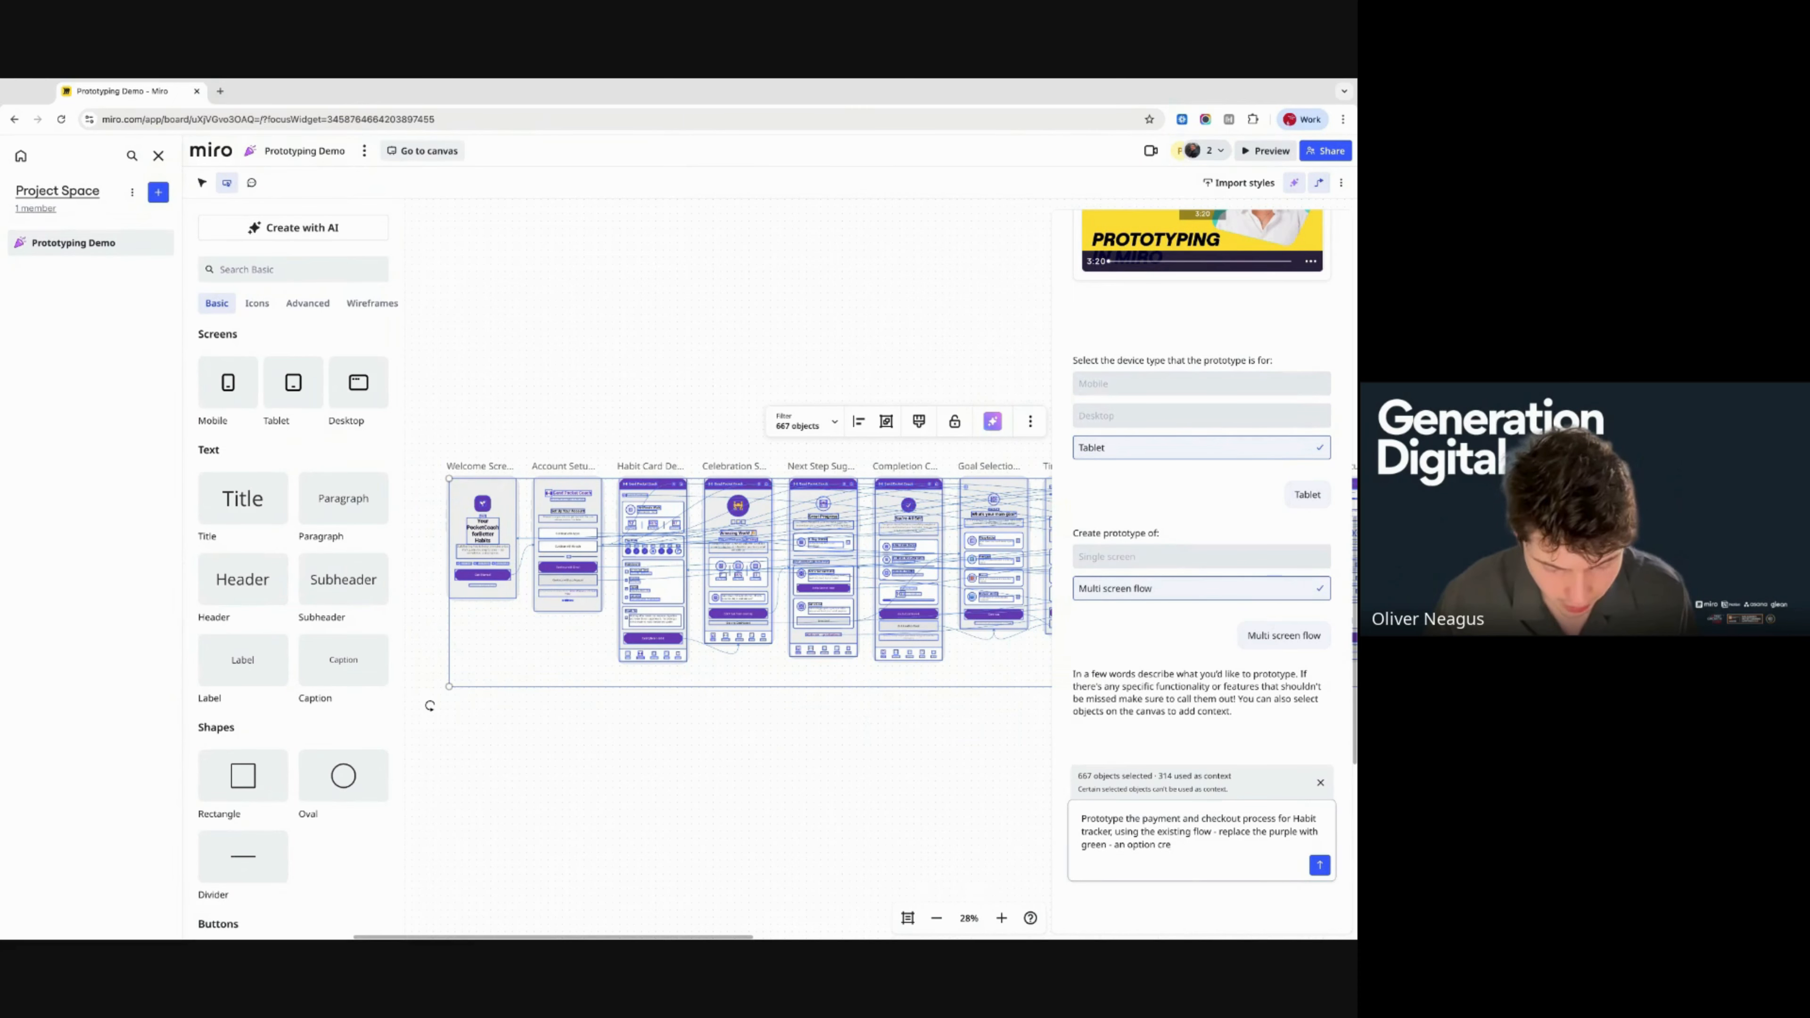
{"action": "type", "text": "e pay"}
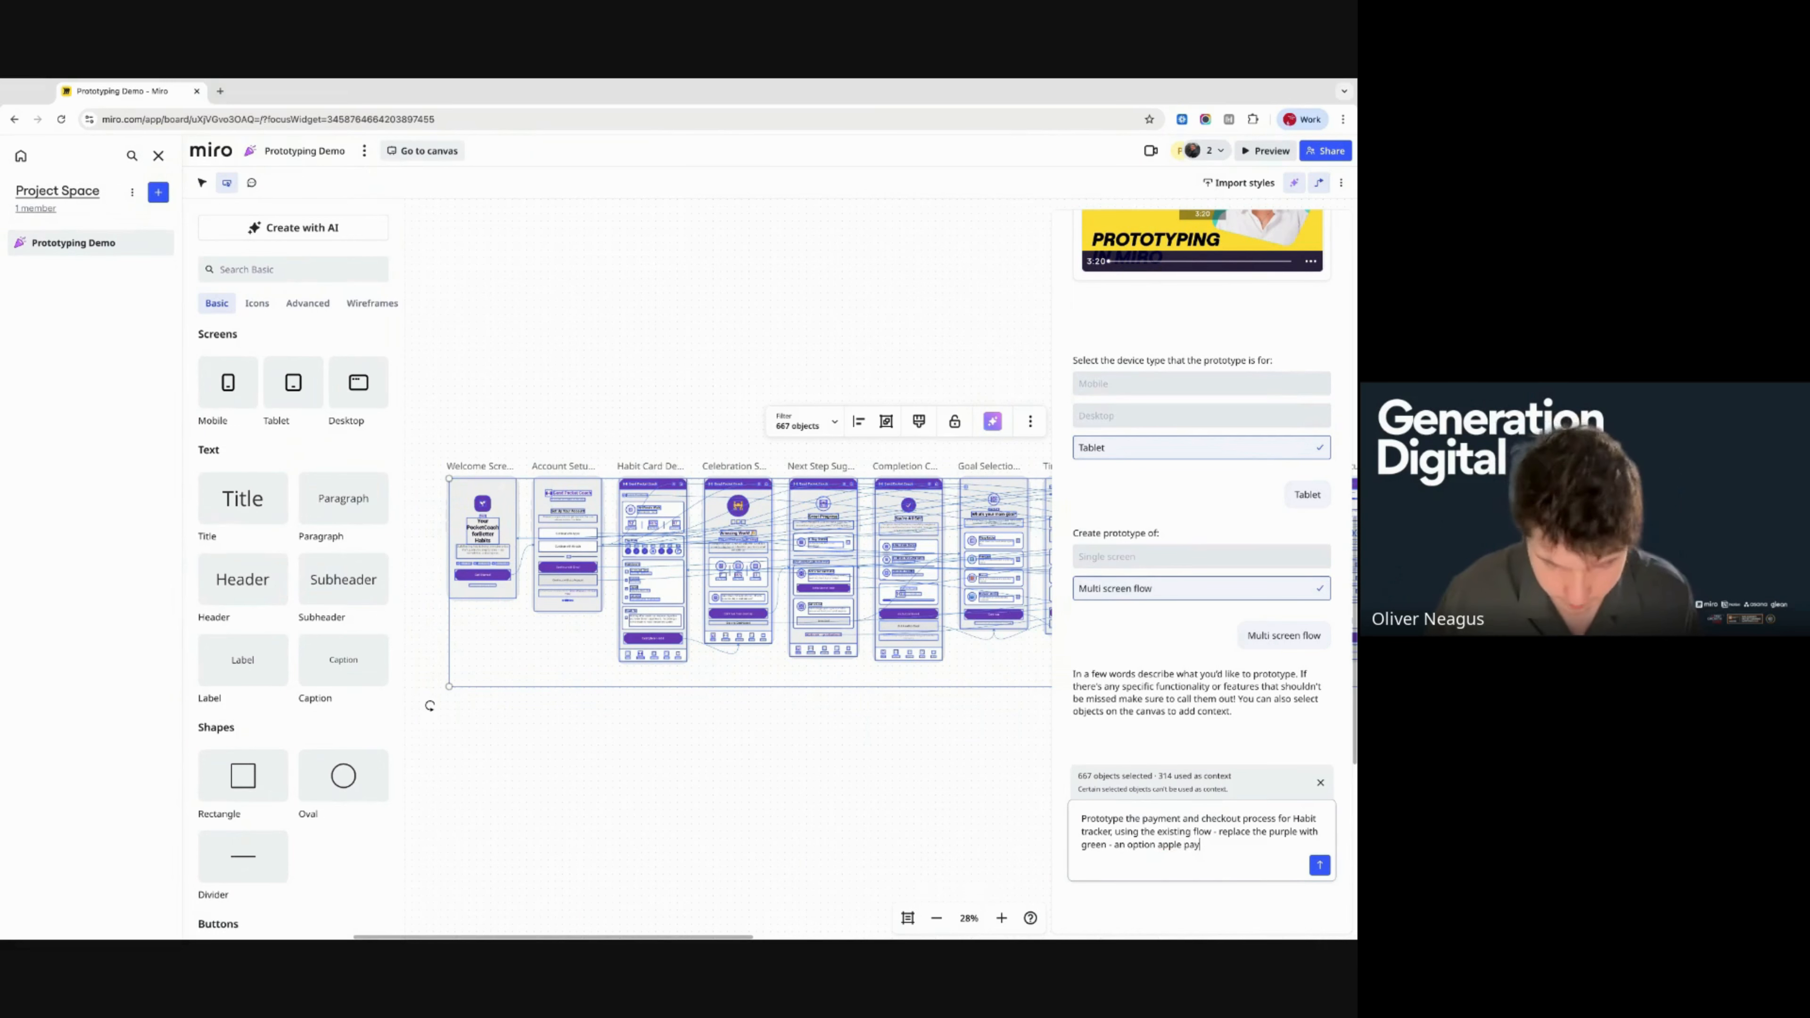
{"action": "key", "text": "Return"}
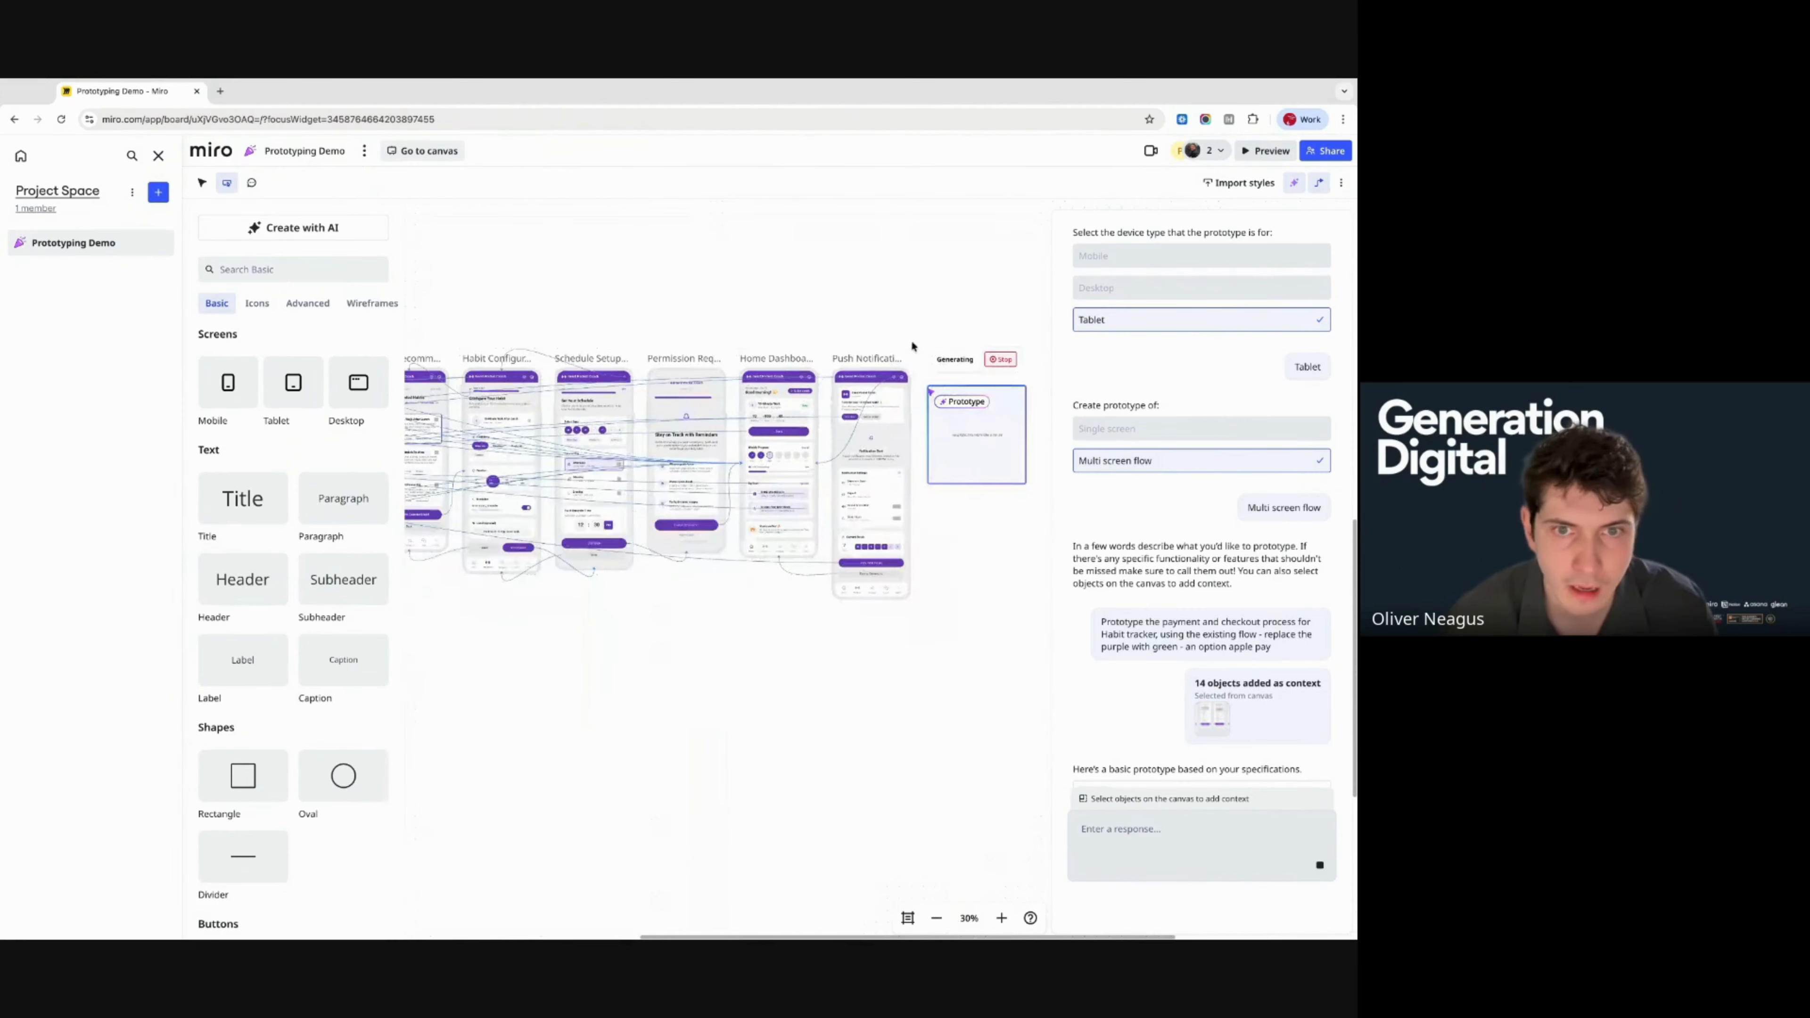
- Apply the dark green and cream AI style to all the existing flow screens
{"action": "left_click_drag", "start_coordinate": [910, 328], "coordinate": [461, 602]}
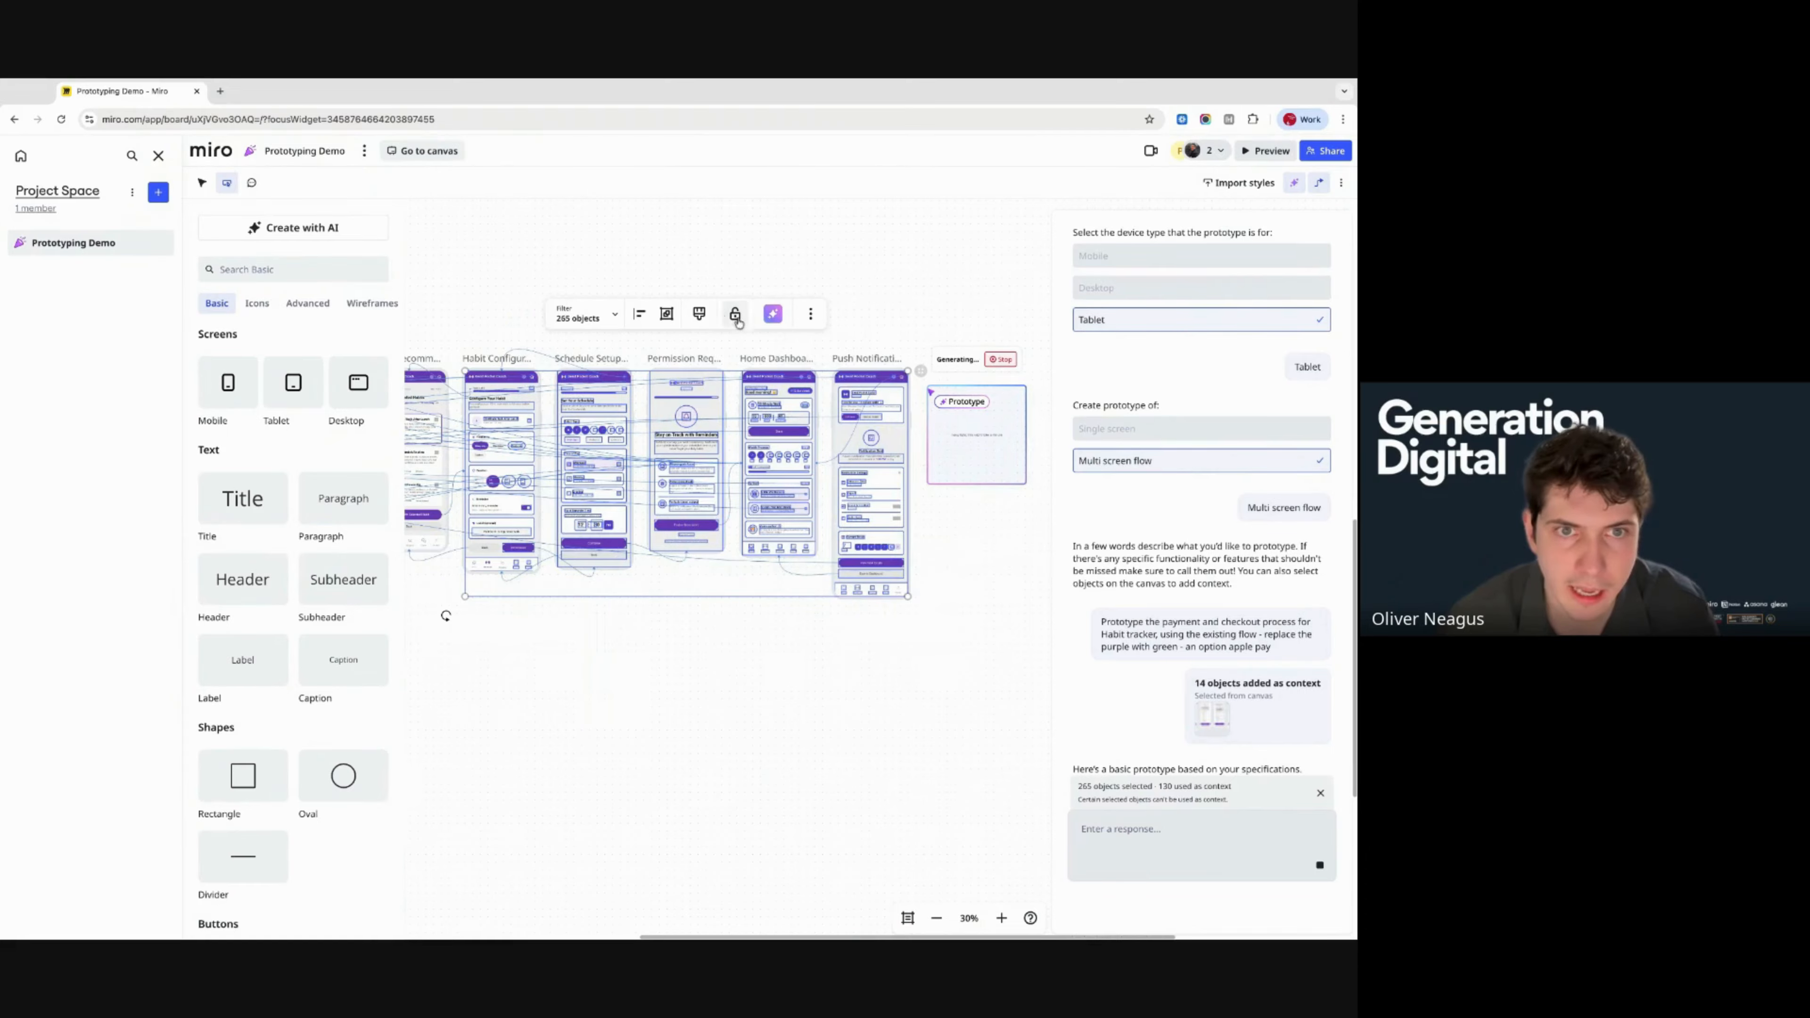
{"action": "left_click", "coordinate": [772, 314]}
{"action": "left_click", "coordinate": [692, 315]}
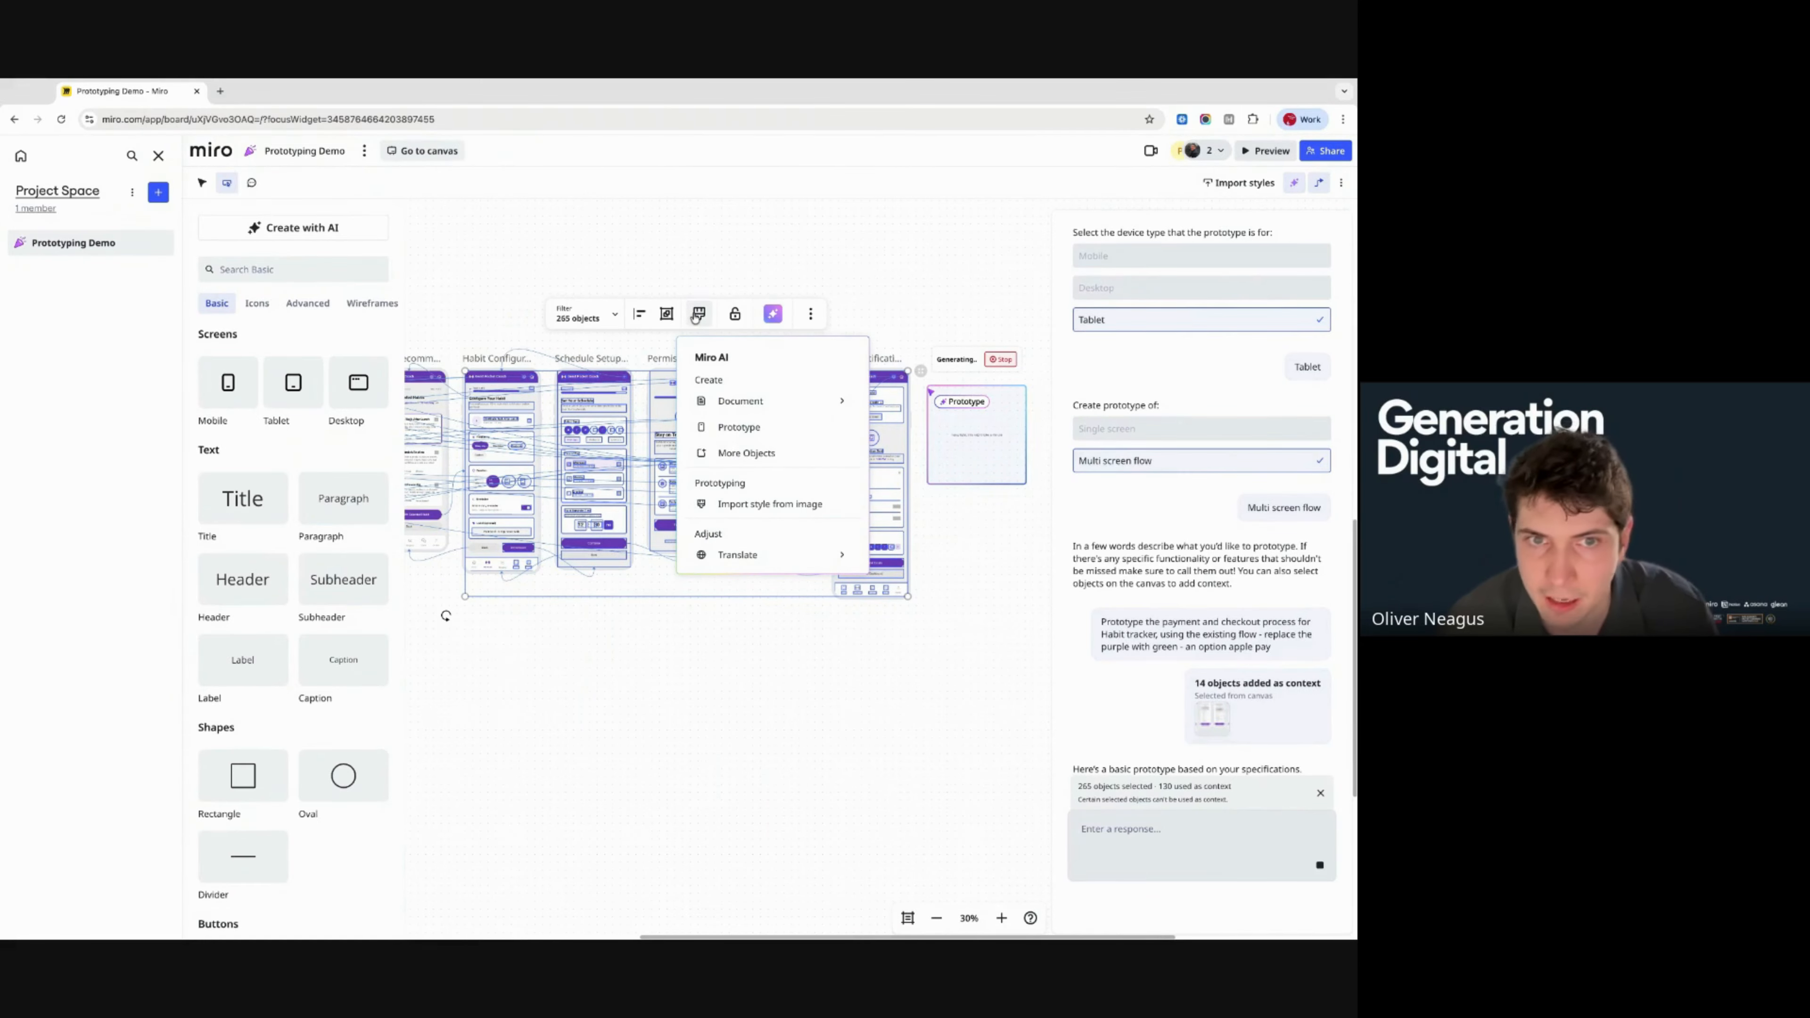
{"action": "left_click", "coordinate": [1170, 430]}
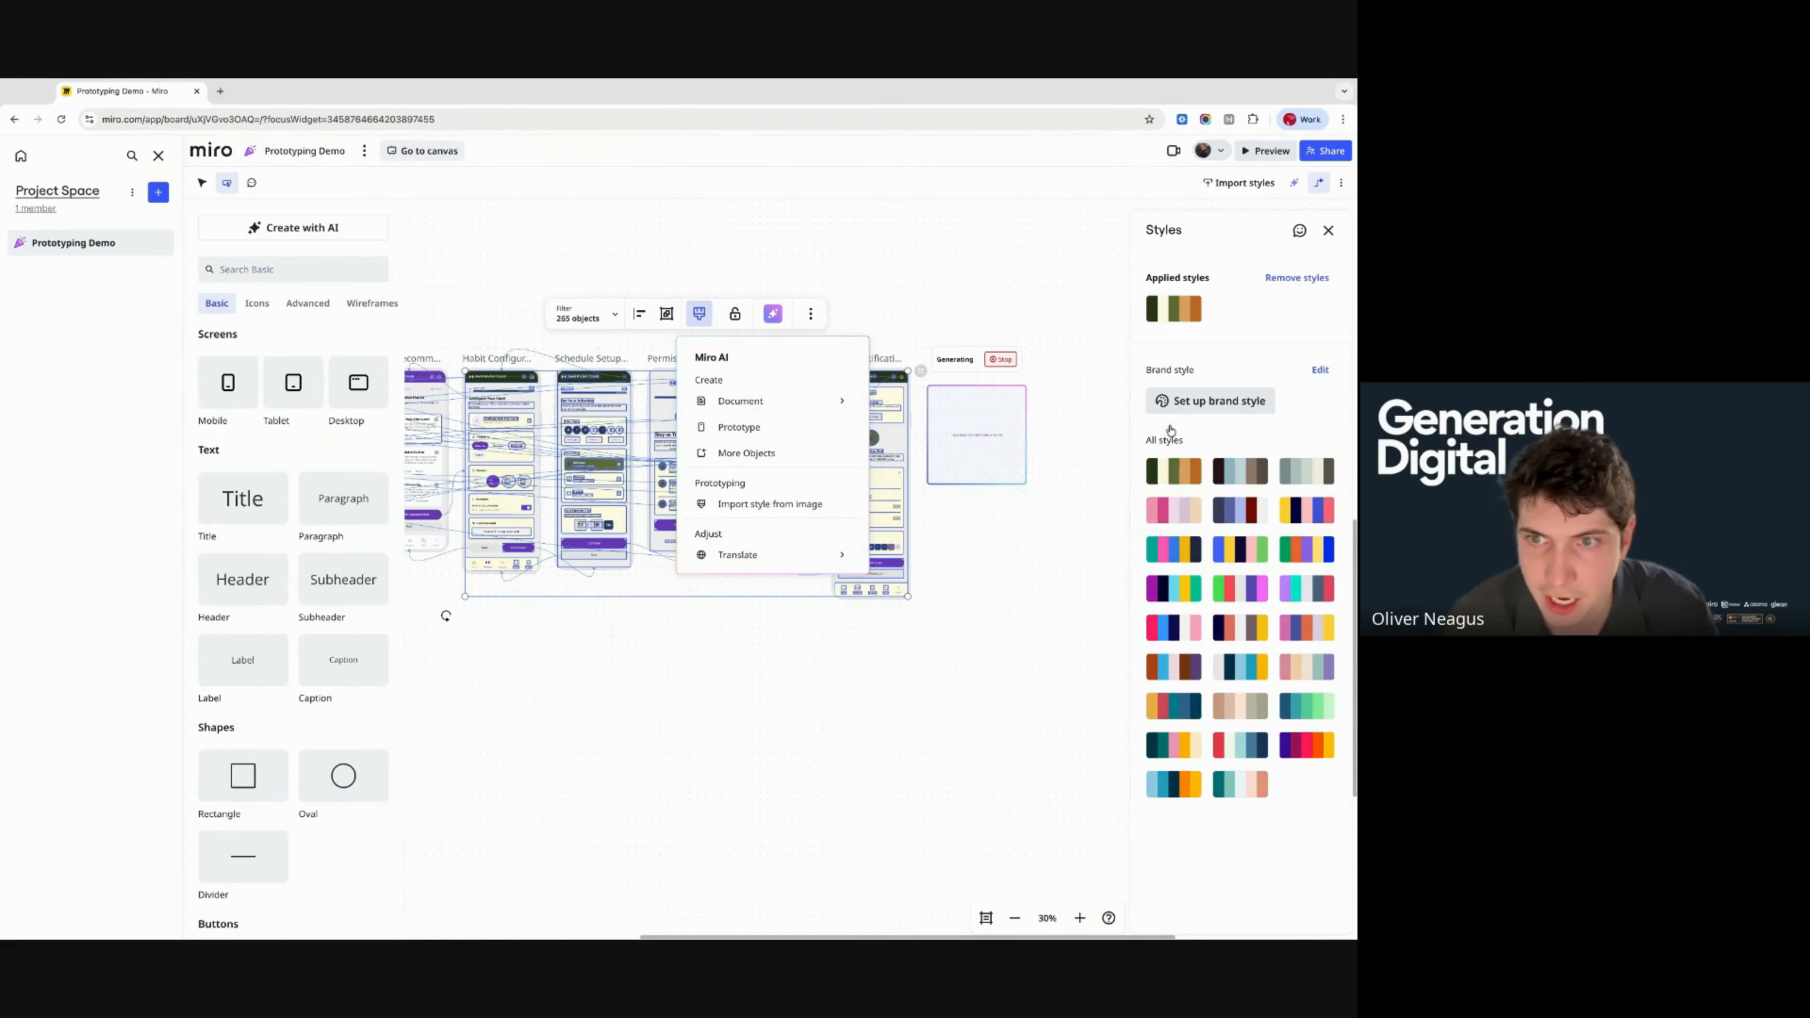
{"action": "left_click", "coordinate": [954, 624]}
- Pan across the board to the generating placeholder after the Push Notification Trigger screen
{"action": "scroll", "coordinate": [828, 632], "scroll_direction": "left", "scroll_amount": 1}
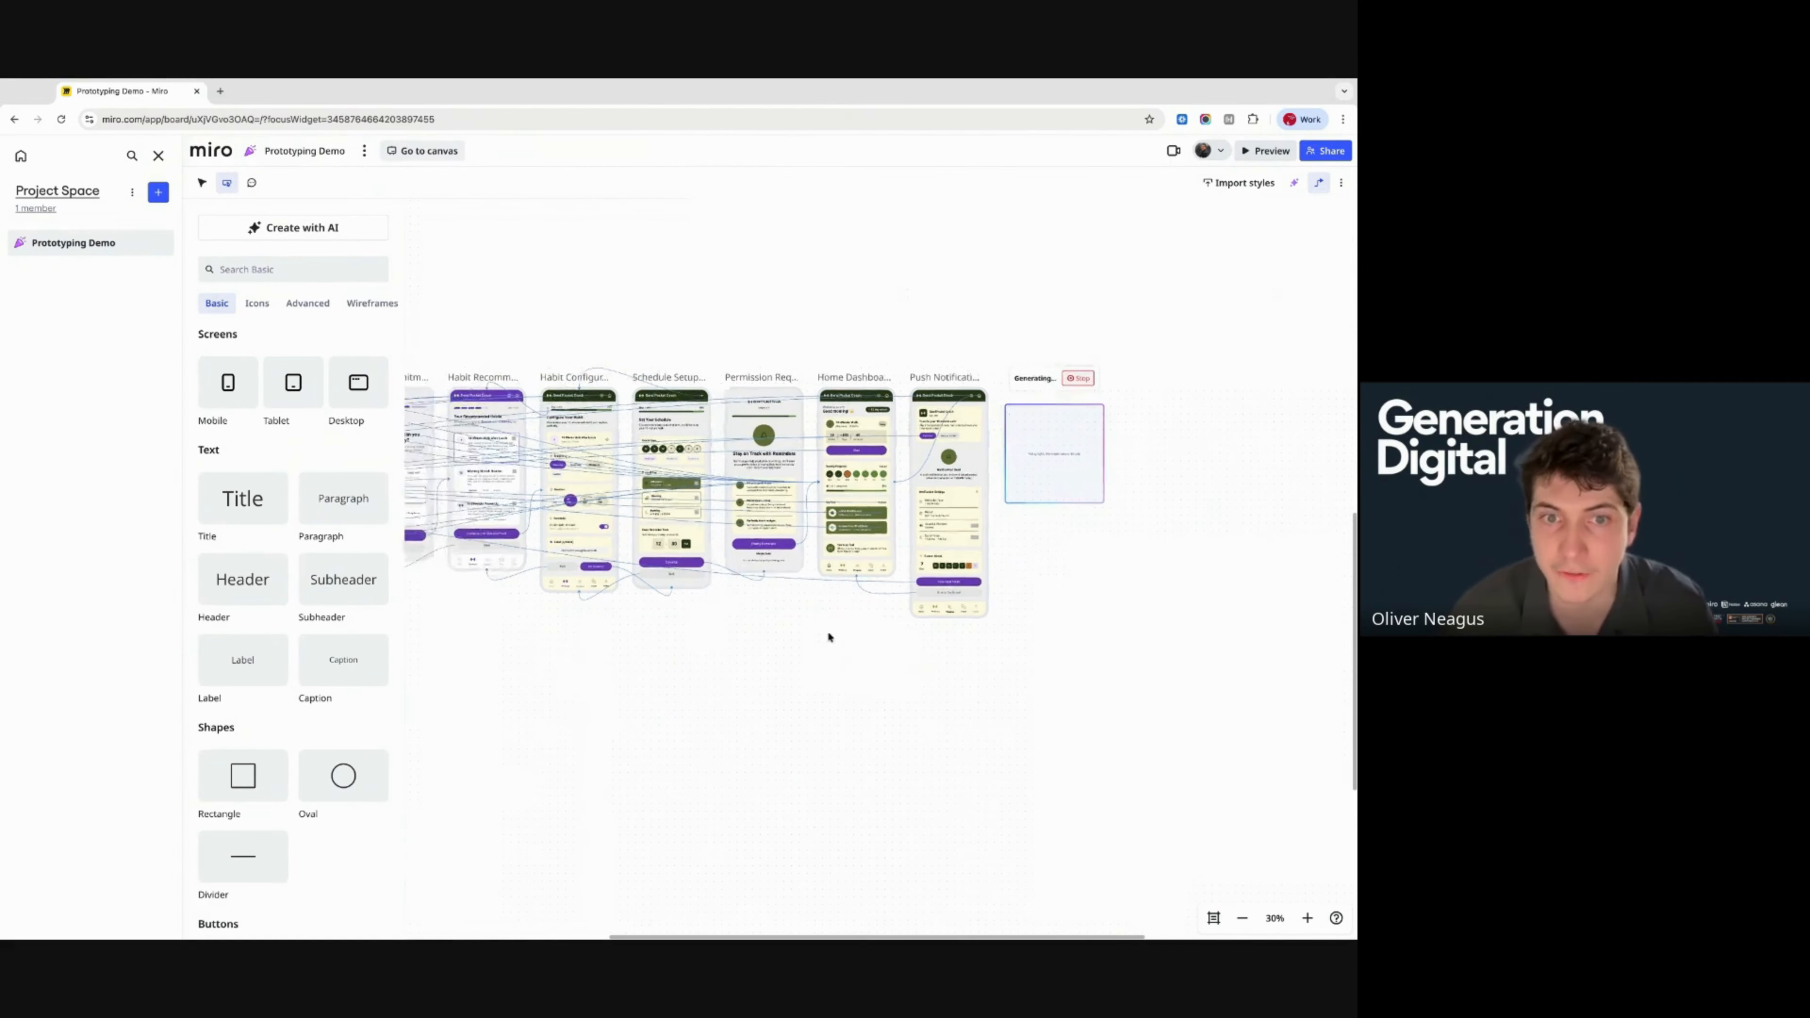
{"action": "scroll", "coordinate": [742, 458], "scroll_direction": "up", "scroll_amount": 1}
{"action": "scroll", "coordinate": [741, 459], "scroll_direction": "up", "scroll_amount": 3}
{"action": "scroll", "coordinate": [724, 386], "scroll_direction": "left", "scroll_amount": 3}
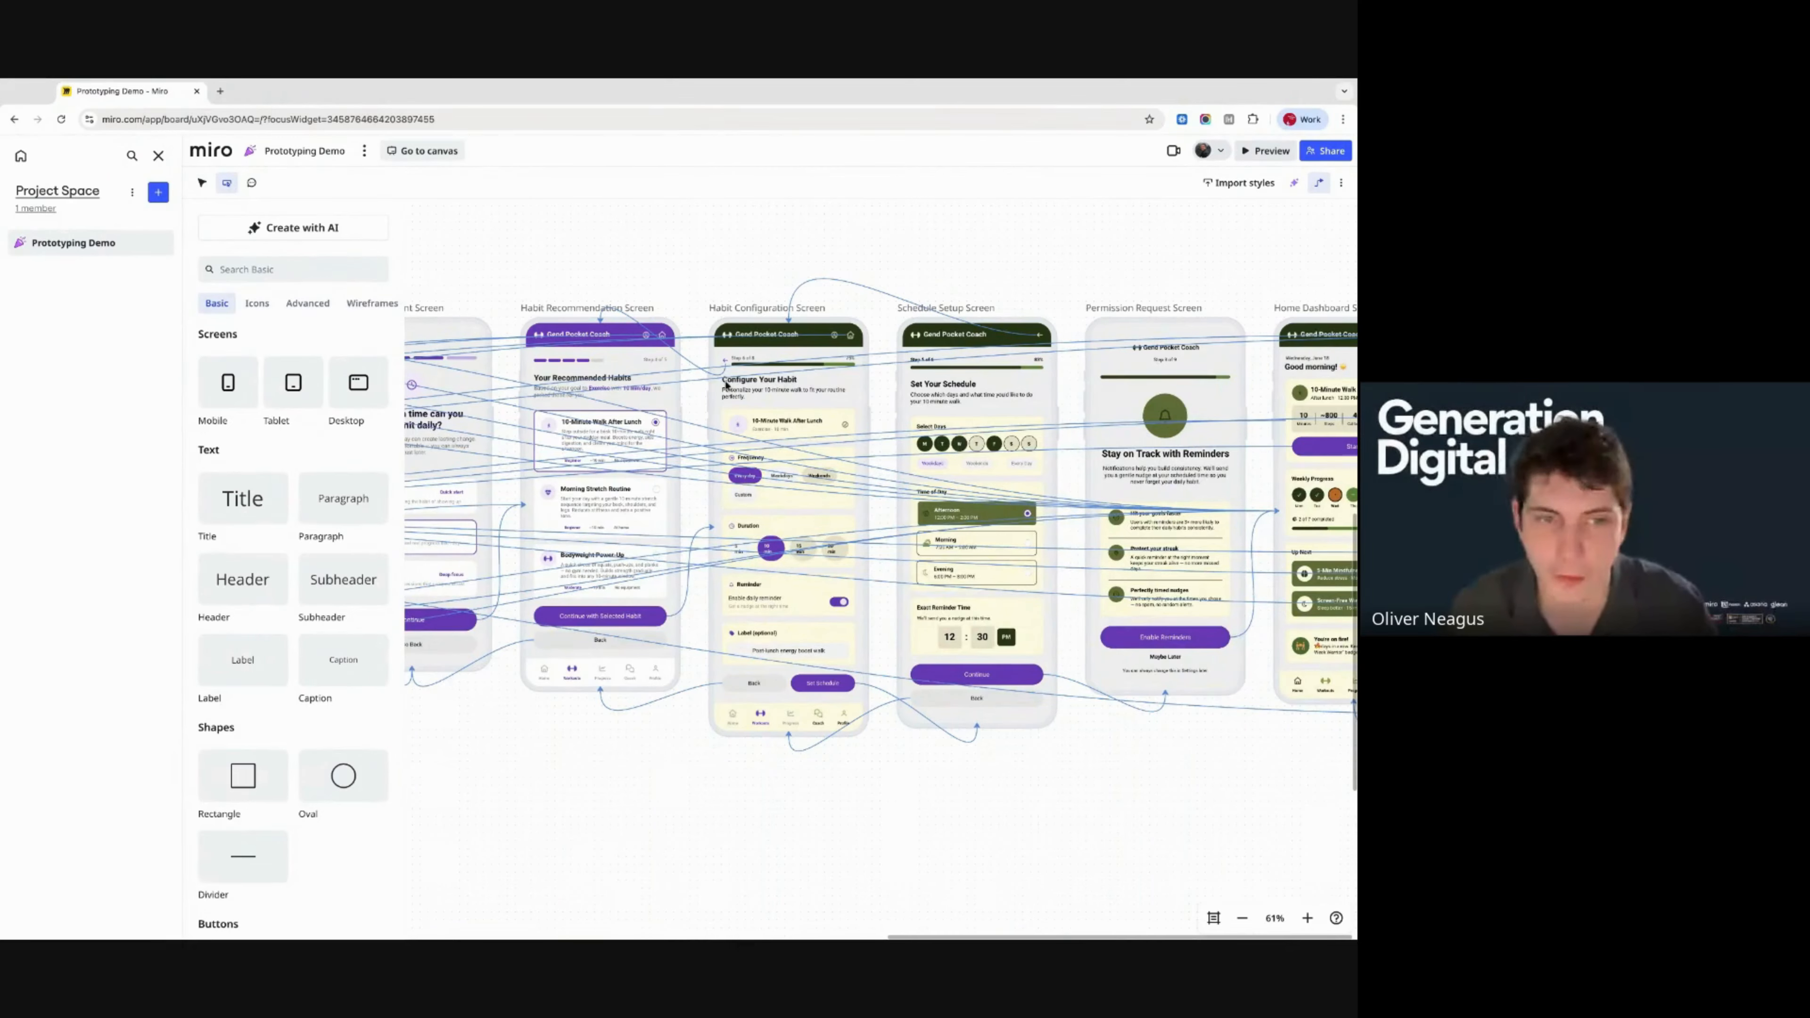
{"action": "scroll", "coordinate": [608, 489], "scroll_direction": "down", "scroll_amount": 2}
{"action": "scroll", "coordinate": [778, 450], "scroll_direction": "left", "scroll_amount": 2}
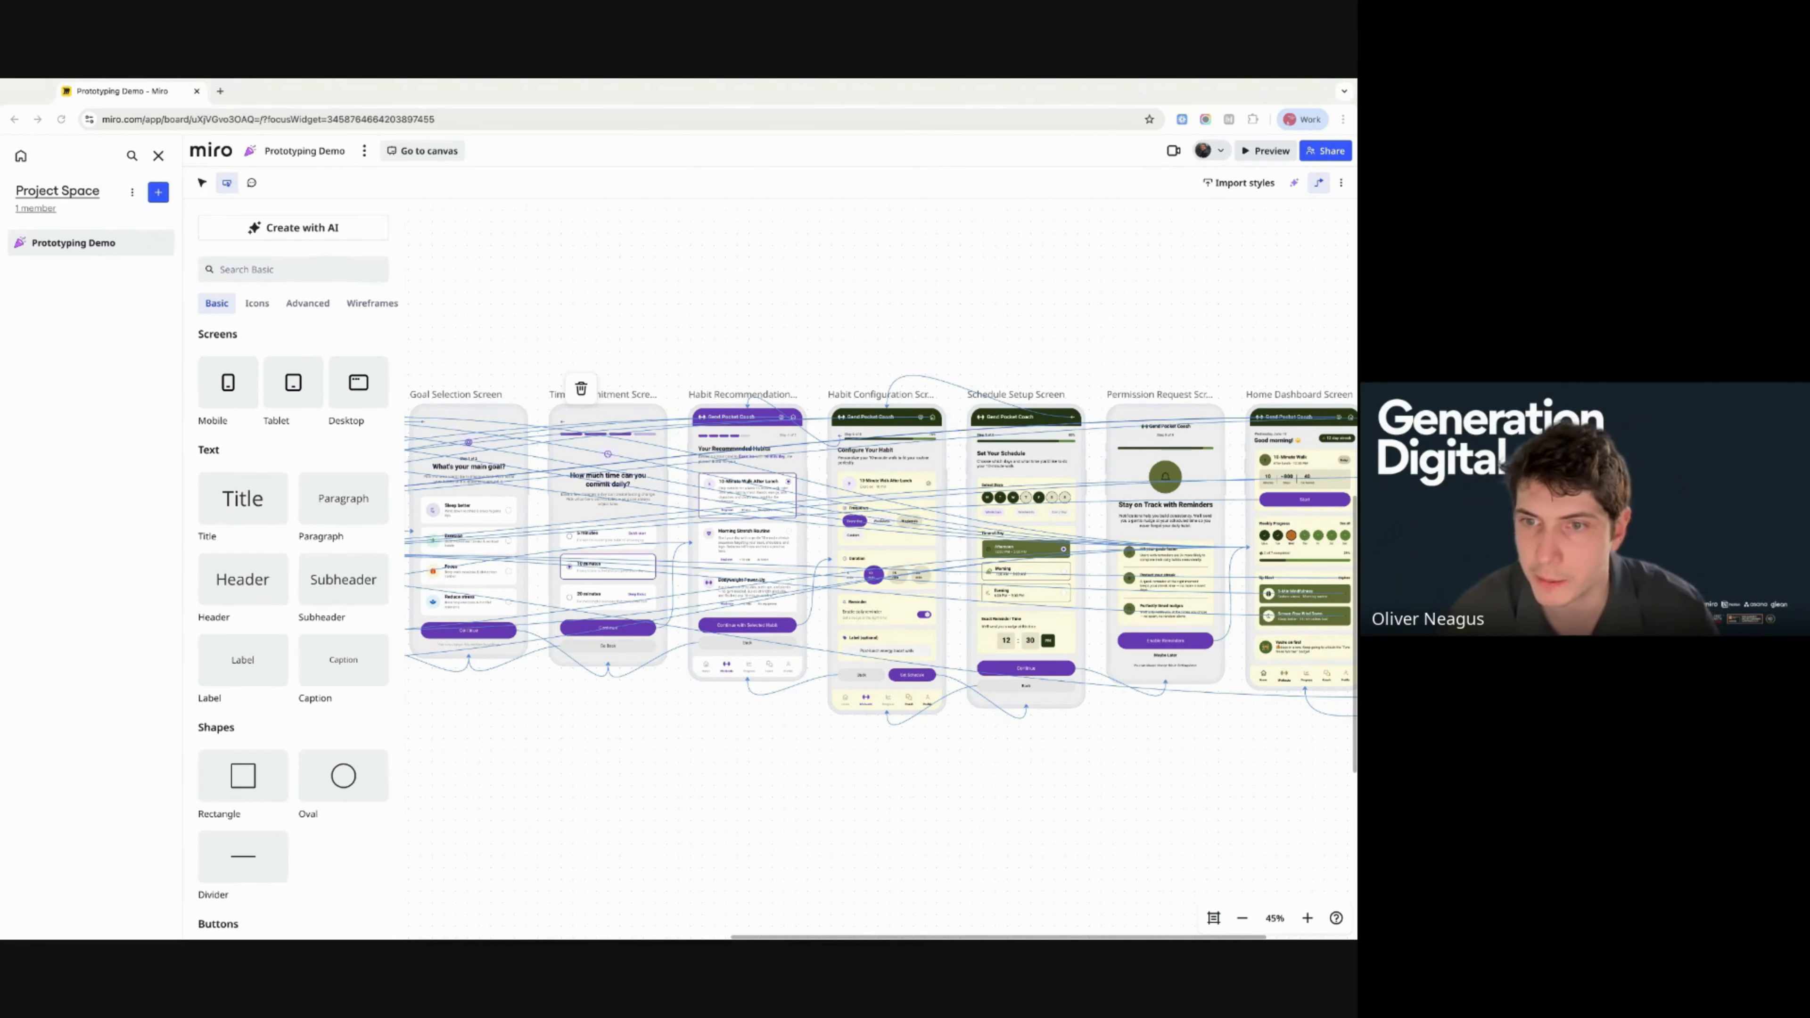
{"action": "scroll", "coordinate": [880, 564], "scroll_direction": "right", "scroll_amount": 5}
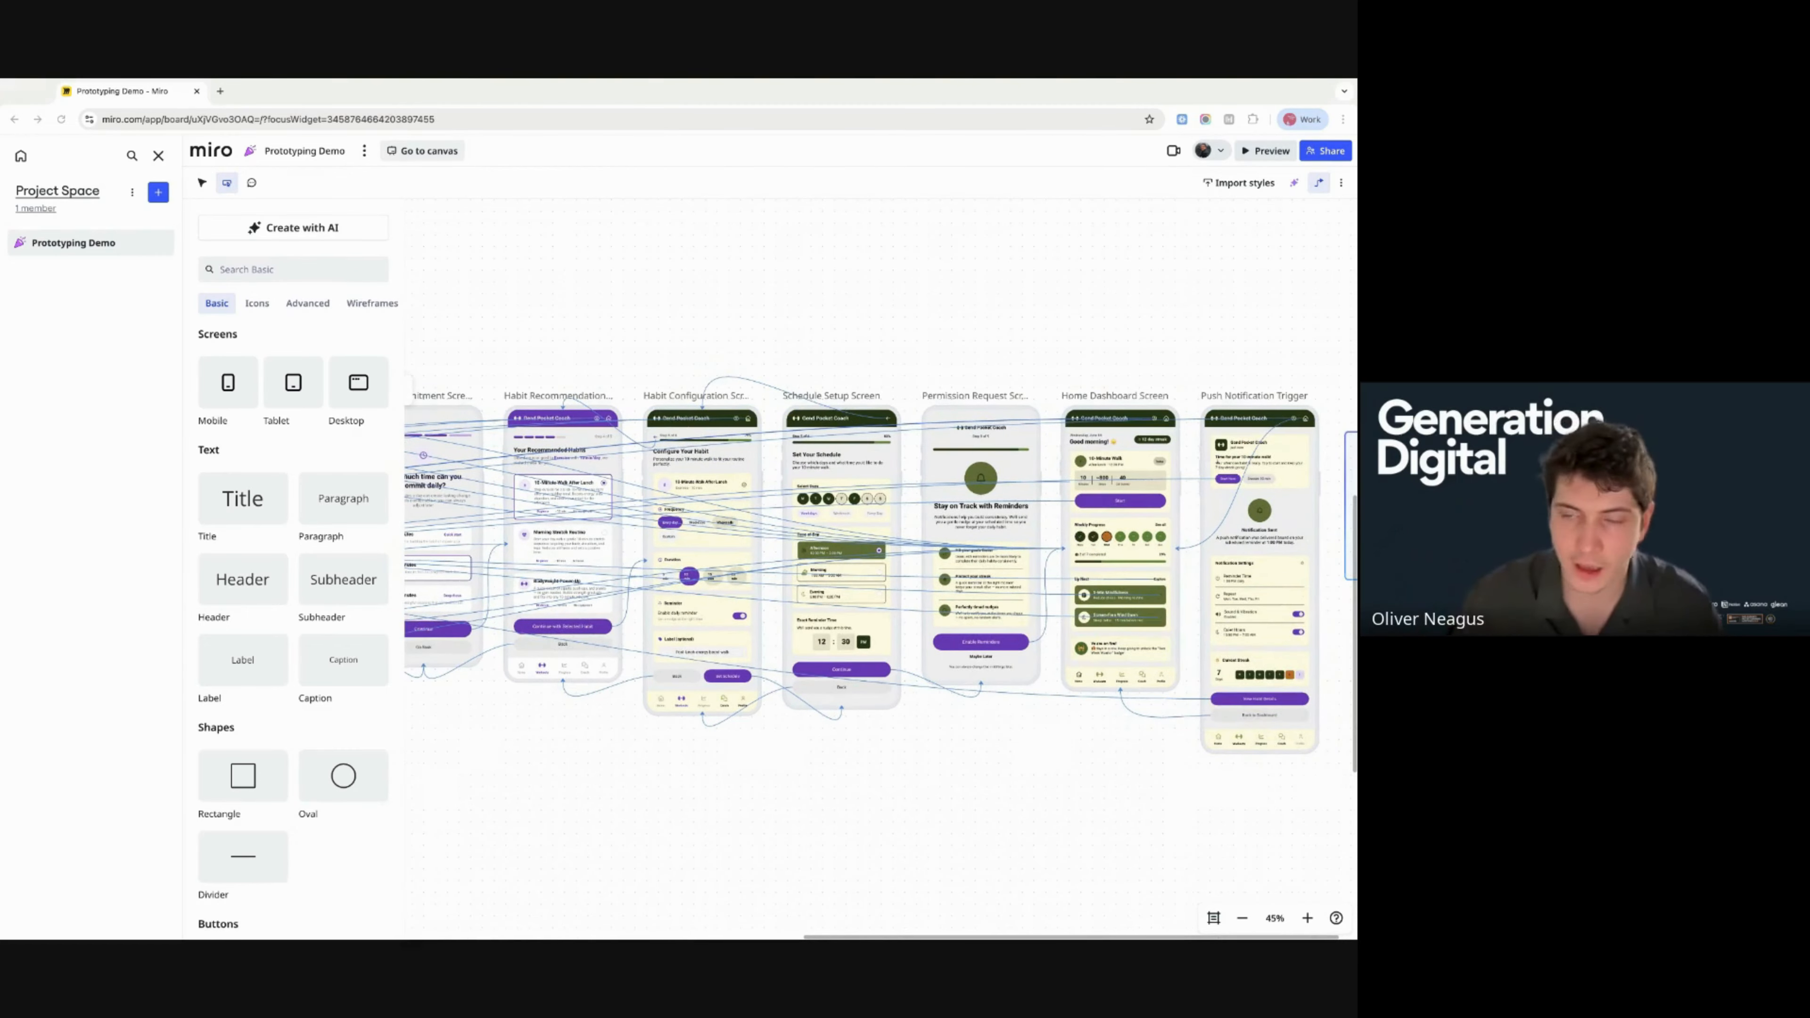
{"action": "scroll", "coordinate": [880, 568], "scroll_direction": "right", "scroll_amount": 7}
{"action": "scroll", "coordinate": [760, 579], "scroll_direction": "right", "scroll_amount": 3}
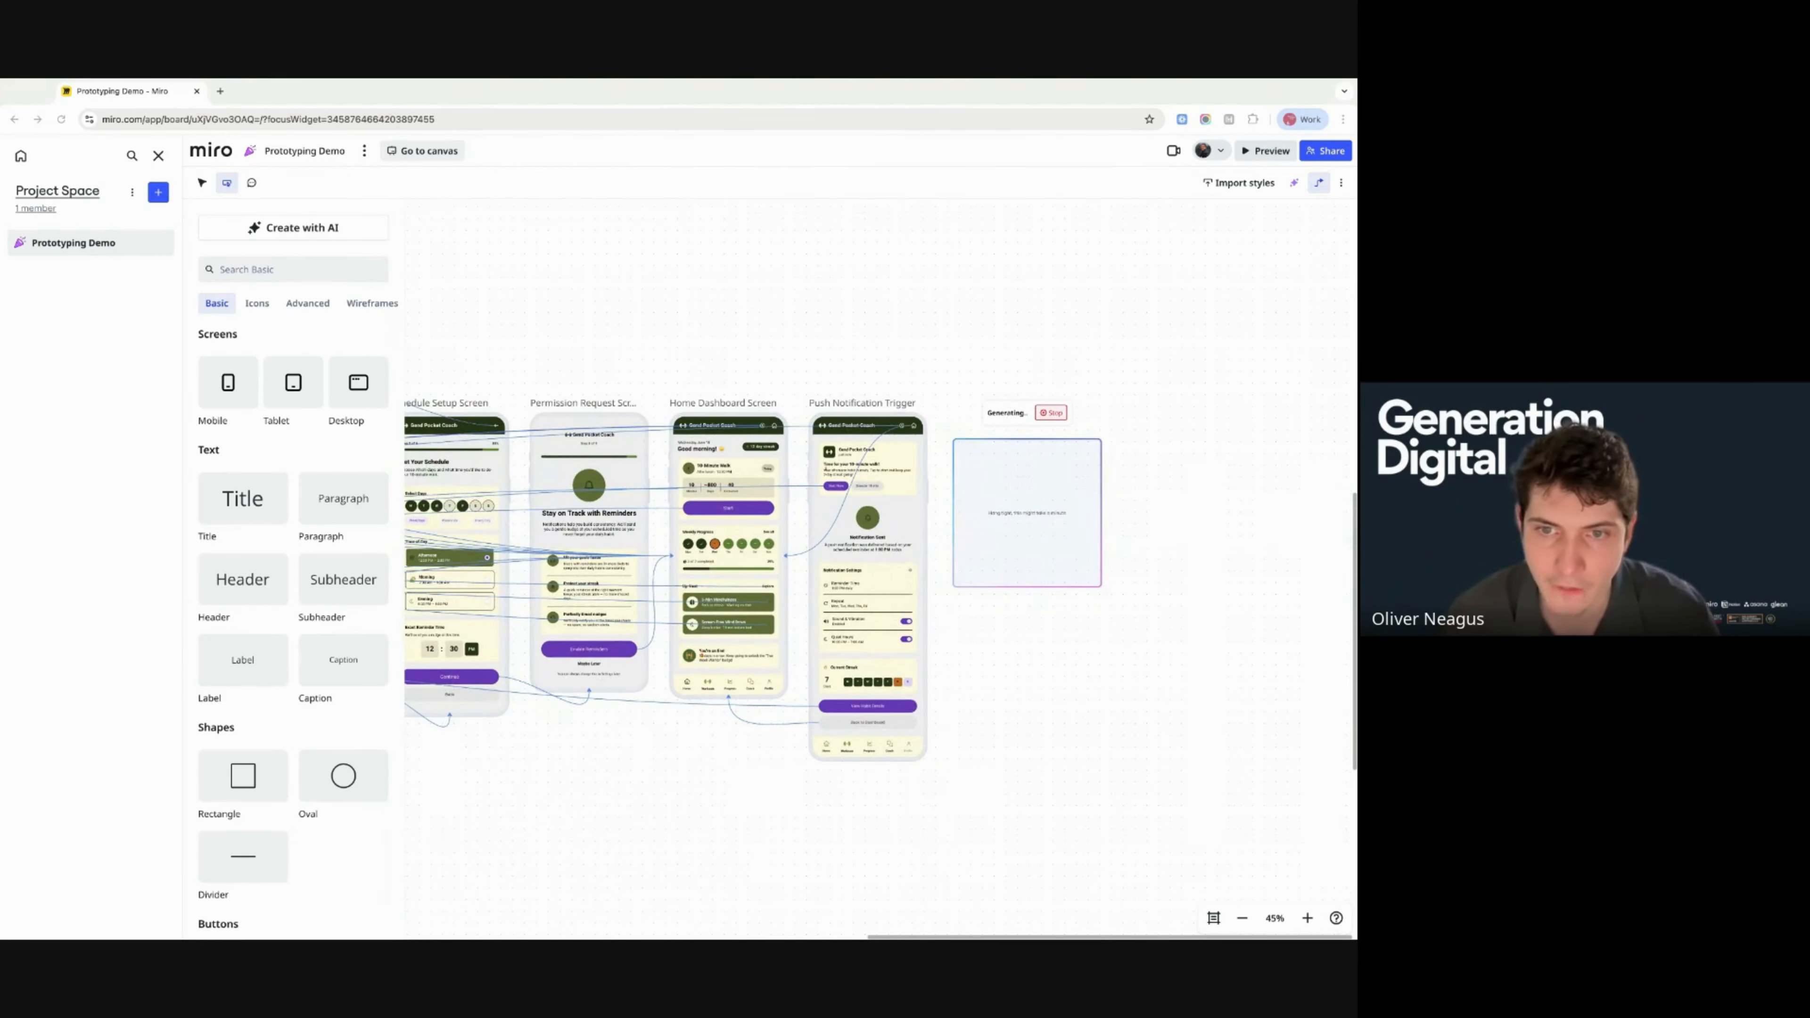
{"action": "key", "text": "super+Tab"}
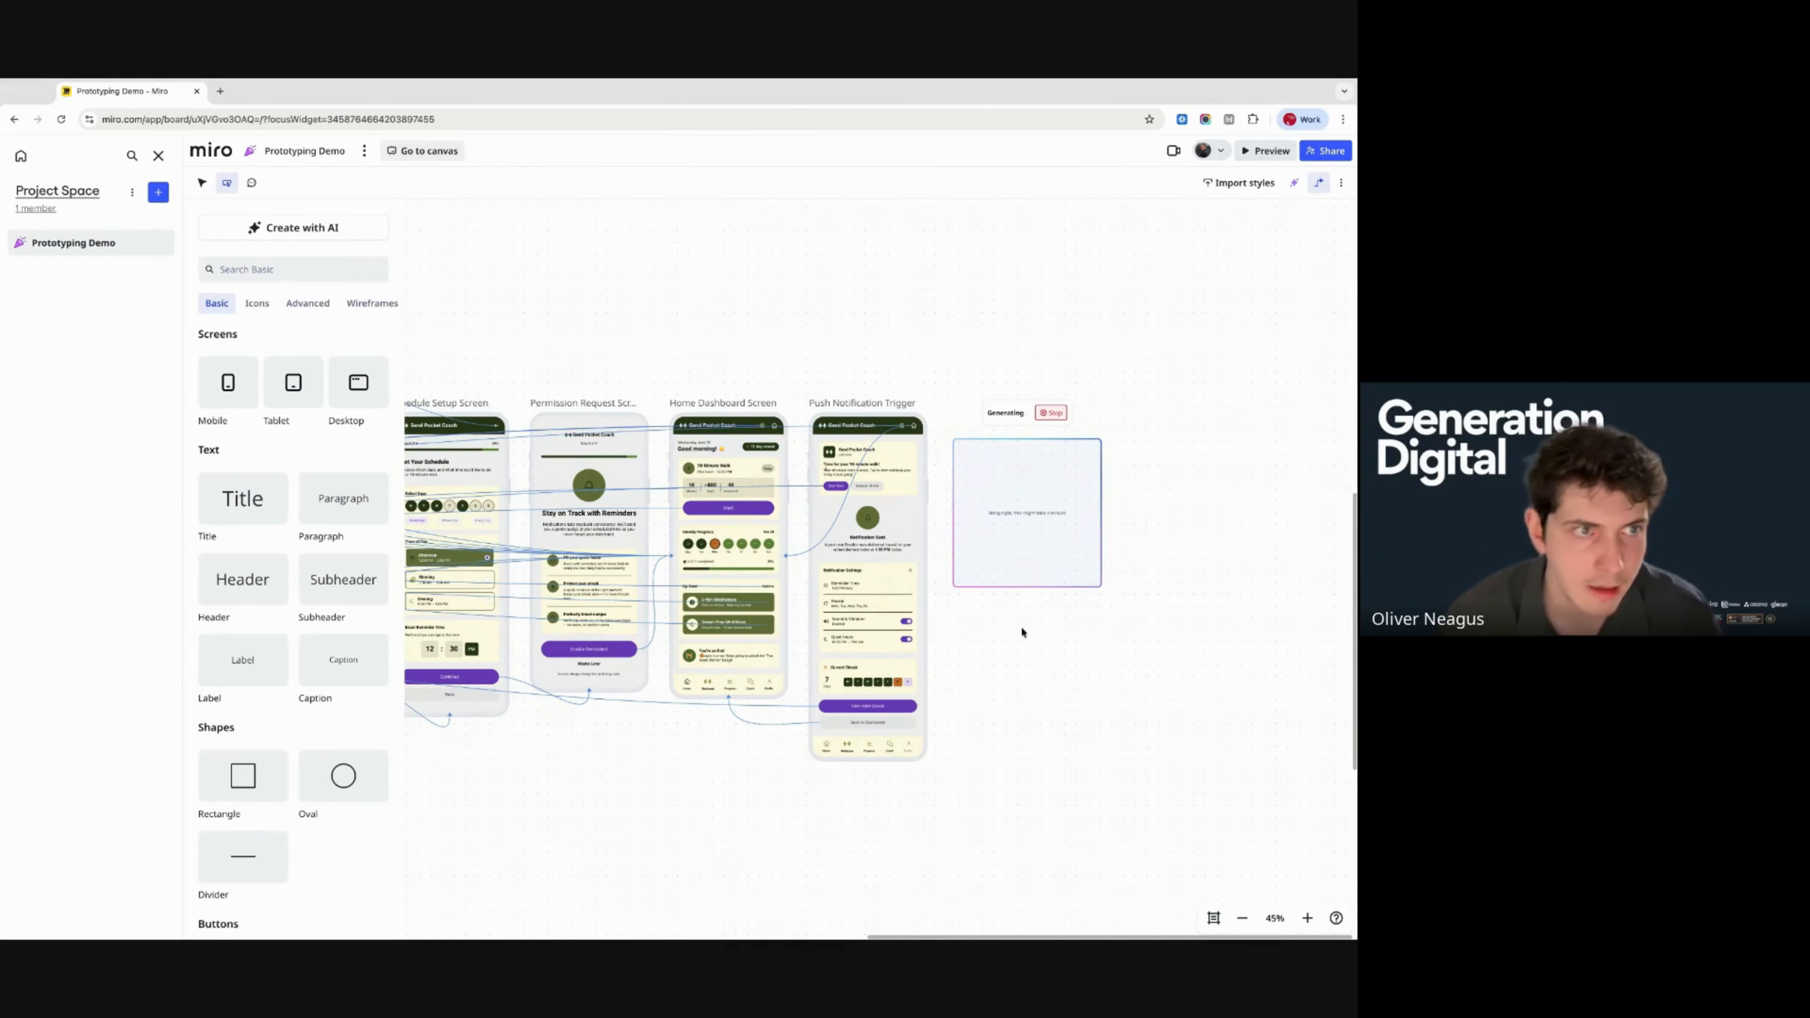
{"action": "scroll", "coordinate": [1022, 633], "scroll_direction": "left", "scroll_amount": 1}
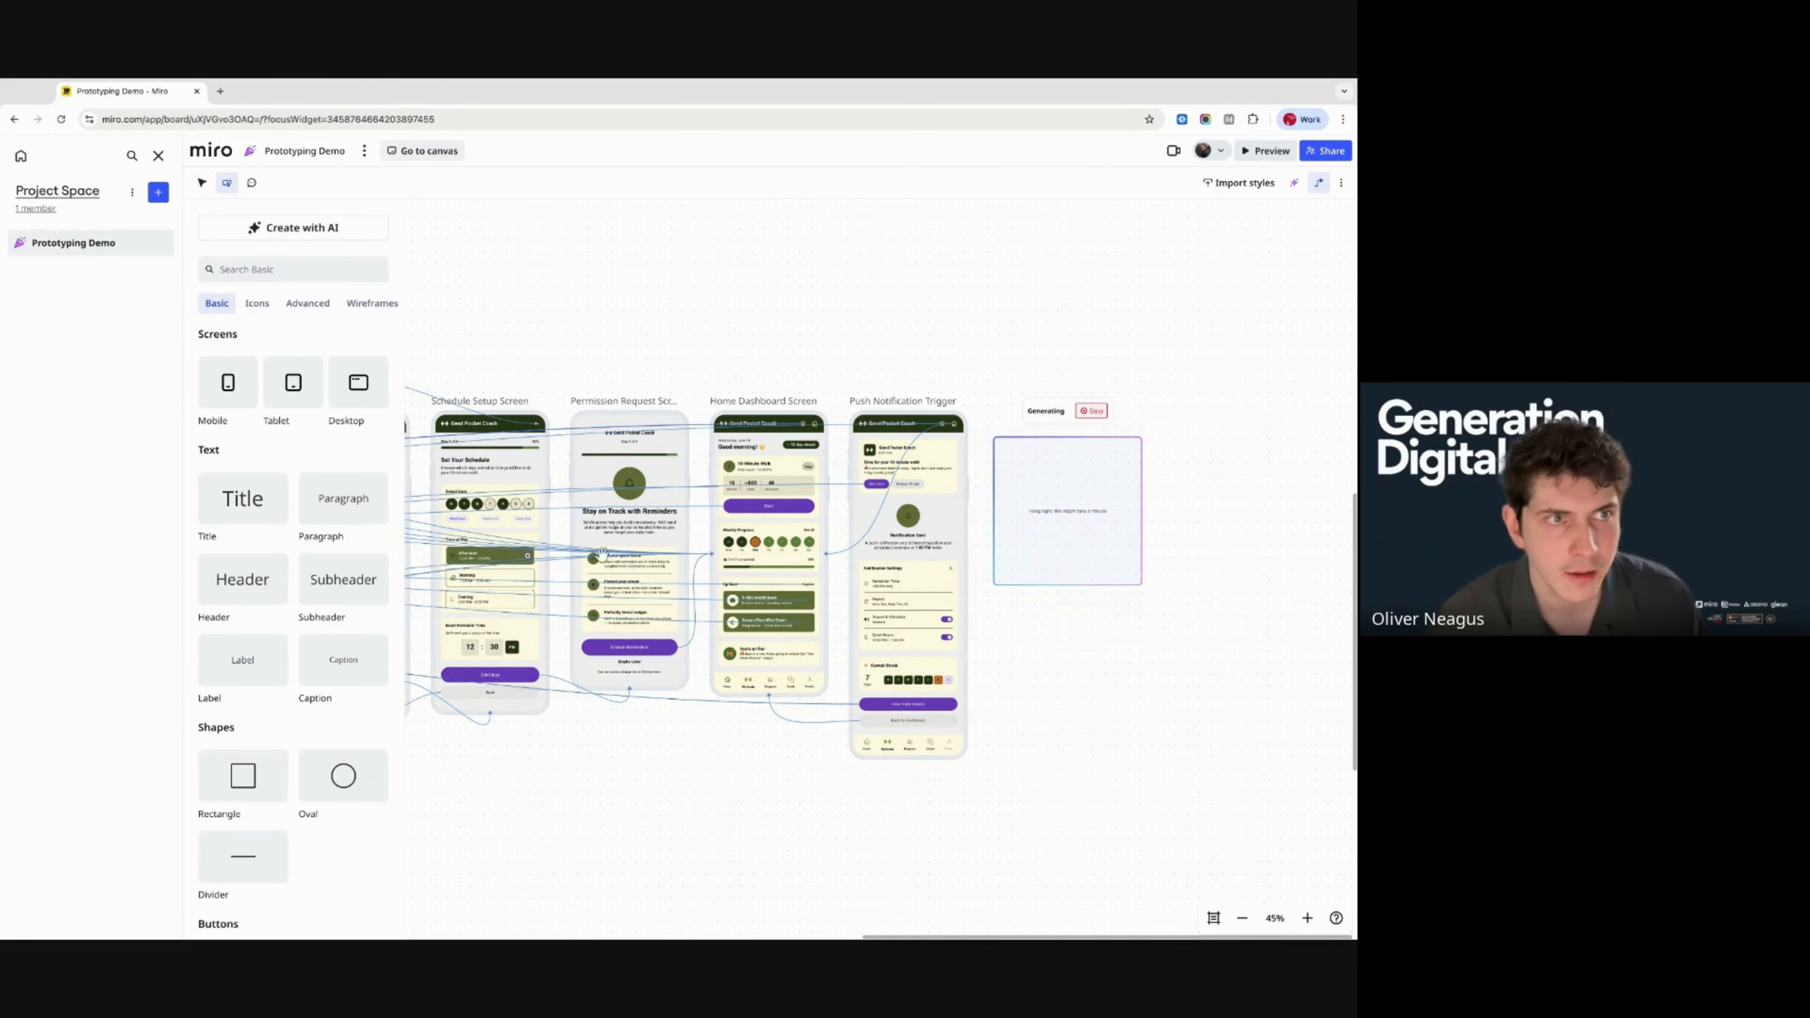
- On the full canvas, move the Habit Coach Prototype frame up and to the right
{"action": "left_click", "coordinate": [409, 152]}
{"action": "scroll", "coordinate": [706, 504], "scroll_direction": "down", "scroll_amount": 10}
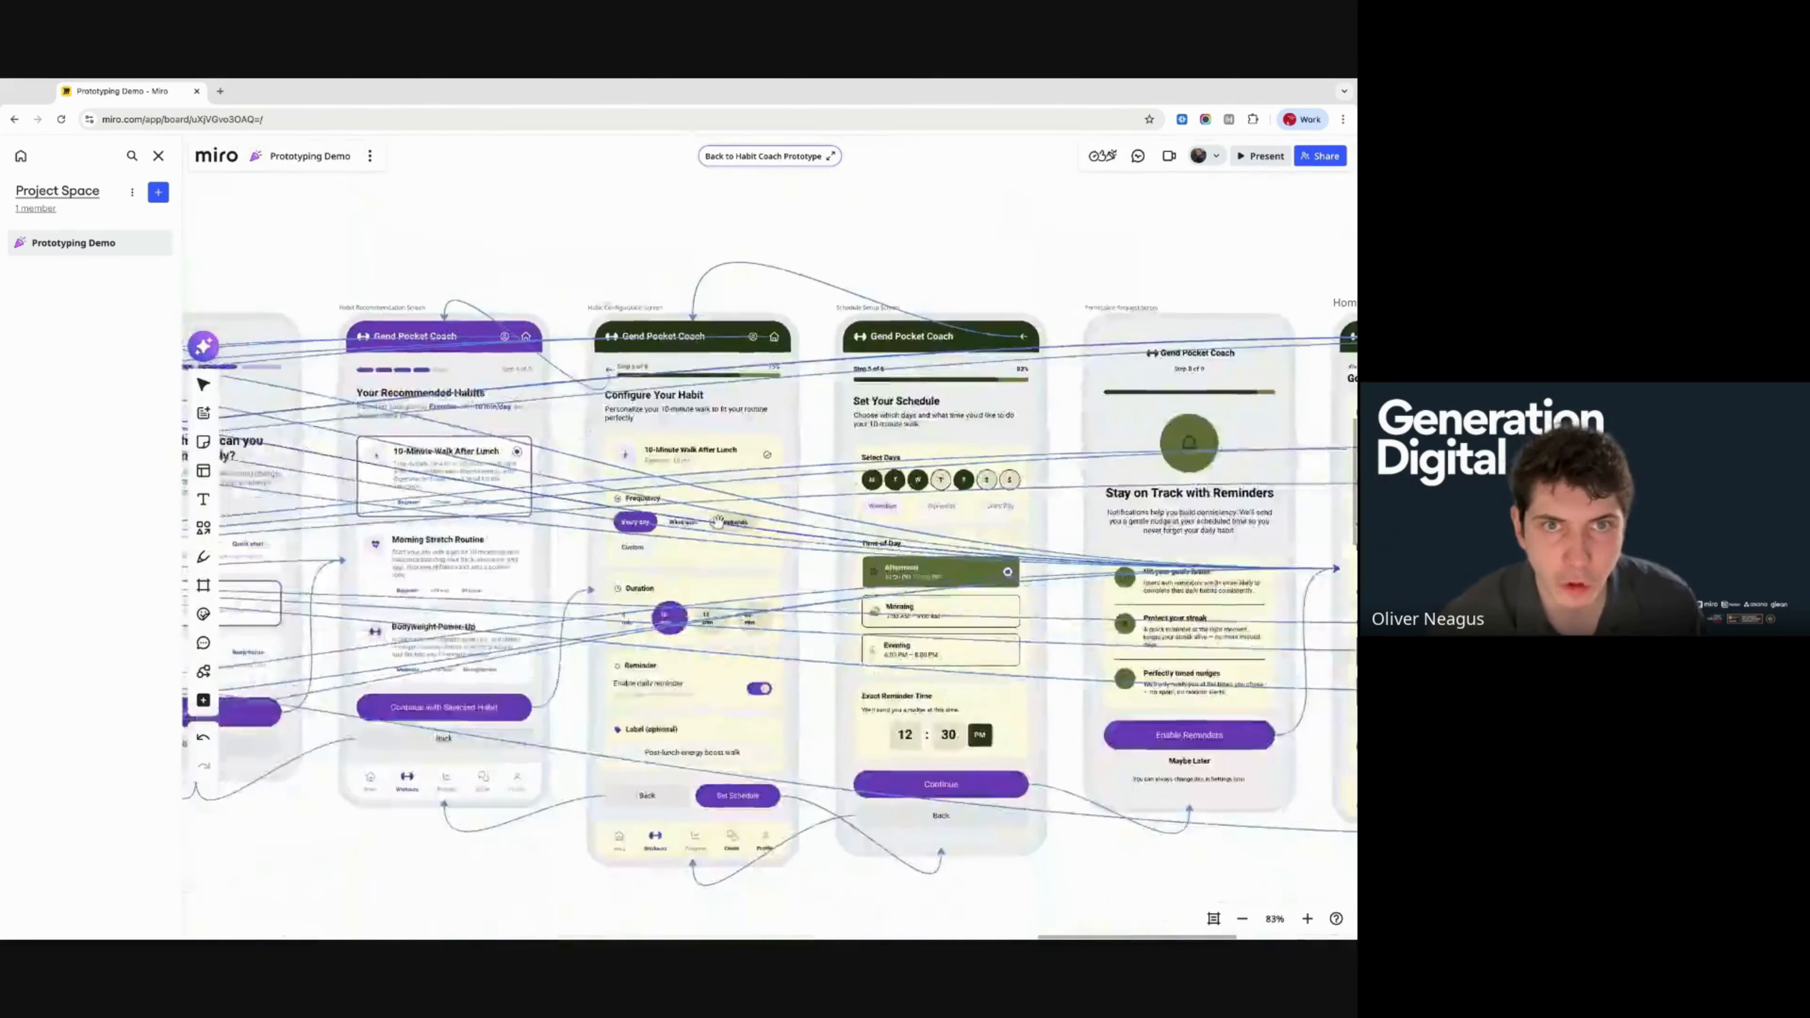
{"action": "scroll", "coordinate": [717, 522], "scroll_direction": "down", "scroll_amount": 4}
{"action": "left_click_drag", "start_coordinate": [405, 378], "coordinate": [659, 535]}
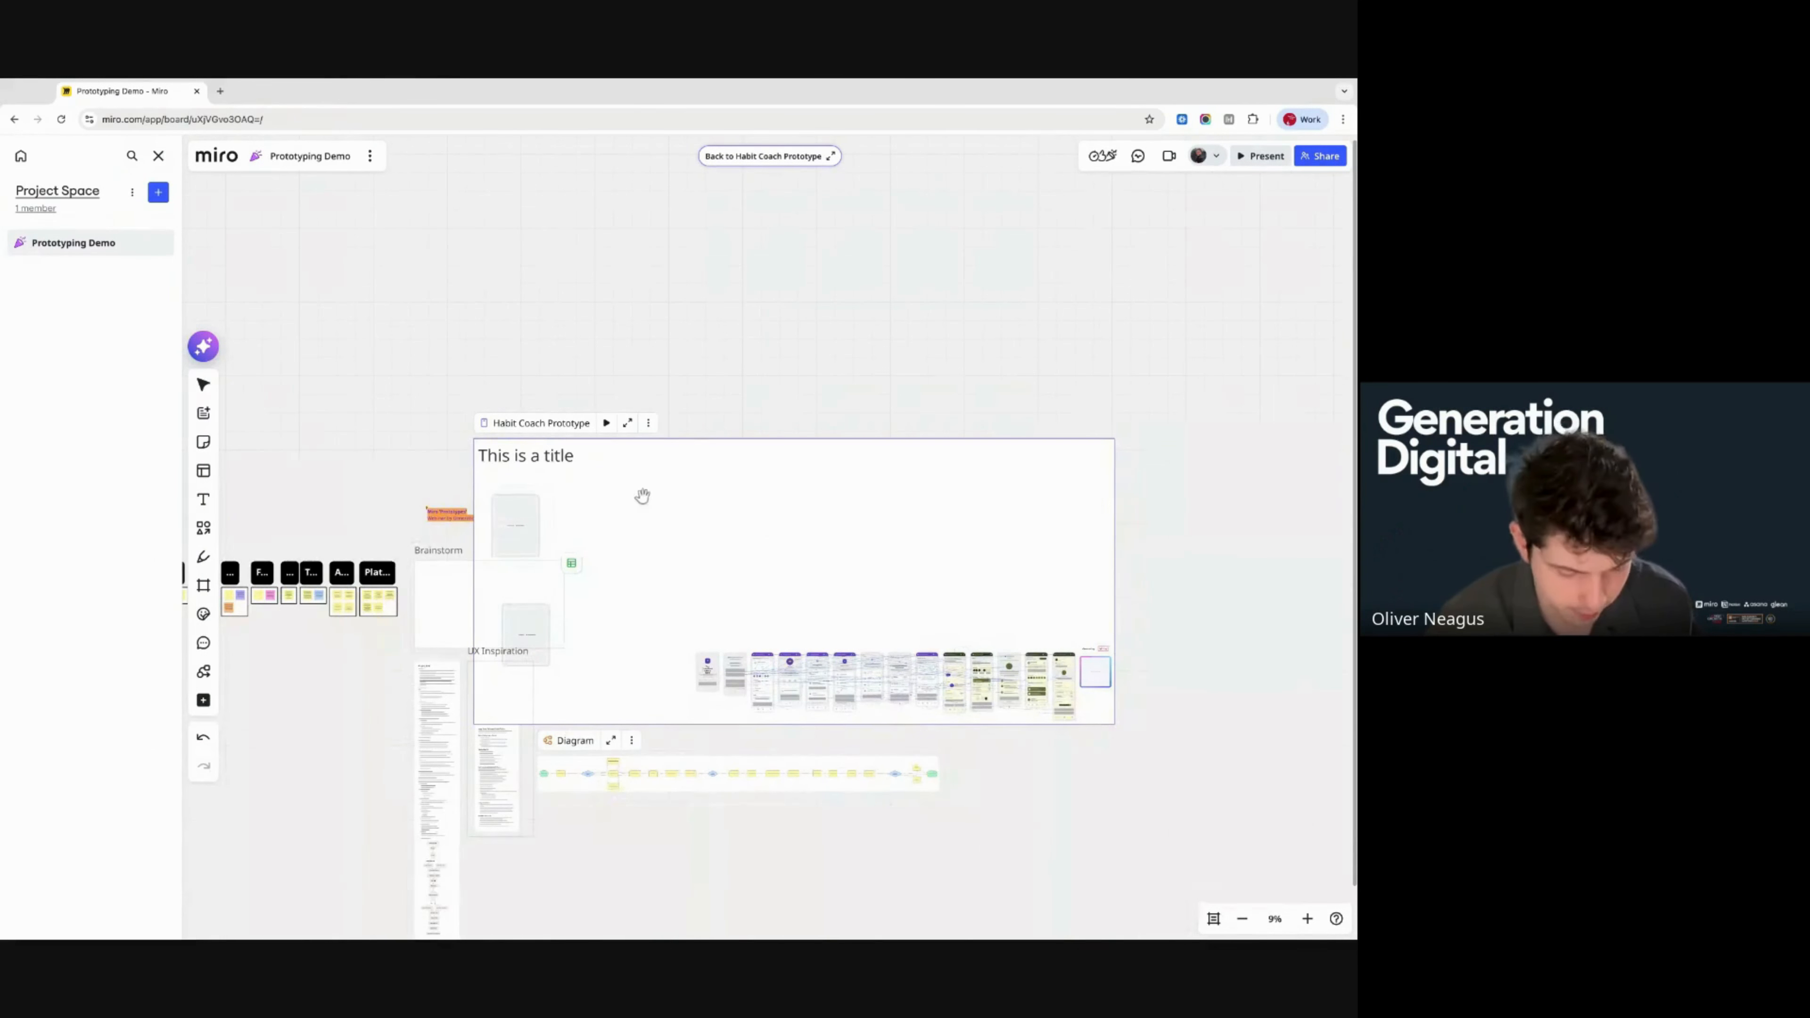
{"action": "left_click", "coordinate": [204, 384]}
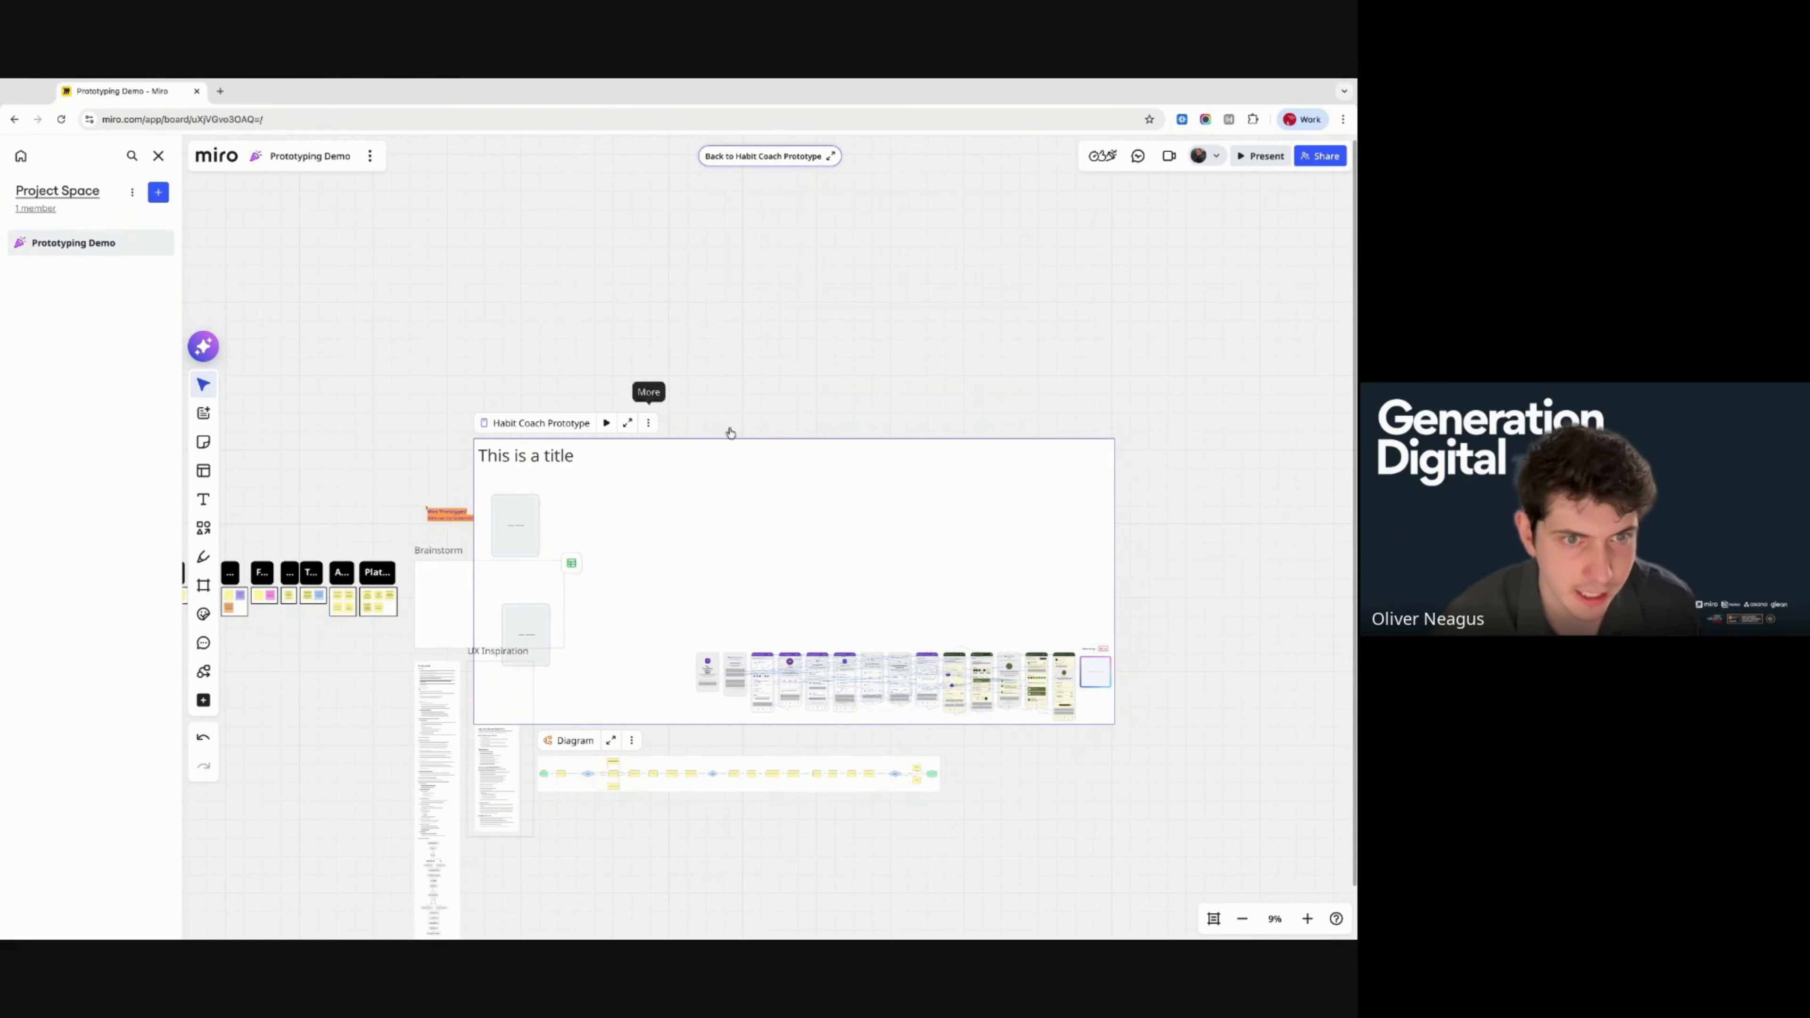
{"action": "left_click_drag", "start_coordinate": [752, 449], "coordinate": [986, 399]}
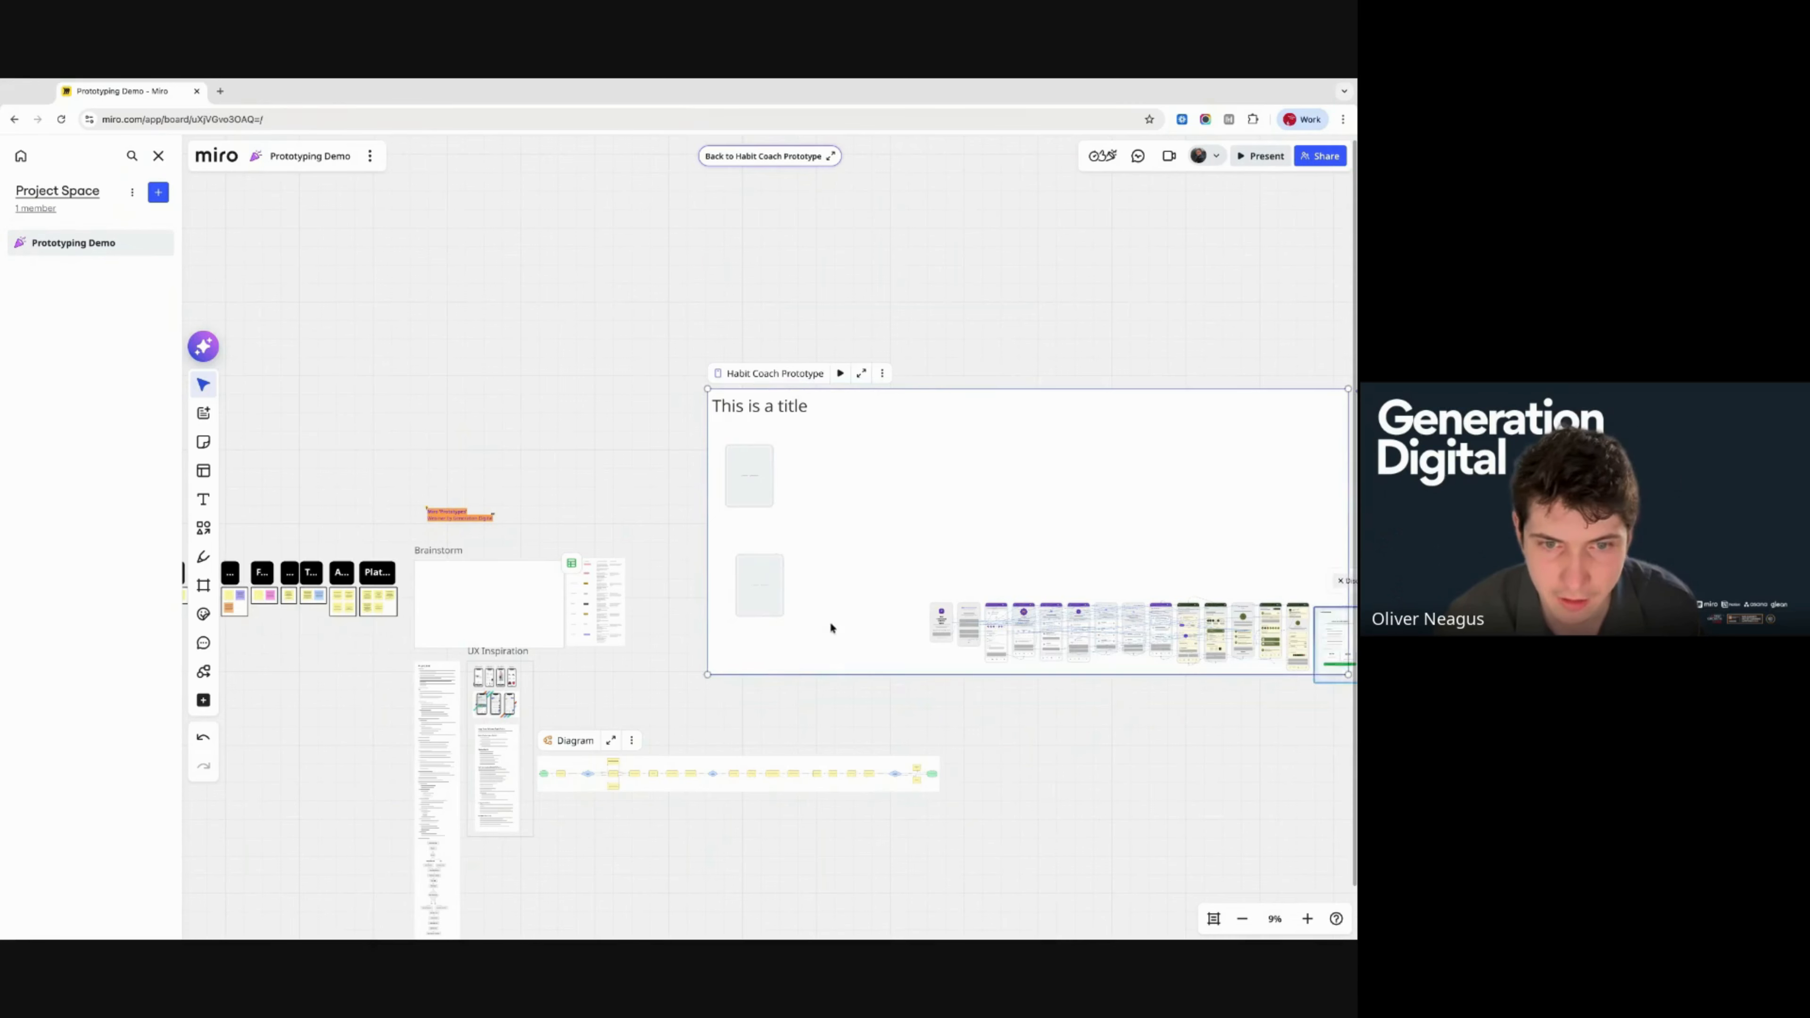
- Delete the placeholder title and the two blank screens from the frame
{"action": "scroll", "coordinate": [832, 627], "scroll_direction": "up", "scroll_amount": 5}
{"action": "scroll", "coordinate": [837, 634], "scroll_direction": "down", "scroll_amount": 5}
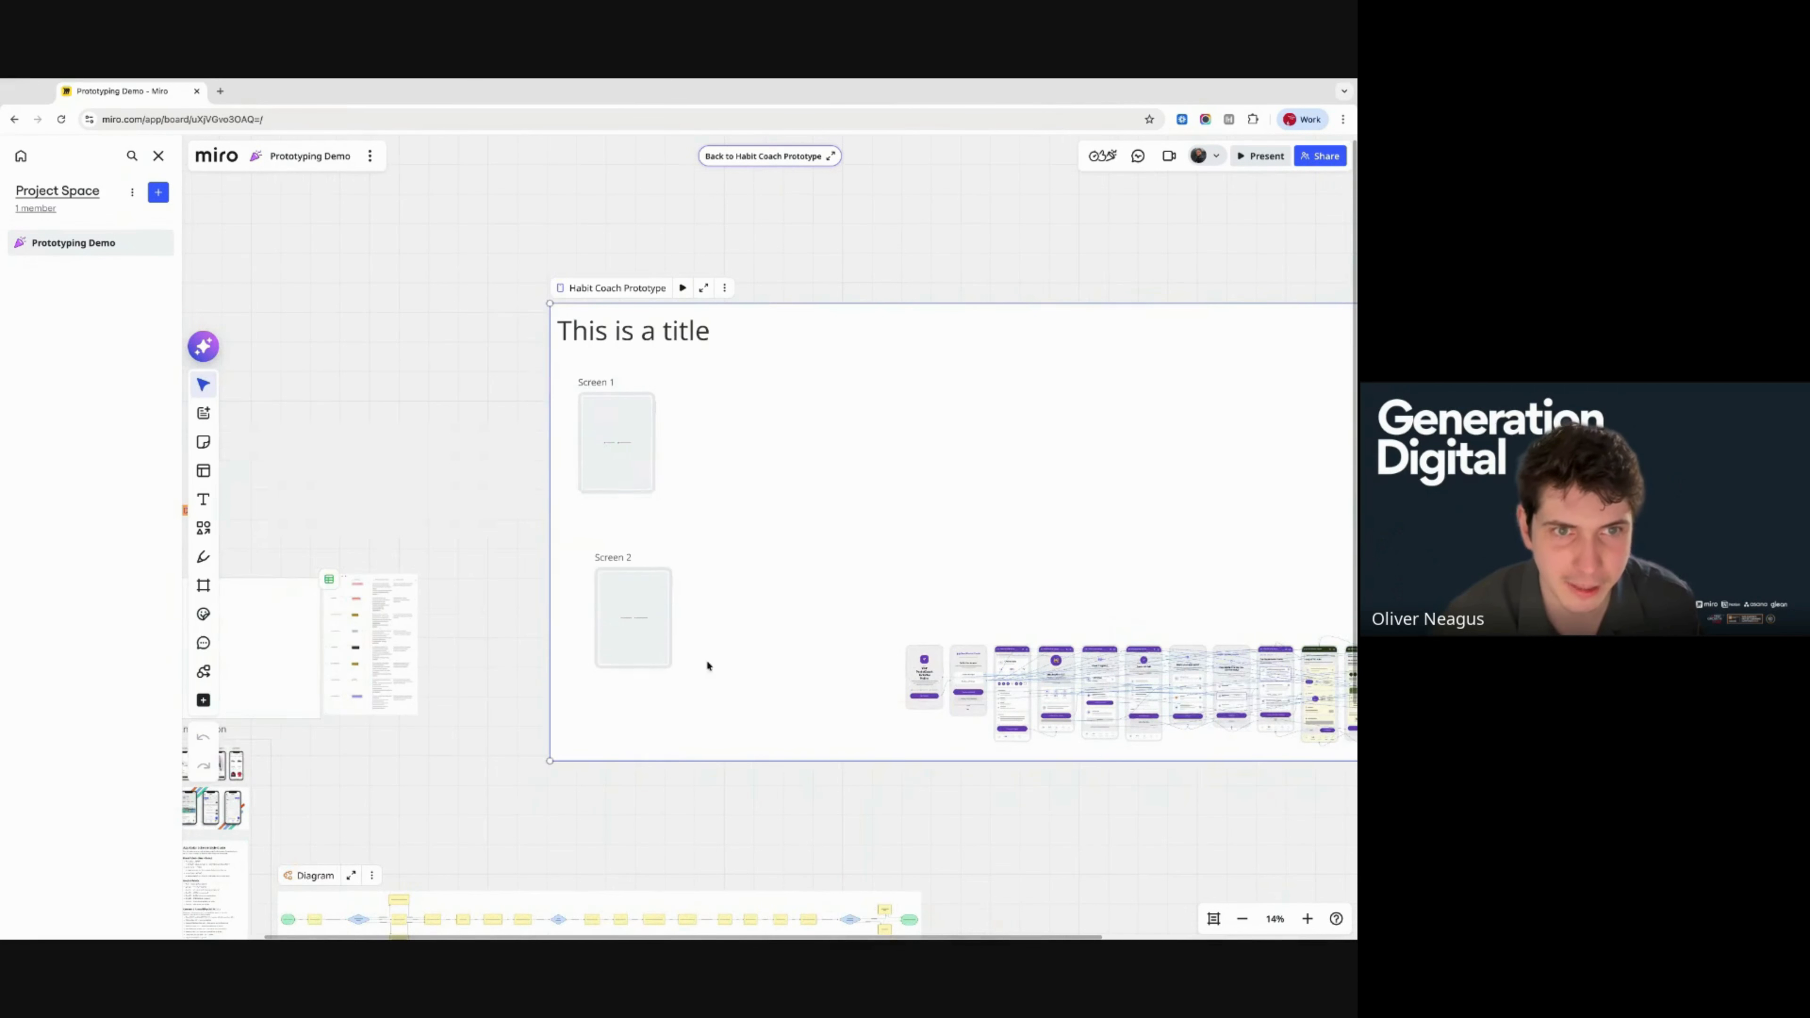
{"action": "left_click_drag", "start_coordinate": [442, 321], "coordinate": [756, 699]}
{"action": "key", "text": "Delete"}
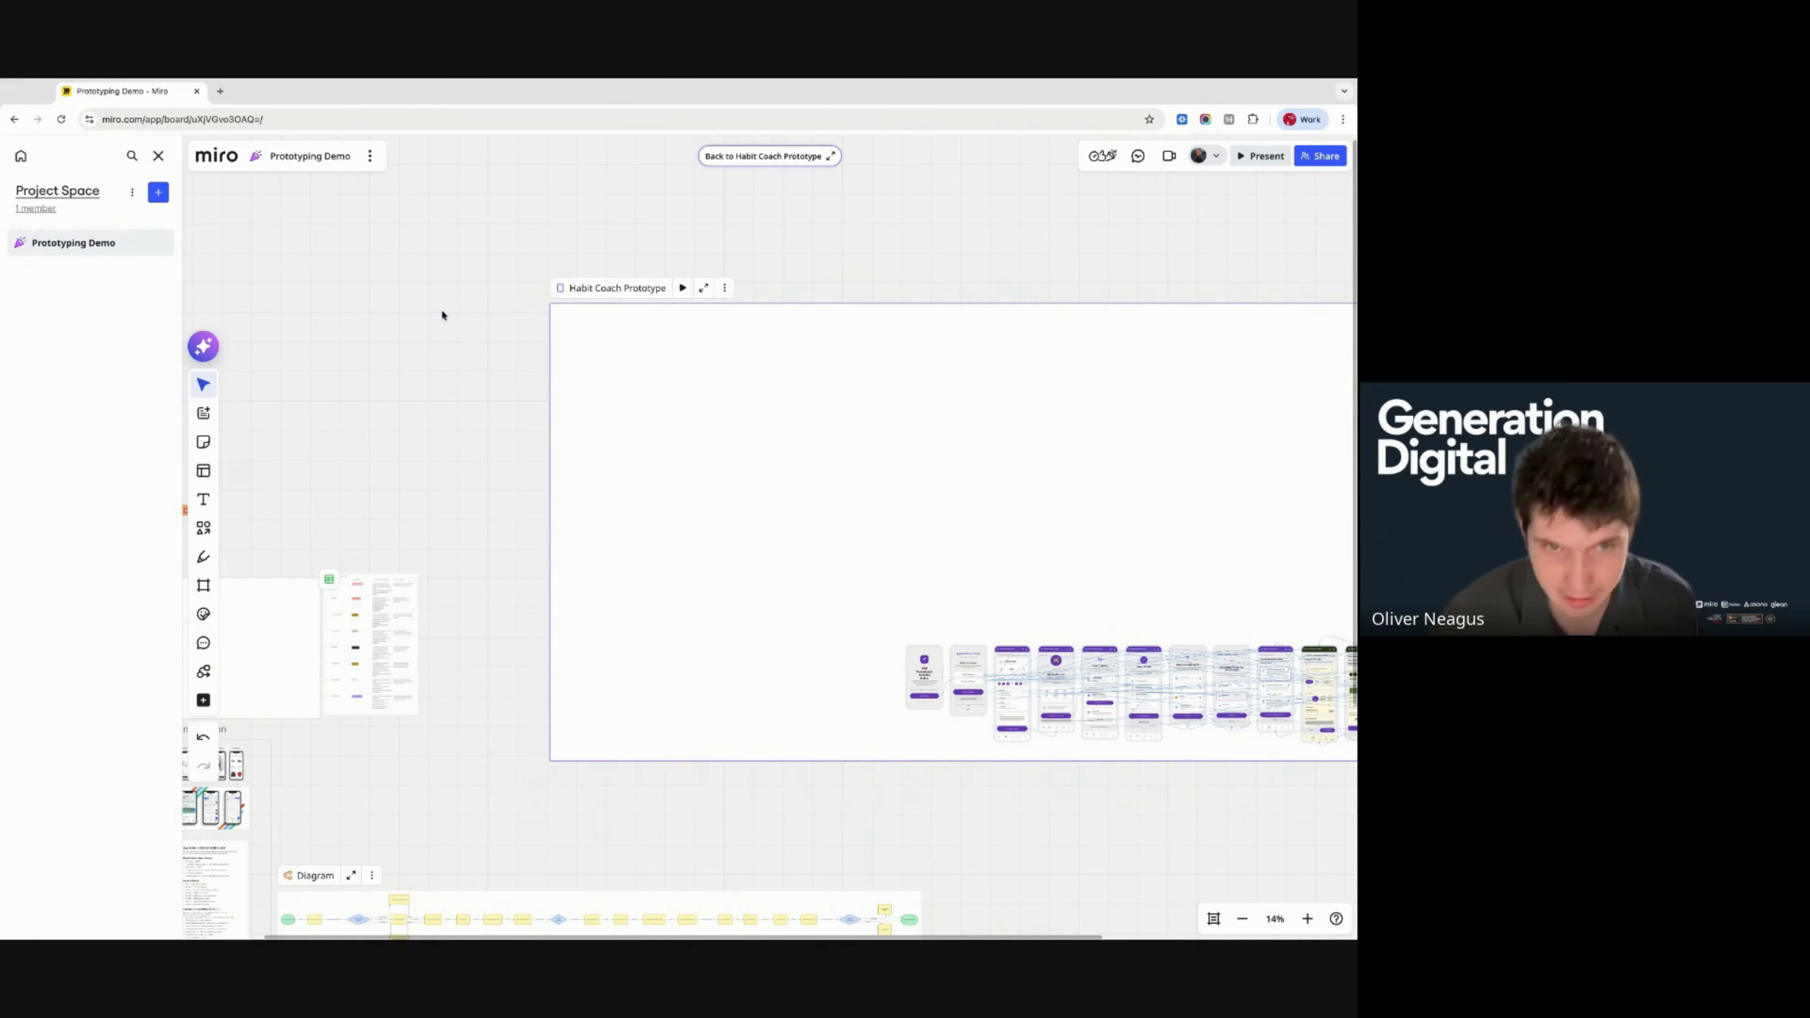
- Move all the flow screens up to the top of the prototype frame
{"action": "scroll", "coordinate": [825, 692], "scroll_direction": "right", "scroll_amount": 3}
{"action": "scroll", "coordinate": [825, 692], "scroll_direction": "right", "scroll_amount": 3}
{"action": "scroll", "coordinate": [825, 691], "scroll_direction": "down", "scroll_amount": 1}
{"action": "left_click_drag", "start_coordinate": [508, 504], "coordinate": [1125, 722]}
{"action": "left_click_drag", "start_coordinate": [809, 630], "coordinate": [489, 348]}
- Add the generated Premium Upgrade, Payment Method Selection and Payment Confirmation screens to the canvas
{"action": "left_click", "coordinate": [1192, 543]}
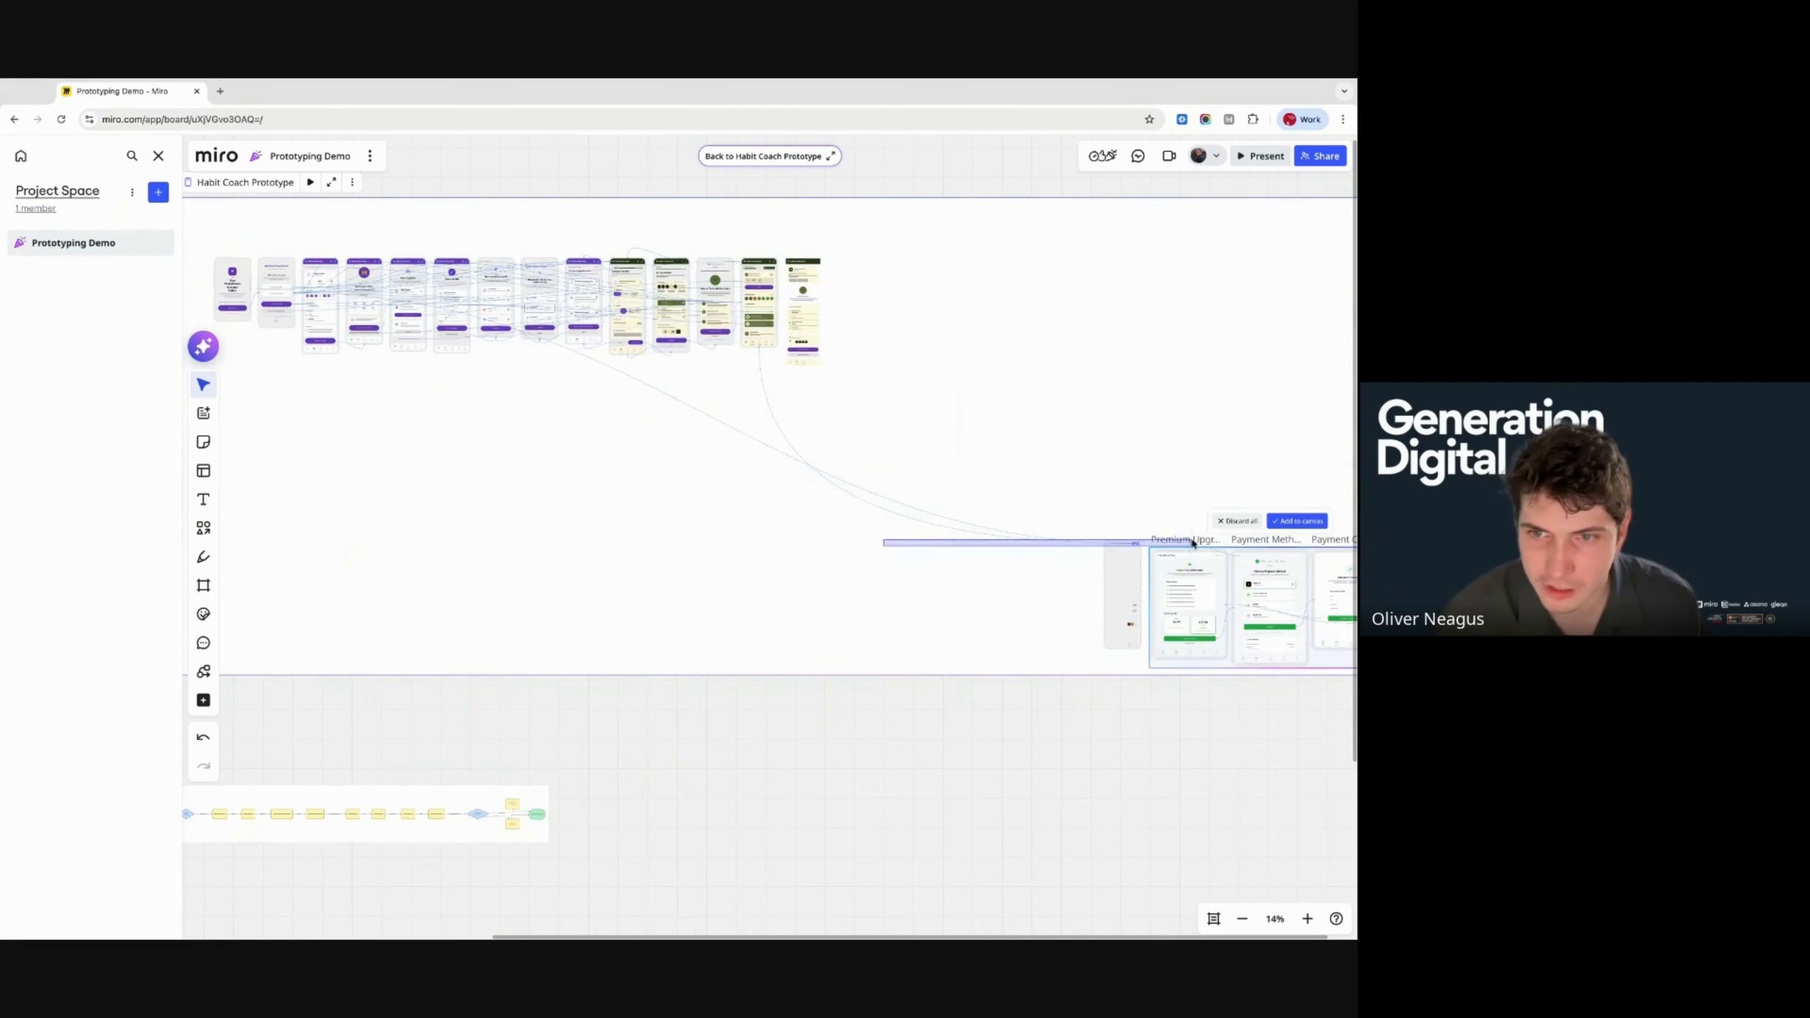
{"action": "scroll", "coordinate": [1340, 667], "scroll_direction": "right", "scroll_amount": 2}
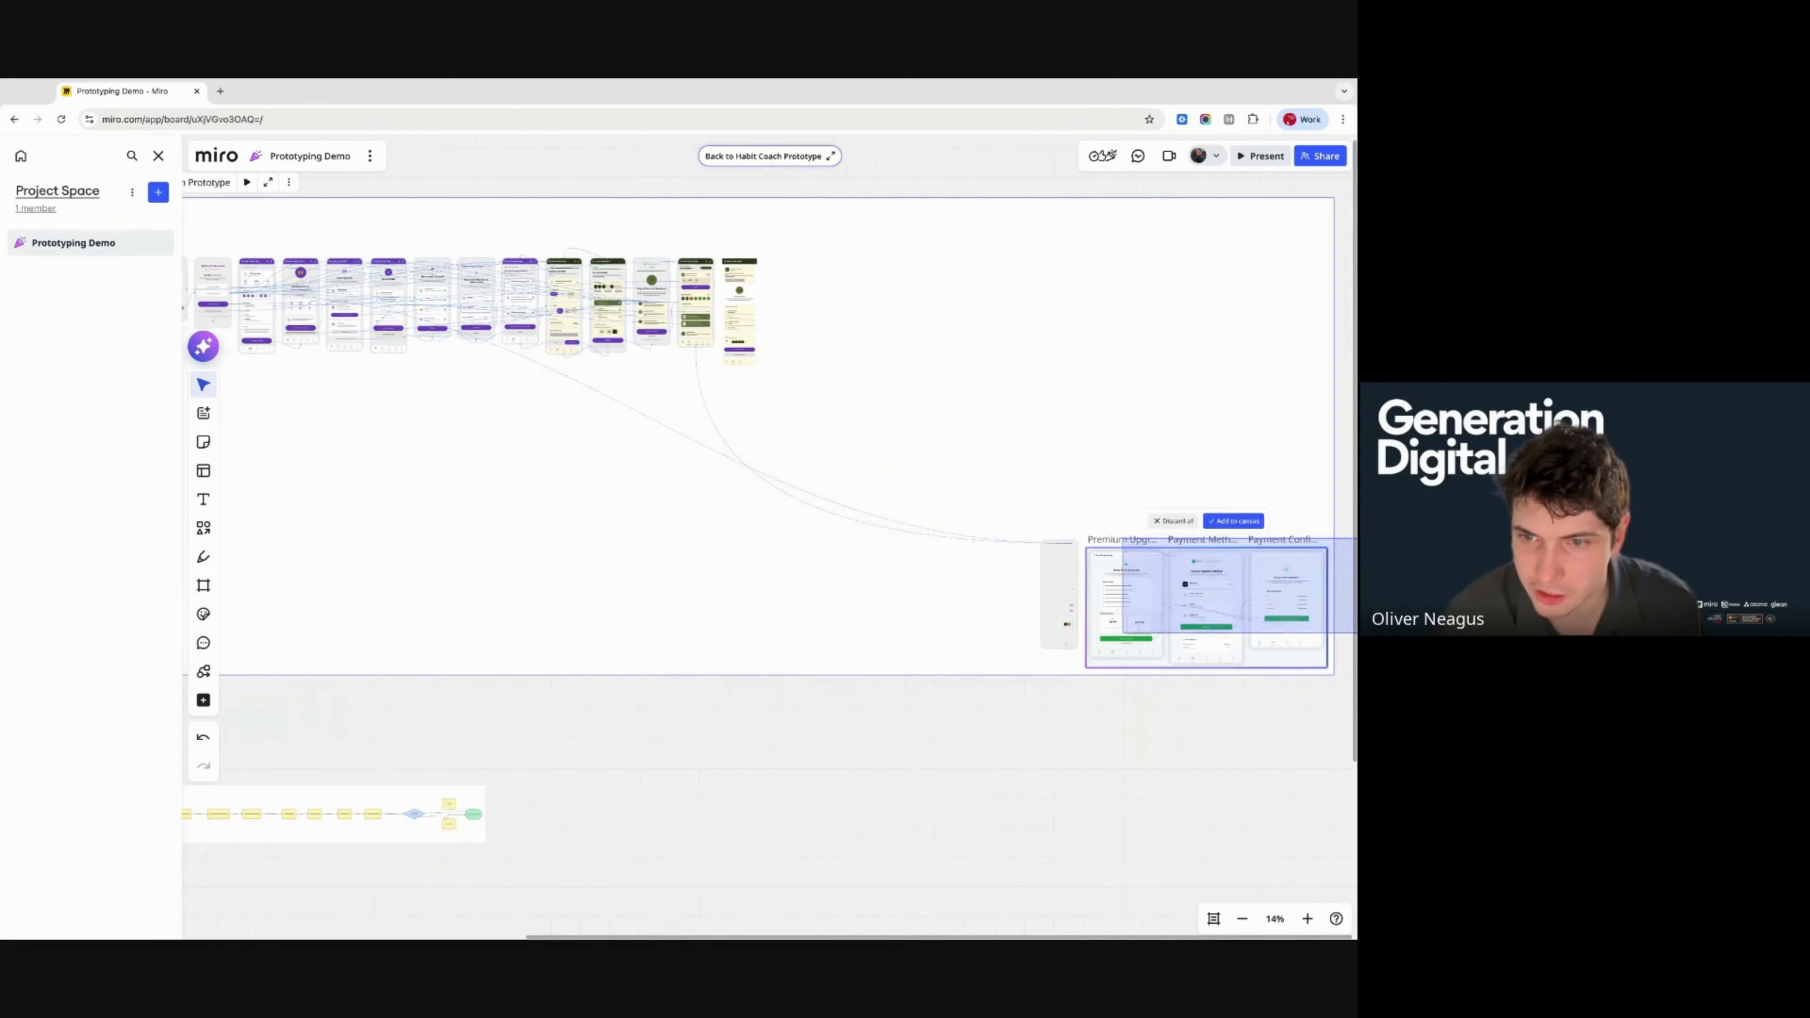
{"action": "scroll", "coordinate": [1209, 658], "scroll_direction": "right", "scroll_amount": 2}
{"action": "scroll", "coordinate": [981, 639], "scroll_direction": "up", "scroll_amount": 8}
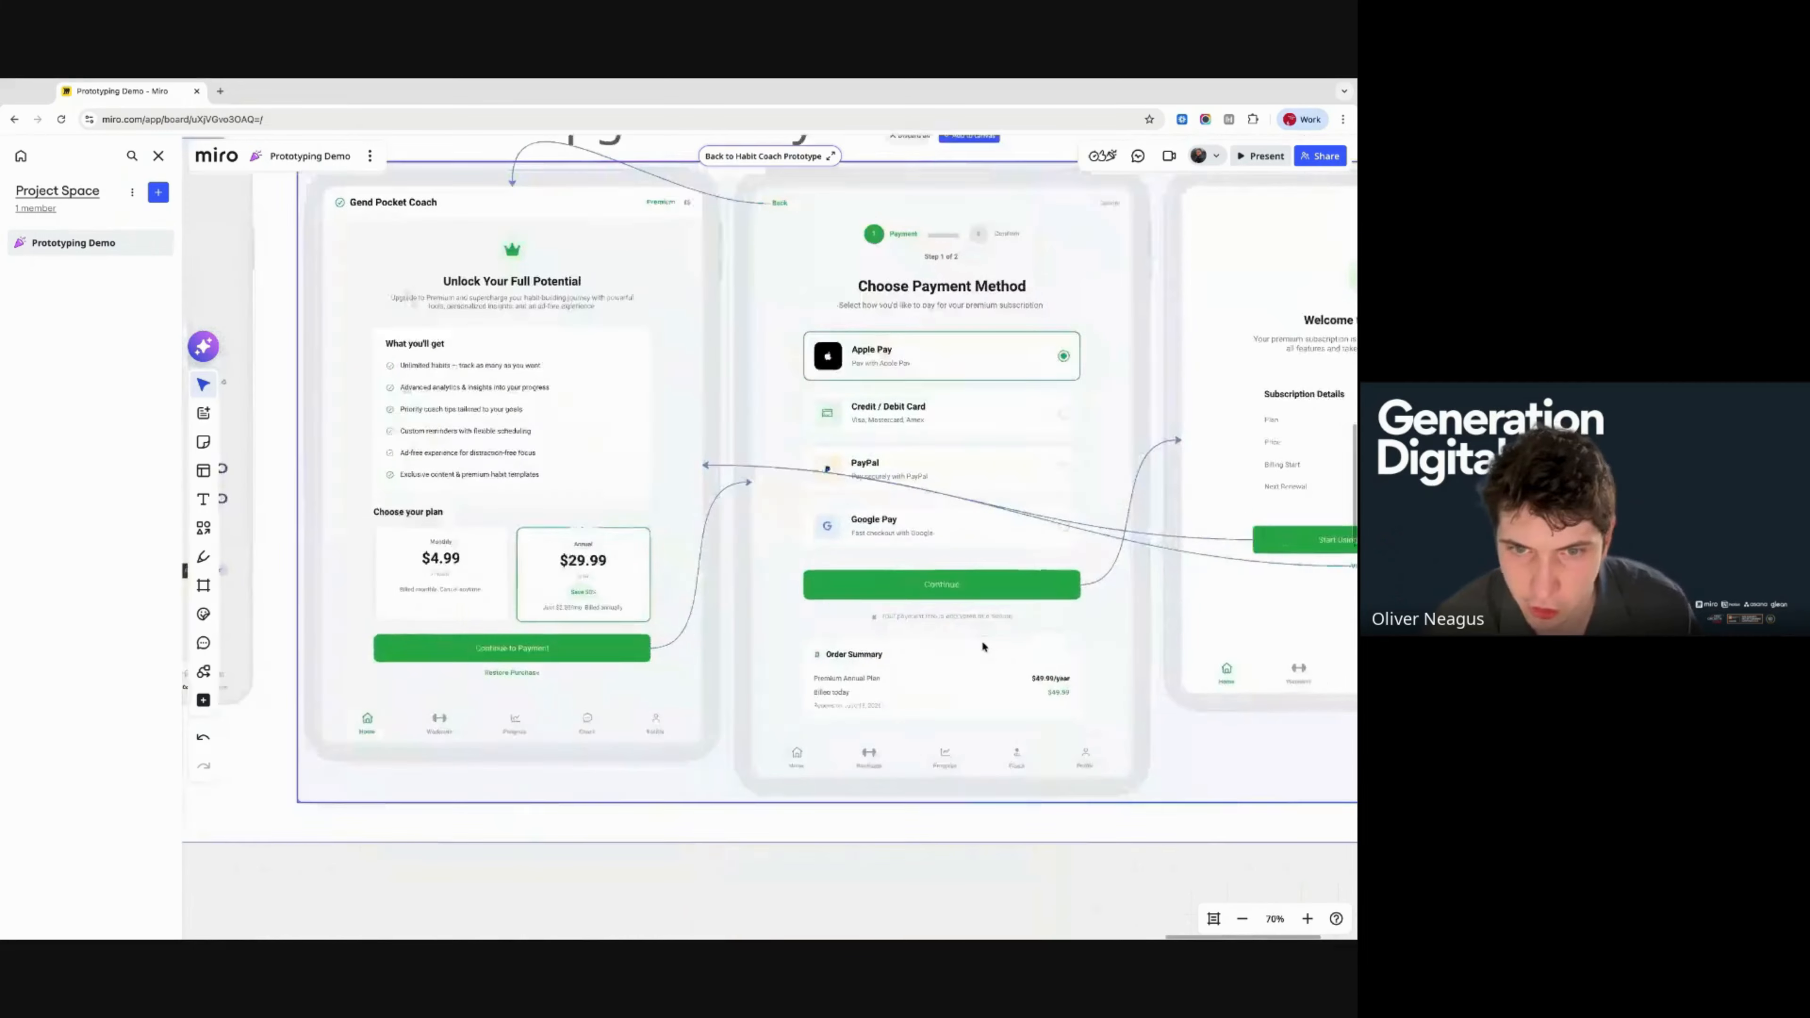
{"action": "scroll", "coordinate": [982, 639], "scroll_direction": "down", "scroll_amount": 2}
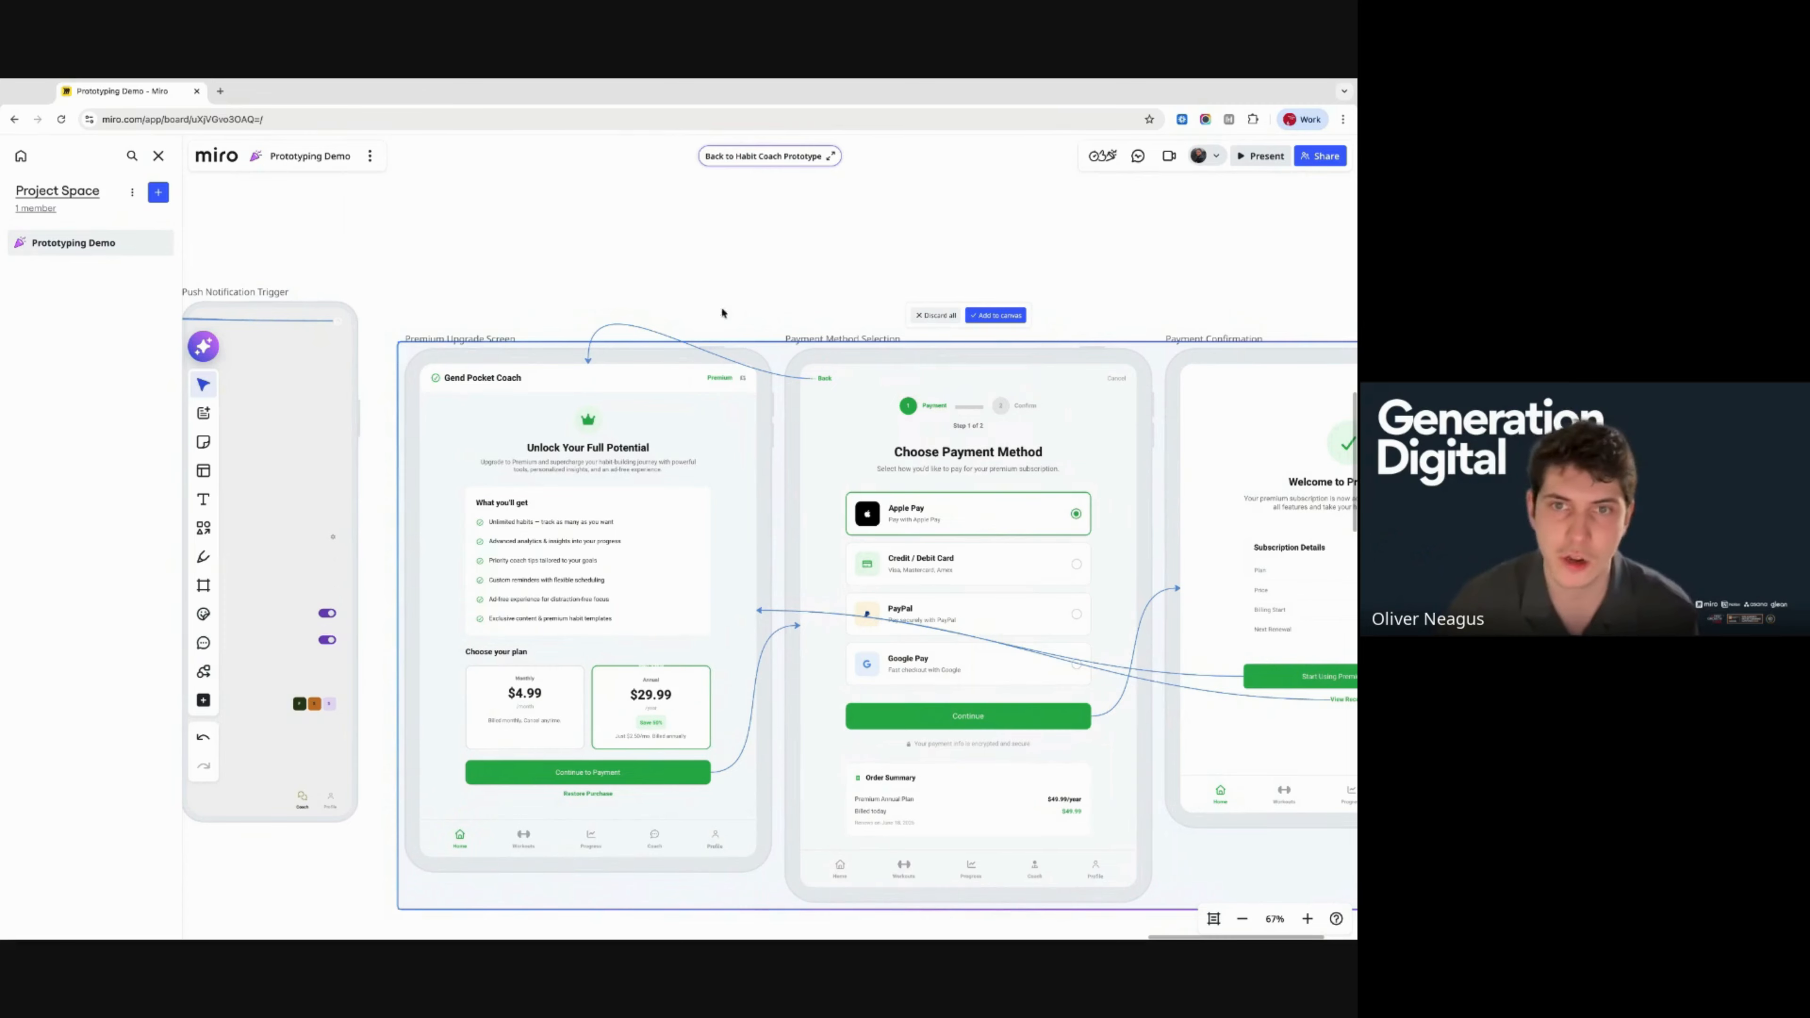
{"action": "left_click", "coordinate": [996, 315]}
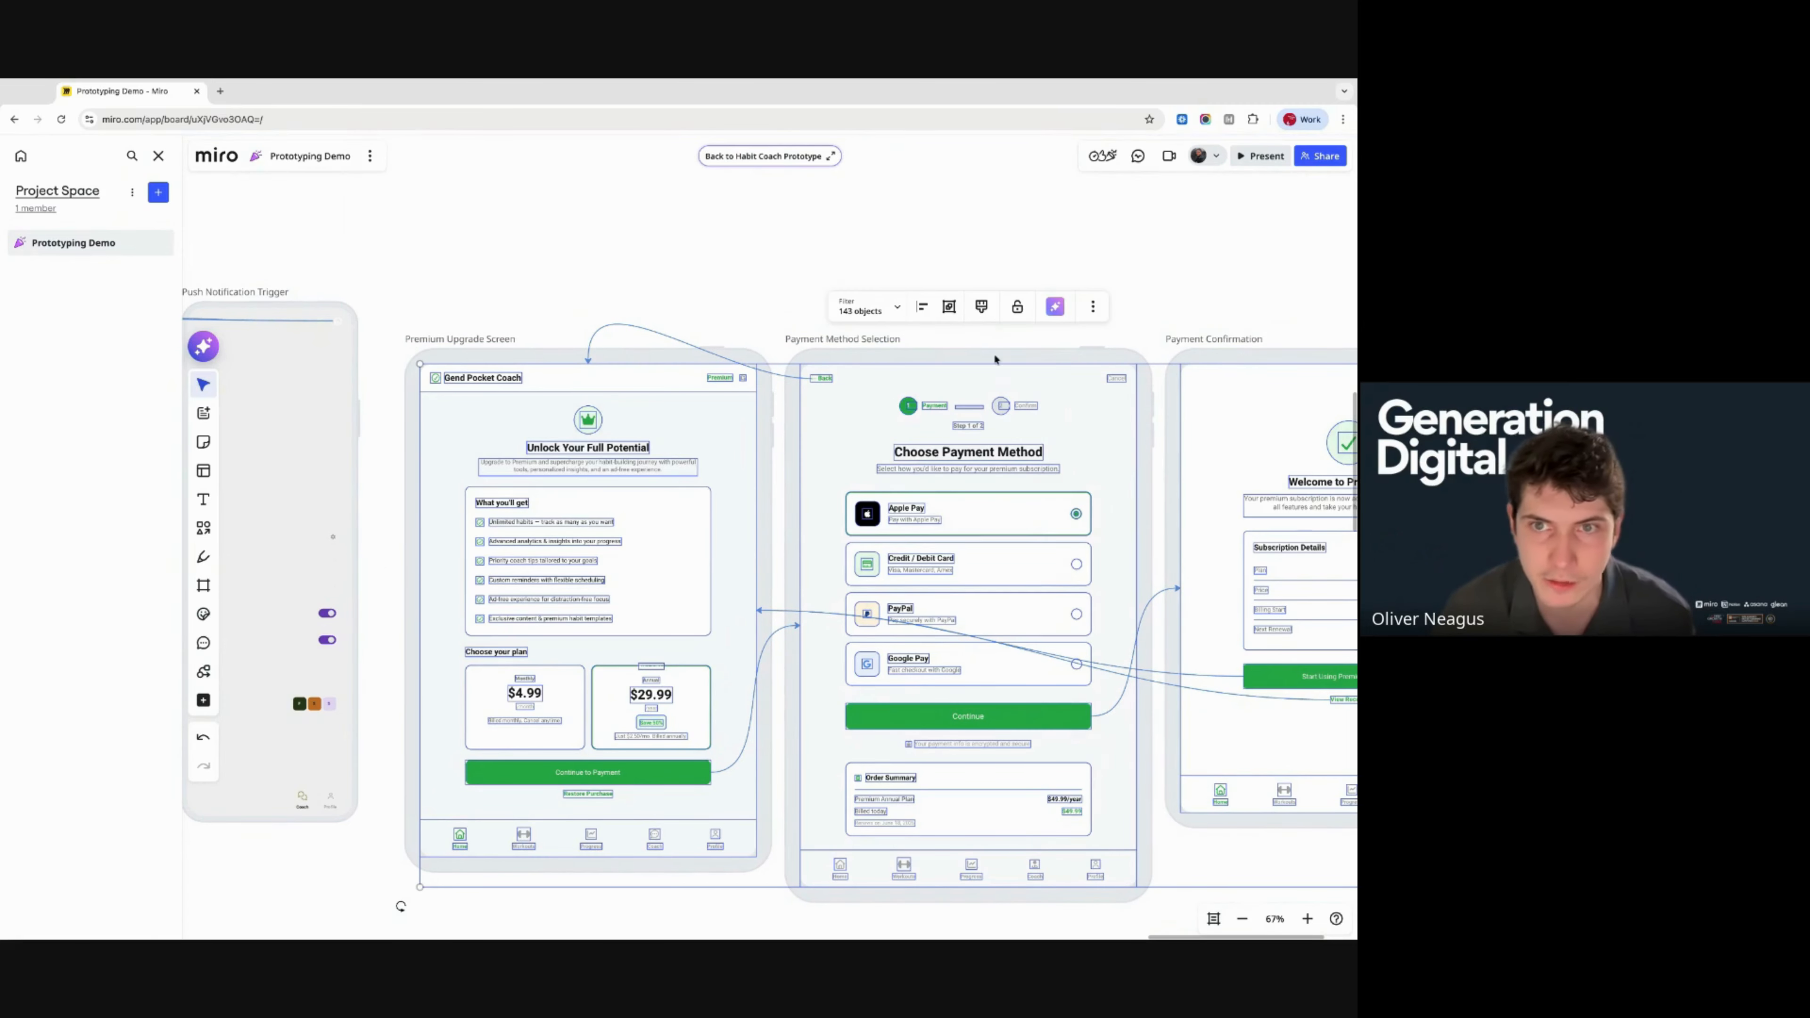
{"action": "left_click", "coordinate": [1080, 351]}
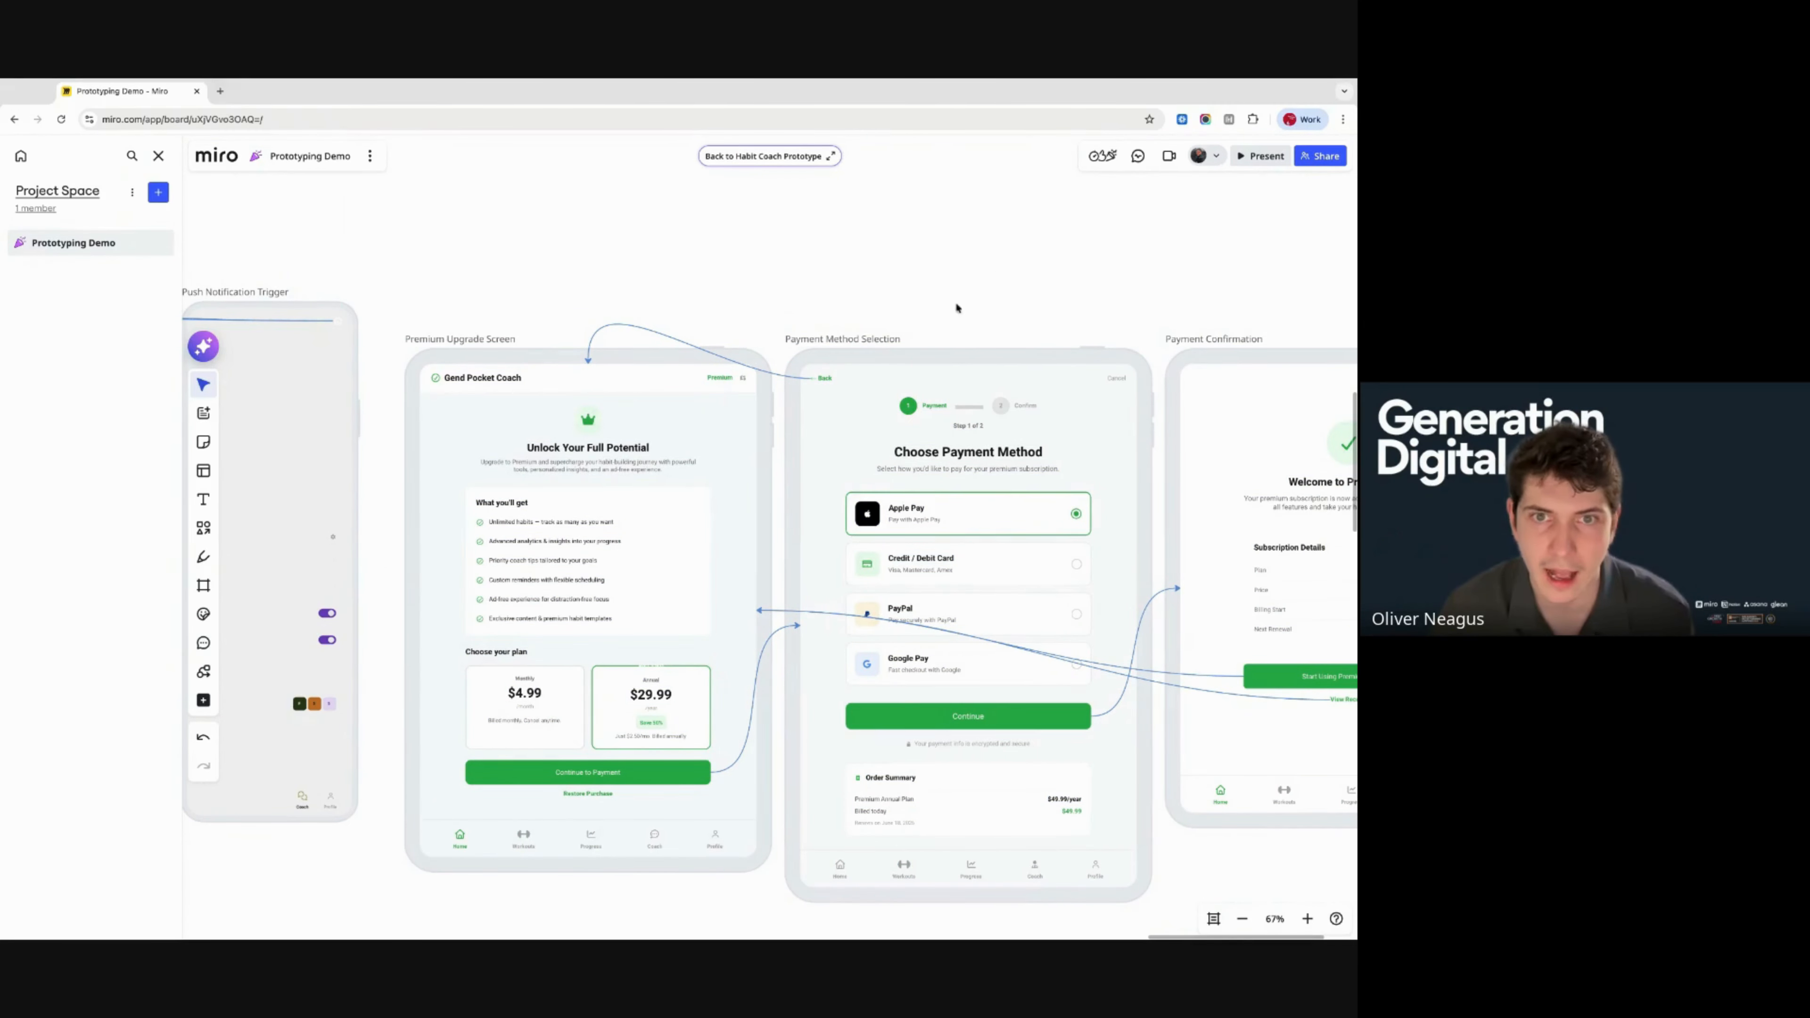
{"action": "scroll", "coordinate": [554, 368], "scroll_direction": "down", "scroll_amount": 10}
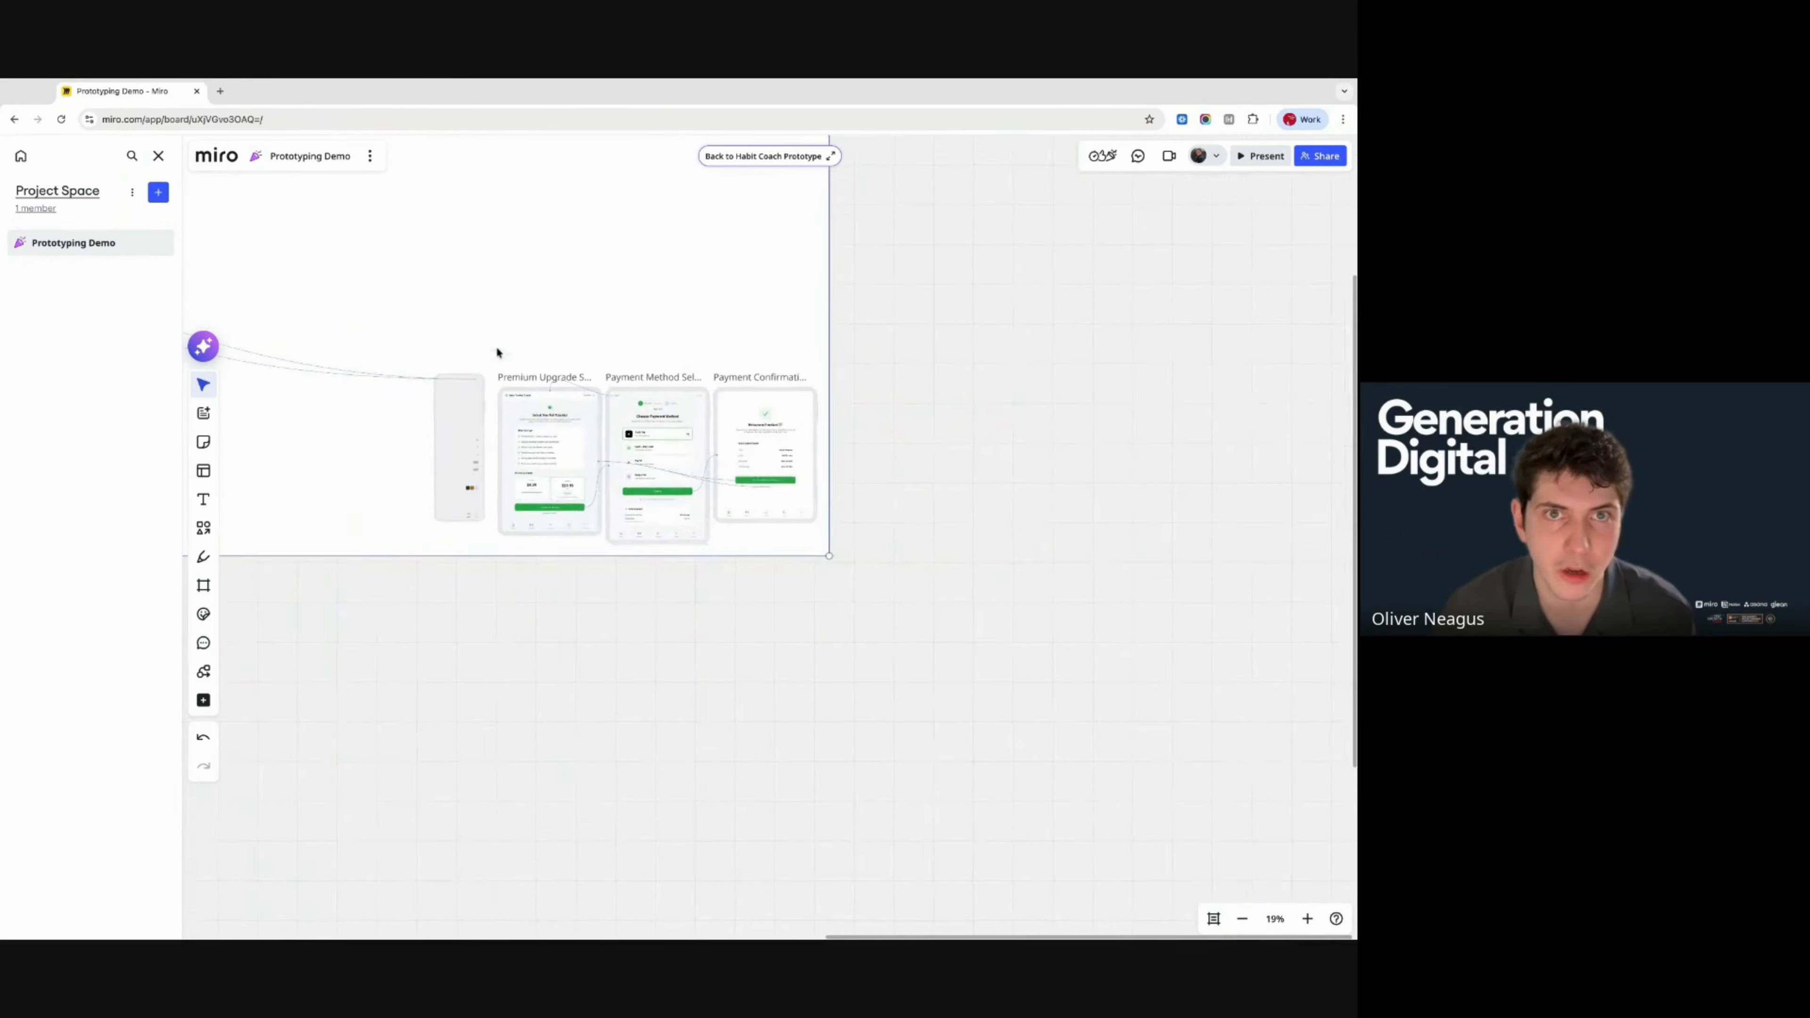
- Select the Premium Upgrade, Payment Method and Payment Confirmation screens and move them below the prototype frame
{"action": "left_click", "coordinate": [568, 404]}
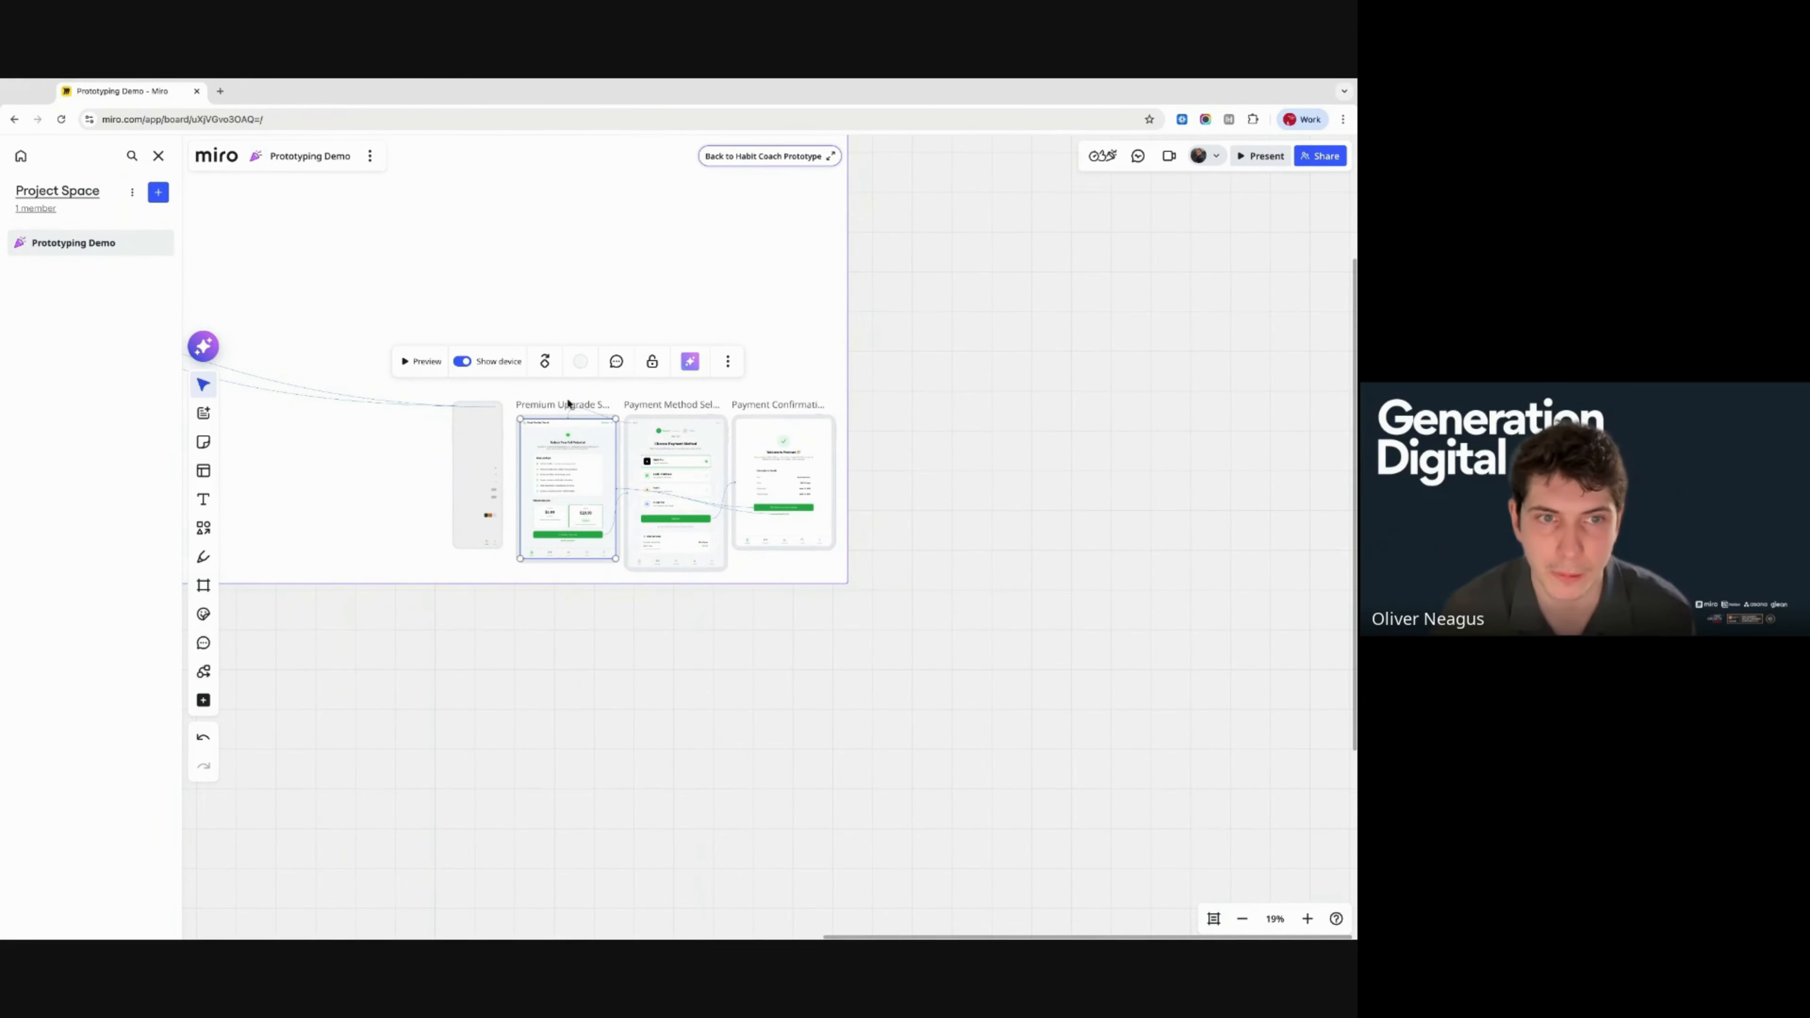
{"action": "left_click", "coordinate": [684, 405], "text": "shift"}
{"action": "left_click", "coordinate": [769, 405], "text": "shift"}
{"action": "left_click_drag", "start_coordinate": [565, 404], "coordinate": [809, 729]}
{"action": "scroll", "coordinate": [807, 747], "scroll_direction": "down", "scroll_amount": 2}
{"action": "scroll", "coordinate": [807, 747], "scroll_direction": "right", "scroll_amount": 2}
{"action": "left_click", "coordinate": [808, 803]}
{"action": "mouse_move", "coordinate": [565, 532]}
{"action": "left_mouse_down"}
{"action": "mouse_move", "coordinate": [1067, 791]}
{"action": "mouse_move", "coordinate": [567, 536]}
{"action": "left_mouse_up"}
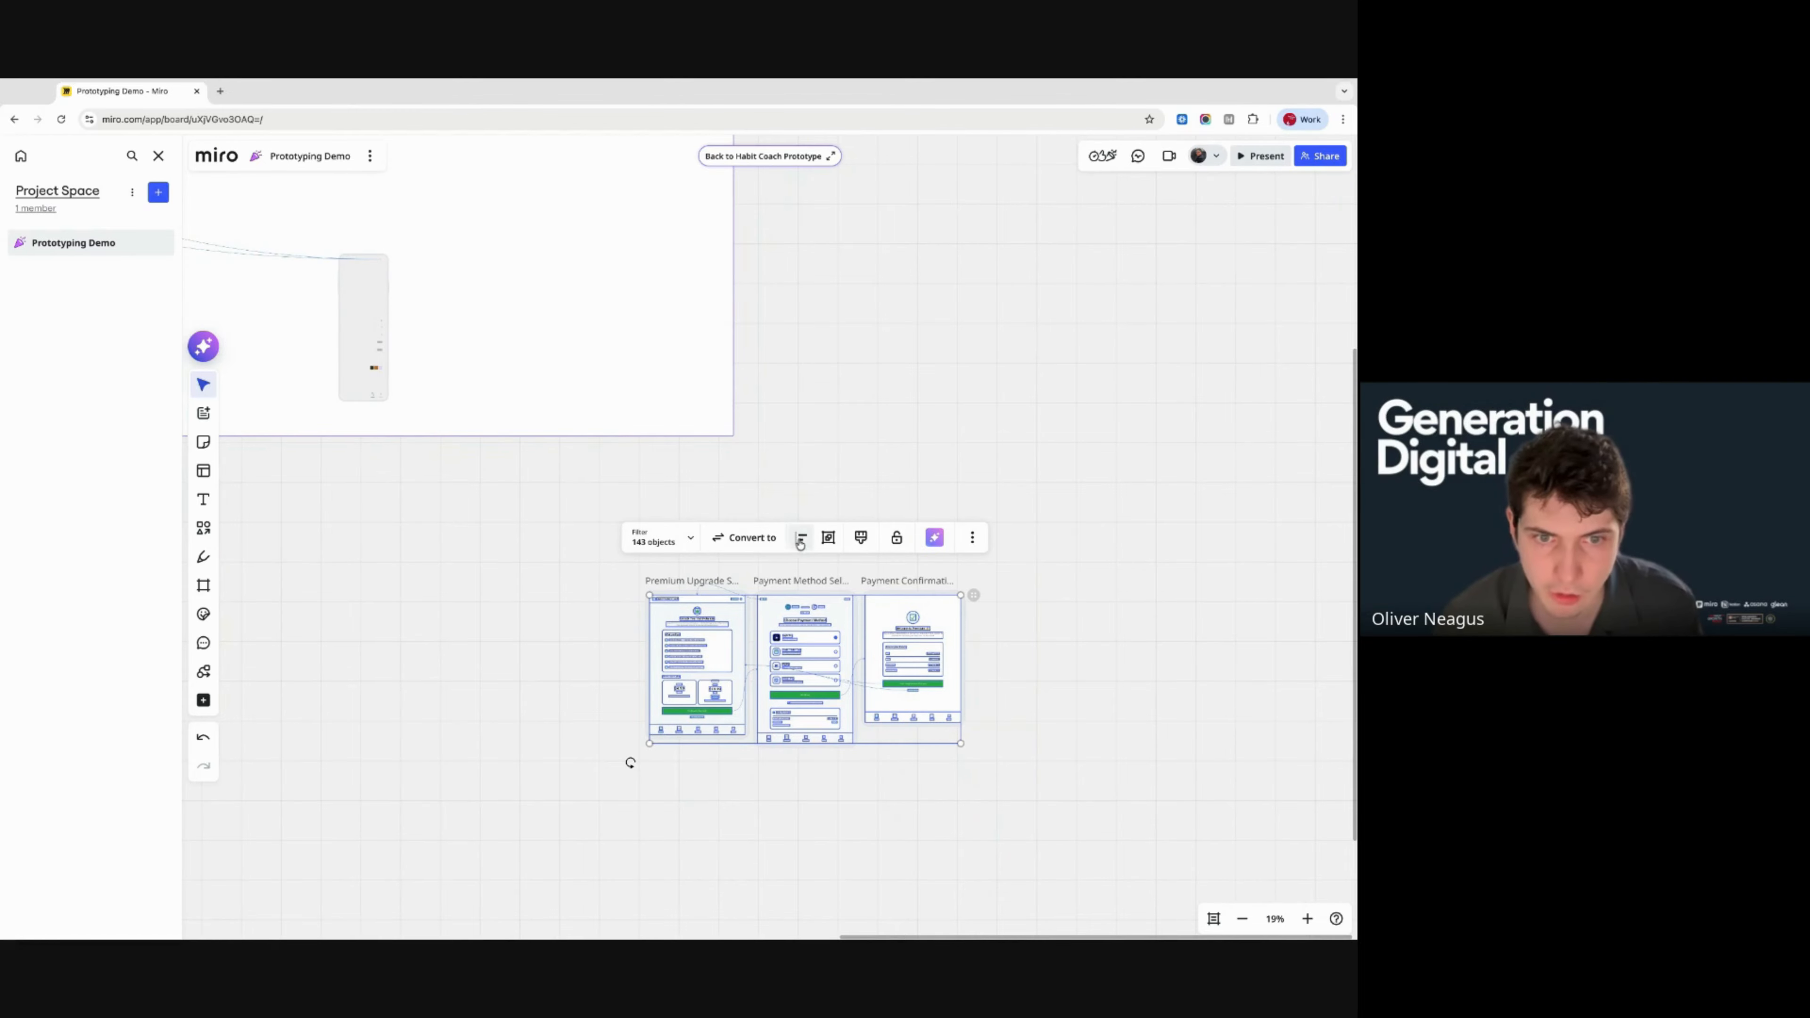
- Add a custom-size Frame 1 beside the three payment screens, keeping the screens outside it
{"action": "left_click", "coordinate": [203, 584]}
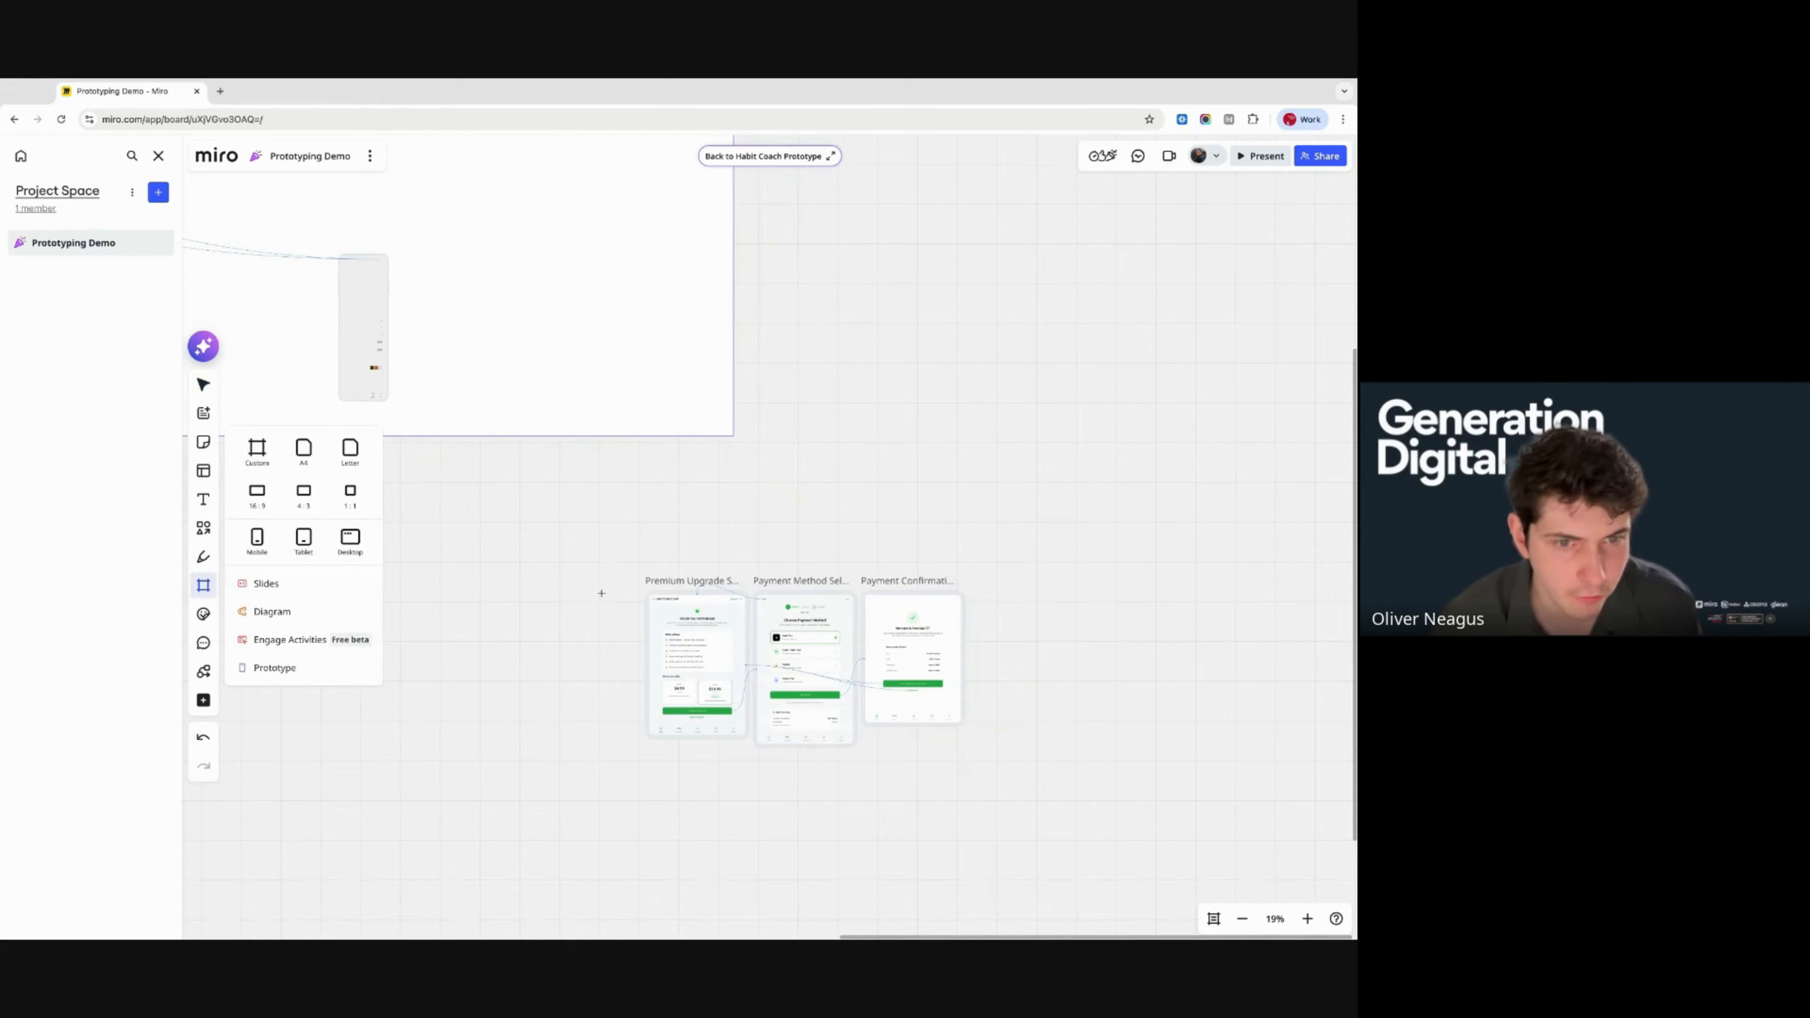
{"action": "left_click", "coordinate": [259, 450]}
{"action": "left_click_drag", "start_coordinate": [589, 525], "coordinate": [970, 769]}
{"action": "scroll", "coordinate": [970, 769], "scroll_direction": "down", "scroll_amount": 4}
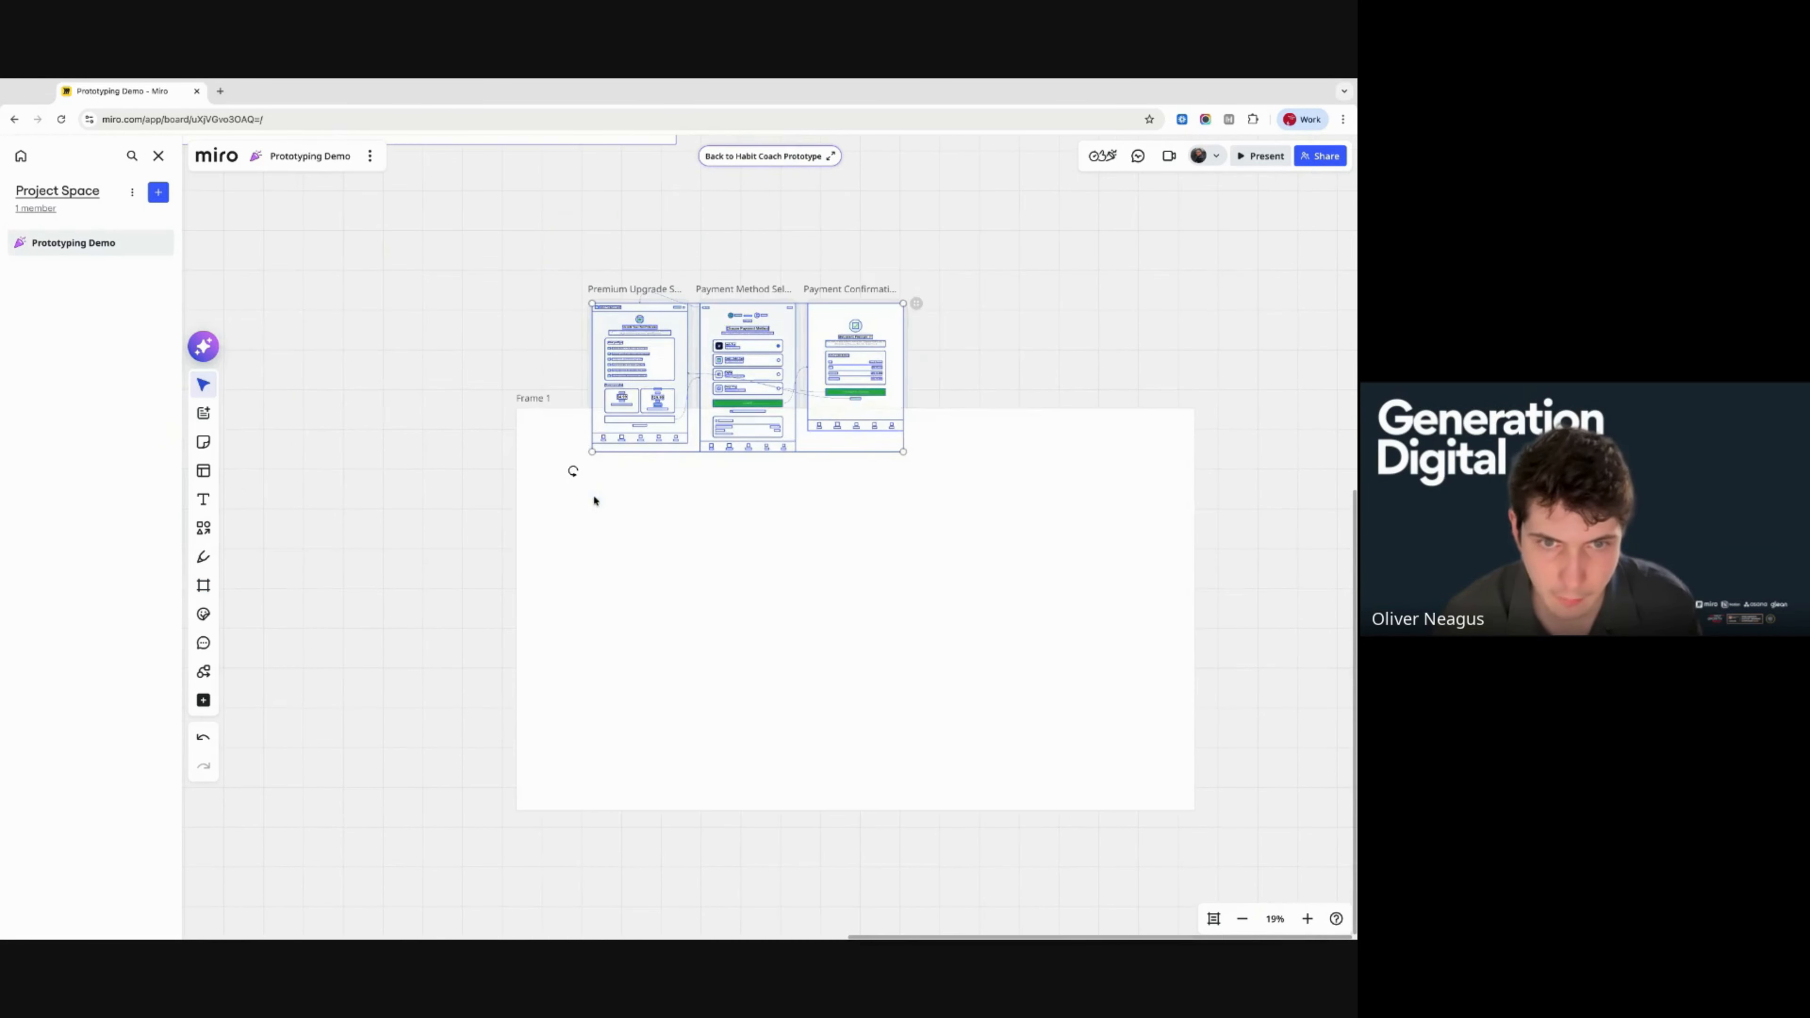
{"action": "left_click_drag", "start_coordinate": [687, 344], "coordinate": [767, 553]}
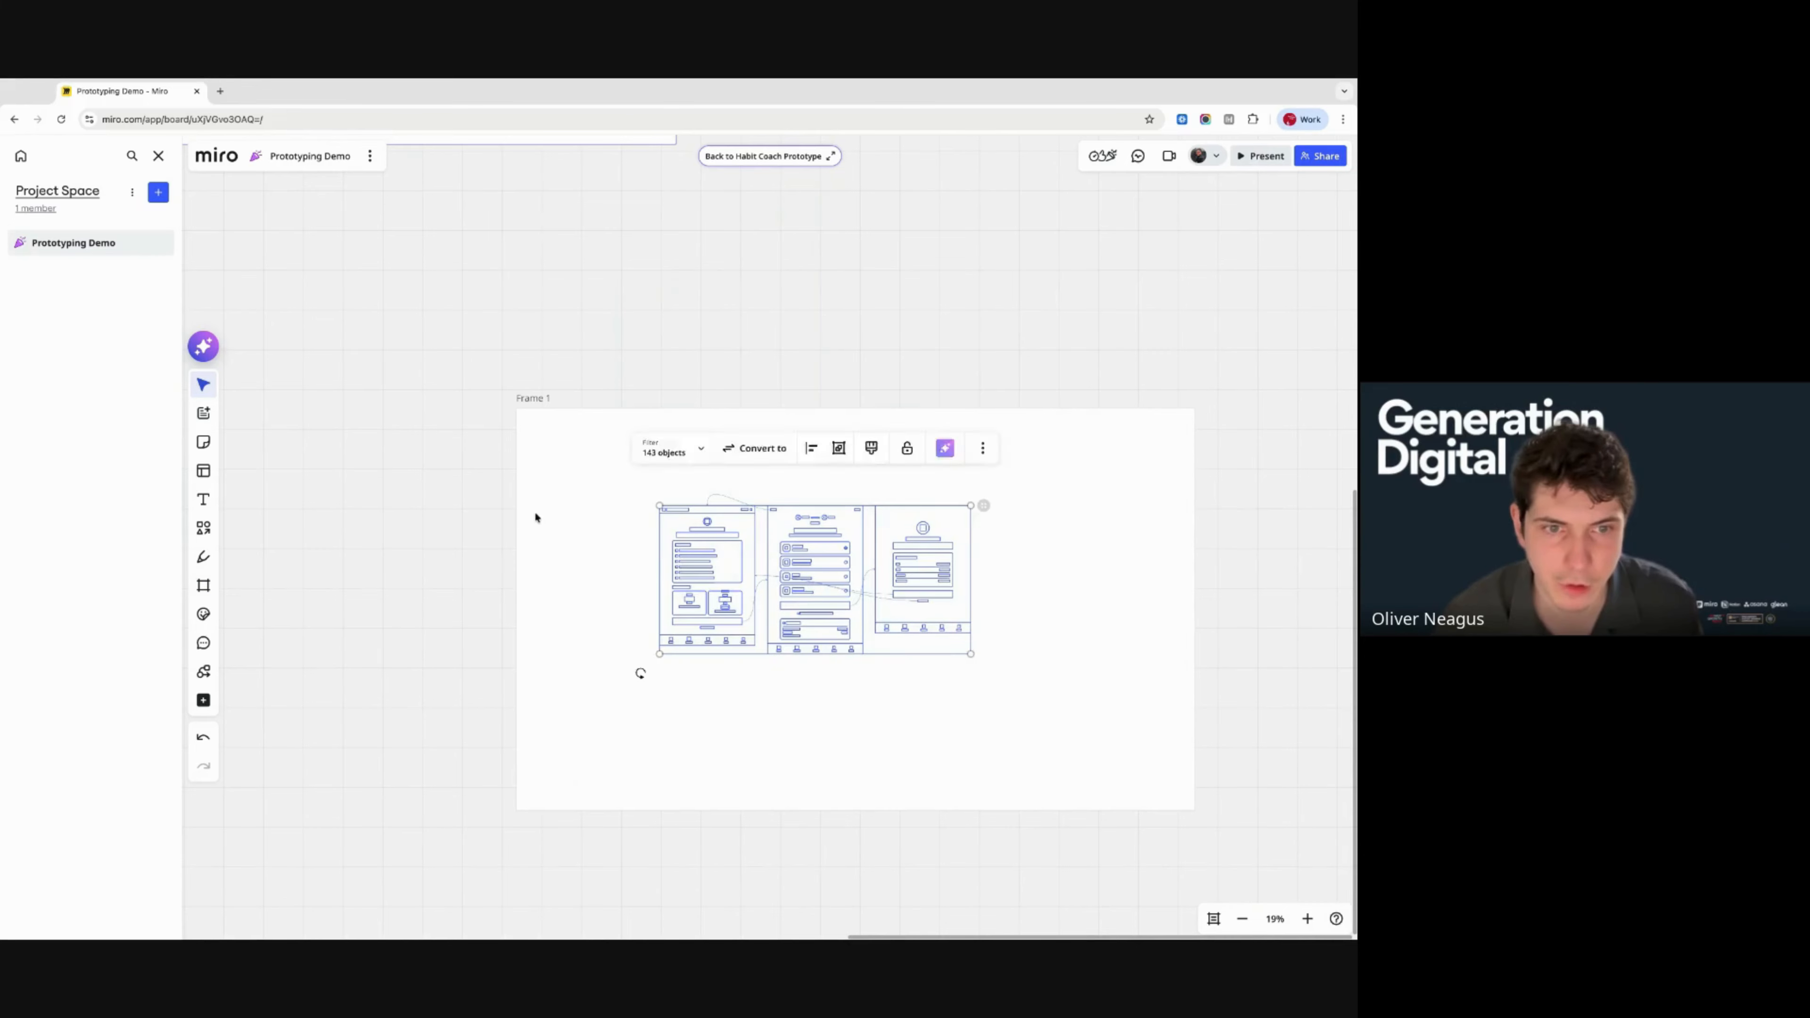
{"action": "left_click_drag", "start_coordinate": [545, 505], "coordinate": [650, 489]}
{"action": "left_click_drag", "start_coordinate": [535, 399], "coordinate": [972, 207]}
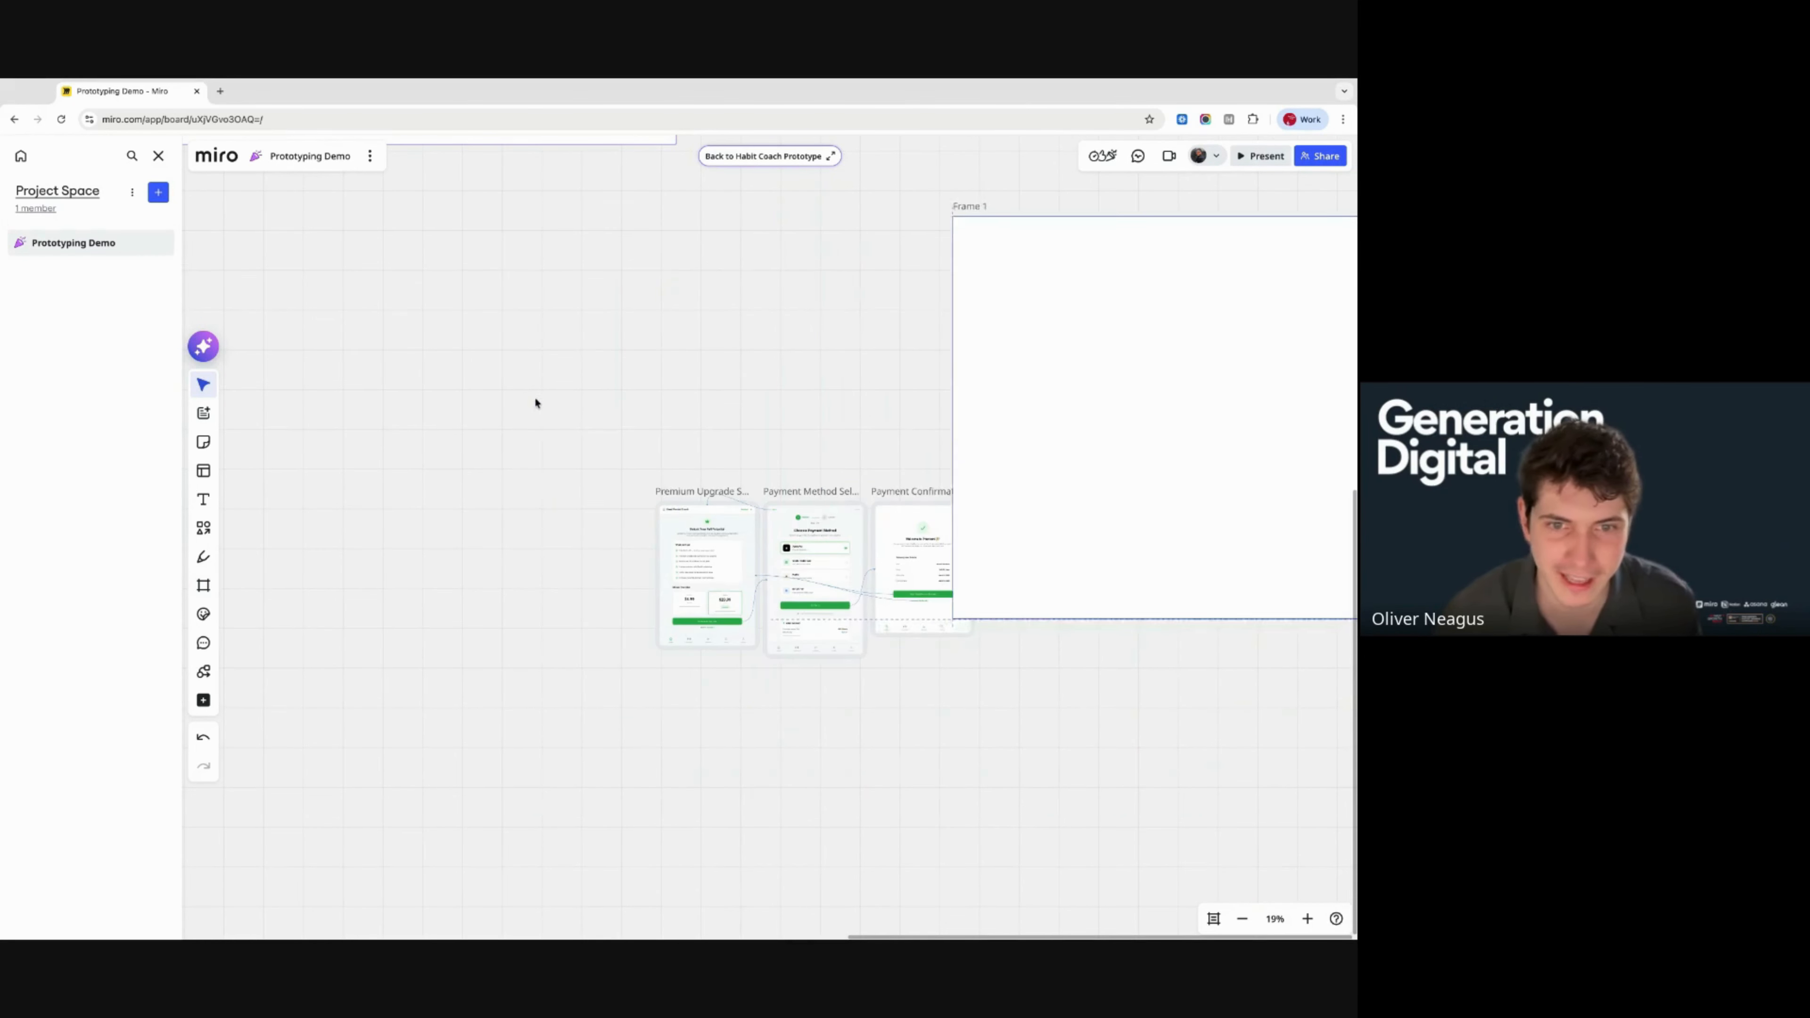
{"action": "left_click_drag", "start_coordinate": [990, 707], "coordinate": [554, 476]}
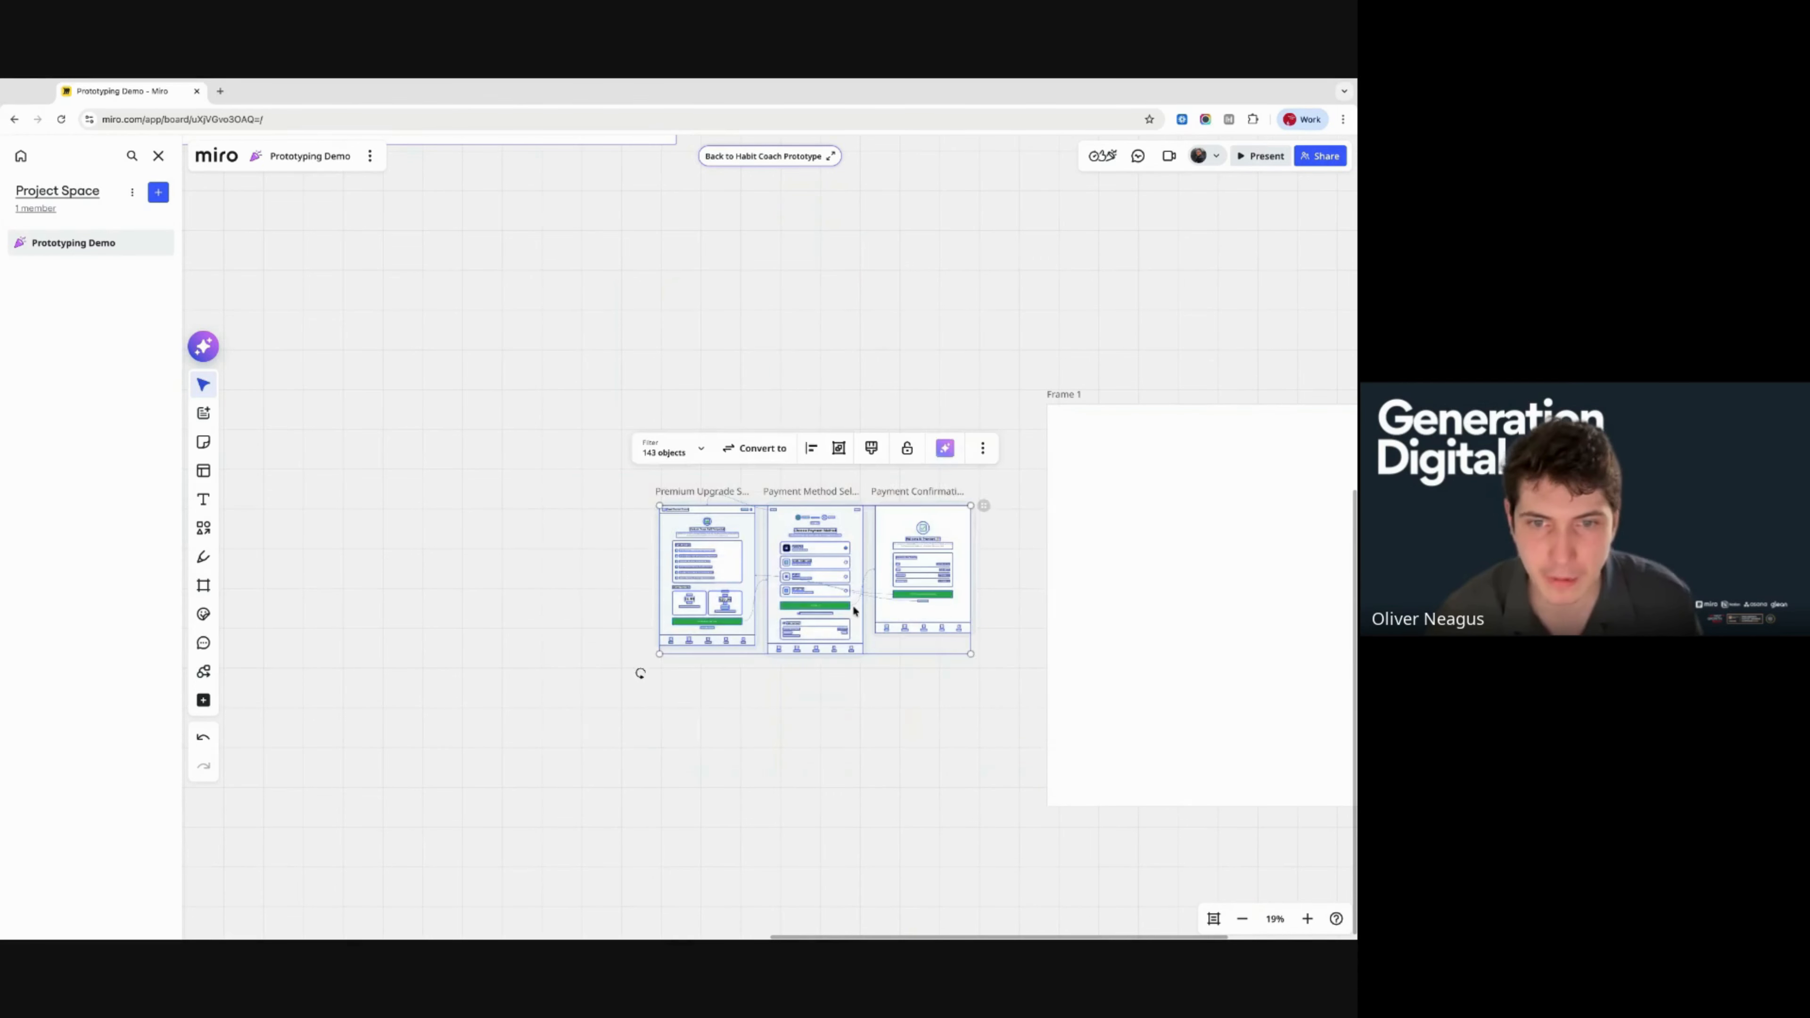
{"action": "scroll", "coordinate": [854, 611], "scroll_direction": "up", "scroll_amount": 5}
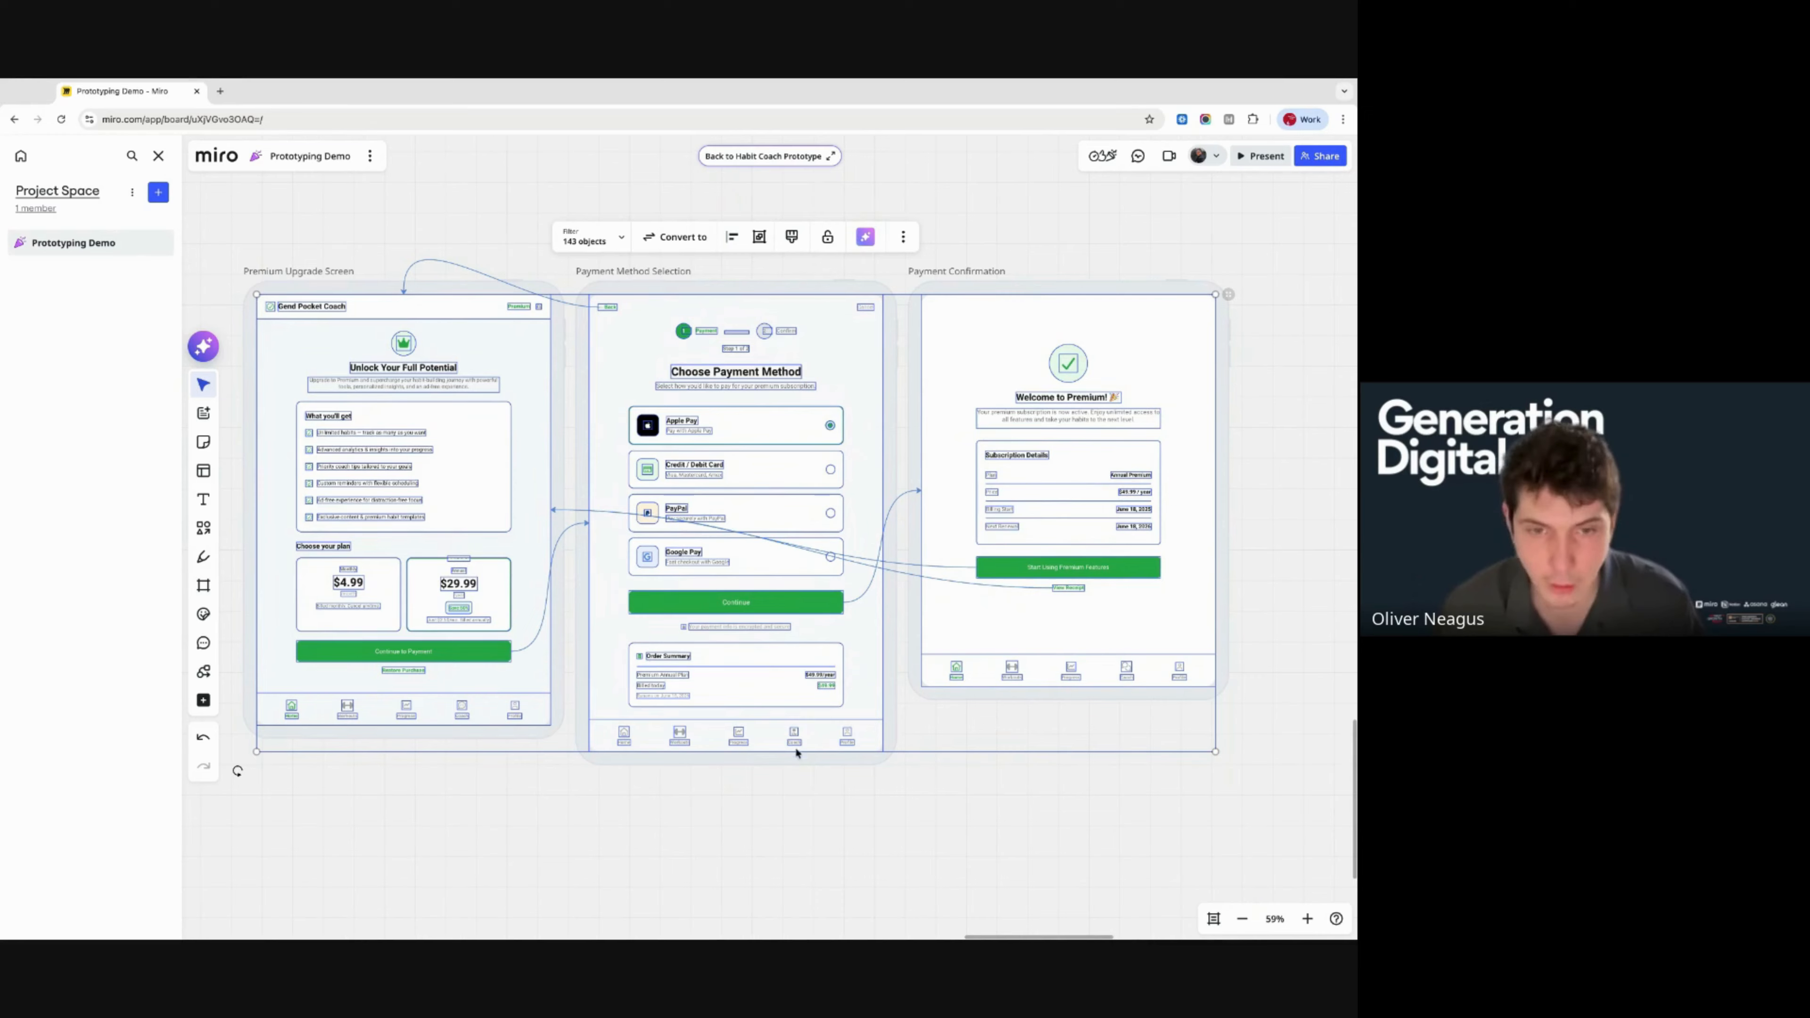
- Post a comment on the Premium Upgrade Screen @-mentioning a teammate: 'this looks great, lets add our logo'
{"action": "left_click", "coordinate": [873, 804]}
{"action": "key", "text": "c"}
{"action": "left_click", "coordinate": [524, 340]}
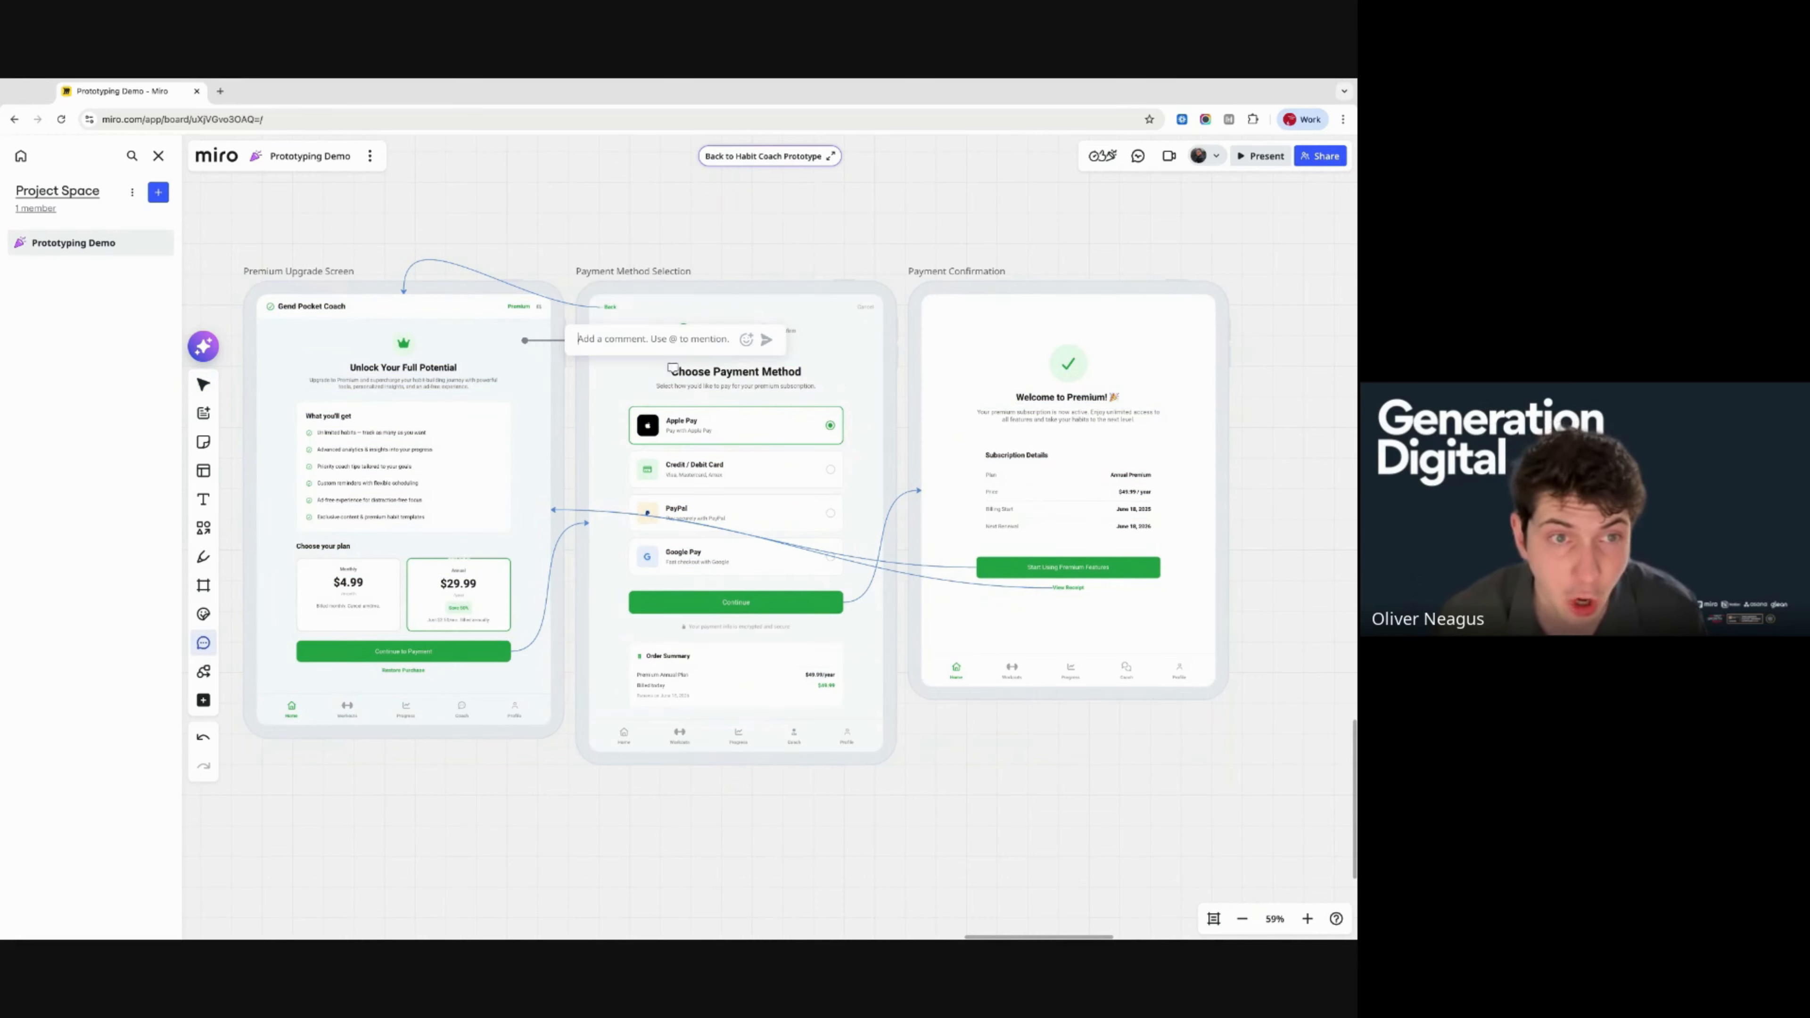
{"action": "type", "text": "@Oll"}
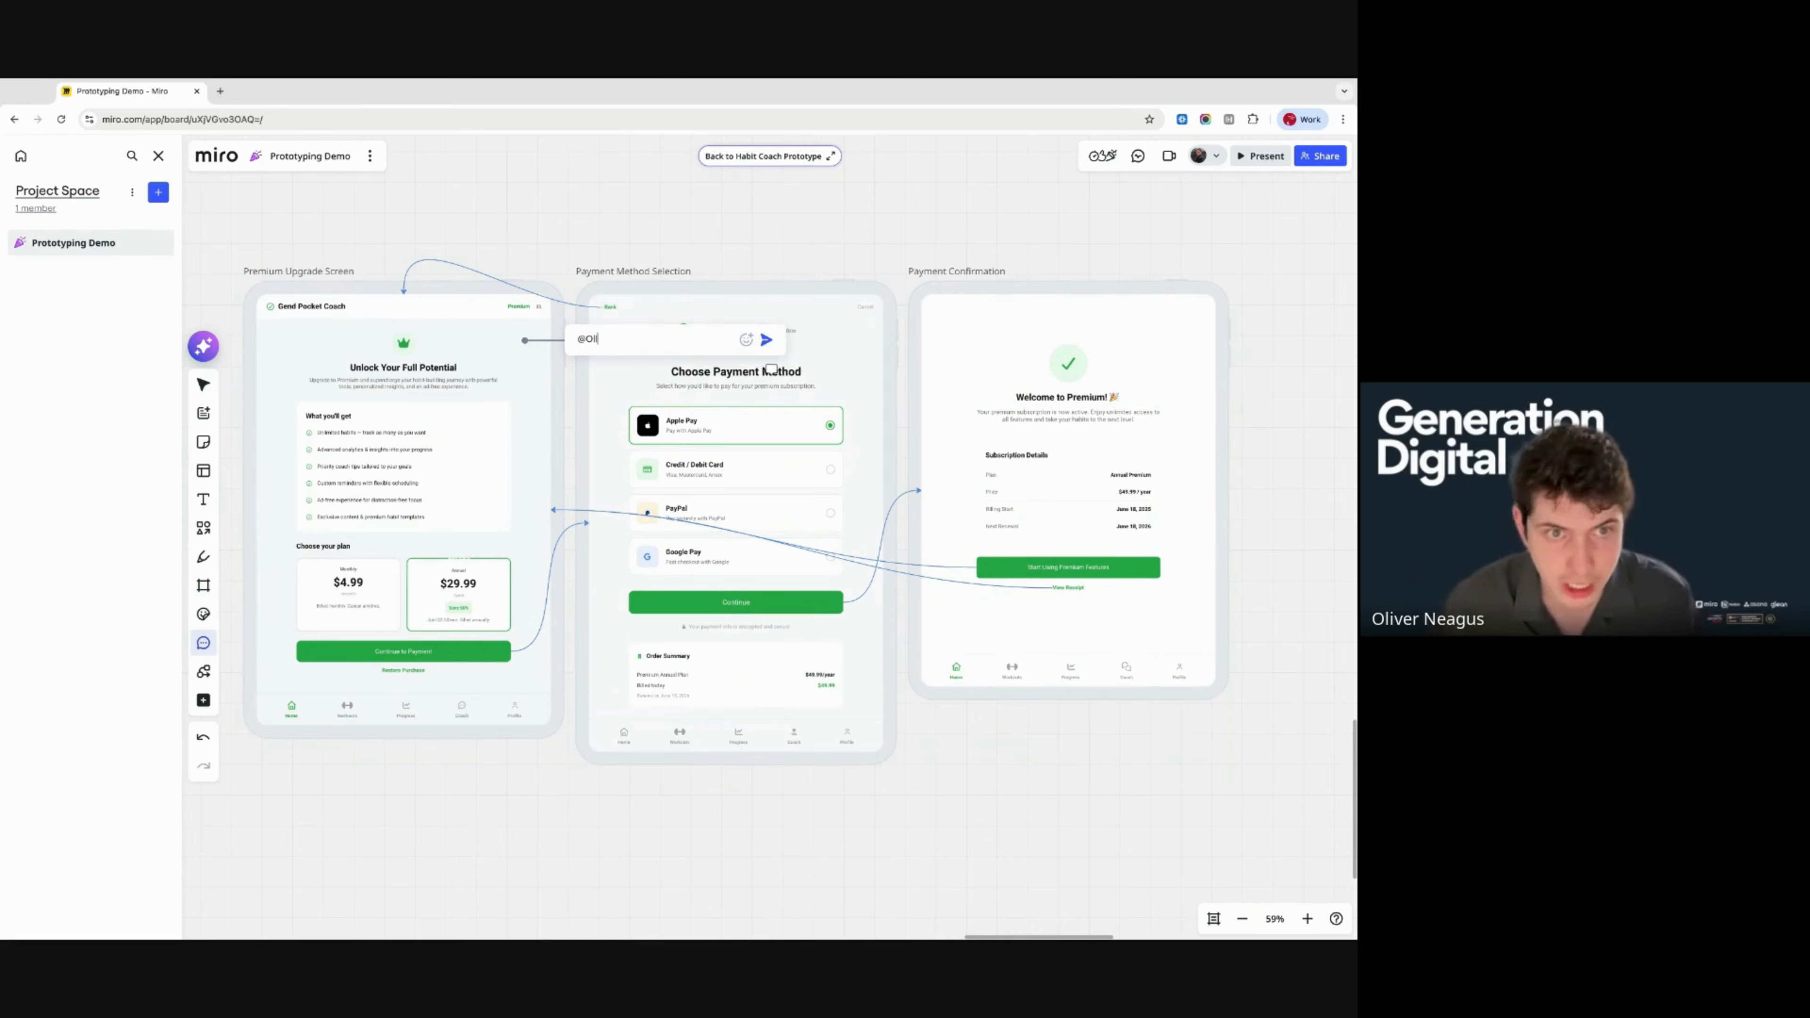
{"action": "type", "text": "ie"}
{"action": "left_click", "coordinate": [738, 385]}
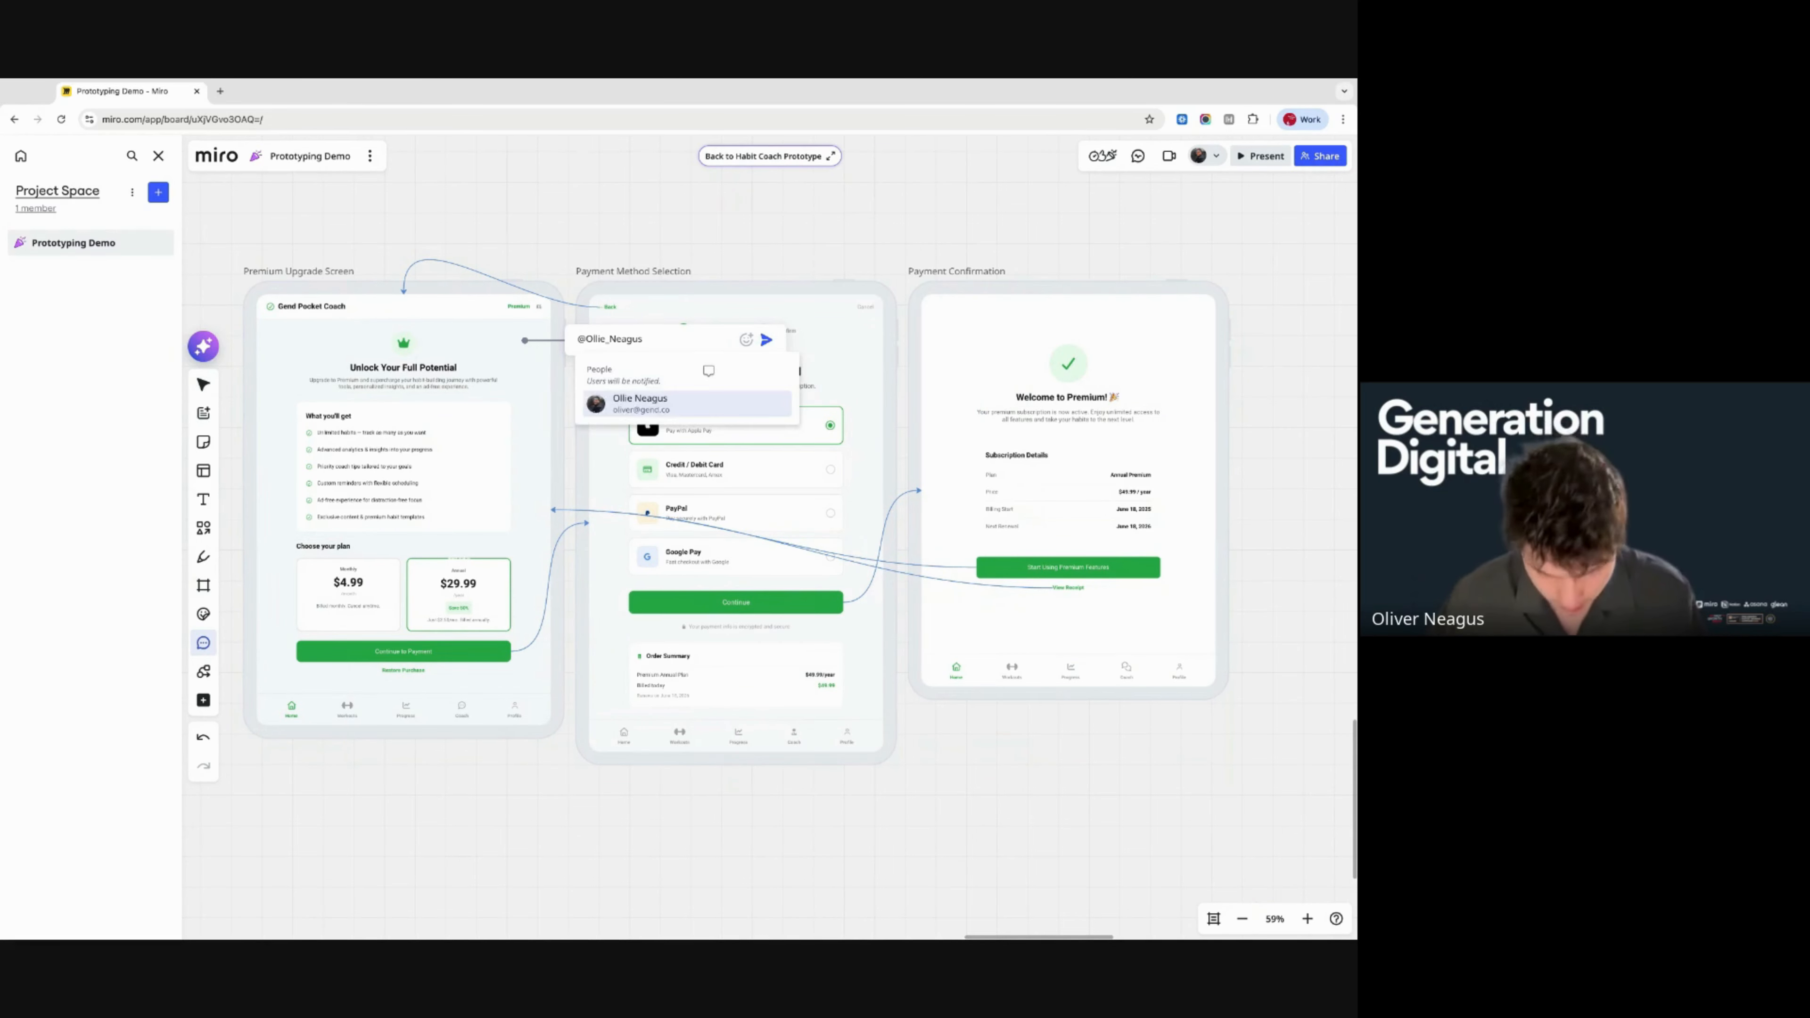
{"action": "type", "text": "this lok"}
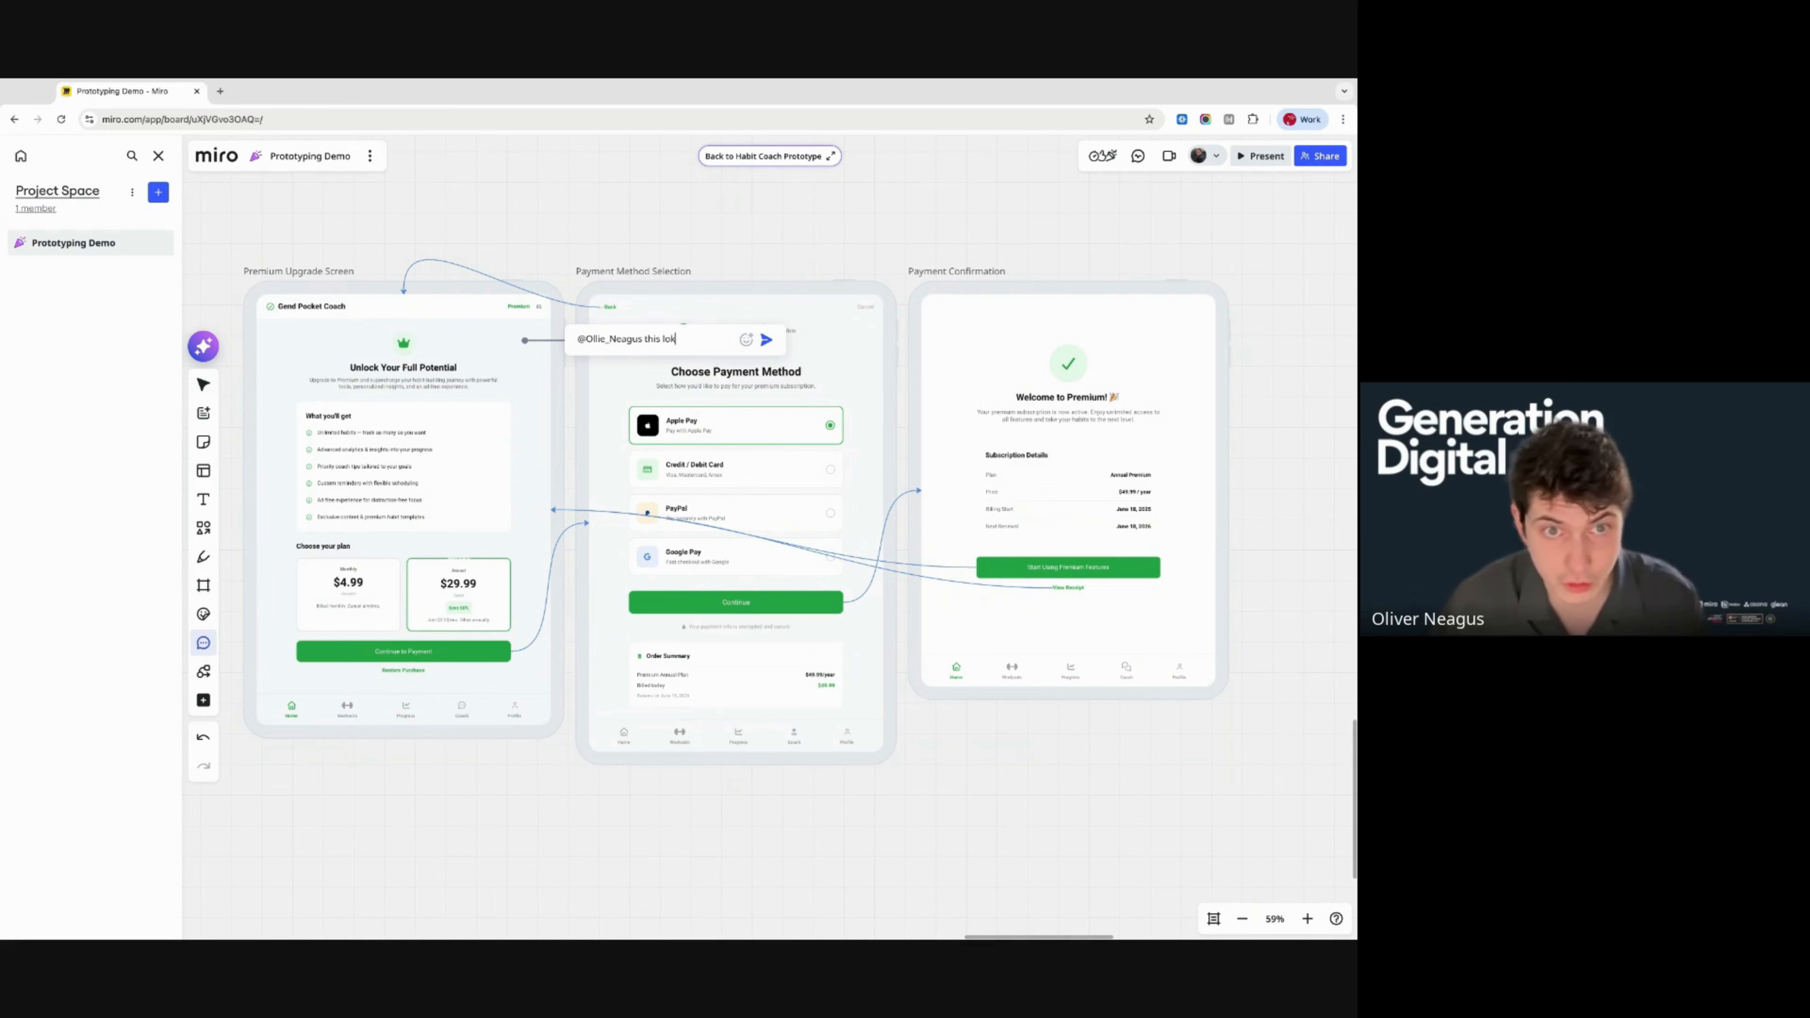
{"action": "key", "text": "BackSpace"}
{"action": "type", "text": "oks great, lets"}
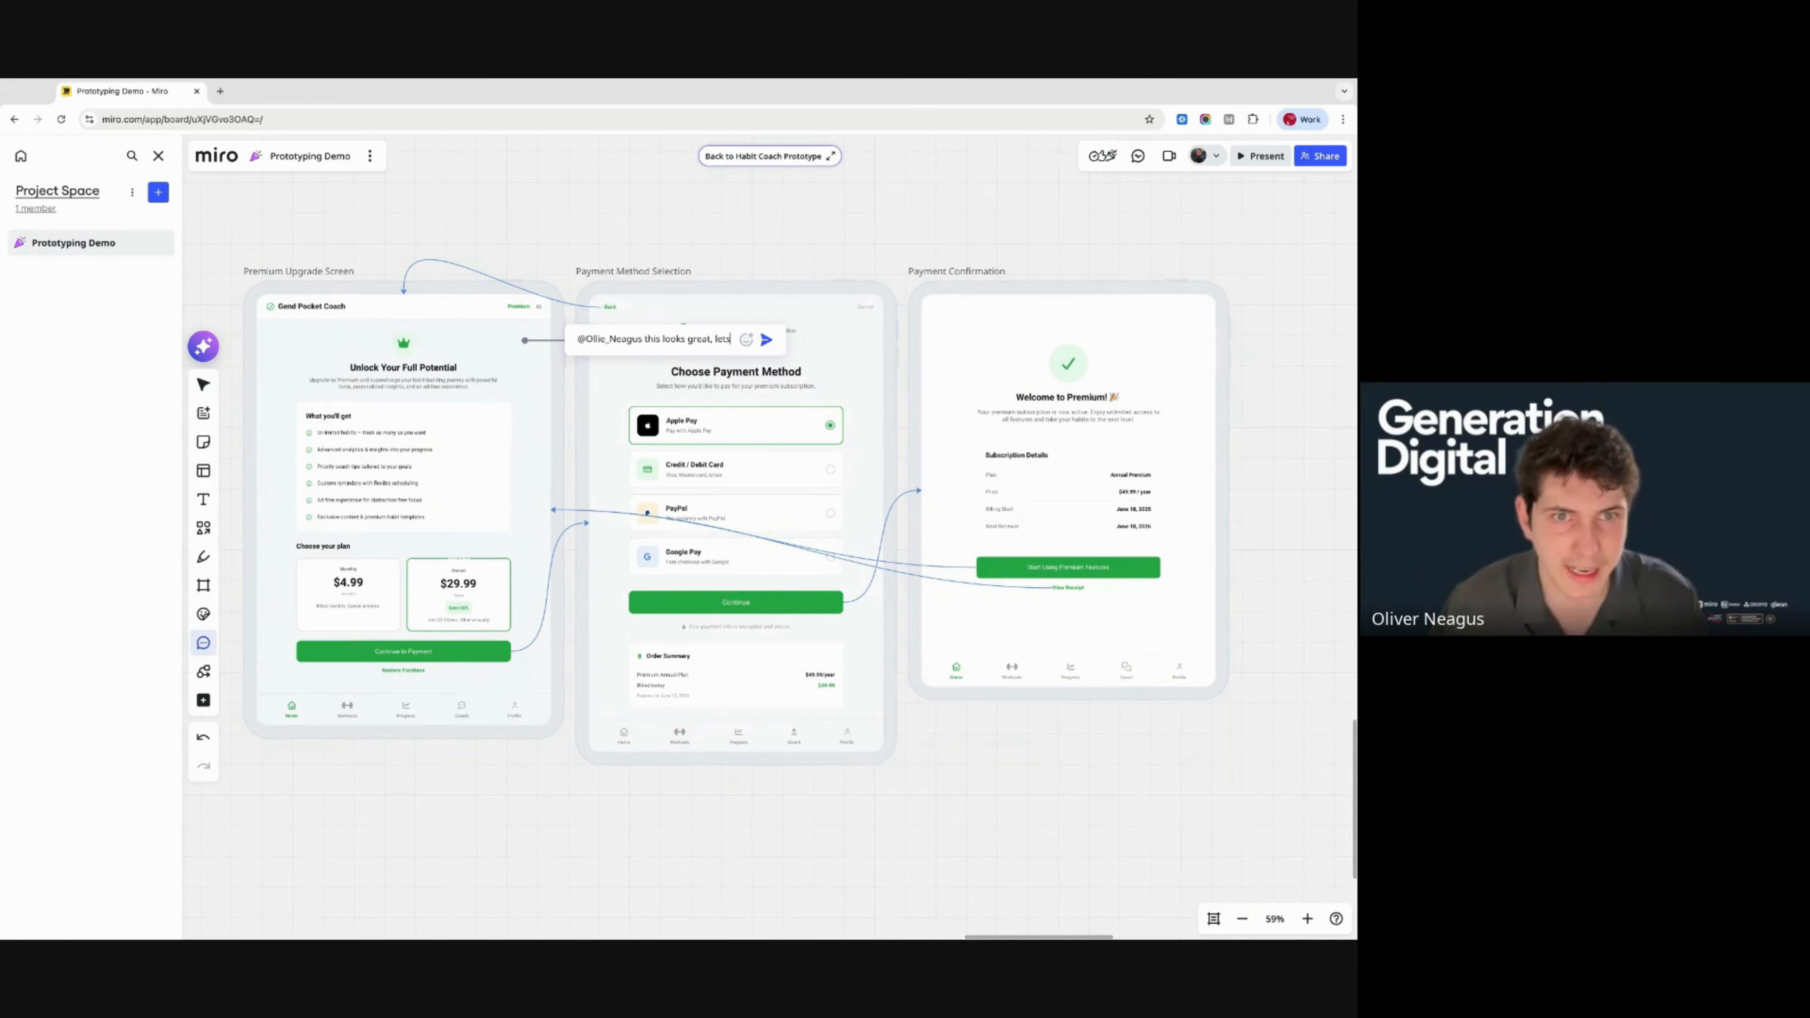
{"action": "type", "text": " a"}
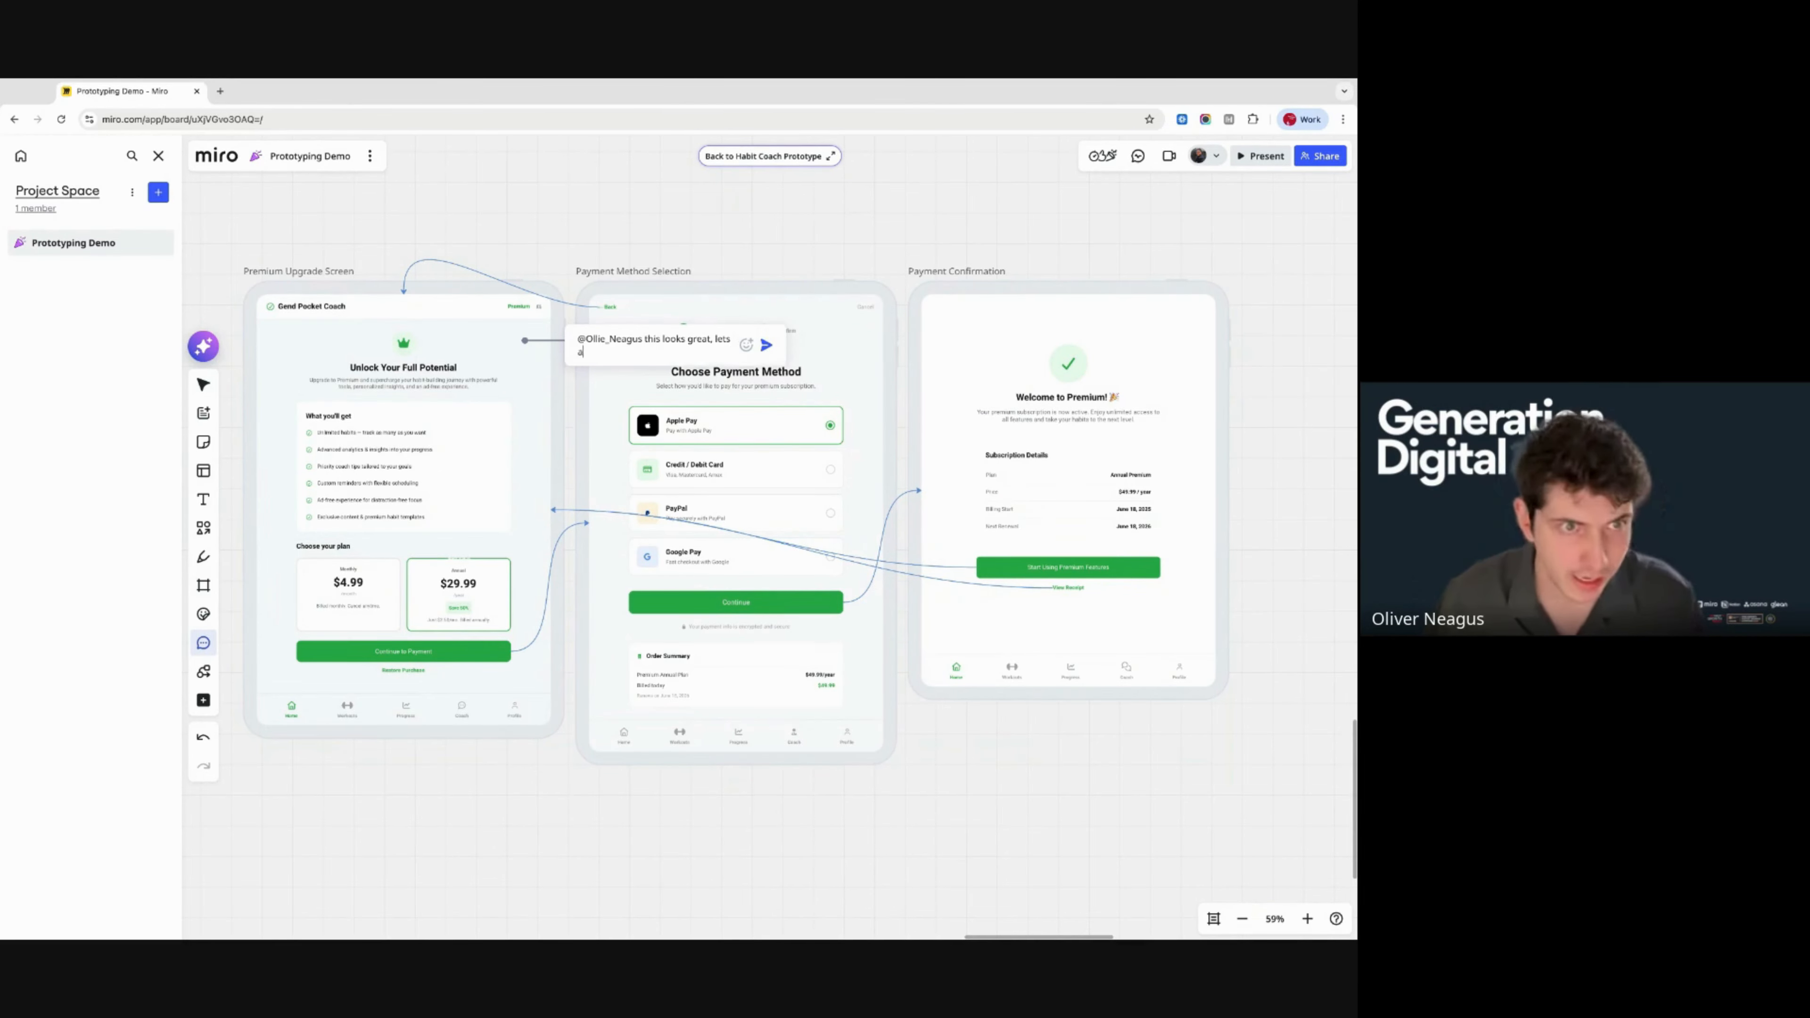
{"action": "type", "text": "dd our logo"}
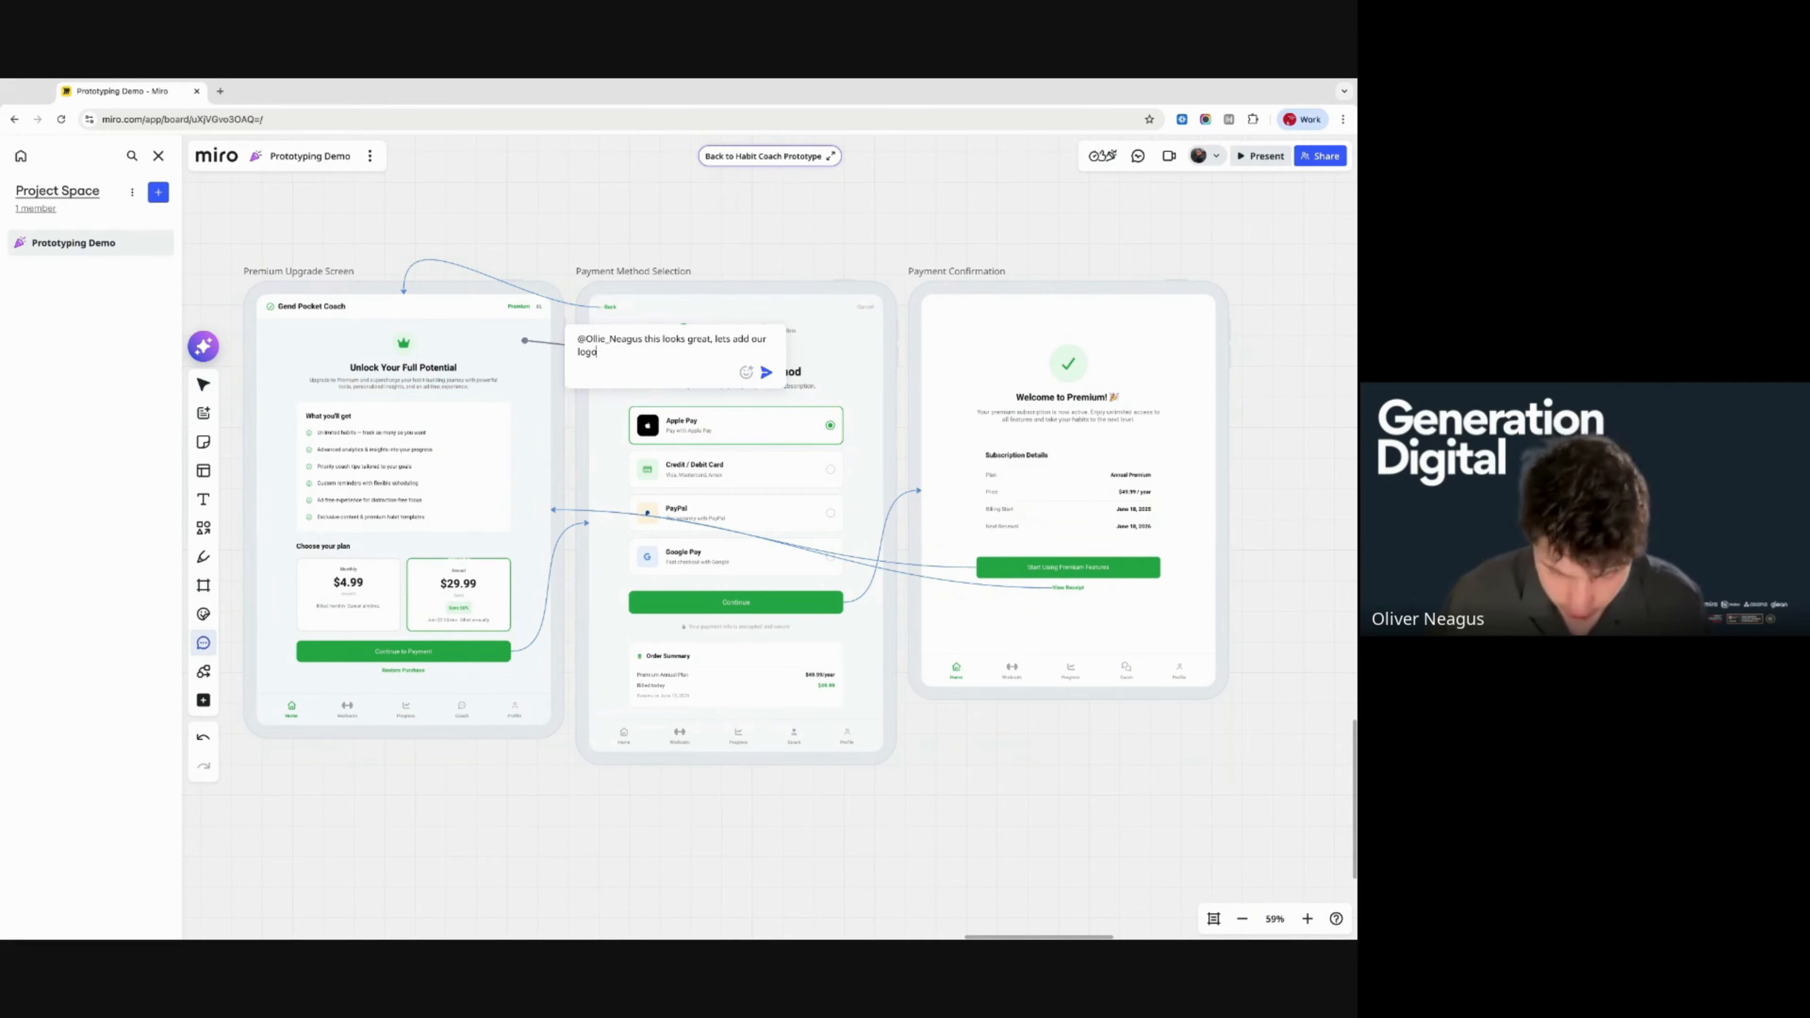
{"action": "key", "text": "Return"}
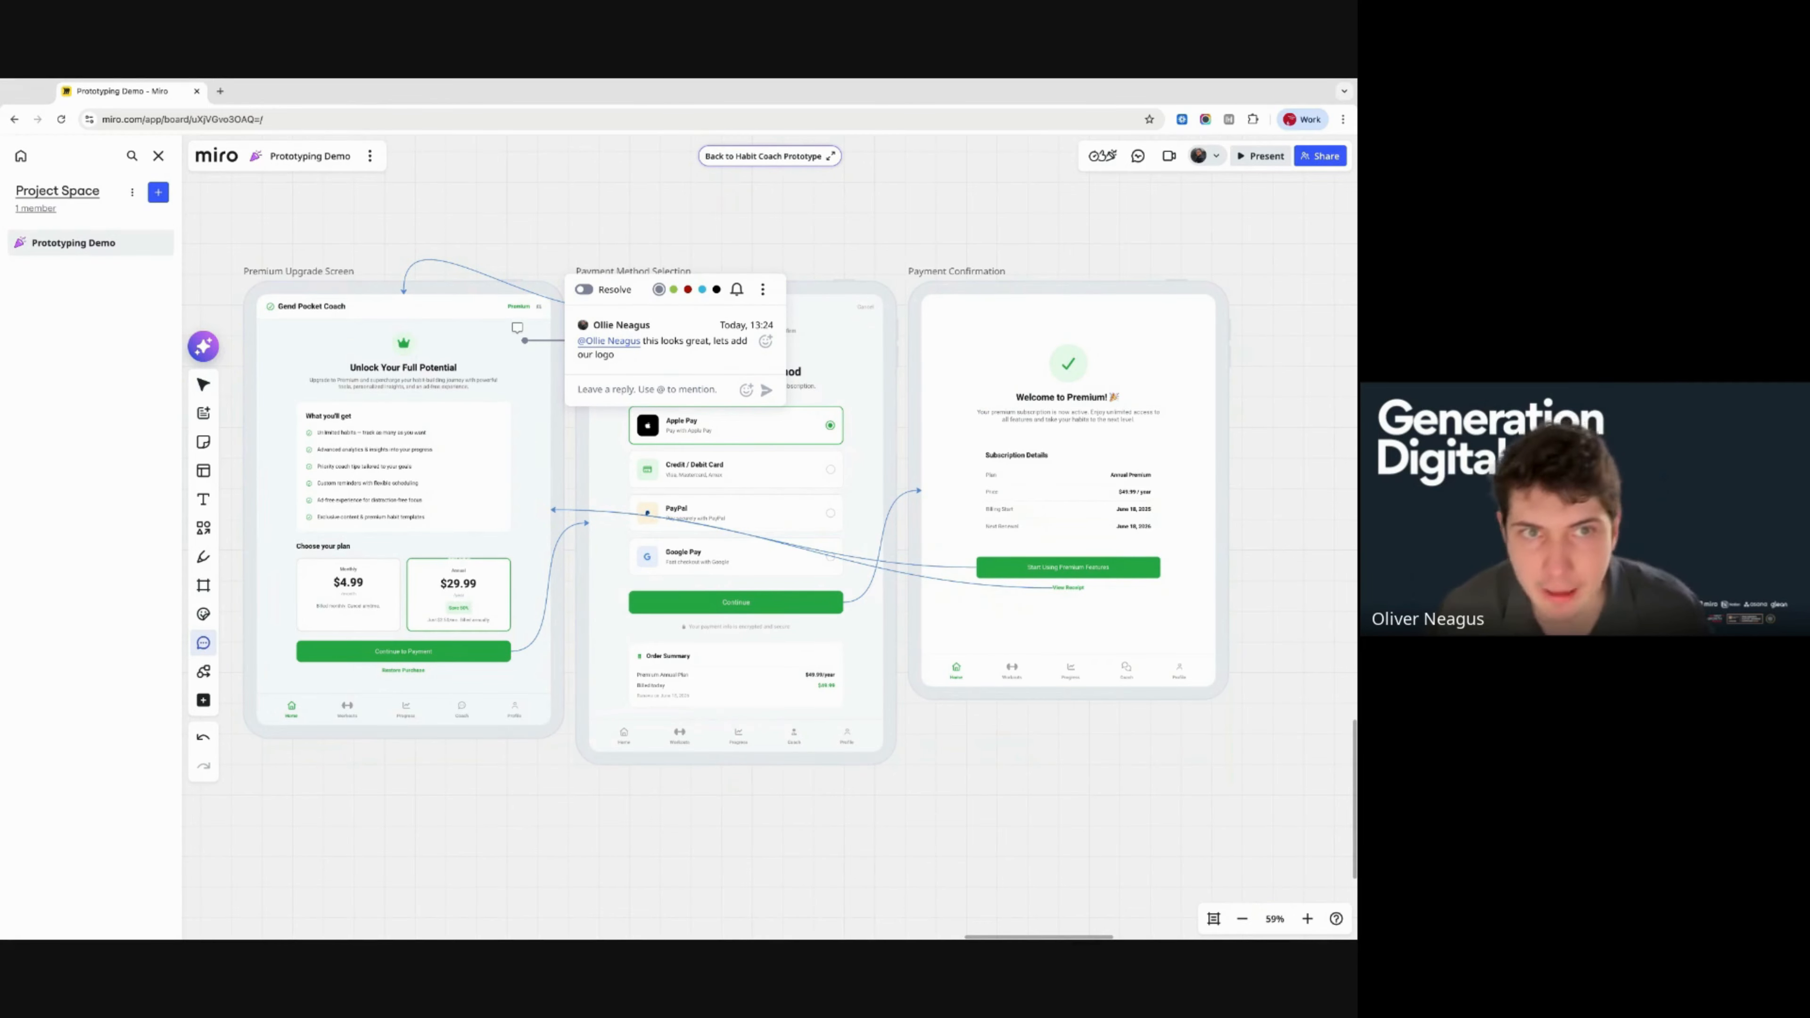
{"action": "left_click", "coordinate": [203, 385]}
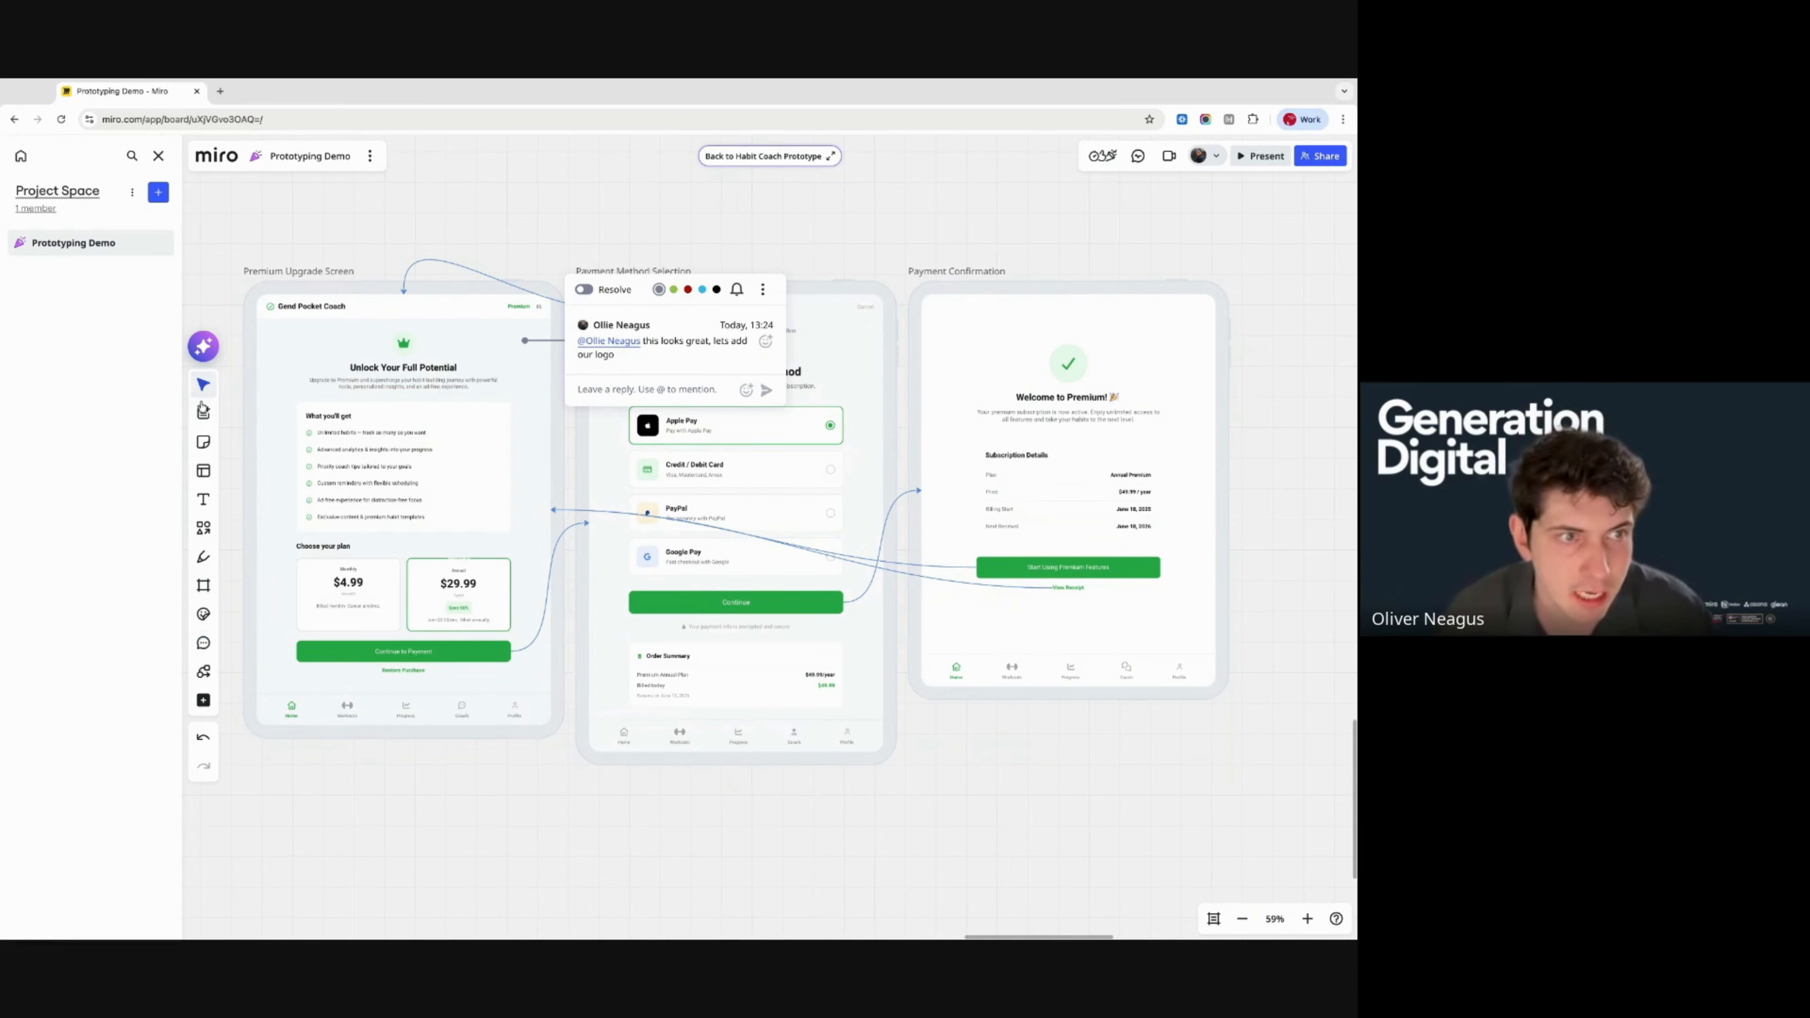
{"action": "scroll", "coordinate": [513, 679], "scroll_direction": "down", "scroll_amount": 5}
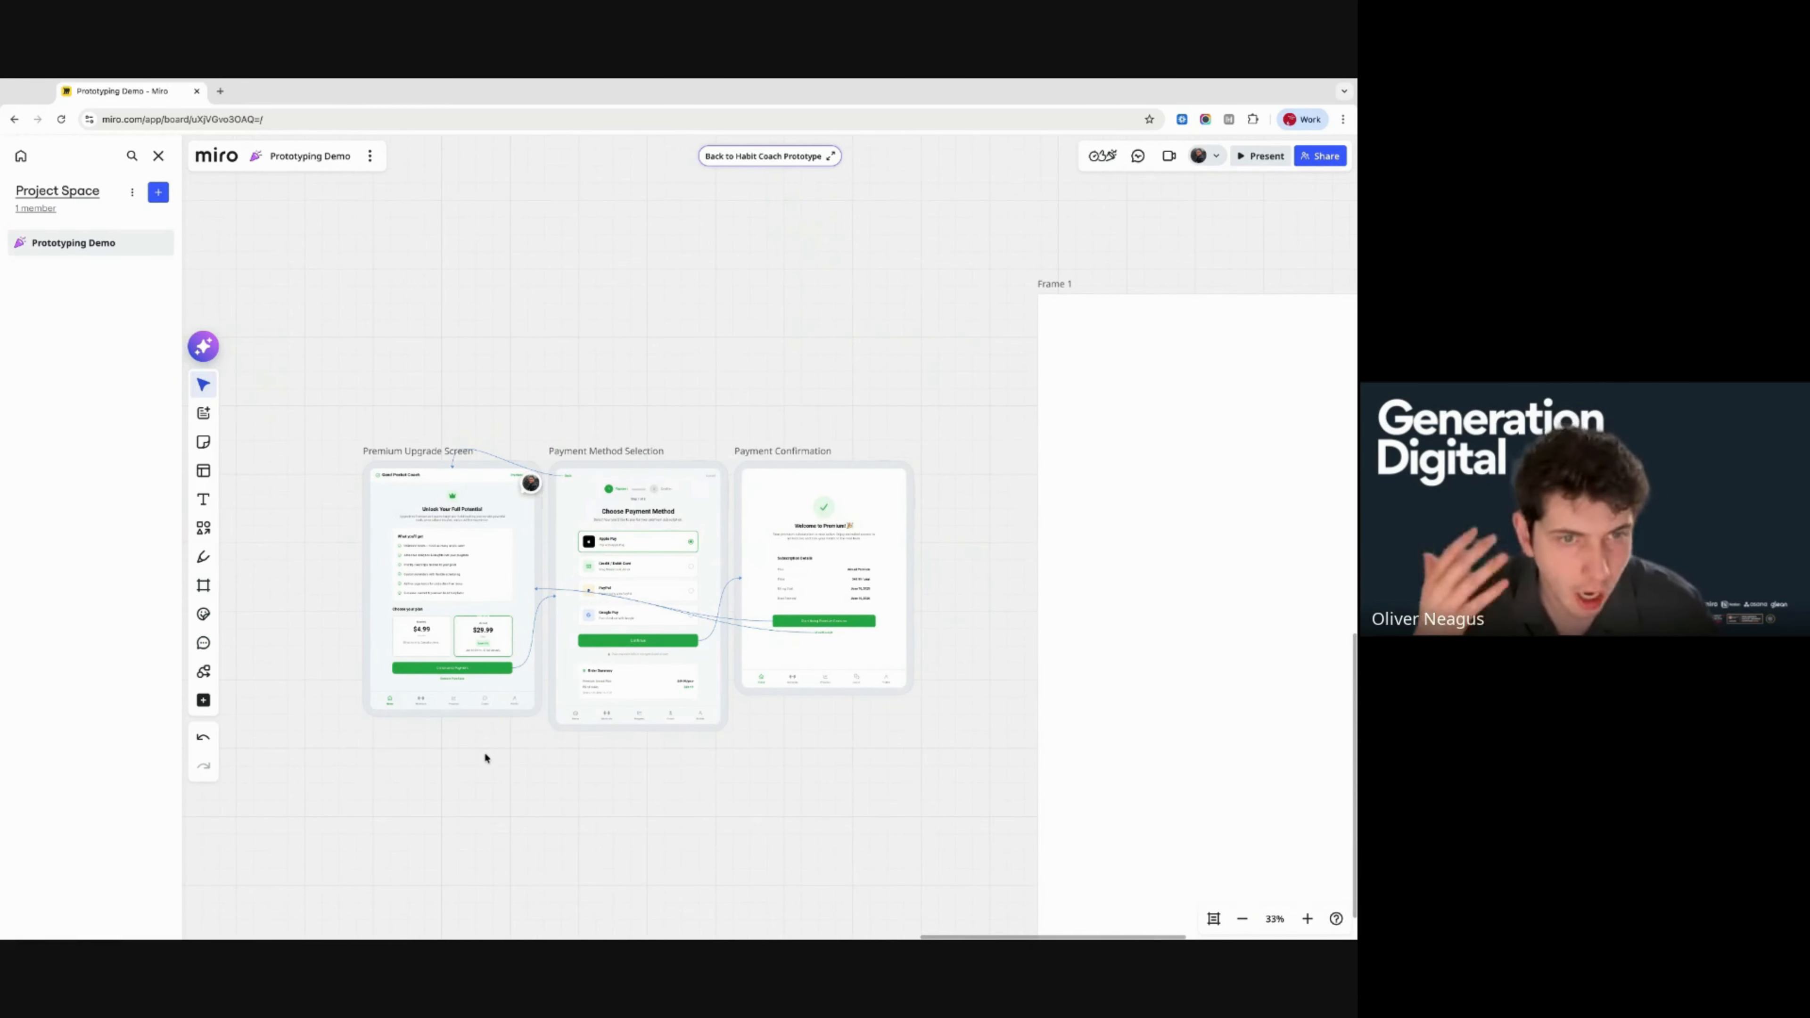
- Select the Habit Coach Prototype frame and open it in focus mode
{"action": "scroll", "coordinate": [487, 758], "scroll_direction": "down", "scroll_amount": 5}
{"action": "scroll", "coordinate": [487, 758], "scroll_direction": "left", "scroll_amount": 9}
{"action": "scroll", "coordinate": [487, 758], "scroll_direction": "up", "scroll_amount": 2}
{"action": "scroll", "coordinate": [770, 542], "scroll_direction": "up", "scroll_amount": 3}
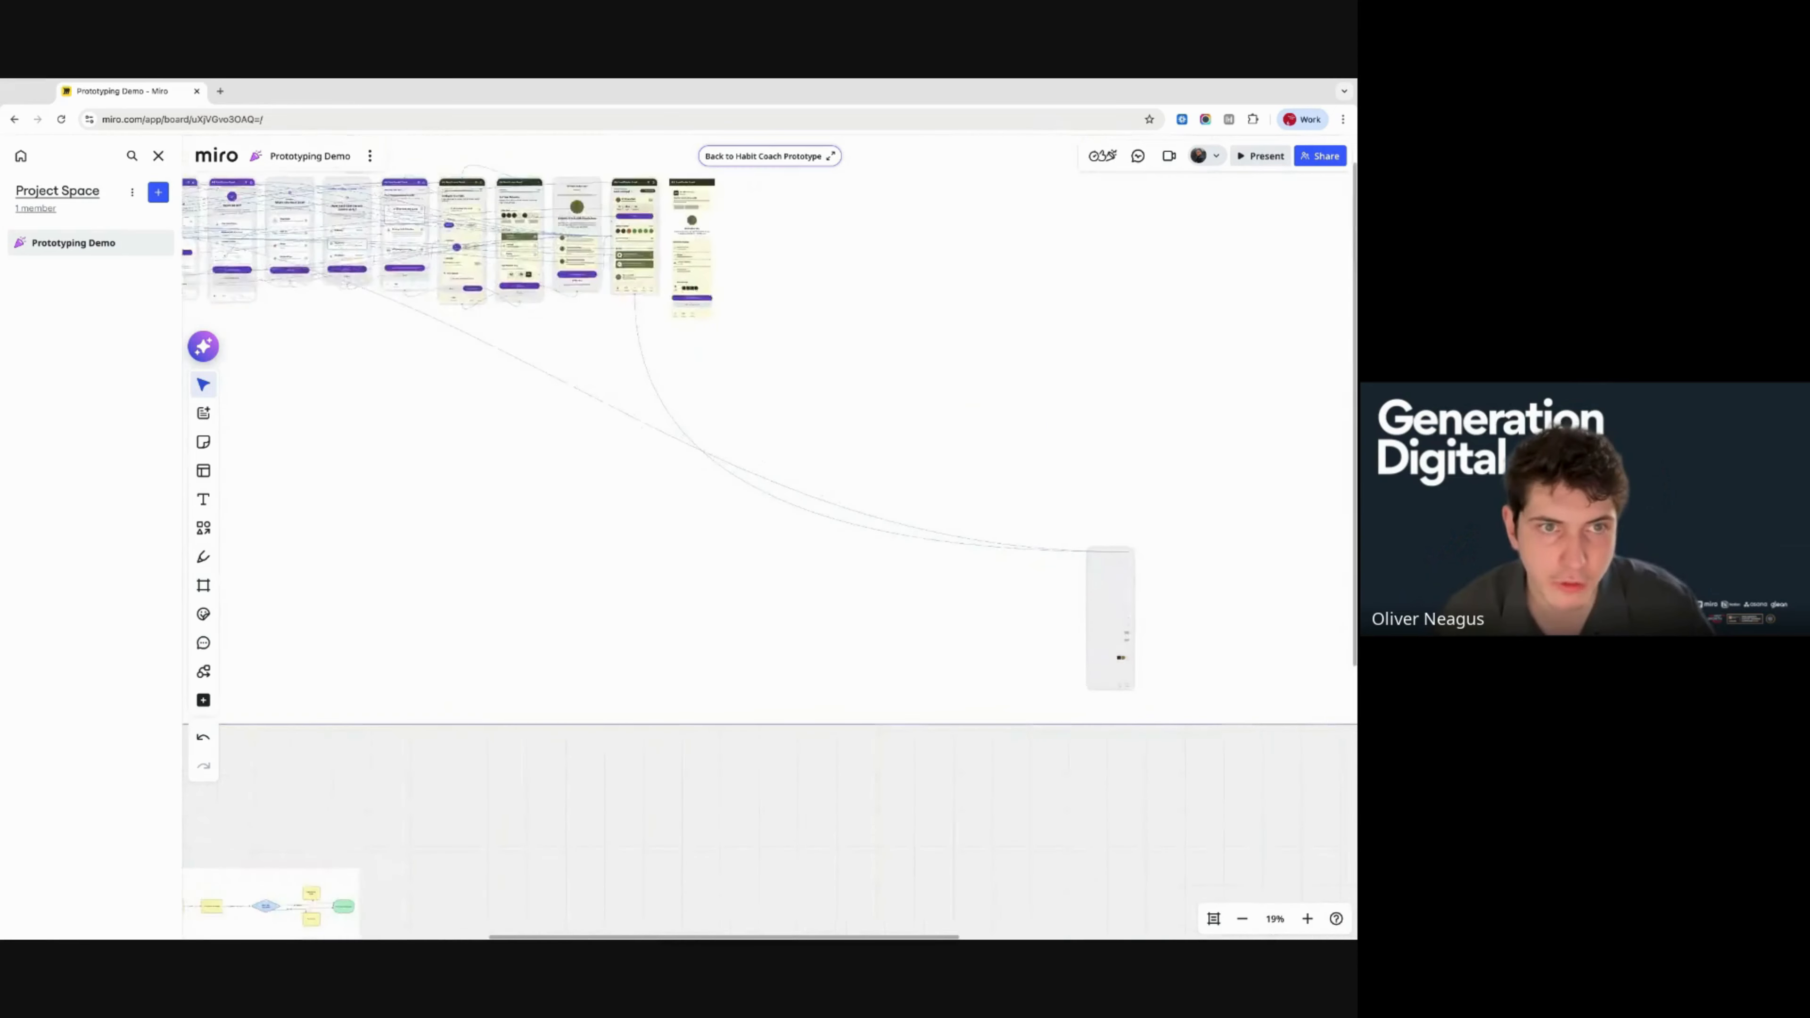
{"action": "scroll", "coordinate": [770, 542], "scroll_direction": "down", "scroll_amount": 3}
{"action": "scroll", "coordinate": [770, 542], "scroll_direction": "left", "scroll_amount": 2}
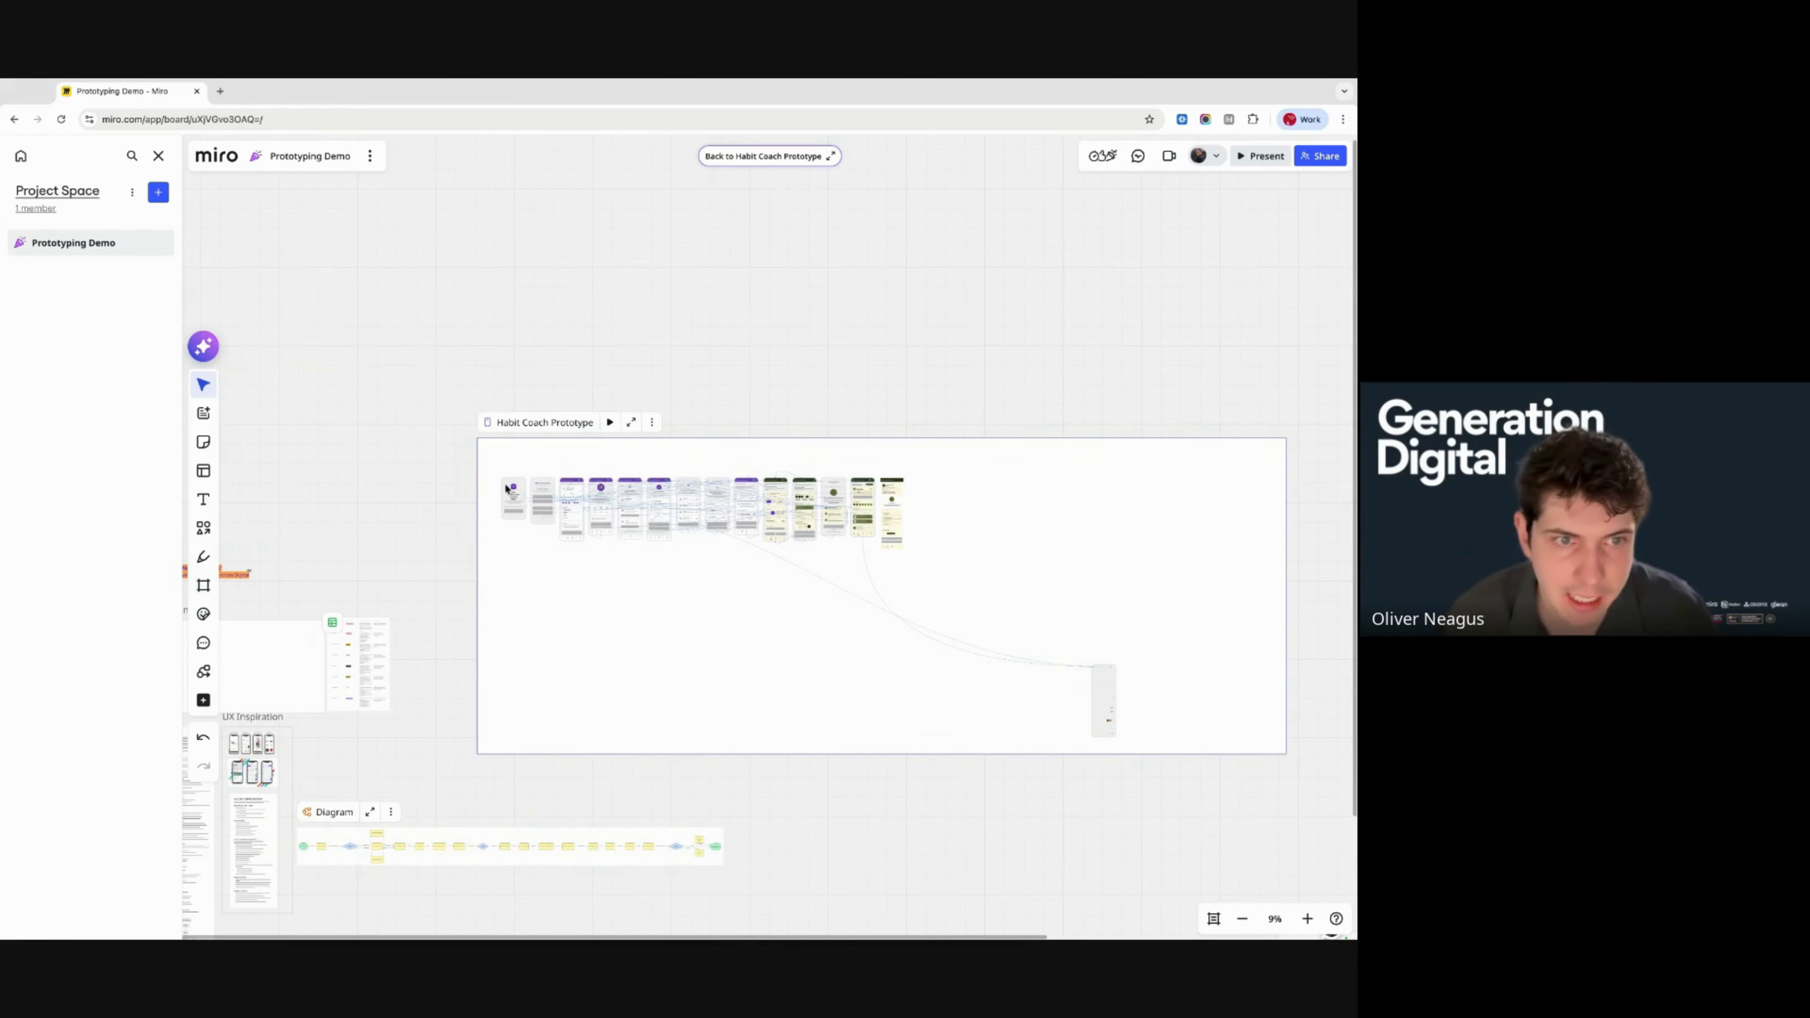
{"action": "left_click_drag", "start_coordinate": [494, 454], "coordinate": [498, 458]}
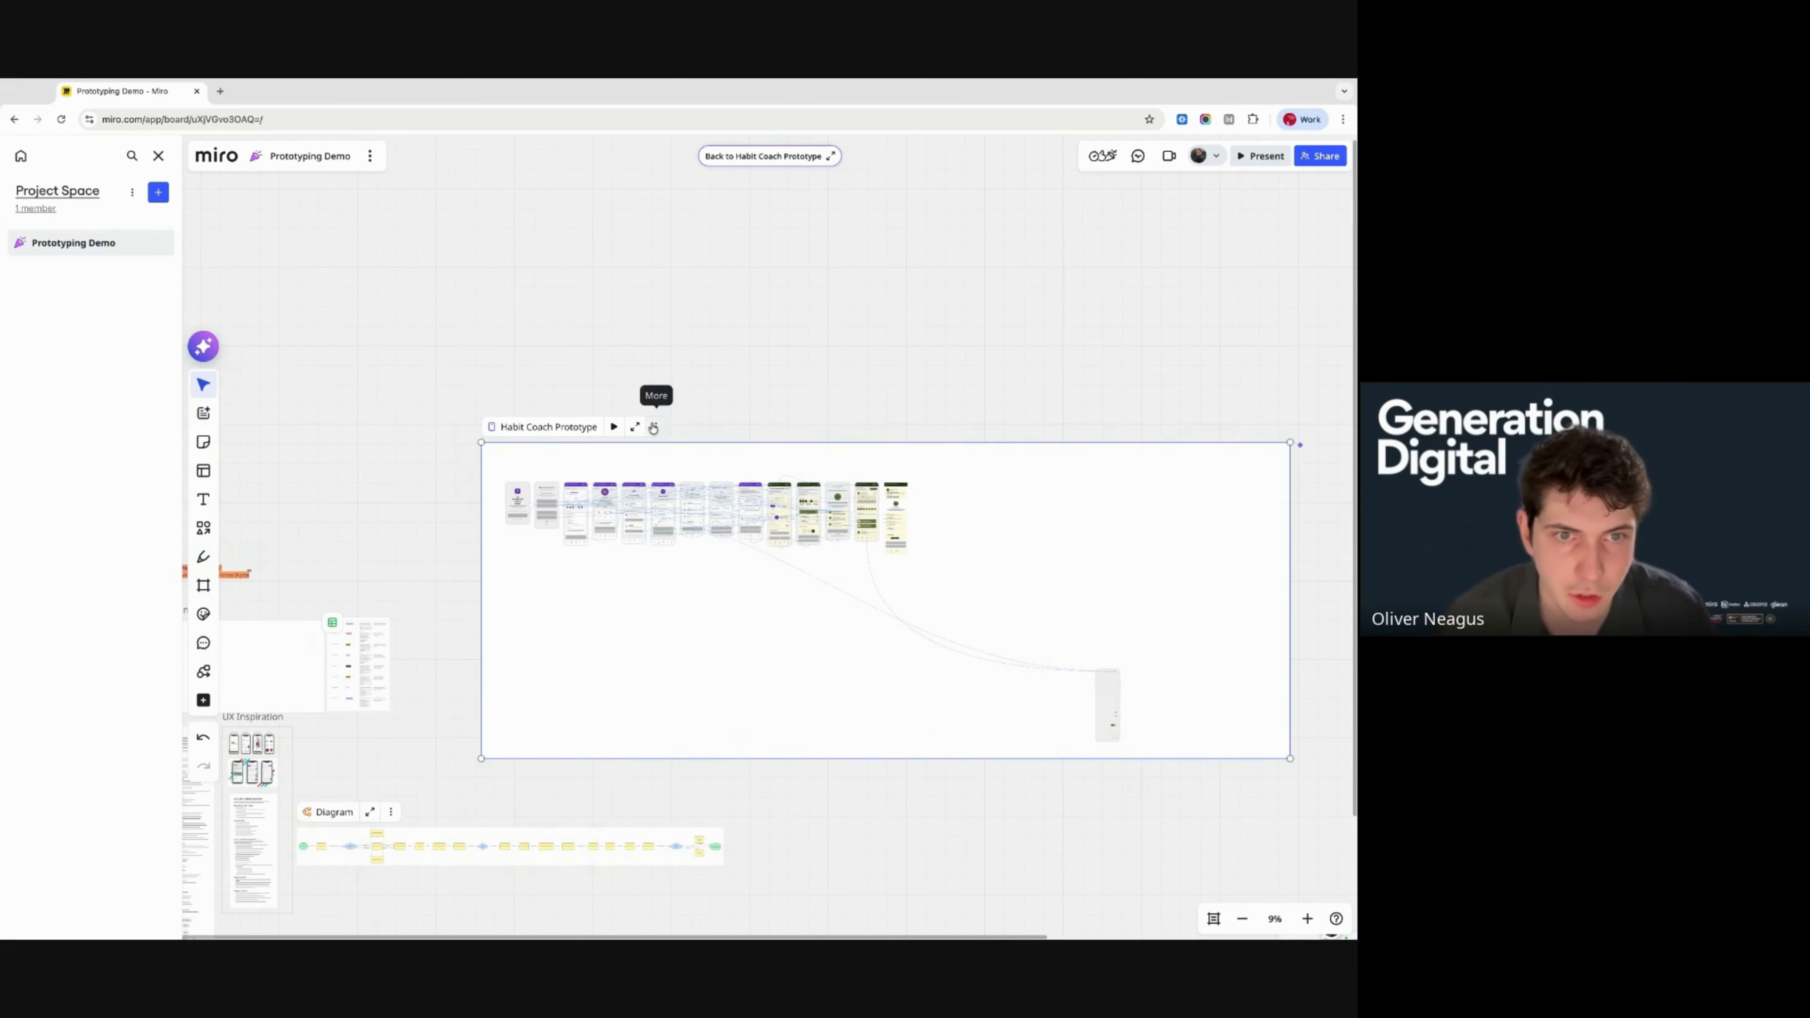
{"action": "left_click", "coordinate": [633, 426]}
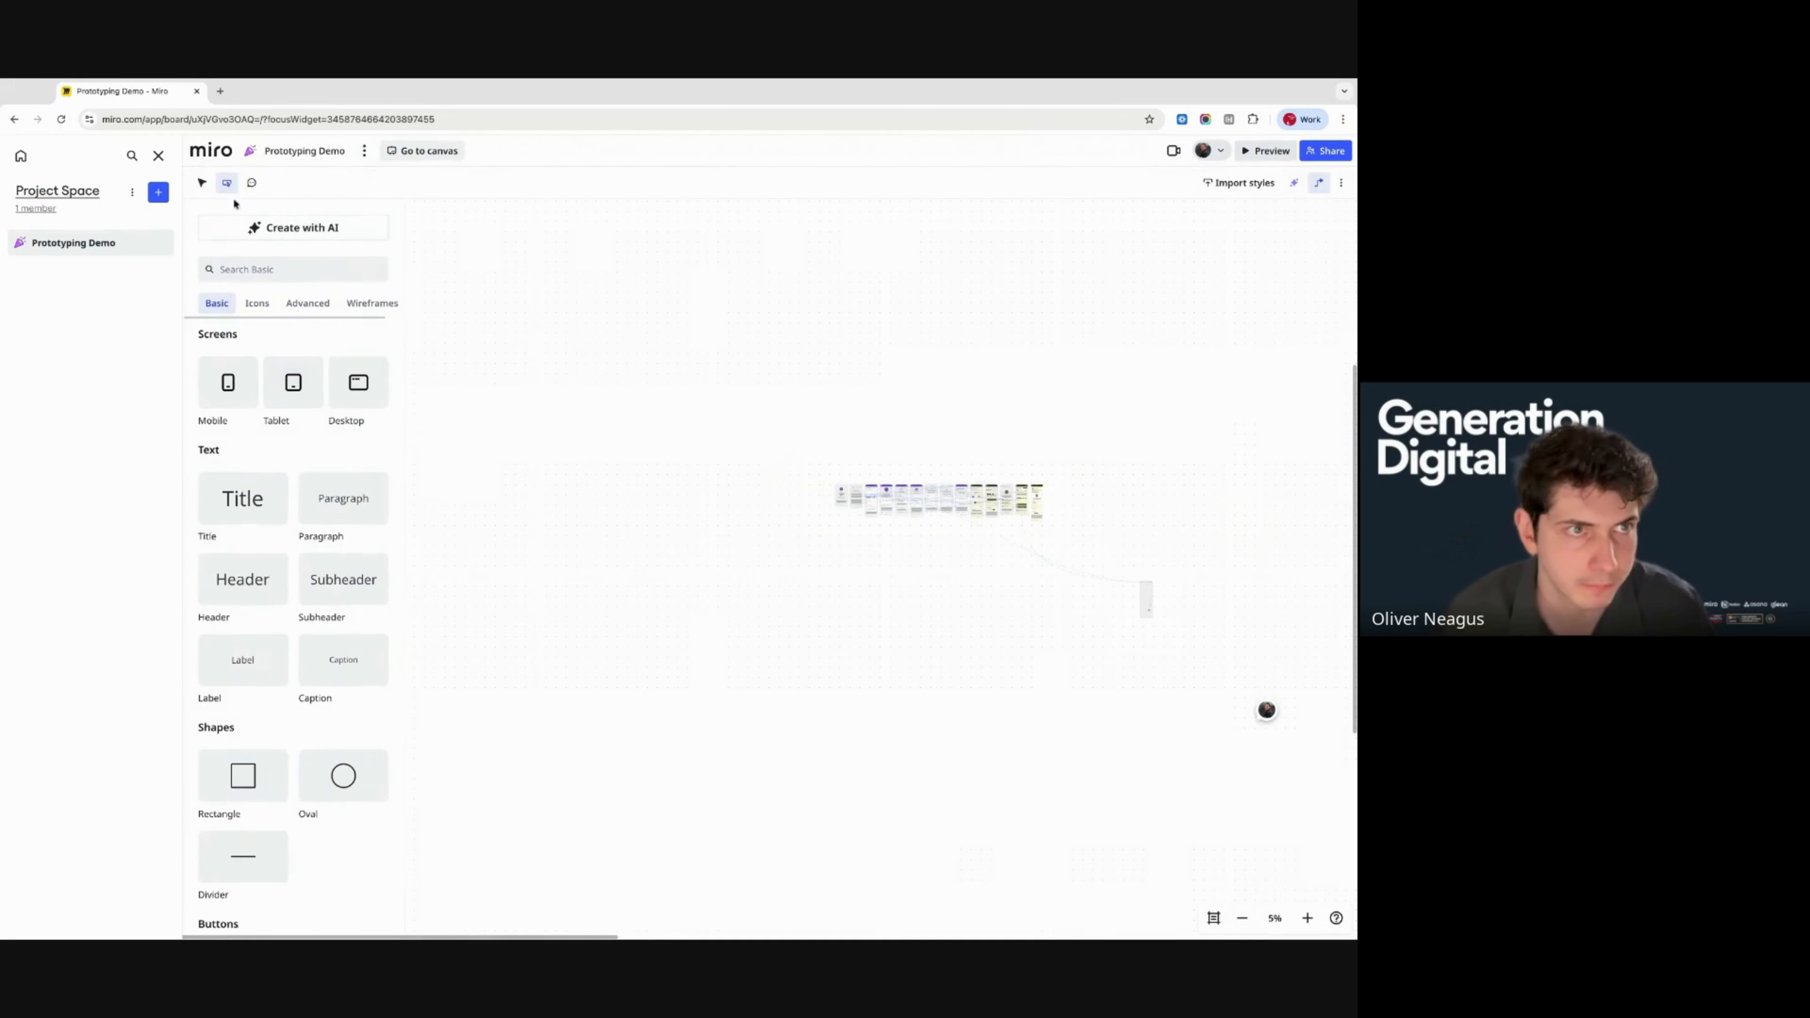
- Ask the AI sidekick: 'Using the UX Inspiration, update the colour scheme for my prototyp', with the prototype screens as context
{"action": "left_click", "coordinate": [1144, 328]}
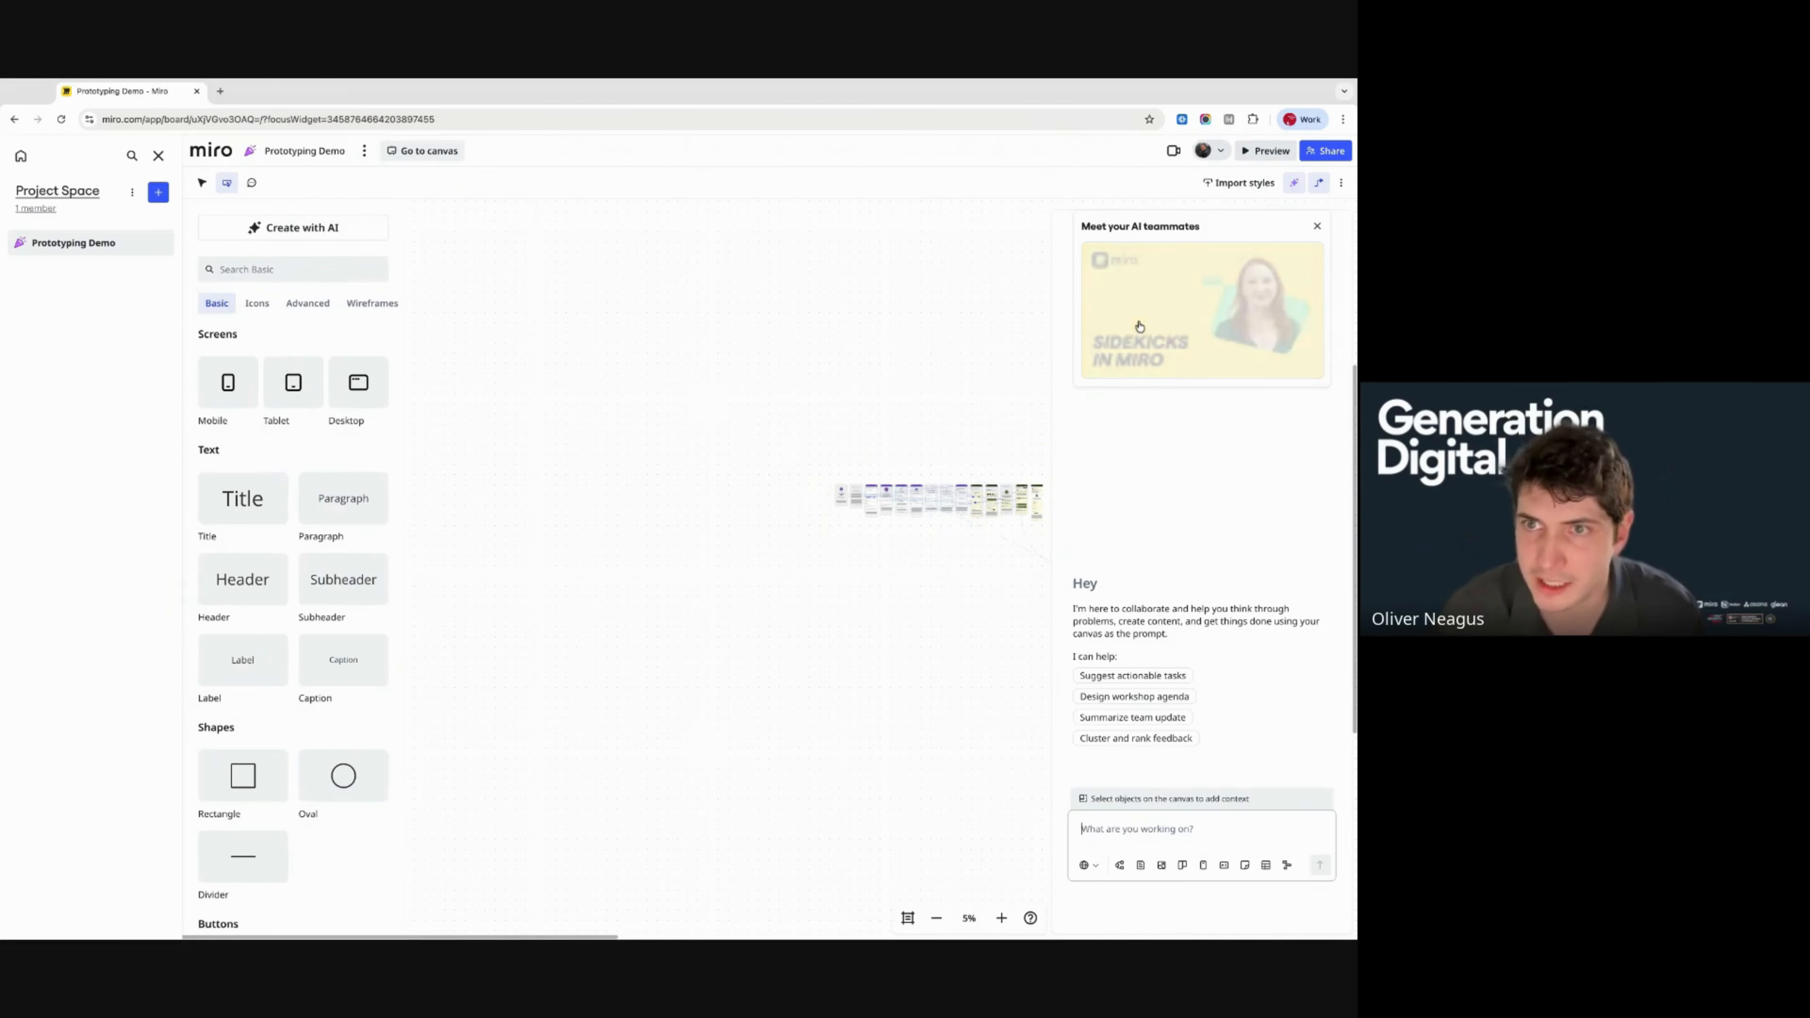
{"action": "left_click", "coordinate": [1135, 827]}
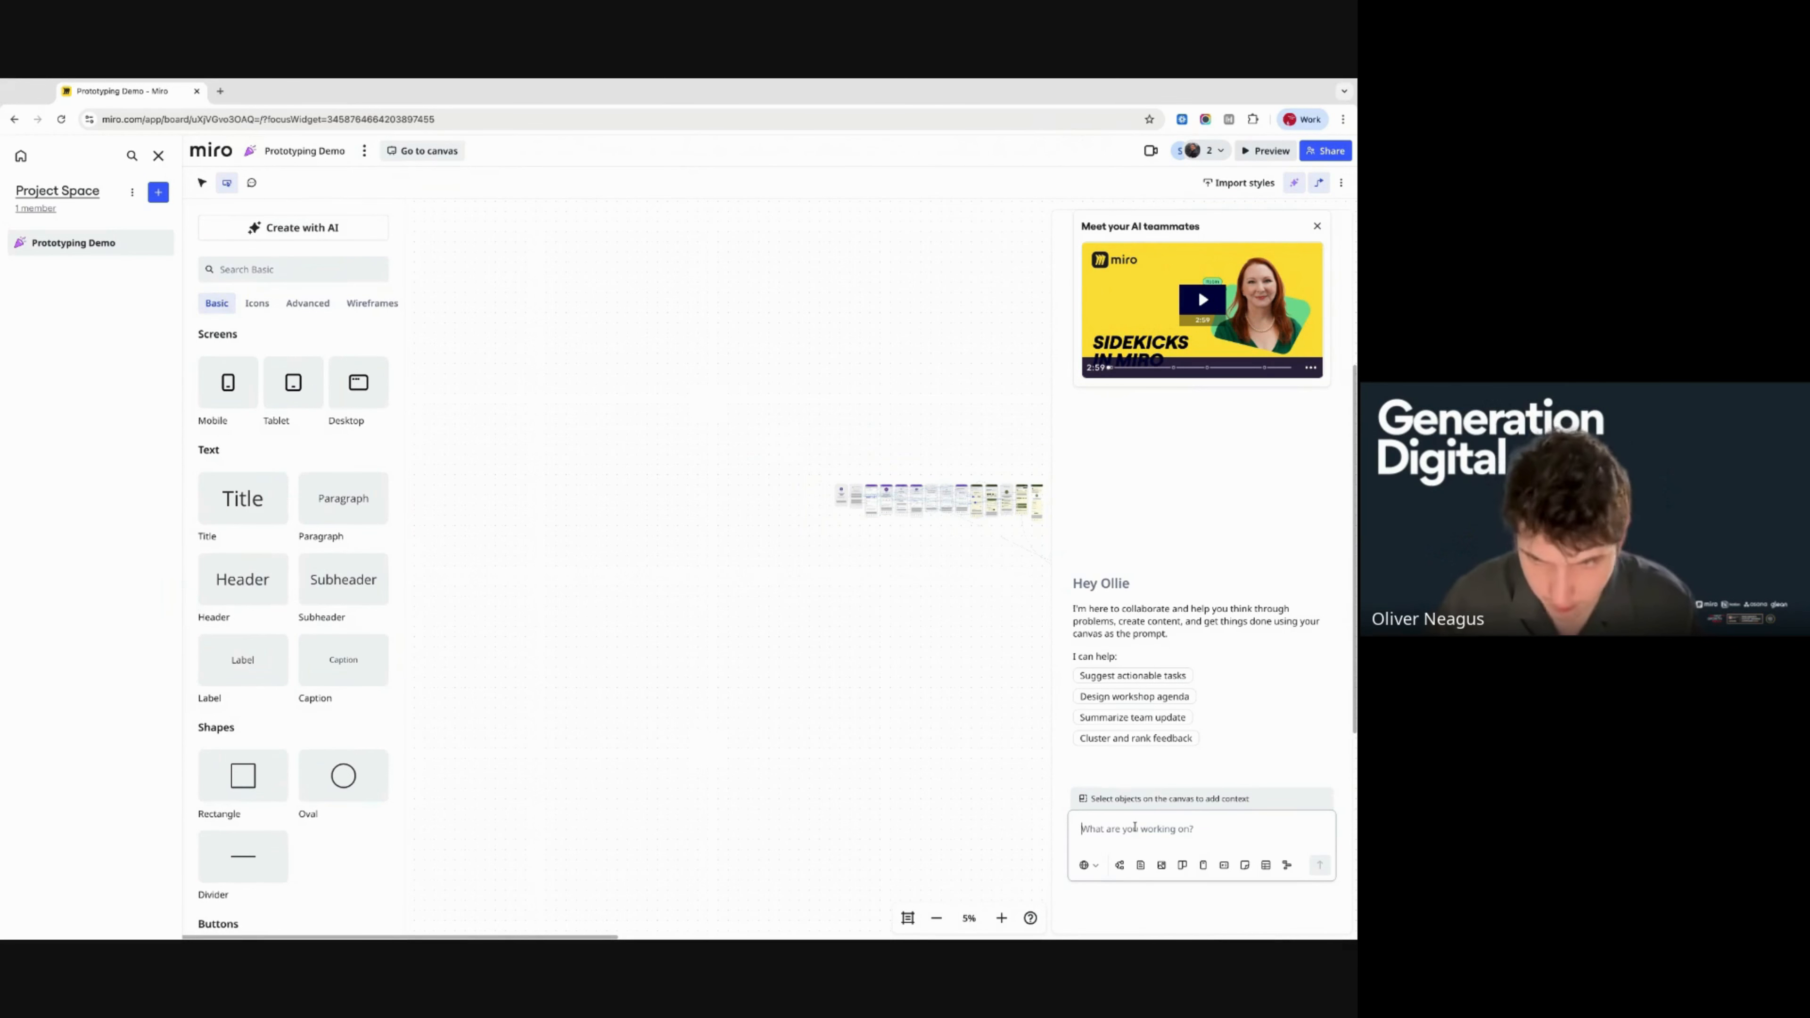
{"action": "type", "text": "Using the U"}
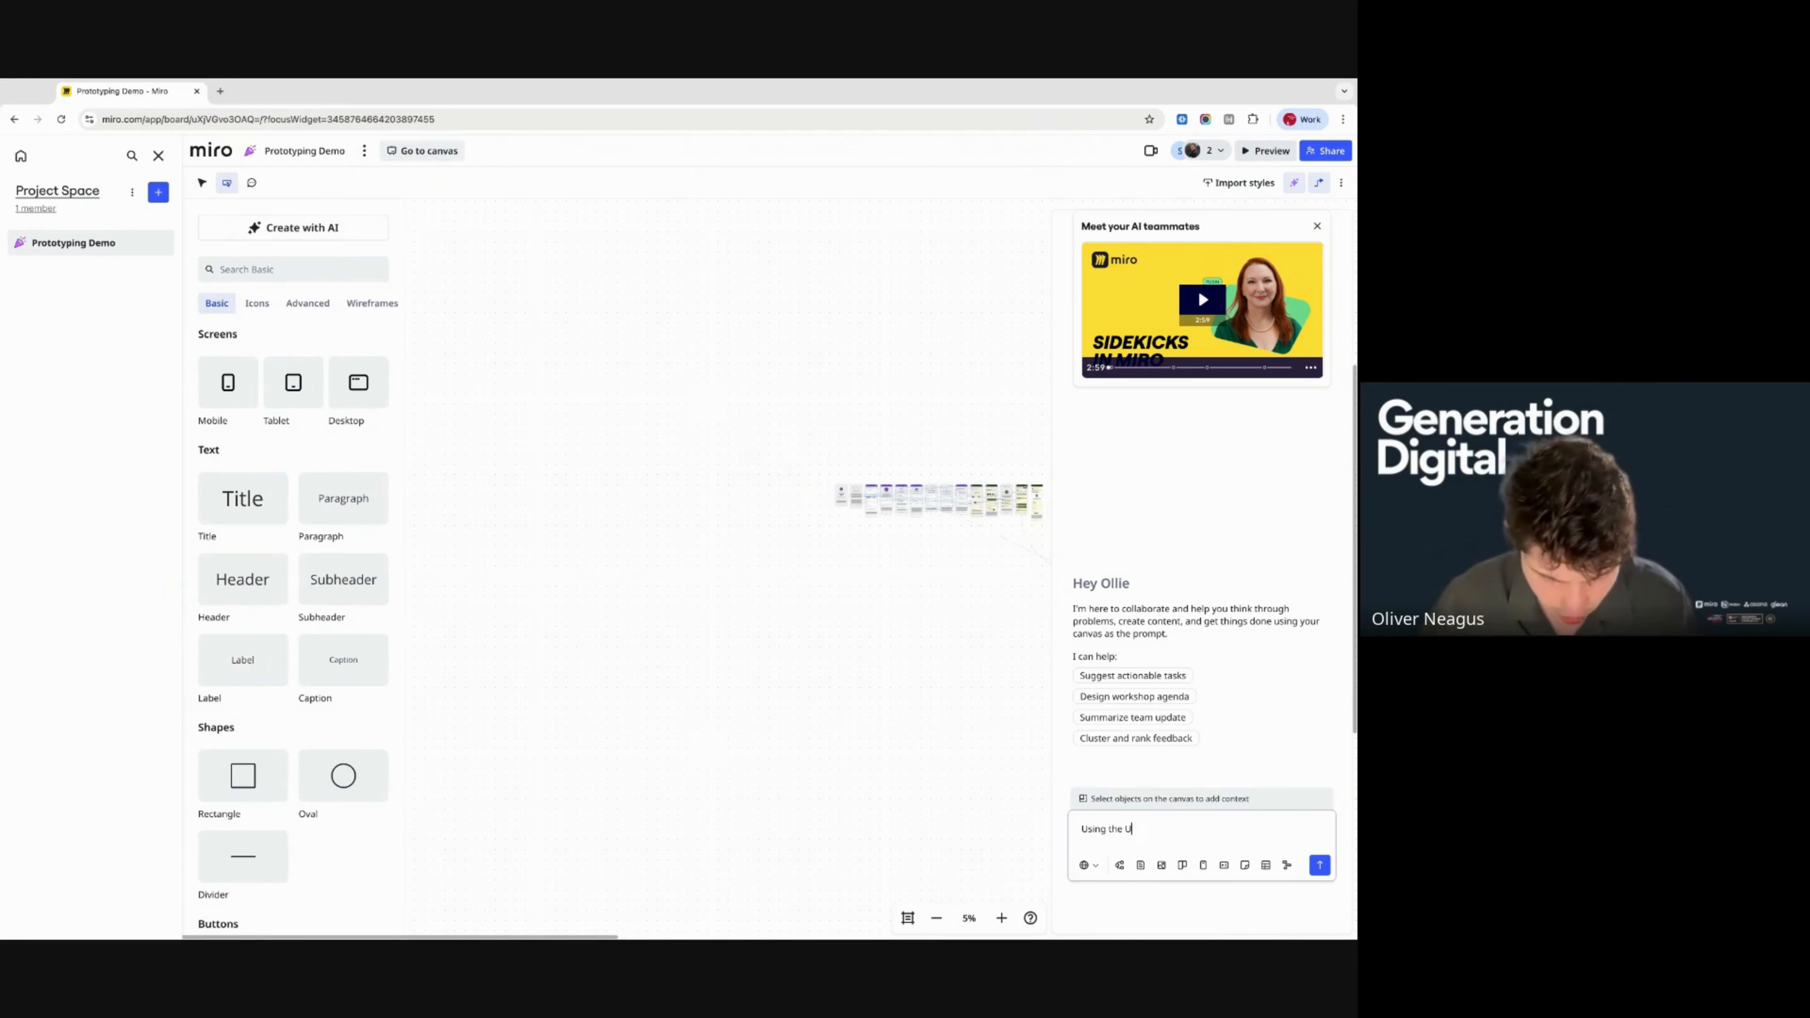
{"action": "type", "text": "X Inspir"}
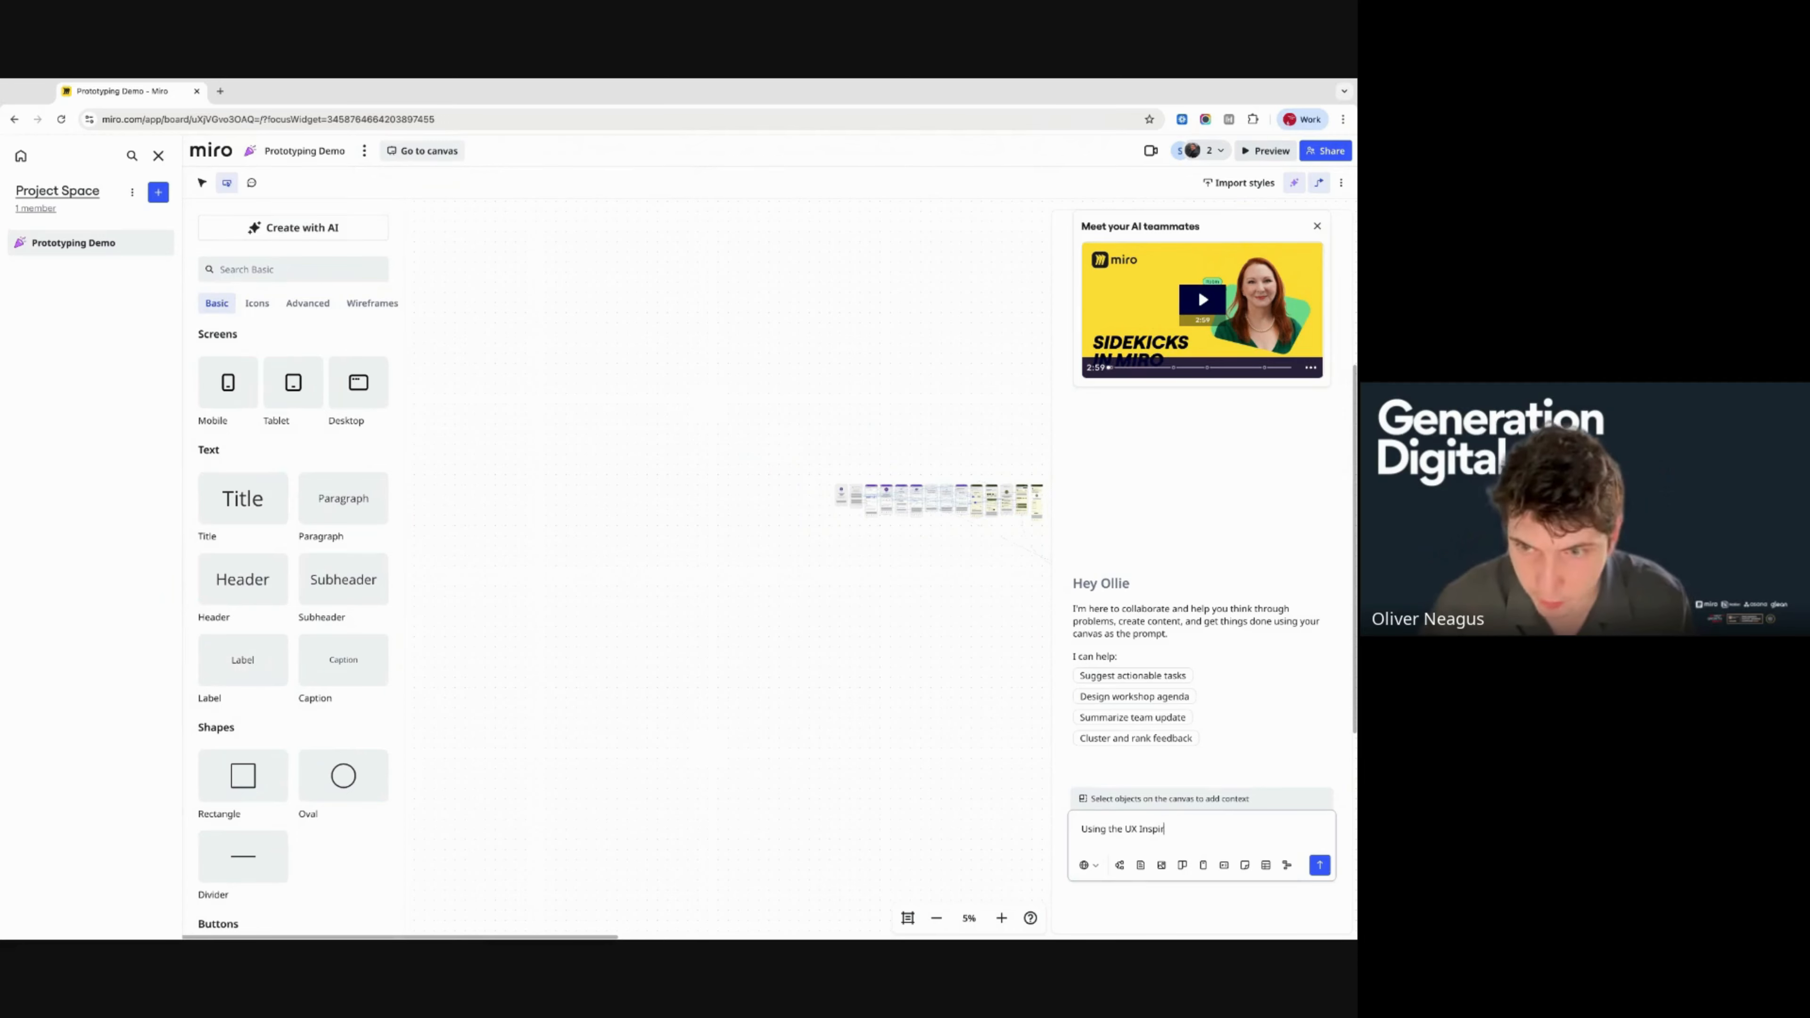
{"action": "type", "text": "ation, update the "}
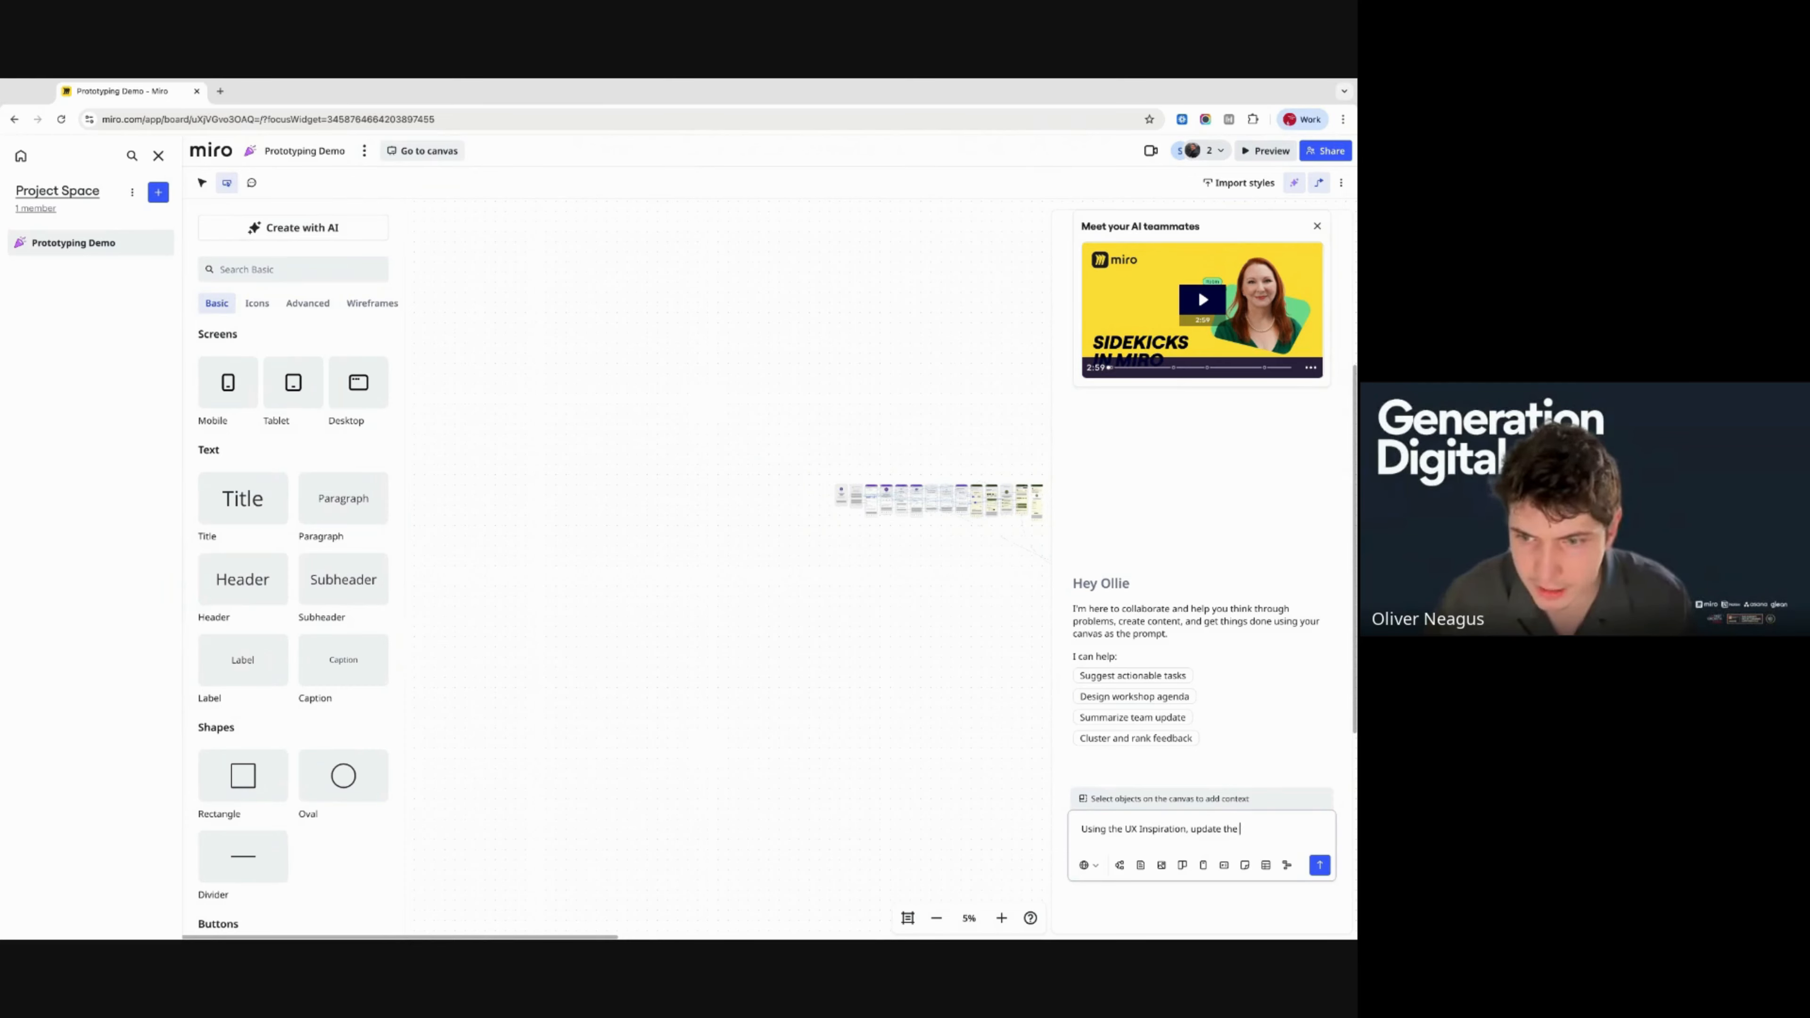
{"action": "type", "text": "colour scheme "}
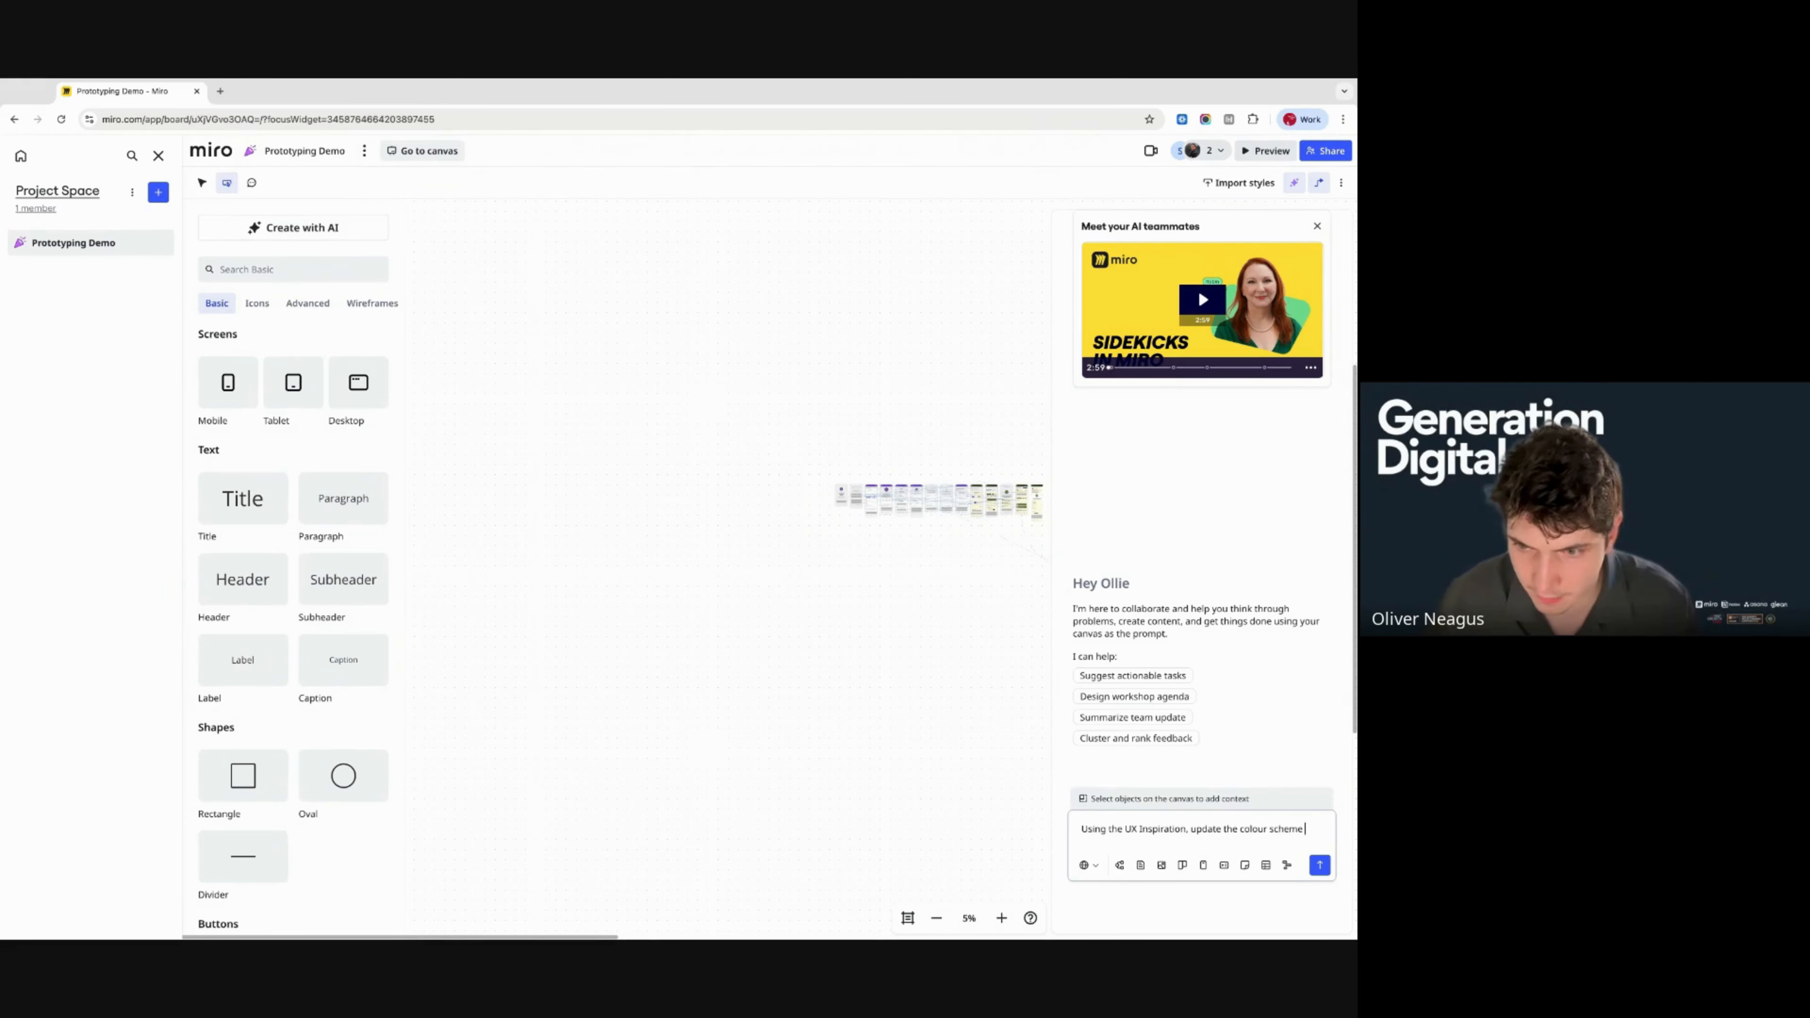
{"action": "type", "text": "for my prototype"}
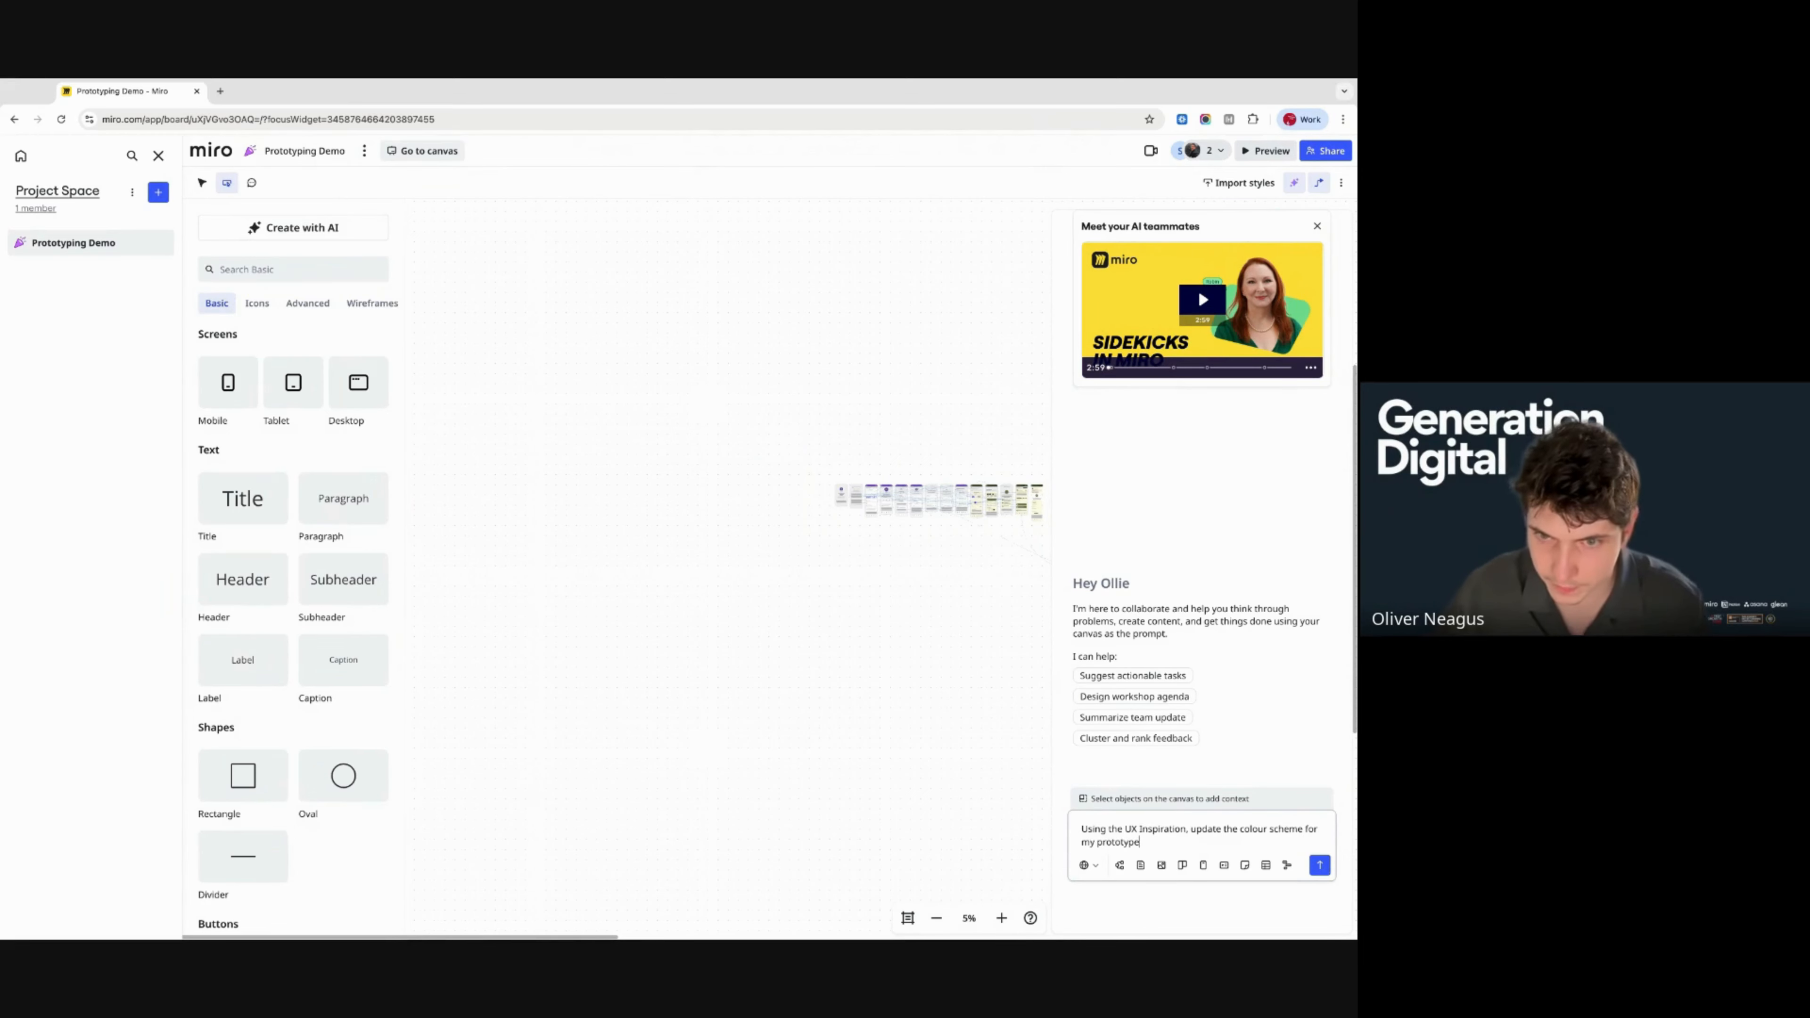
{"action": "scroll", "coordinate": [885, 829], "scroll_direction": "right", "scroll_amount": 3}
{"action": "left_click_drag", "start_coordinate": [624, 411], "coordinate": [1008, 655]}
{"action": "key", "text": "Return"}
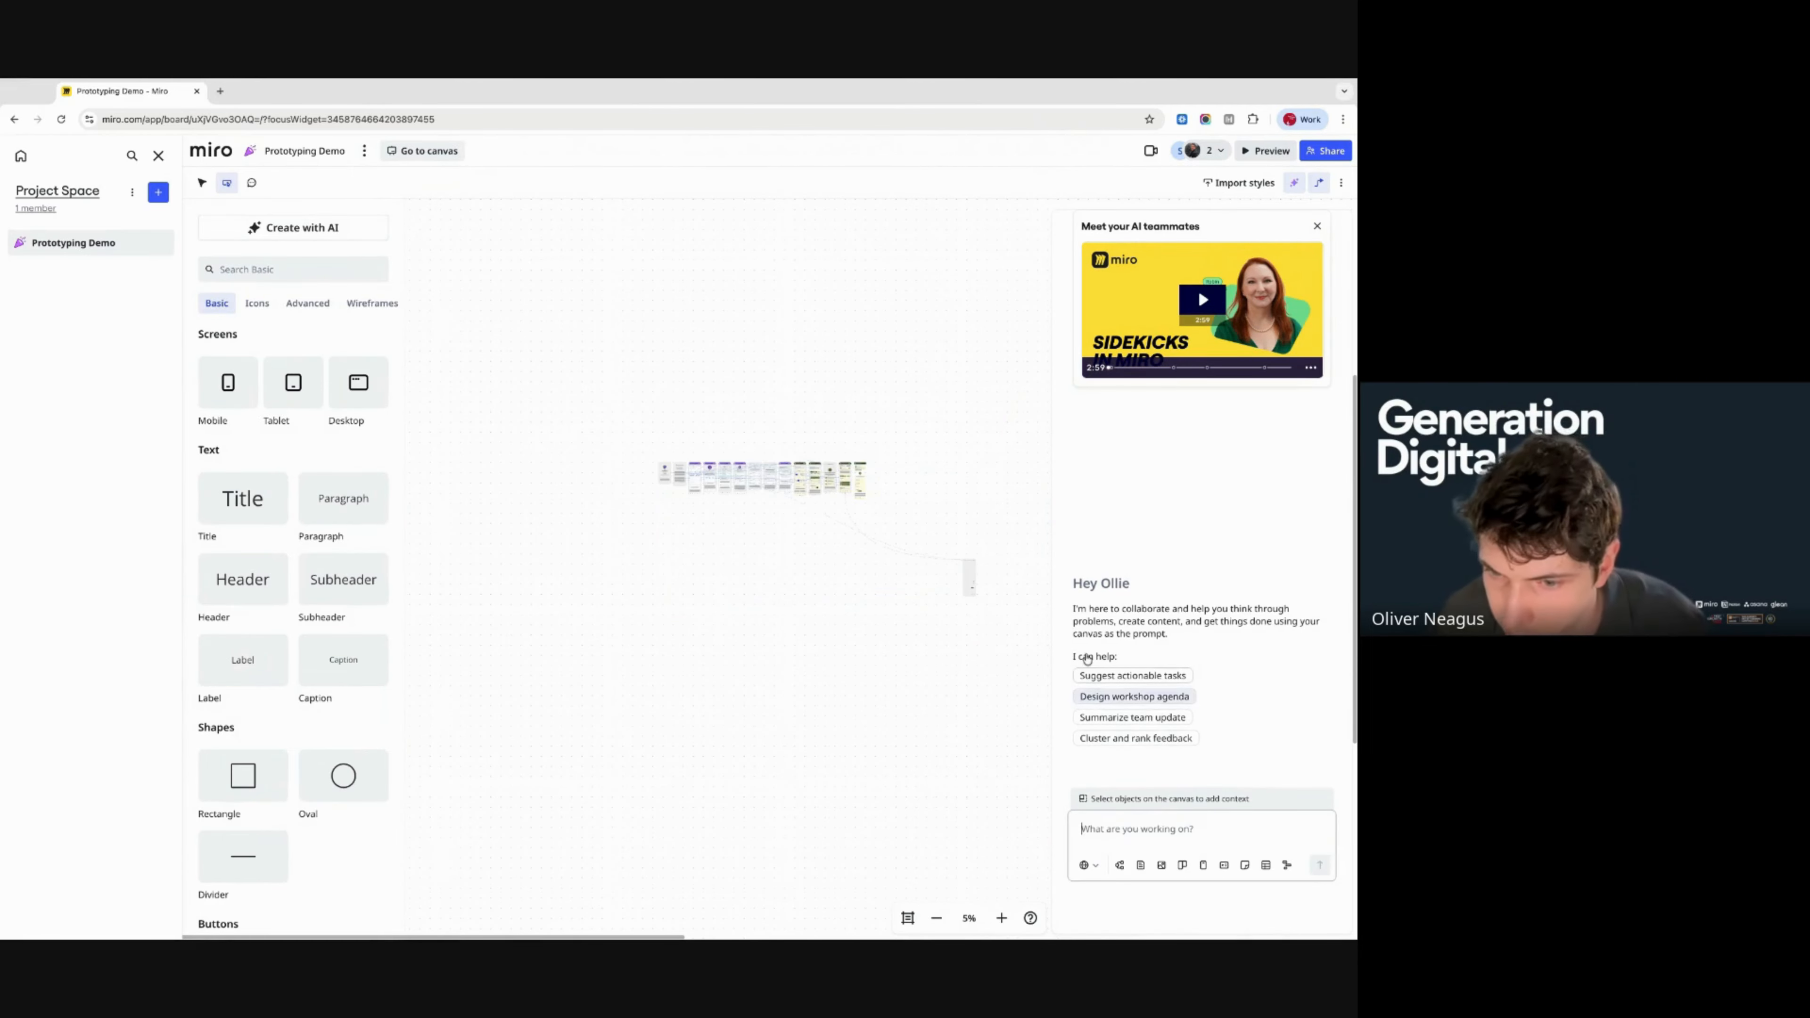
{"action": "scroll", "coordinate": [762, 457], "scroll_direction": "up", "scroll_amount": 3}
- Review the sidekick's 'Update color scheme' reply asking which purple habit-tracker frames to recolour
{"action": "scroll", "coordinate": [762, 458], "scroll_direction": "up", "scroll_amount": 1}
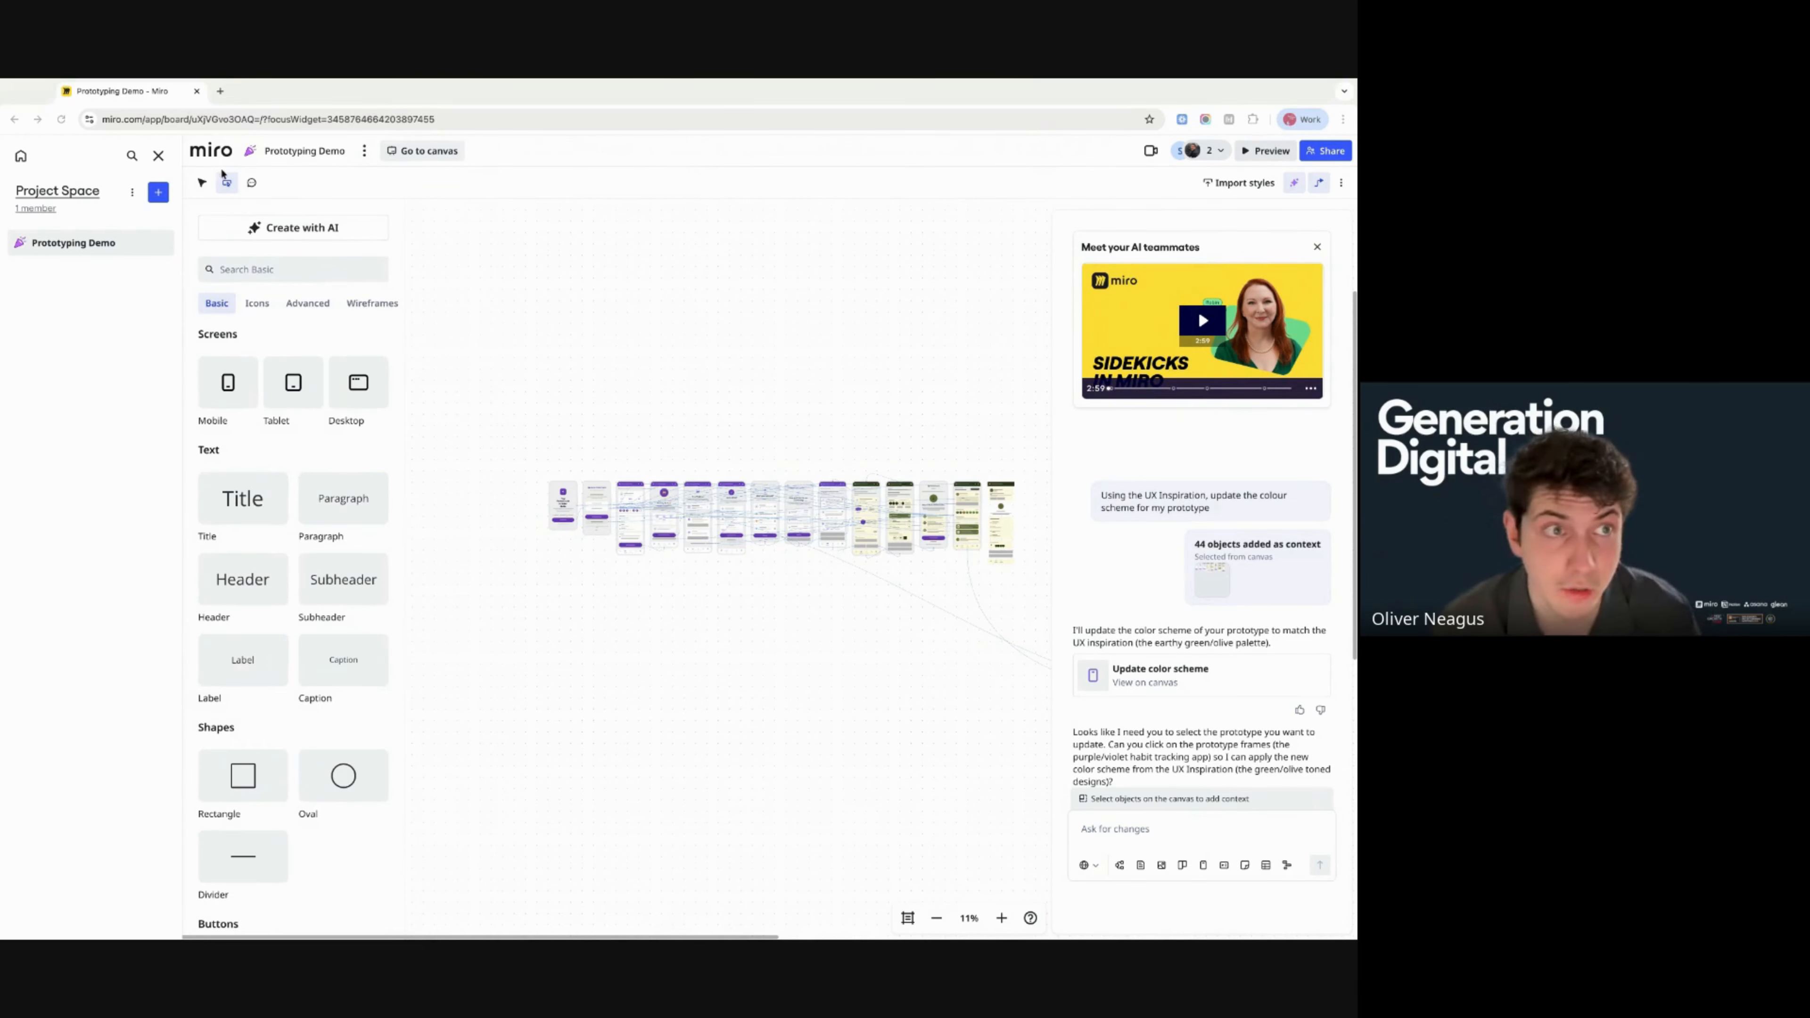
- Return to the board and convert the UX Inspiration phone-mockup image into a Mobile prototype
{"action": "left_click", "coordinate": [423, 150]}
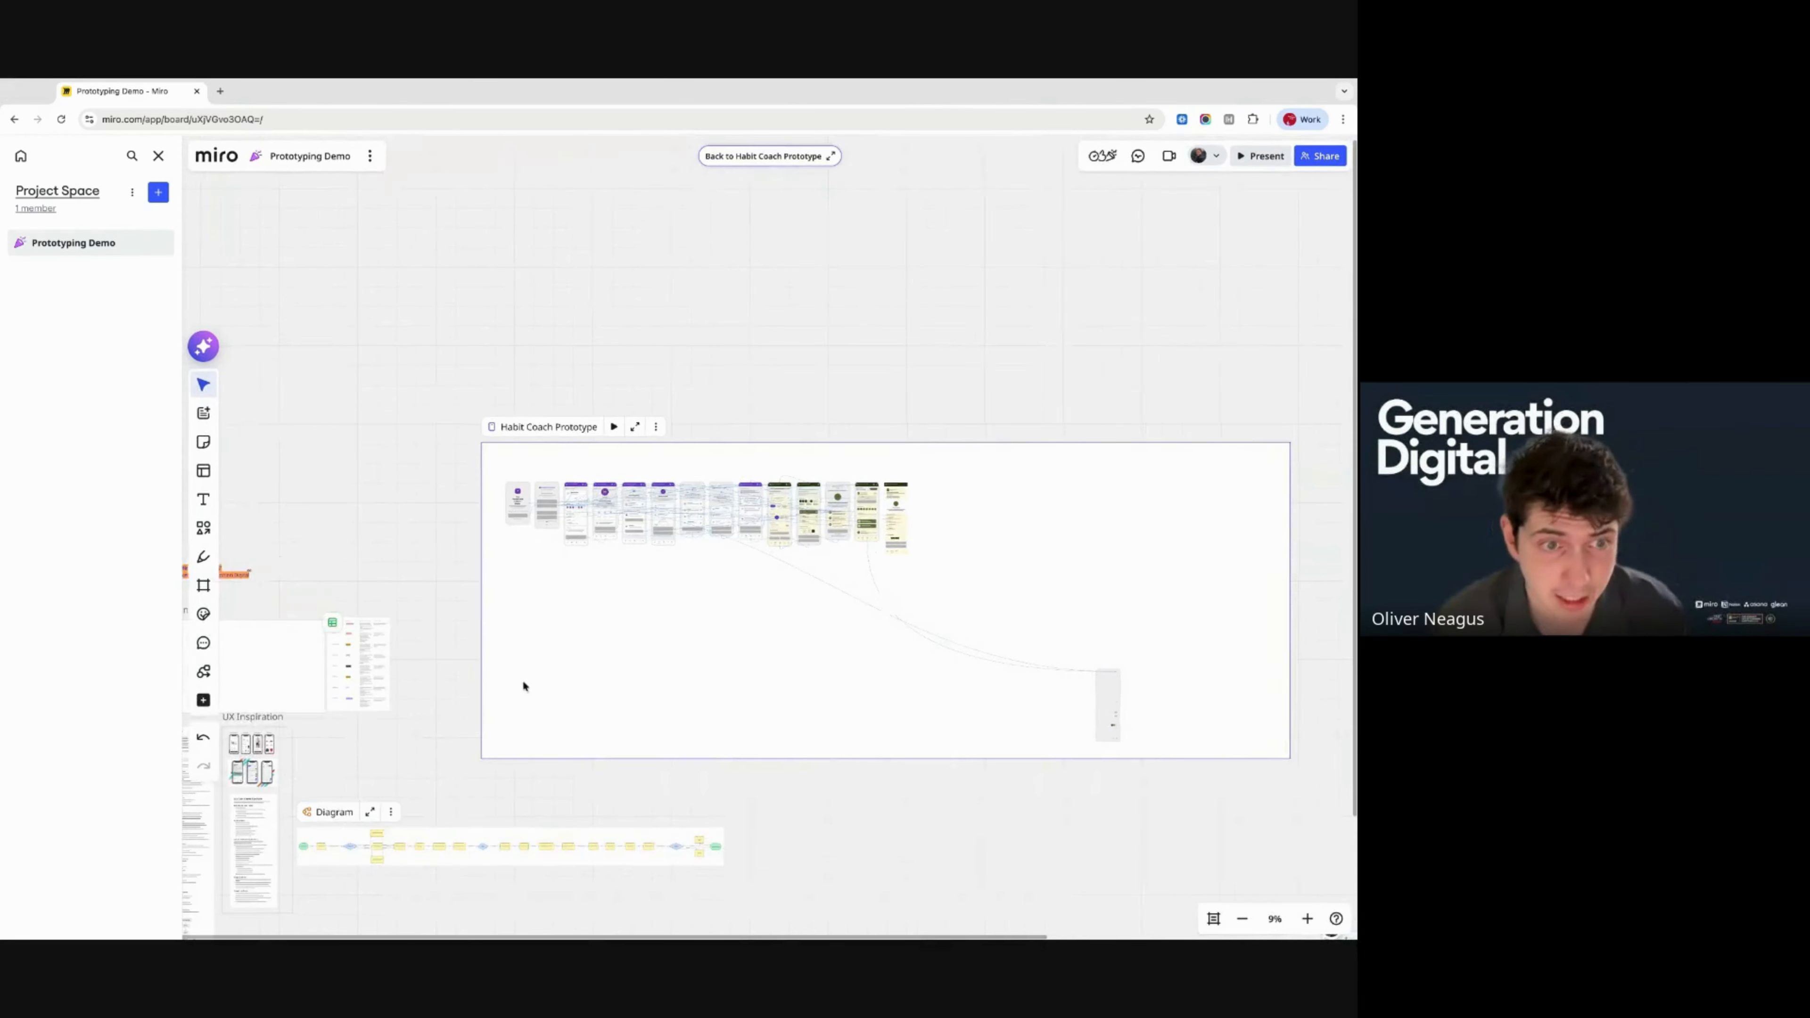
{"action": "scroll", "coordinate": [525, 700], "scroll_direction": "up", "scroll_amount": 10}
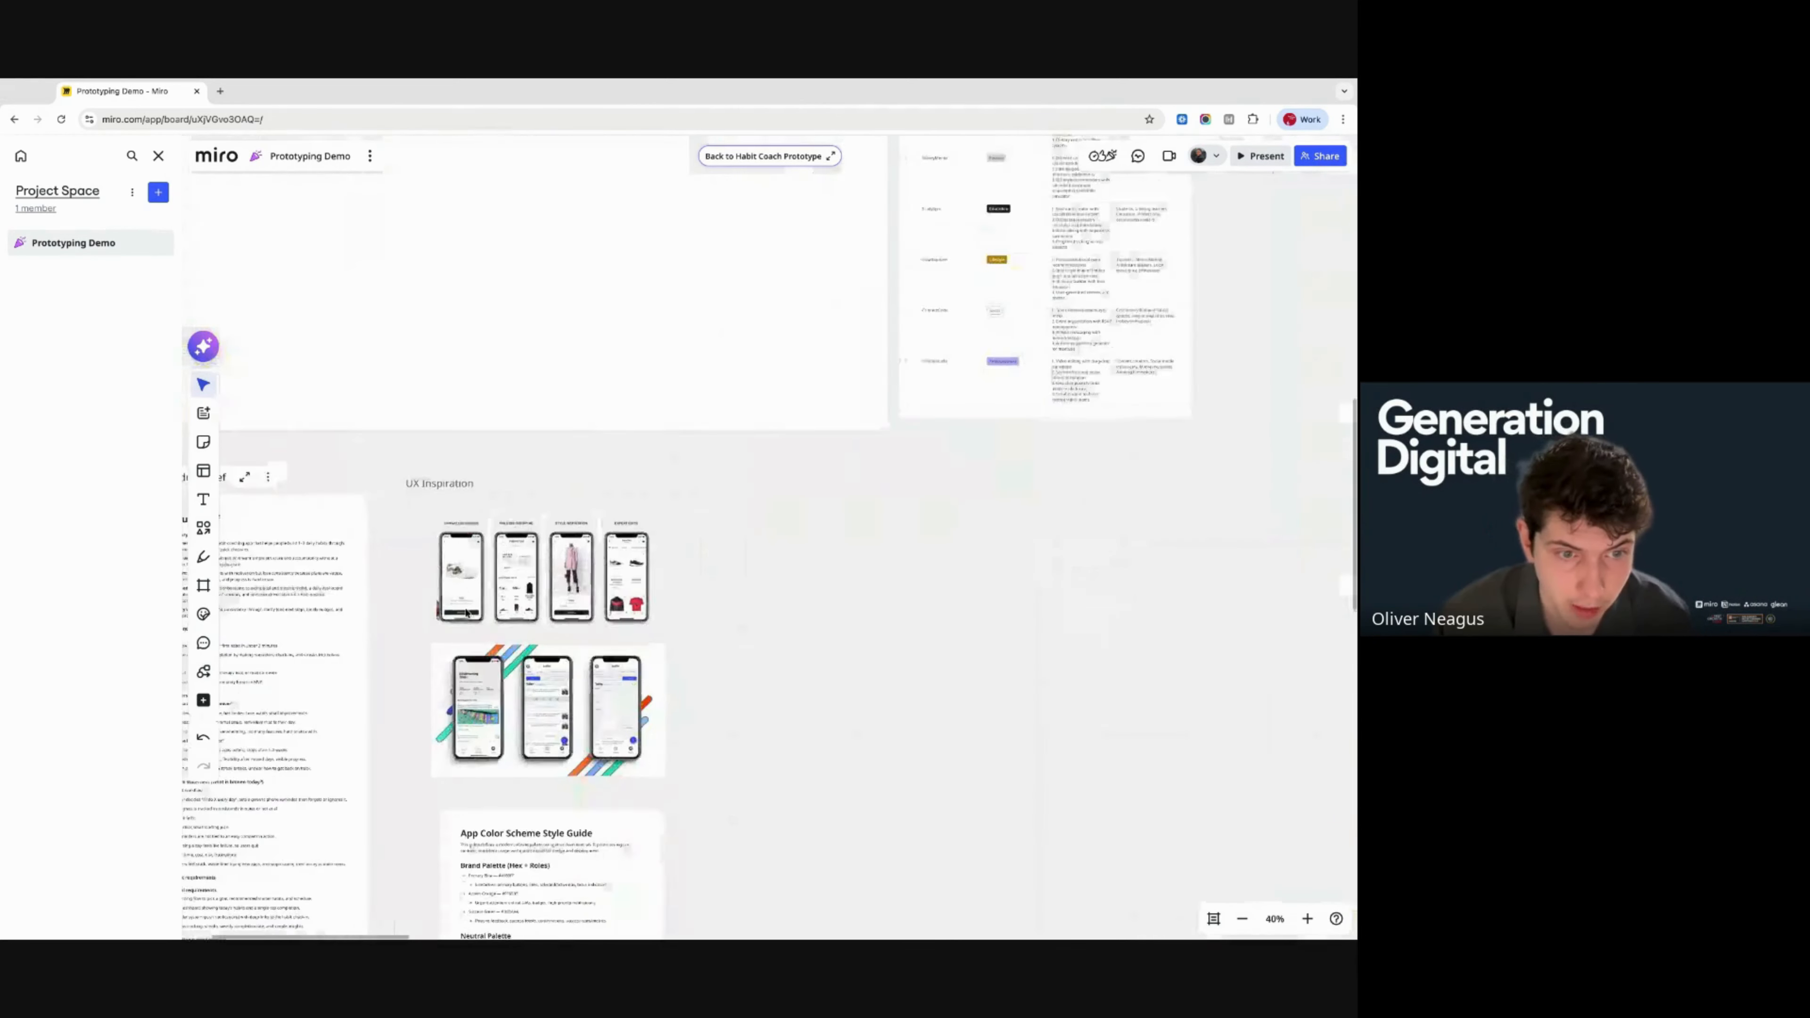
{"action": "left_click", "coordinate": [604, 699]}
{"action": "scroll", "coordinate": [605, 702], "scroll_direction": "up", "scroll_amount": 8}
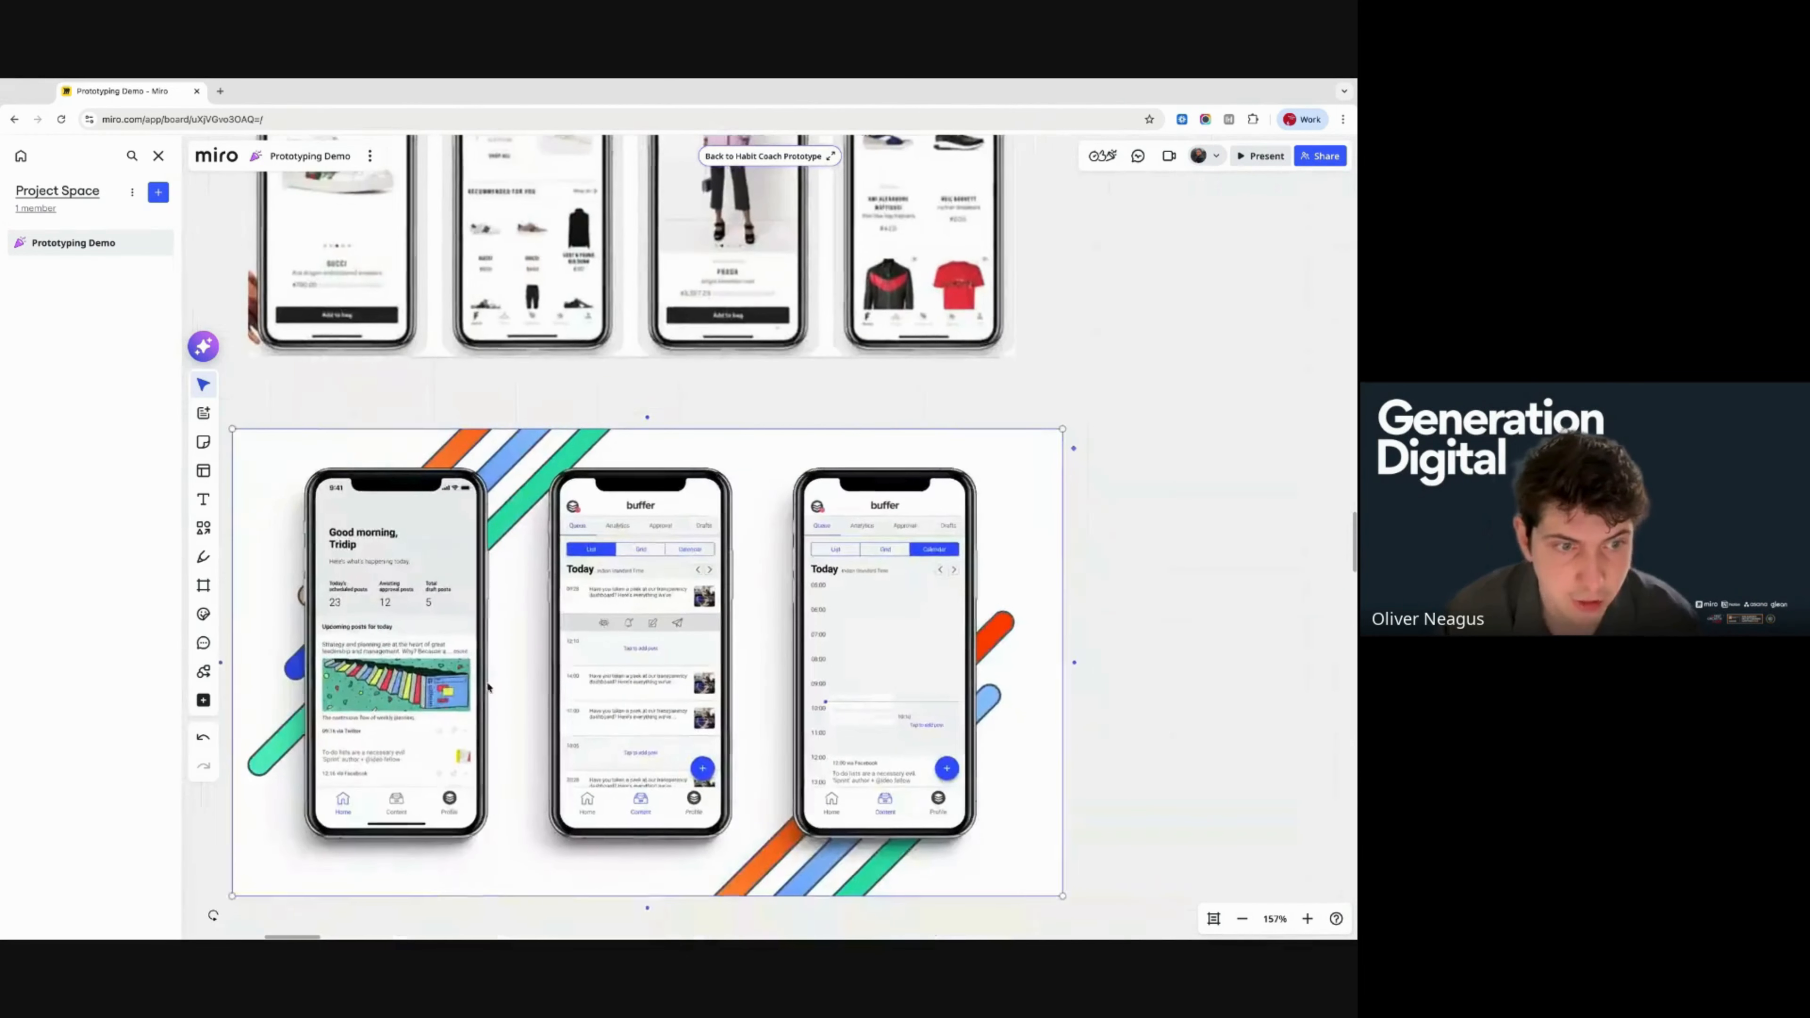
{"action": "scroll", "coordinate": [498, 670], "scroll_direction": "down", "scroll_amount": 2}
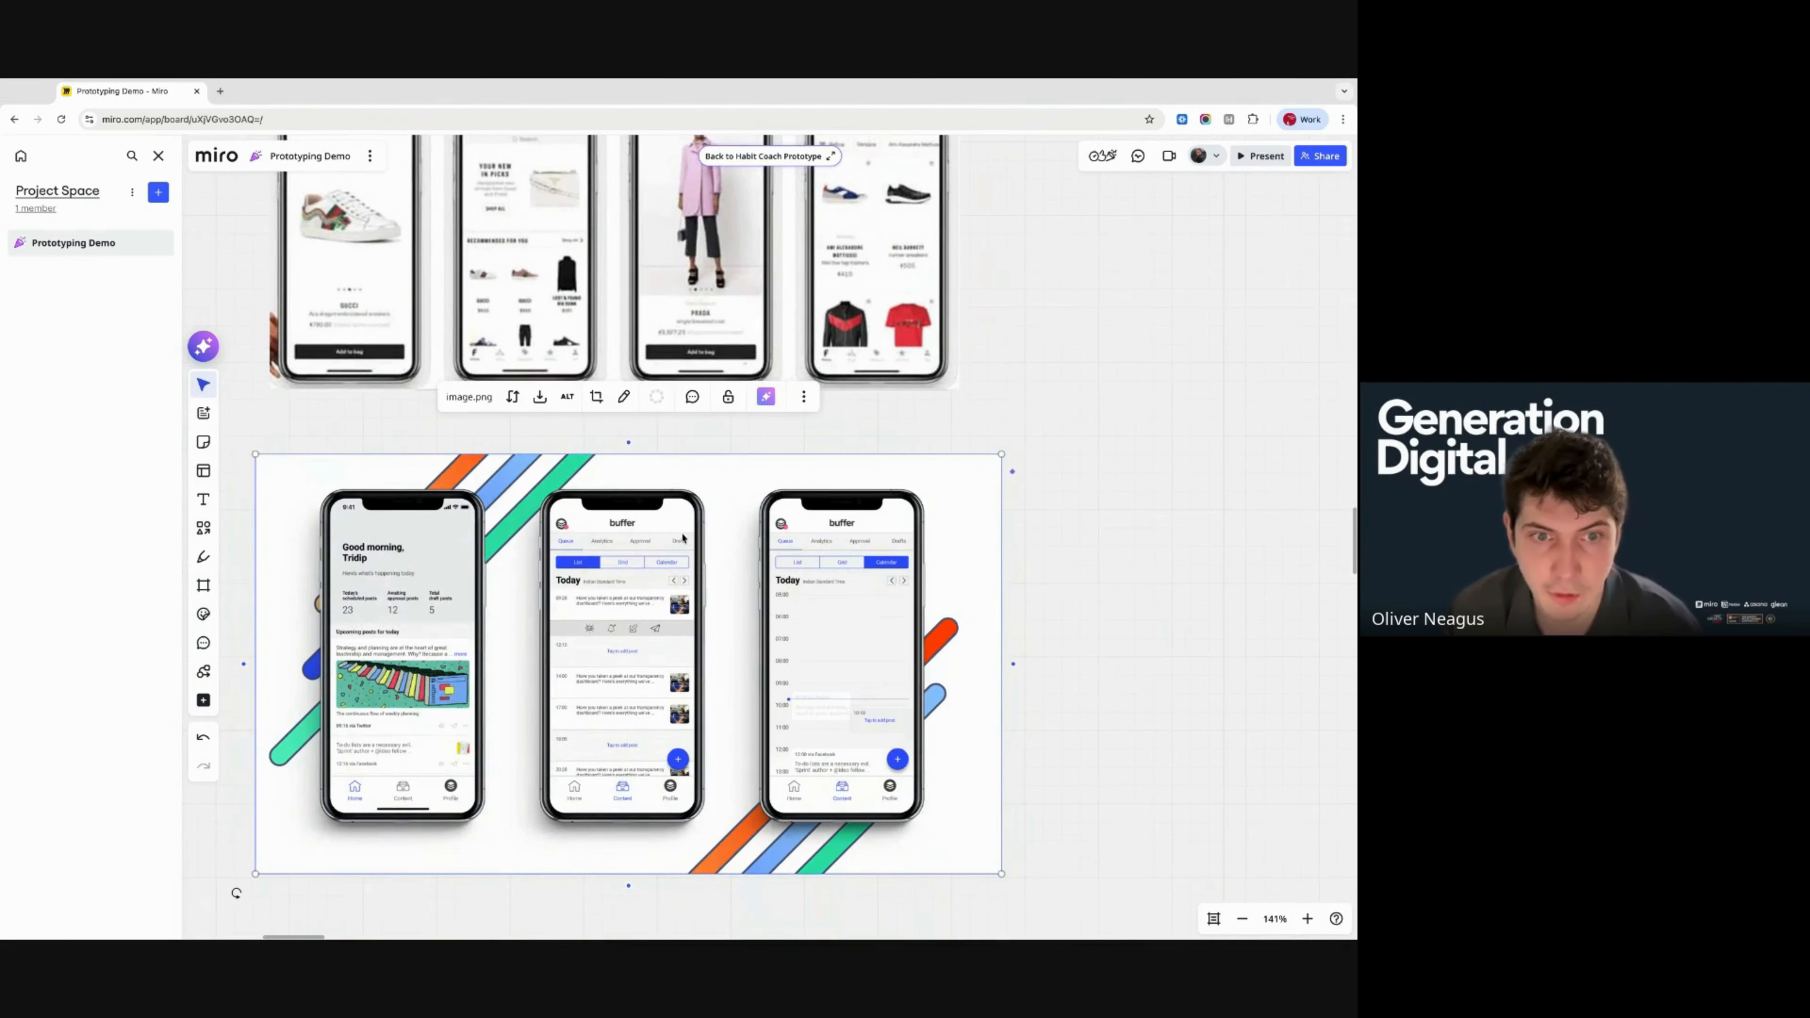
{"action": "left_click", "coordinate": [768, 401]}
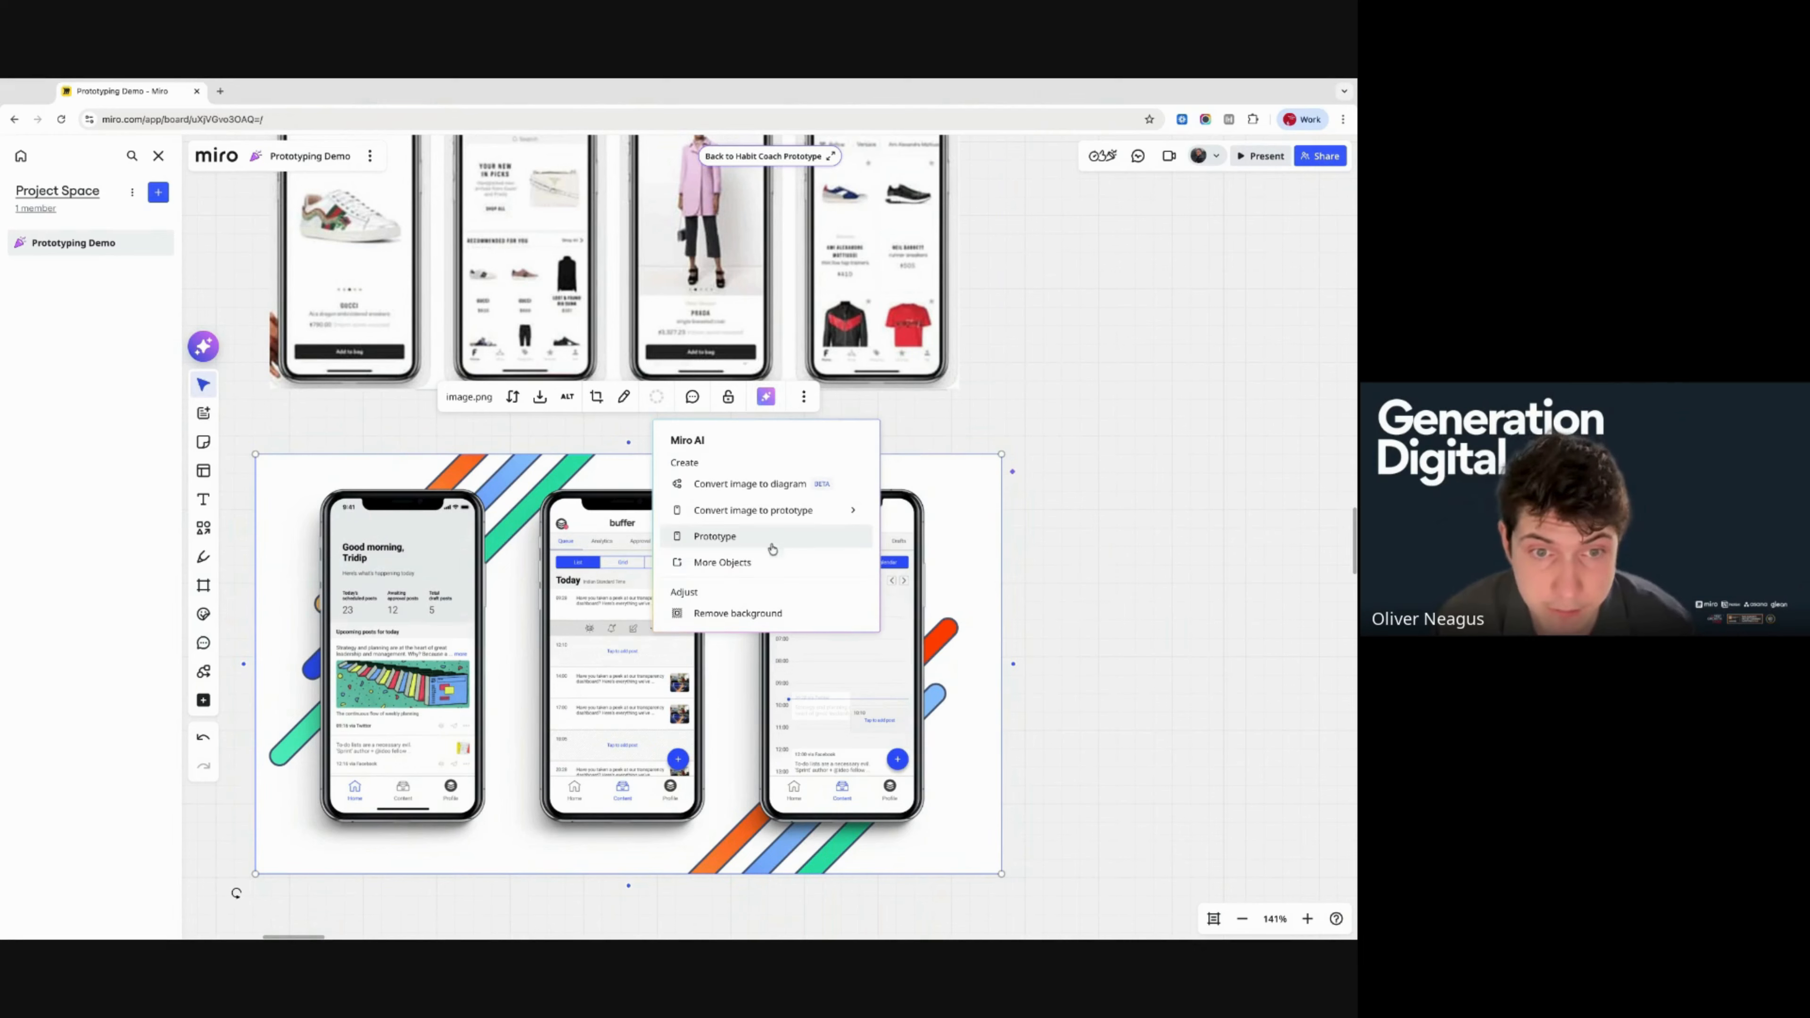
{"action": "mouse_move", "coordinate": [765, 521]}
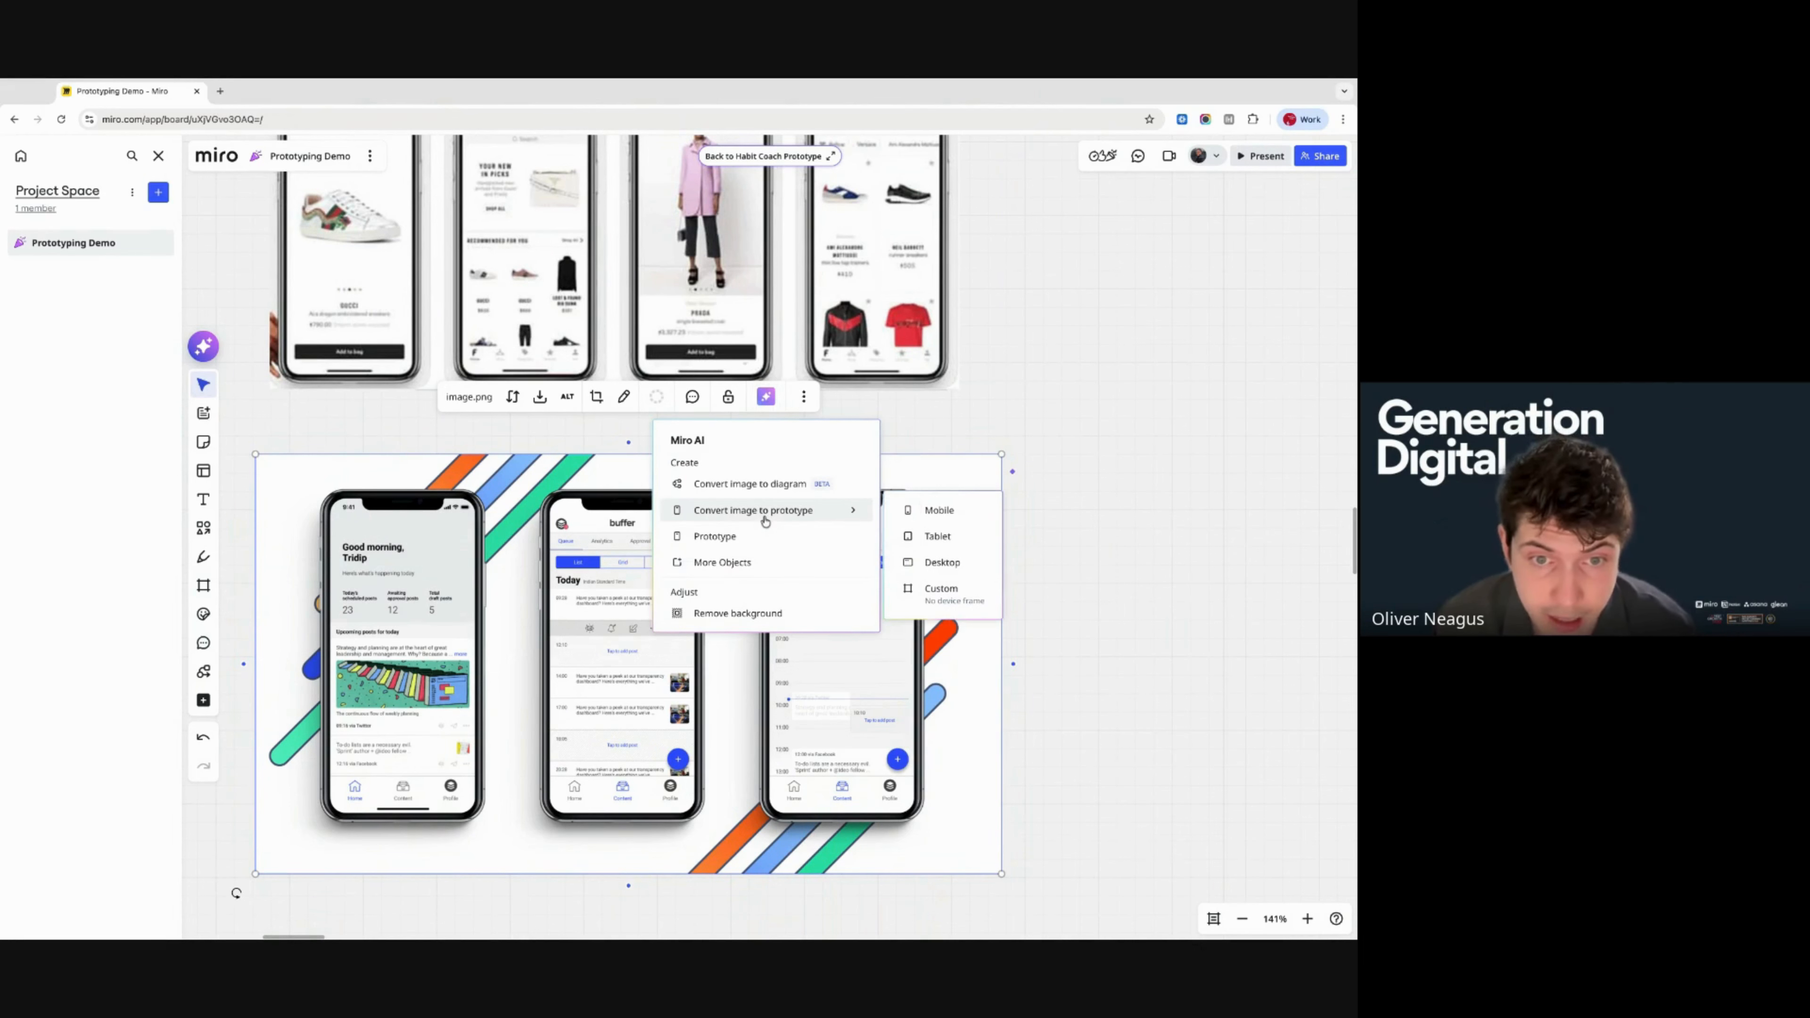
{"action": "left_click", "coordinate": [934, 518]}
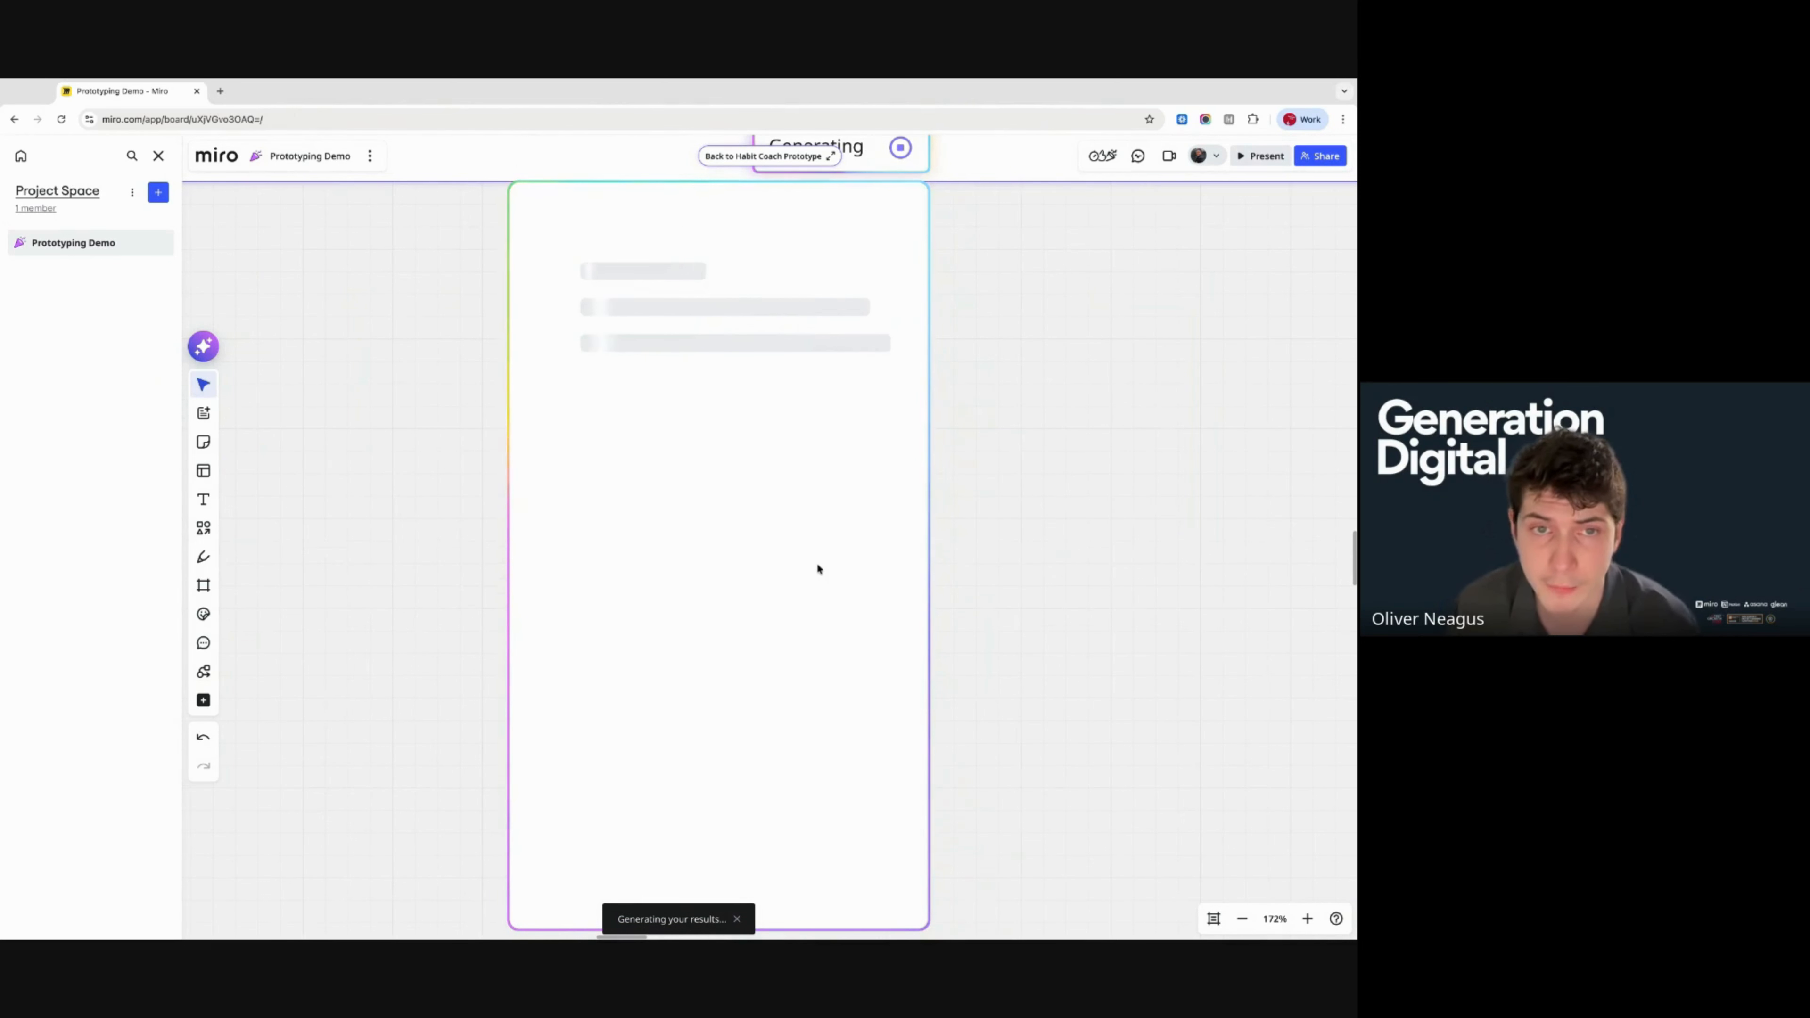
- Pan and zoom around the generated New Screen to inspect the converted phone mockups
{"action": "scroll", "coordinate": [820, 565], "scroll_direction": "left", "scroll_amount": 2}
{"action": "scroll", "coordinate": [820, 565], "scroll_direction": "down", "scroll_amount": 5}
{"action": "scroll", "coordinate": [819, 565], "scroll_direction": "left", "scroll_amount": 3}
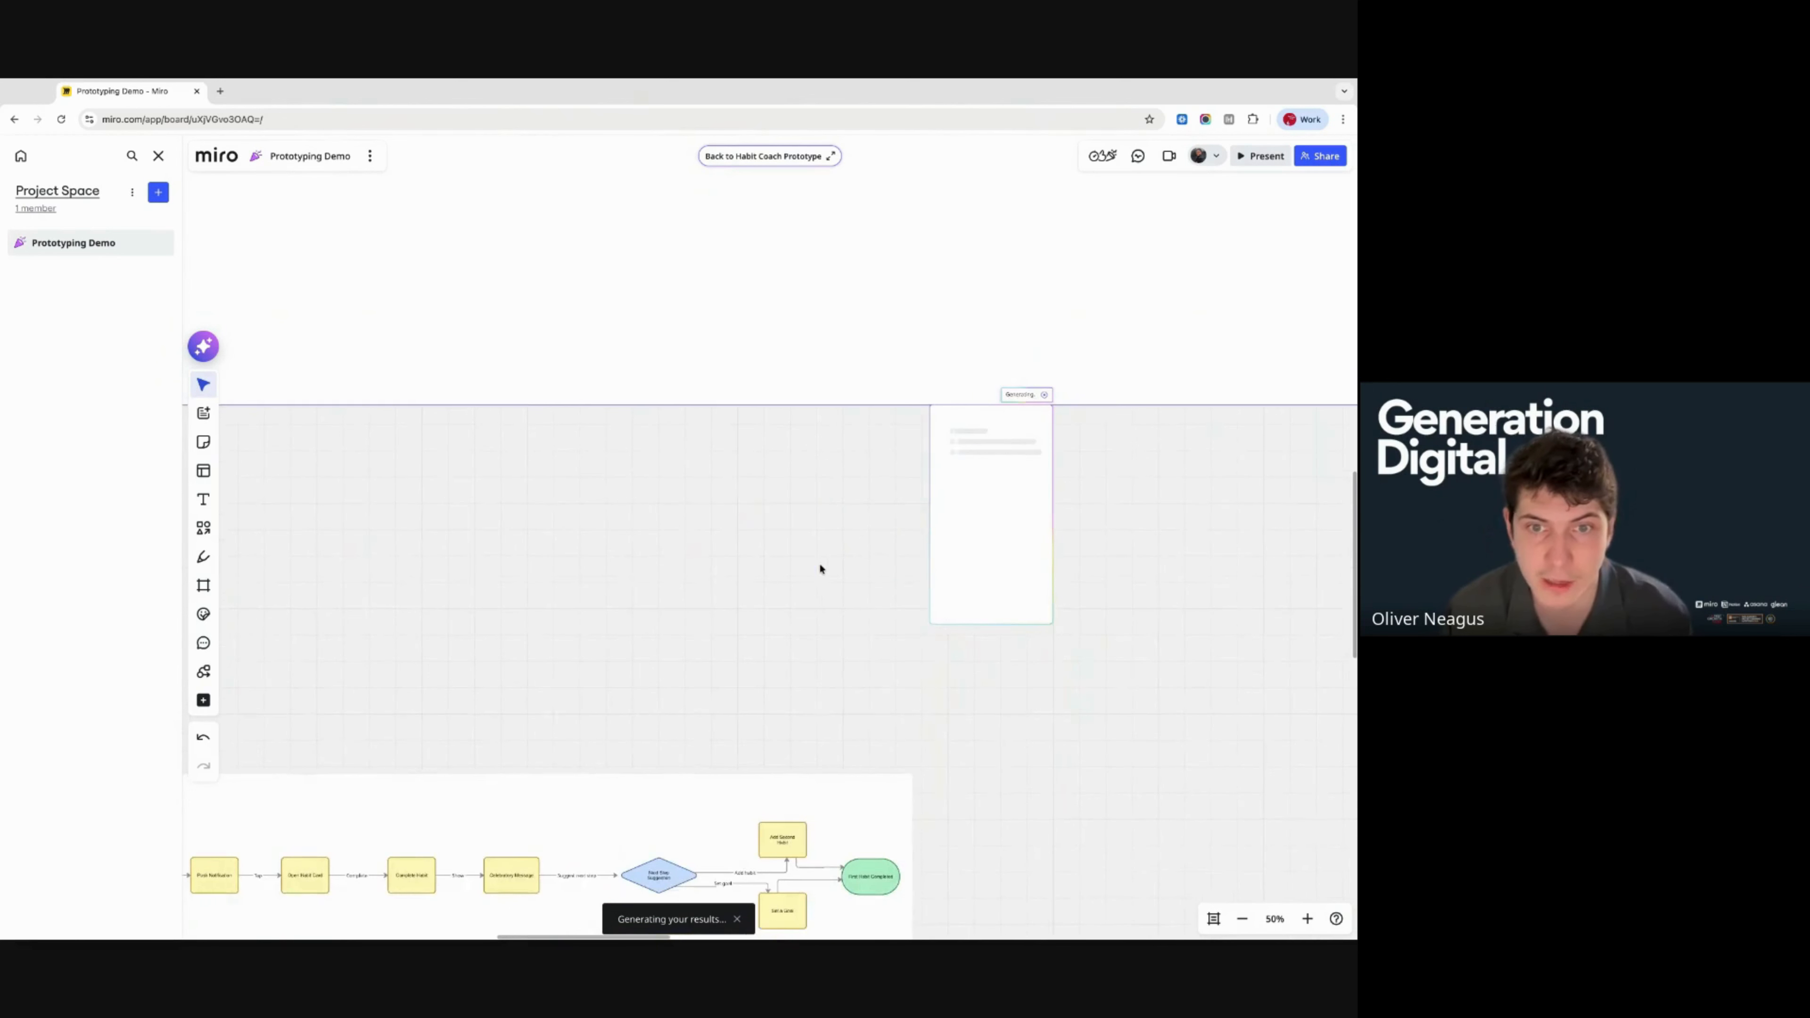
{"action": "scroll", "coordinate": [819, 565], "scroll_direction": "down", "scroll_amount": 2}
{"action": "scroll", "coordinate": [872, 467], "scroll_direction": "right", "scroll_amount": 3}
{"action": "scroll", "coordinate": [872, 467], "scroll_direction": "up", "scroll_amount": 2}
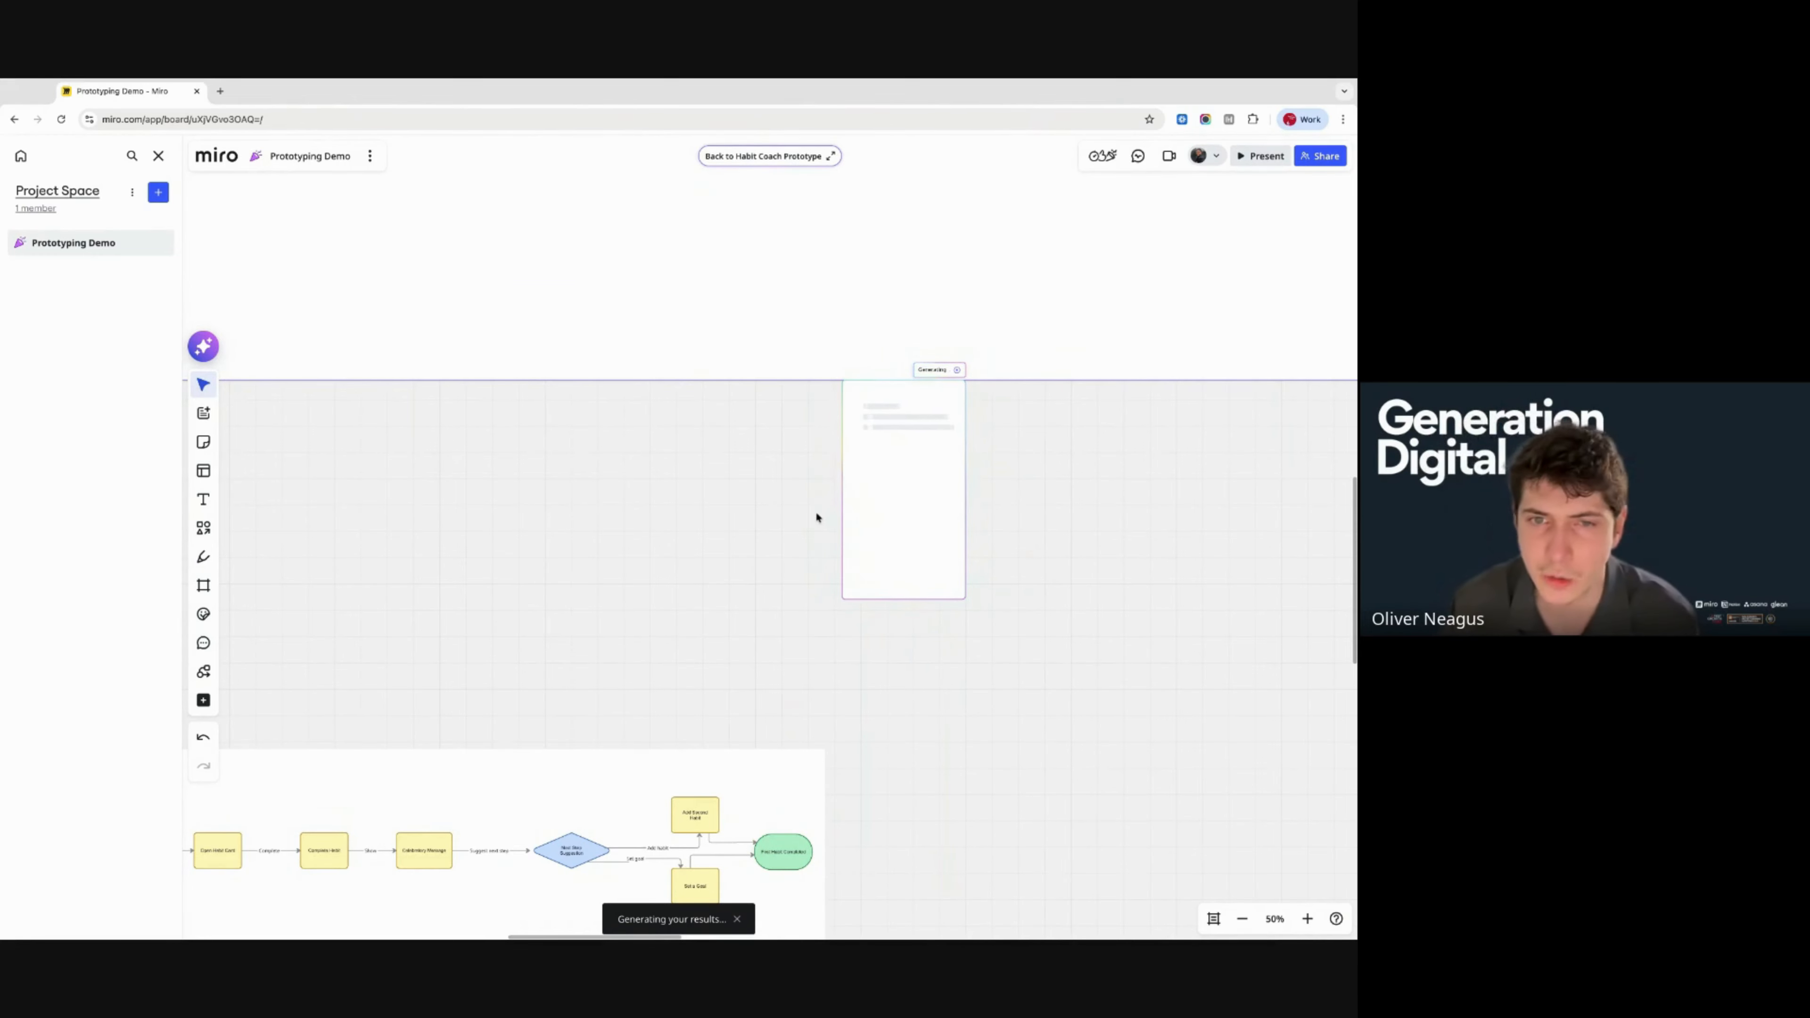
{"action": "scroll", "coordinate": [816, 517], "scroll_direction": "right", "scroll_amount": 2}
{"action": "scroll", "coordinate": [816, 517], "scroll_direction": "up", "scroll_amount": 1}
{"action": "scroll", "coordinate": [815, 517], "scroll_direction": "up", "scroll_amount": 5}
{"action": "scroll", "coordinate": [816, 517], "scroll_direction": "down", "scroll_amount": 1}
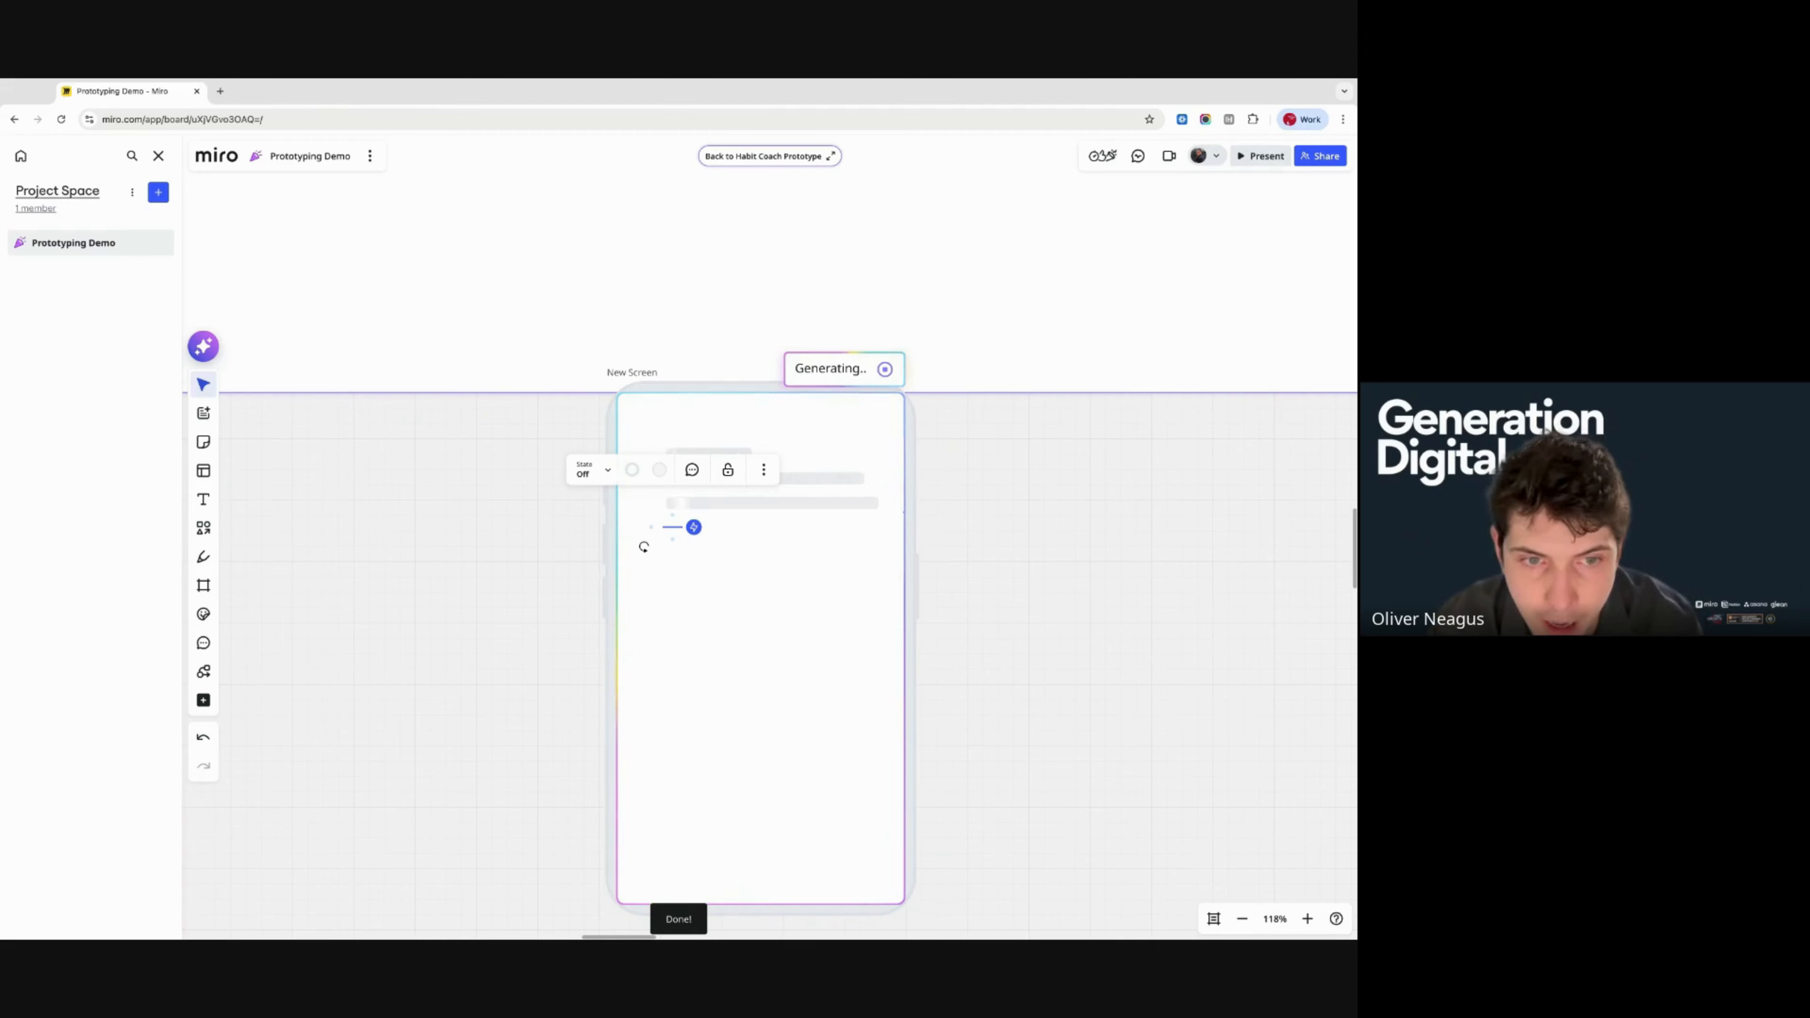
{"action": "scroll", "coordinate": [707, 506], "scroll_direction": "up", "scroll_amount": 5}
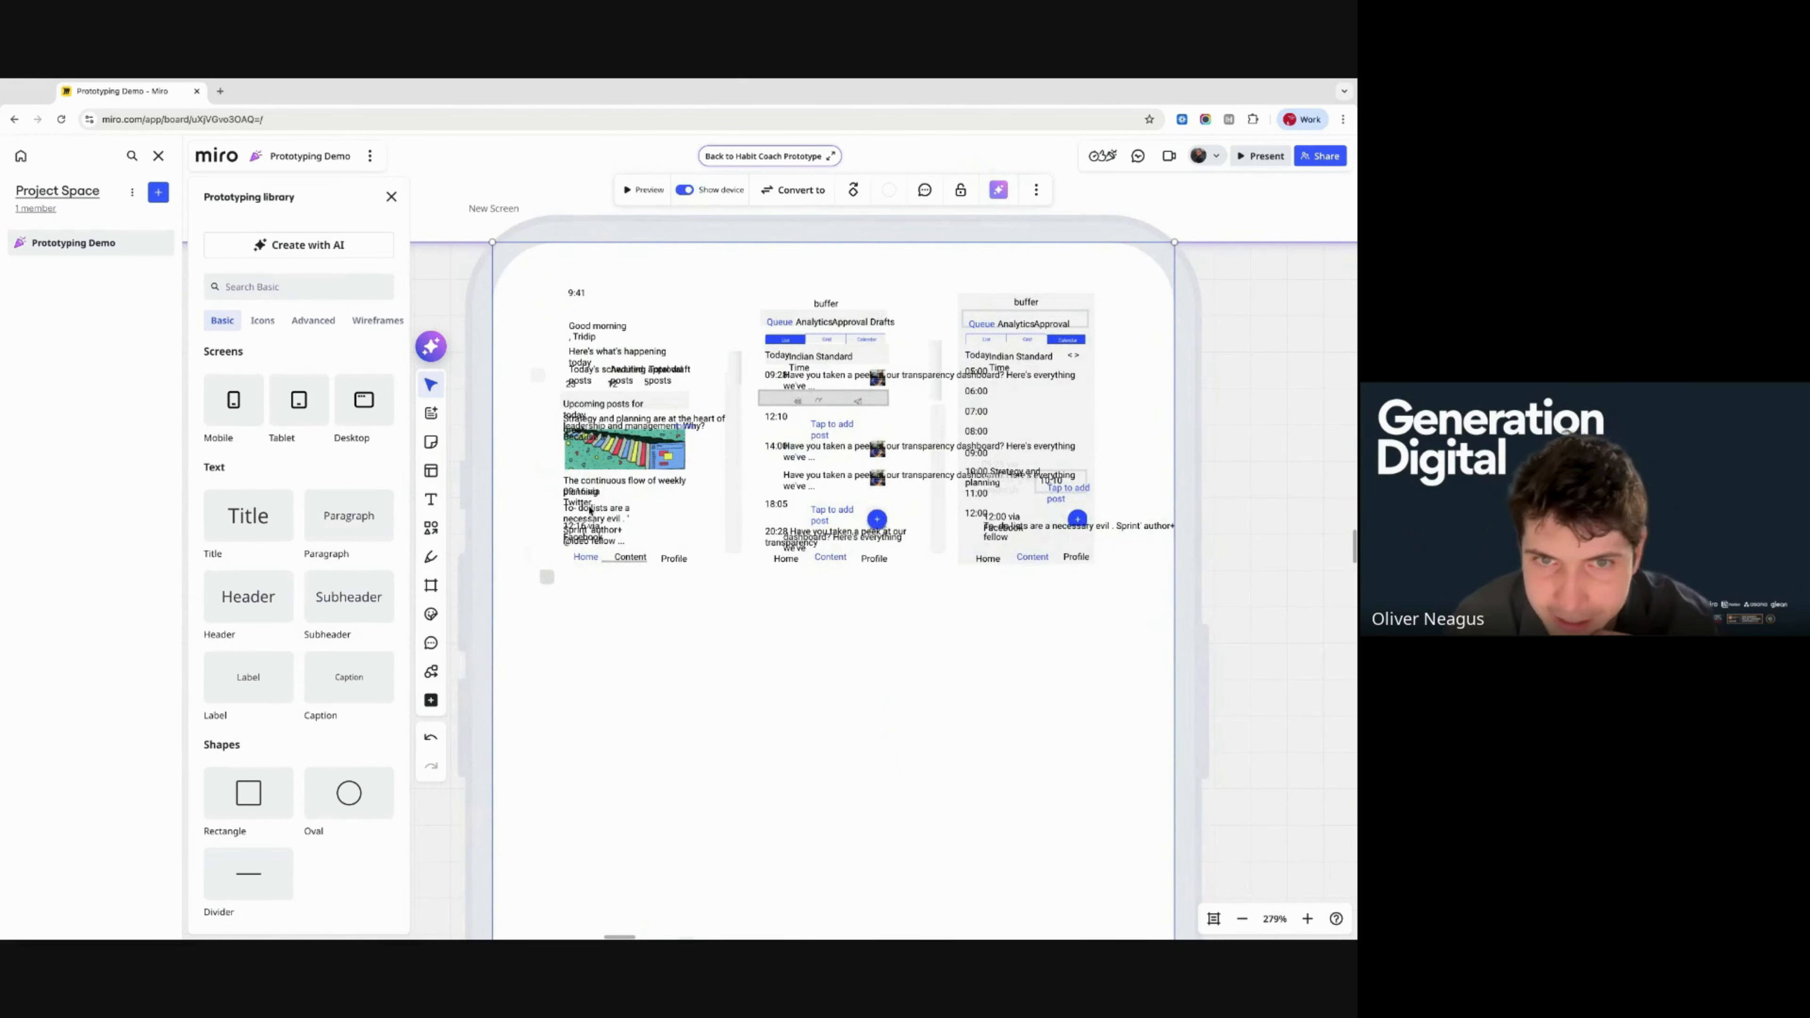
{"action": "scroll", "coordinate": [874, 391], "scroll_direction": "down", "scroll_amount": 4}
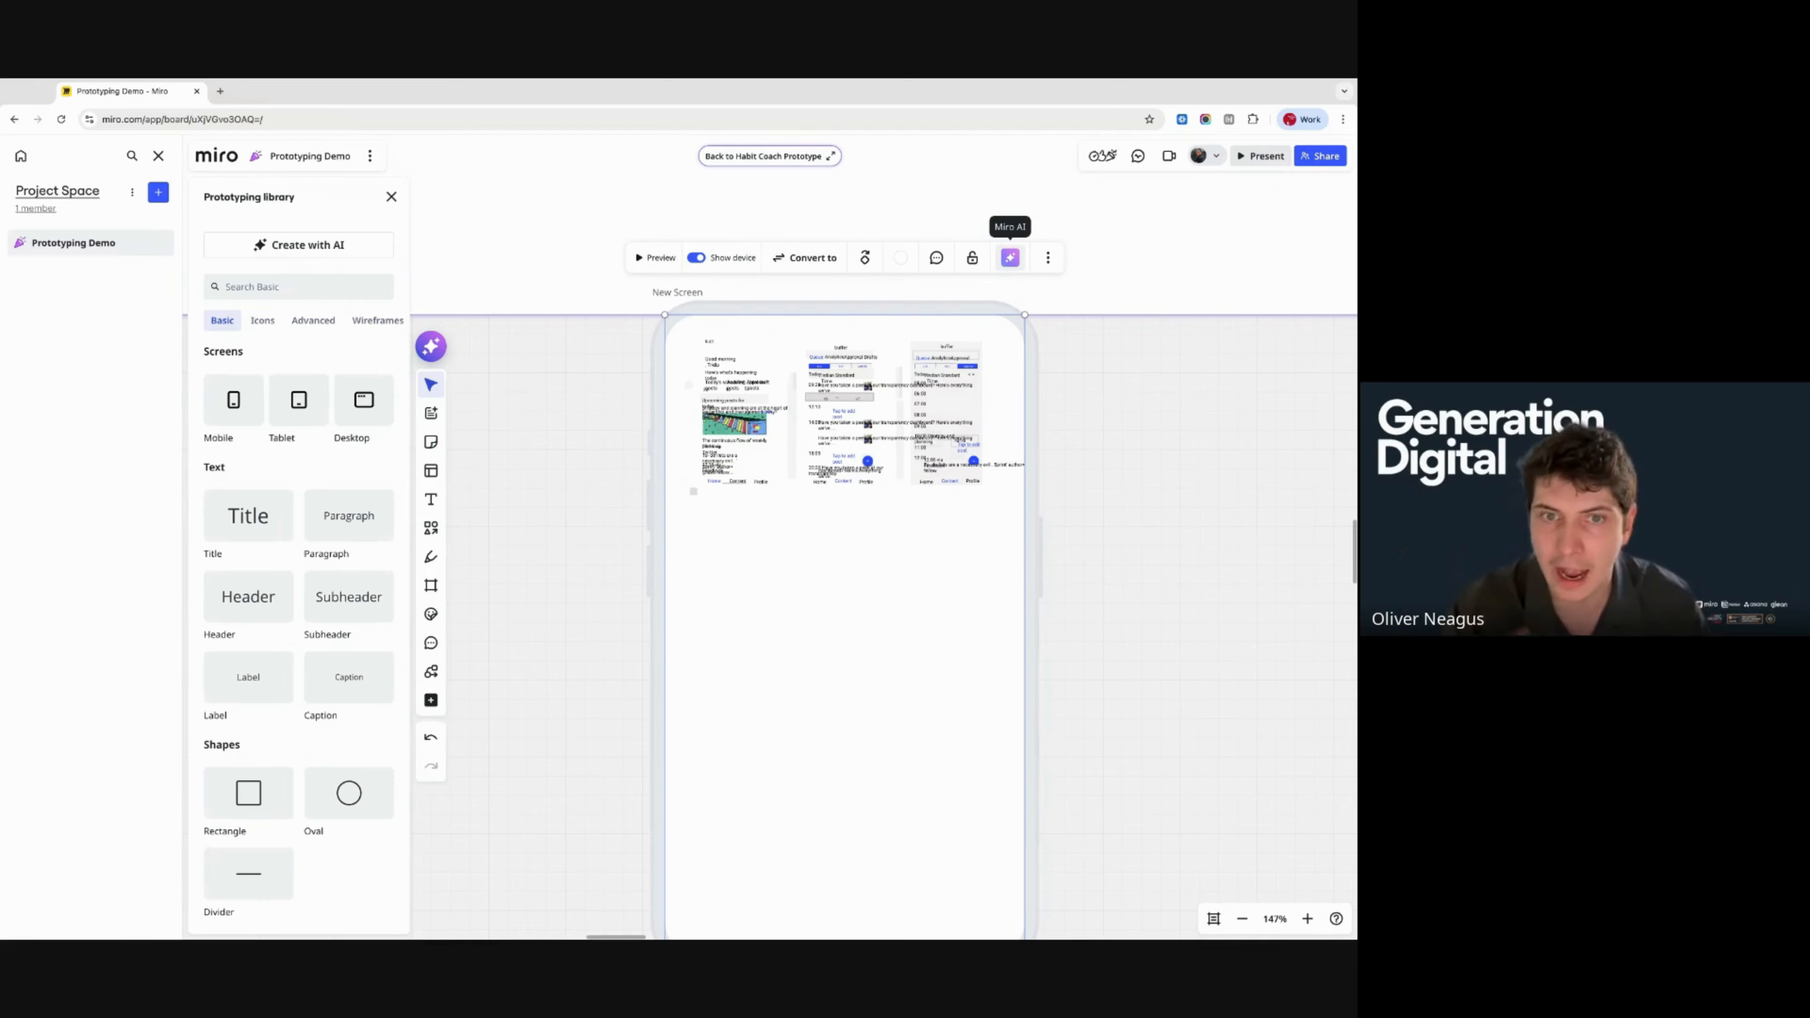
- Open the New Screen's Miro AI menu, then dismiss it by clicking the empty canvas
{"action": "left_click", "coordinate": [1009, 257]}
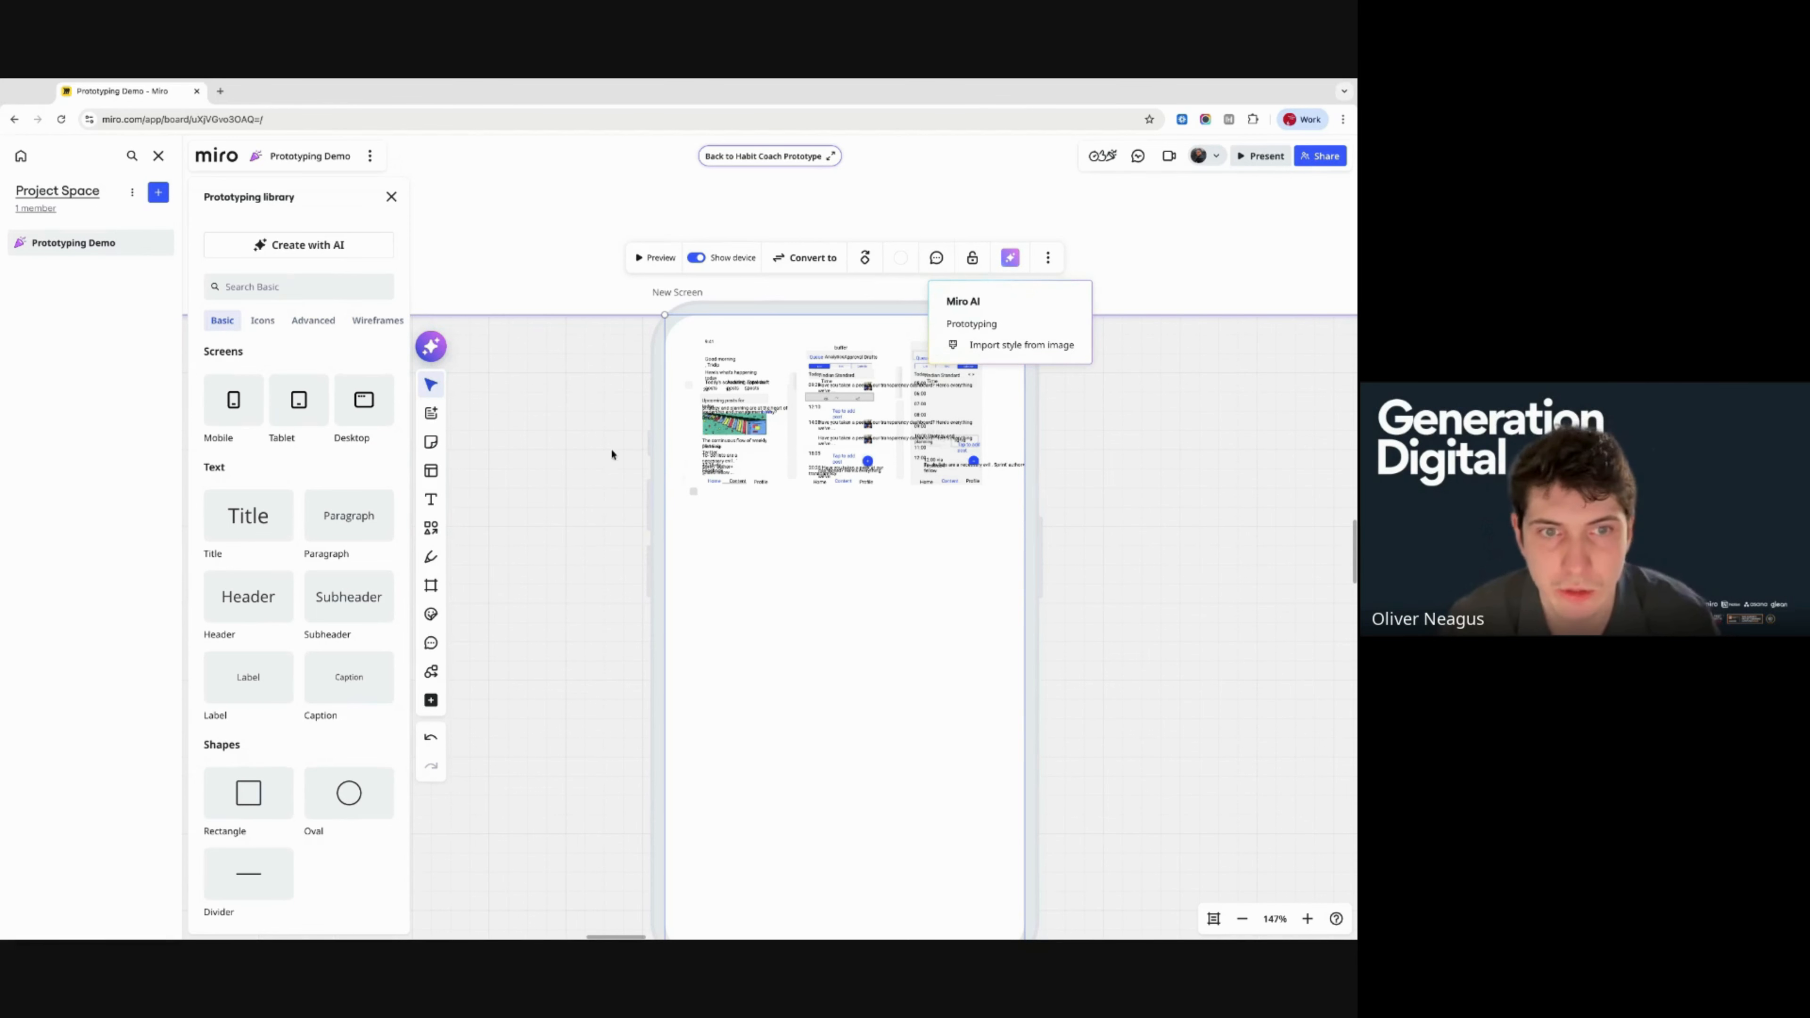
{"action": "left_click", "coordinate": [557, 454]}
{"action": "scroll", "coordinate": [557, 455], "scroll_direction": "down", "scroll_amount": 5}
{"action": "scroll", "coordinate": [557, 454], "scroll_direction": "left", "scroll_amount": 1}
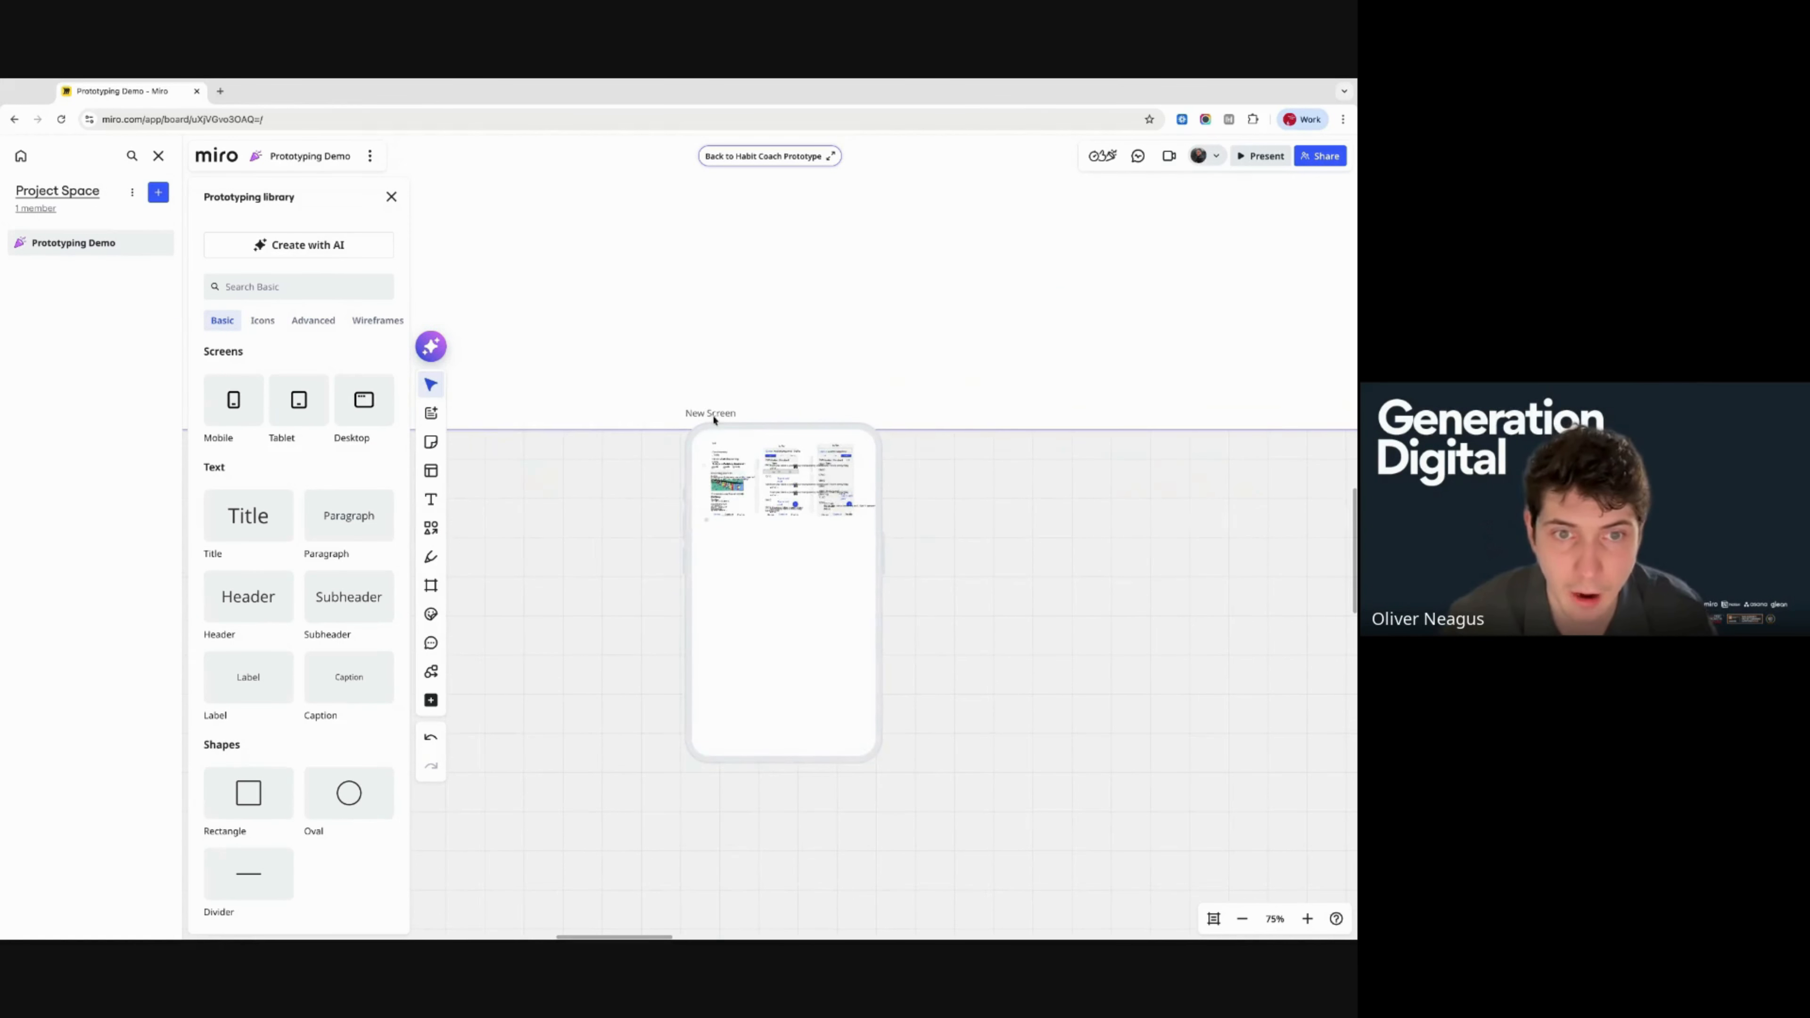
{"action": "scroll", "coordinate": [713, 420], "scroll_direction": "up", "scroll_amount": 3}
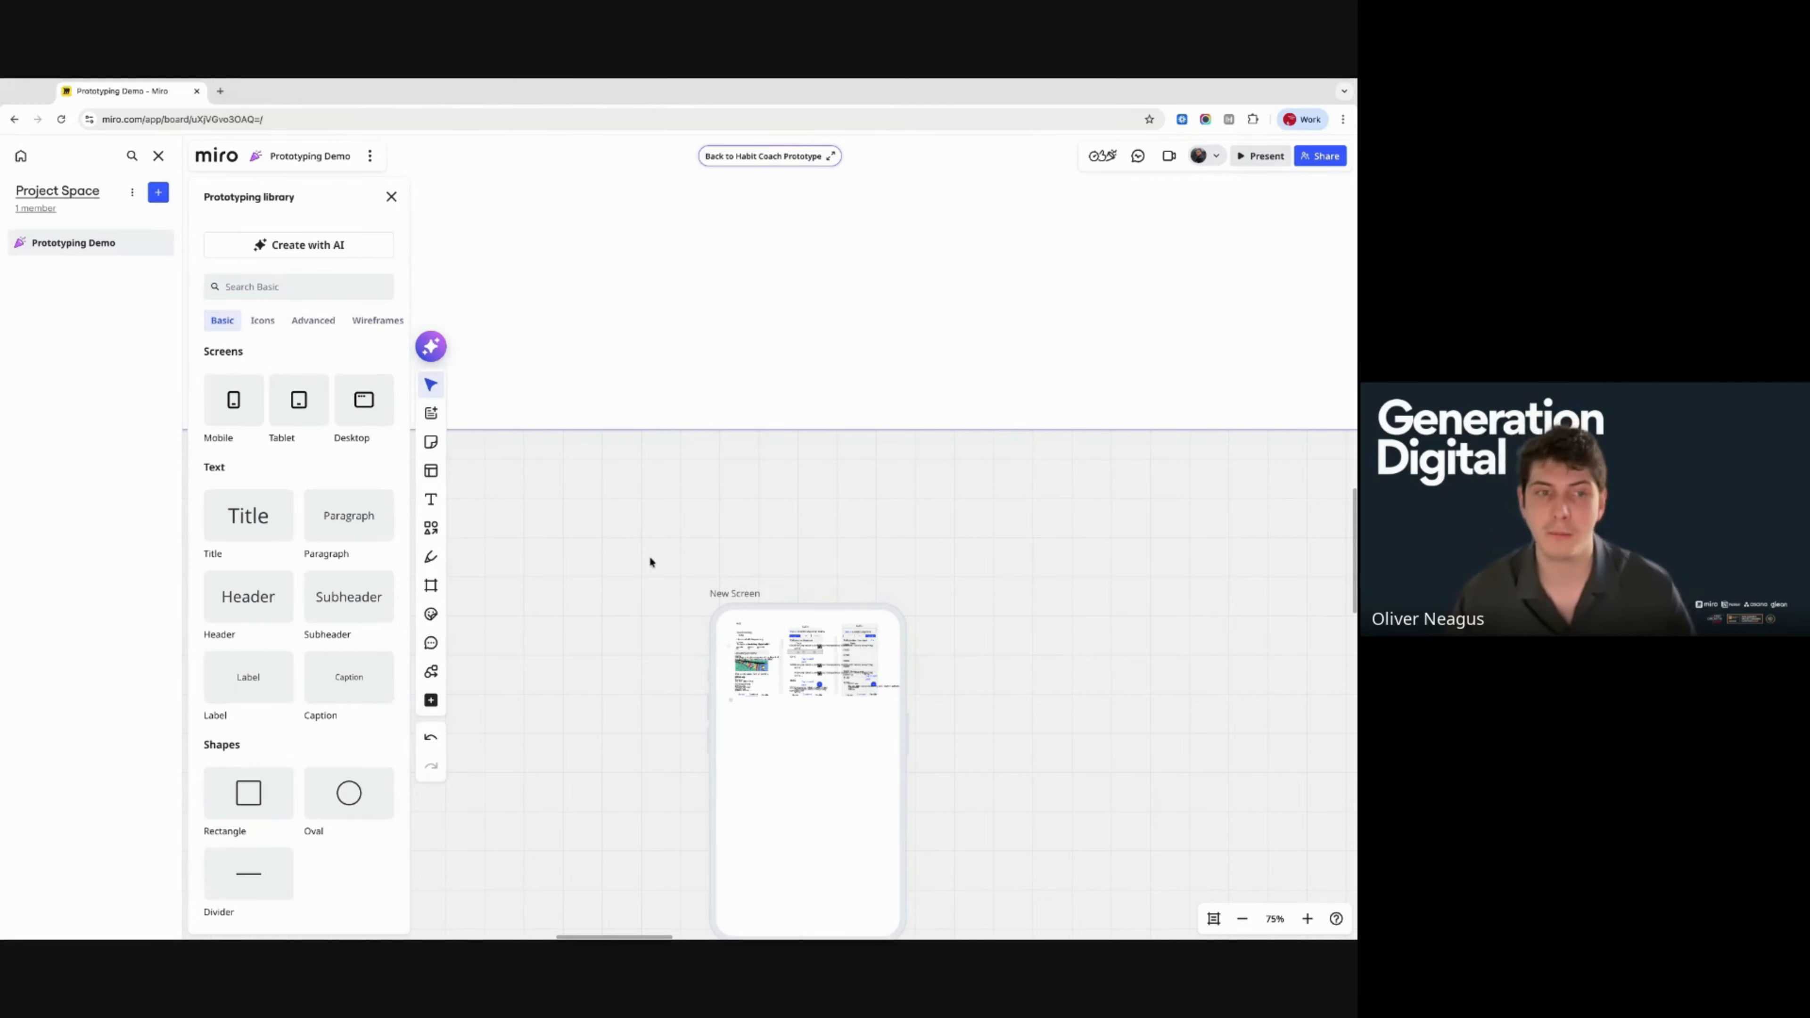
{"action": "scroll", "coordinate": [650, 558], "scroll_direction": "down", "scroll_amount": 6}
{"action": "left_click_drag", "start_coordinate": [649, 557], "coordinate": [930, 669]}
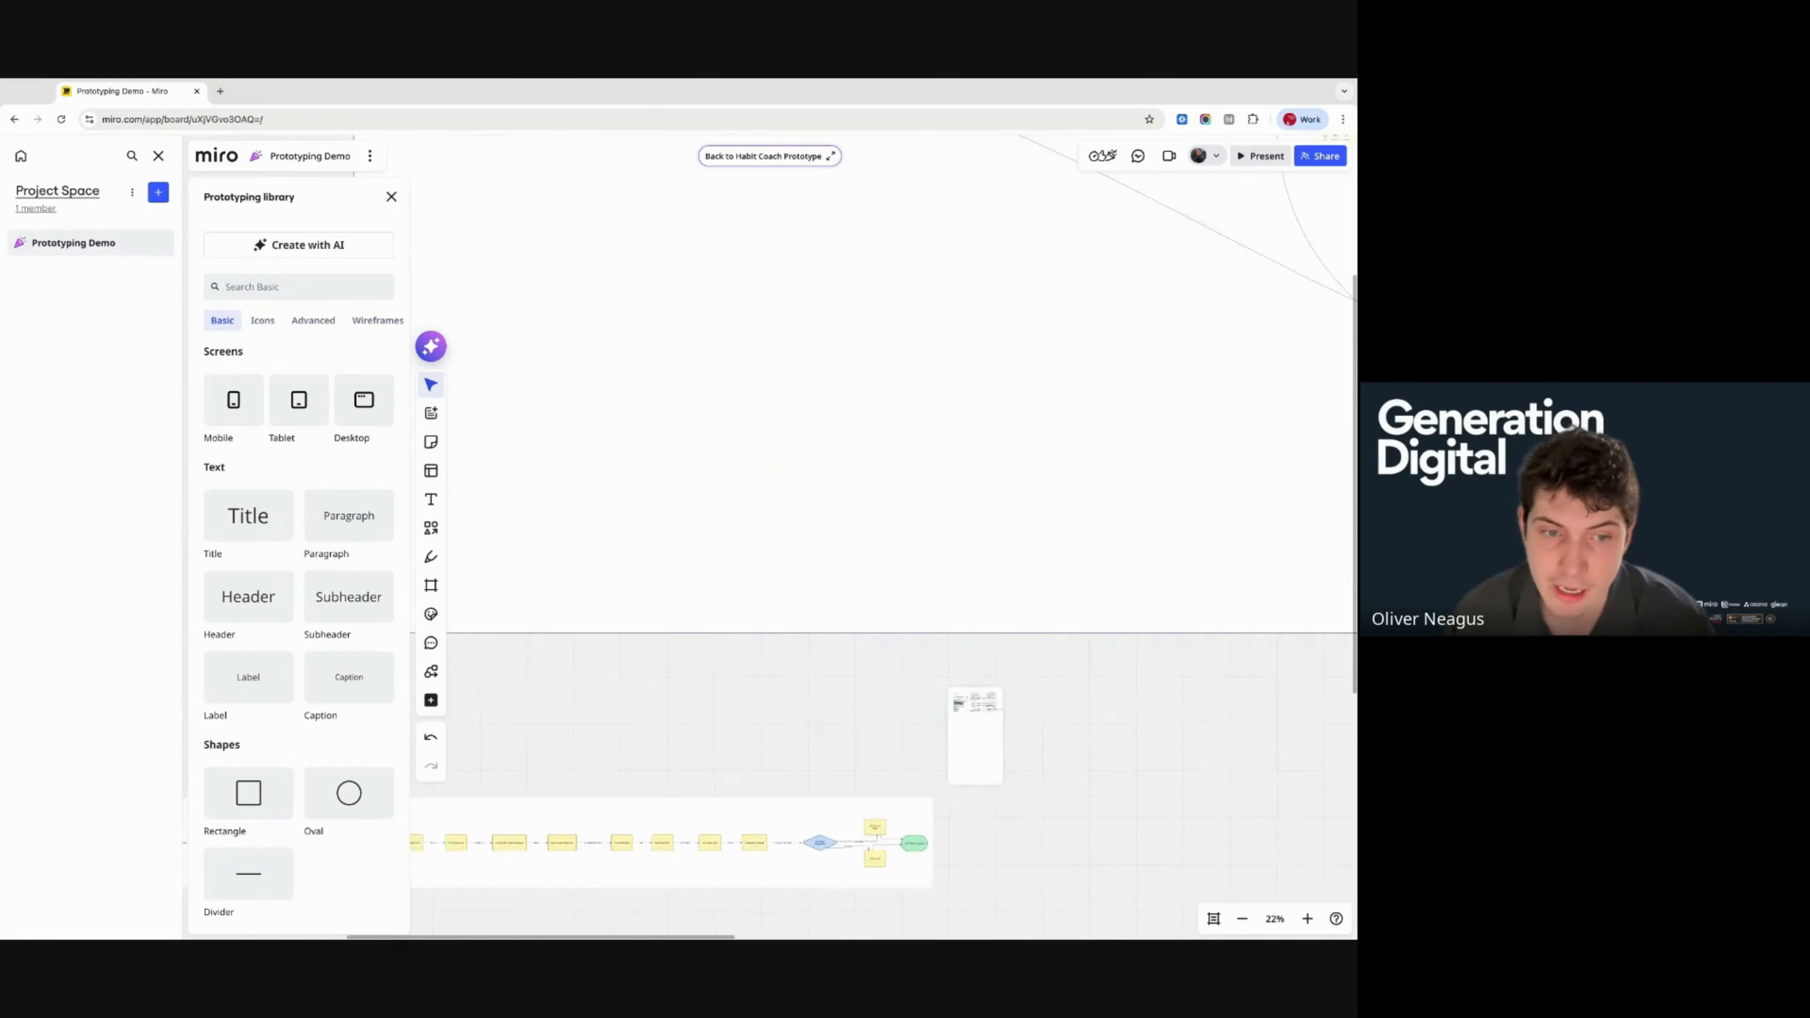
{"action": "scroll", "coordinate": [649, 555], "scroll_direction": "left", "scroll_amount": 3}
{"action": "scroll", "coordinate": [649, 554], "scroll_direction": "down", "scroll_amount": 2}
{"action": "scroll", "coordinate": [649, 554], "scroll_direction": "left", "scroll_amount": 4}
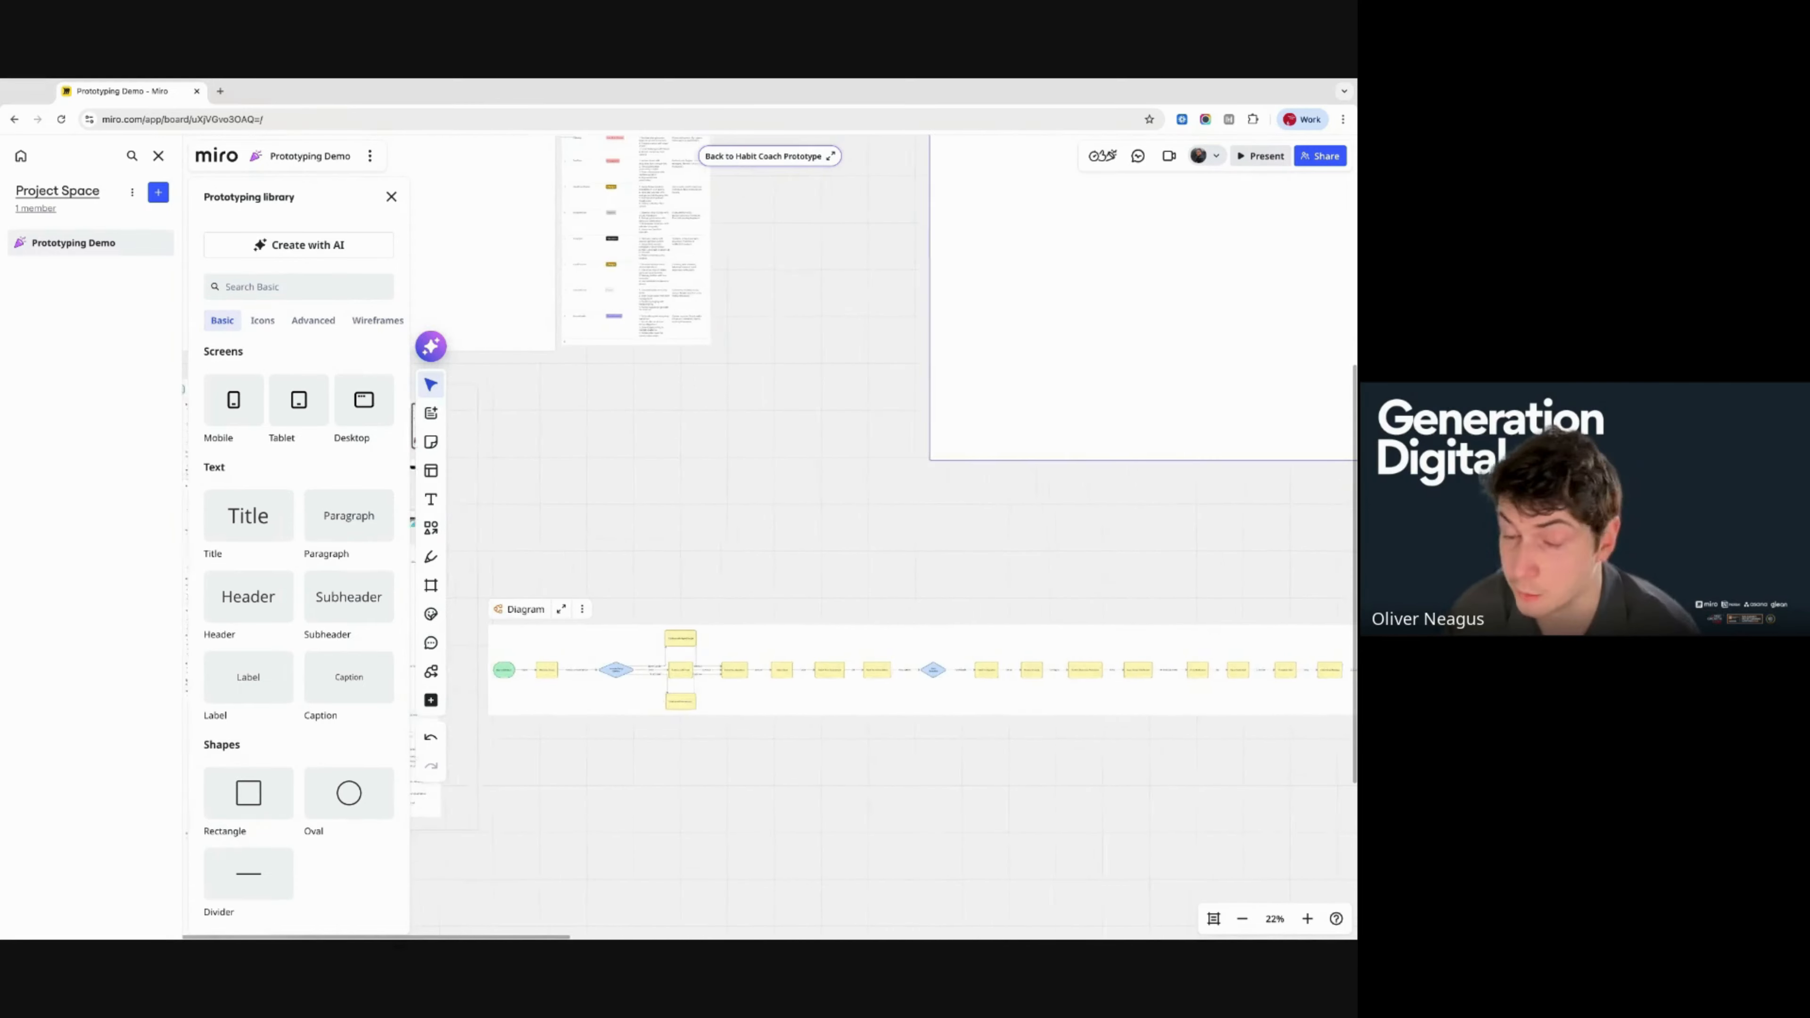
{"action": "scroll", "coordinate": [635, 560], "scroll_direction": "left", "scroll_amount": 4}
{"action": "scroll", "coordinate": [635, 560], "scroll_direction": "down", "scroll_amount": 2}
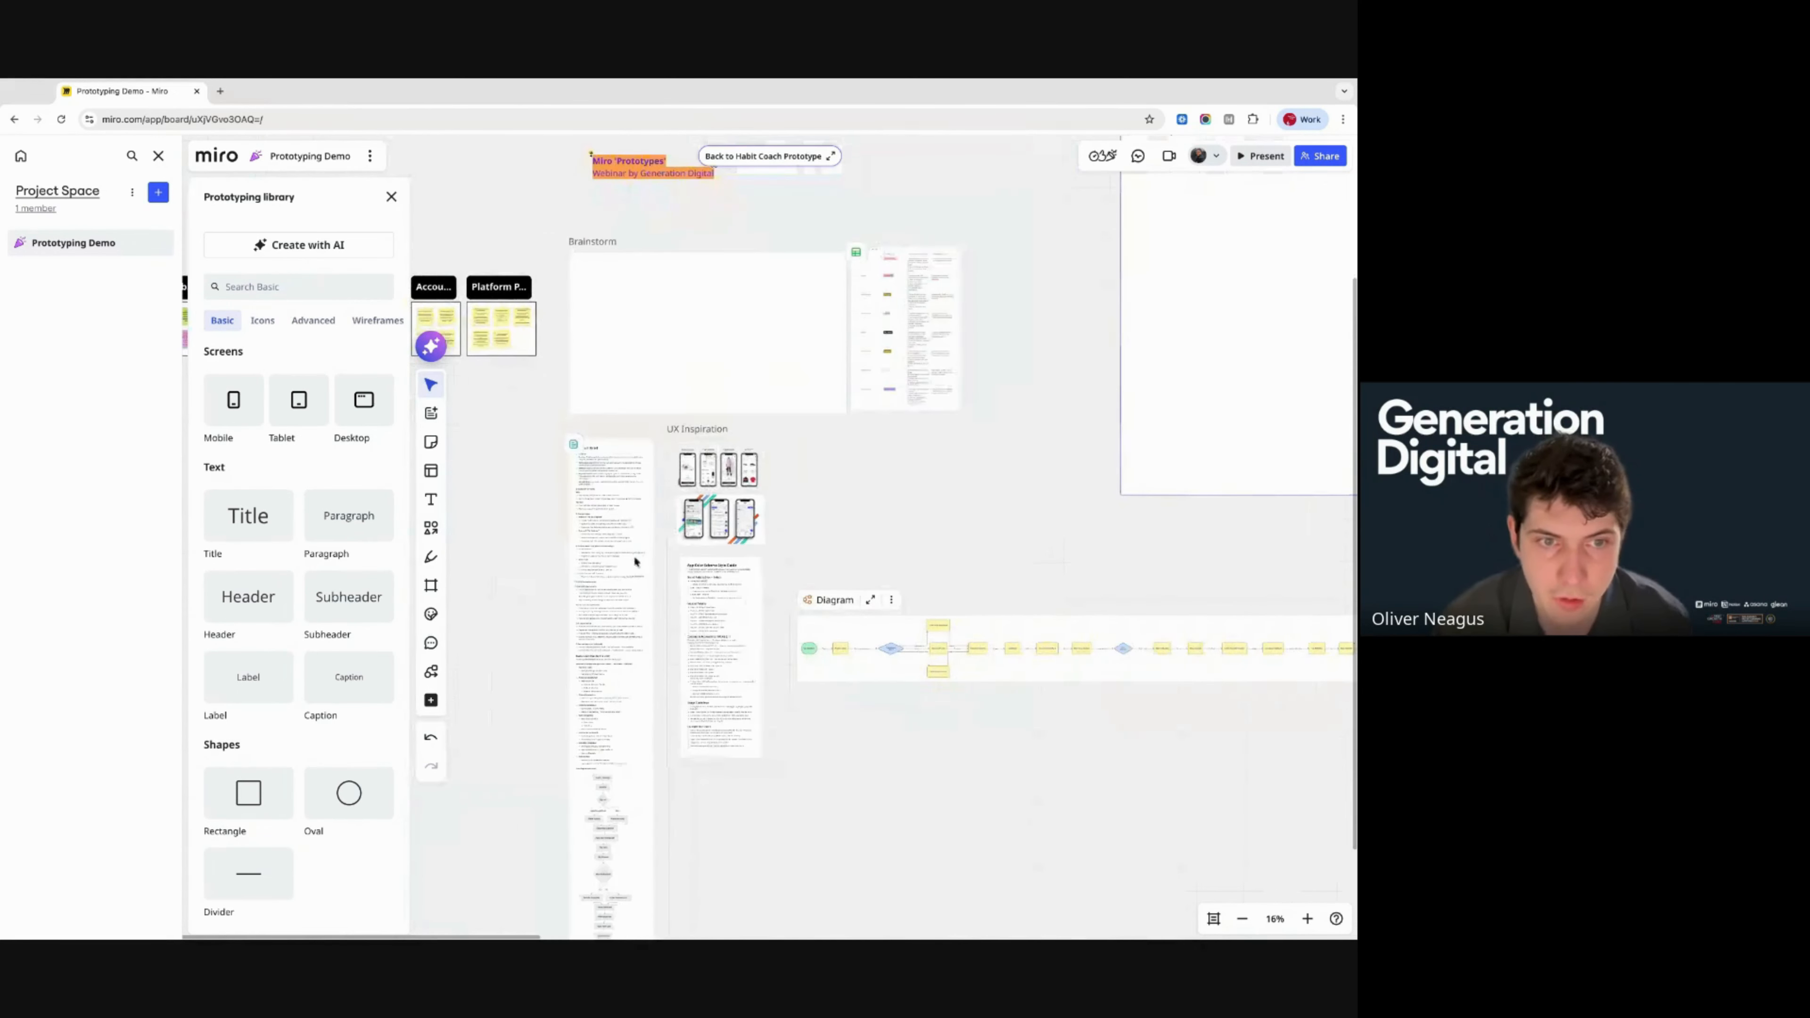
{"action": "left_click", "coordinate": [628, 556]}
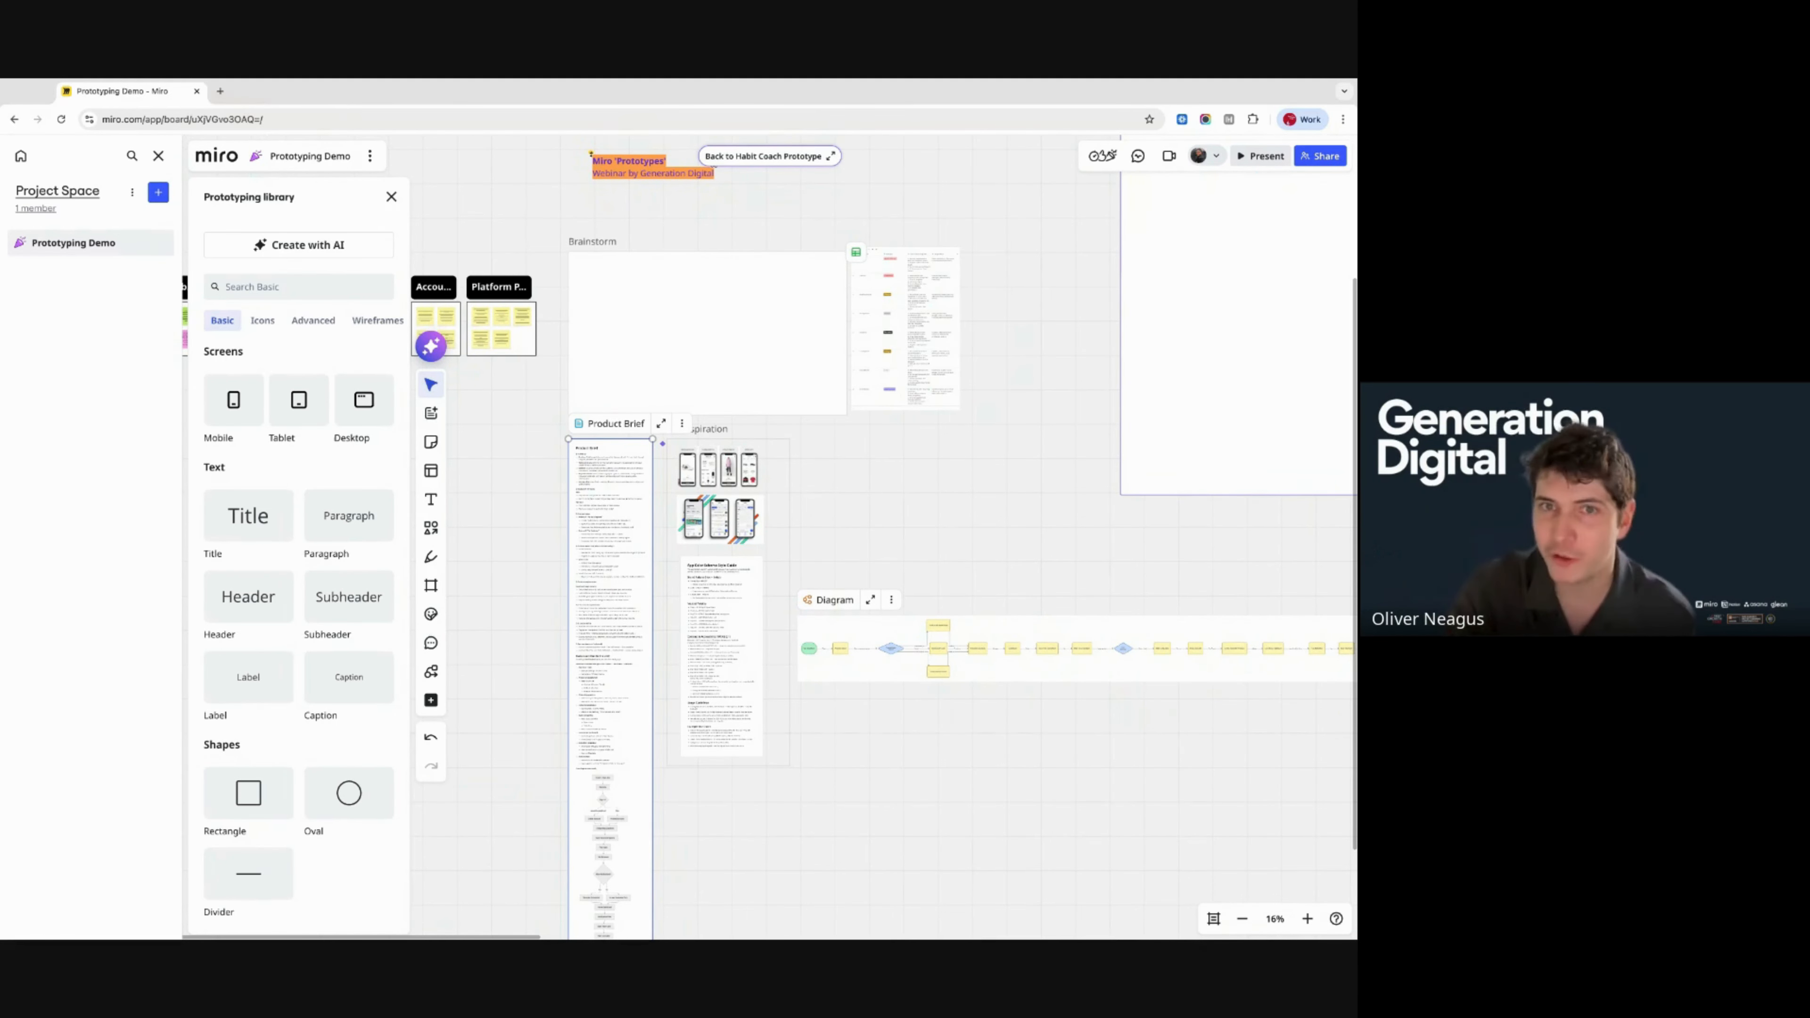
{"action": "scroll", "coordinate": [978, 514], "scroll_direction": "right", "scroll_amount": 6}
{"action": "scroll", "coordinate": [979, 514], "scroll_direction": "up", "scroll_amount": 4}
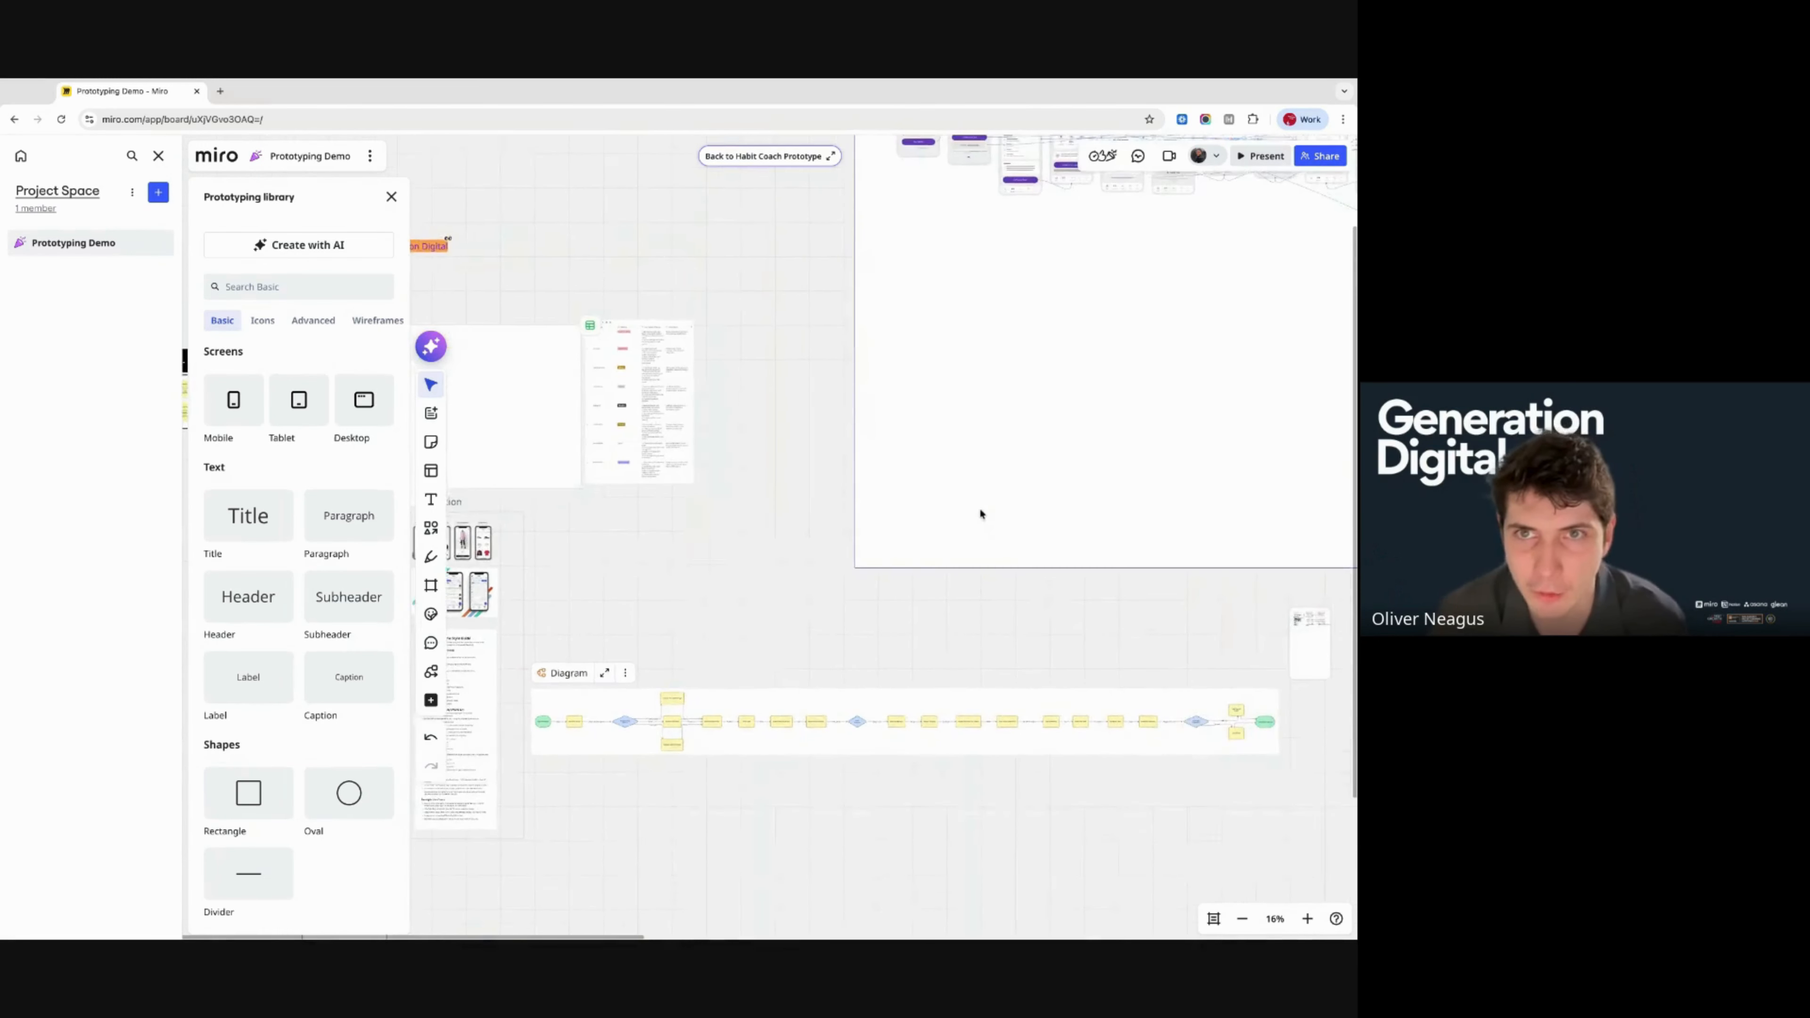
{"action": "scroll", "coordinate": [881, 444], "scroll_direction": "up", "scroll_amount": 5}
{"action": "scroll", "coordinate": [784, 446], "scroll_direction": "up", "scroll_amount": 3}
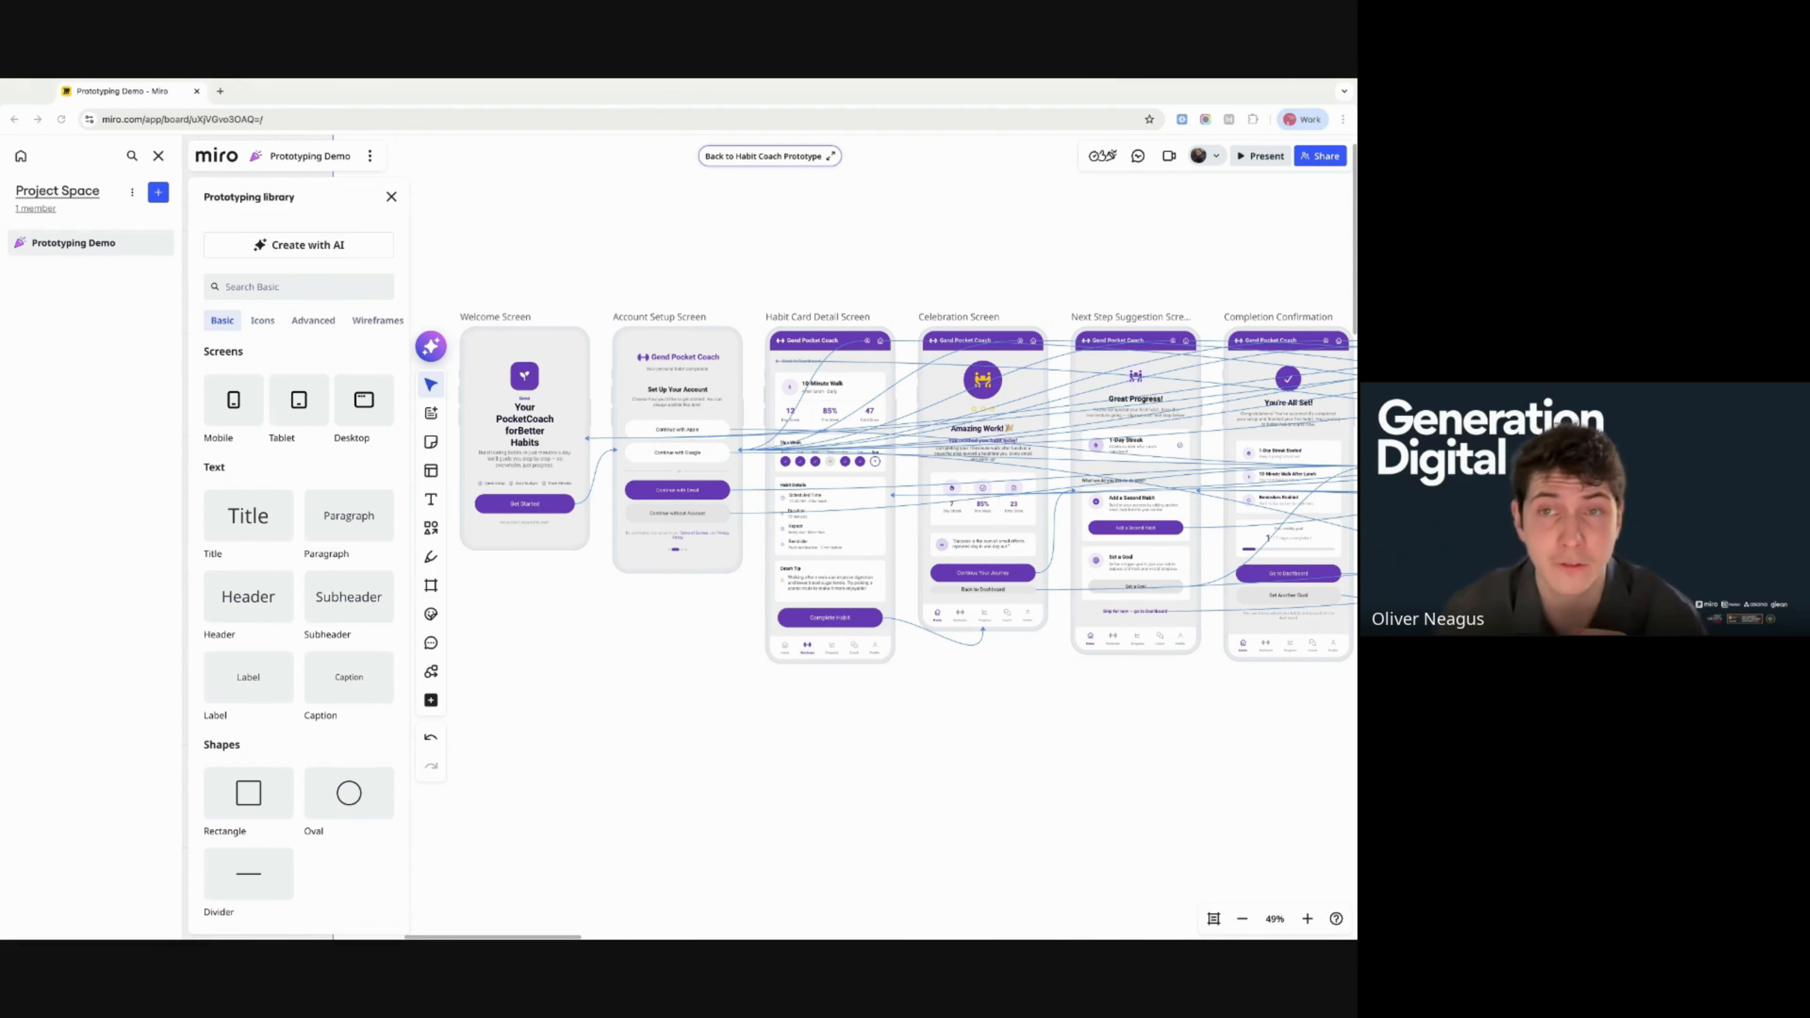
- Open the Activity panel showing the board's 'add our logo' comment
{"action": "left_click", "coordinate": [1137, 156]}
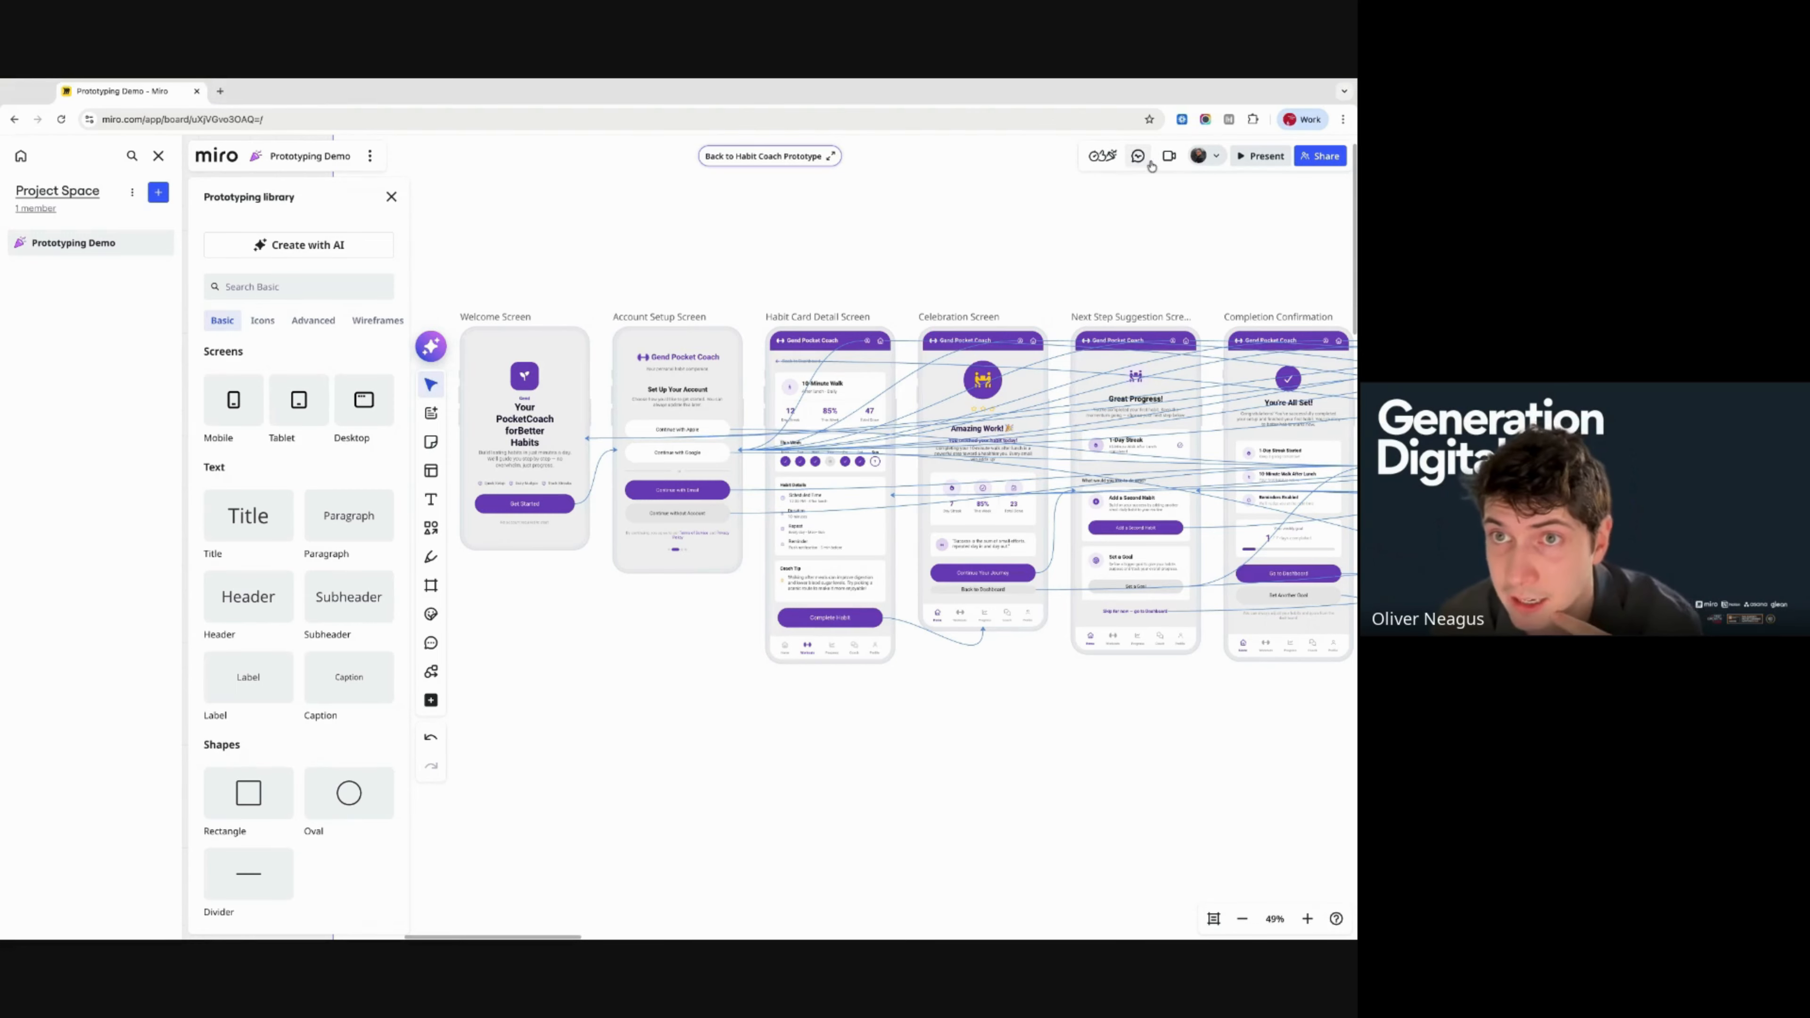